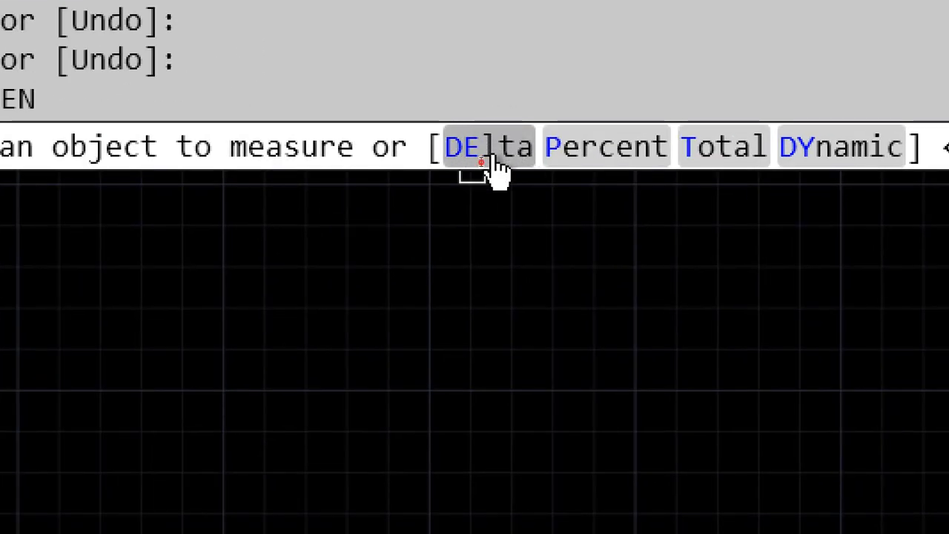
Step: Extend the right end of the line twice with Lengthen's Delta option, using a delta length of 10
{"action": "left_click", "coordinate": [489, 165]}
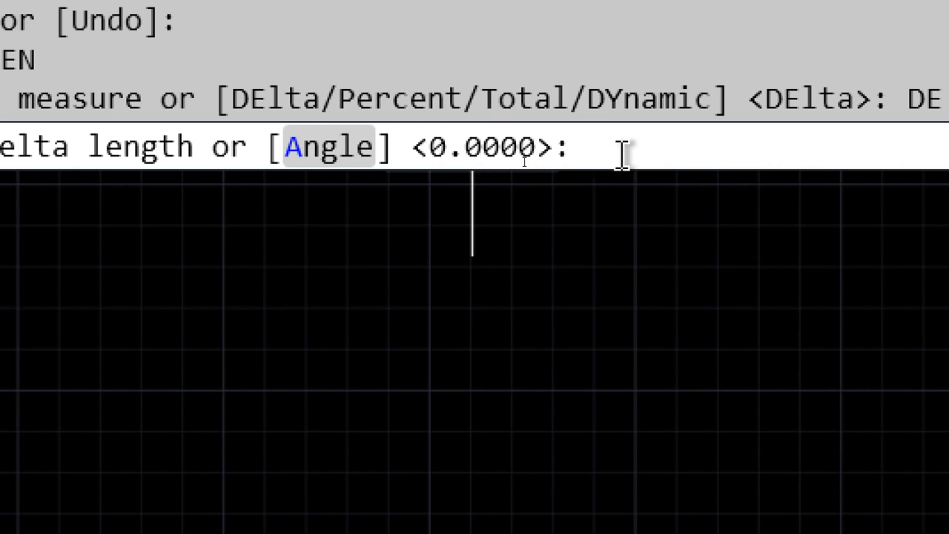
{"action": "type", "text": "10"}
{"action": "key", "text": "Return"}
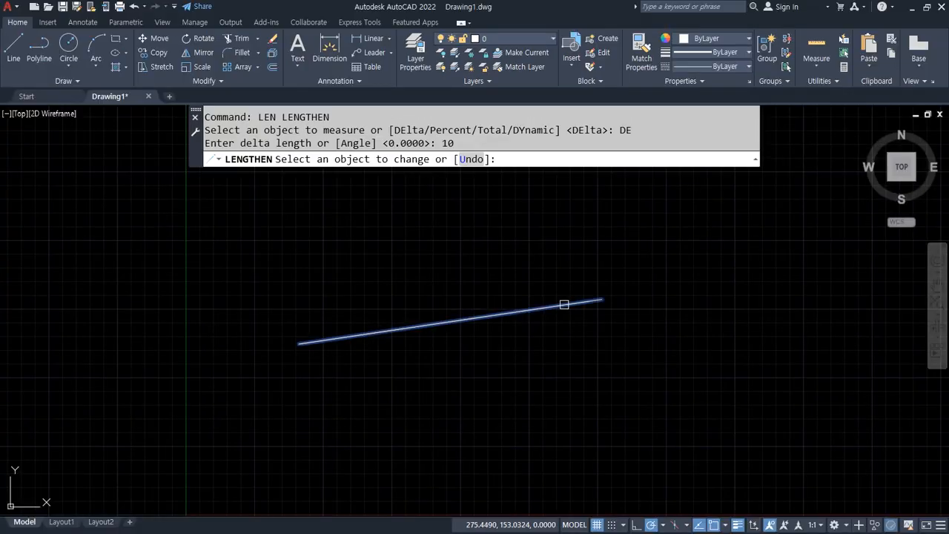
{"action": "left_click", "coordinate": [564, 304]}
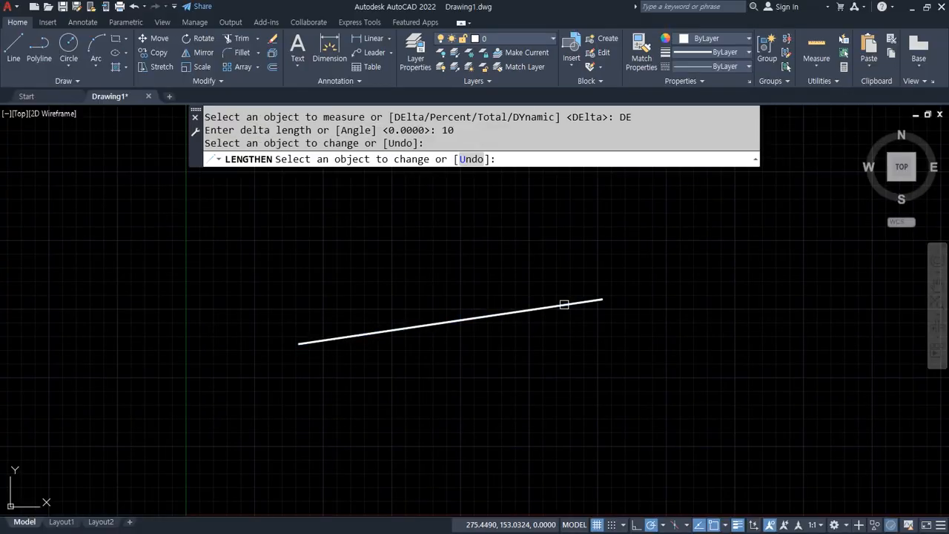
{"action": "scroll", "coordinate": [657, 289], "scroll_direction": "up", "scroll_amount": 3}
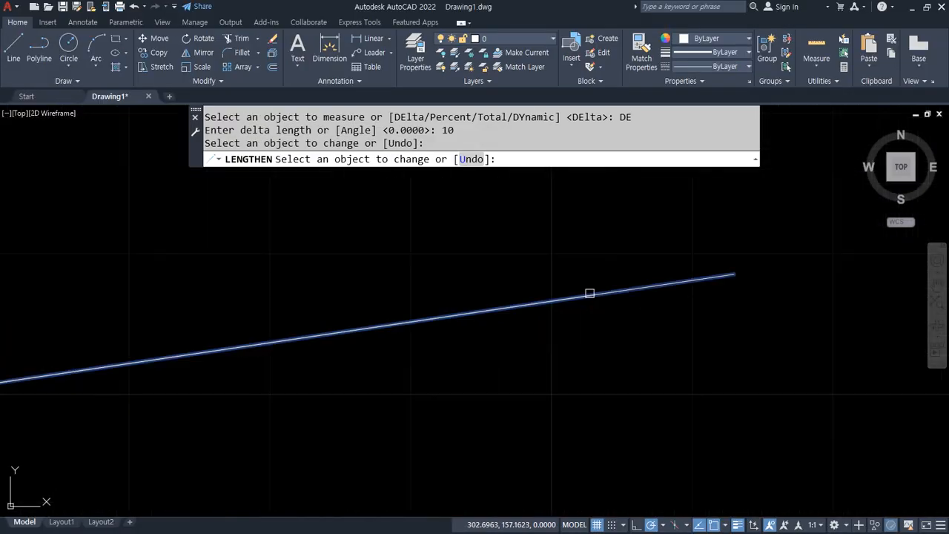
{"action": "left_click", "coordinate": [589, 293]}
{"action": "middle_click_drag", "start_coordinate": [589, 292], "coordinate": [277, 292]}
{"action": "middle_click_drag", "start_coordinate": [95, 289], "coordinate": [464, 274]}
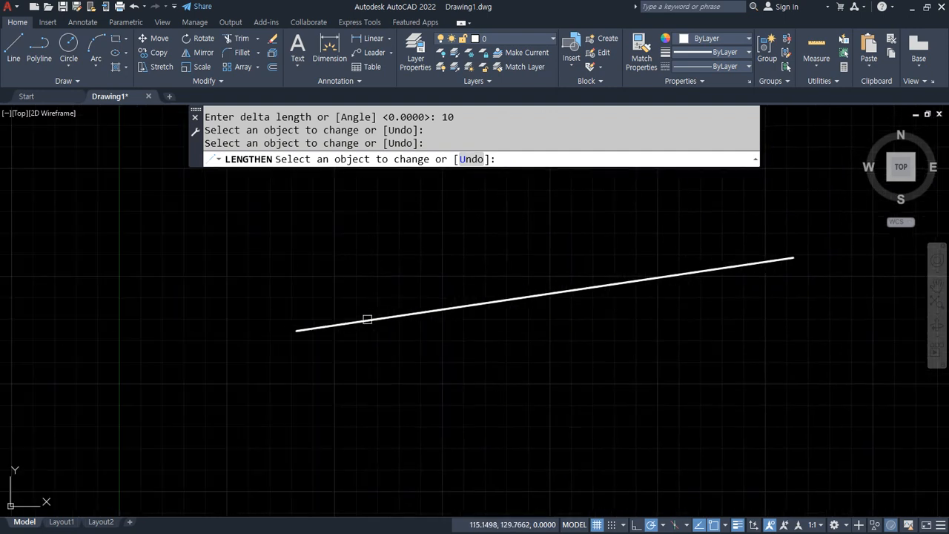
Step: Extend the left end of the line three times by the same delta of 10, then finish Lengthen
{"action": "left_click", "coordinate": [359, 319]}
{"action": "left_click", "coordinate": [295, 330]}
{"action": "left_click", "coordinate": [289, 333]}
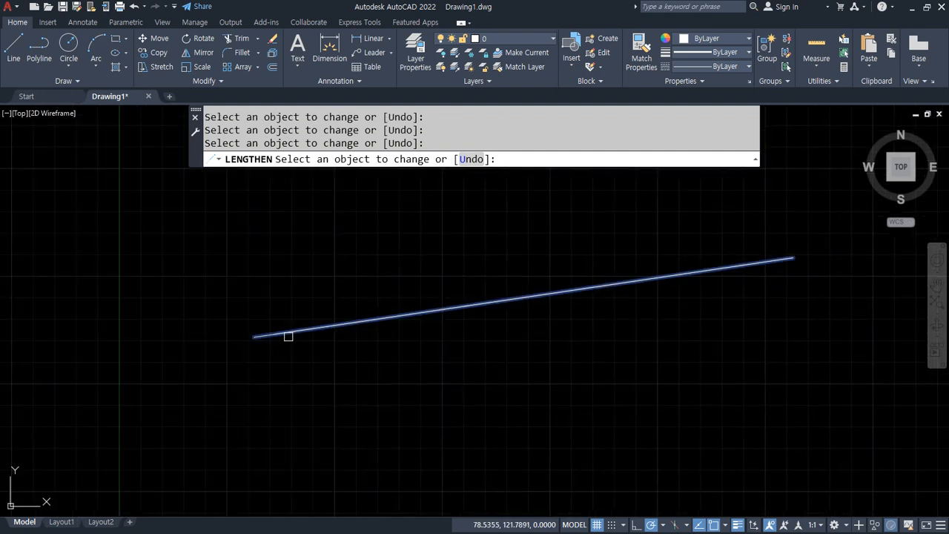
{"action": "left_click", "coordinate": [289, 336]}
{"action": "key", "text": "Return"}
Step: Lengthen the line with a delta length of 50, extending the left end twice and the right end once
{"action": "key", "text": "Return"}
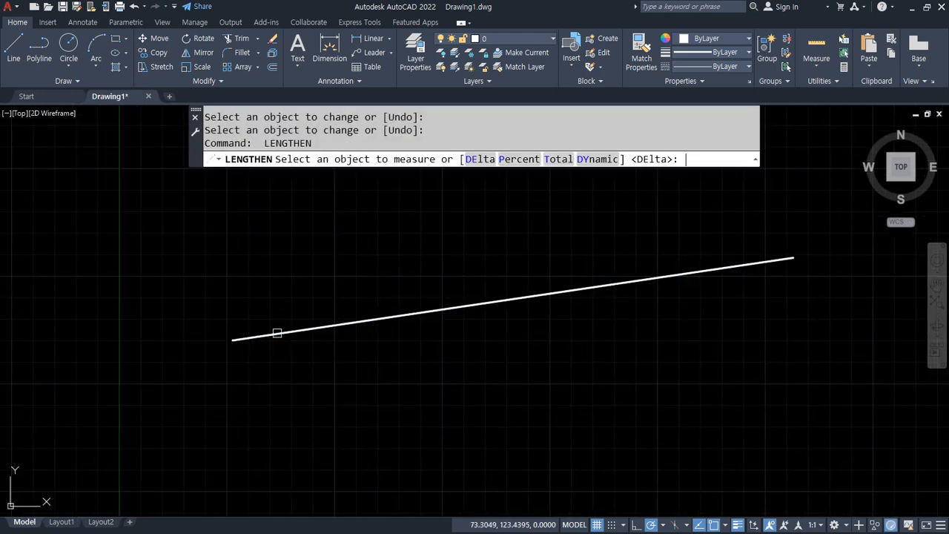
{"action": "type", "text": "de"}
{"action": "key", "text": "Return"}
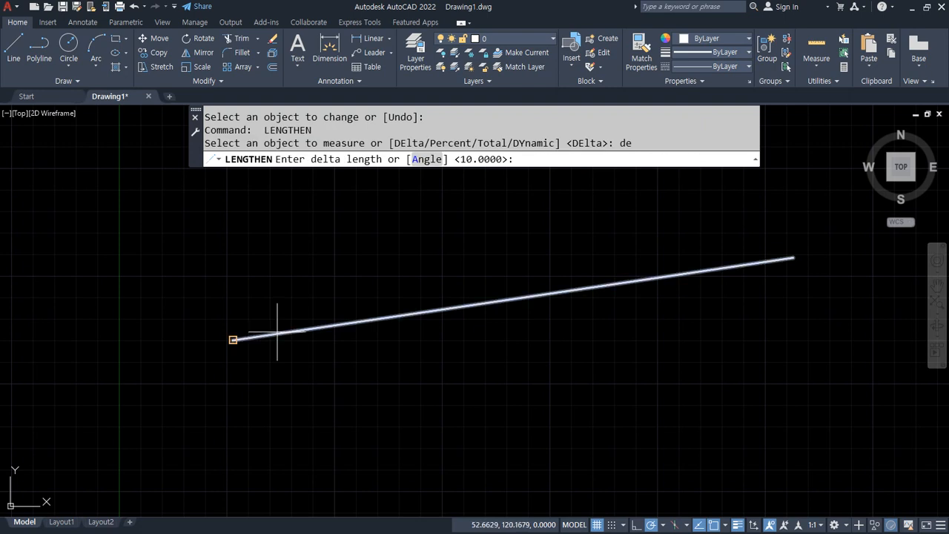
{"action": "type", "text": "50"}
{"action": "key", "text": "Return"}
{"action": "left_click", "coordinate": [275, 333]}
{"action": "left_click", "coordinate": [275, 333]}
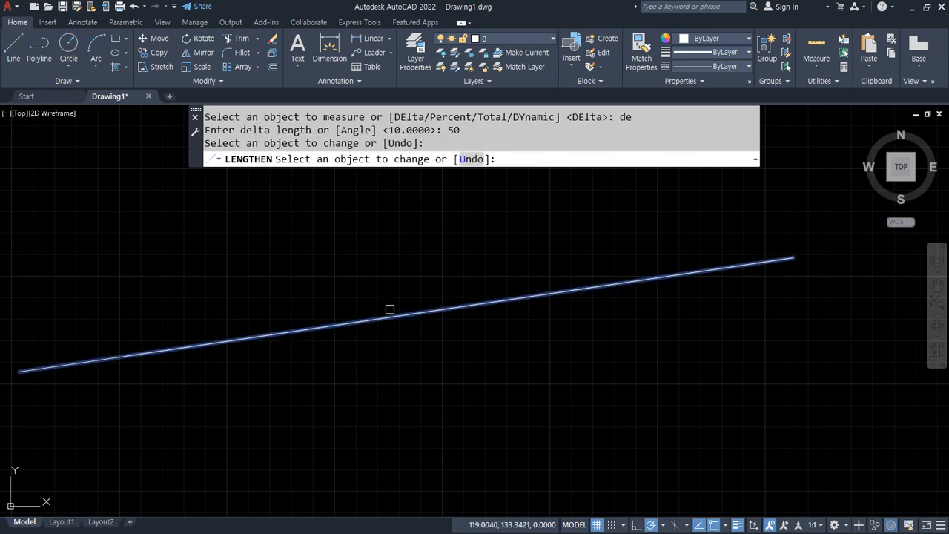
{"action": "scroll", "coordinate": [556, 268], "scroll_direction": "down", "scroll_amount": 2}
{"action": "left_click", "coordinate": [651, 272]}
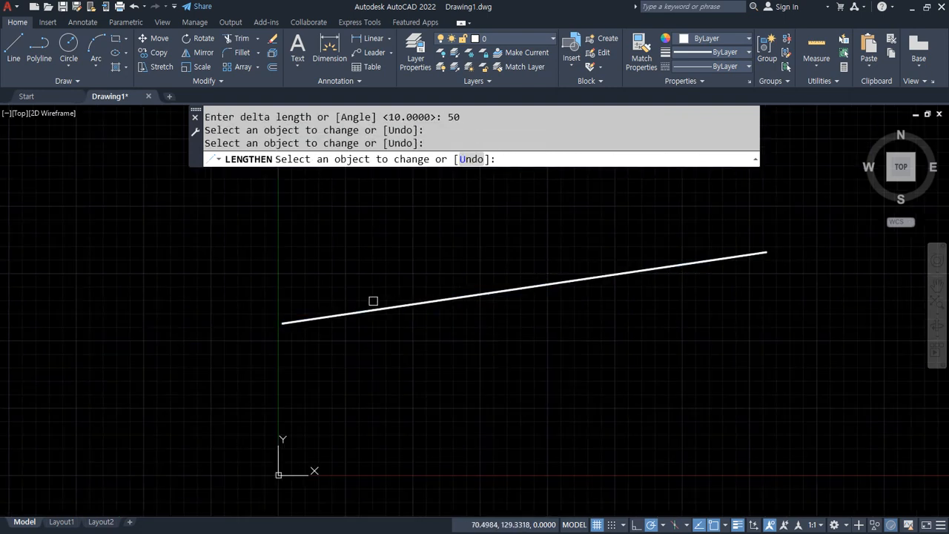
{"action": "left_click", "coordinate": [373, 309]}
{"action": "key", "text": "Escape"}
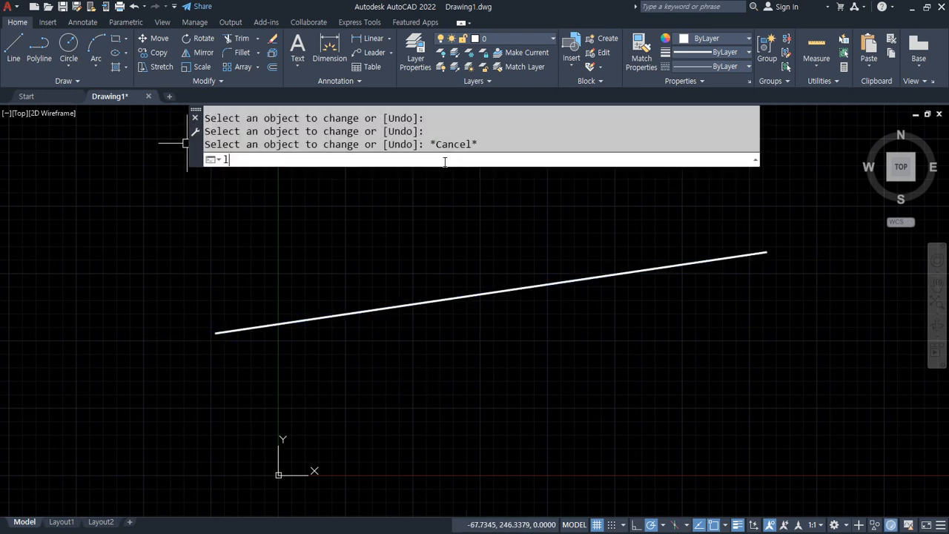
Step: Lengthen the line to 200 percent three times, picking it near its right end, left end and right end again
{"action": "type", "text": "len"}
{"action": "key", "text": "Return"}
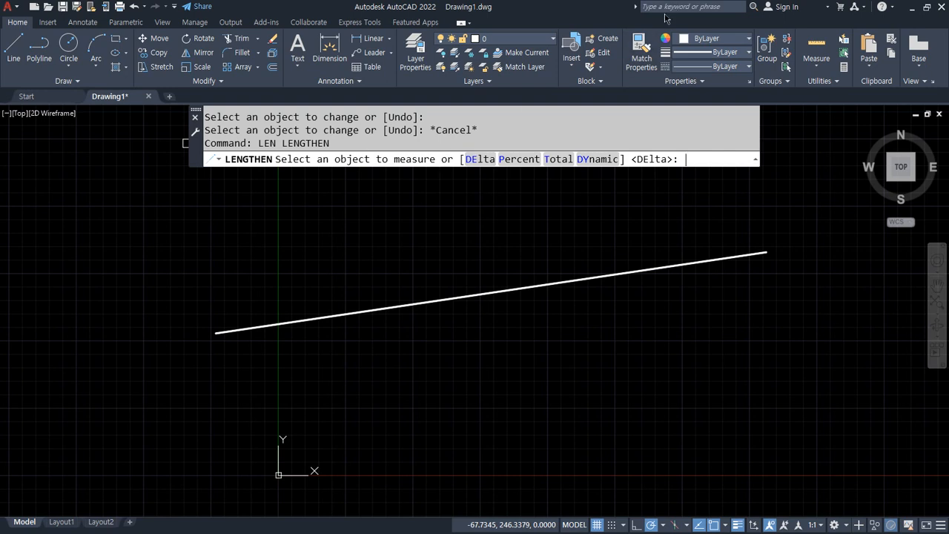
{"action": "left_click", "coordinate": [503, 159]}
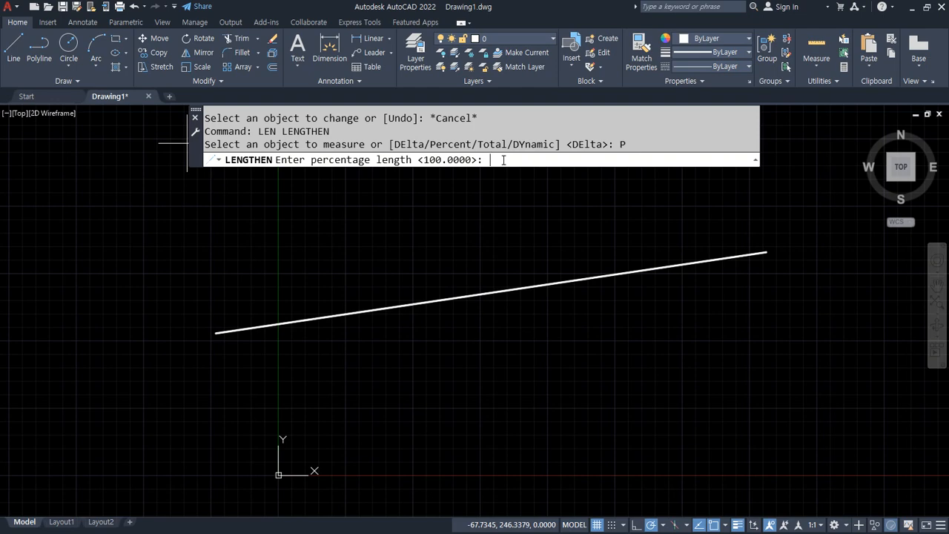
{"action": "key", "text": "Return"}
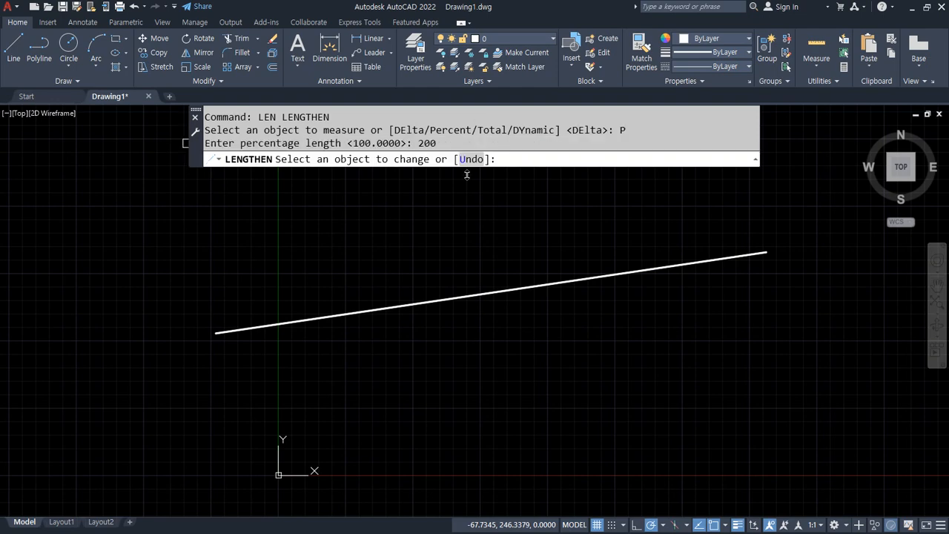
{"action": "scroll", "coordinate": [464, 206], "scroll_direction": "down", "scroll_amount": 4}
{"action": "middle_click_drag", "start_coordinate": [464, 206], "coordinate": [333, 302]}
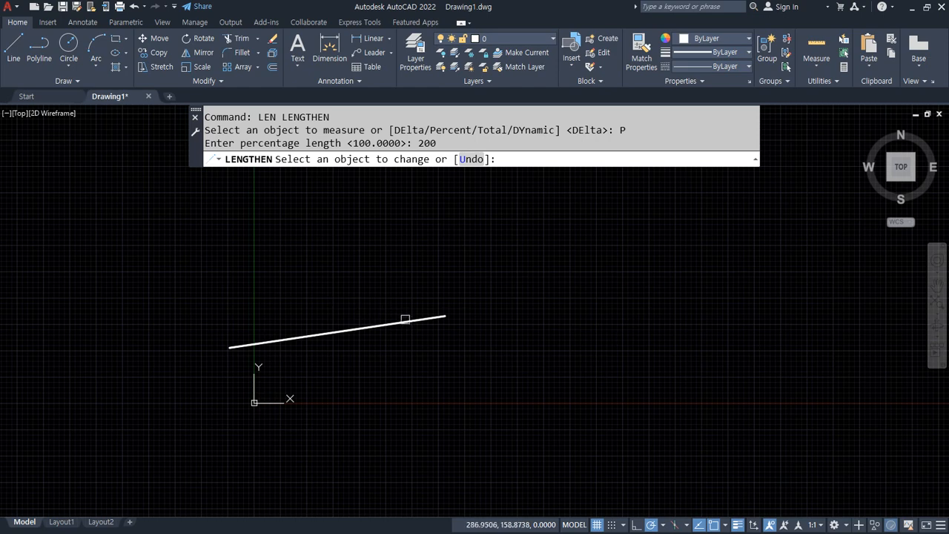
{"action": "left_click", "coordinate": [406, 321]}
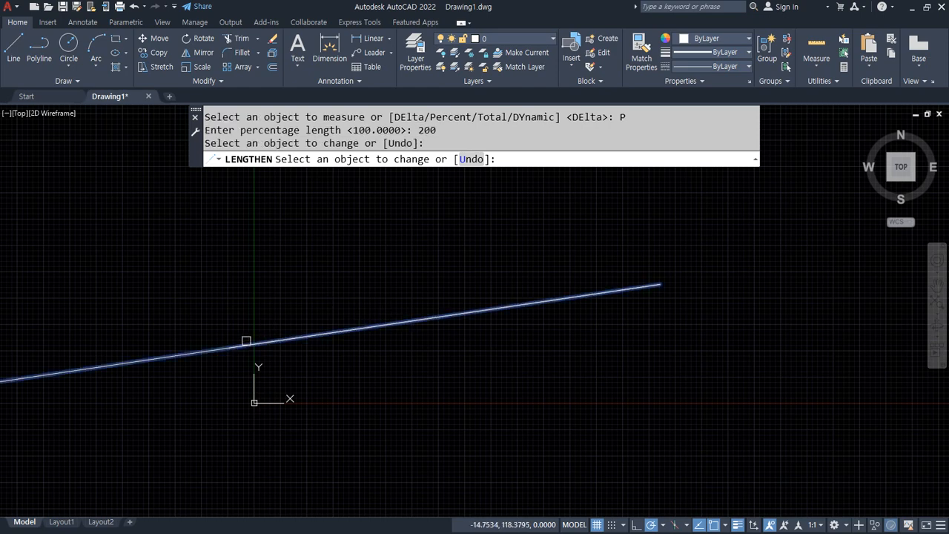
{"action": "left_click", "coordinate": [314, 332]}
{"action": "left_click", "coordinate": [472, 311]}
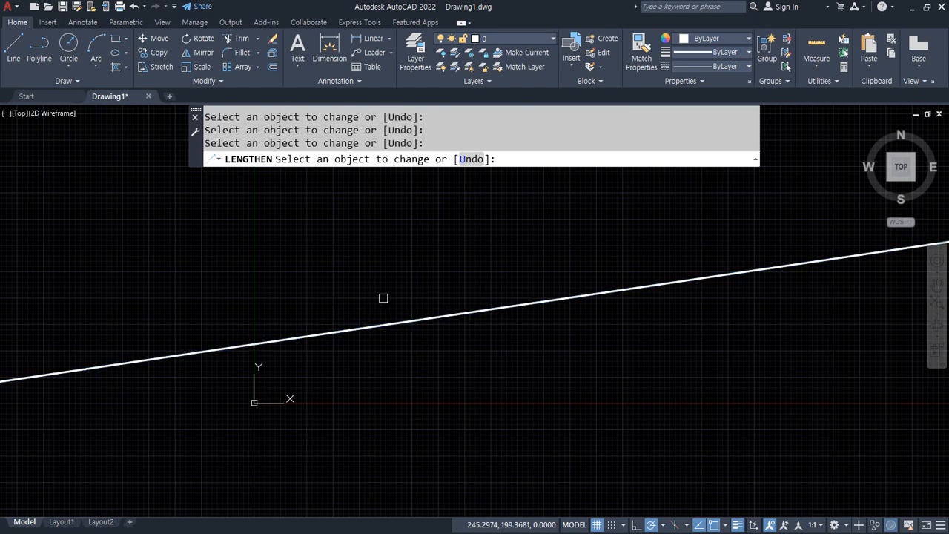
{"action": "key", "text": "Return"}
{"action": "type", "text": "b"}
{"action": "scroll", "coordinate": [384, 298], "scroll_direction": "down", "scroll_amount": 5}
{"action": "key", "text": "Return"}
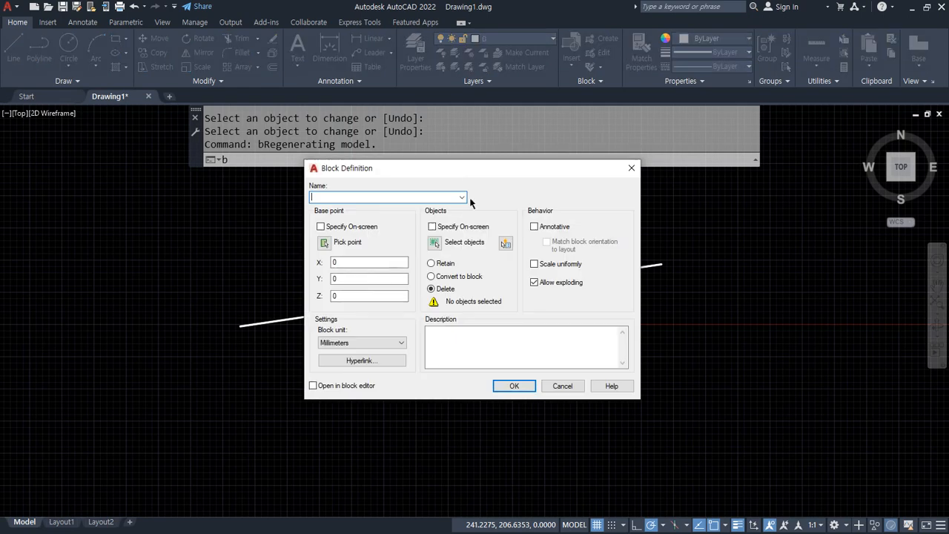
{"action": "key", "text": "Escape"}
Step: Shorten the line with Lengthen's Percent option set to 50, once from its left end and once from its right
{"action": "type", "text": "len"}
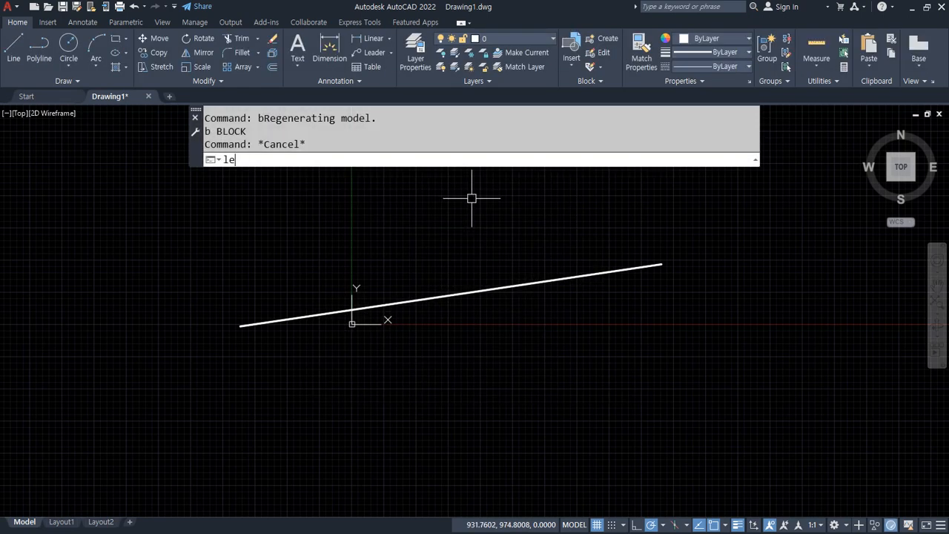
{"action": "key", "text": "Return"}
{"action": "left_click", "coordinate": [519, 160]}
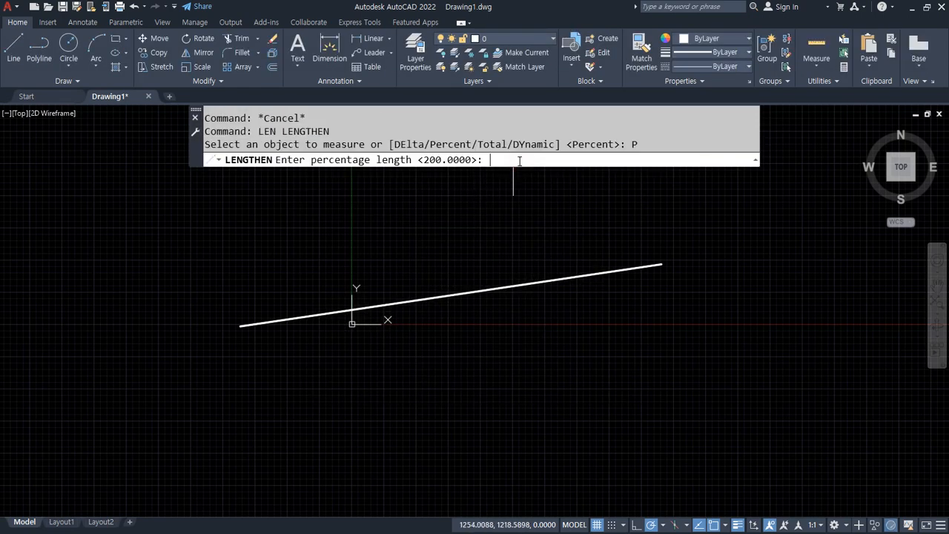
{"action": "key", "text": "Return"}
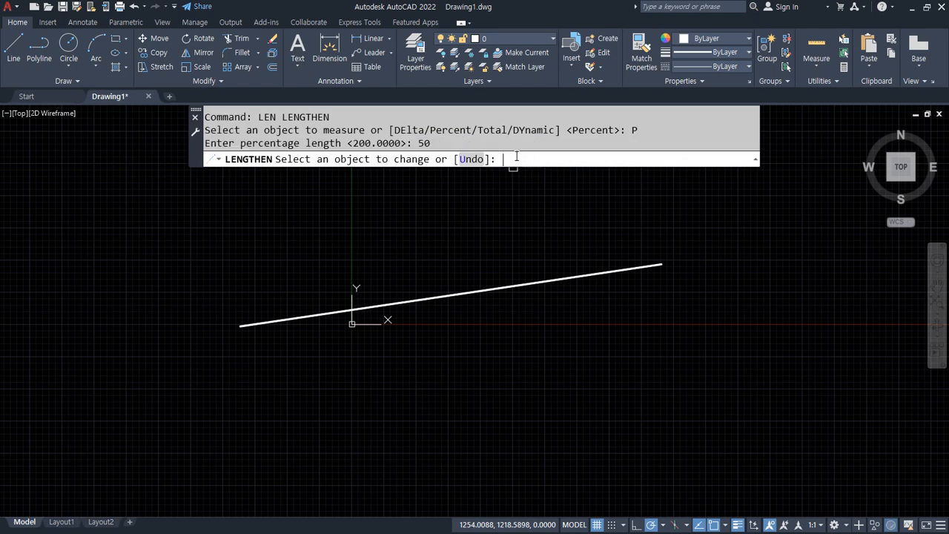
{"action": "left_click", "coordinate": [280, 322]}
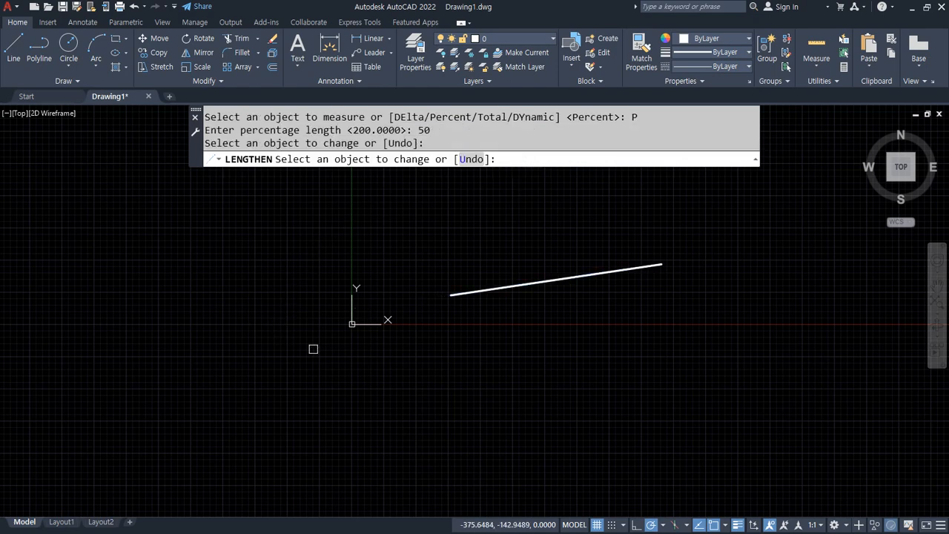
{"action": "left_click", "coordinate": [647, 267]}
{"action": "key", "text": "Return"}
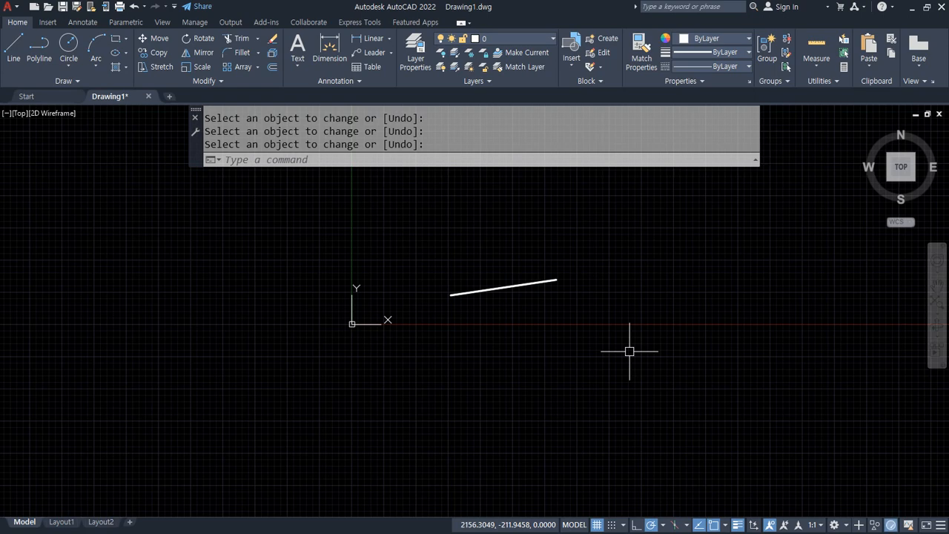
Step: Set the line's total length to 200 with Lengthen, changing it at its right end
{"action": "type", "text": "len"}
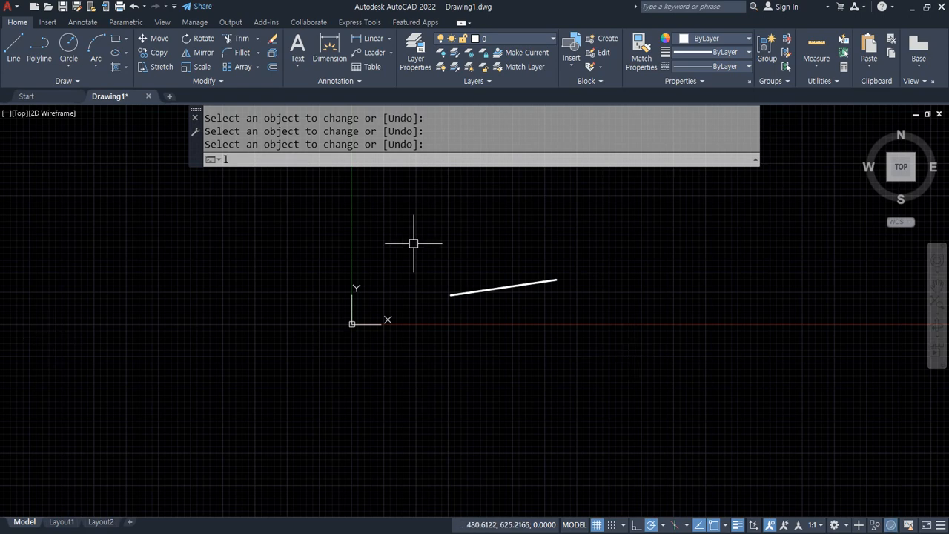
{"action": "key", "text": "Return"}
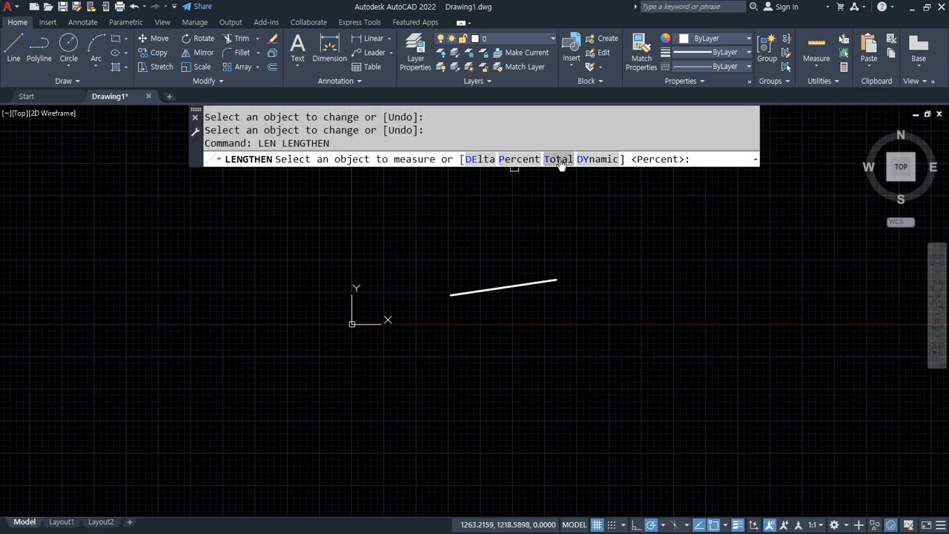
{"action": "left_click", "coordinate": [558, 159]}
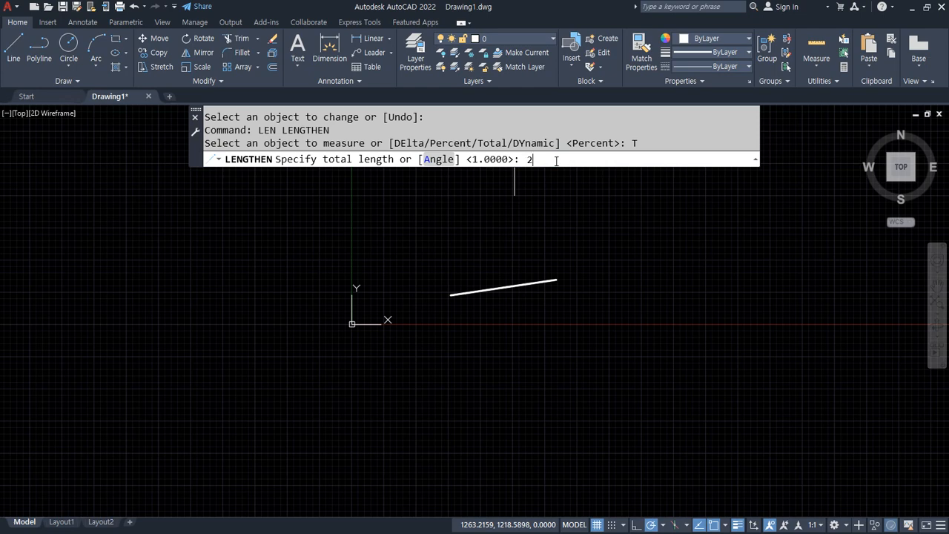
{"action": "key", "text": "Return"}
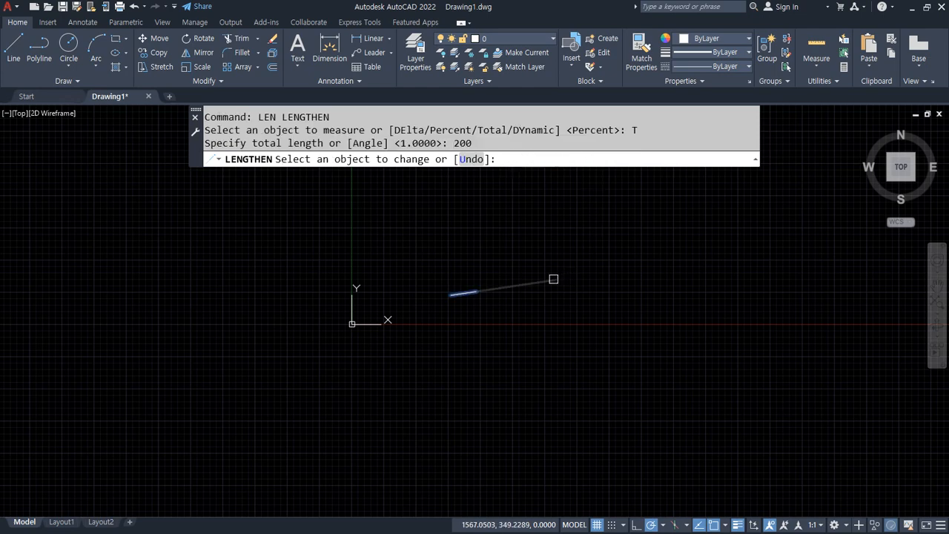
{"action": "left_click", "coordinate": [554, 279]}
{"action": "scroll", "coordinate": [505, 285], "scroll_direction": "up", "scroll_amount": 8}
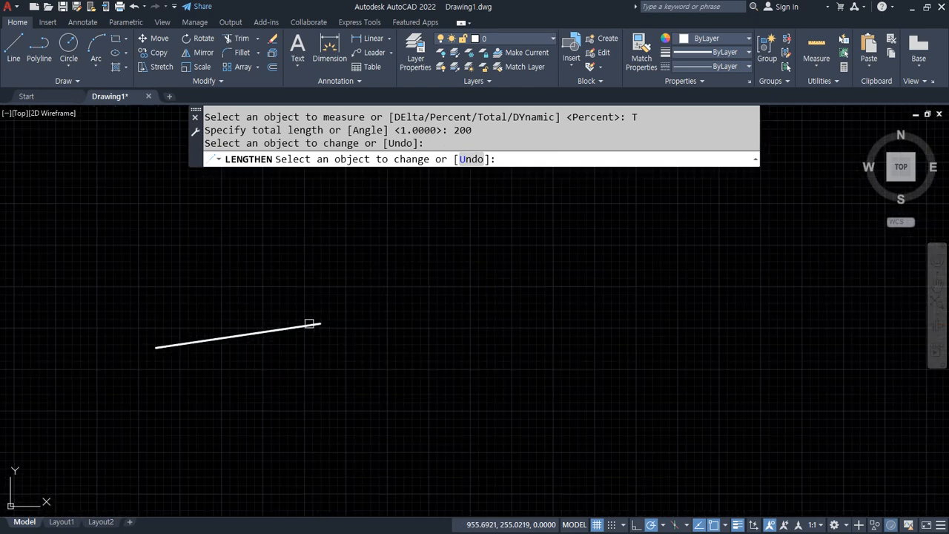
{"action": "key", "text": "Return"}
Step: Set the line's total length to 500 with Lengthen, extending it at its right end
{"action": "key", "text": "Return"}
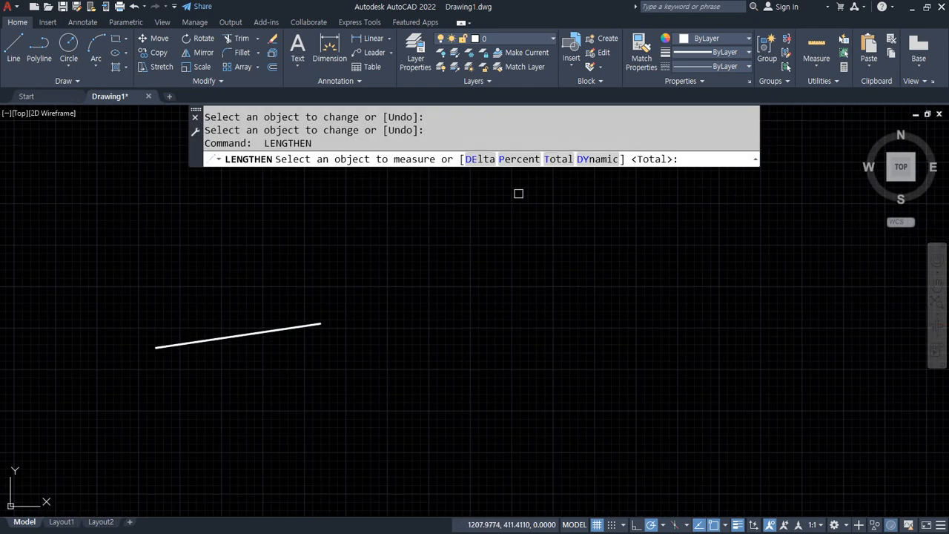
{"action": "left_click", "coordinate": [556, 159]}
{"action": "type", "text": "500"}
{"action": "key", "text": "Return"}
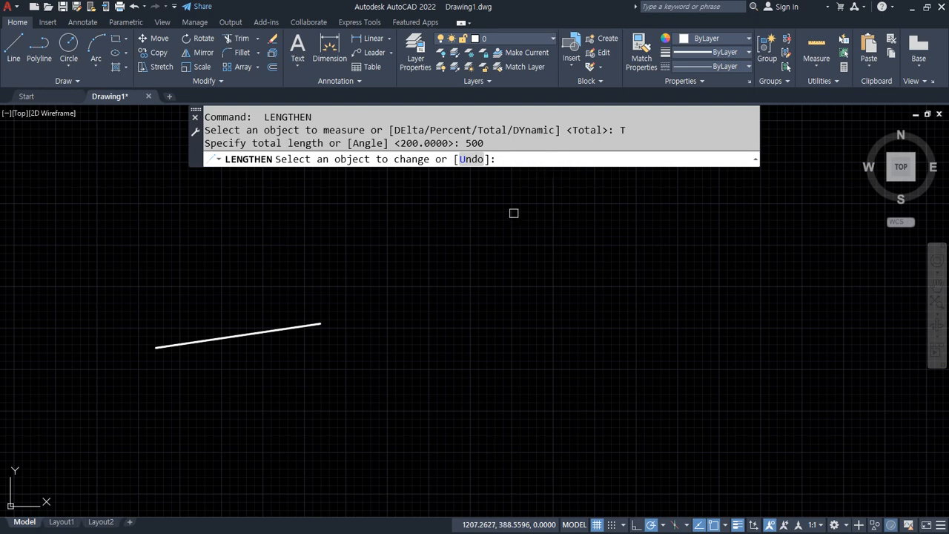
{"action": "left_click", "coordinate": [316, 324]}
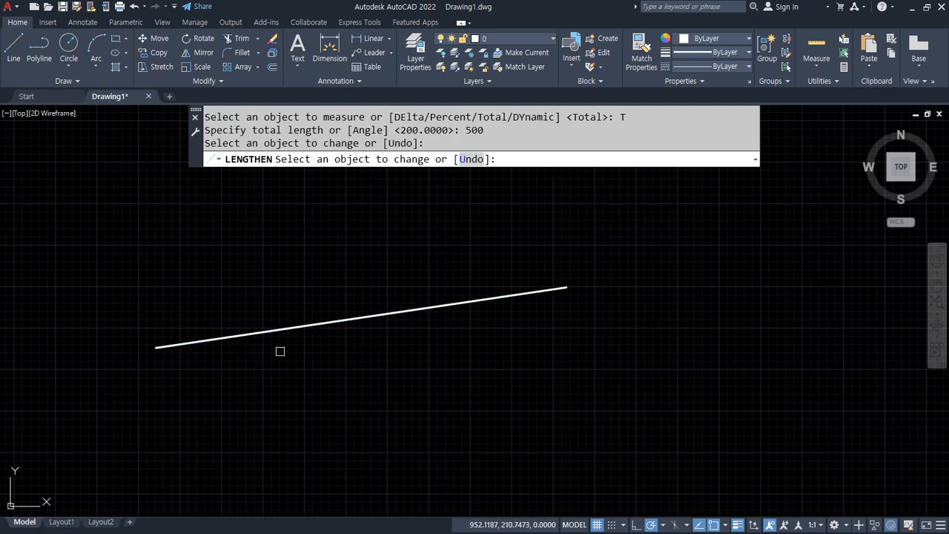
{"action": "key", "text": "Return"}
Step: Extend the line at its right end to a freely picked end point with Lengthen's Dynamic option
{"action": "scroll", "coordinate": [350, 378], "scroll_direction": "down", "scroll_amount": 1}
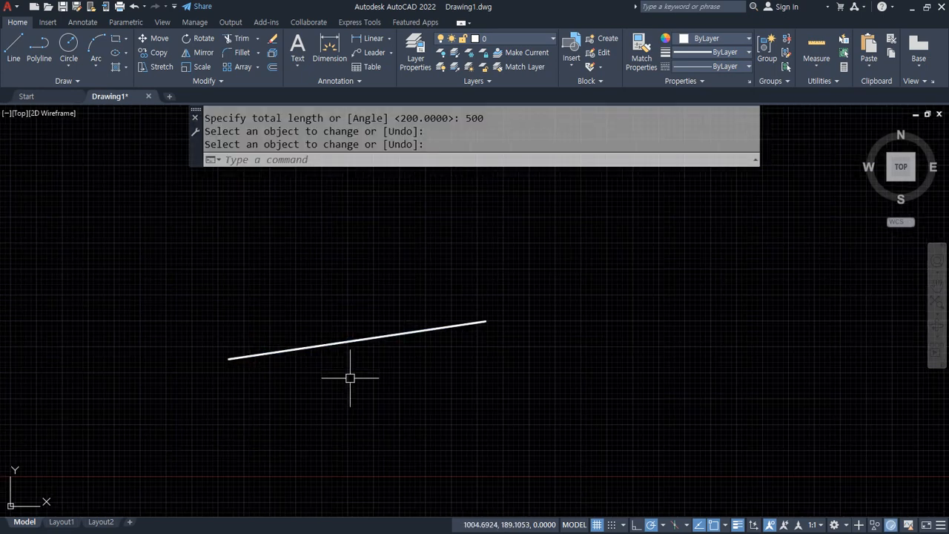
{"action": "type", "text": "l"}
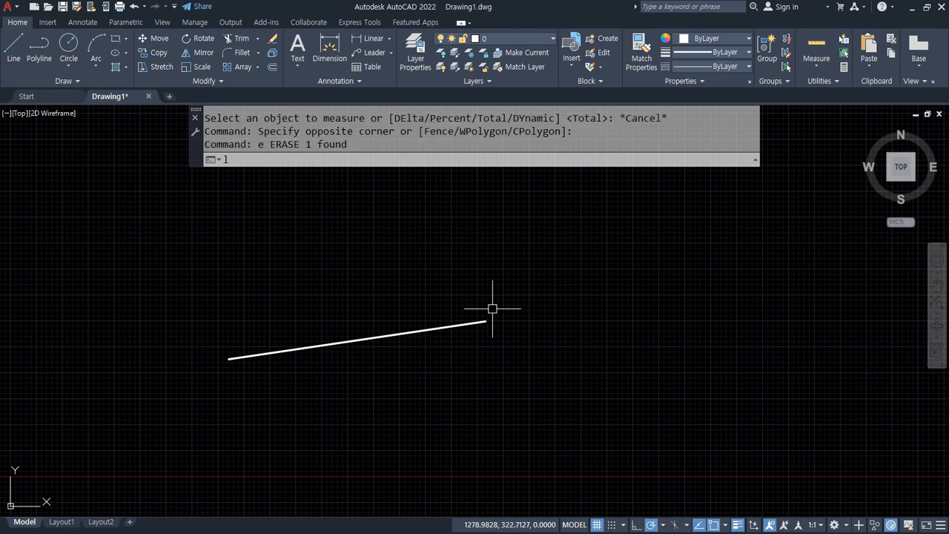
{"action": "type", "text": "en"}
{"action": "key", "text": "Return"}
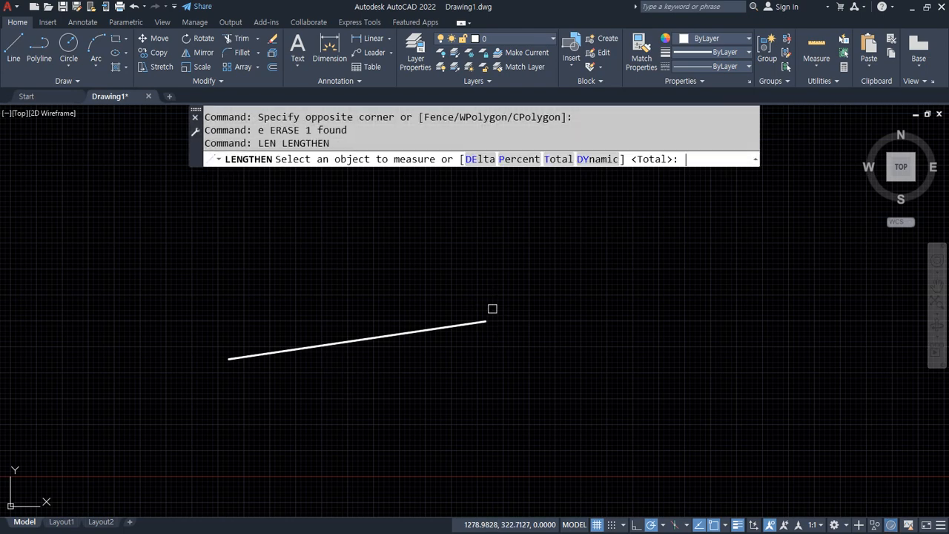
{"action": "left_click", "coordinate": [599, 159]}
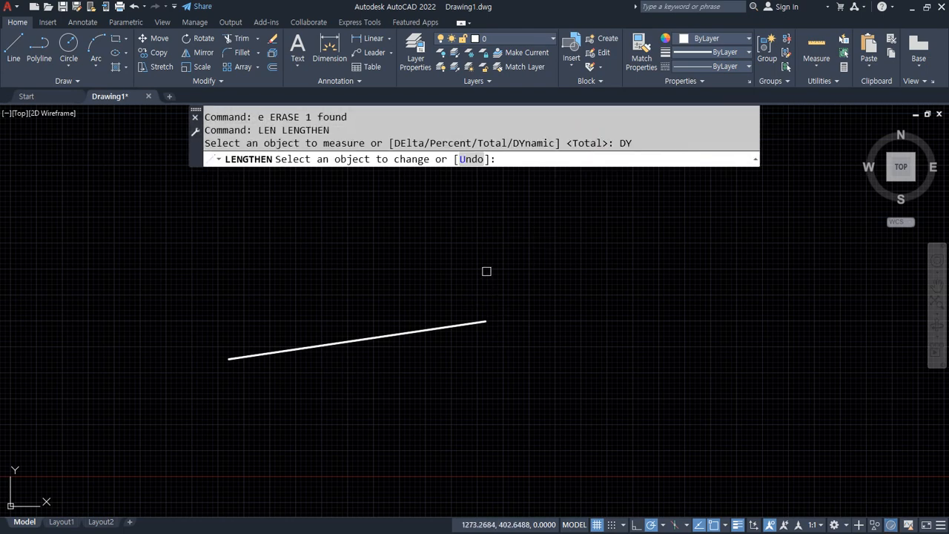
{"action": "left_click", "coordinate": [459, 323]}
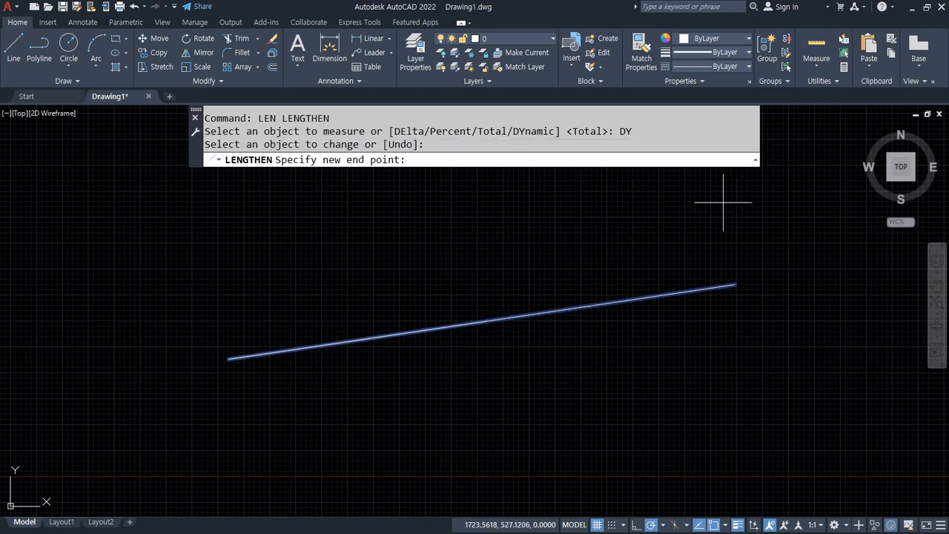
{"action": "left_click", "coordinate": [781, 198]}
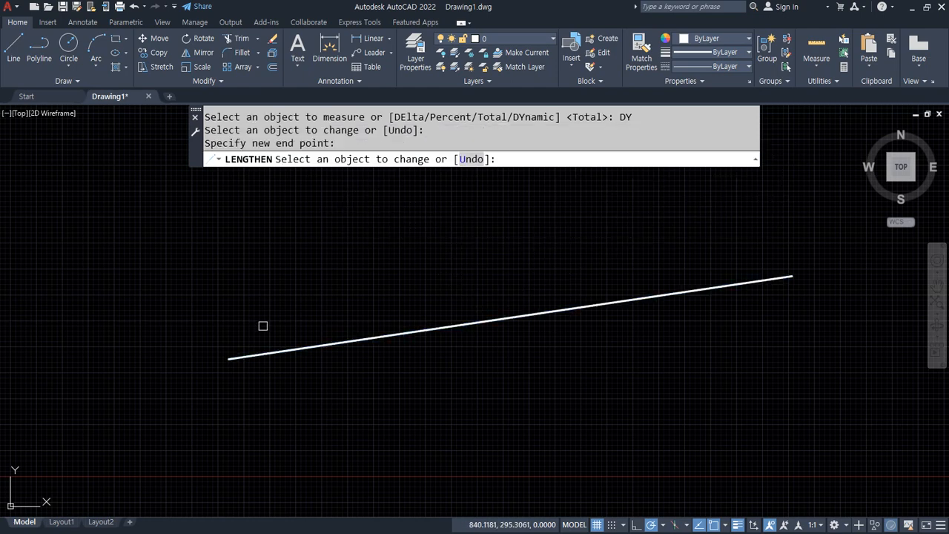
Step: Extend the line's left end dynamically, pull that same end back to a shorter position, and finish Lengthen
{"action": "left_click", "coordinate": [257, 354]}
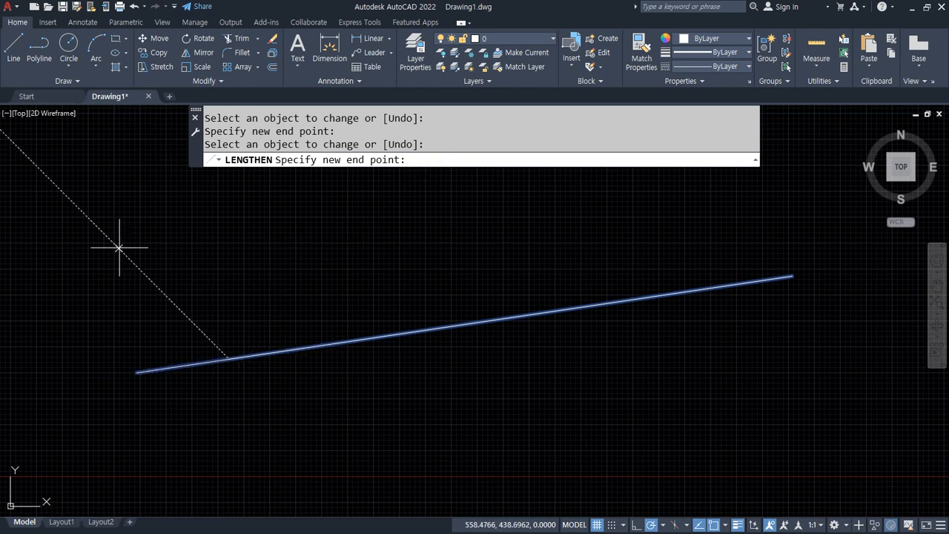
{"action": "left_click", "coordinate": [105, 256]}
{"action": "left_click", "coordinate": [138, 373]}
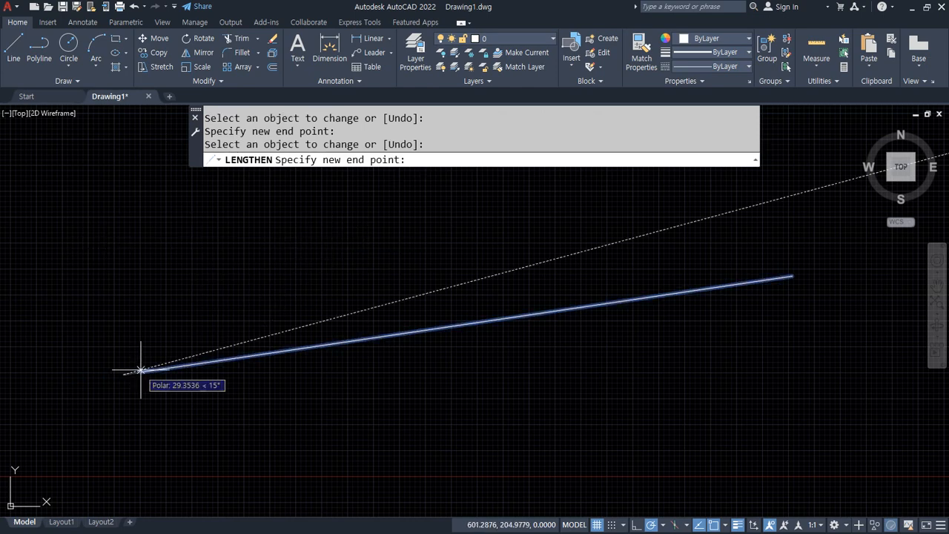
{"action": "left_click", "coordinate": [250, 429]}
{"action": "key", "text": "Return"}
Step: Draw a three-point arc above the line, starting to the right of the line and ending above its right half
{"action": "scroll", "coordinate": [196, 389], "scroll_direction": "down", "scroll_amount": 4}
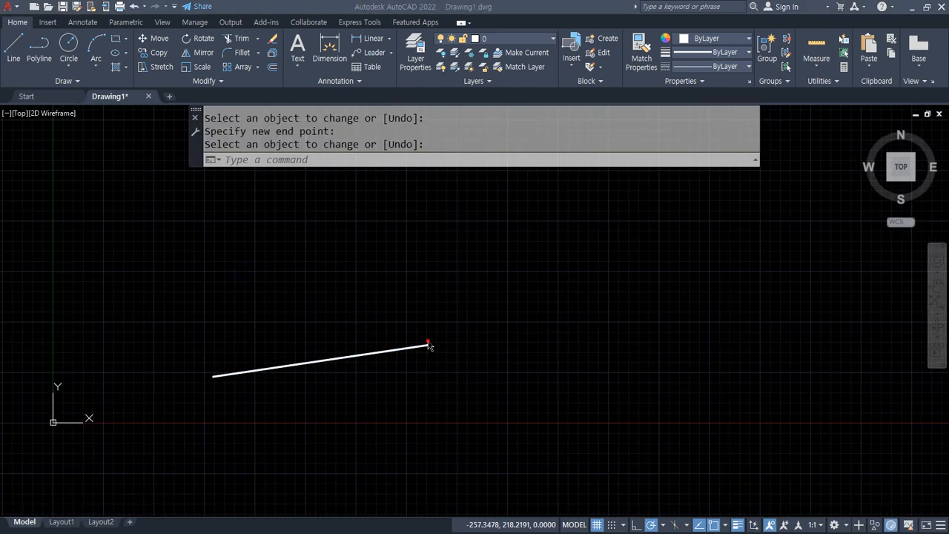
{"action": "type", "text": "a"}
{"action": "key", "text": "Return"}
{"action": "left_click", "coordinate": [569, 341]}
{"action": "left_click", "coordinate": [524, 319]}
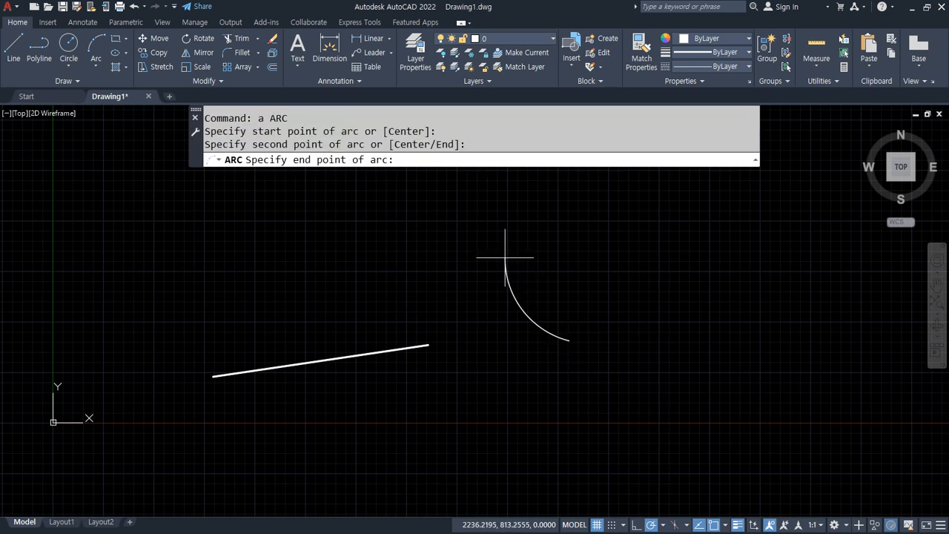
{"action": "left_click", "coordinate": [361, 255]}
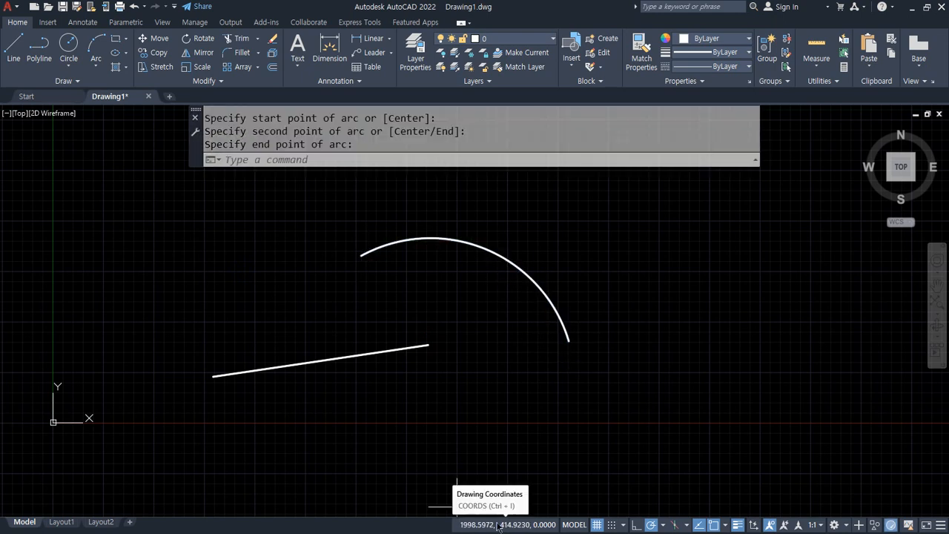
Step: Lengthen the arc by a delta angle of 30, once at its left end and twice at its right end
{"action": "type", "text": "le"}
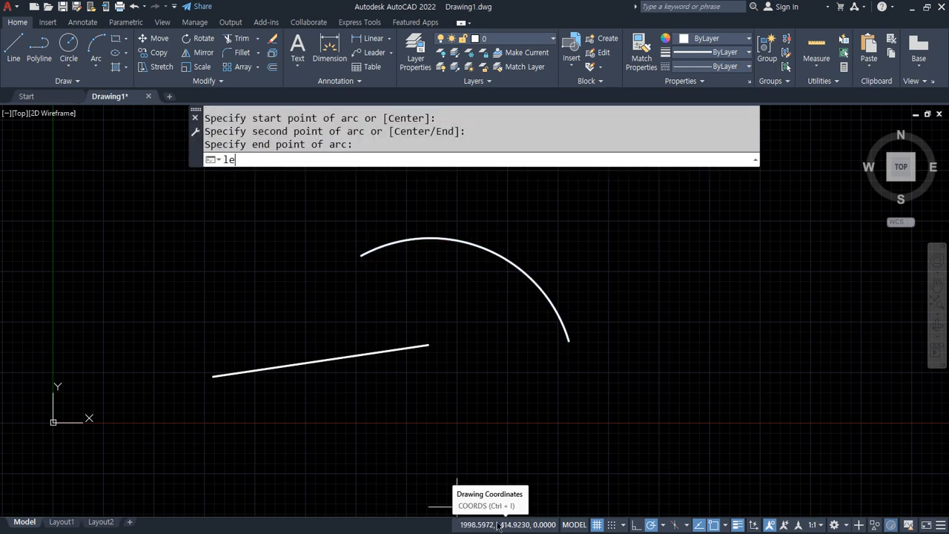
{"action": "type", "text": "n"}
{"action": "key", "text": "Return"}
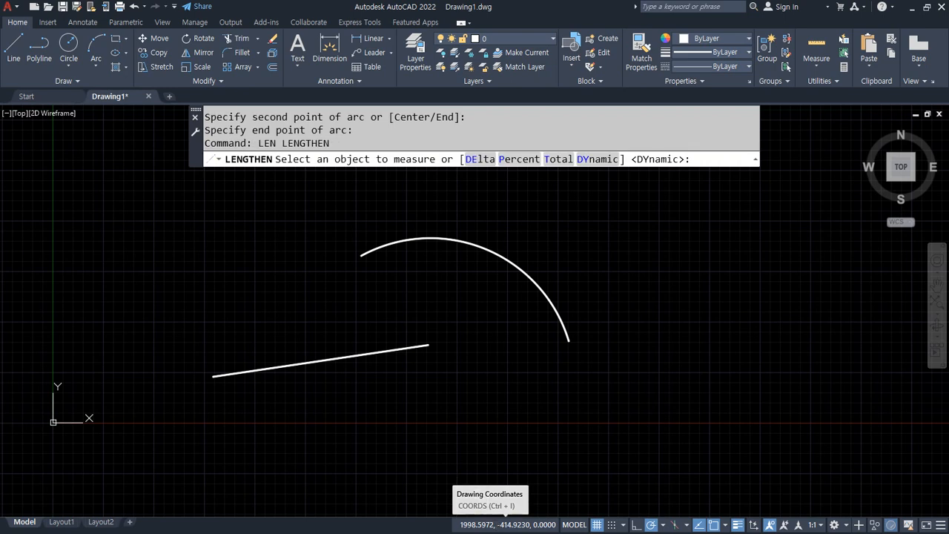
{"action": "left_click", "coordinate": [481, 160]}
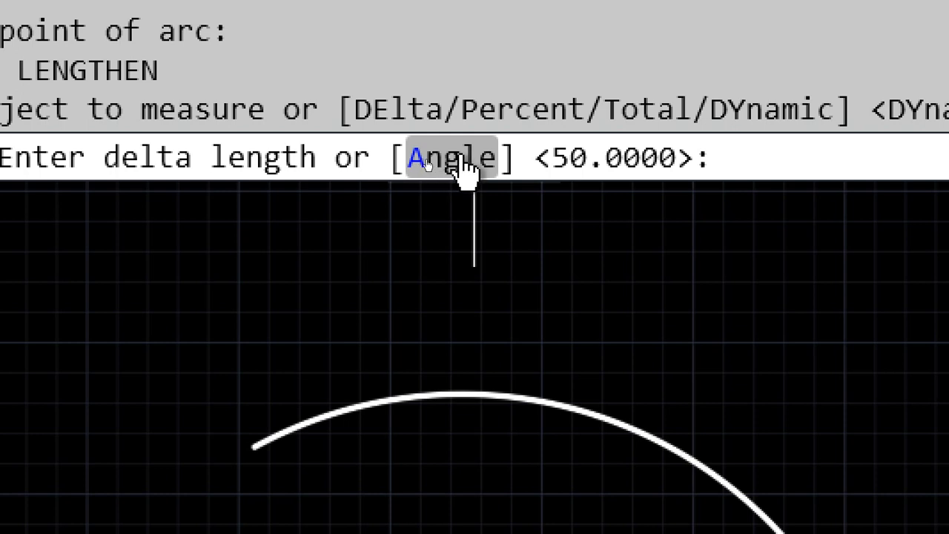
{"action": "left_click", "coordinate": [438, 177]}
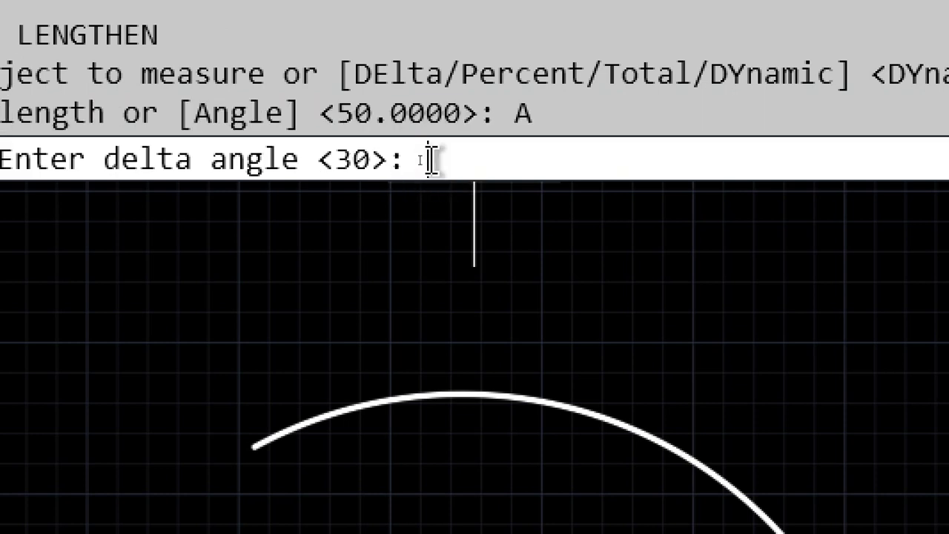
{"action": "type", "text": "30"}
{"action": "key", "text": "Return"}
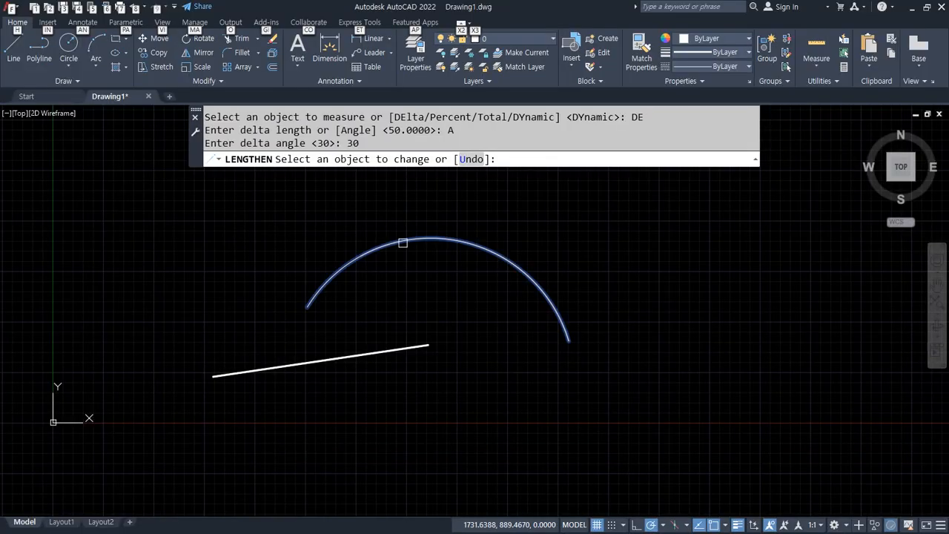
{"action": "left_click", "coordinate": [403, 243]}
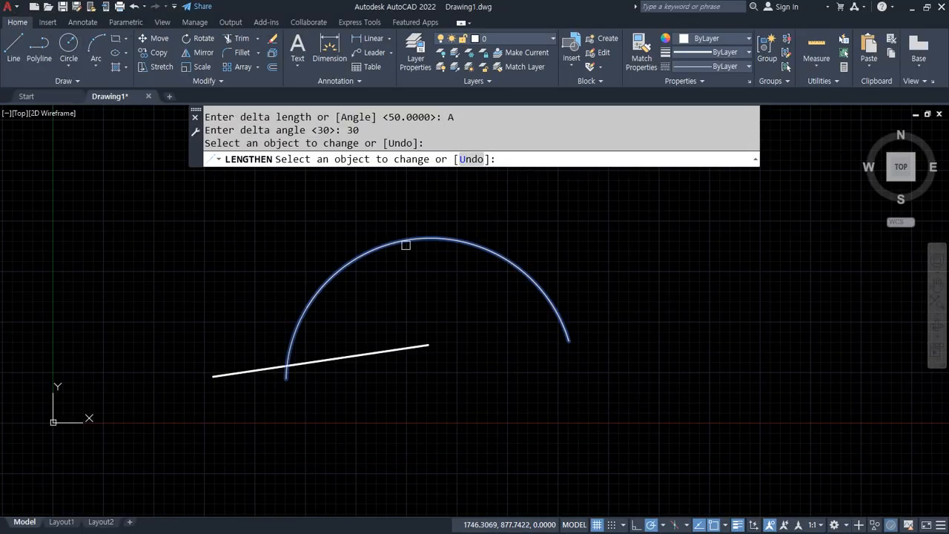
{"action": "left_click", "coordinate": [572, 353]}
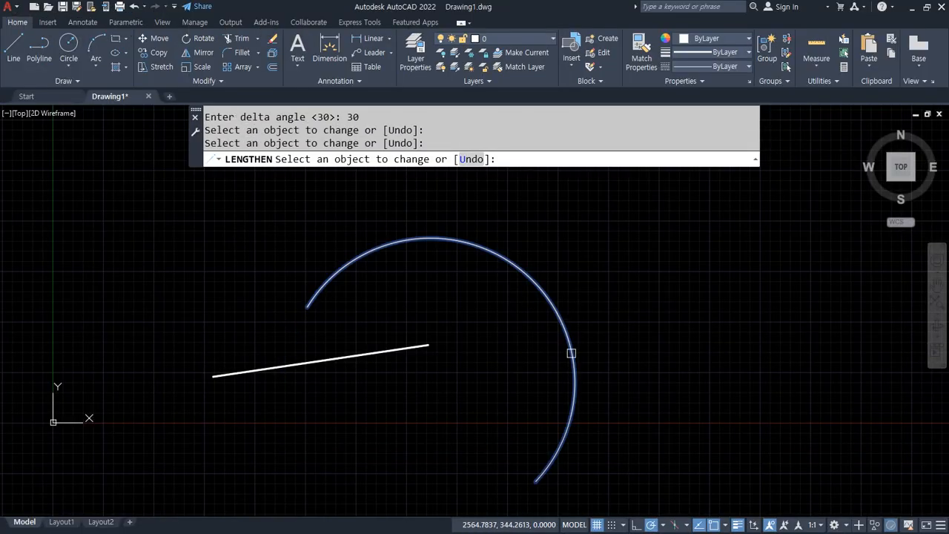
{"action": "left_click", "coordinate": [571, 353]}
{"action": "key", "text": "Return"}
{"action": "middle_click_drag", "start_coordinate": [599, 359], "coordinate": [581, 352]}
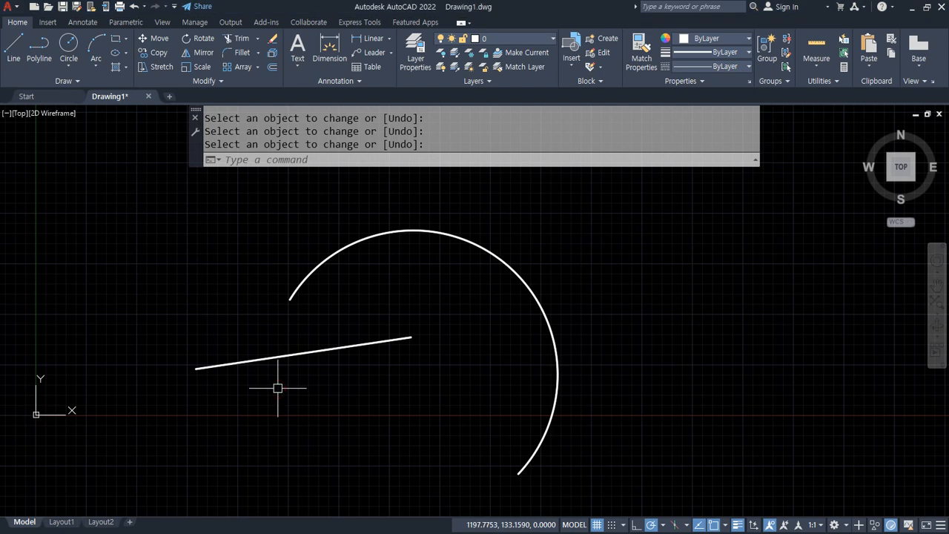
Step: Shorten the arc three times with Lengthen's Percent option at 50, picking it near its upper end each time
{"action": "type", "text": "len"}
{"action": "key", "text": "Return"}
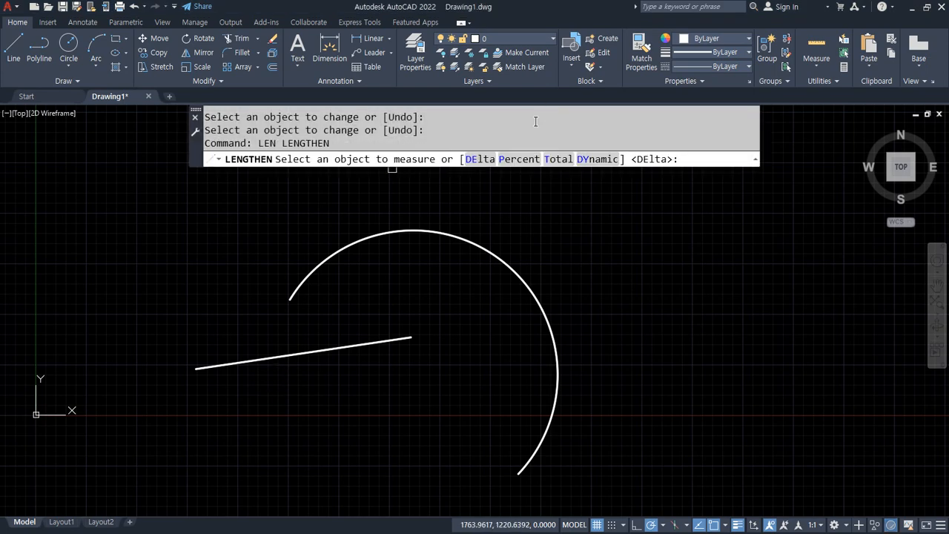
{"action": "left_click", "coordinate": [519, 158]}
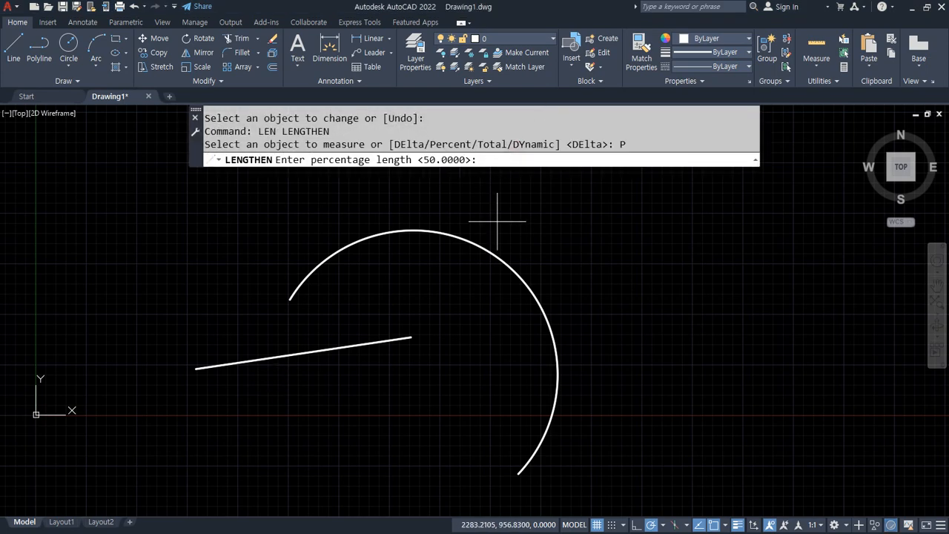
{"action": "key", "text": "Return"}
{"action": "left_click", "coordinate": [311, 267]}
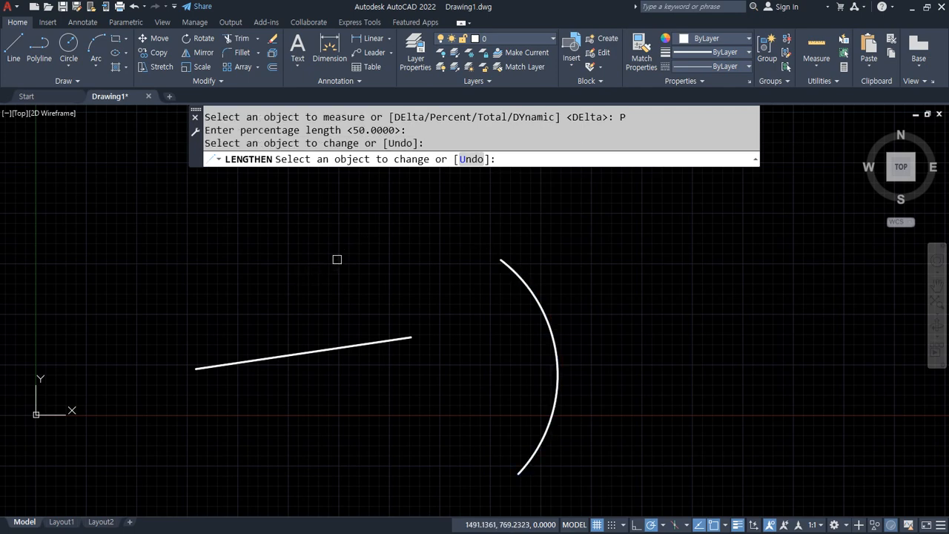
{"action": "left_click", "coordinate": [532, 296]}
{"action": "left_click", "coordinate": [562, 372]}
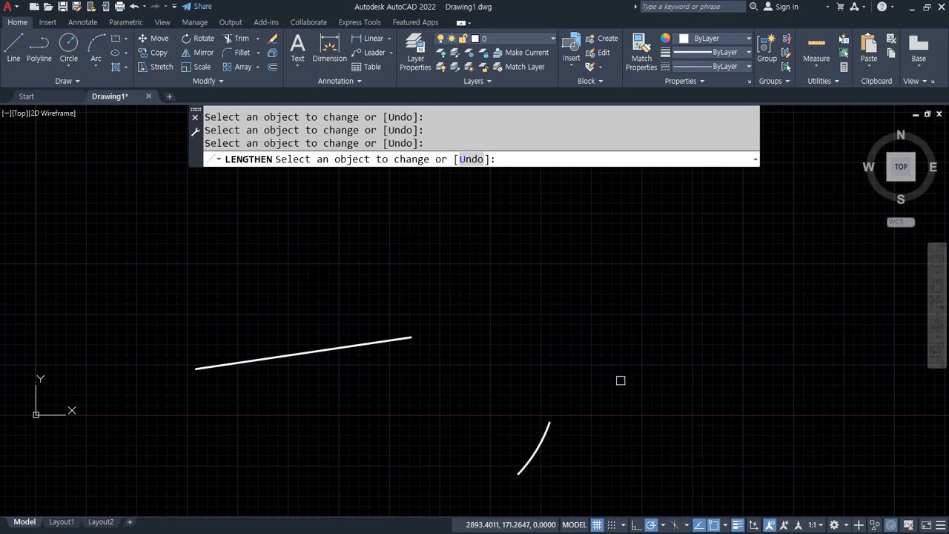
{"action": "key", "text": "Return"}
{"action": "key", "text": "Return"}
{"action": "left_click", "coordinate": [517, 161]}
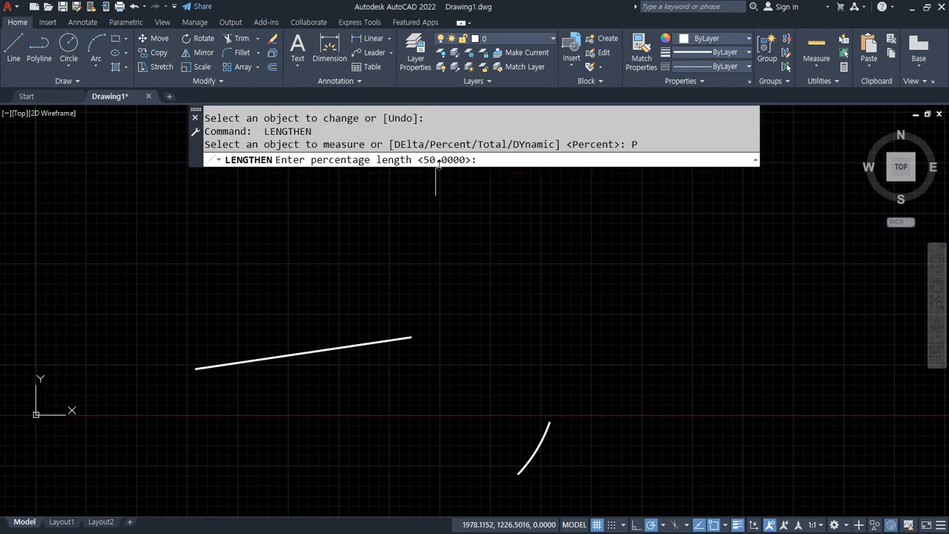
{"action": "key", "text": "Return"}
{"action": "key", "text": "Return"}
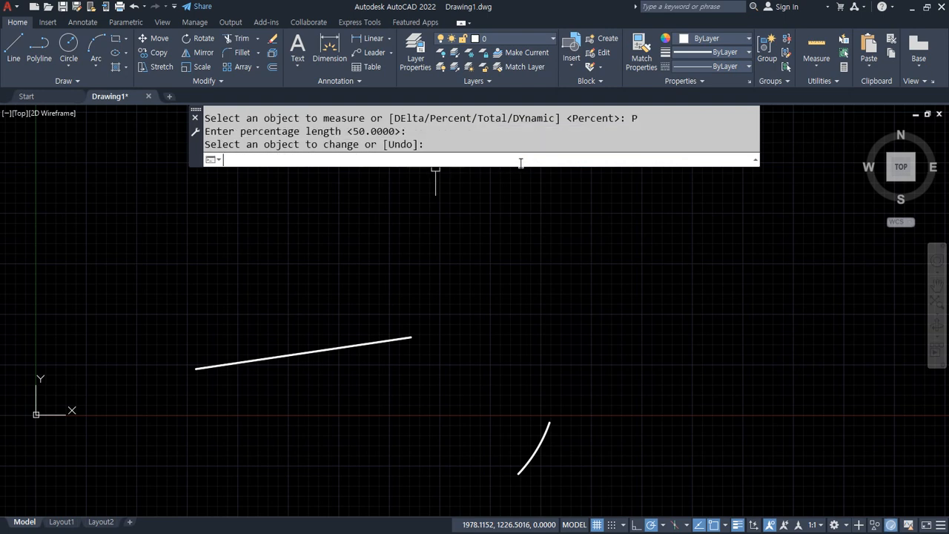
Step: Set the arc's total angle to 120 with Lengthen, extending it at its upper end
{"action": "key", "text": "Return"}
{"action": "left_click", "coordinate": [563, 160]}
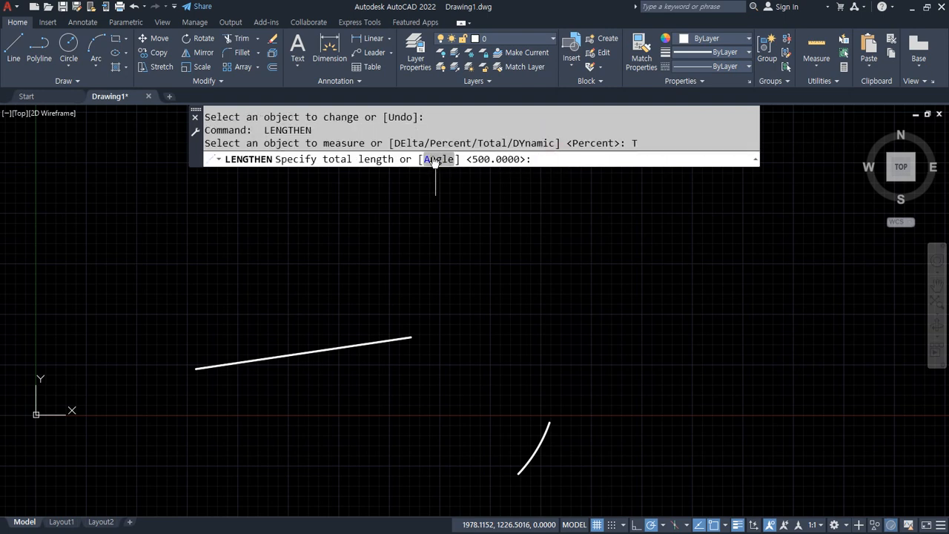
{"action": "left_click", "coordinate": [439, 160]}
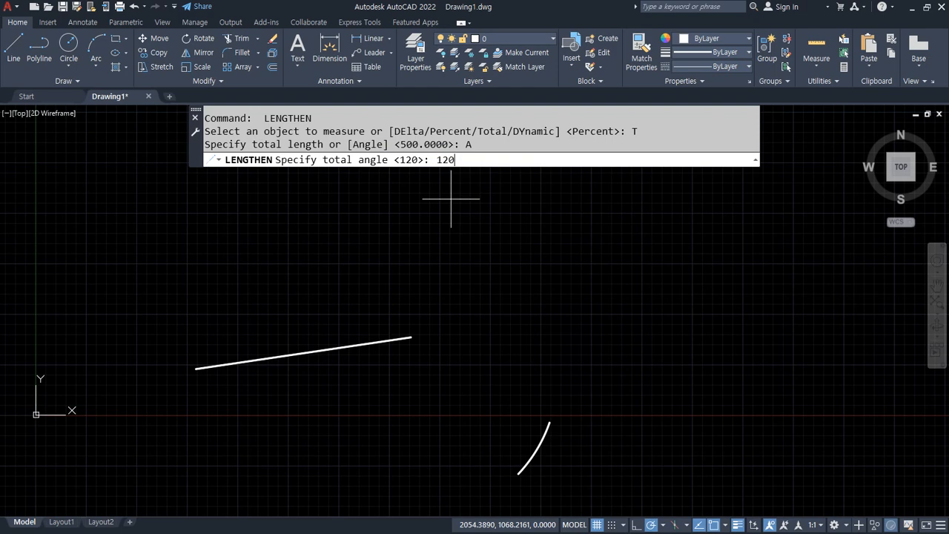
{"action": "type", "text": "120"}
{"action": "key", "text": "Return"}
{"action": "left_click", "coordinate": [543, 435]}
{"action": "left_click", "coordinate": [543, 436]}
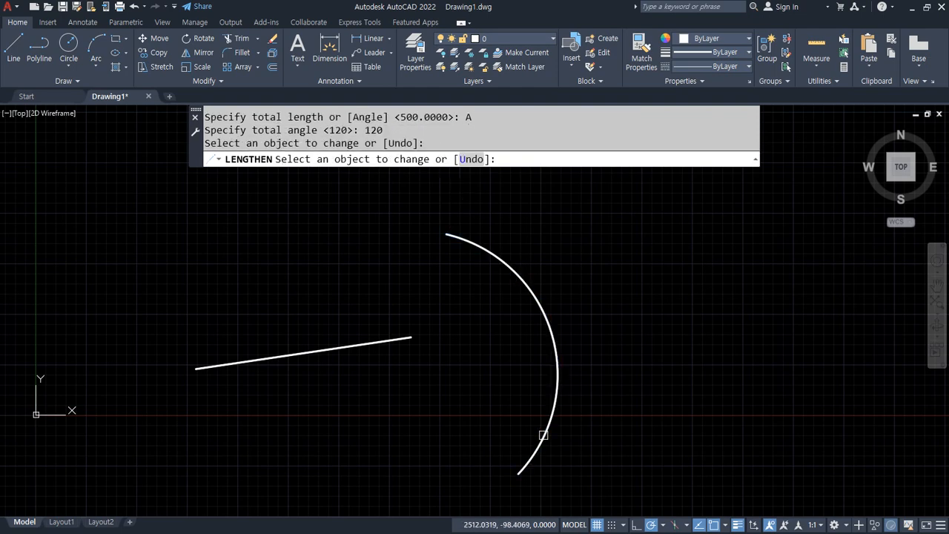
{"action": "left_click", "coordinate": [474, 498]}
{"action": "key", "text": "Return"}
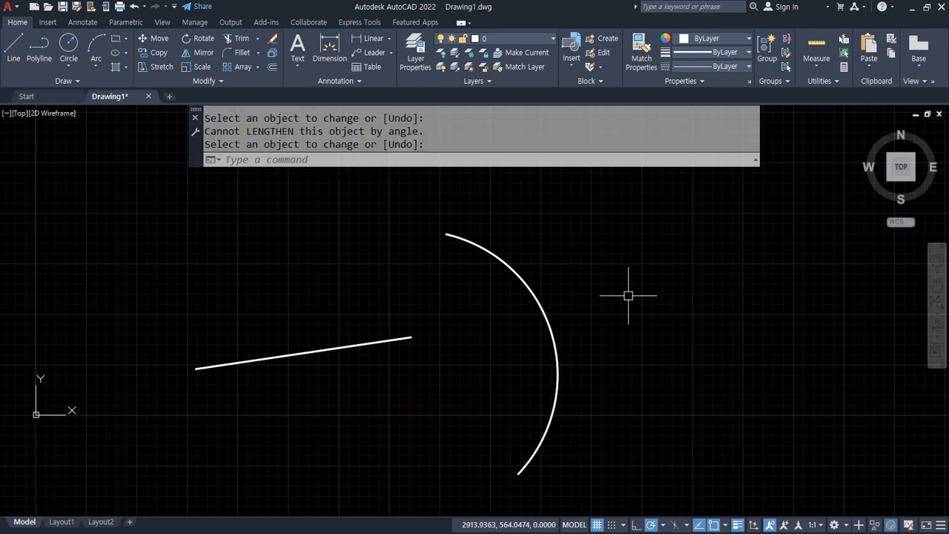
Step: With Lengthen's Dynamic option, shorten the arc at its upper end and extend its lower end around past the line
{"action": "key", "text": "Return"}
{"action": "left_click", "coordinate": [580, 159]}
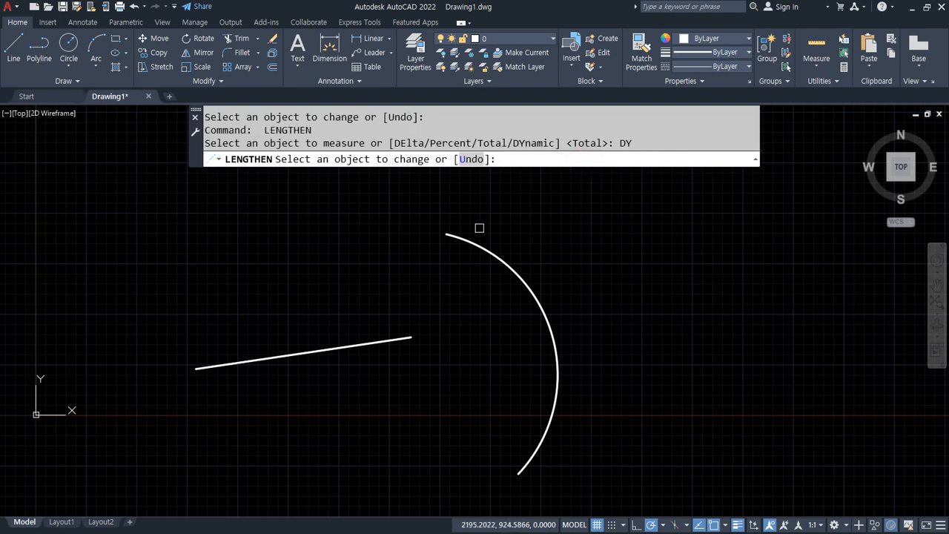
{"action": "left_click", "coordinate": [470, 239]}
{"action": "left_click", "coordinate": [604, 278]}
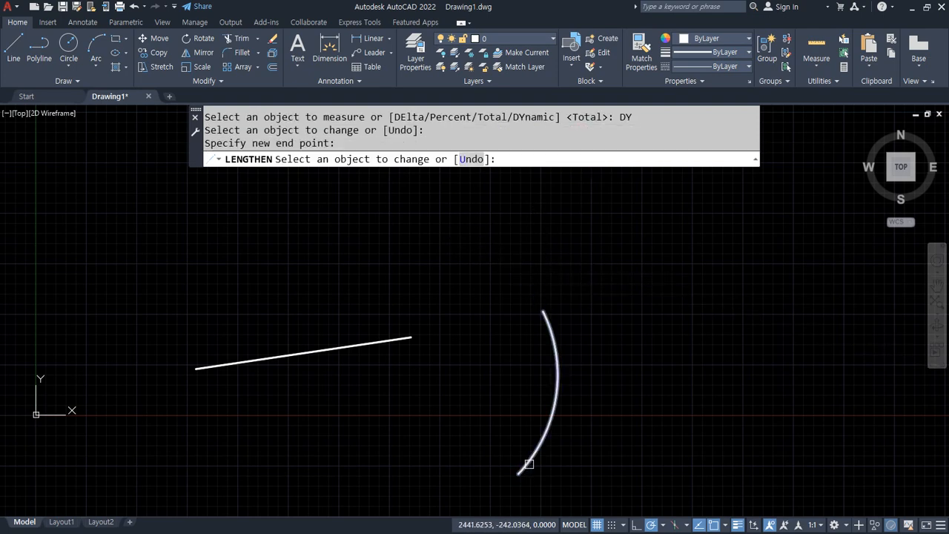
{"action": "left_click", "coordinate": [528, 465]}
{"action": "left_click", "coordinate": [304, 304]}
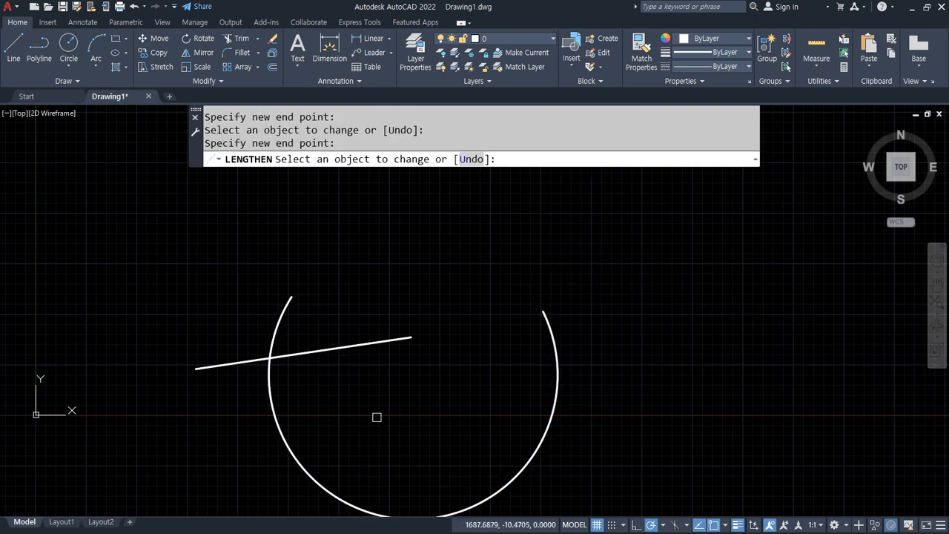
{"action": "key", "text": "Return"}
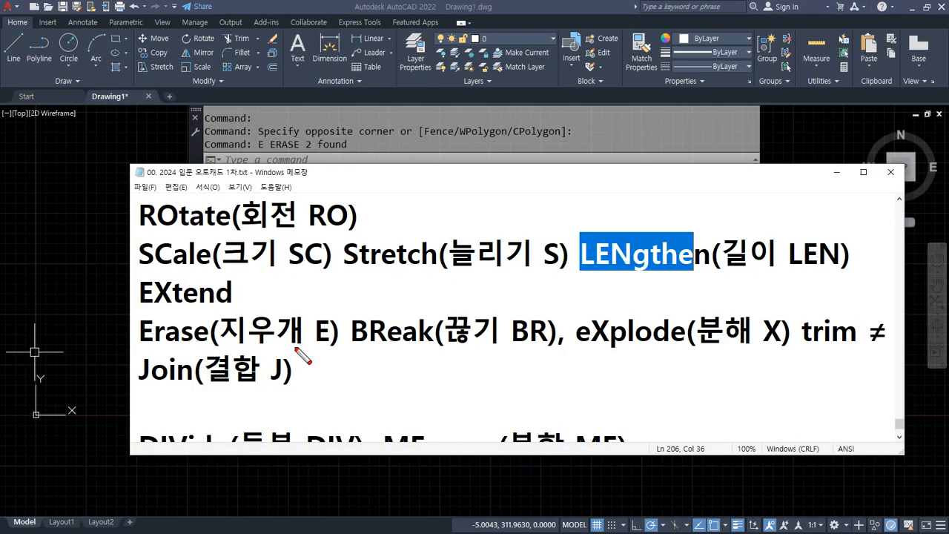
Step: Return from the text notes to the AutoCAD drawing
{"action": "mouse_move", "coordinate": [357, 354]}
{"action": "left_mouse_down"}
{"action": "mouse_move", "coordinate": [535, 354]}
{"action": "mouse_move", "coordinate": [386, 355]}
{"action": "mouse_move", "coordinate": [563, 365]}
{"action": "left_mouse_up"}
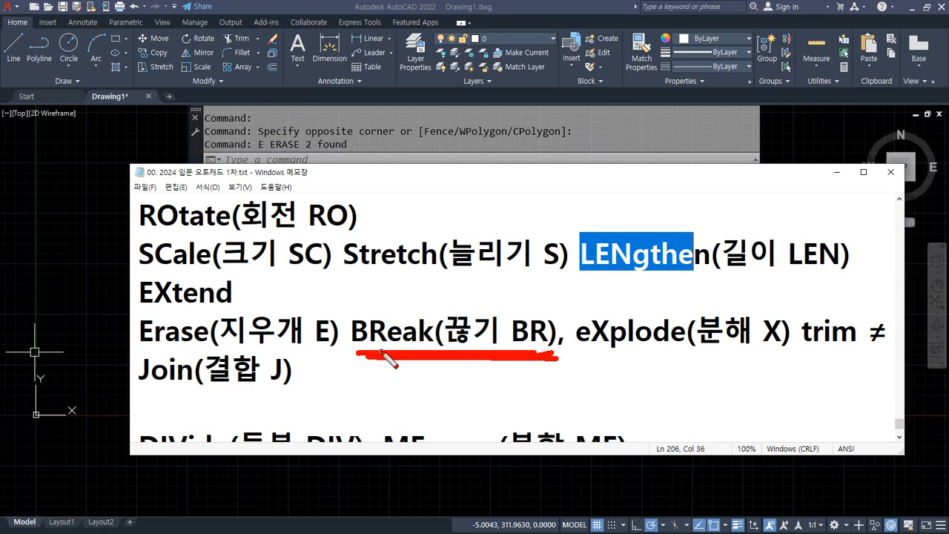
{"action": "key", "text": "Escape"}
{"action": "left_click", "coordinate": [53, 263]}
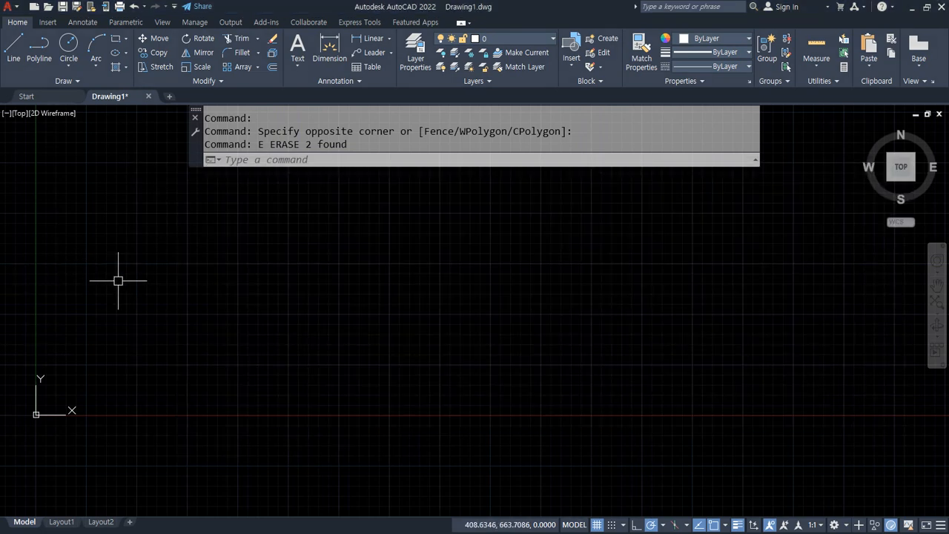
Step: Draw a long horizontal line in the empty drawing area
{"action": "type", "text": "l"}
{"action": "key", "text": "Return"}
{"action": "left_click", "coordinate": [165, 305]}
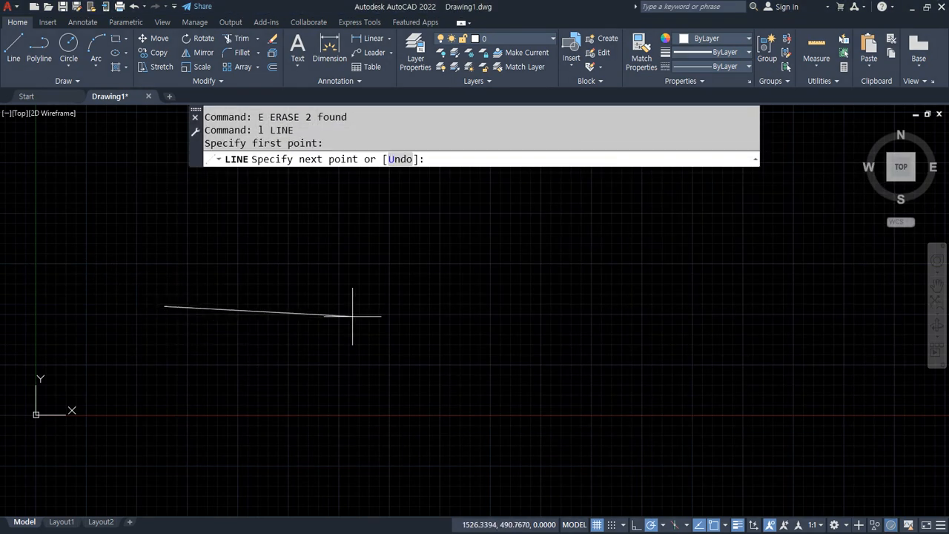
{"action": "left_click", "coordinate": [565, 305]}
{"action": "key", "text": "Return"}
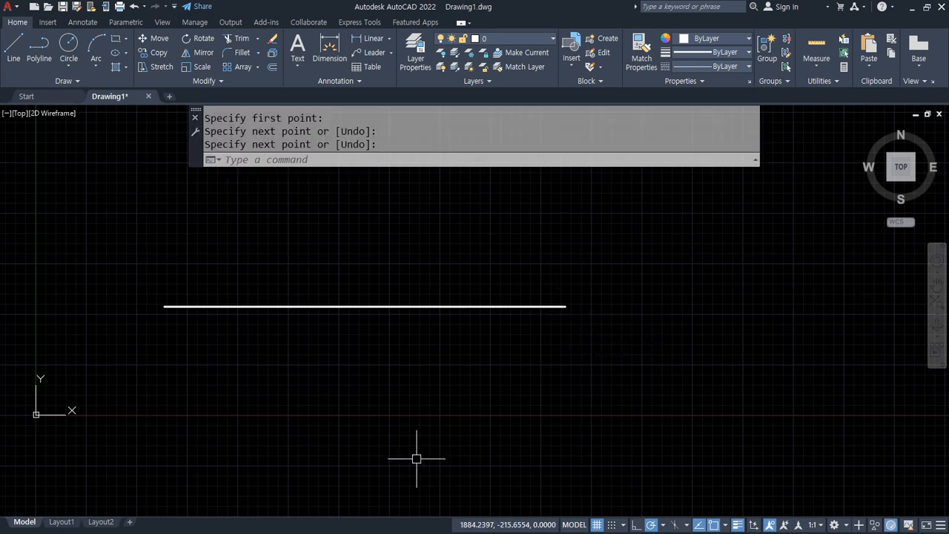
Step: Break out the section of the horizontal line between about two fifths and three quarters of its length, and undo the break
{"action": "left_click", "coordinate": [205, 81]}
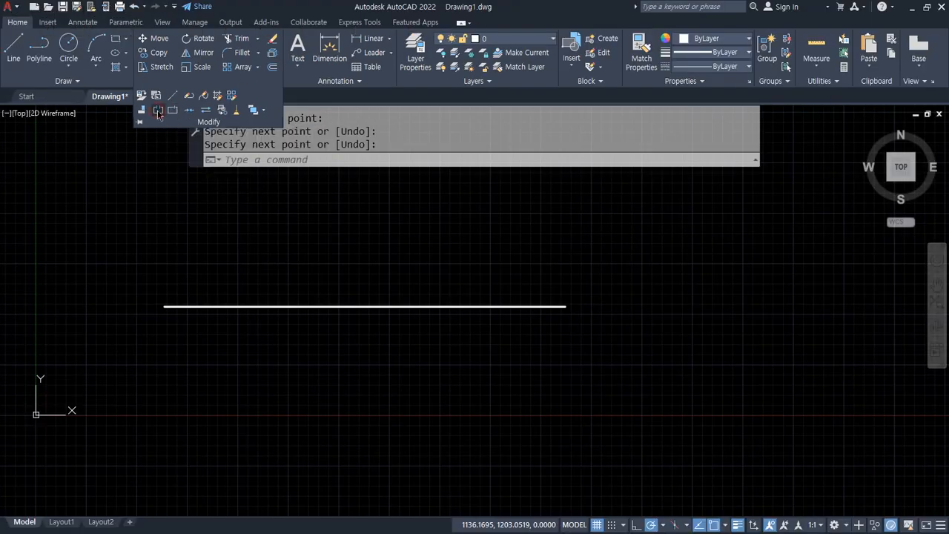
{"action": "left_click", "coordinate": [133, 104]}
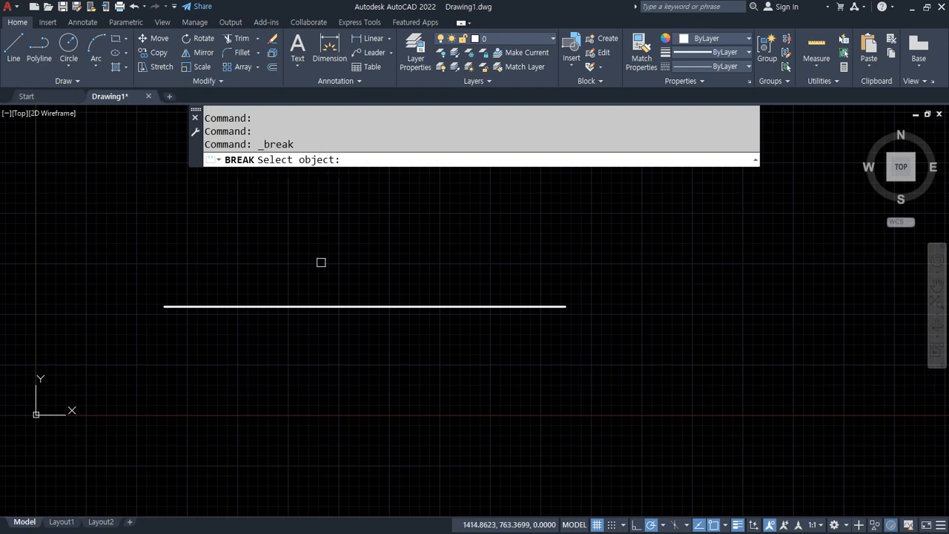
{"action": "left_click", "coordinate": [319, 307]}
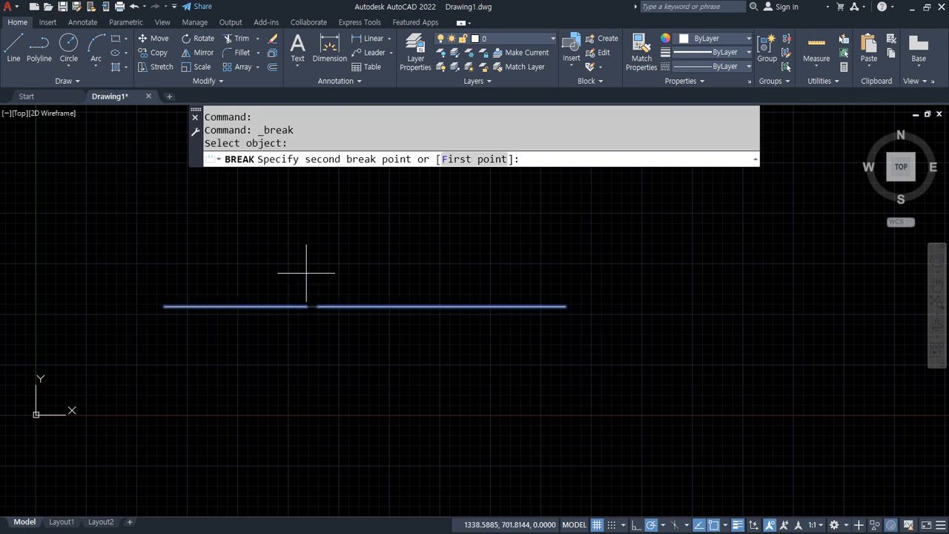
{"action": "mouse_move", "coordinate": [312, 272]}
{"action": "left_mouse_down"}
{"action": "mouse_move", "coordinate": [312, 299]}
{"action": "mouse_move", "coordinate": [342, 282]}
{"action": "left_mouse_up"}
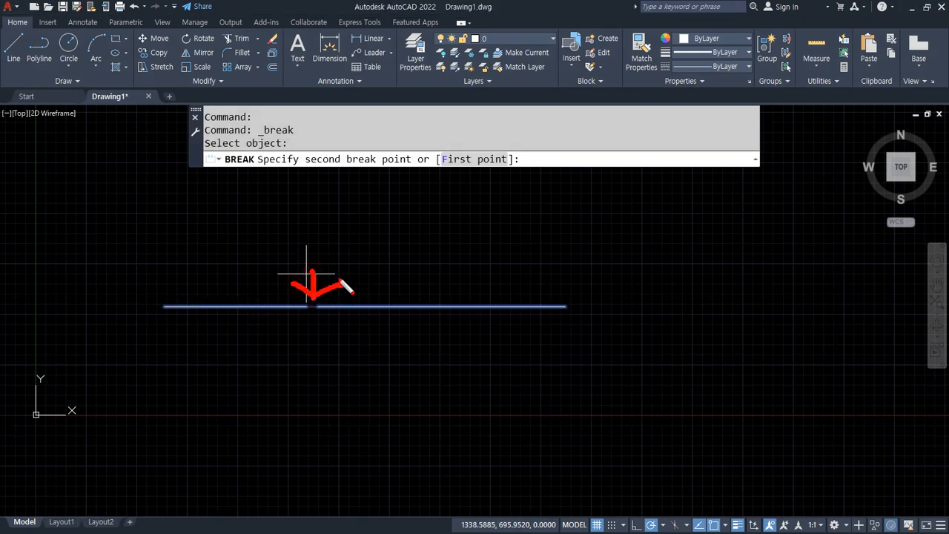
{"action": "key", "text": "Escape"}
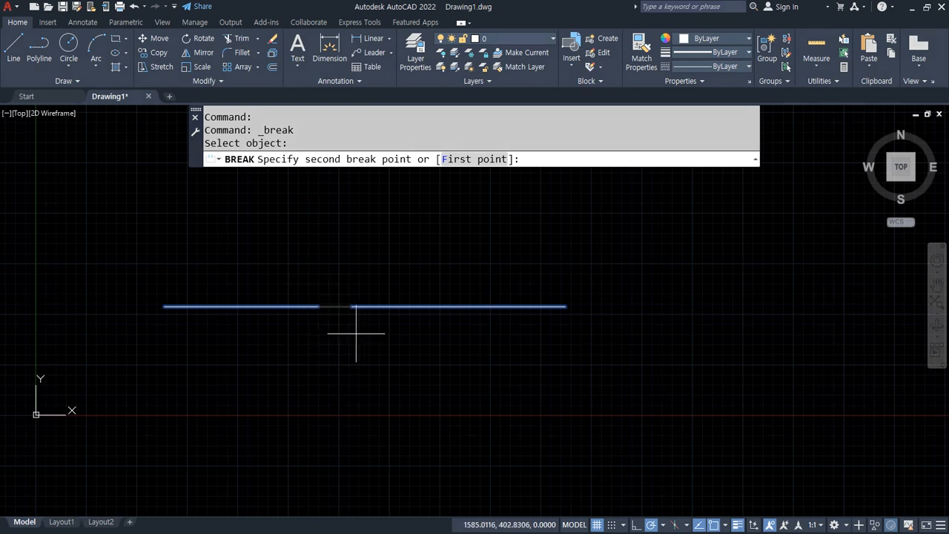
{"action": "left_click", "coordinate": [470, 331]}
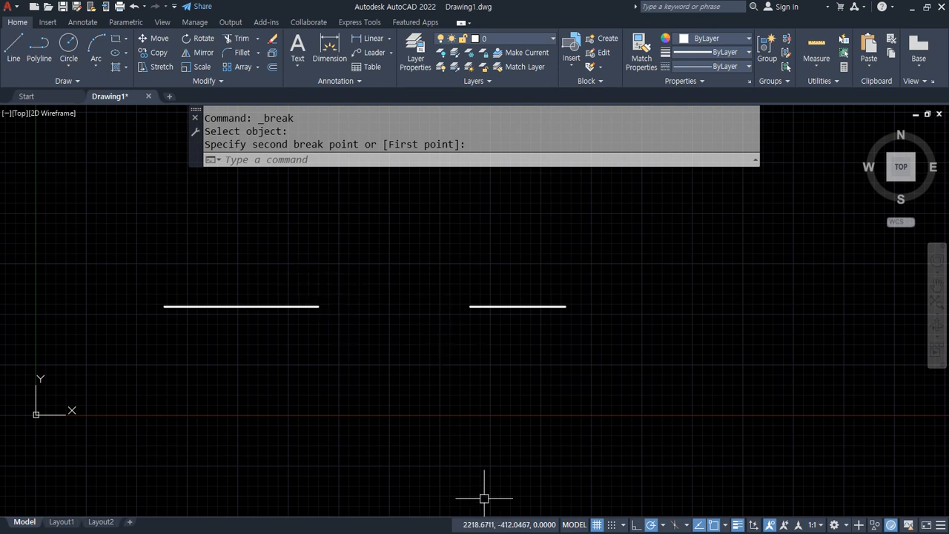
{"action": "key", "text": "ctrl+z"}
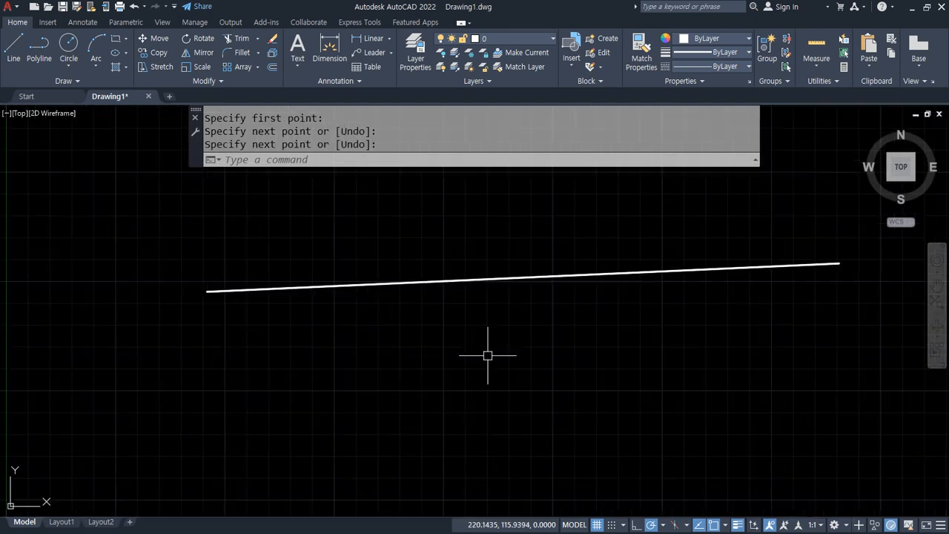
Step: With Break's First point option, remove the section of the sloped line between about one third and three quarters of its length, and undo it
{"action": "type", "text": "br"}
{"action": "key", "text": "Return"}
{"action": "left_click", "coordinate": [359, 282]}
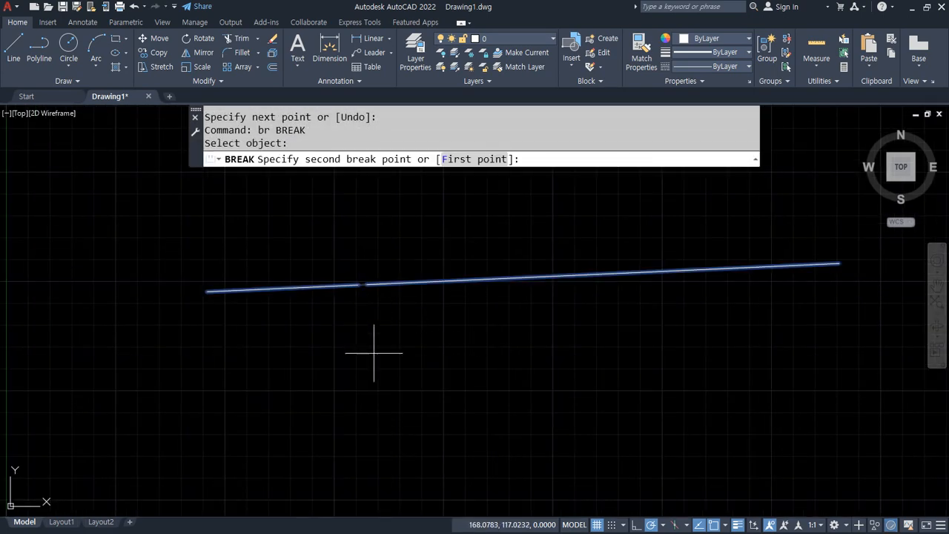
{"action": "left_click_drag", "start_coordinate": [371, 305], "coordinate": [369, 271]}
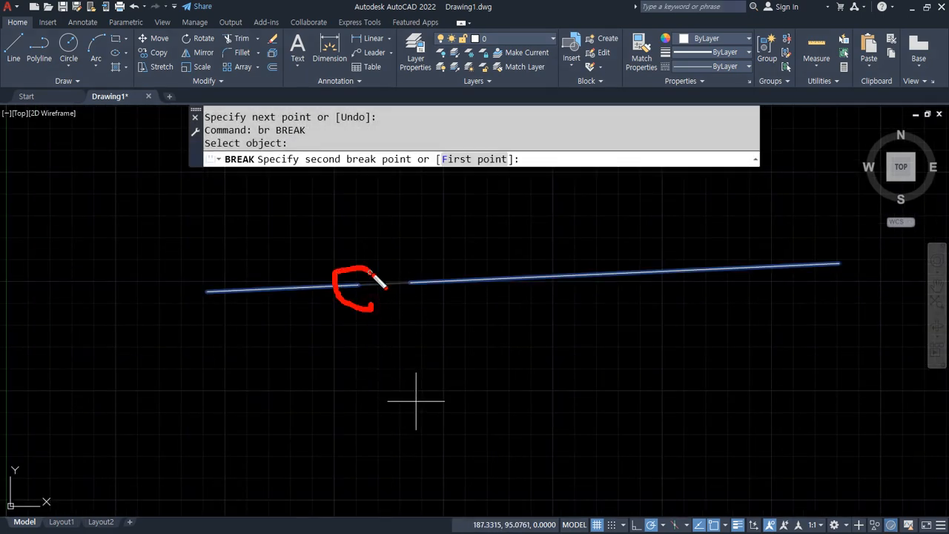
{"action": "left_click_drag", "start_coordinate": [369, 326], "coordinate": [366, 384]}
{"action": "left_click_drag", "start_coordinate": [342, 331], "coordinate": [403, 341]}
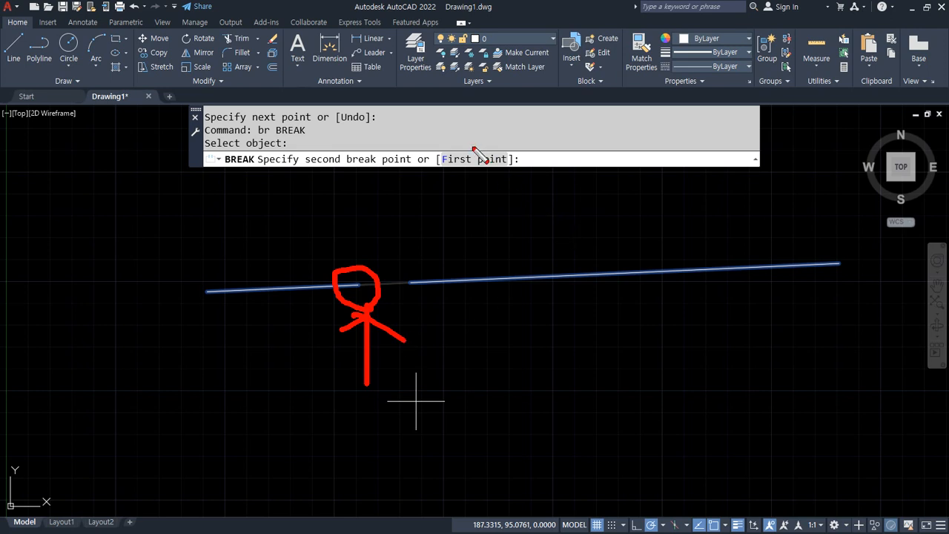
{"action": "mouse_move", "coordinate": [515, 174]}
{"action": "left_mouse_down"}
{"action": "mouse_move", "coordinate": [456, 183]}
{"action": "mouse_move", "coordinate": [479, 135]}
{"action": "mouse_move", "coordinate": [516, 177]}
{"action": "left_mouse_up"}
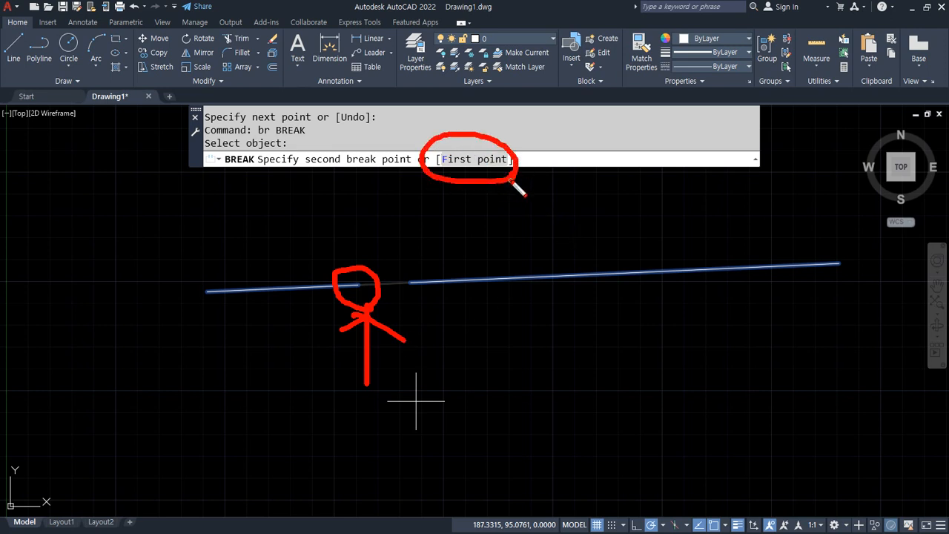
{"action": "key", "text": "Escape"}
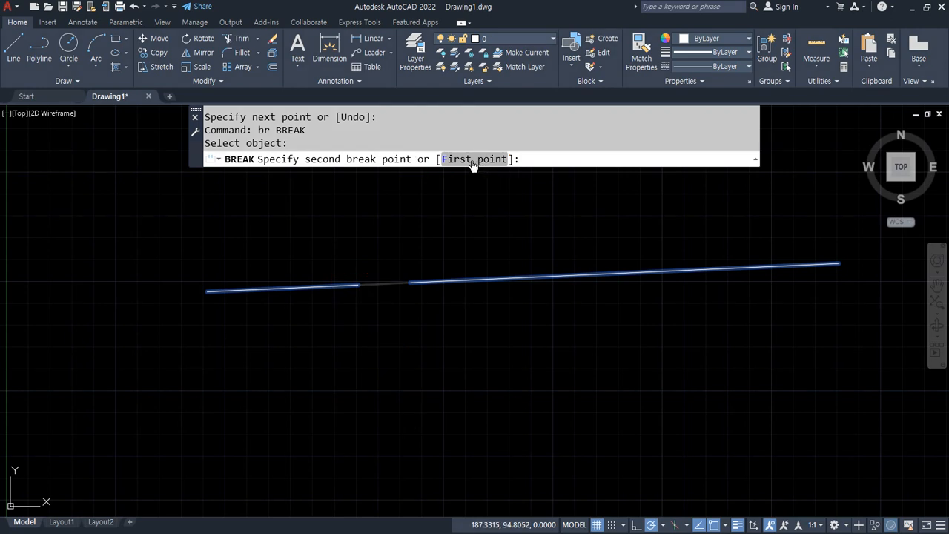
{"action": "left_click", "coordinate": [473, 160]}
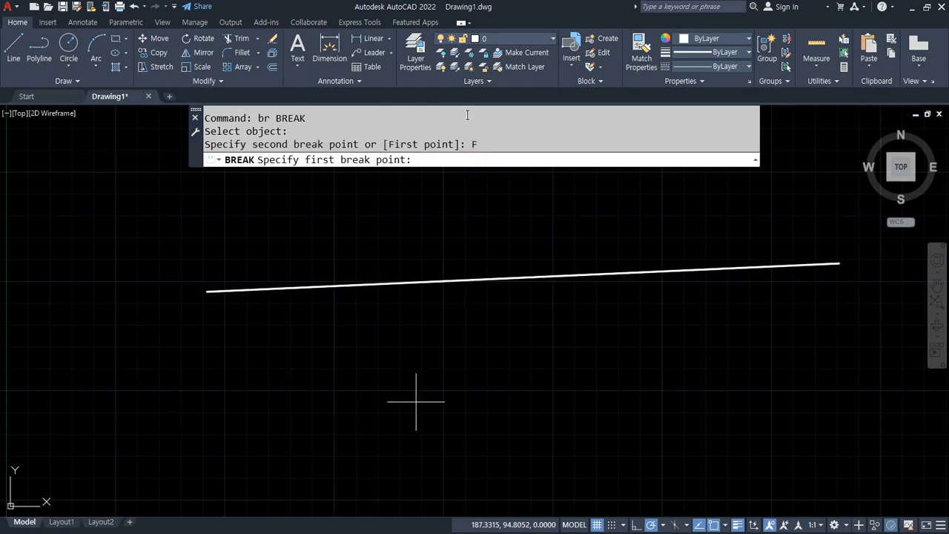
{"action": "left_click", "coordinate": [435, 314]}
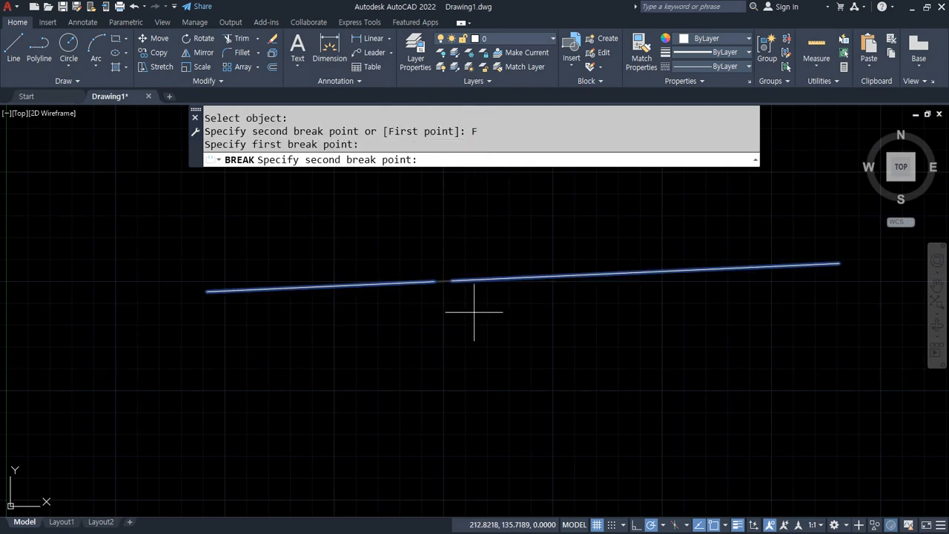
{"action": "left_click", "coordinate": [688, 303]}
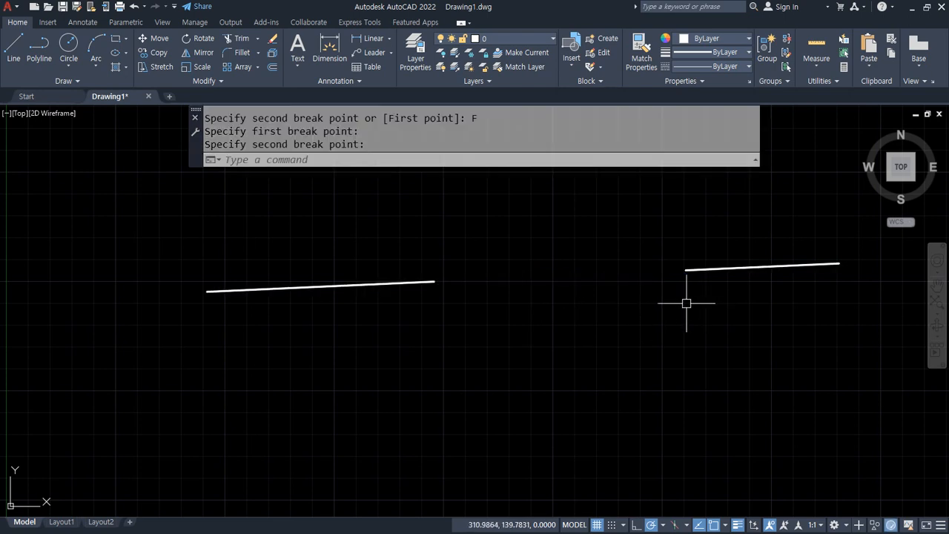
{"action": "key", "text": "ctrl+z"}
Step: Break the sloped line using the First point option, removing the section between just over one third and about two thirds of its length
{"action": "type", "text": "br"}
{"action": "key", "text": "Return"}
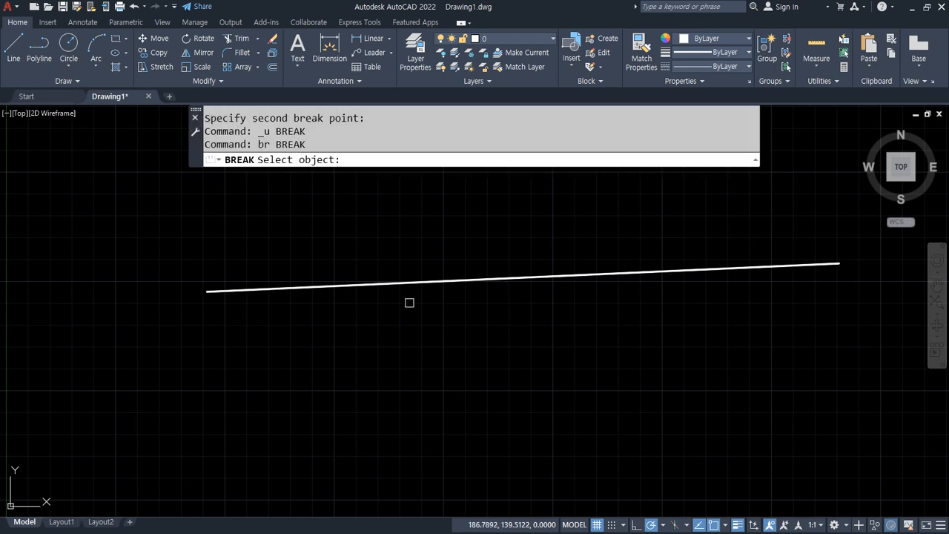
{"action": "left_click", "coordinate": [299, 288]}
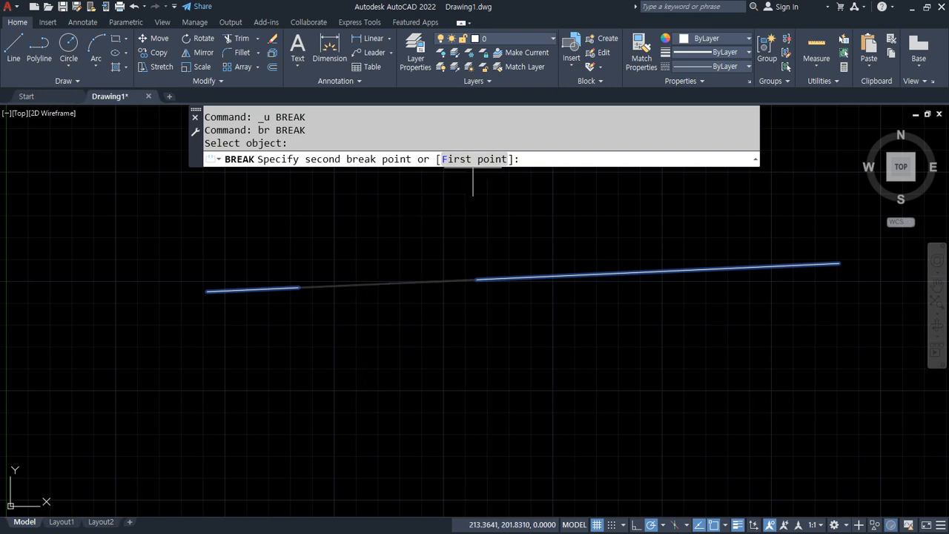
{"action": "left_click", "coordinate": [470, 161]}
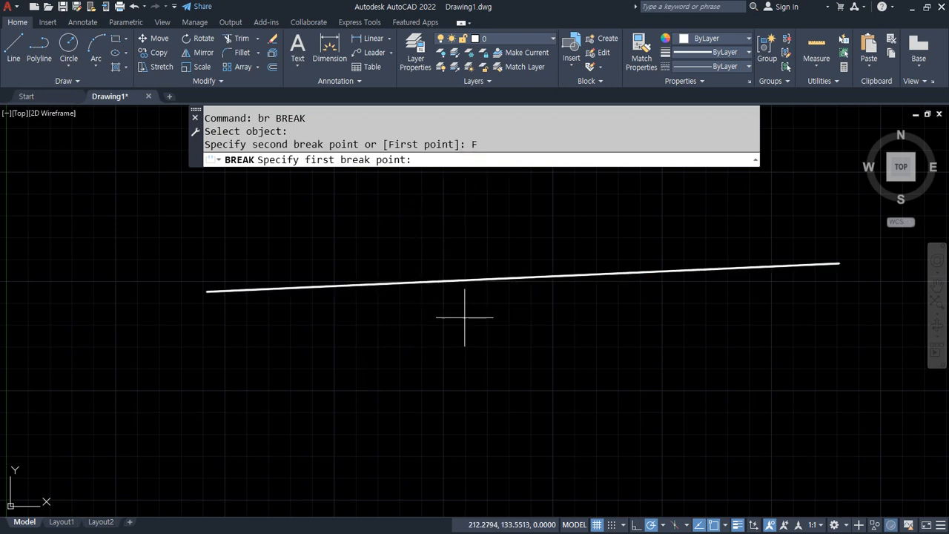
{"action": "left_click", "coordinate": [440, 319]}
{"action": "left_click", "coordinate": [646, 321]}
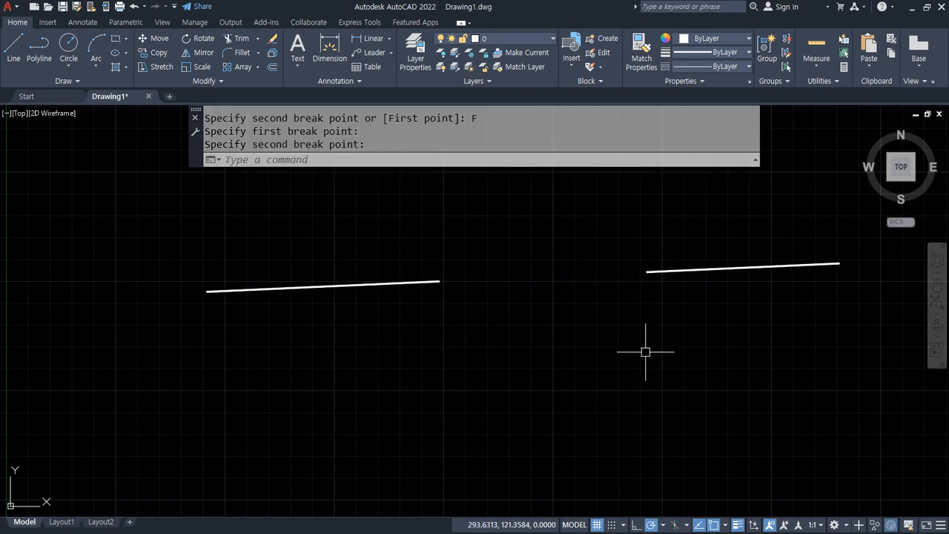
Step: Erase both remaining line pieces and draw one long line rising slightly from left to right
{"action": "left_click", "coordinate": [16, 212]}
{"action": "key", "text": "Delete"}
{"action": "type", "text": "l"}
{"action": "key", "text": "Return"}
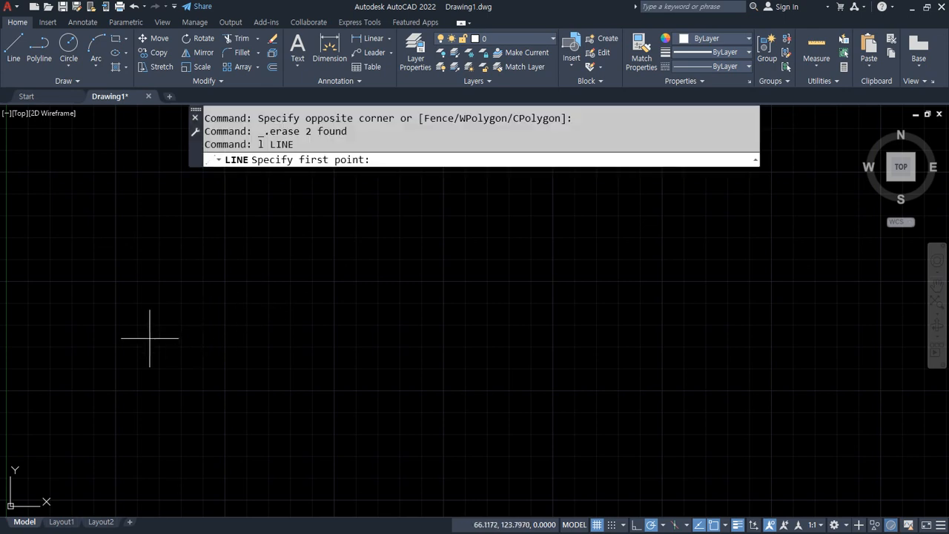
{"action": "left_click", "coordinate": [146, 339]}
{"action": "left_click", "coordinate": [641, 304]}
{"action": "key", "text": "Return"}
Step: Draw two steep lines crossing the long line, one nearer its left end and one nearer its right end
{"action": "key", "text": "Return"}
{"action": "left_click", "coordinate": [280, 224]}
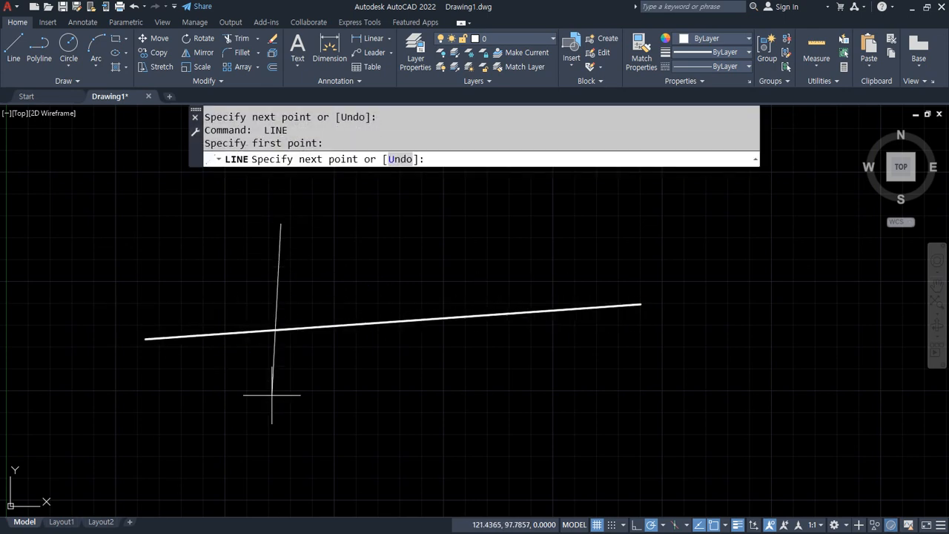
{"action": "left_click", "coordinate": [269, 428]}
{"action": "key", "text": "Return"}
{"action": "key", "text": "Return"}
{"action": "left_click", "coordinate": [480, 223]}
{"action": "left_click", "coordinate": [517, 416]}
{"action": "key", "text": "Return"}
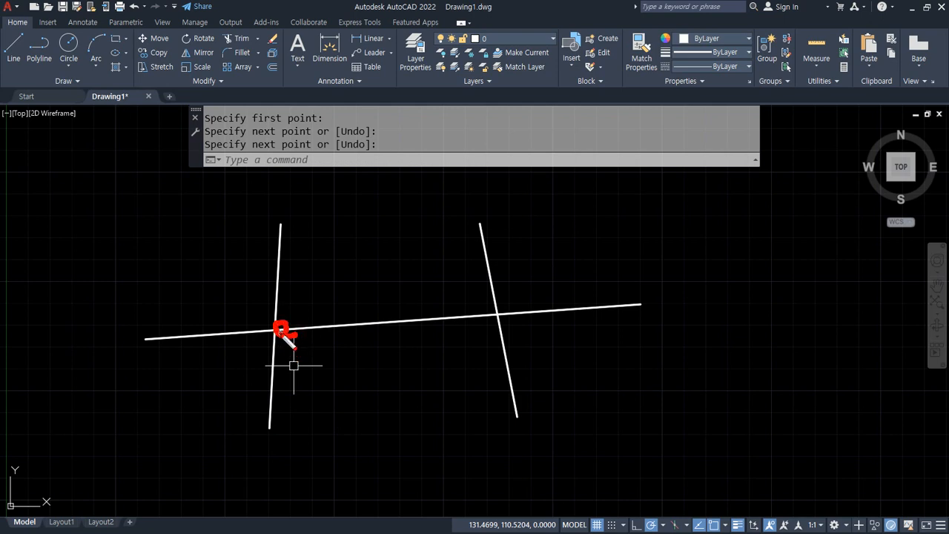
Step: Break the long line between its intersections with the two steep lines using the First point option, and undo the break
{"action": "left_click_drag", "start_coordinate": [285, 333], "coordinate": [488, 330]}
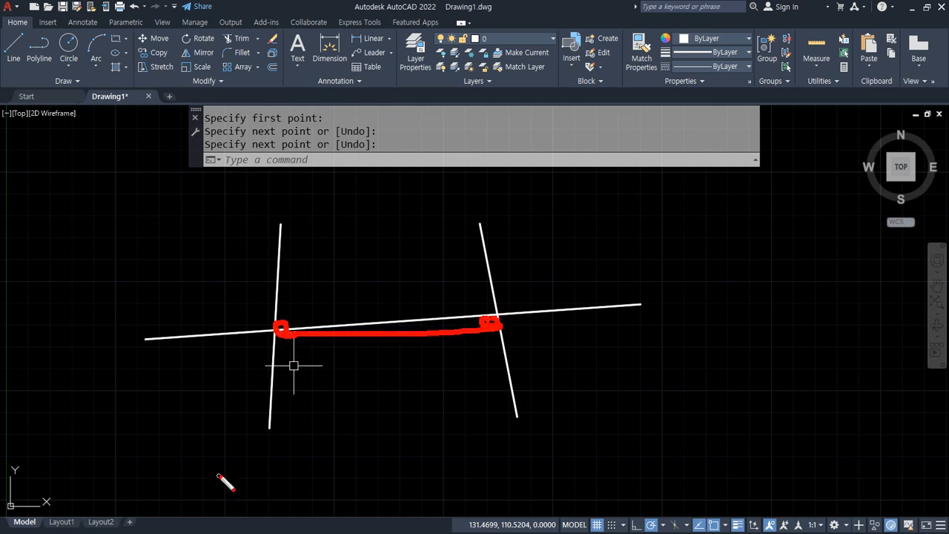
{"action": "key", "text": "Escape"}
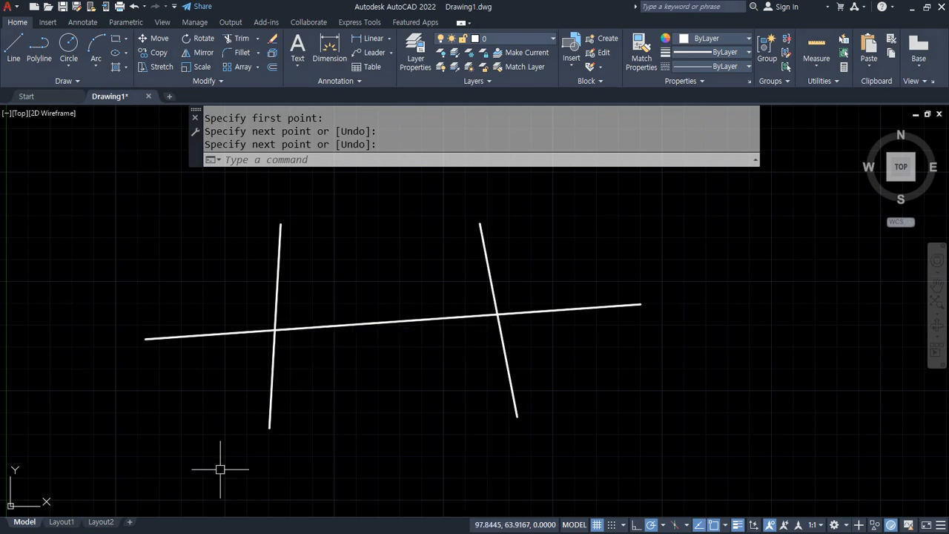
{"action": "type", "text": "br"}
{"action": "key", "text": "Return"}
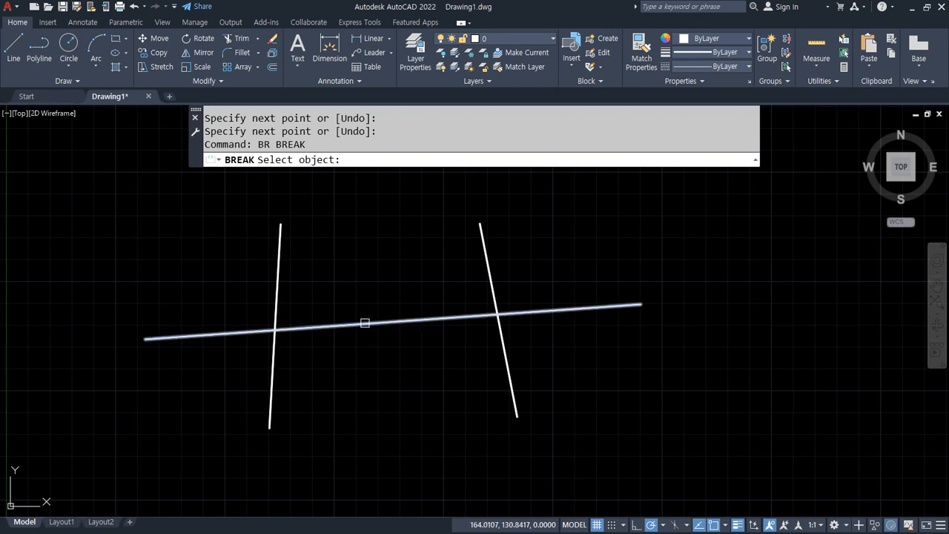
{"action": "left_click", "coordinate": [365, 323]}
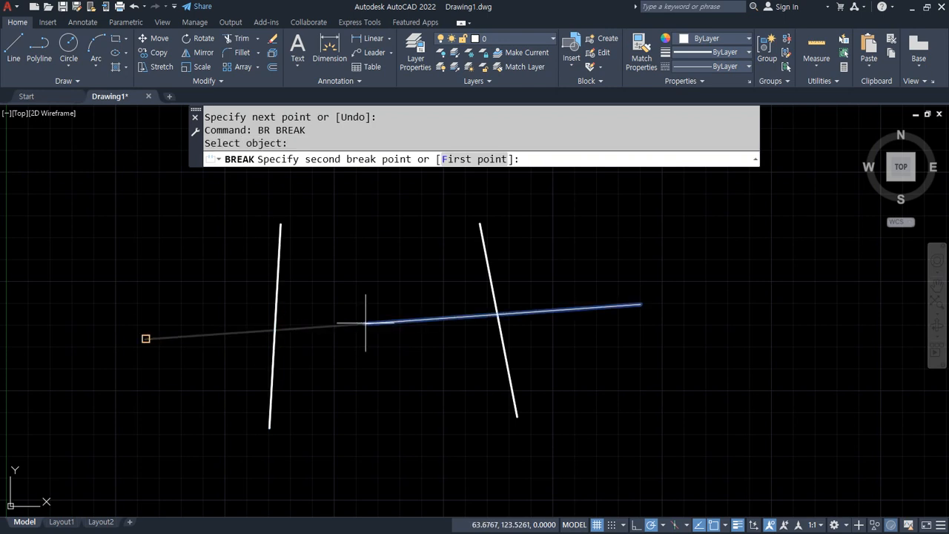
{"action": "left_click", "coordinate": [466, 158]}
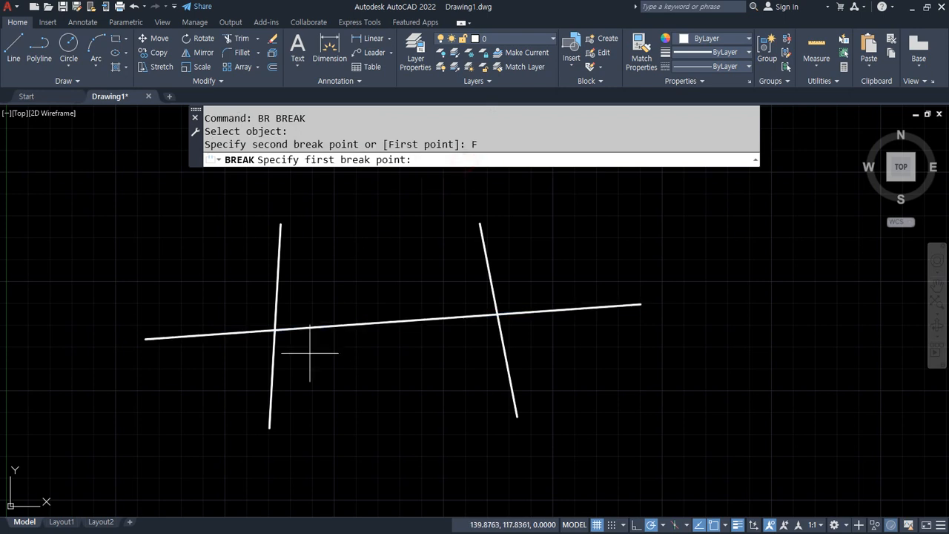
{"action": "left_click", "coordinate": [275, 330]}
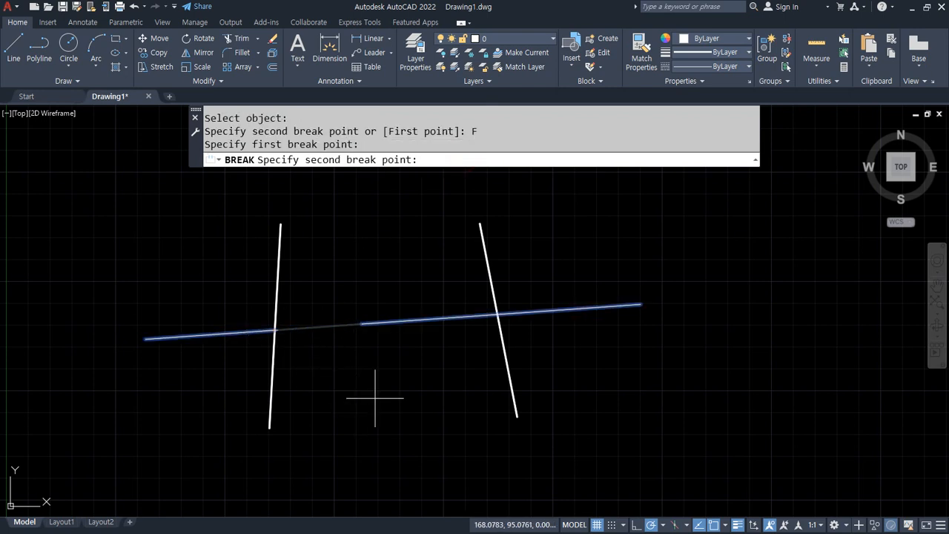
{"action": "left_click", "coordinate": [497, 314]}
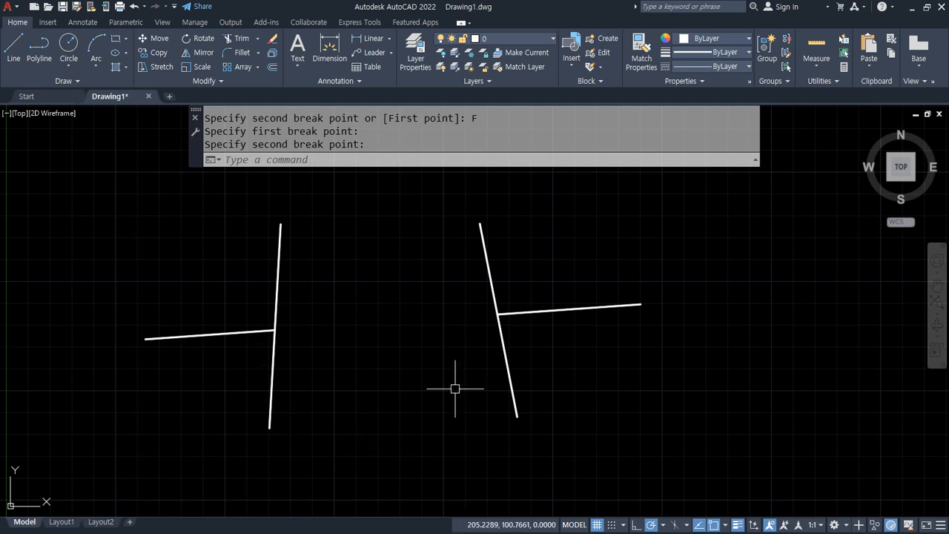
{"action": "key", "text": "ctrl+z"}
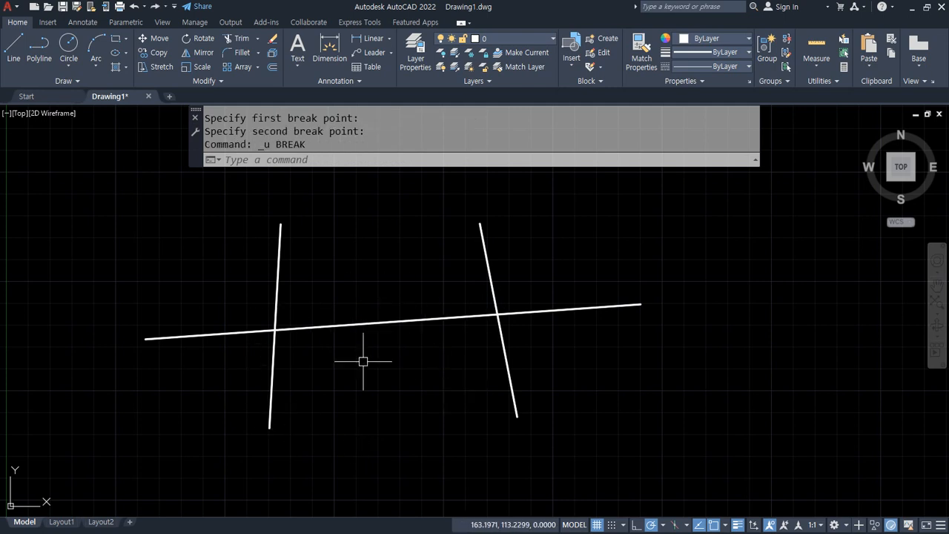
Step: Break the long line at its intersection with the left steep line, using the First point option with both break points there
{"action": "left_click", "coordinate": [364, 361]}
{"action": "left_click", "coordinate": [366, 383]}
{"action": "type", "text": "b"}
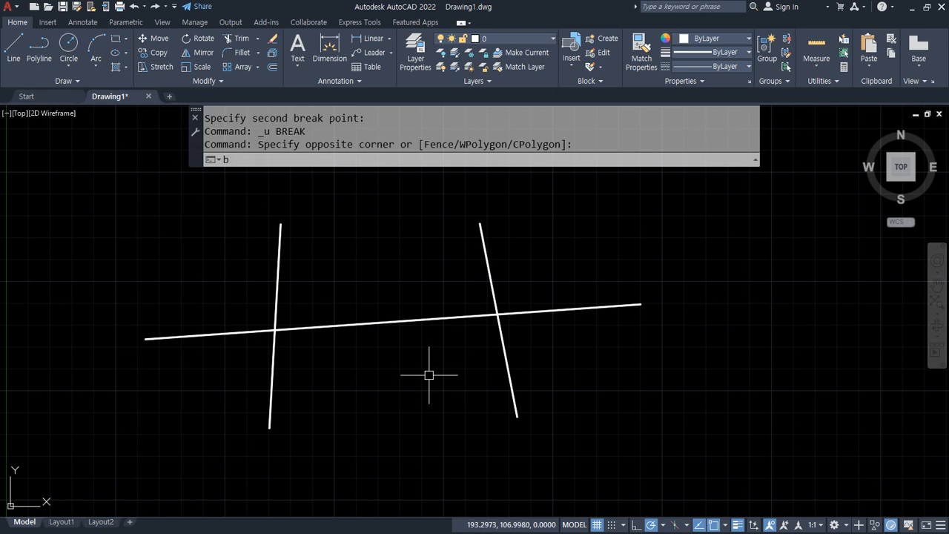
{"action": "type", "text": "r"}
{"action": "key", "text": "Return"}
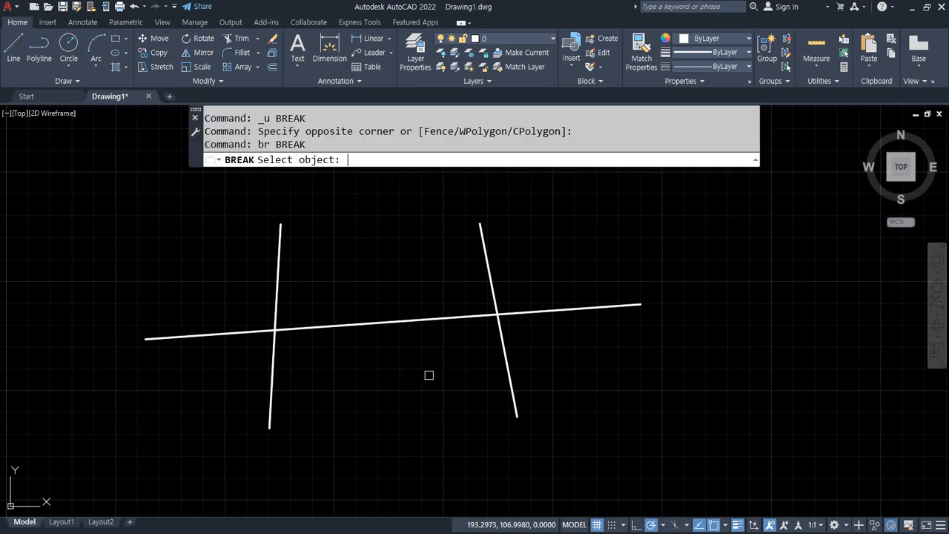
{"action": "left_click", "coordinate": [371, 324]}
{"action": "left_click", "coordinate": [482, 159]}
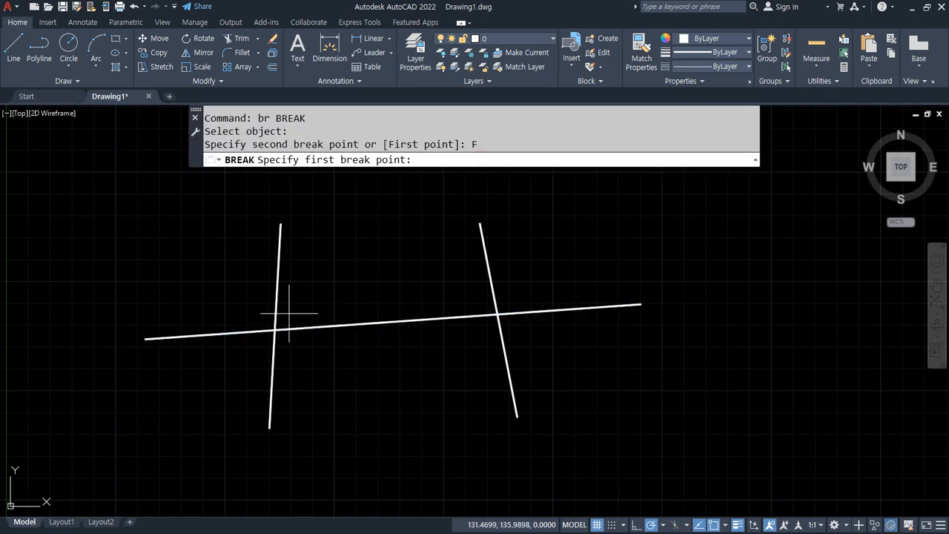
{"action": "left_click", "coordinate": [275, 330]}
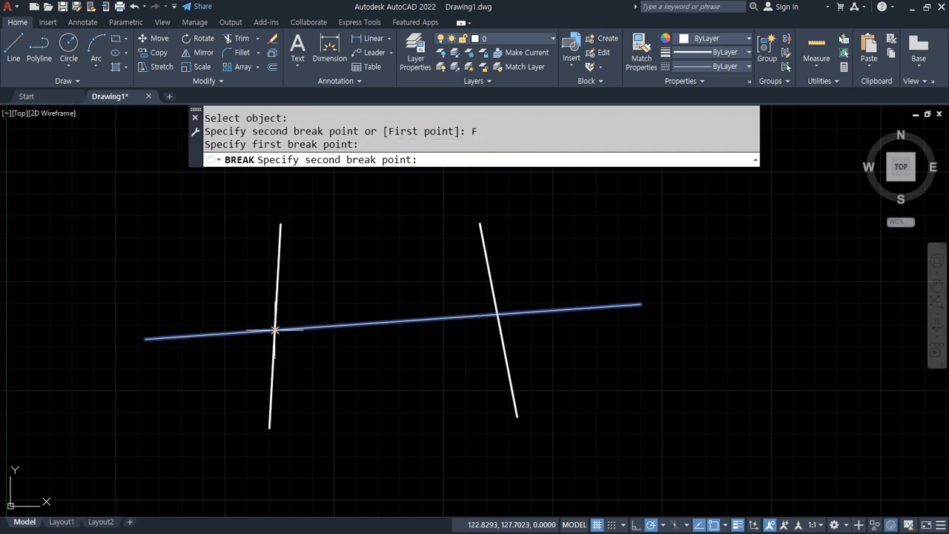
{"action": "left_click", "coordinate": [274, 330]}
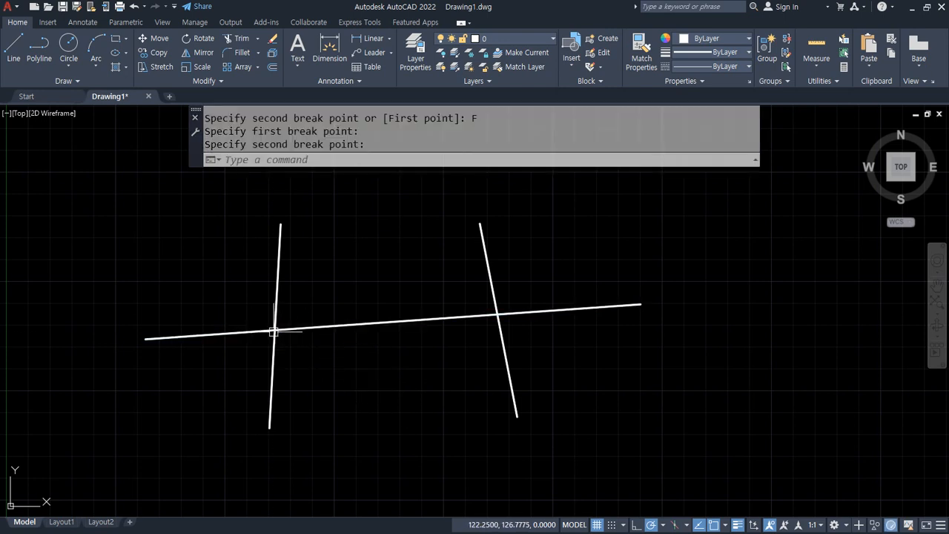
Step: Assign the part of the long line right of the break to the 중심 layer
{"action": "left_click", "coordinate": [364, 324]}
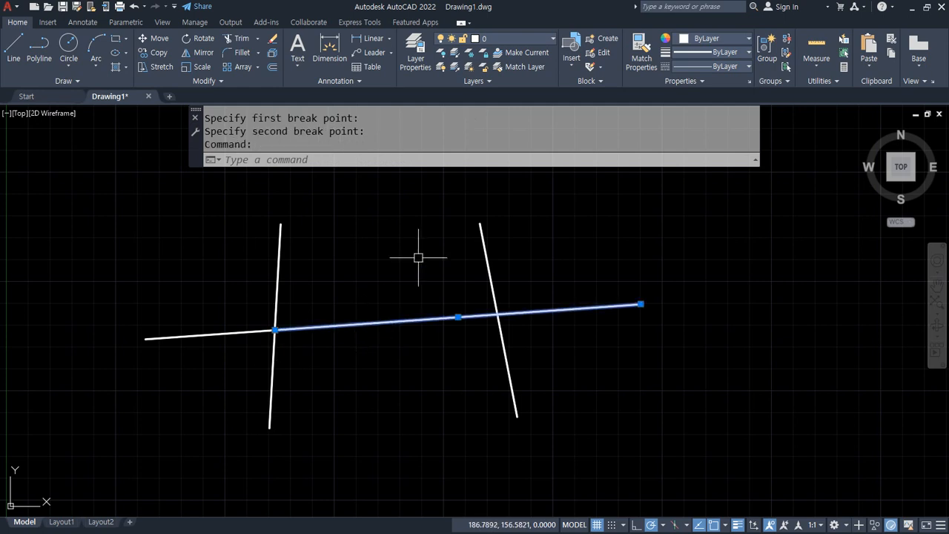
{"action": "left_click", "coordinate": [534, 38]}
{"action": "left_click", "coordinate": [504, 70]}
{"action": "key", "text": "Escape"}
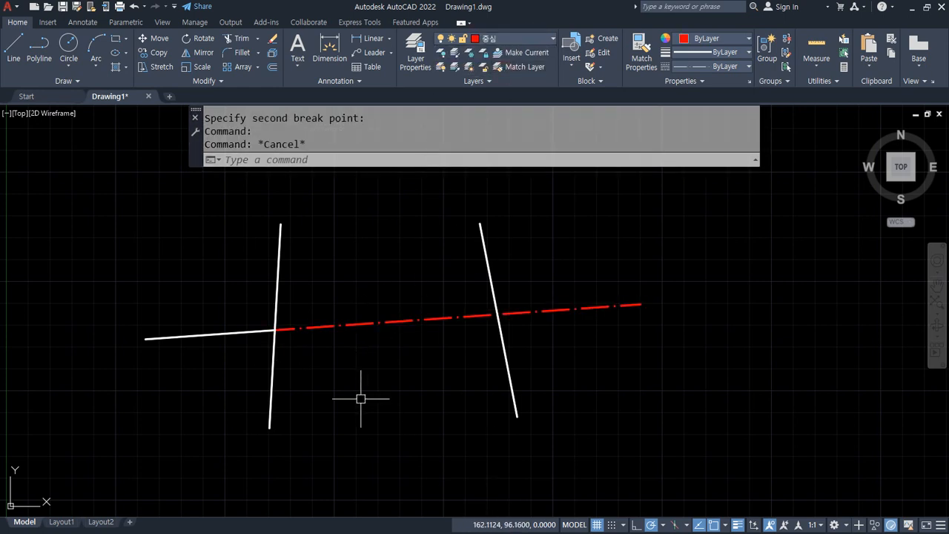
Step: Erase the steep line crossing the red centerline near its right end
{"action": "scroll", "coordinate": [361, 399], "scroll_direction": "up", "scroll_amount": 4}
{"action": "left_click", "coordinate": [882, 349]}
{"action": "left_click", "coordinate": [801, 364]}
{"action": "type", "text": "e"}
{"action": "key", "text": "Return"}
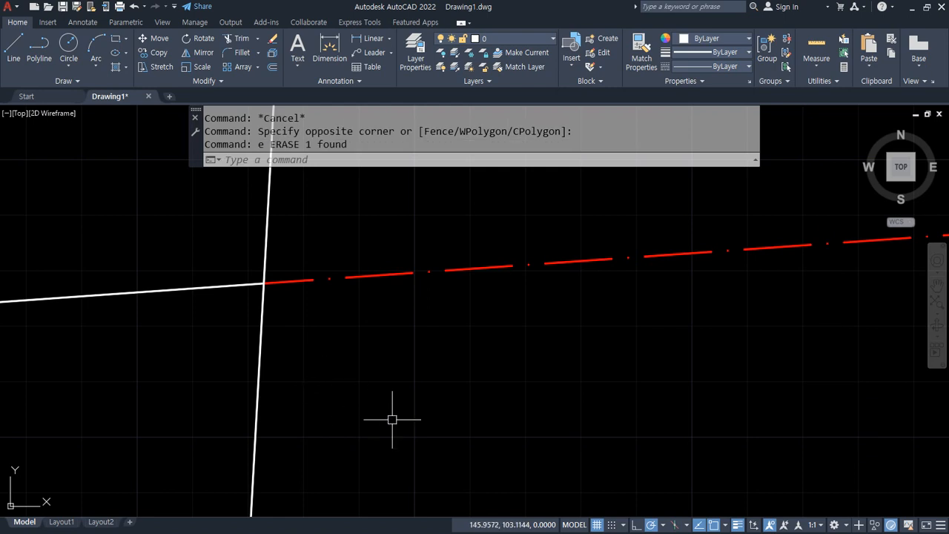
Step: Join the white and red pieces of the long line back into a single line
{"action": "middle_click_drag", "start_coordinate": [392, 420], "coordinate": [490, 440]}
{"action": "mouse_move", "coordinate": [194, 372]}
{"action": "left_mouse_down"}
{"action": "mouse_move", "coordinate": [308, 362]}
{"action": "mouse_move", "coordinate": [315, 390]}
{"action": "left_mouse_up"}
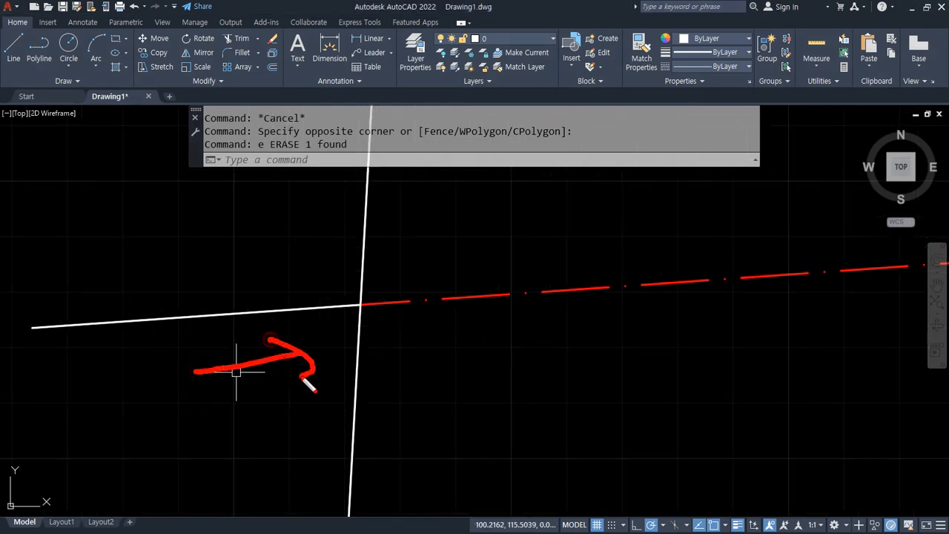
{"action": "mouse_move", "coordinate": [460, 360]}
{"action": "left_mouse_down"}
{"action": "mouse_move", "coordinate": [412, 362]}
{"action": "mouse_move", "coordinate": [401, 384]}
{"action": "left_mouse_up"}
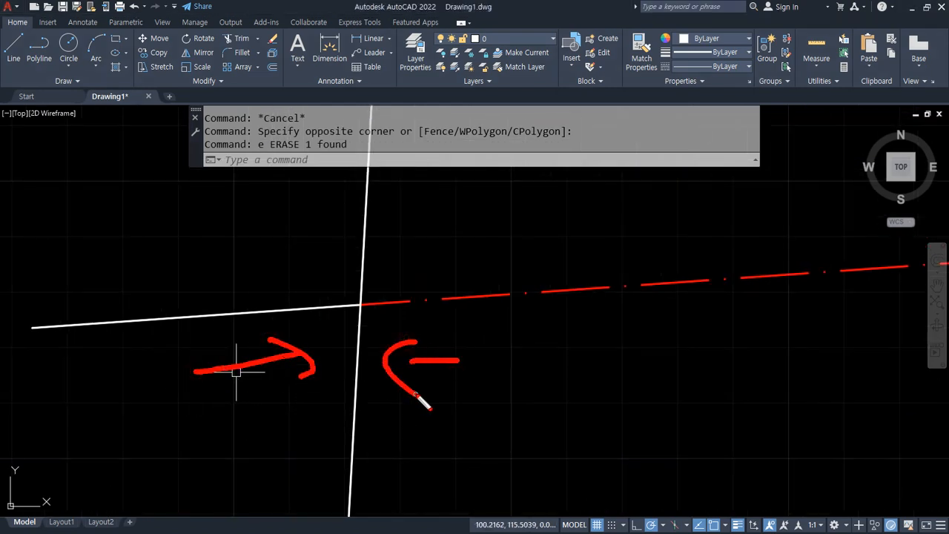
{"action": "key", "text": "Escape"}
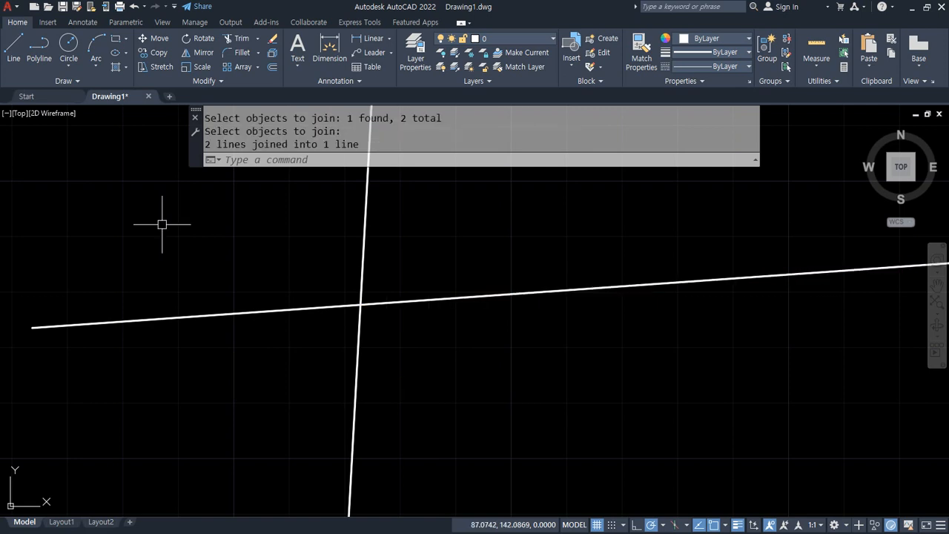
Step: Break the joined line at its intersection with the steep line using the First point option, and undo the break
{"action": "type", "text": "br"}
{"action": "key", "text": "Return"}
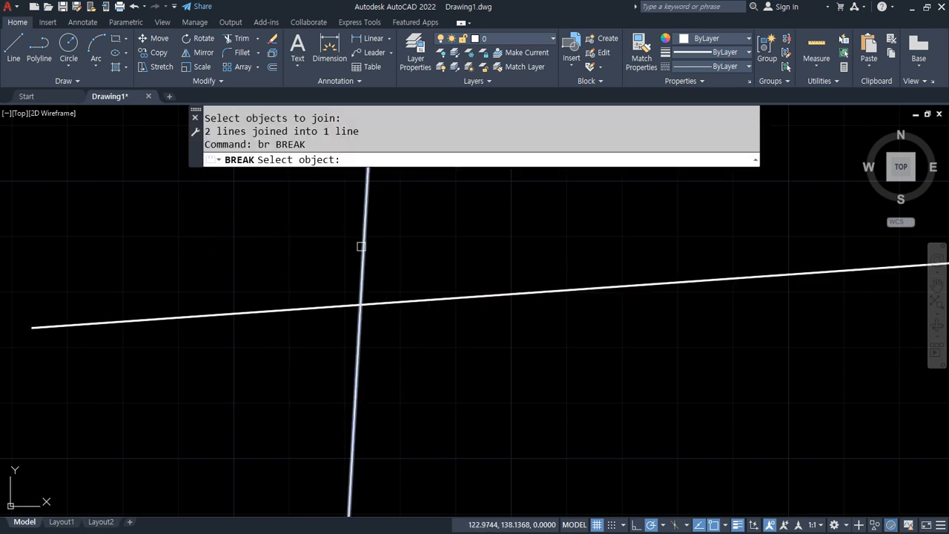
{"action": "left_click", "coordinate": [448, 298]}
{"action": "left_click", "coordinate": [472, 159]}
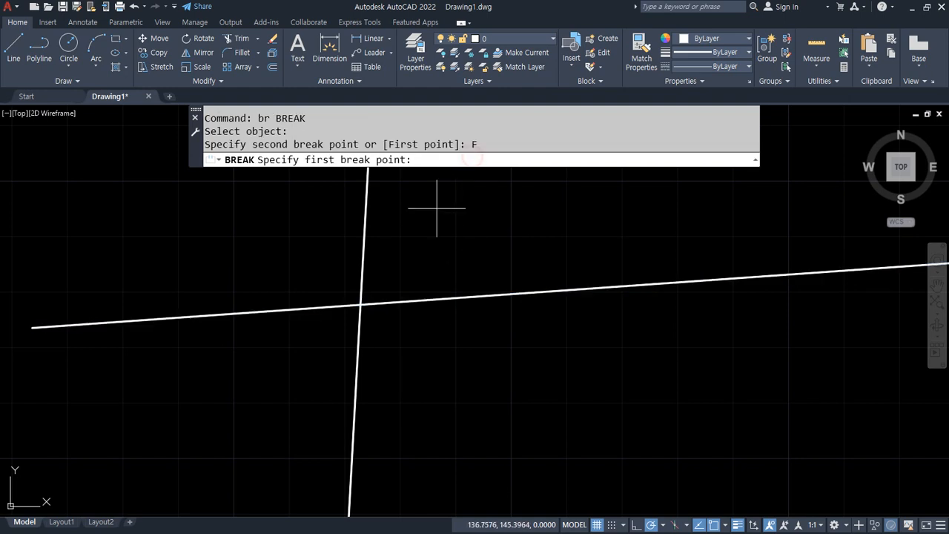
{"action": "left_click", "coordinate": [361, 306]}
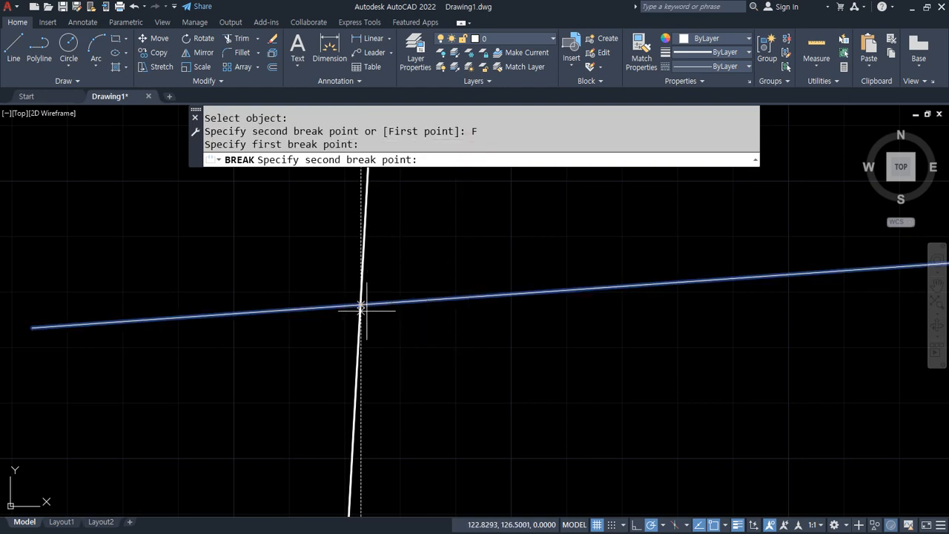
{"action": "left_click", "coordinate": [361, 305]}
{"action": "left_click", "coordinate": [491, 296]}
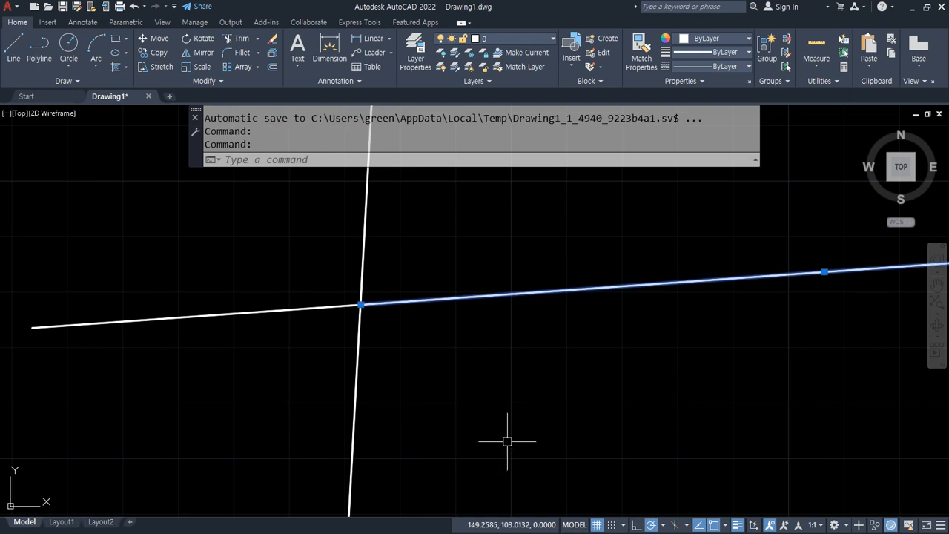
{"action": "key", "text": "Escape"}
{"action": "key", "text": "ctrl+z"}
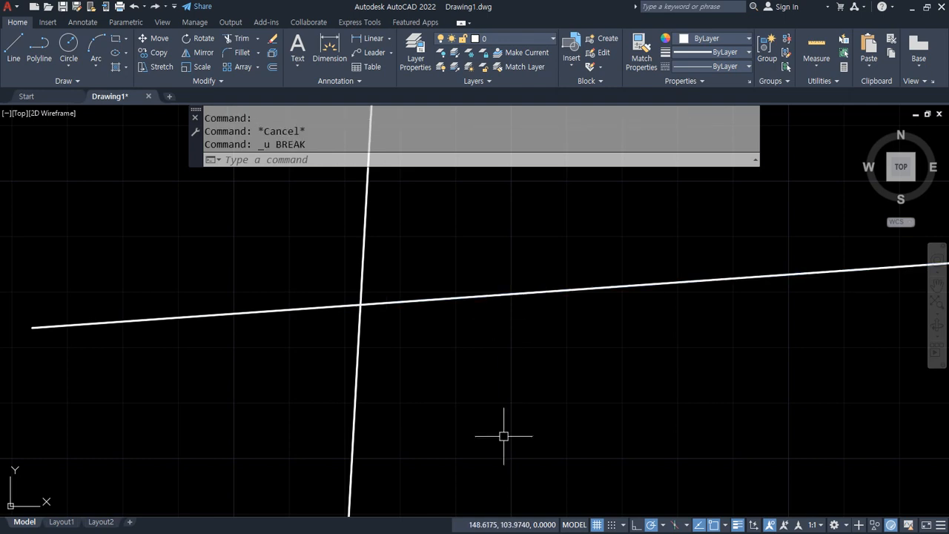
{"action": "left_click", "coordinate": [449, 299]}
{"action": "key", "text": "Escape"}
{"action": "key", "text": "Escape"}
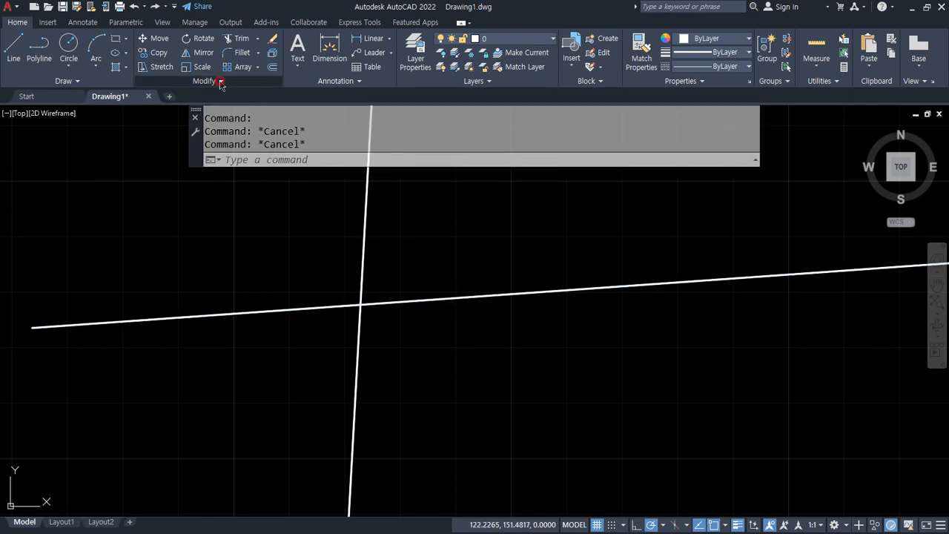
Step: Break the long line at its intersection with the steep line using Break at Point
{"action": "left_click", "coordinate": [221, 81]}
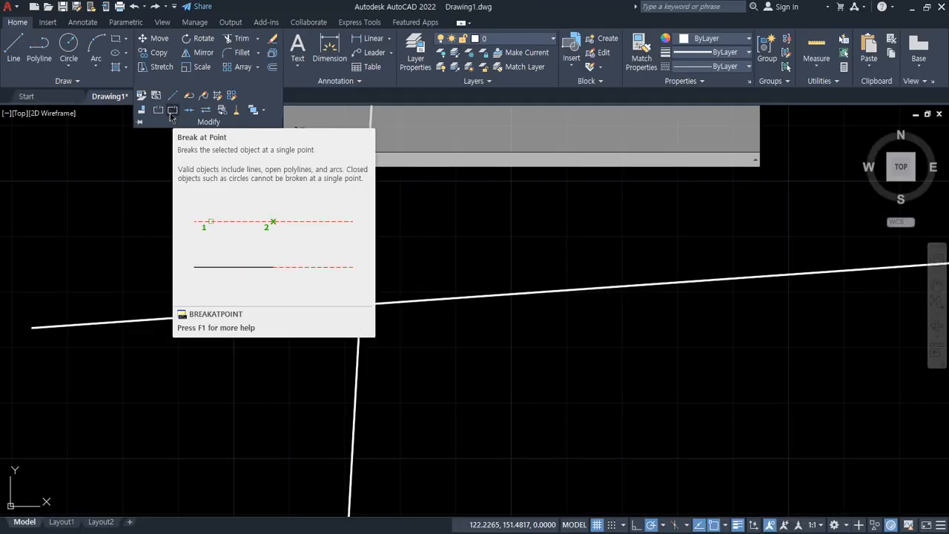
{"action": "left_click", "coordinate": [171, 117]}
{"action": "left_click", "coordinate": [436, 299]}
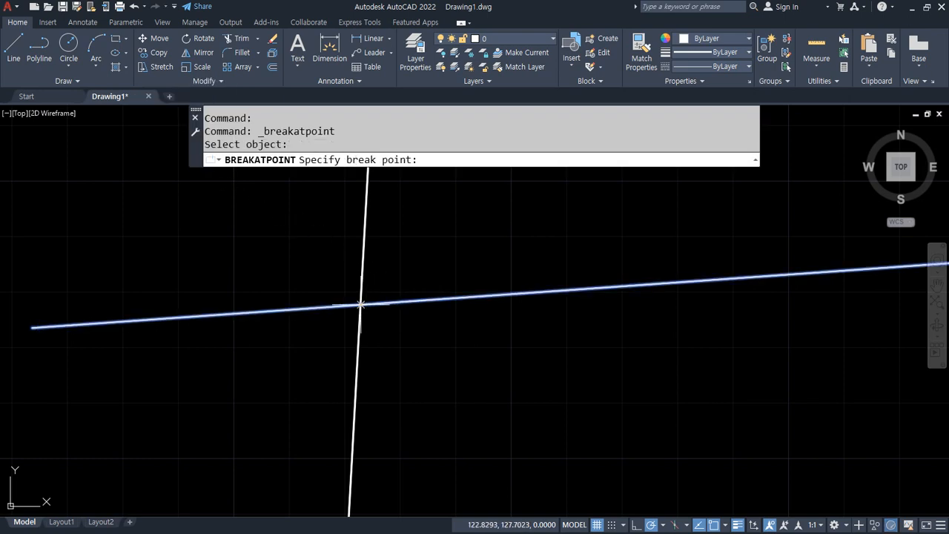
{"action": "left_click", "coordinate": [361, 304]}
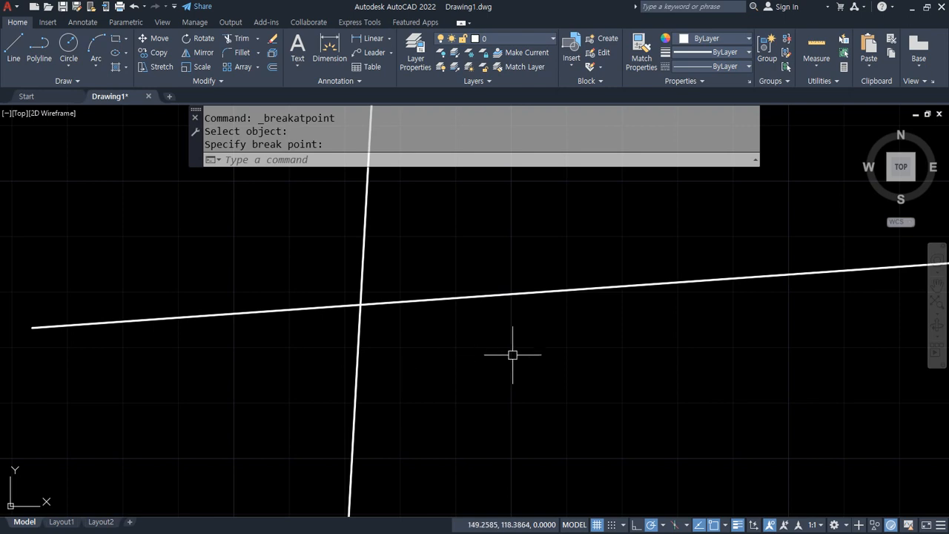
Step: Move the long line's piece on the right of the steep line to the 중심 layer
{"action": "left_click", "coordinate": [513, 355]}
{"action": "left_click", "coordinate": [469, 175]}
{"action": "left_click", "coordinate": [509, 42]}
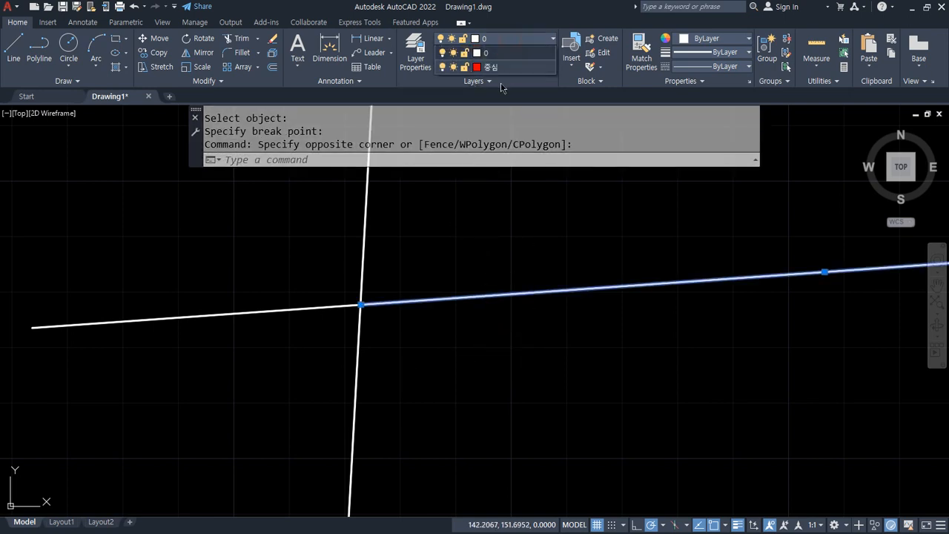
{"action": "left_click", "coordinate": [497, 67]}
{"action": "key", "text": "Escape"}
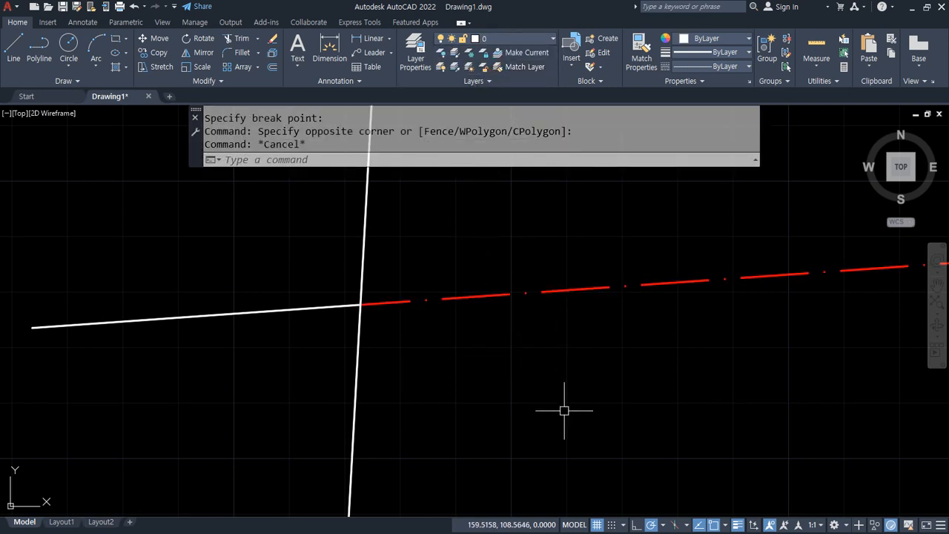
{"action": "left_click", "coordinate": [187, 80]}
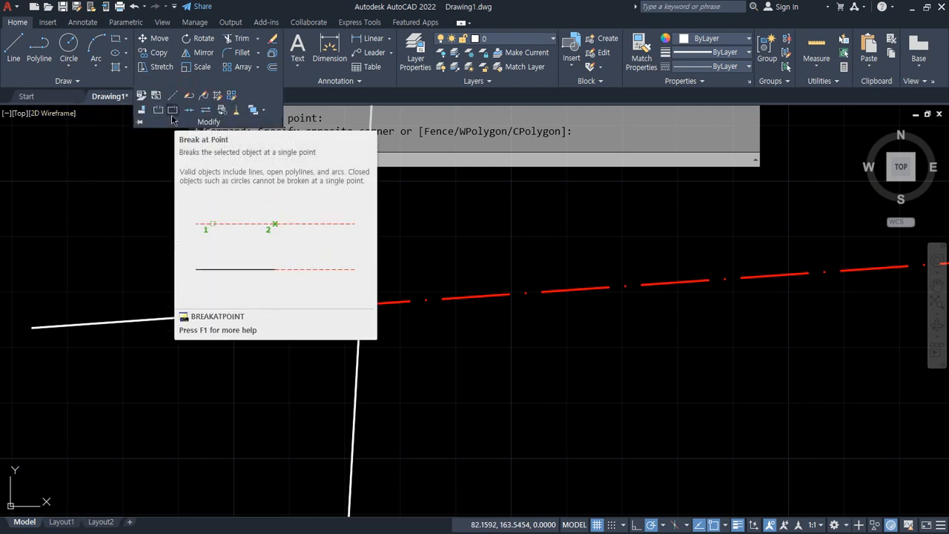
{"action": "left_click", "coordinate": [172, 111]}
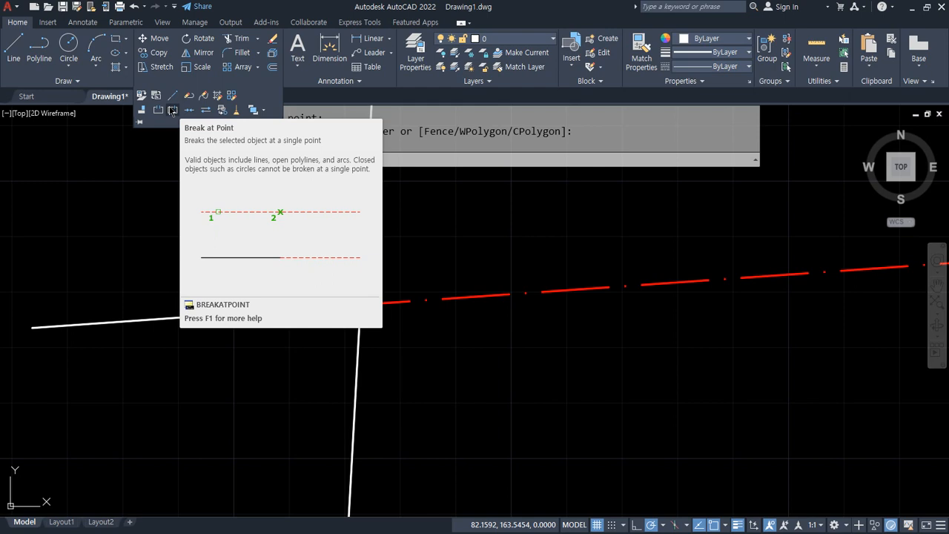
{"action": "key", "text": "Escape"}
Step: Draw a roughly square rectangle in the empty space above the red centerline
{"action": "scroll", "coordinate": [245, 415], "scroll_direction": "down", "scroll_amount": 5}
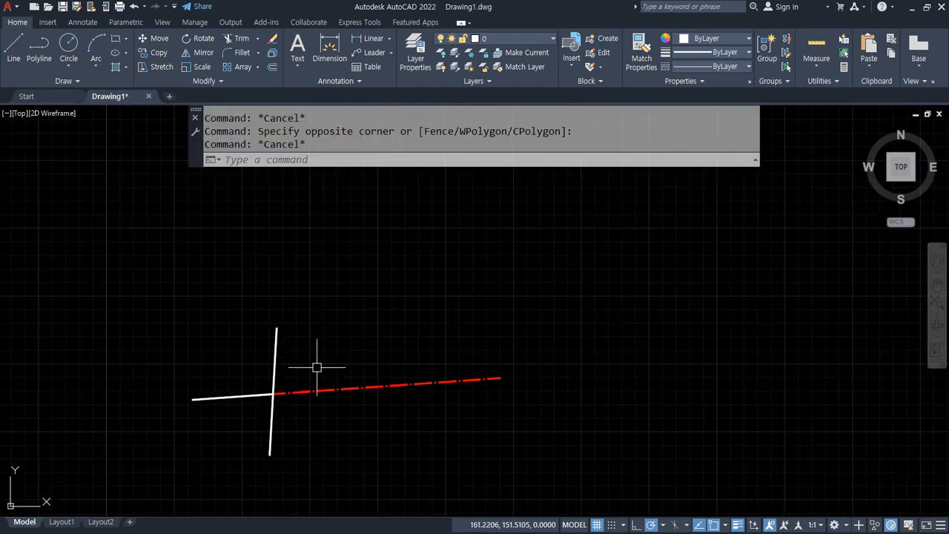
{"action": "middle_click_drag", "start_coordinate": [376, 239], "coordinate": [339, 262]}
{"action": "type", "text": "rec"}
{"action": "key", "text": "Return"}
{"action": "left_click", "coordinate": [310, 331]}
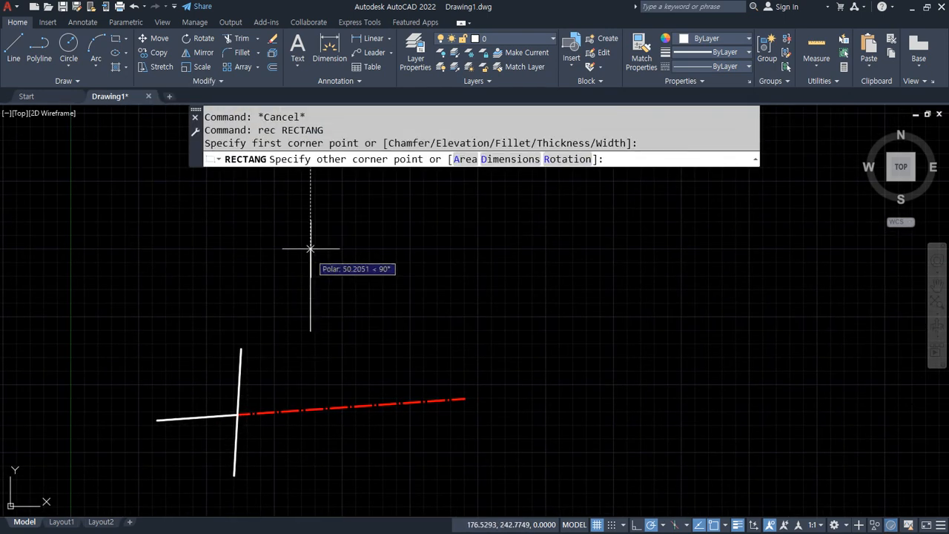
{"action": "left_click", "coordinate": [420, 221]}
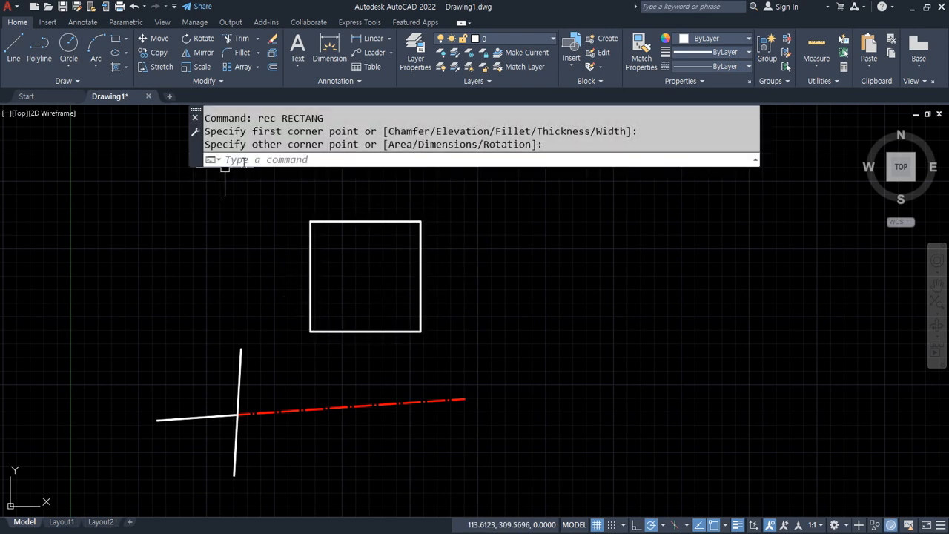
Step: Explode the square into separate lines and select its right, left and top sides individually to check them
{"action": "type", "text": "x"}
{"action": "key", "text": "Return"}
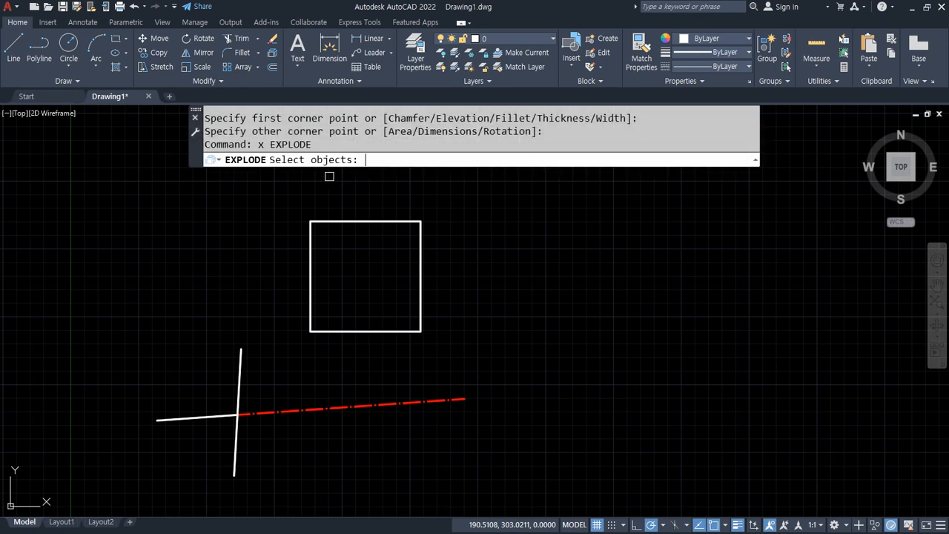
{"action": "left_click", "coordinate": [352, 221]}
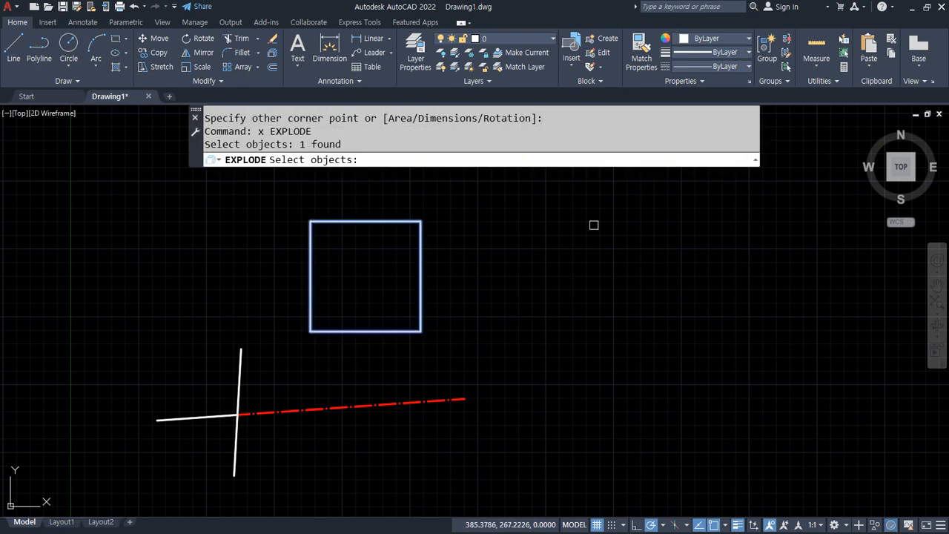
{"action": "key", "text": "Return"}
{"action": "left_click", "coordinate": [420, 271]}
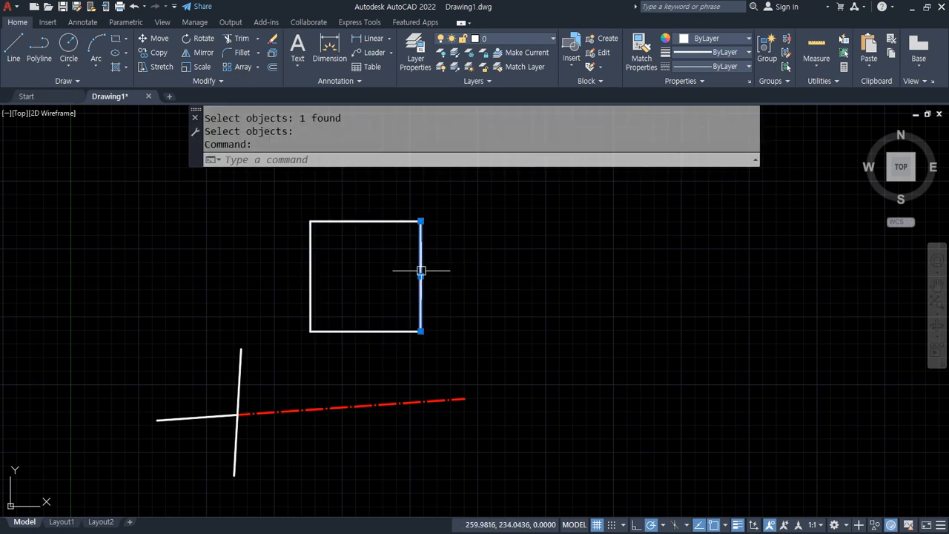
{"action": "left_click", "coordinate": [310, 276]}
{"action": "left_click", "coordinate": [371, 221]}
{"action": "left_click", "coordinate": [354, 340]}
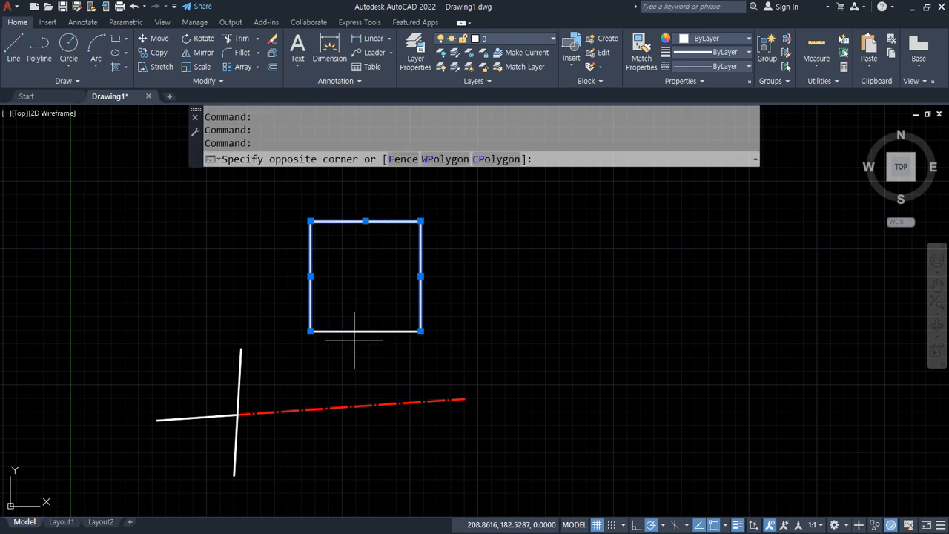
{"action": "key", "text": "Escape"}
Step: Draw a second, larger rectangle to the right of the square and select it to check that it is one object
{"action": "type", "text": "rec"}
{"action": "key", "text": "Return"}
{"action": "left_click", "coordinate": [492, 341]}
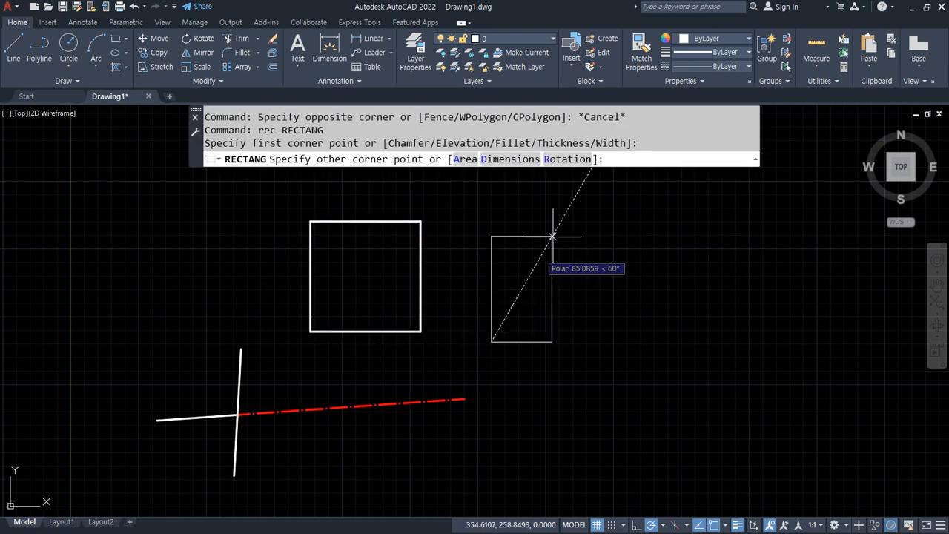
{"action": "left_click", "coordinate": [655, 208]}
{"action": "left_click", "coordinate": [655, 273]}
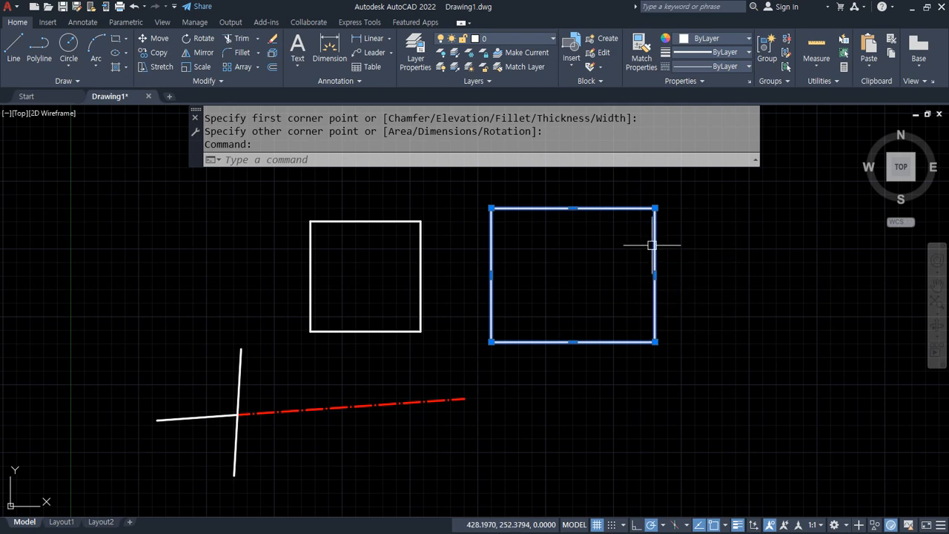
{"action": "key", "text": "Return"}
{"action": "type", "text": "x"}
{"action": "key", "text": "Escape"}
{"action": "key", "text": "Escape"}
Step: Explode the larger rectangle into separate lines
{"action": "type", "text": "x"}
{"action": "key", "text": "Return"}
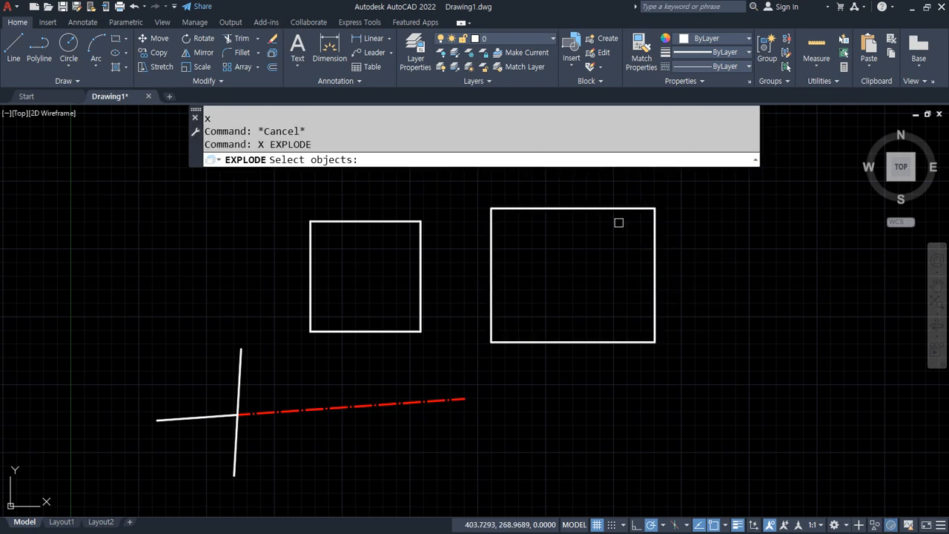
{"action": "left_click", "coordinate": [572, 208]}
{"action": "key", "text": "Return"}
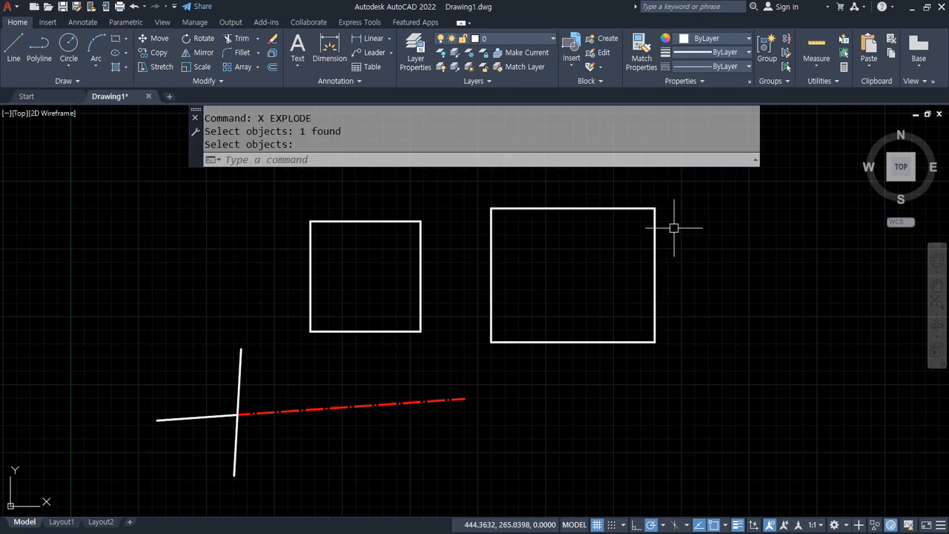
Step: Move the top and bottom lines of the exploded larger rectangle down and to the right, and undo that move
{"action": "left_click", "coordinate": [608, 201]}
{"action": "left_click", "coordinate": [578, 316]}
{"action": "left_click", "coordinate": [585, 325]}
{"action": "left_click", "coordinate": [572, 367]}
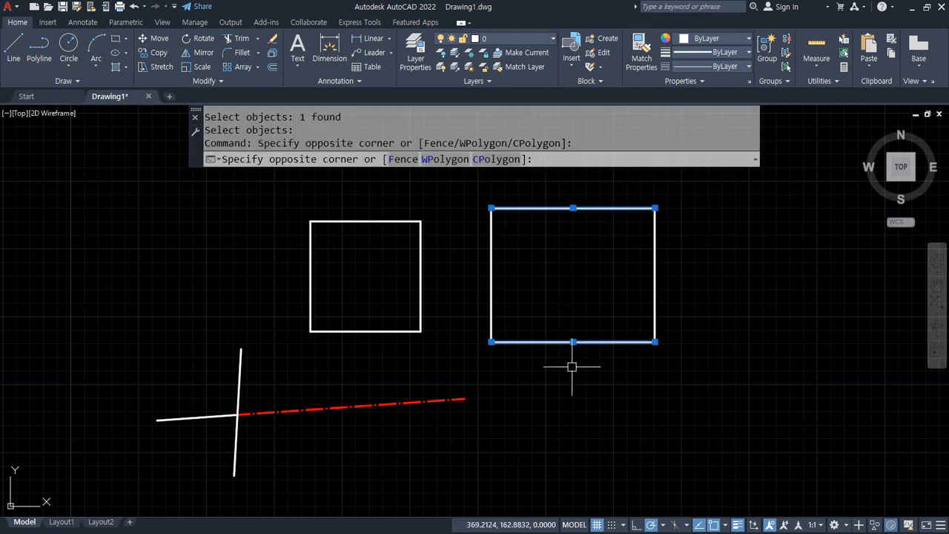
{"action": "type", "text": "m"}
{"action": "key", "text": "Return"}
{"action": "left_click", "coordinate": [604, 377]}
{"action": "left_click", "coordinate": [696, 429]}
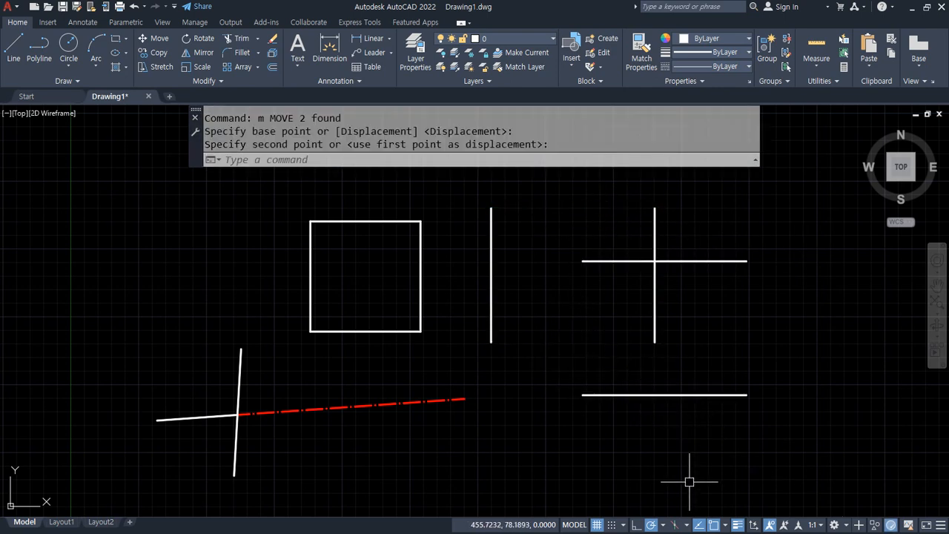
{"action": "key", "text": "ctrl+z"}
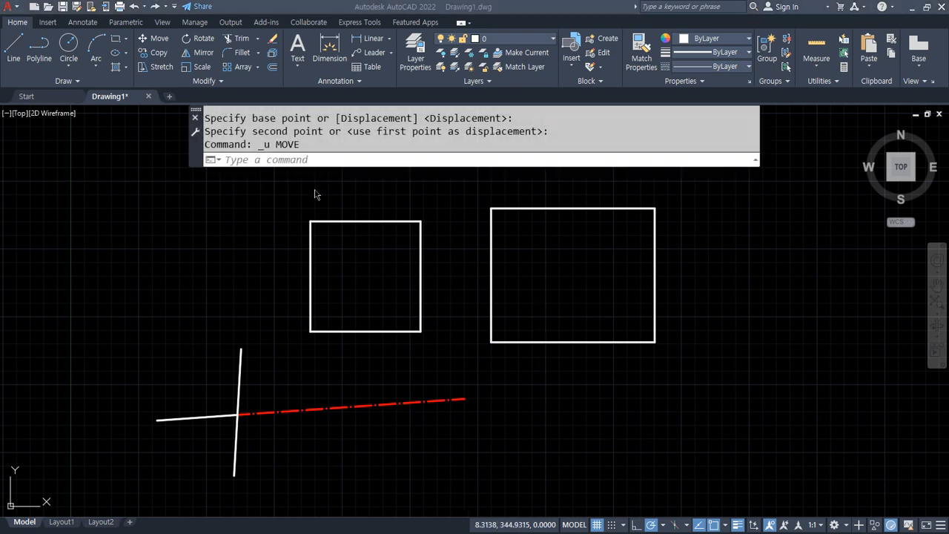
Step: Select the top and left lines of the square together to check them, and clear the selection
{"action": "left_click", "coordinate": [364, 206]}
{"action": "left_click", "coordinate": [332, 286]}
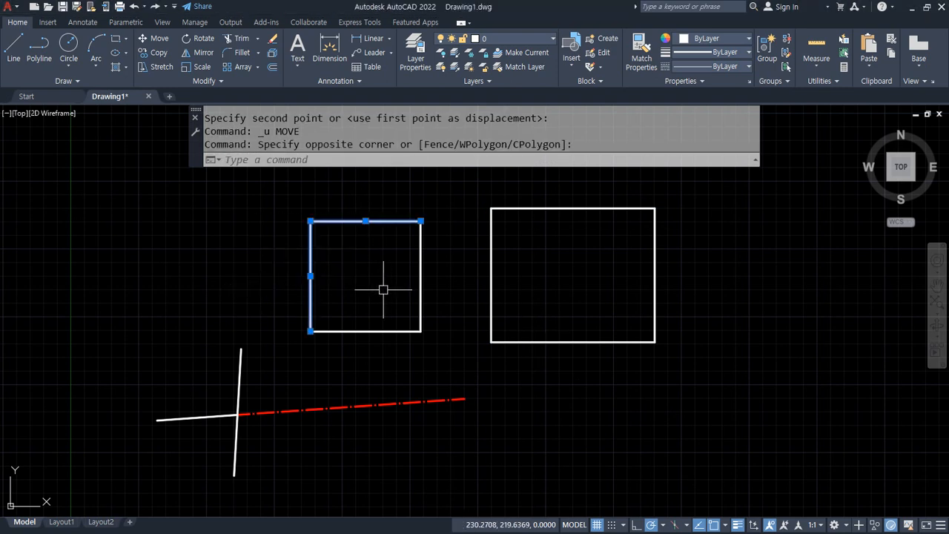
{"action": "key", "text": "Escape"}
{"action": "key", "text": "Escape"}
Step: Join the four separate lines of the square into one polyline
{"action": "type", "text": "j"}
{"action": "key", "text": "Return"}
{"action": "left_click", "coordinate": [430, 195]}
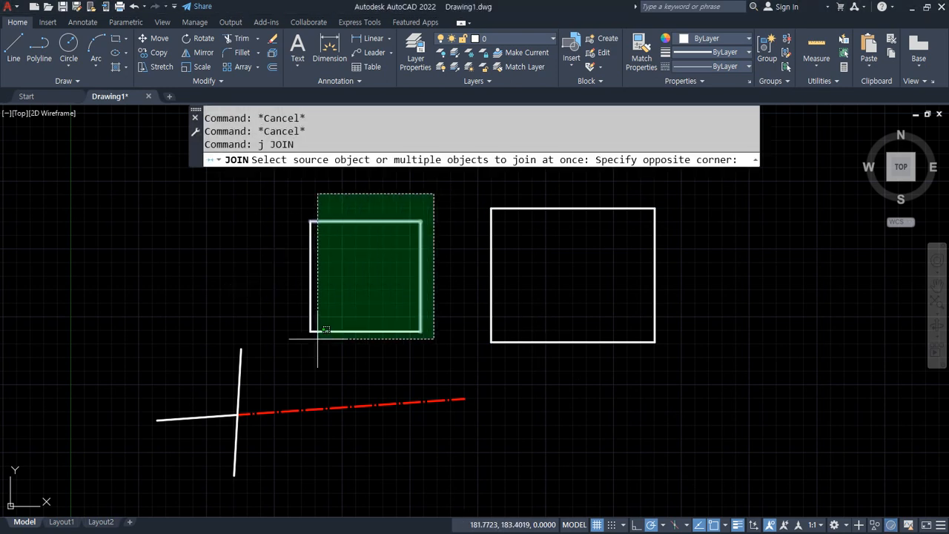
{"action": "left_click", "coordinate": [312, 350]}
{"action": "key", "text": "Return"}
Step: Join the four lines of the larger rectangle into one polyline and select the square's top edge to check it
{"action": "key", "text": "Return"}
{"action": "left_click", "coordinate": [686, 363]}
{"action": "left_click", "coordinate": [479, 178]}
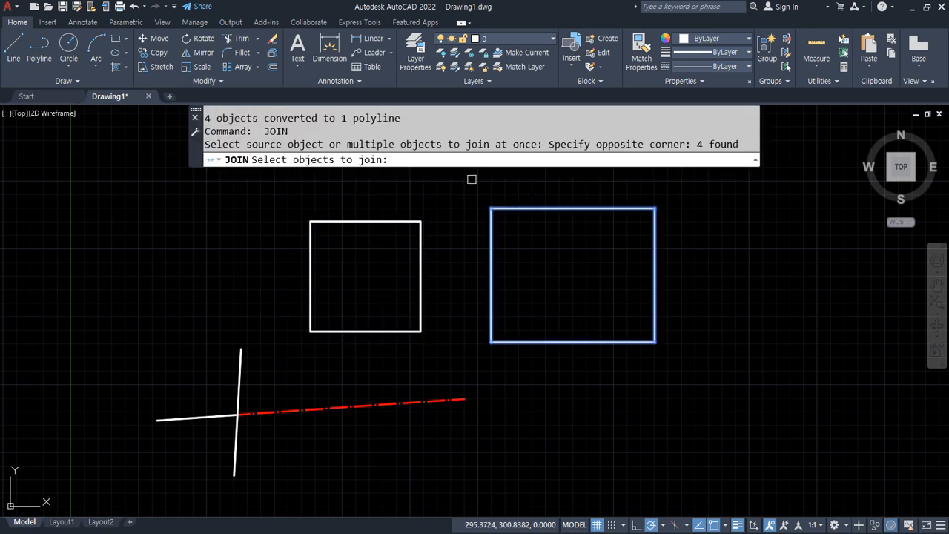
{"action": "key", "text": "Return"}
{"action": "left_click", "coordinate": [381, 220]}
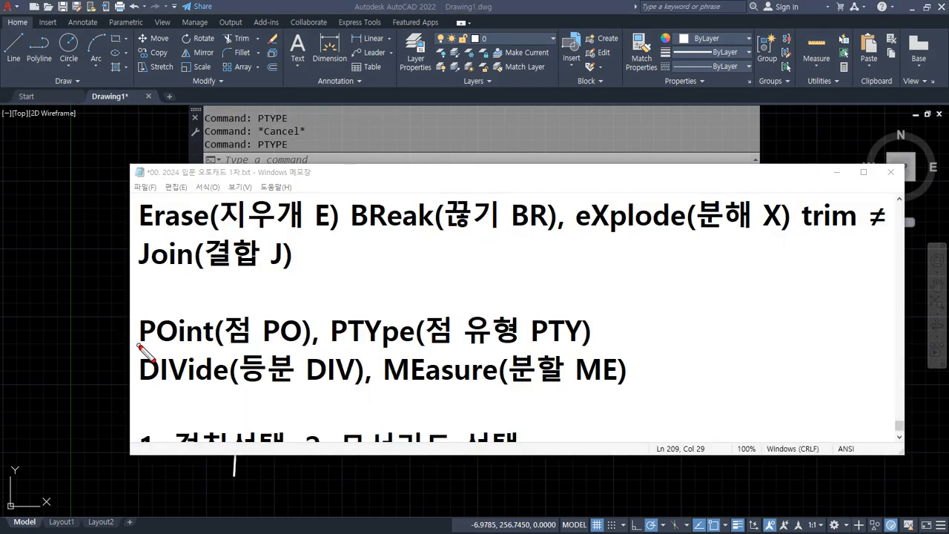
{"action": "left_click_drag", "start_coordinate": [137, 346], "coordinate": [295, 346]}
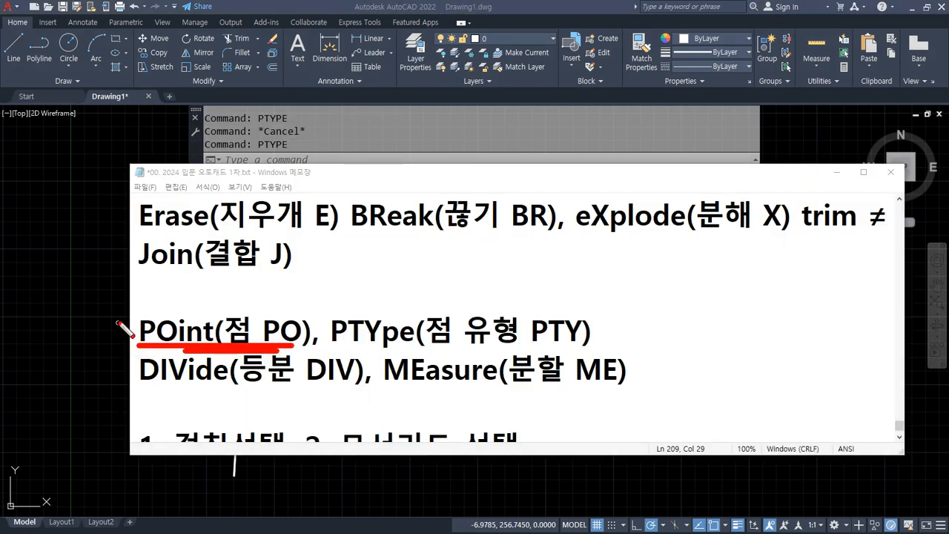
Step: Return to the drawing and erase all rectangles and lines, including the red centerline
{"action": "left_click", "coordinate": [97, 286]}
{"action": "left_click", "coordinate": [776, 442]}
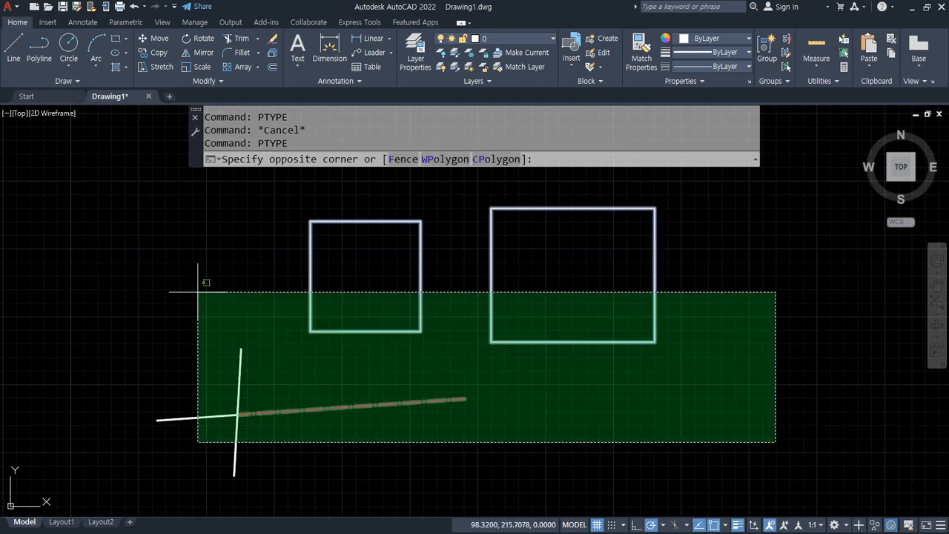
{"action": "left_click", "coordinate": [126, 198]}
{"action": "type", "text": "e"}
{"action": "key", "text": "Return"}
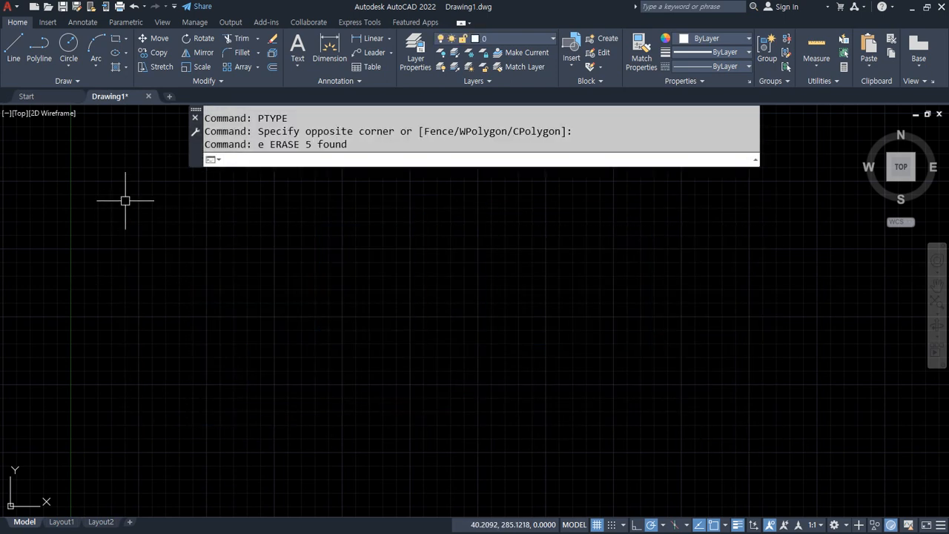
Step: Place eight individual points scattered across the empty drawing area with the Point command
{"action": "type", "text": "po"}
{"action": "key", "text": "Return"}
{"action": "left_click", "coordinate": [249, 247]}
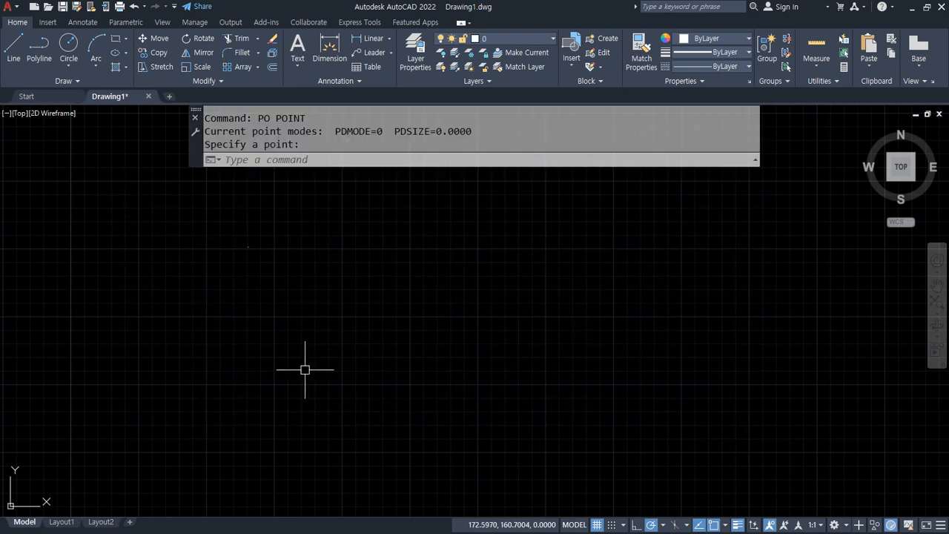
{"action": "key", "text": "Return"}
{"action": "left_click", "coordinate": [308, 337]}
{"action": "key", "text": "Return"}
{"action": "left_click", "coordinate": [413, 416]}
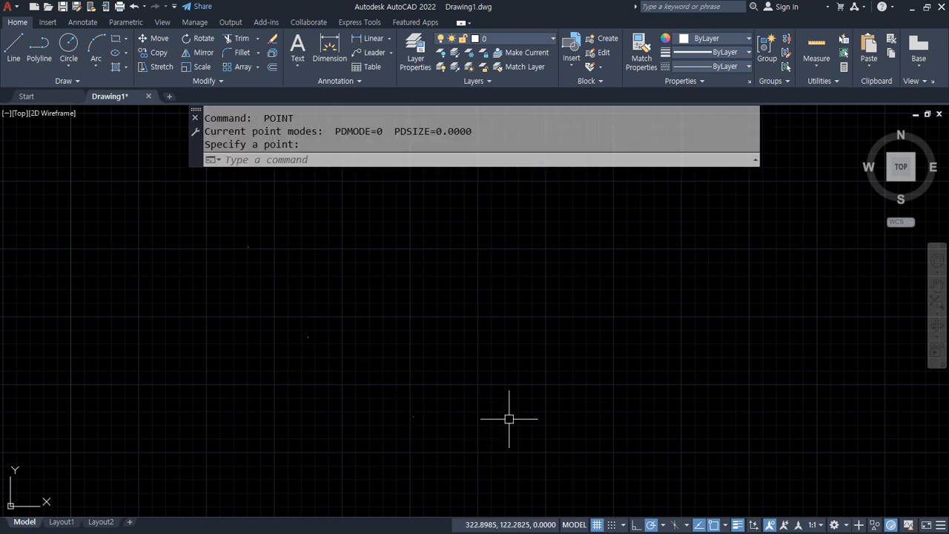
{"action": "key", "text": "Return"}
{"action": "left_click", "coordinate": [460, 303]}
{"action": "key", "text": "Return"}
{"action": "left_click", "coordinate": [566, 351]}
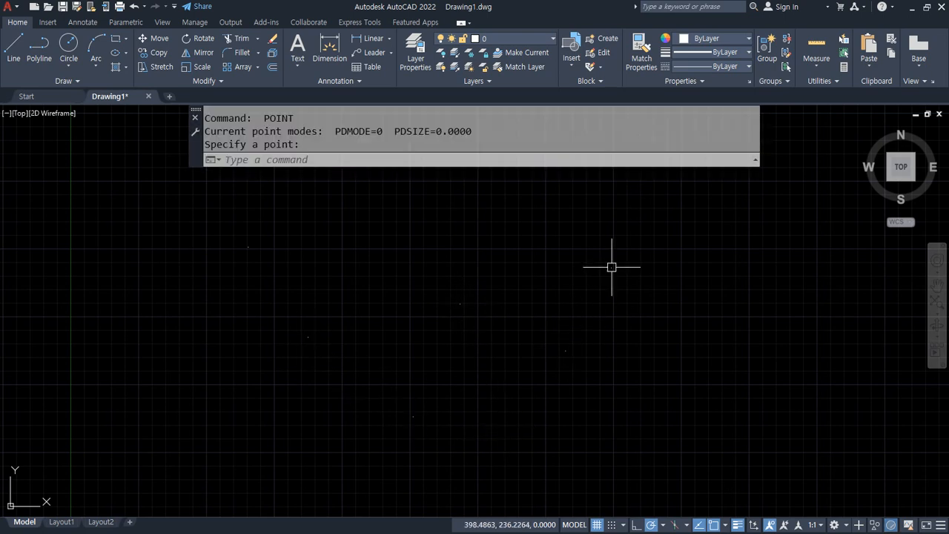
{"action": "key", "text": "Return"}
{"action": "left_click", "coordinate": [408, 209]}
{"action": "key", "text": "Return"}
{"action": "left_click", "coordinate": [688, 339]}
Step: Select all the placed points to reveal where they are, and clear the selection
{"action": "left_click", "coordinate": [801, 413]}
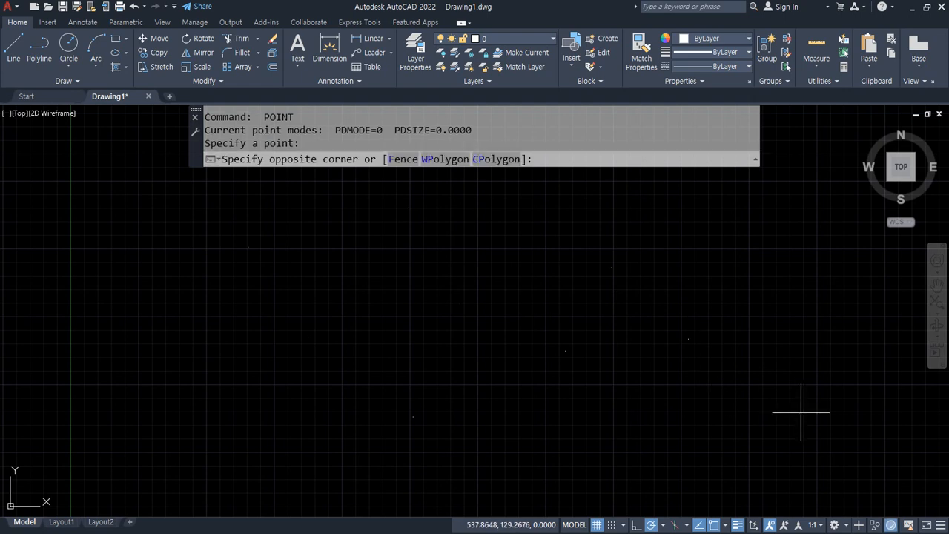
{"action": "left_click", "coordinate": [97, 179]}
{"action": "left_click", "coordinate": [96, 166]}
{"action": "left_click", "coordinate": [812, 448]}
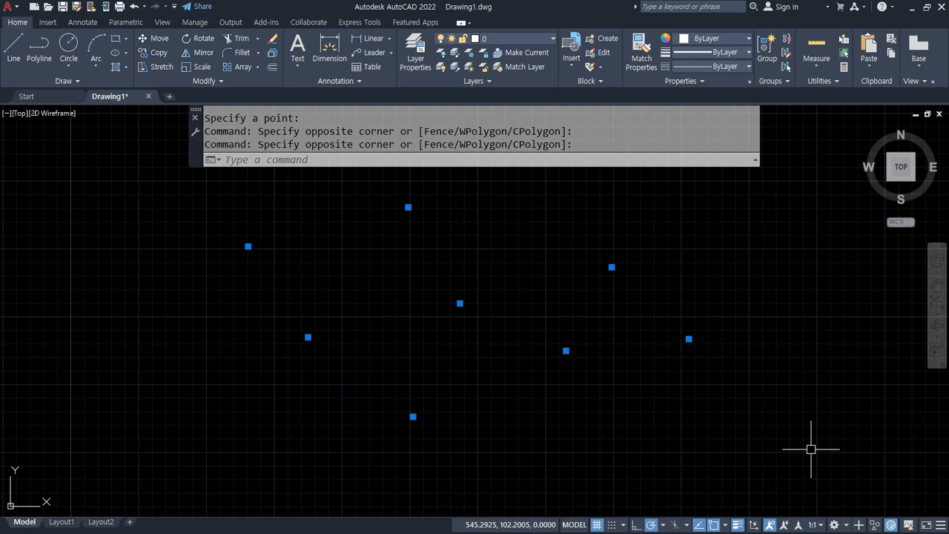
{"action": "key", "text": "Escape"}
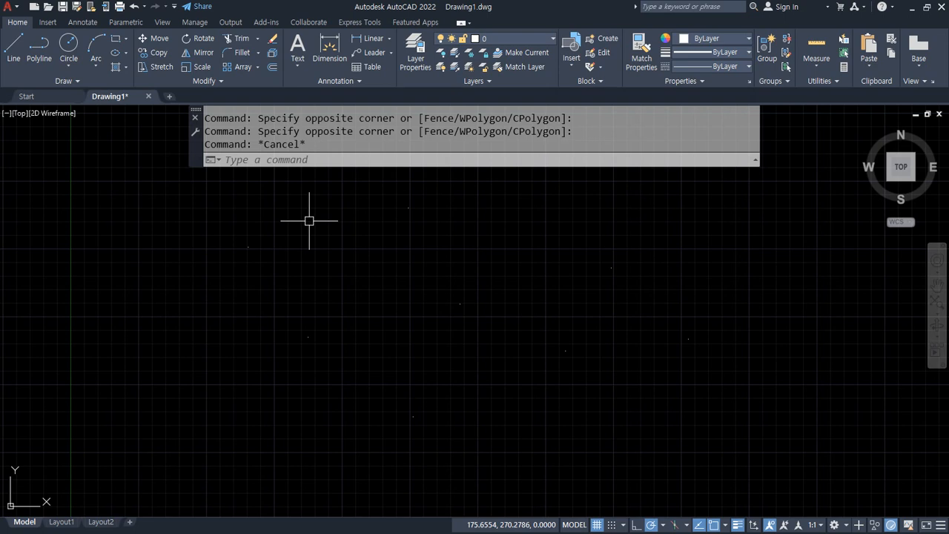
Step: Set the point style to the X inside a circle and a square
{"action": "type", "text": "ptype"}
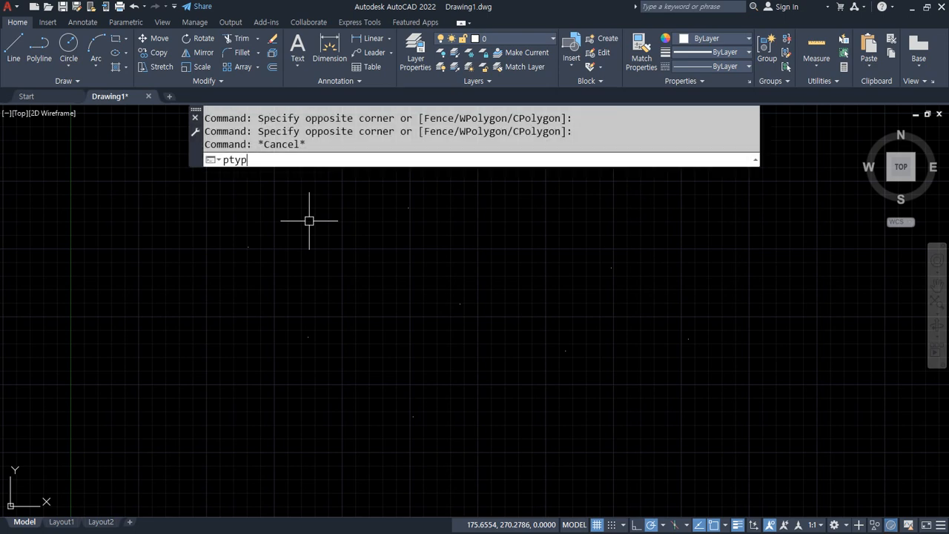
{"action": "key", "text": "Return"}
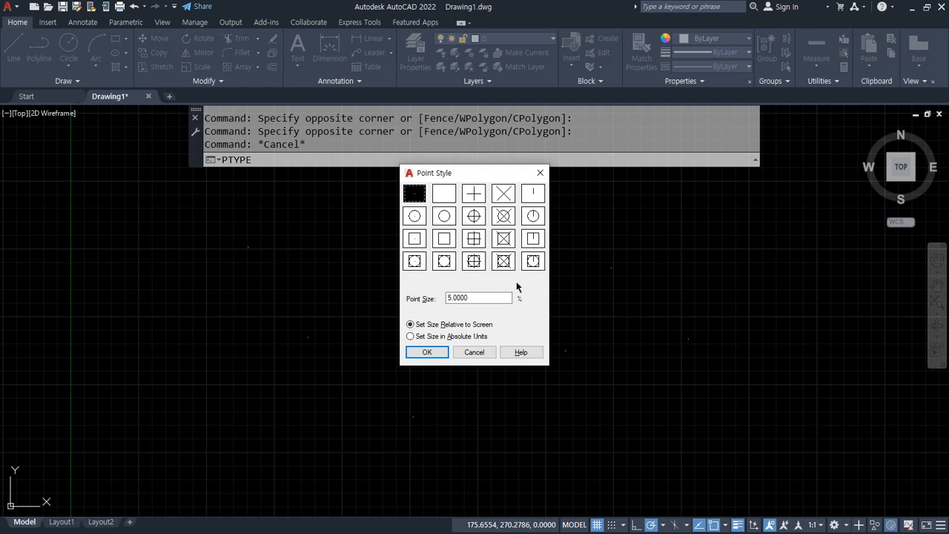
{"action": "left_click", "coordinate": [504, 260]}
{"action": "left_click", "coordinate": [433, 353]}
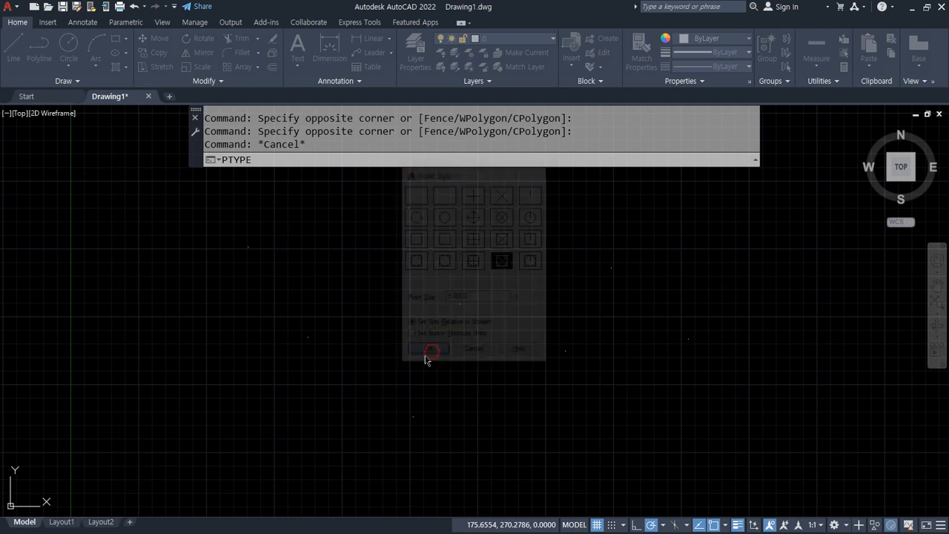
Step: Add five more points in the gaps around the existing point markers
{"action": "type", "text": "po"}
{"action": "key", "text": "Return"}
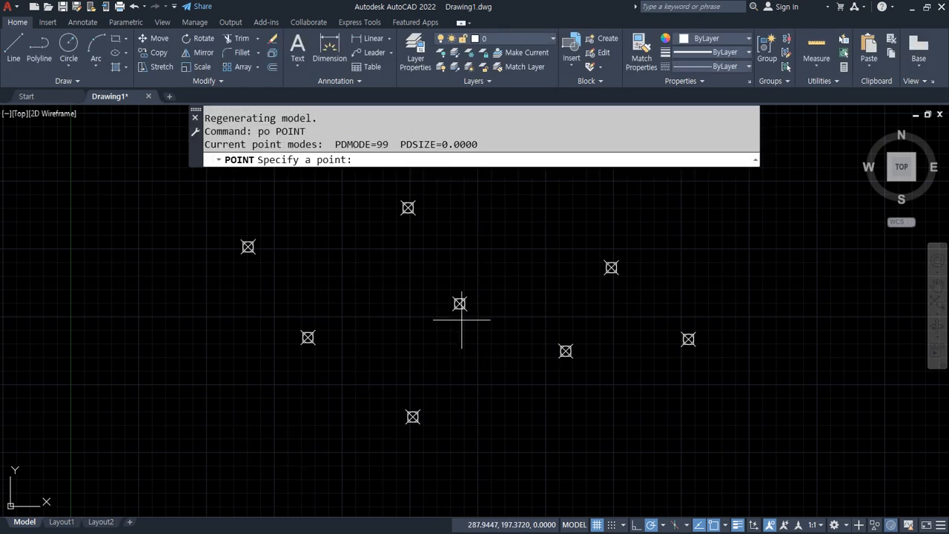
{"action": "left_click", "coordinate": [518, 217]}
{"action": "key", "text": "Return"}
{"action": "left_click", "coordinate": [160, 220]}
{"action": "key", "text": "Return"}
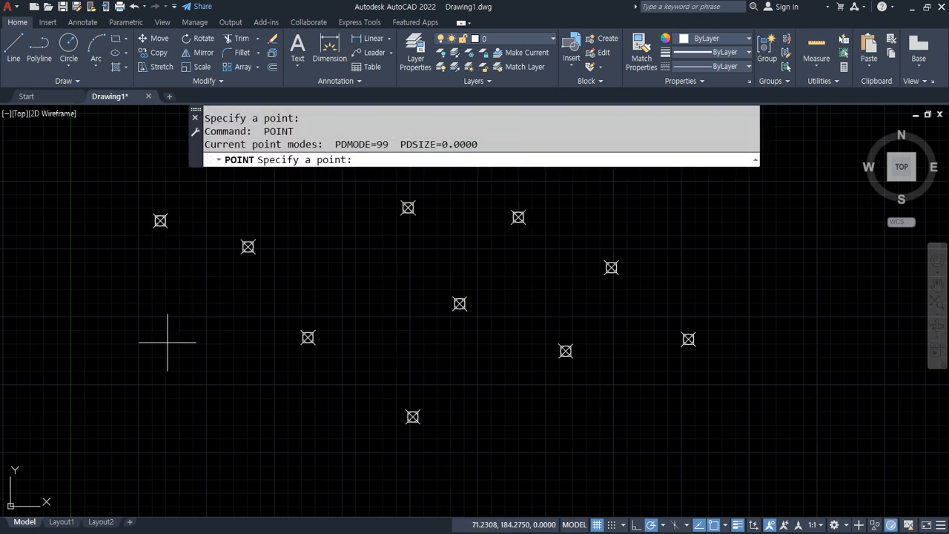
{"action": "left_click", "coordinate": [176, 355]}
{"action": "key", "text": "Return"}
{"action": "left_click", "coordinate": [504, 393]}
{"action": "key", "text": "Return"}
{"action": "left_click", "coordinate": [252, 441]}
{"action": "key", "text": "Return"}
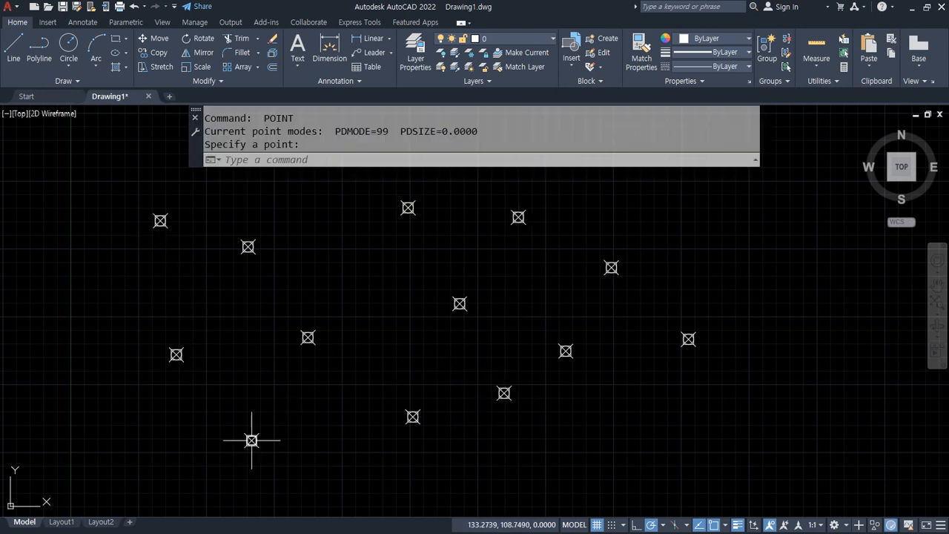
Step: Change the point style to the plus sign inside a square
{"action": "type", "text": "ptype"}
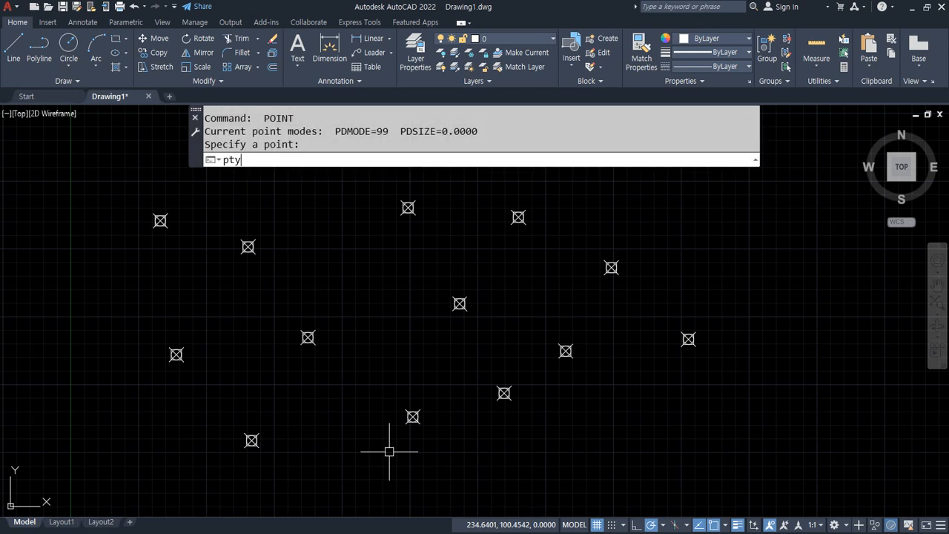
{"action": "key", "text": "Return"}
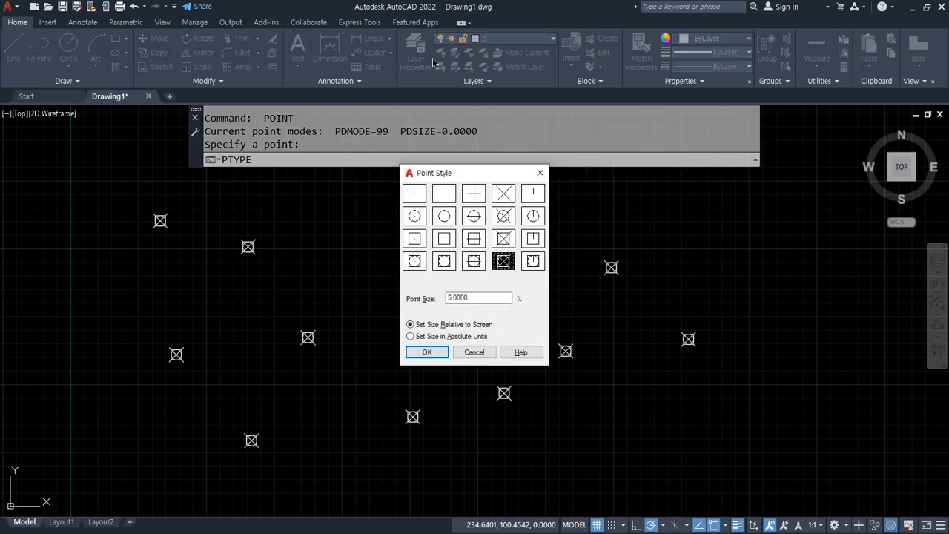
{"action": "left_click", "coordinate": [474, 238]}
{"action": "left_click", "coordinate": [428, 352]}
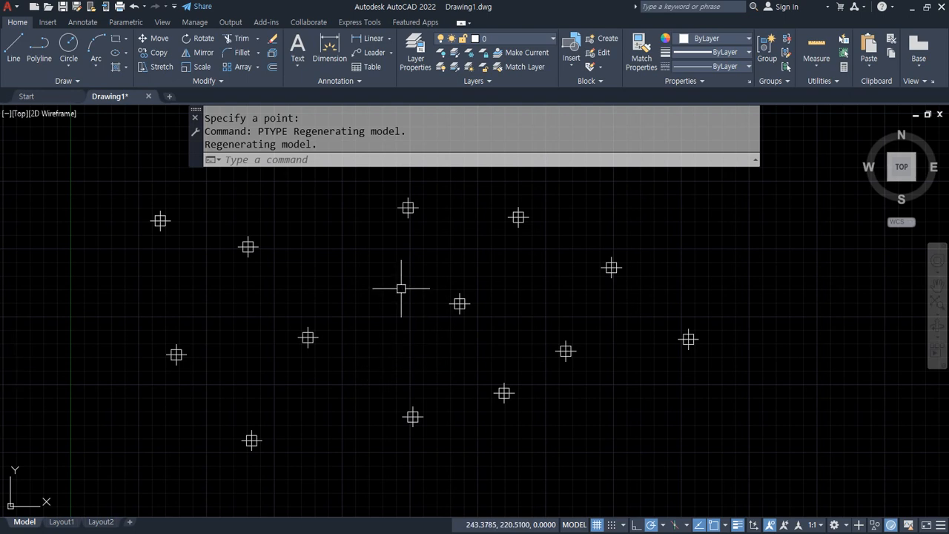
{"action": "left_click", "coordinate": [371, 311]}
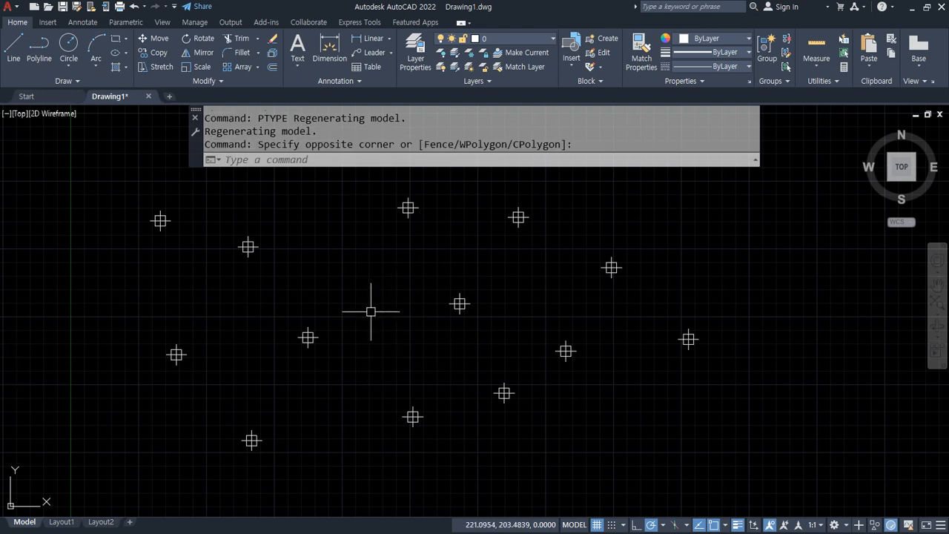
Step: Switch to Notepad, insert a blank line above the DIVide and MEasure line, and return to AutoCAD
{"action": "key", "text": "alt+Tab"}
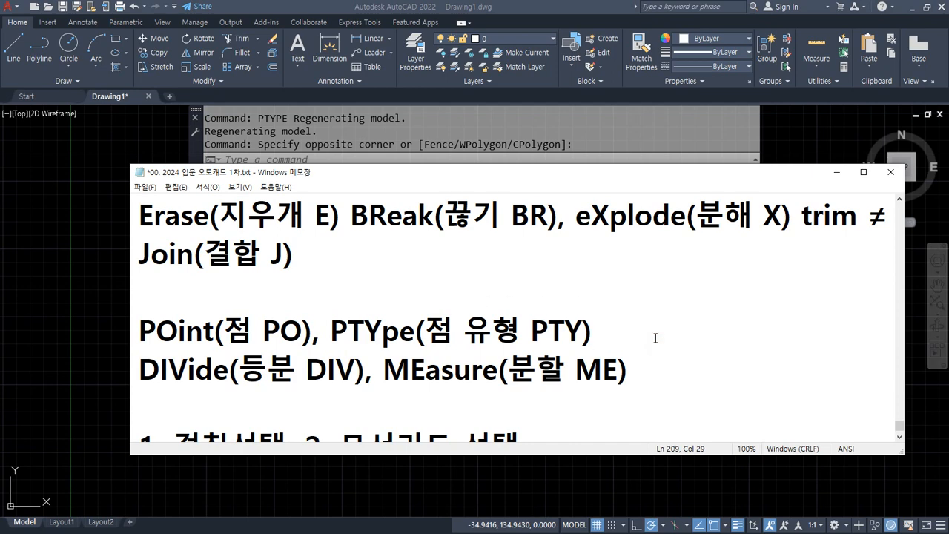
{"action": "key", "text": "Return"}
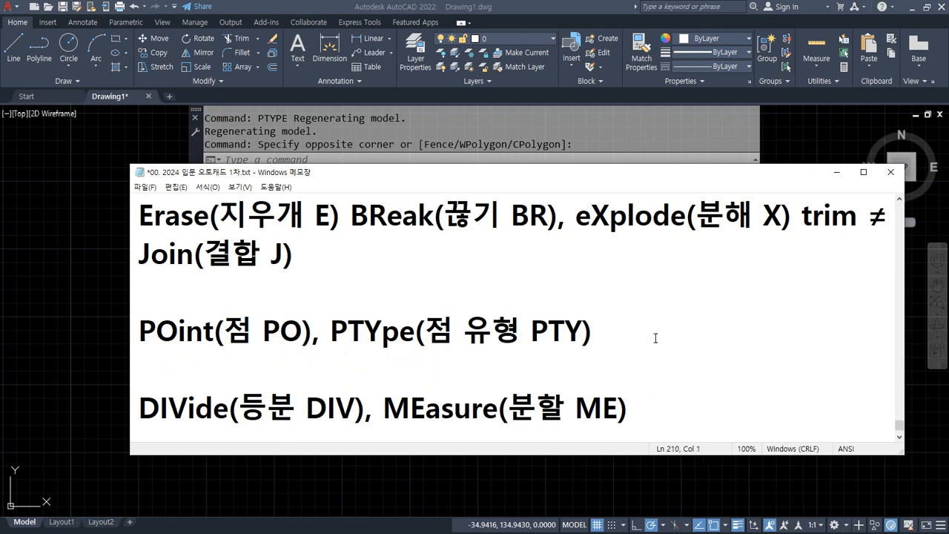
{"action": "left_click", "coordinate": [72, 240]}
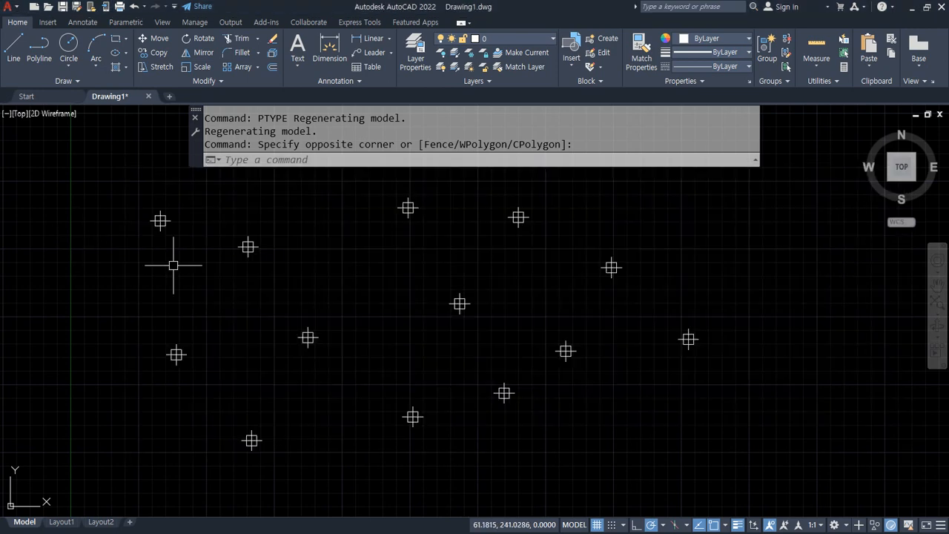
Step: Try to start a line at the cross in the middle of one point marker using the Intersection snap
{"action": "scroll", "coordinate": [296, 360], "scroll_direction": "up", "scroll_amount": 8}
{"action": "middle_click_drag", "start_coordinate": [367, 244], "coordinate": [359, 309]}
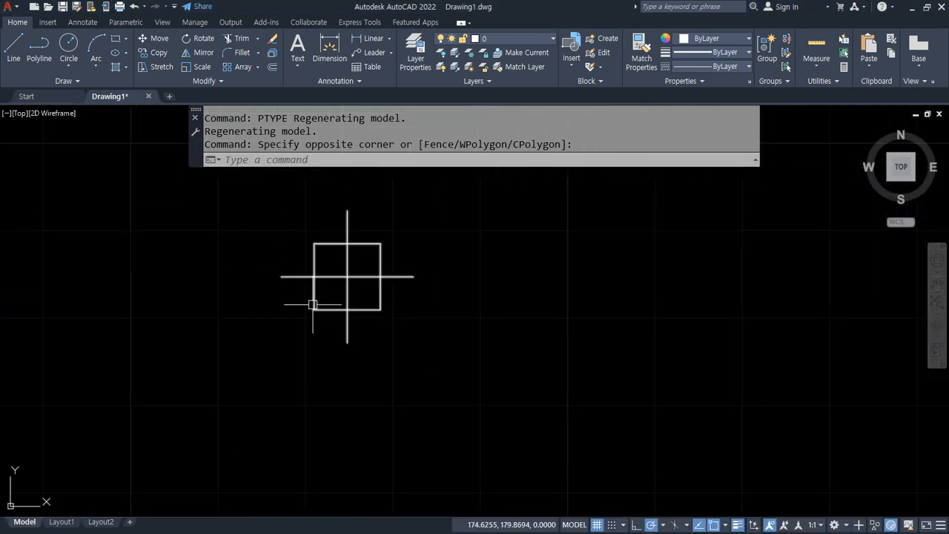
{"action": "type", "text": "LINE"}
{"action": "key", "text": "Return"}
{"action": "right_click", "coordinate": [494, 221], "text": "shift"}
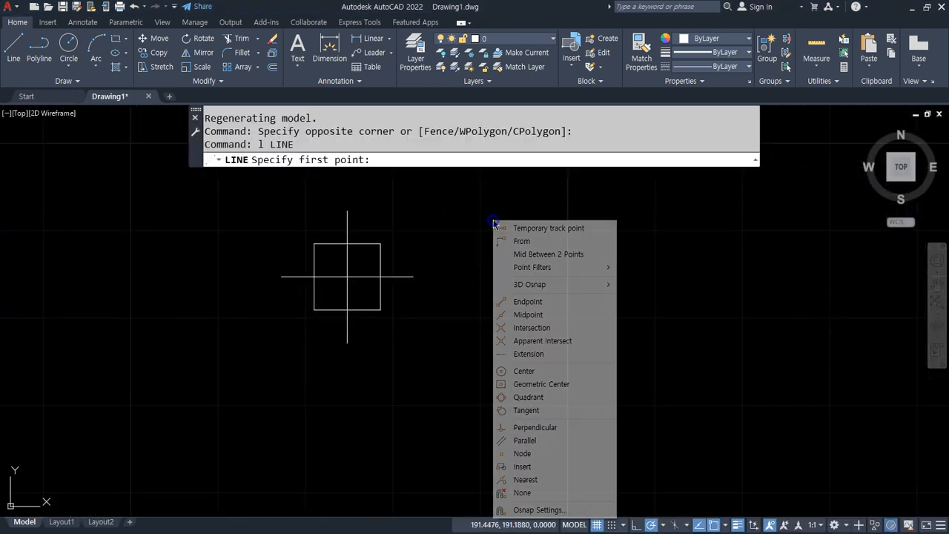
{"action": "left_click", "coordinate": [548, 331]}
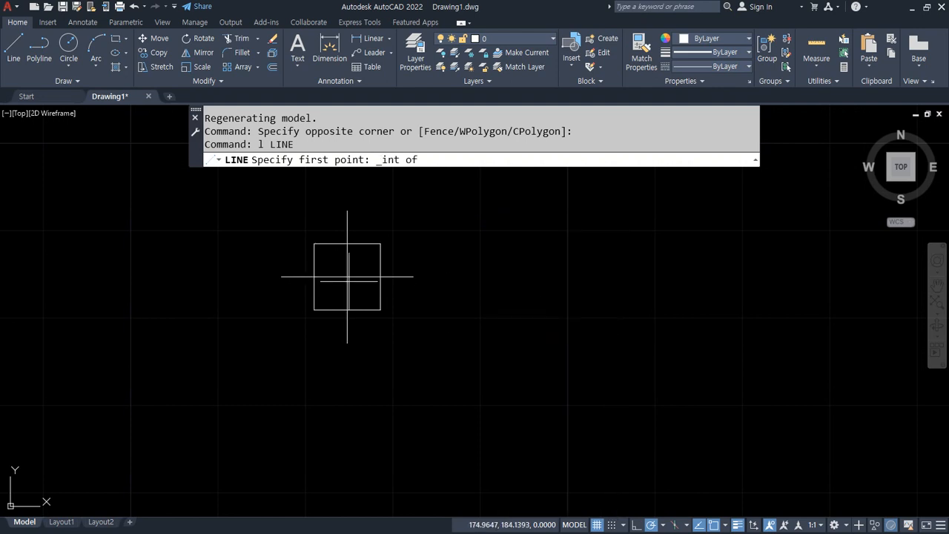
{"action": "key", "text": "Escape"}
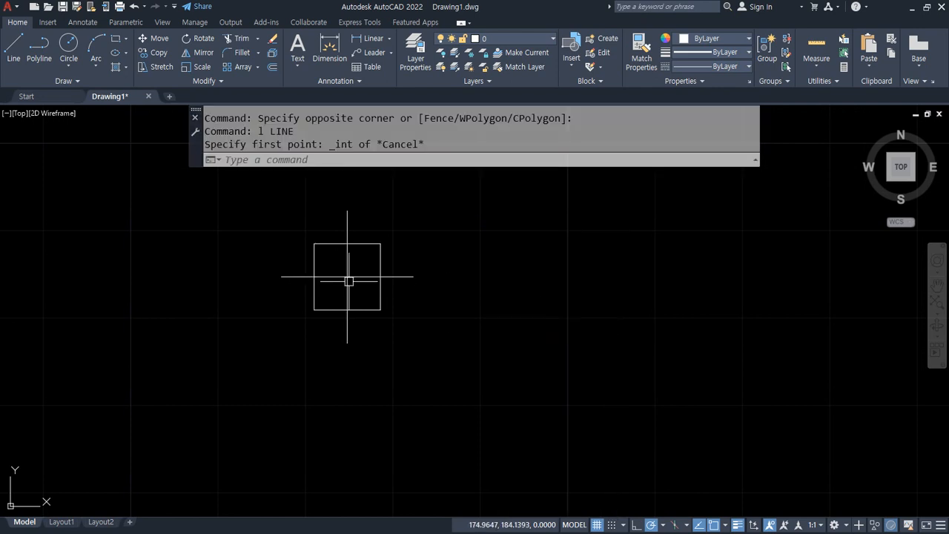
Step: Try to start a line at the point marker using the Endpoint snap
{"action": "key", "text": "Return"}
{"action": "right_click", "coordinate": [408, 237], "text": "shift"}
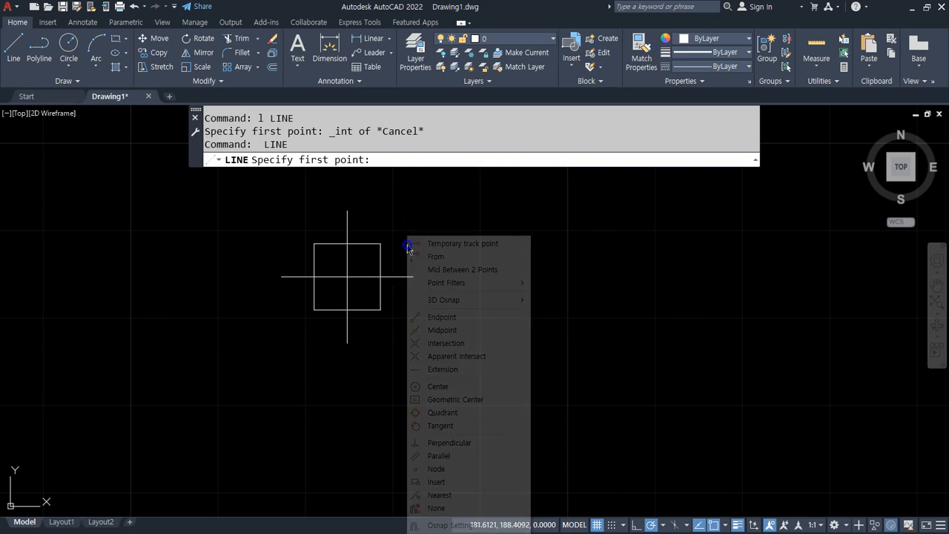
{"action": "left_click", "coordinate": [448, 318]}
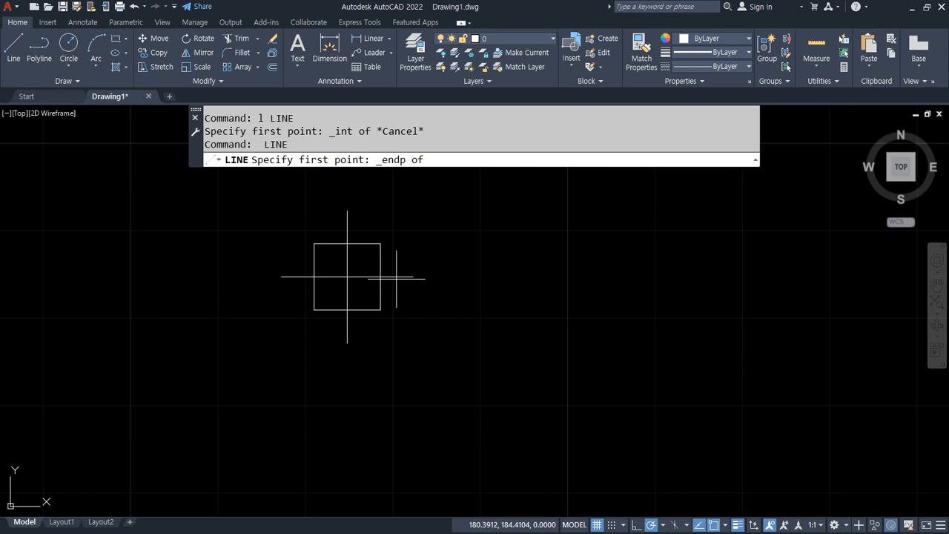
{"action": "key", "text": "Escape"}
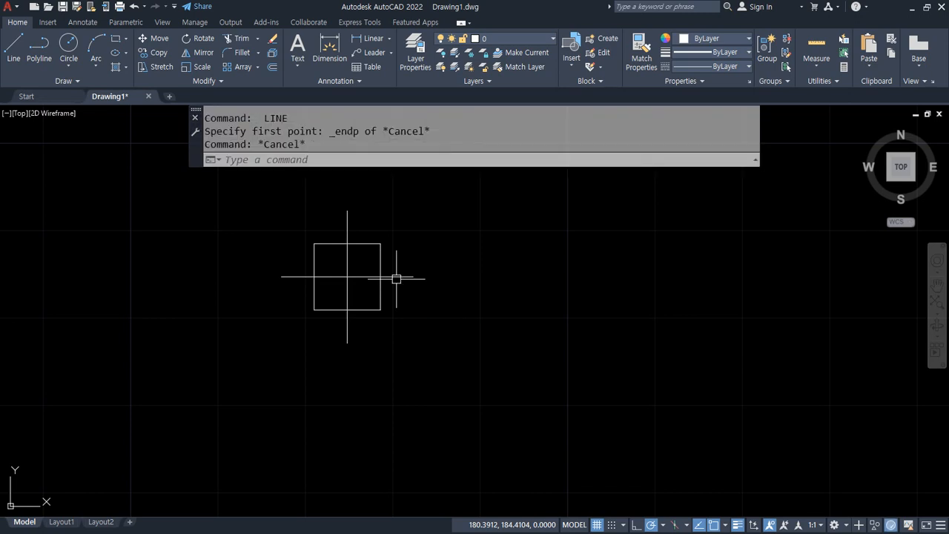
Step: Change the point style to the plus sign inside a circle and square
{"action": "type", "text": "ptype"}
{"action": "key", "text": "Return"}
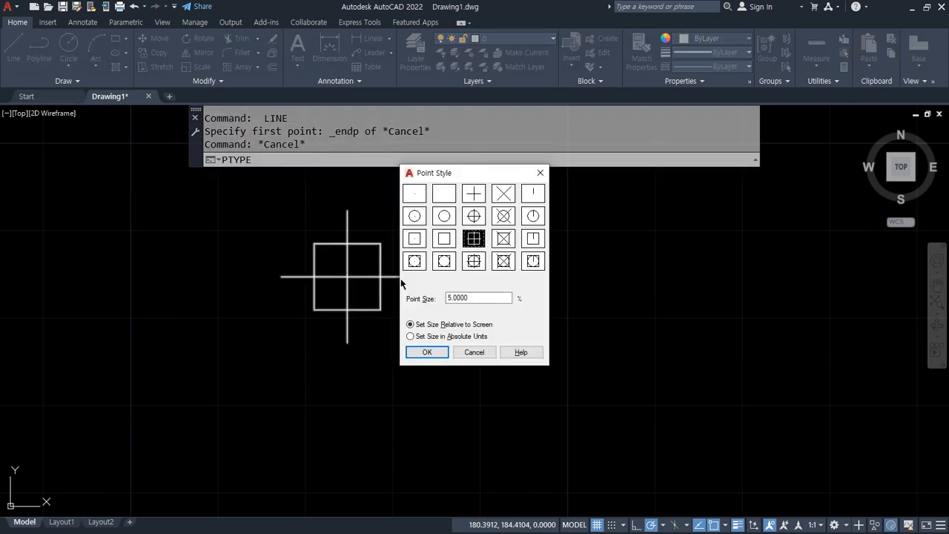
{"action": "left_click", "coordinate": [474, 260]}
{"action": "left_click", "coordinate": [428, 353]}
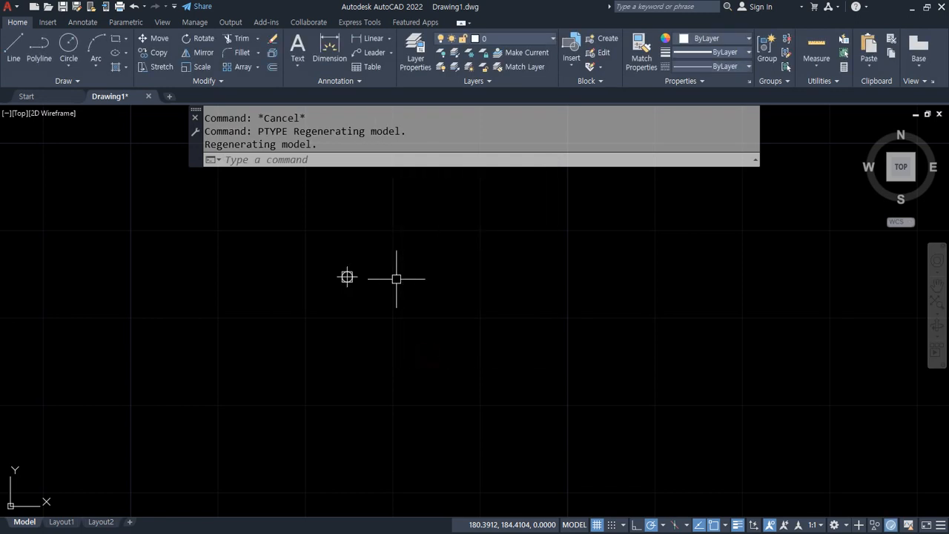
Step: Try to start a line at the centre of the point marker's circle using the Center snap
{"action": "scroll", "coordinate": [355, 271], "scroll_direction": "up", "scroll_amount": 5}
{"action": "type", "text": "l"}
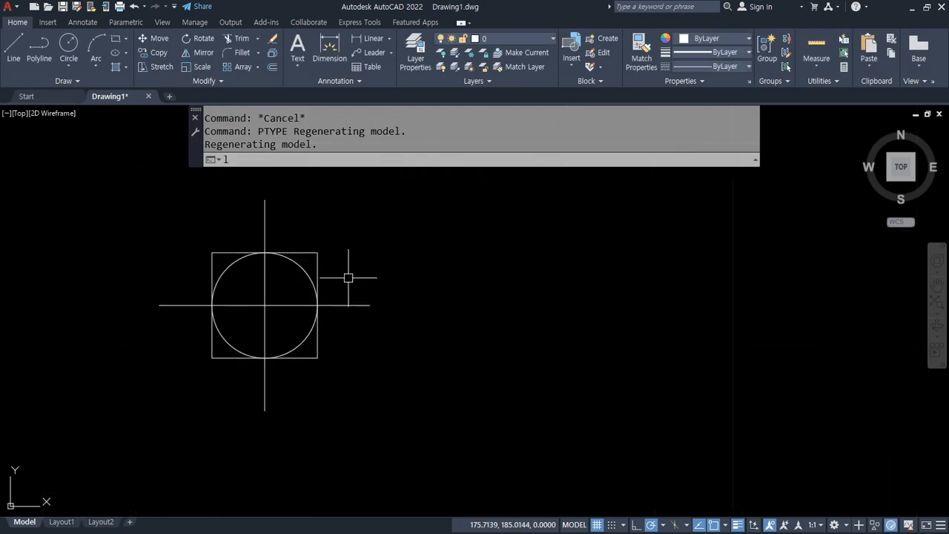
{"action": "key", "text": "Return"}
{"action": "right_click", "coordinate": [428, 260], "text": "shift"}
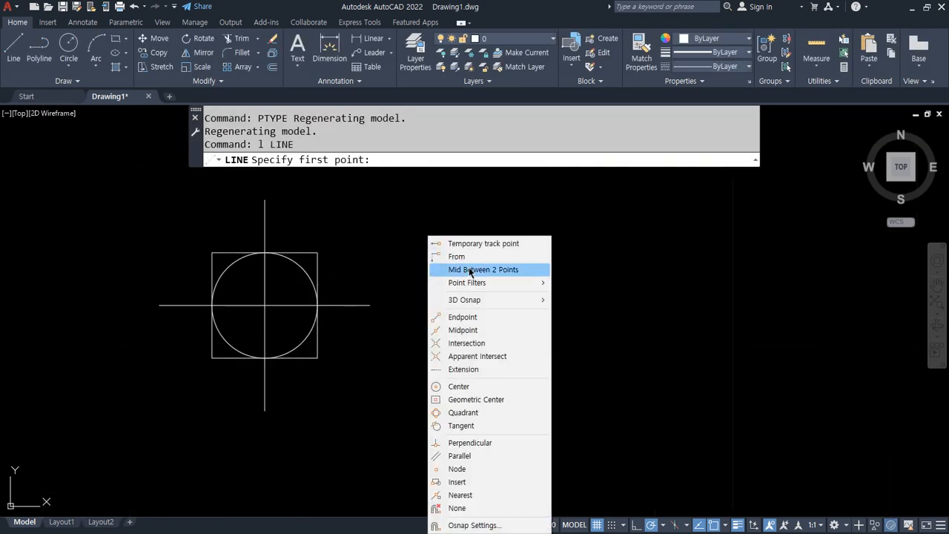
{"action": "left_click", "coordinate": [445, 387]}
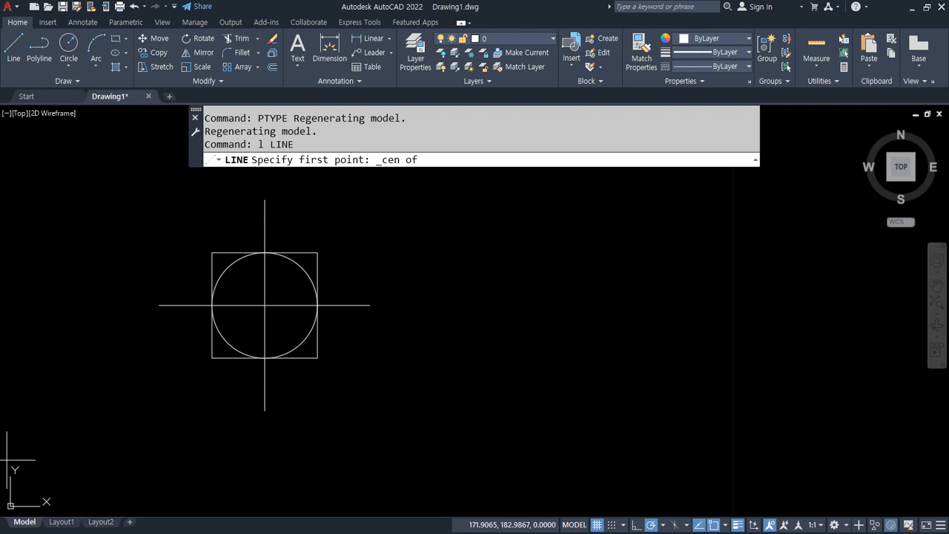
Step: Switch to Notepad, complete the line "NODe(점 NOD), NEArest(근처 NEA)" with a blank line below it, and return to AutoCAD
{"action": "key", "text": "alt+Tab"}
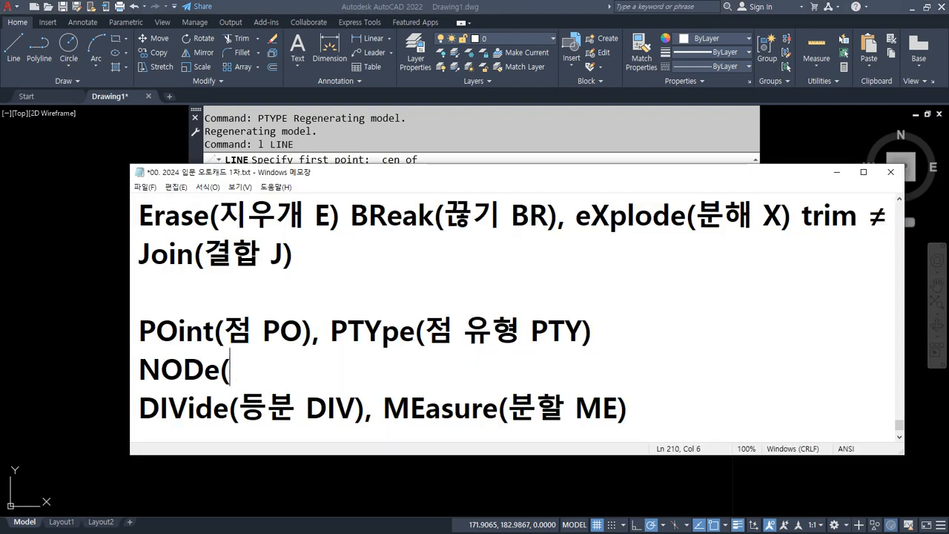
{"action": "type", "text": "저"}
{"action": "type", "text": ")("}
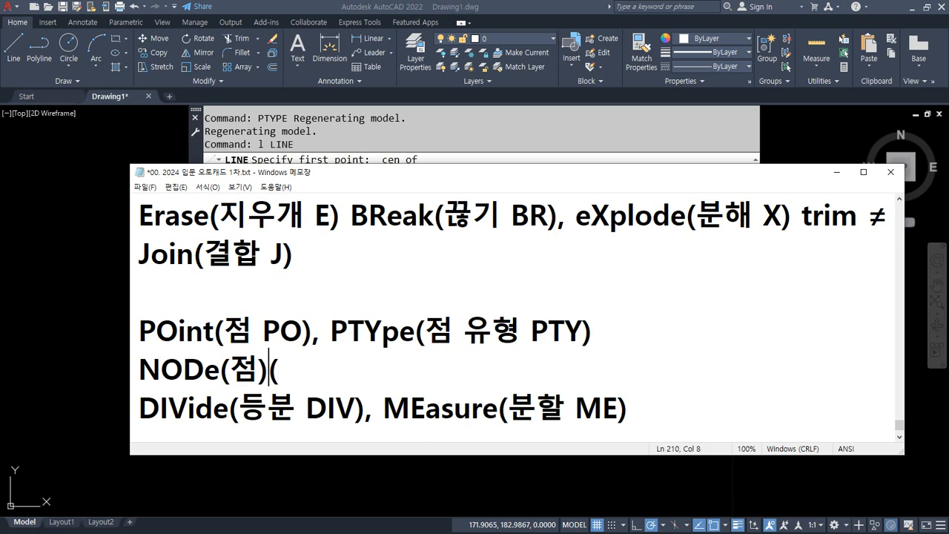
{"action": "key", "text": "Left"}
{"action": "type", "text": "NOD"}
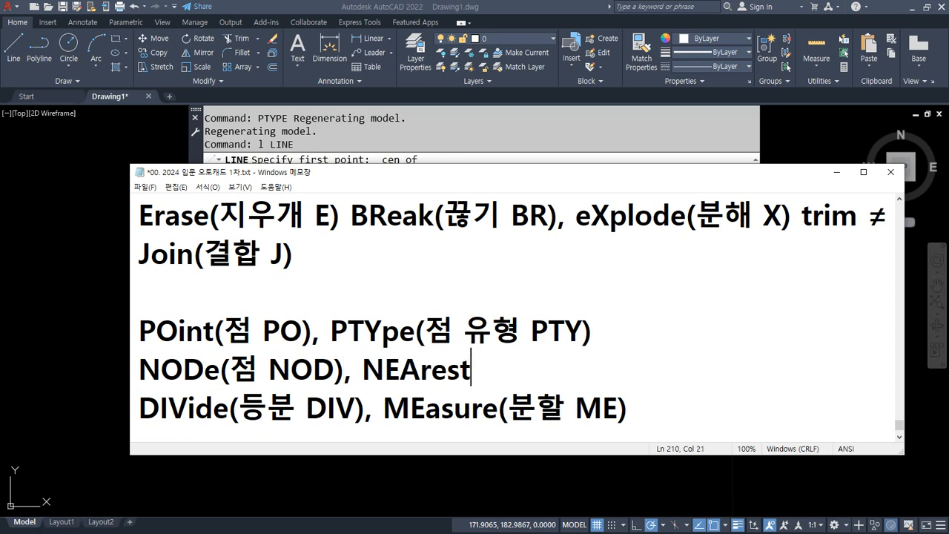
{"action": "type", "text": "근처 NEA)"}
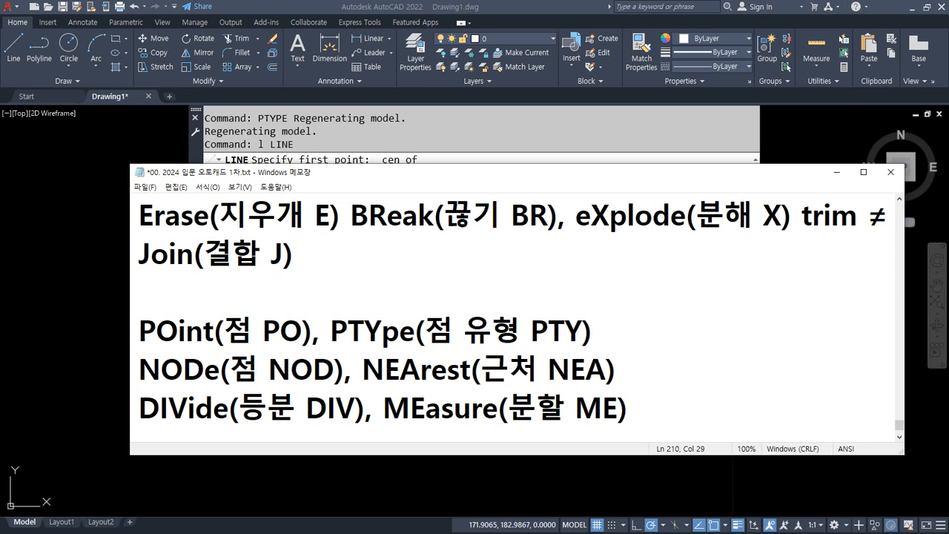
{"action": "key", "text": "Return"}
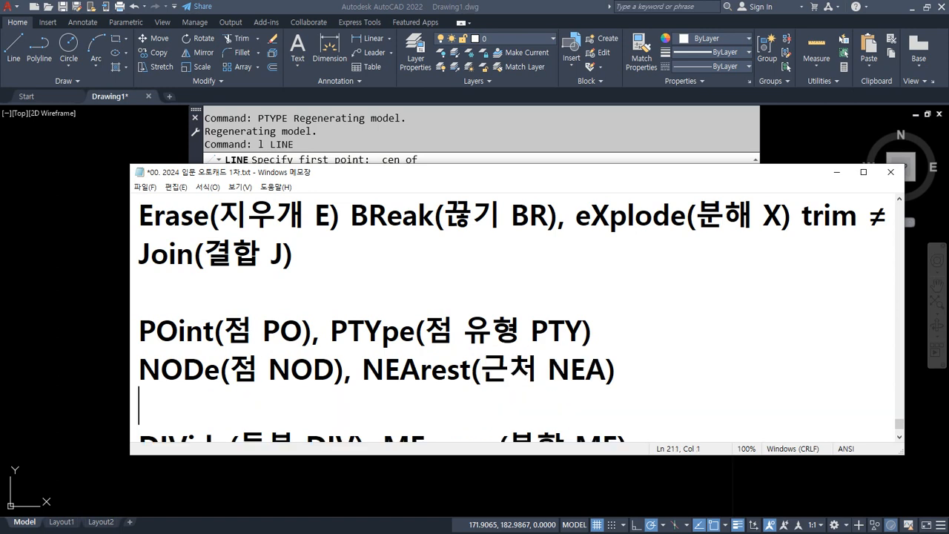
{"action": "left_click", "coordinate": [81, 227]}
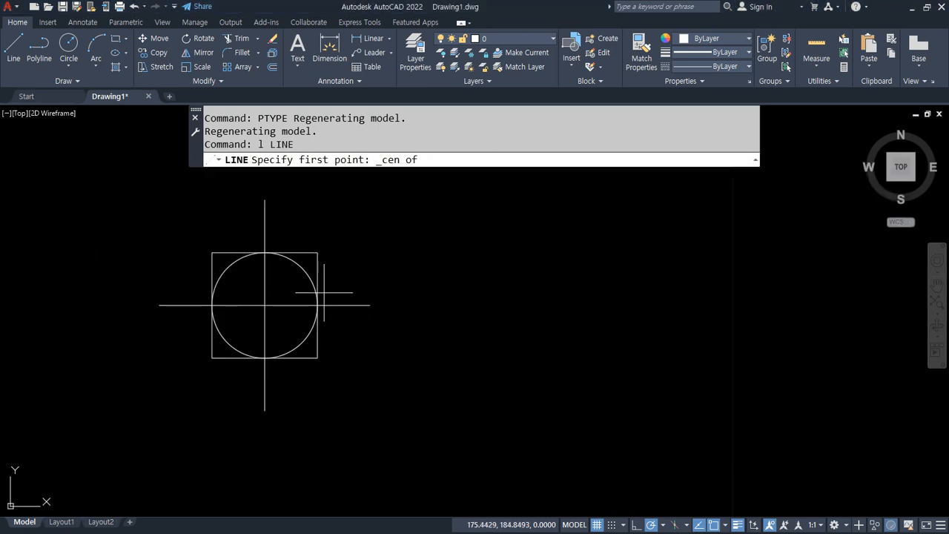
Step: Start a line at the middle of the enlarged point marker using the Node snap
{"action": "type", "text": "l"}
{"action": "key", "text": "Return"}
{"action": "right_click", "coordinate": [466, 222], "text": "shift"}
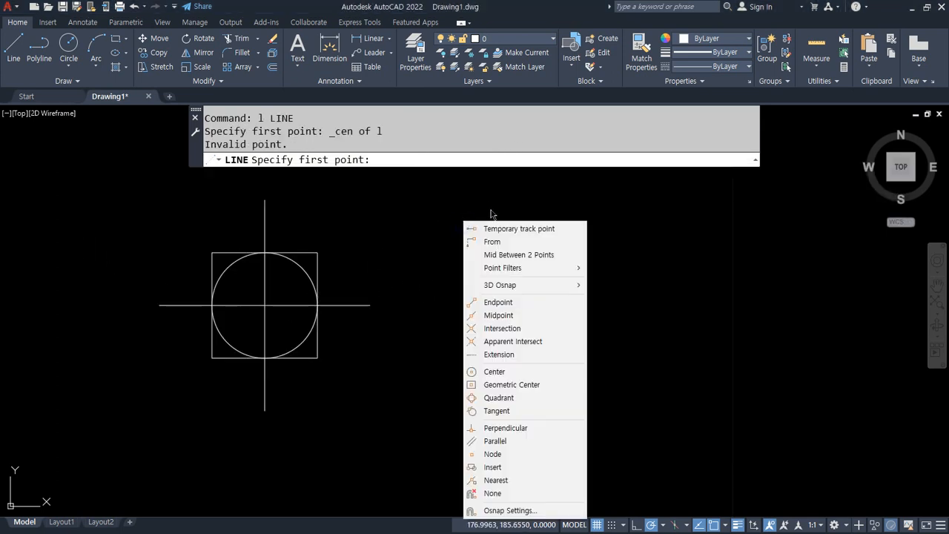
{"action": "left_click", "coordinate": [493, 454]}
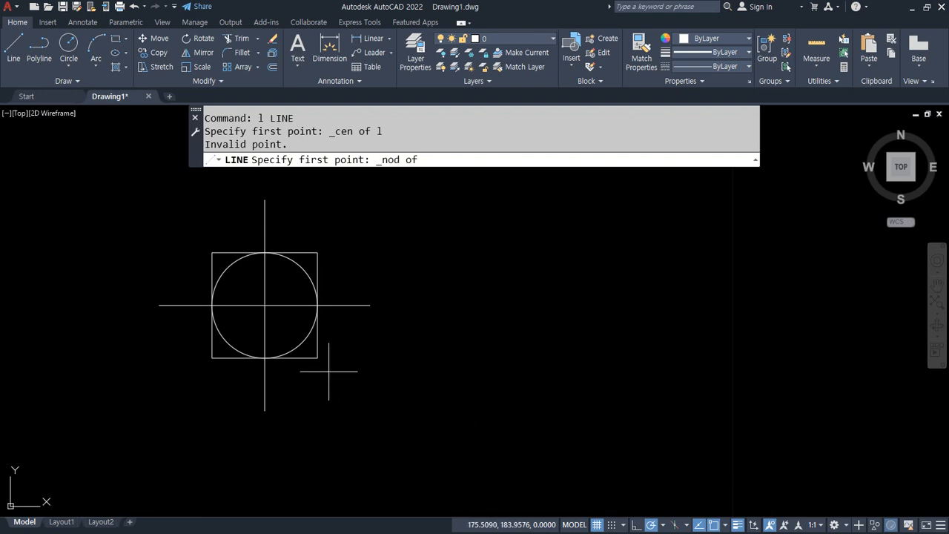
{"action": "left_click", "coordinate": [264, 304]}
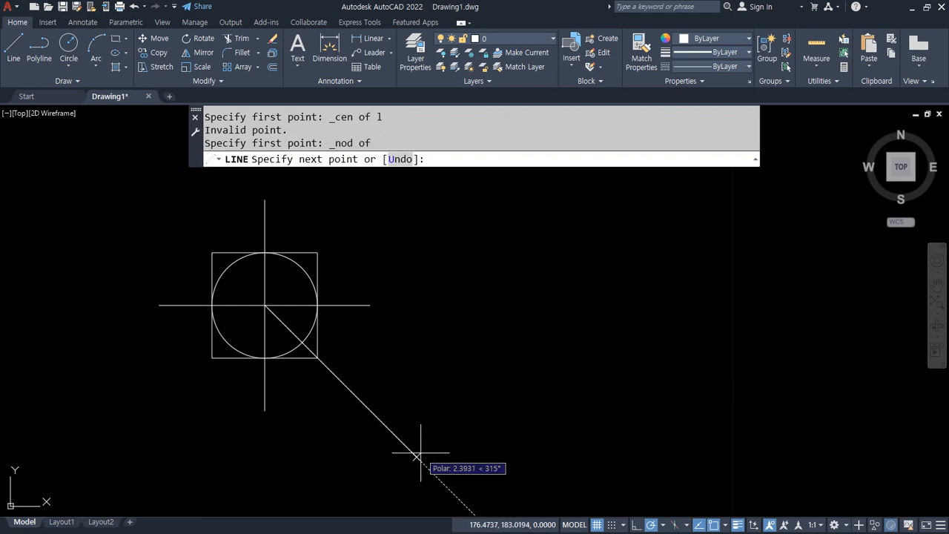
Step: End the line at a distant point marker farther right using the Node snap, and leave the Line command
{"action": "scroll", "coordinate": [468, 371], "scroll_direction": "down", "scroll_amount": 8}
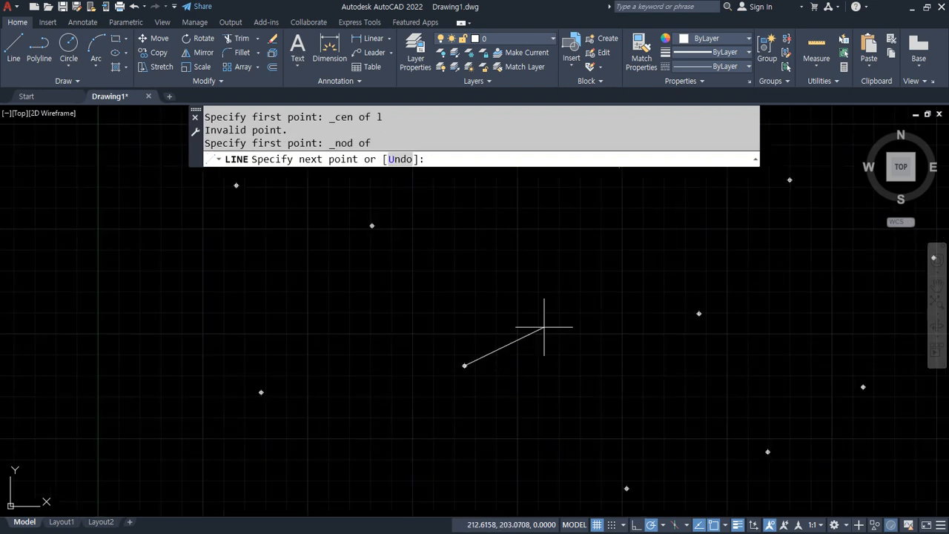
{"action": "scroll", "coordinate": [503, 363], "scroll_direction": "down", "scroll_amount": 2}
{"action": "scroll", "coordinate": [472, 350], "scroll_direction": "up", "scroll_amount": 6}
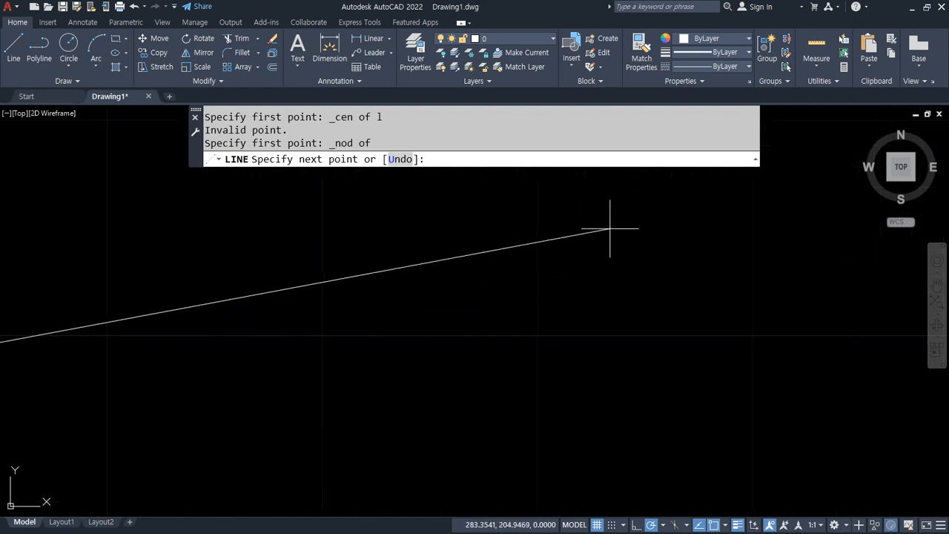
{"action": "scroll", "coordinate": [486, 289], "scroll_direction": "up", "scroll_amount": 4}
{"action": "right_click", "coordinate": [460, 235], "text": "shift"}
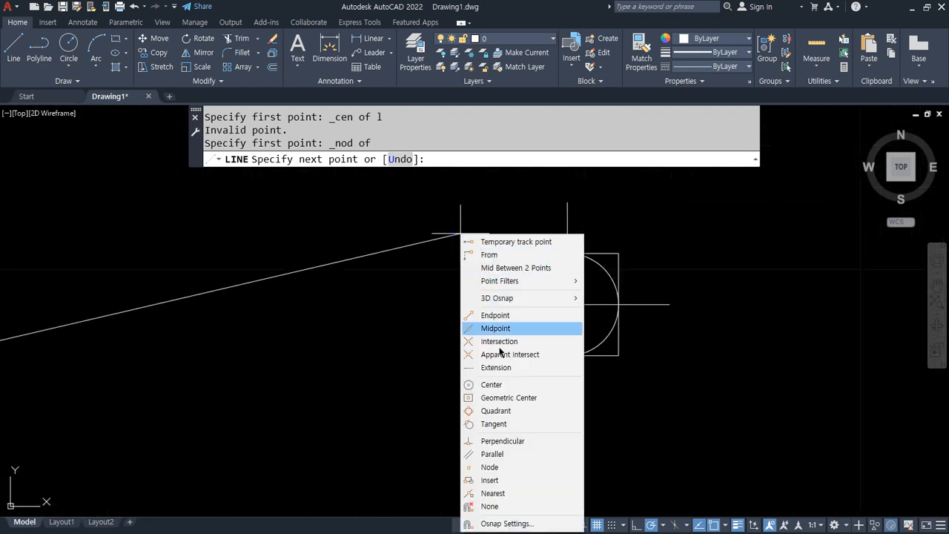
{"action": "left_click", "coordinate": [491, 467]}
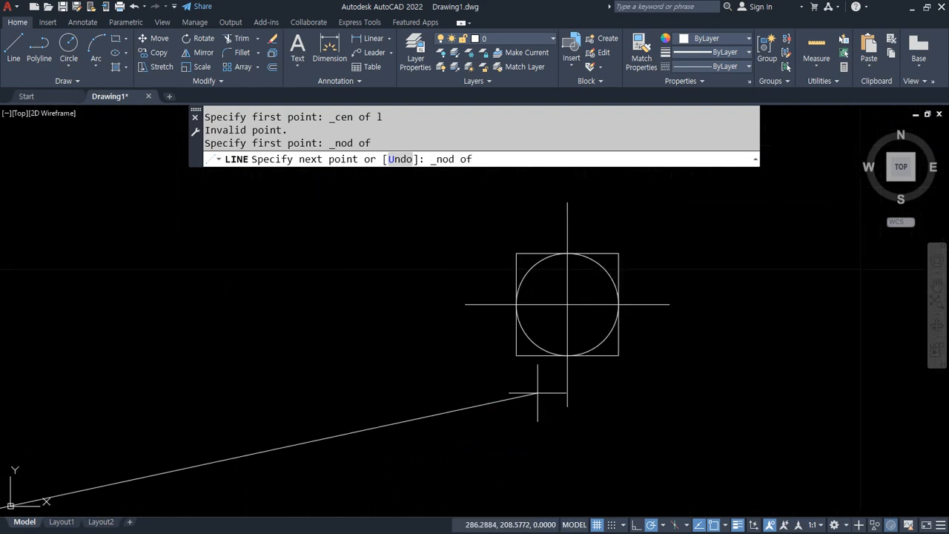
{"action": "left_click", "coordinate": [569, 371]}
{"action": "scroll", "coordinate": [360, 339], "scroll_direction": "down", "scroll_amount": 5}
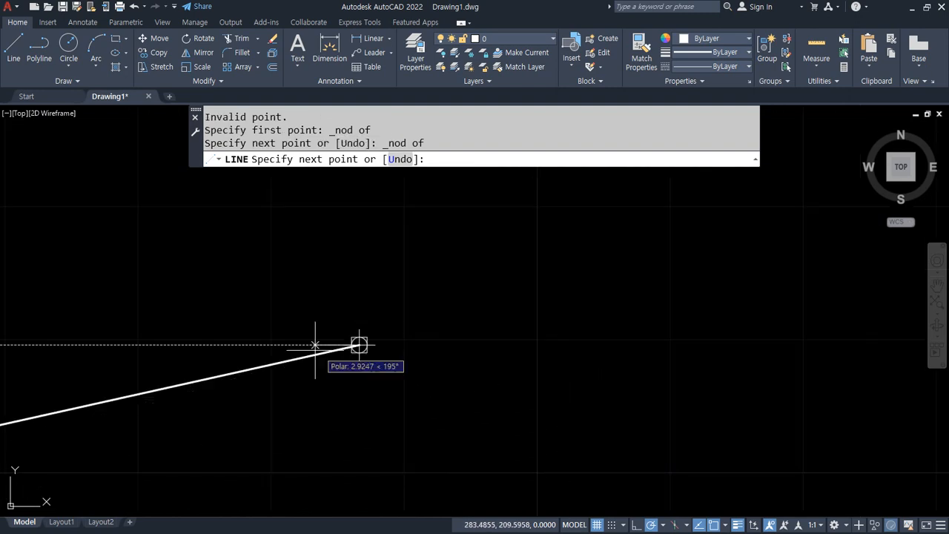
{"action": "key", "text": "Escape"}
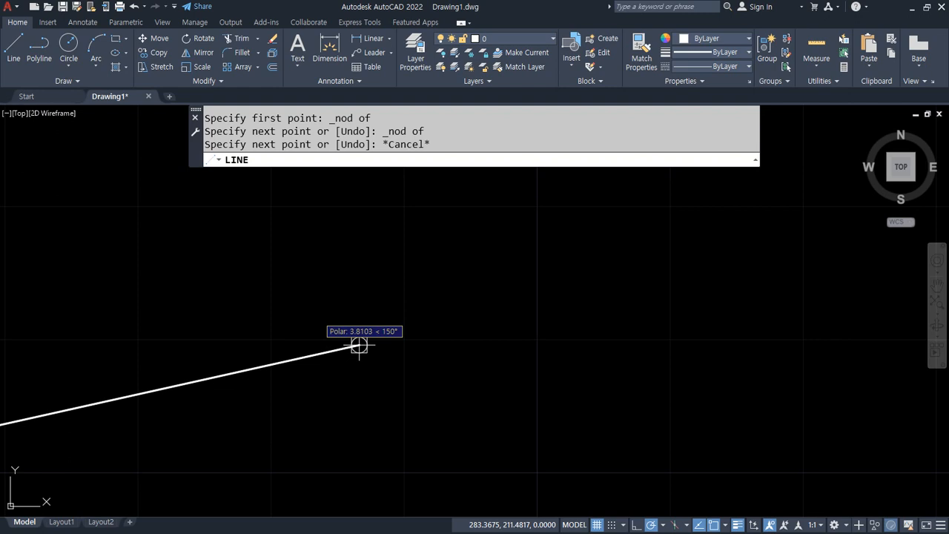
Step: Zoom to the whole drawing and regenerate the model to refresh the point marker sizes
{"action": "type", "text": "z"}
{"action": "key", "text": "Return"}
{"action": "type", "text": "a"}
{"action": "key", "text": "Return"}
{"action": "key", "text": "Escape"}
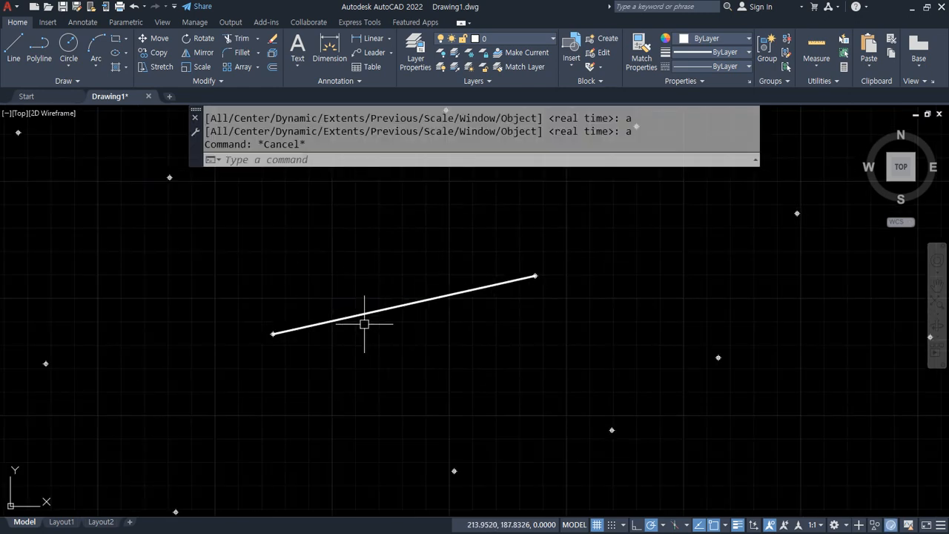
{"action": "type", "text": "re"}
{"action": "key", "text": "Return"}
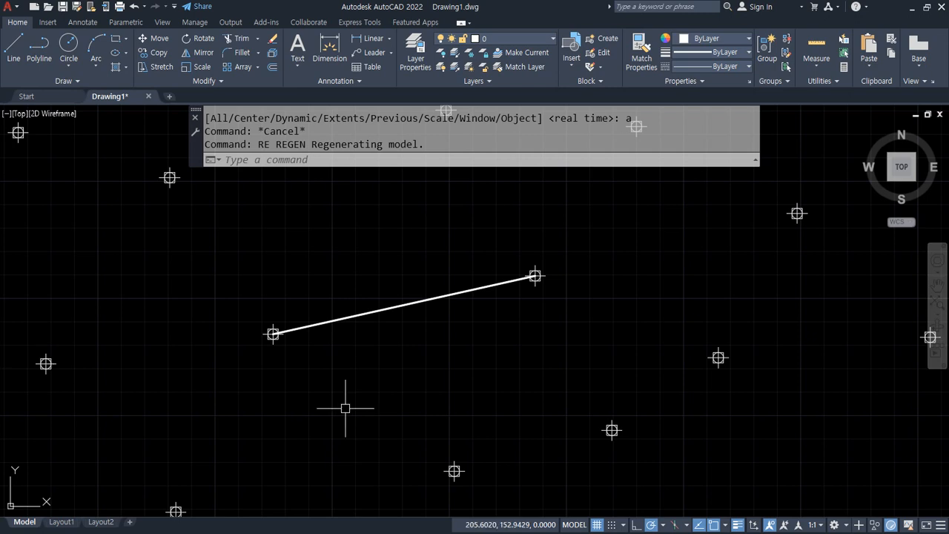
Step: Switch to Notepad, highlight the entry "NEArest(근처 NEA)" in the notes, and return to AutoCAD
{"action": "key", "text": "alt+Tab"}
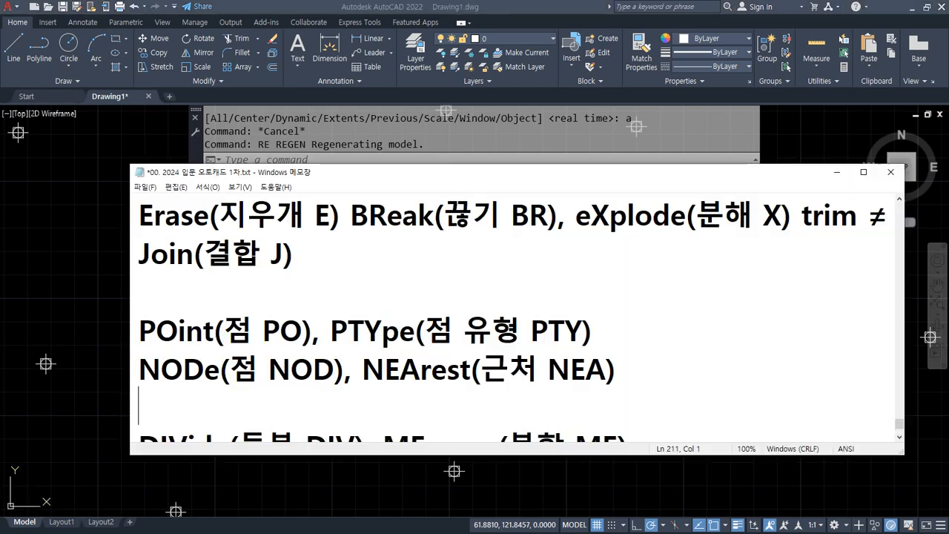
{"action": "left_click_drag", "start_coordinate": [364, 372], "coordinate": [662, 376]}
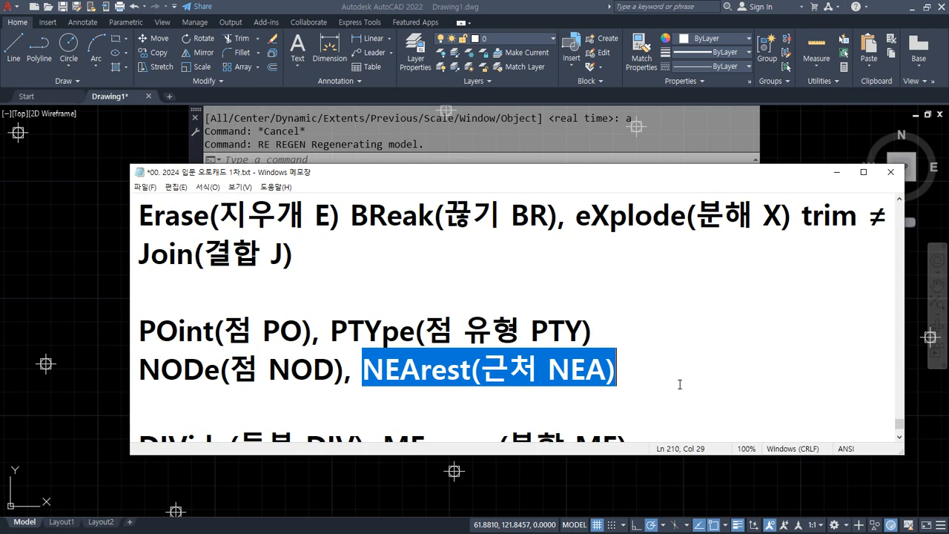
{"action": "key", "text": "alt+Tab"}
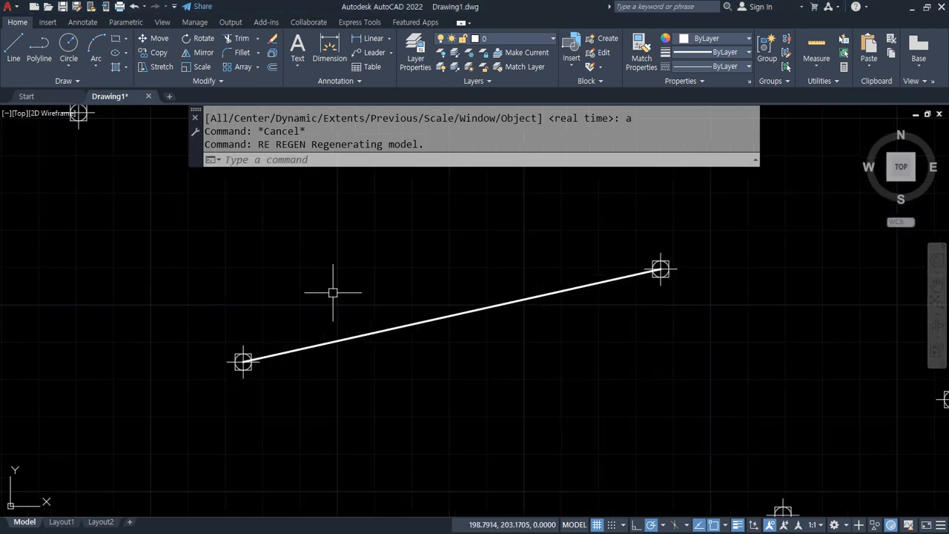
Step: Draw a line about 21 units long at about 300° from a spot along the line joining the two point markers
{"action": "type", "text": "l"}
{"action": "key", "text": "Return"}
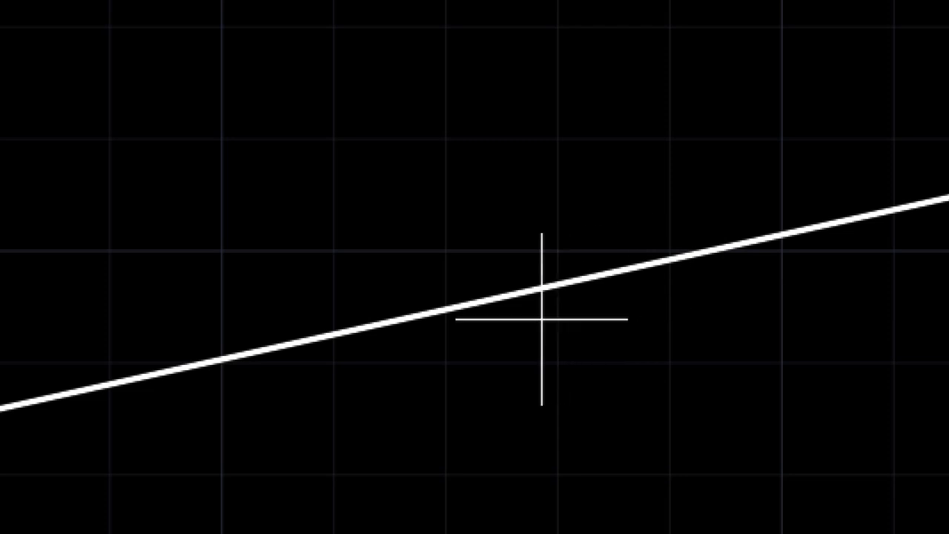
{"action": "left_click", "coordinate": [489, 296]}
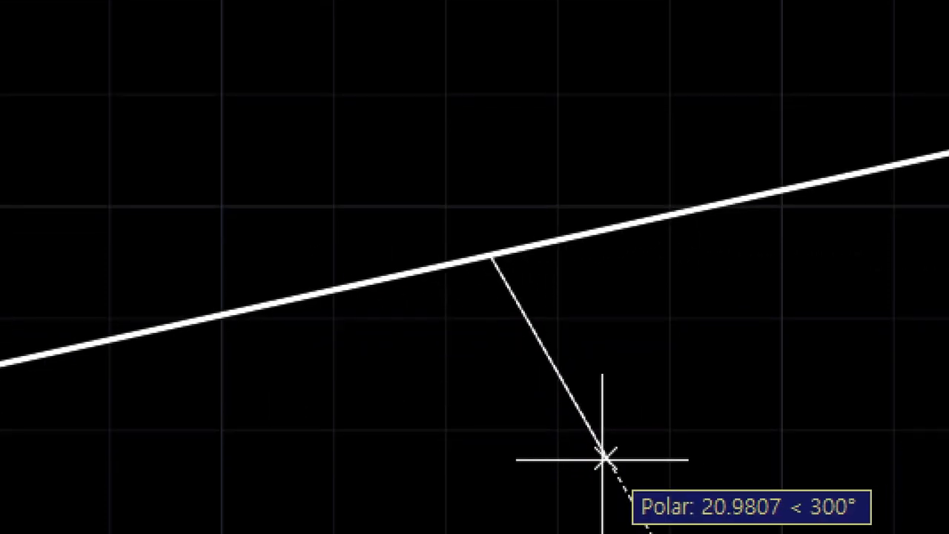
{"action": "left_click", "coordinate": [615, 453]}
{"action": "key", "text": "Return"}
Step: Start a line with the Nearest snap at the point marker ending the existing thick line
{"action": "scroll", "coordinate": [788, 334], "scroll_direction": "down", "scroll_amount": 5}
{"action": "middle_click_drag", "start_coordinate": [789, 335], "coordinate": [110, 400]}
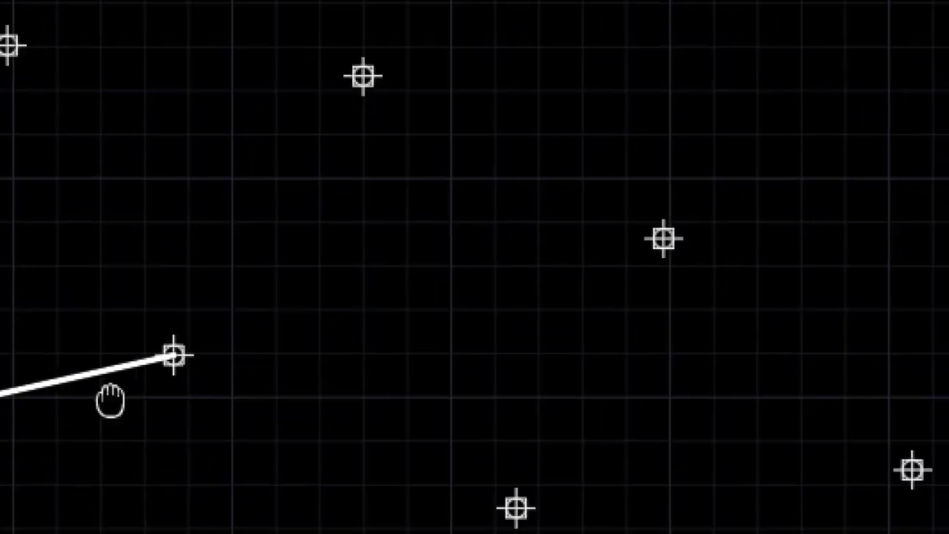
{"action": "scroll", "coordinate": [185, 367], "scroll_direction": "up", "scroll_amount": 5}
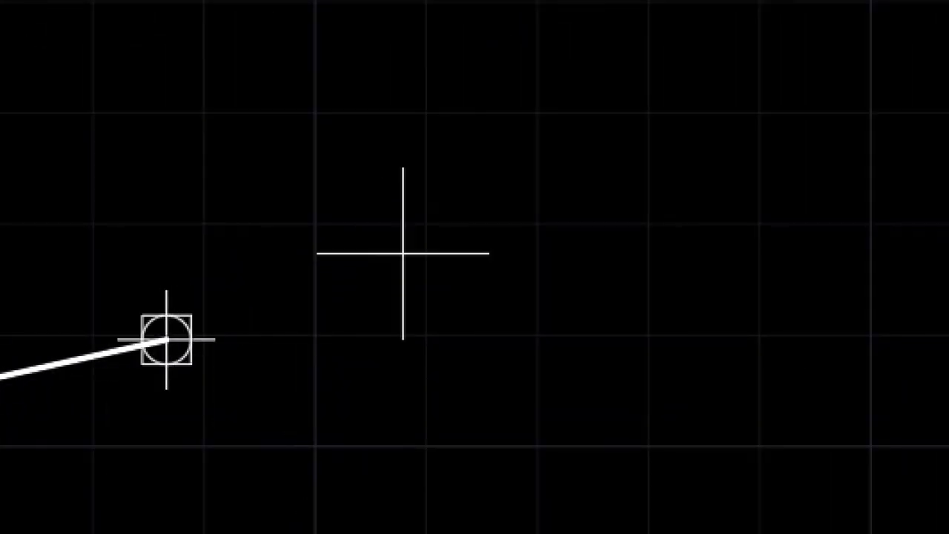
{"action": "right_click", "coordinate": [426, 238], "text": "shift"}
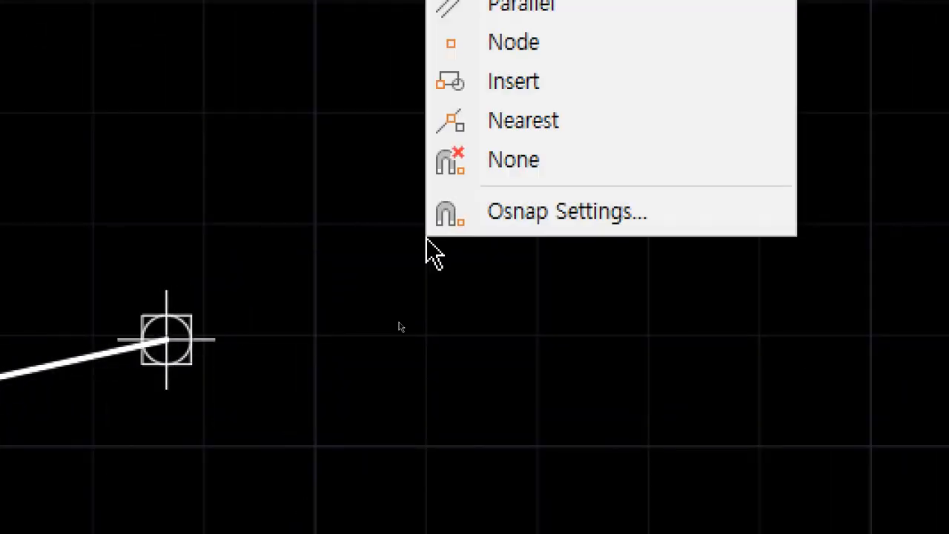
{"action": "left_click", "coordinate": [571, 122]}
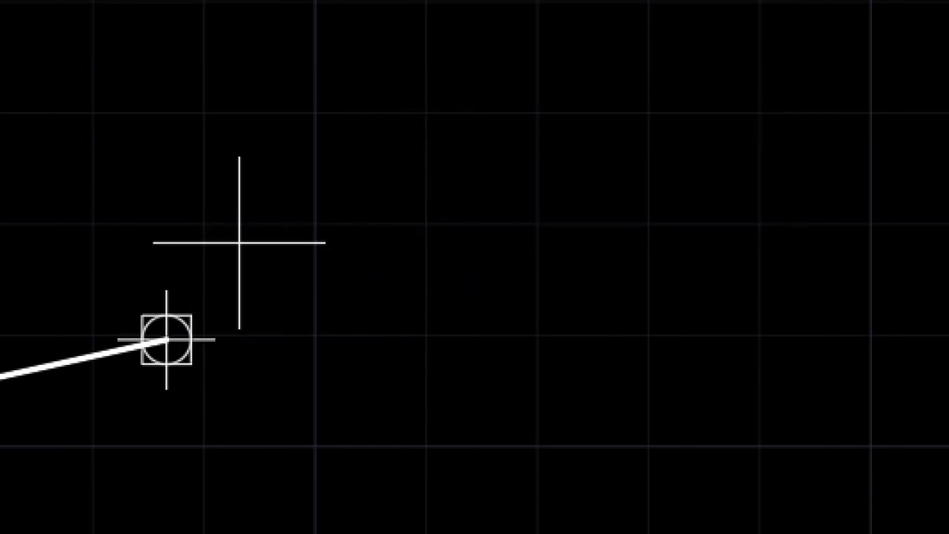
{"action": "left_click", "coordinate": [166, 340]}
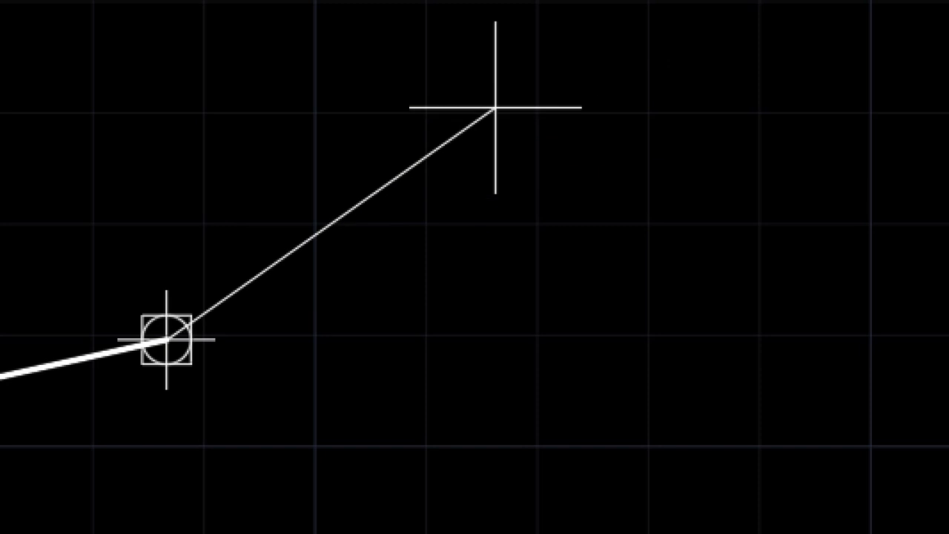
Step: Try to end the line at another point marker using the Nearest snap, and leave the Line command
{"action": "scroll", "coordinate": [646, 207], "scroll_direction": "down", "scroll_amount": 4}
{"action": "middle_click_drag", "start_coordinate": [812, 163], "coordinate": [368, 248]}
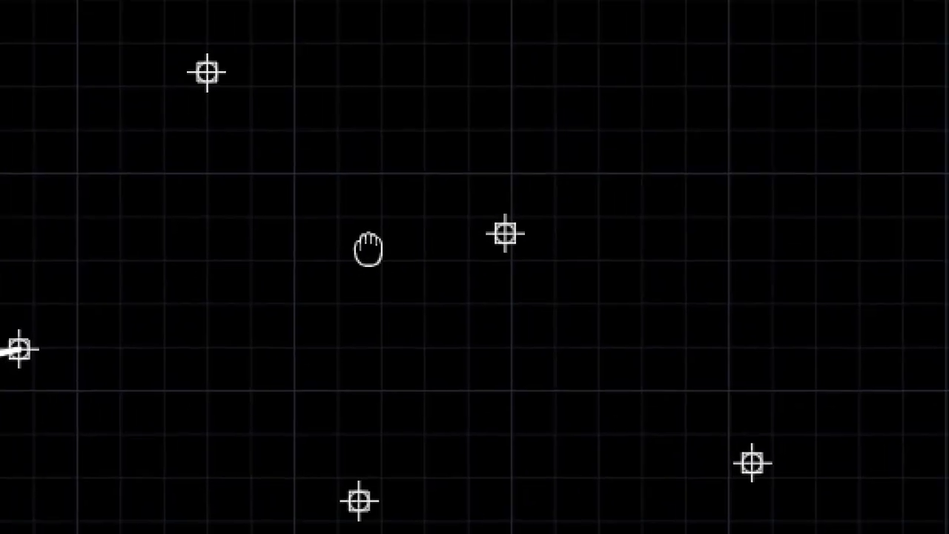
{"action": "scroll", "coordinate": [403, 260], "scroll_direction": "up", "scroll_amount": 5}
{"action": "right_click", "coordinate": [530, 183], "text": "shift"}
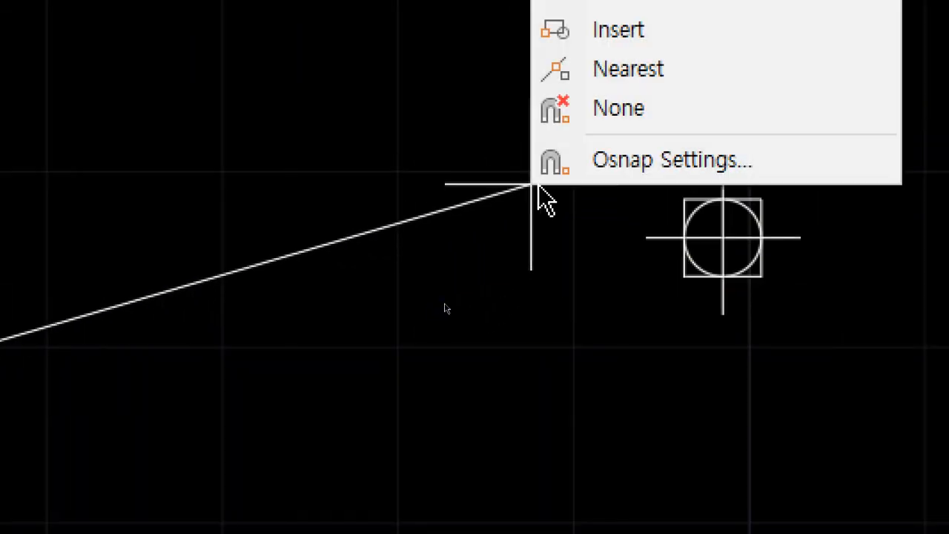
{"action": "left_click", "coordinate": [667, 67]}
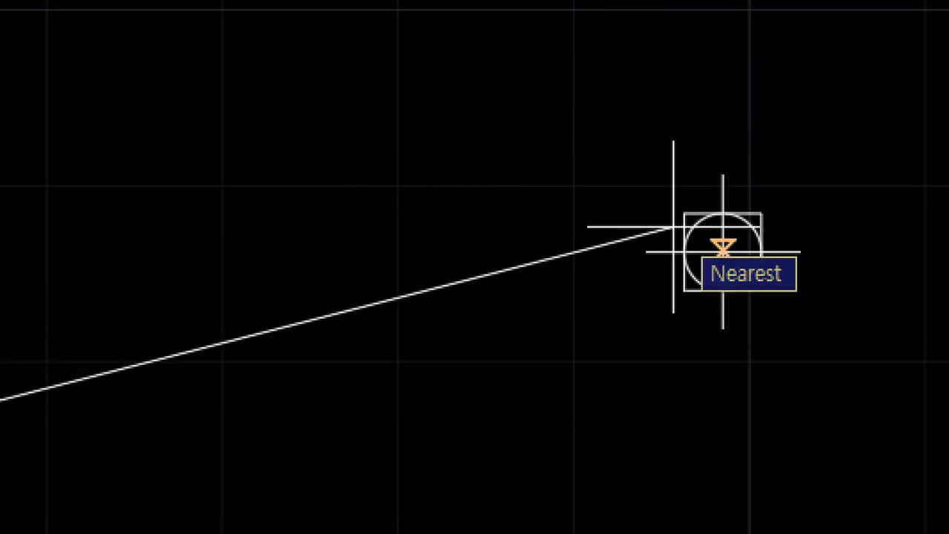
{"action": "left_click", "coordinate": [673, 228]}
{"action": "key", "text": "Return"}
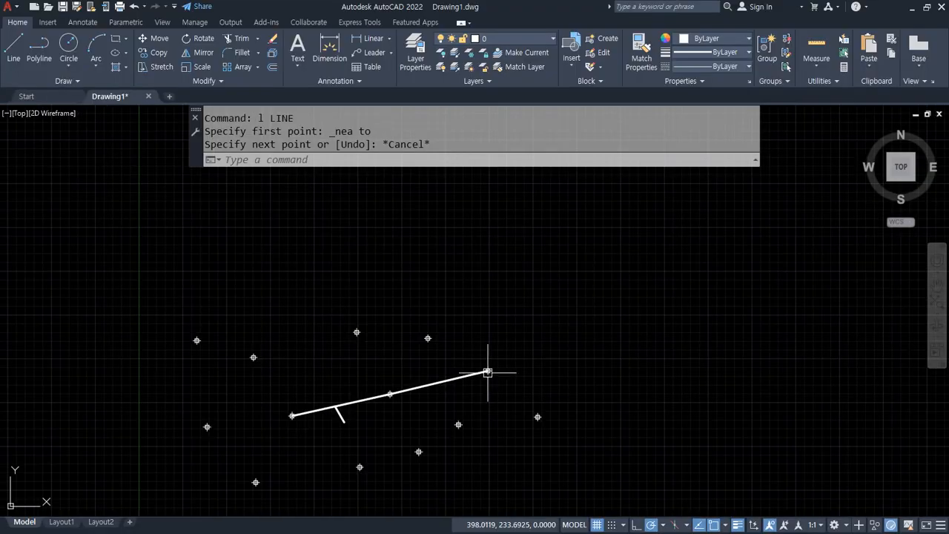
Step: Start a spline with the CV creation method in the empty area beyond the point markers
{"action": "middle_click_drag", "start_coordinate": [488, 371], "coordinate": [370, 375]}
{"action": "middle_click_drag", "start_coordinate": [537, 333], "coordinate": [472, 332]}
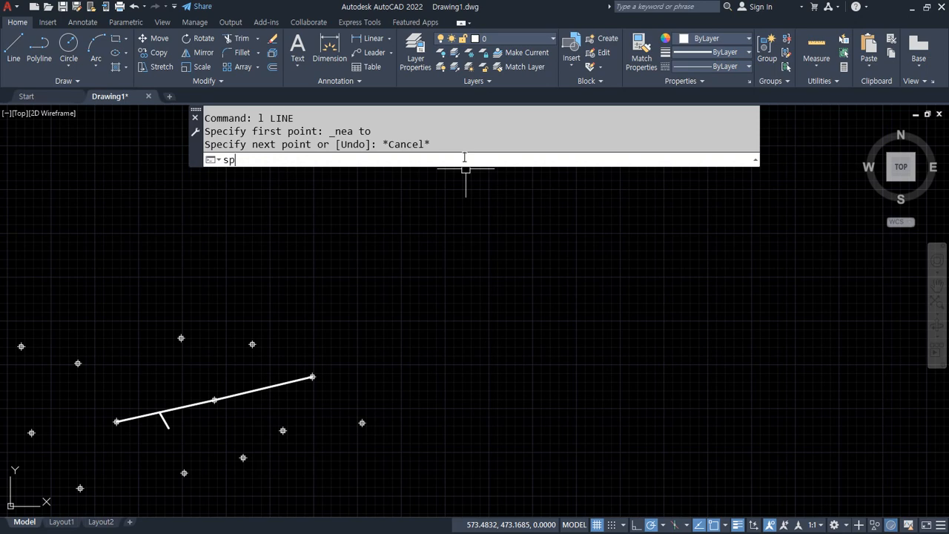
{"action": "type", "text": "l"}
{"action": "key", "text": "Return"}
{"action": "left_click", "coordinate": [430, 159]}
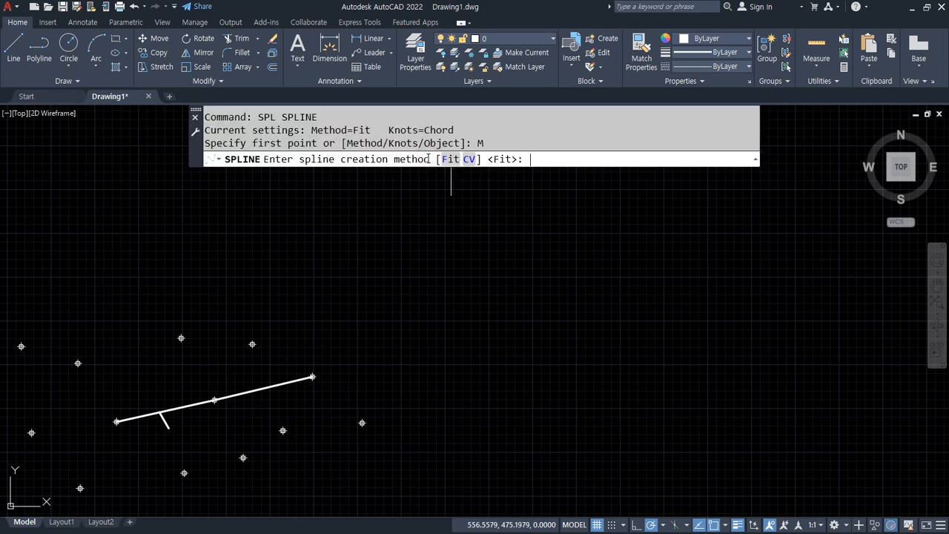
{"action": "left_click", "coordinate": [470, 160]}
{"action": "left_click", "coordinate": [556, 304]}
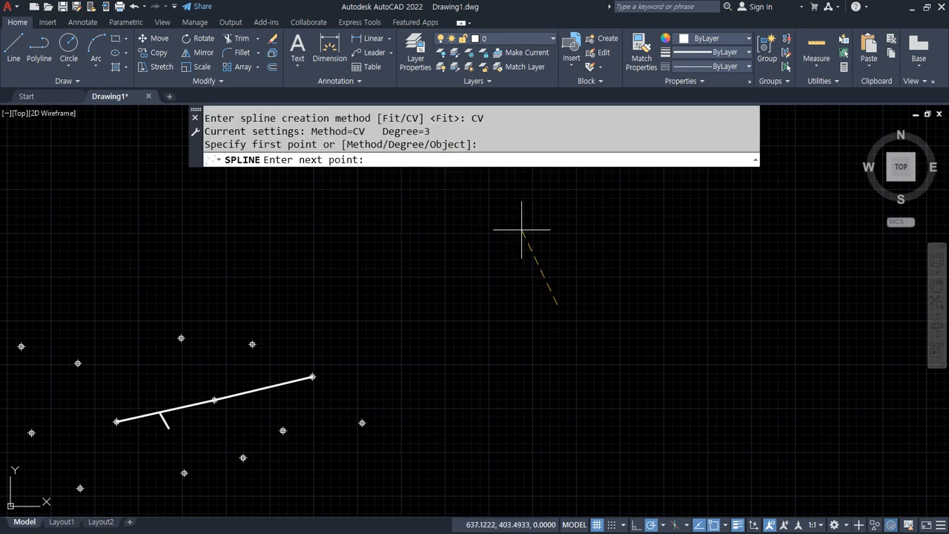
Step: Place the spline's control vertices around a large upper wing loop that comes back near the start point
{"action": "left_click", "coordinate": [500, 206]}
{"action": "left_click", "coordinate": [448, 235]}
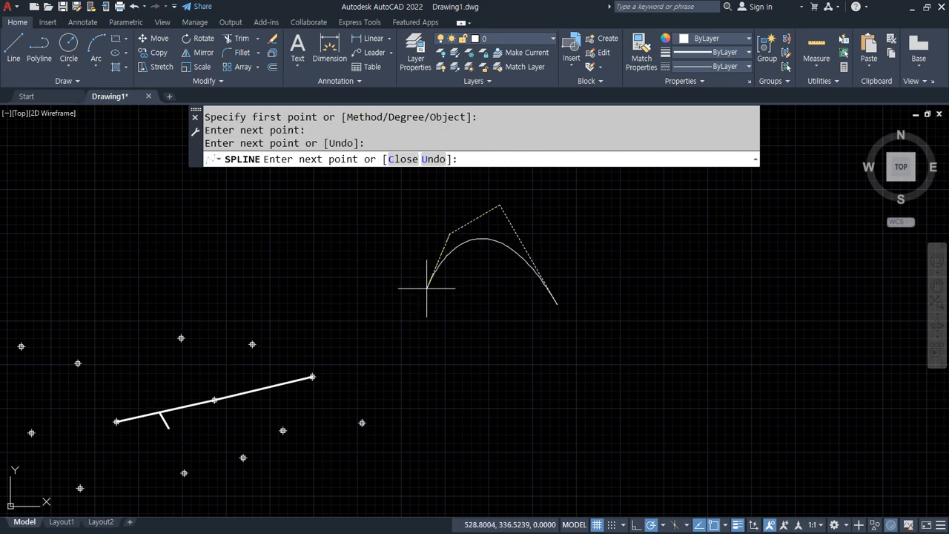
{"action": "left_click", "coordinate": [427, 288]}
{"action": "left_click", "coordinate": [464, 324]}
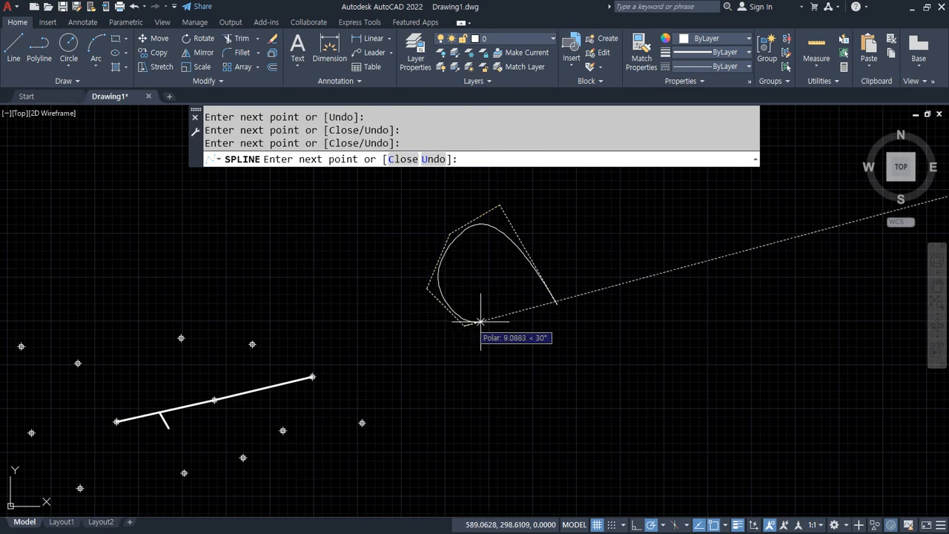
{"action": "left_click", "coordinate": [543, 314]}
{"action": "scroll", "coordinate": [534, 317], "scroll_direction": "up", "scroll_amount": 5}
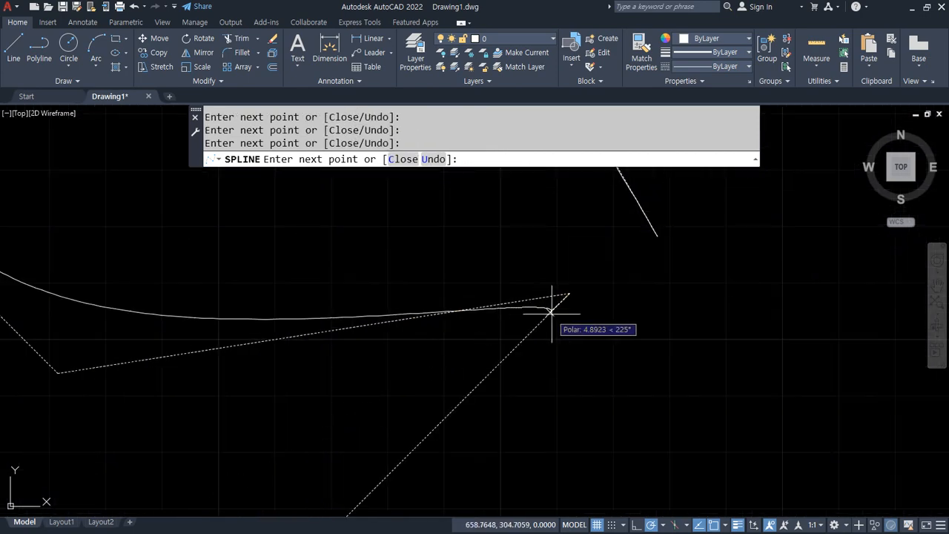
{"action": "left_click", "coordinate": [615, 282]}
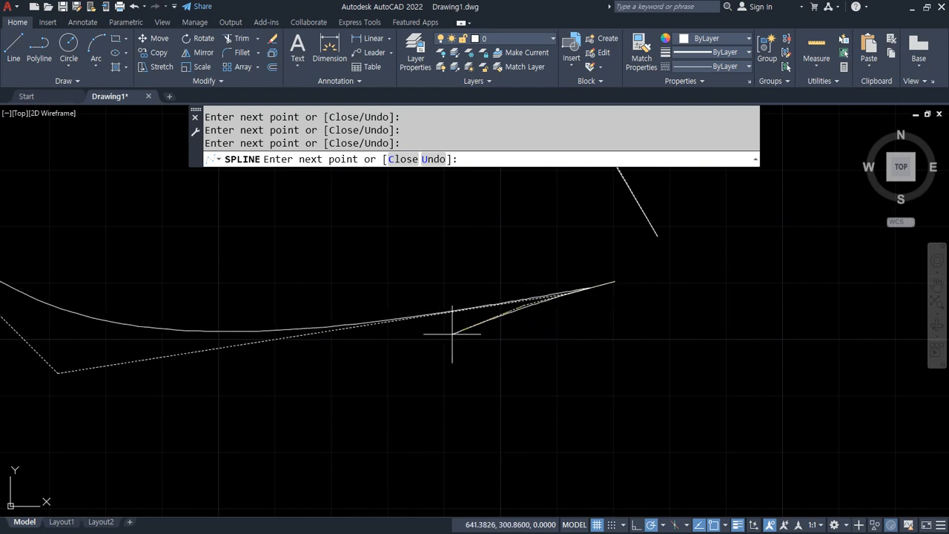
Step: Continue the spline with a smaller lower wing loop beneath the upper wing, returning close to the body side
{"action": "scroll", "coordinate": [378, 430], "scroll_direction": "down", "scroll_amount": 3}
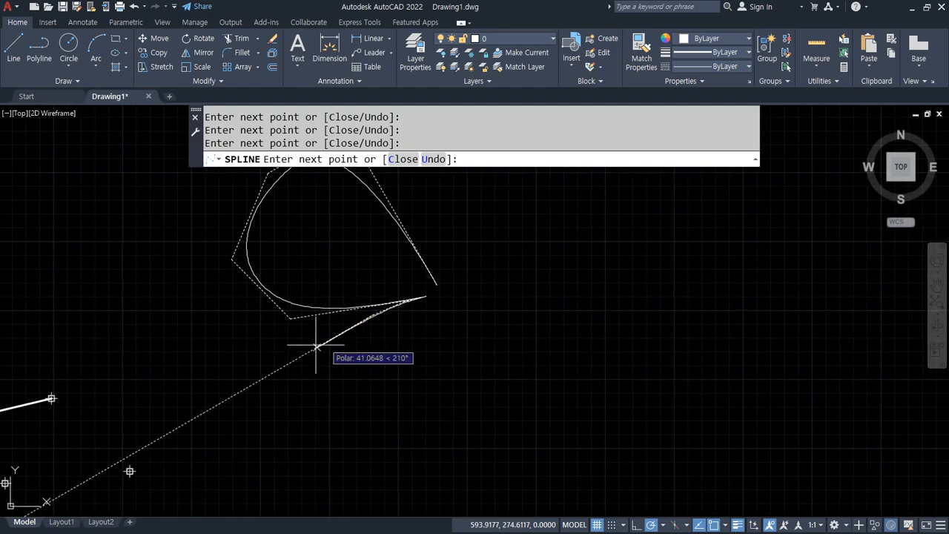
{"action": "left_click", "coordinate": [334, 355]}
{"action": "left_click", "coordinate": [352, 427]}
{"action": "left_click", "coordinate": [405, 407]}
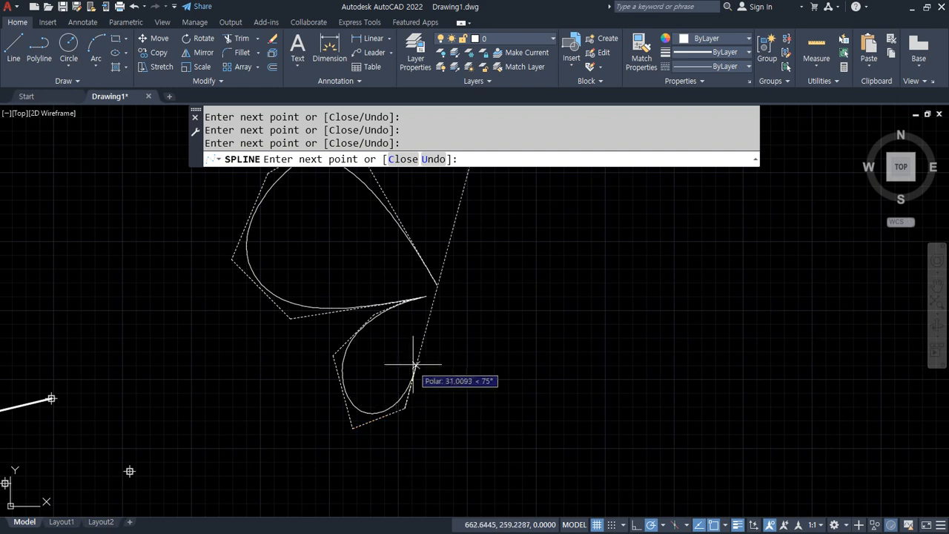
{"action": "left_click", "coordinate": [430, 316]}
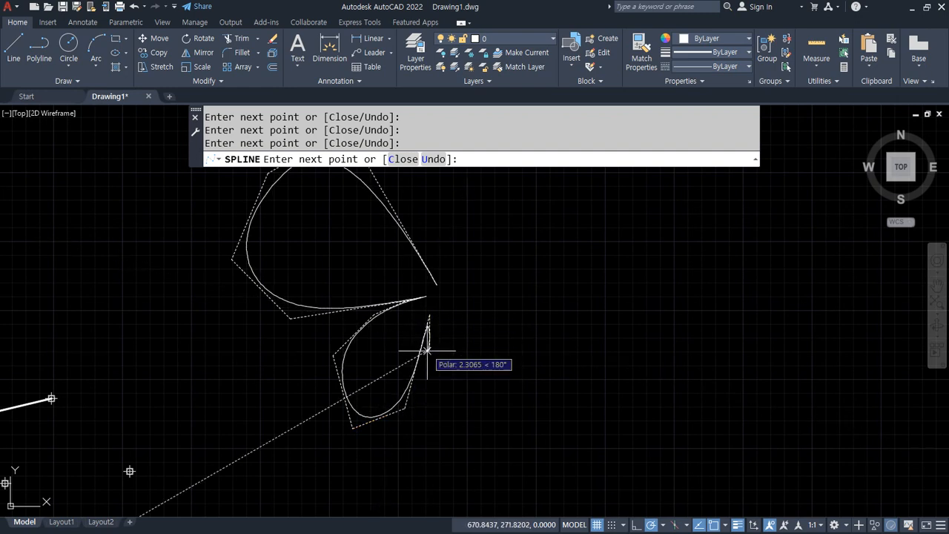
Step: Extend the spline into a long narrow tail below the wings and back up, and close it at its start point
{"action": "middle_click_drag", "start_coordinate": [398, 438], "coordinate": [399, 358]}
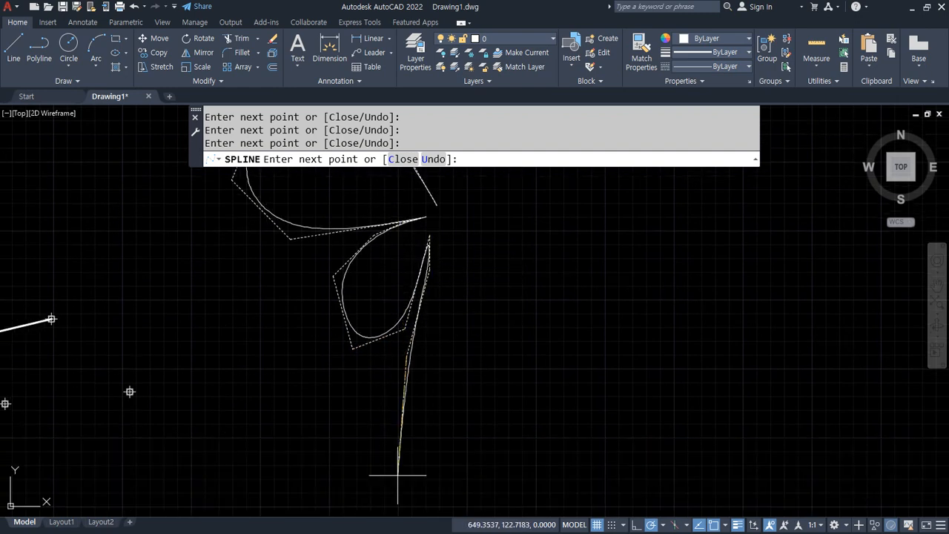
{"action": "left_click", "coordinate": [421, 482]}
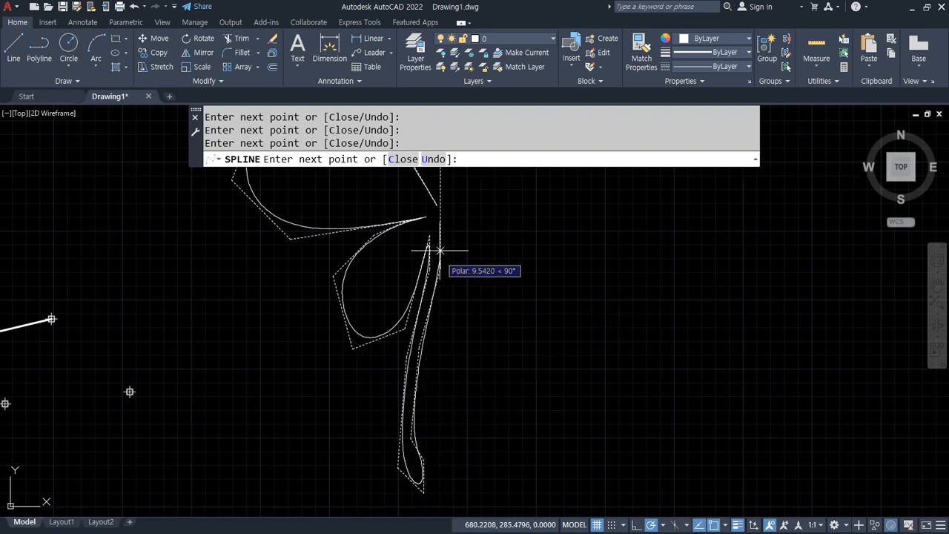
{"action": "type", "text": "c"}
{"action": "key", "text": "Return"}
{"action": "scroll", "coordinate": [468, 318], "scroll_direction": "up", "scroll_amount": 3}
{"action": "scroll", "coordinate": [447, 388], "scroll_direction": "down", "scroll_amount": 3}
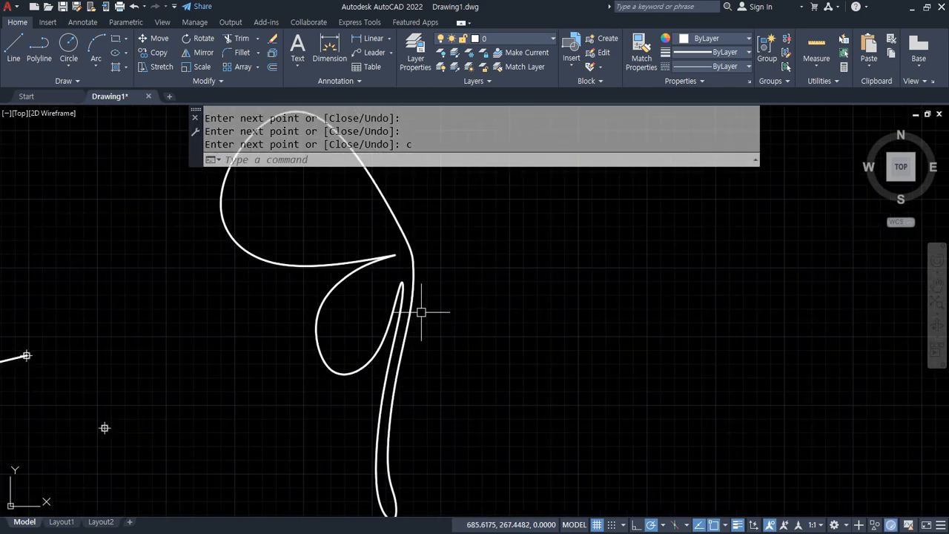
Step: Stretch the spline's start control vertex straight upward to round the inner edge of the upper wing
{"action": "left_click", "coordinate": [390, 310]}
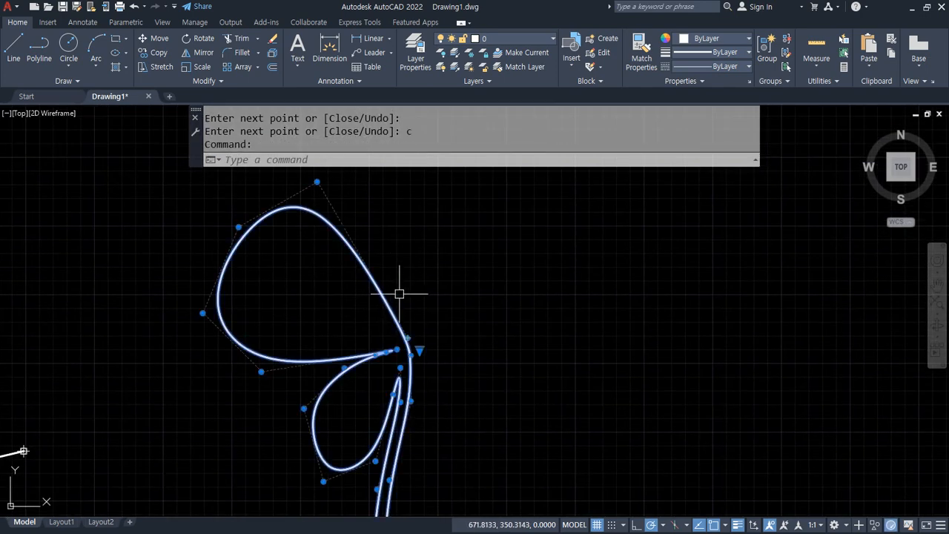
{"action": "left_click", "coordinate": [407, 335]}
{"action": "left_click", "coordinate": [407, 266]}
{"action": "key", "text": "Escape"}
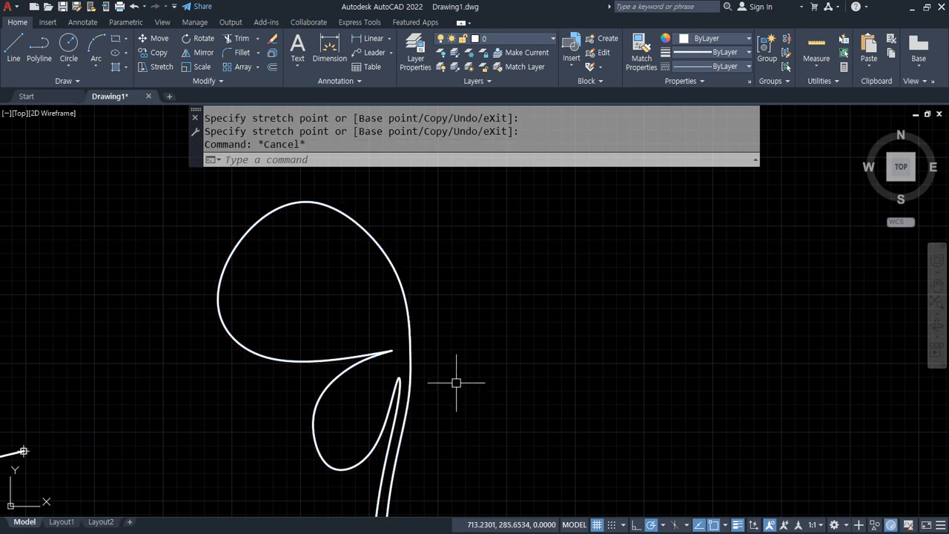
Step: Draw a vertical line about 168 units long beside the body side of the wing spline
{"action": "type", "text": "l"}
{"action": "key", "text": "Return"}
{"action": "left_click", "coordinate": [436, 240]}
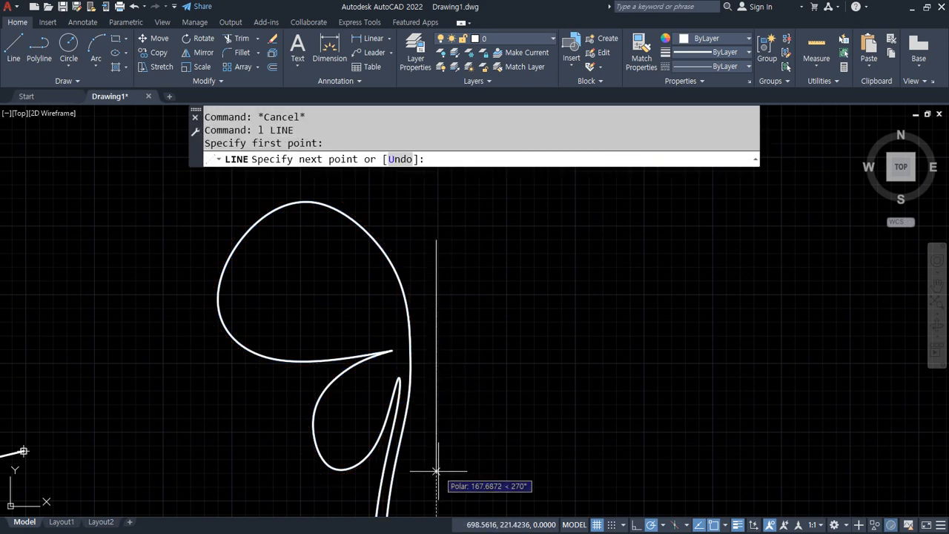
{"action": "key", "text": "Return"}
Step: Move the vertical line about 8.5 units at 195° towards the wing spline
{"action": "type", "text": "m"}
{"action": "key", "text": "Return"}
{"action": "left_click", "coordinate": [438, 440]}
{"action": "key", "text": "Return"}
{"action": "left_click", "coordinate": [547, 388]}
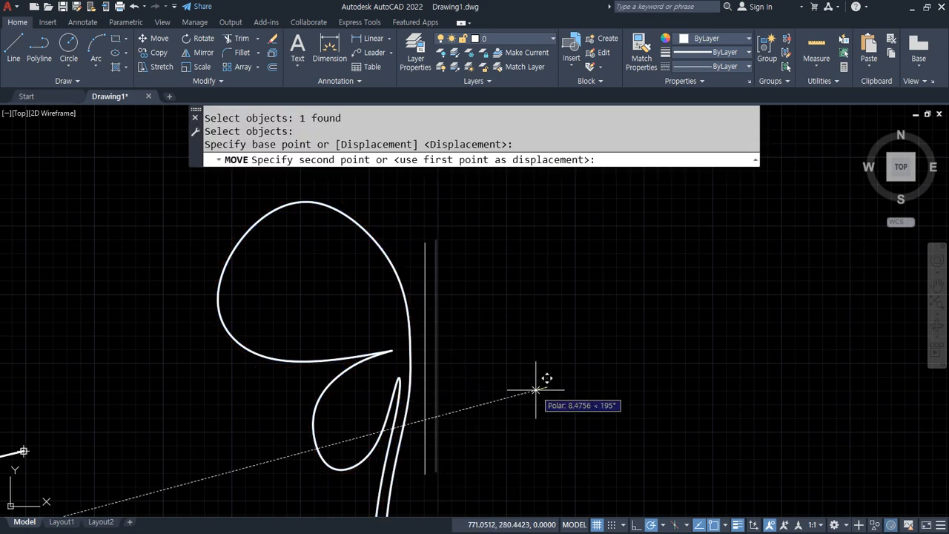
{"action": "left_click", "coordinate": [536, 389]}
{"action": "scroll", "coordinate": [407, 367], "scroll_direction": "up", "scroll_amount": 1}
{"action": "left_click_drag", "start_coordinate": [435, 201], "coordinate": [448, 440]}
{"action": "key", "text": "Escape"}
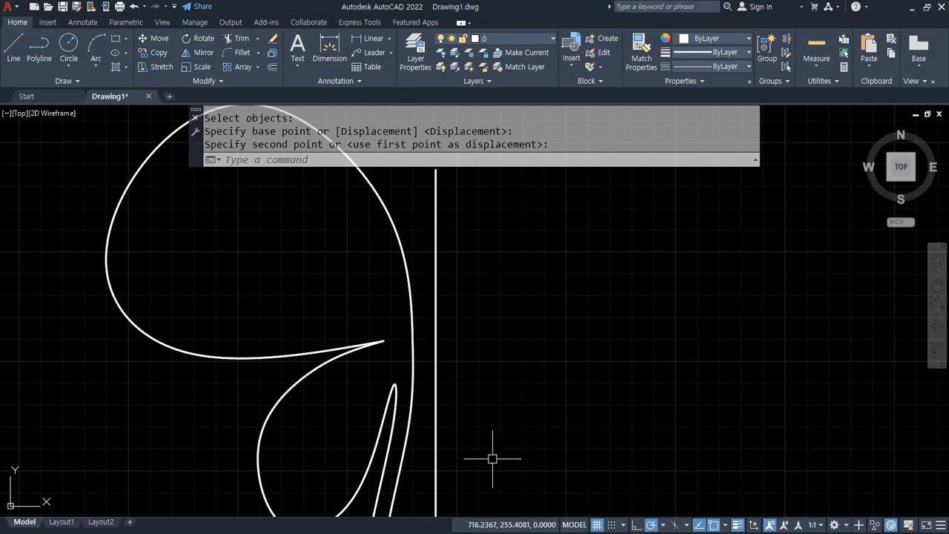
Step: Draw an upright ellipse with both axis endpoints on the vertical line using the Nearest snap, widened to the wing spline's edge
{"action": "type", "text": "el"}
{"action": "key", "text": "Return"}
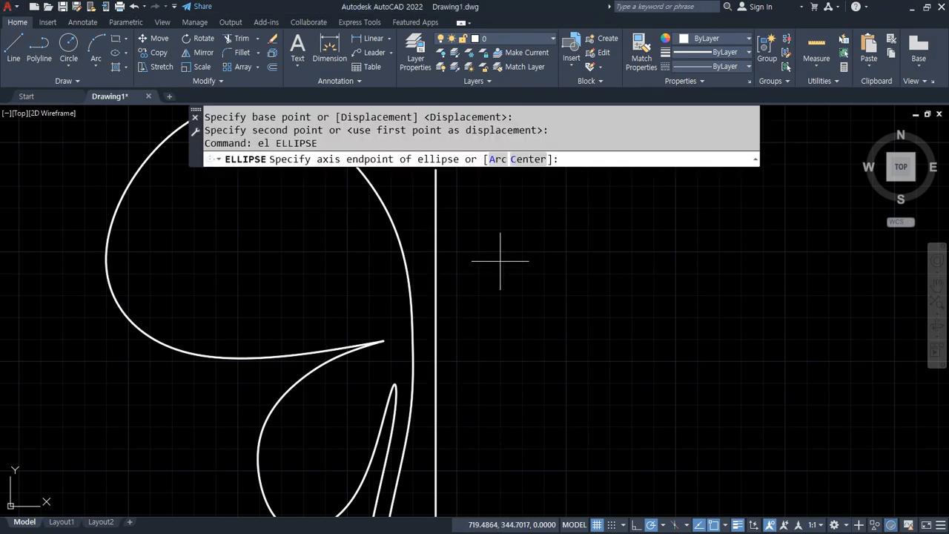
{"action": "right_click", "coordinate": [519, 229], "text": "shift"}
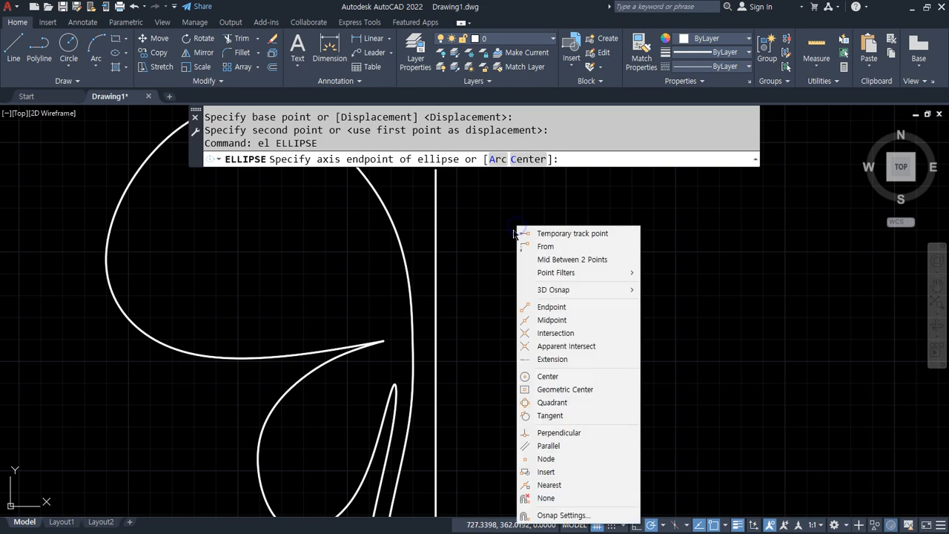
{"action": "left_click", "coordinate": [569, 482]}
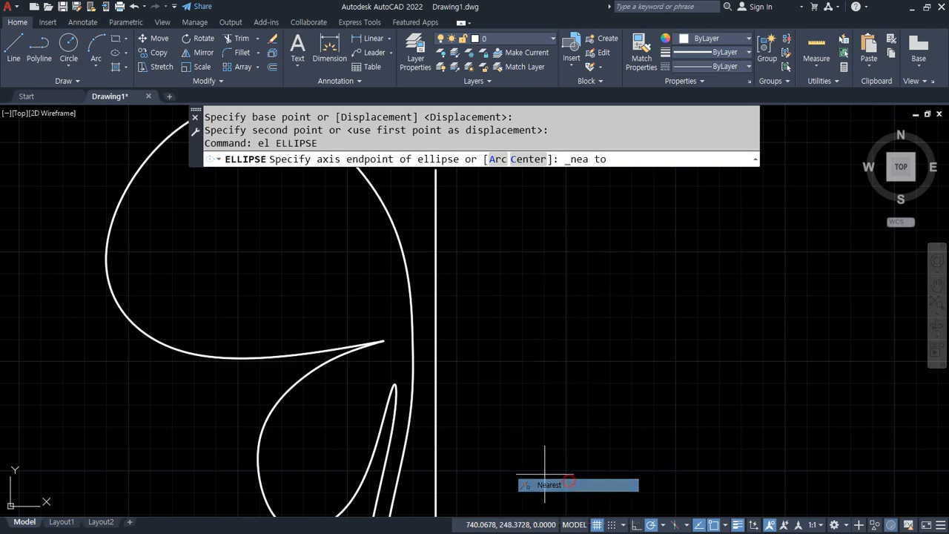
{"action": "left_click", "coordinate": [436, 291]}
{"action": "right_click", "coordinate": [537, 318], "text": "shift"}
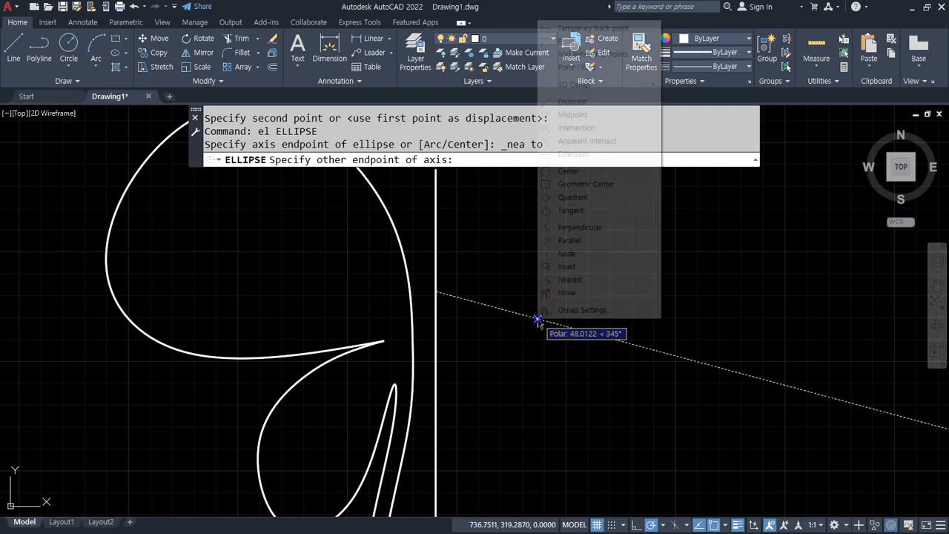
{"action": "left_click", "coordinate": [599, 279]}
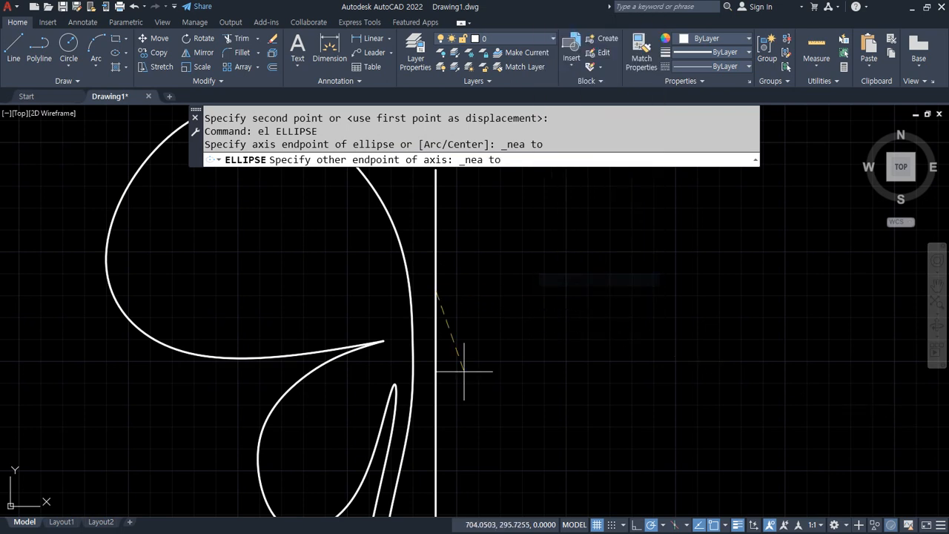
{"action": "left_click", "coordinate": [436, 410]}
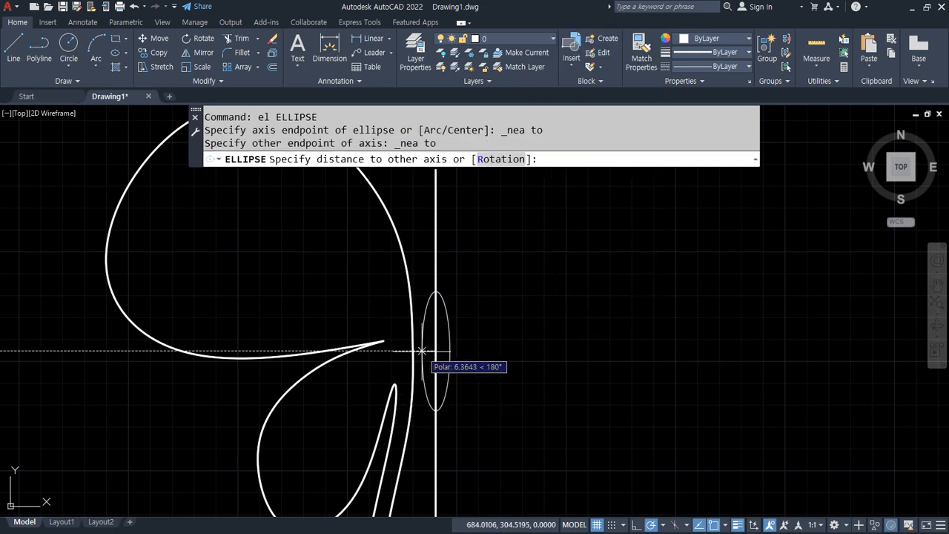
{"action": "left_click", "coordinate": [413, 351]}
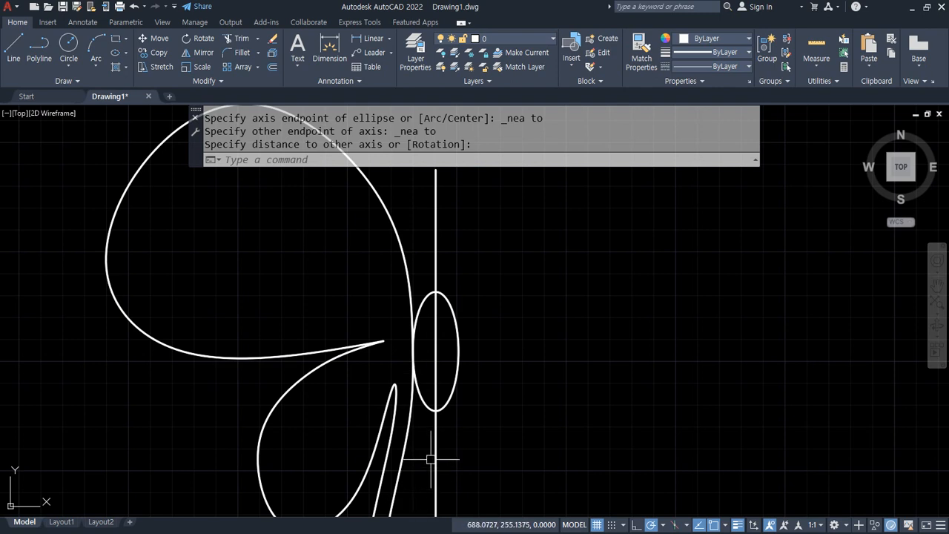
Step: Mirror the wing spline about the vertical line through the ellipse, keeping the original
{"action": "type", "text": "mi"}
{"action": "key", "text": "Return"}
{"action": "left_click", "coordinate": [410, 319]}
{"action": "key", "text": "Return"}
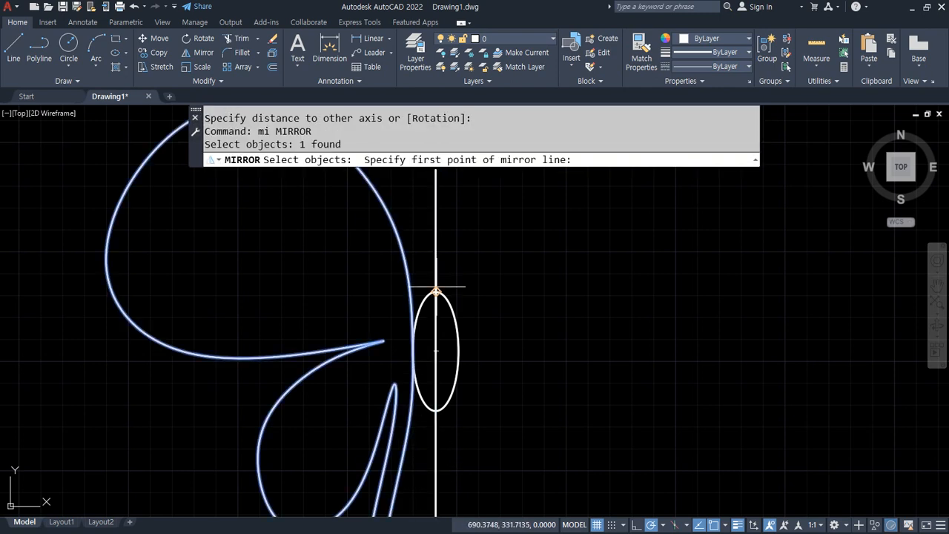
{"action": "left_click", "coordinate": [437, 291]}
{"action": "left_click", "coordinate": [436, 349]}
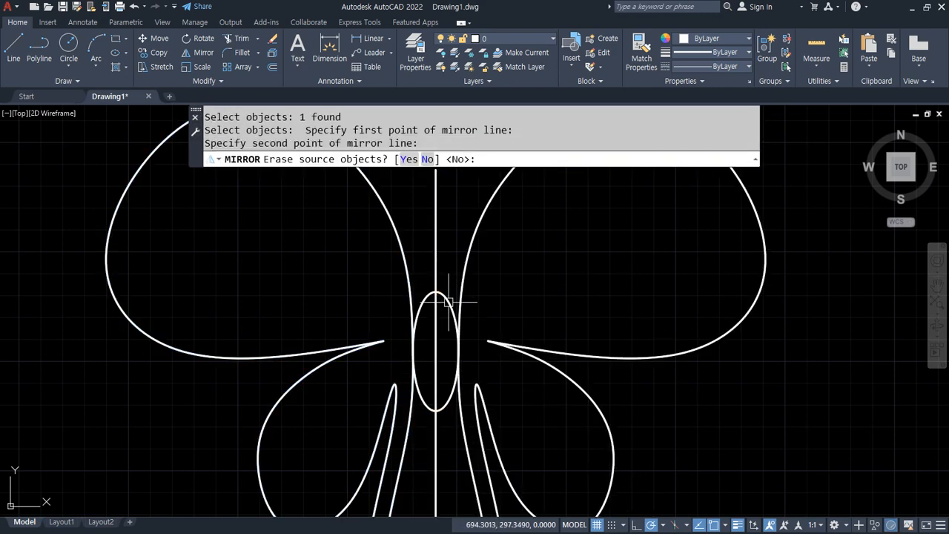
{"action": "key", "text": "Return"}
Step: Draw the head circle centred on the vertical line with the Nearest snap, its radius reaching the ellipse's top quadrant
{"action": "type", "text": "c"}
{"action": "key", "text": "Return"}
{"action": "right_click", "coordinate": [553, 228], "text": "shift"}
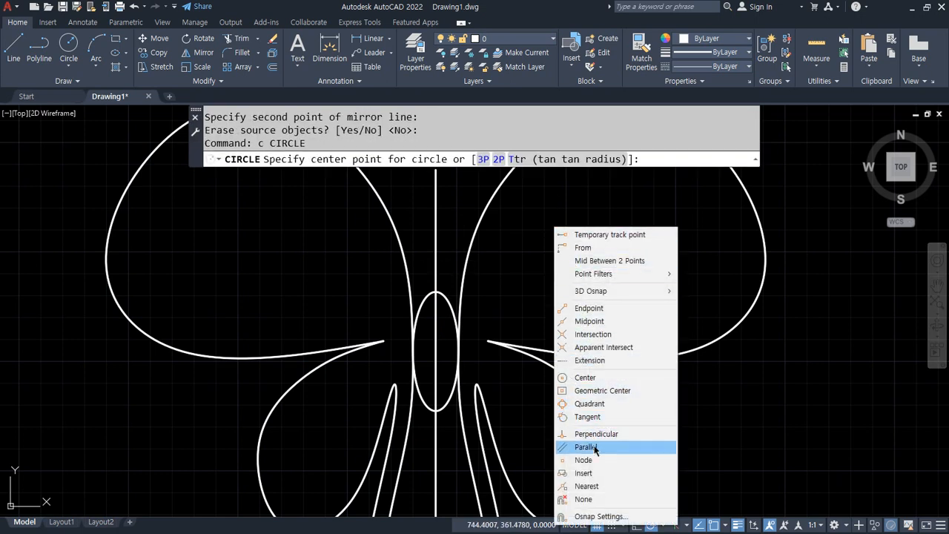
{"action": "left_click", "coordinate": [586, 486]}
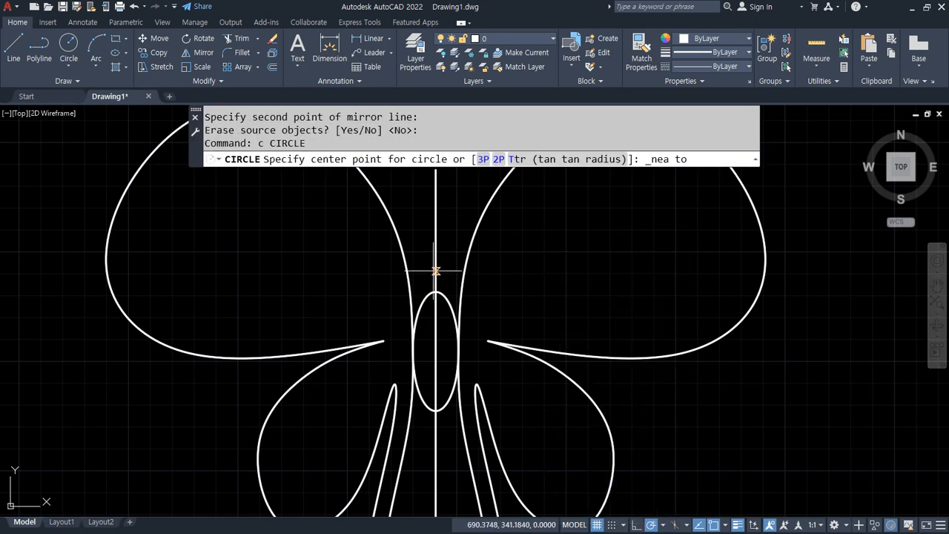
{"action": "left_click", "coordinate": [436, 272]}
{"action": "left_click", "coordinate": [436, 292]}
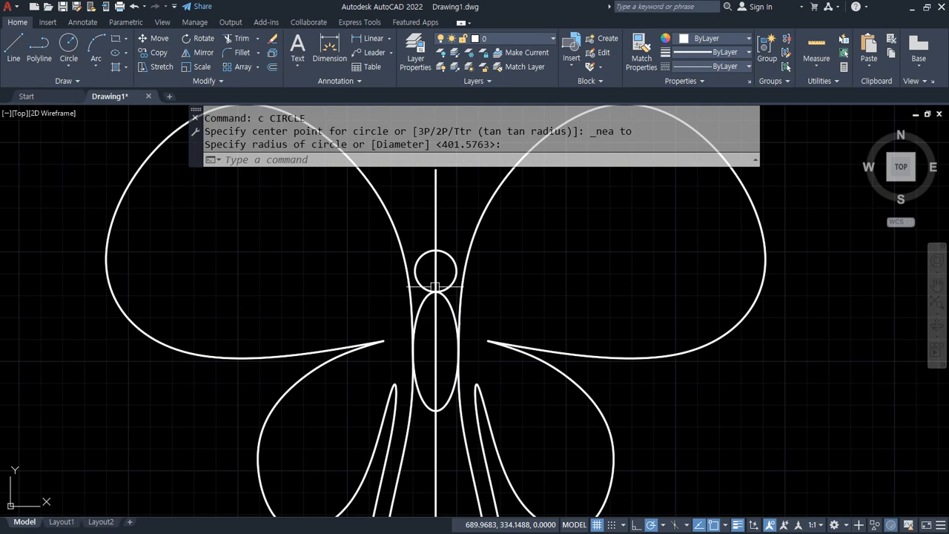
Step: Erase the vertical construction line running through the butterfly's body
{"action": "left_click", "coordinate": [438, 211]}
{"action": "type", "text": "e"}
{"action": "key", "text": "Return"}
{"action": "scroll", "coordinate": [441, 265], "scroll_direction": "down", "scroll_amount": 4}
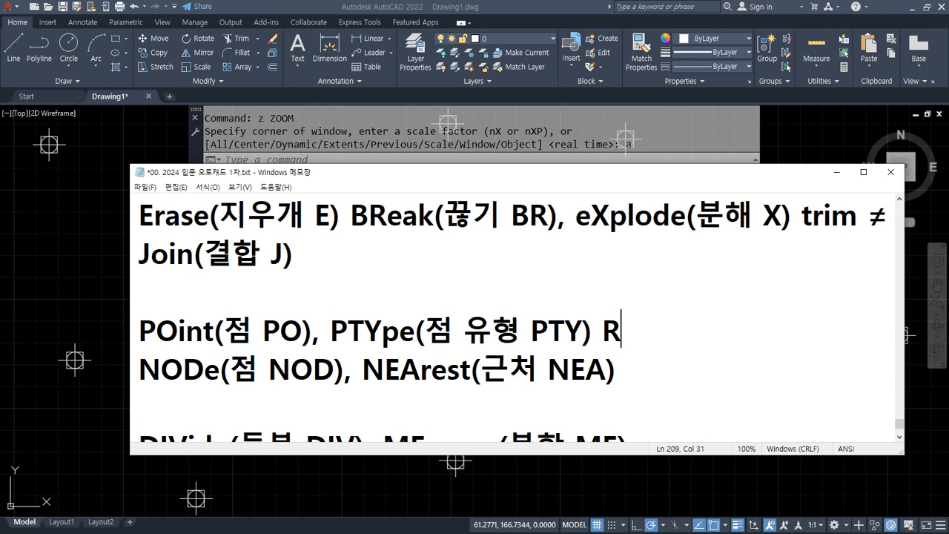
Step: Complete the note after the PTYpe entry as "REgen(화면재생성 RE)"
{"action": "type", "text": "Egen"}
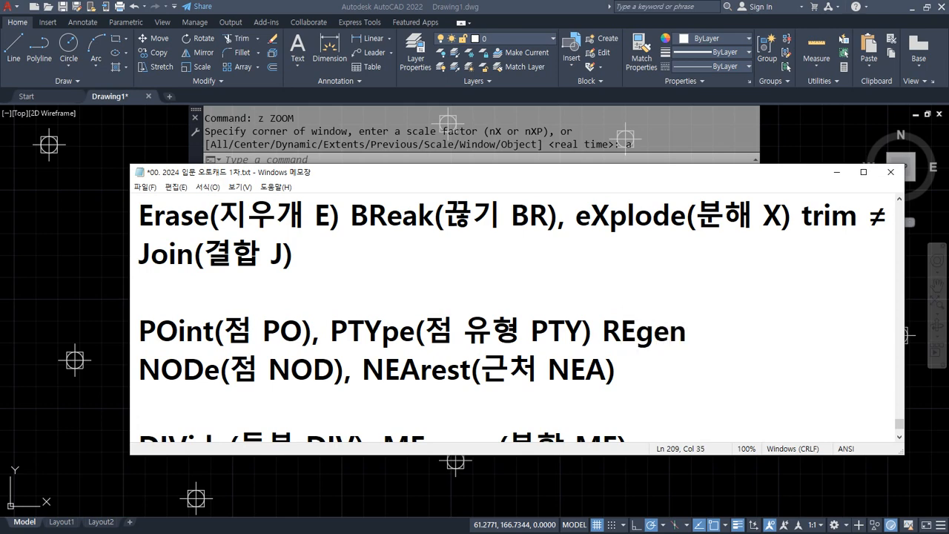
{"action": "type", "text": "(홤면"}
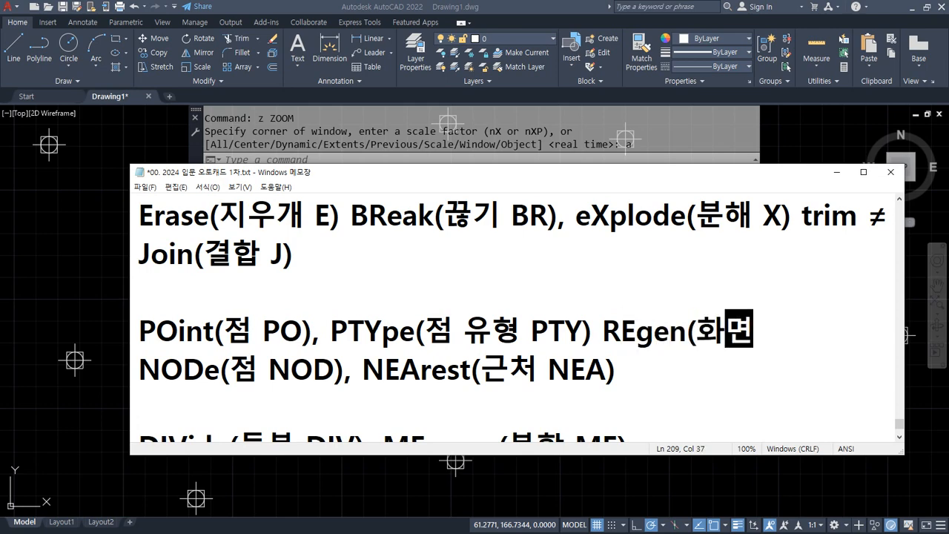
{"action": "type", "text": "재생성 RE)"}
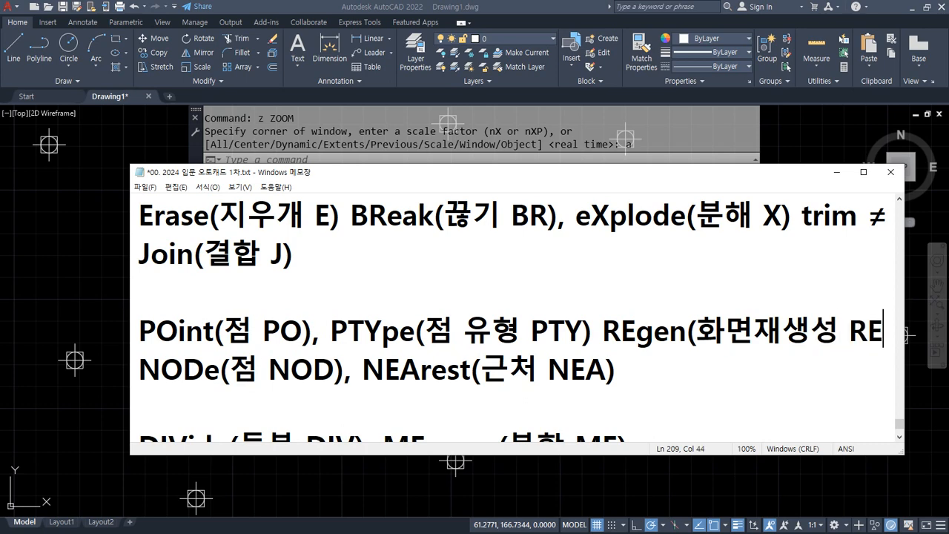
Step: Move the "REgen(화면재생성 RE)" note onto its own line below the POint and PTYpe entries
{"action": "key", "text": "Left"}
{"action": "key", "text": "Left"}
{"action": "key", "text": "Left"}
{"action": "key", "text": "Left"}
{"action": "key", "text": "Left"}
{"action": "key", "text": "Left"}
{"action": "key", "text": "Left"}
{"action": "key", "text": "Left"}
{"action": "key", "text": "Left"}
{"action": "key", "text": "Left"}
{"action": "key", "text": "Left"}
{"action": "key", "text": "Left"}
{"action": "key", "text": "Left"}
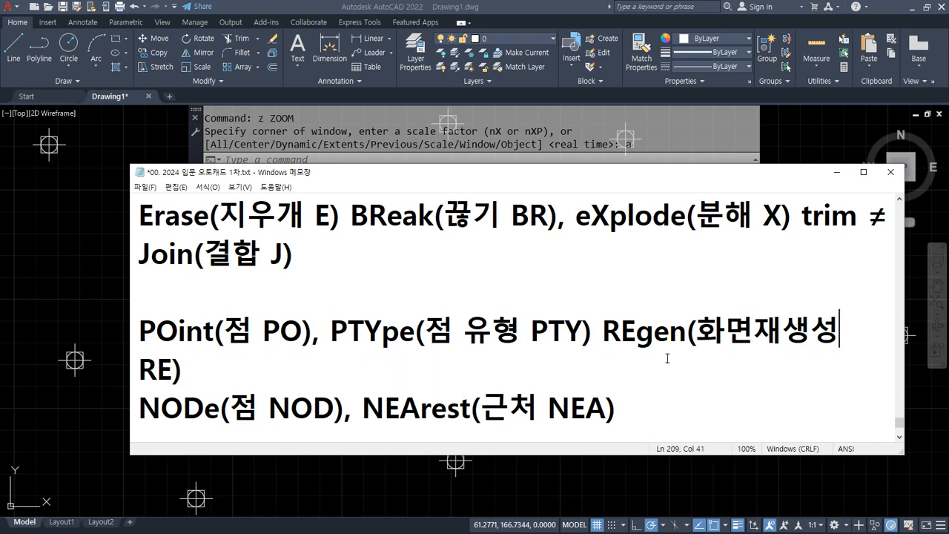
{"action": "key", "text": "Right"}
{"action": "key", "text": "Return"}
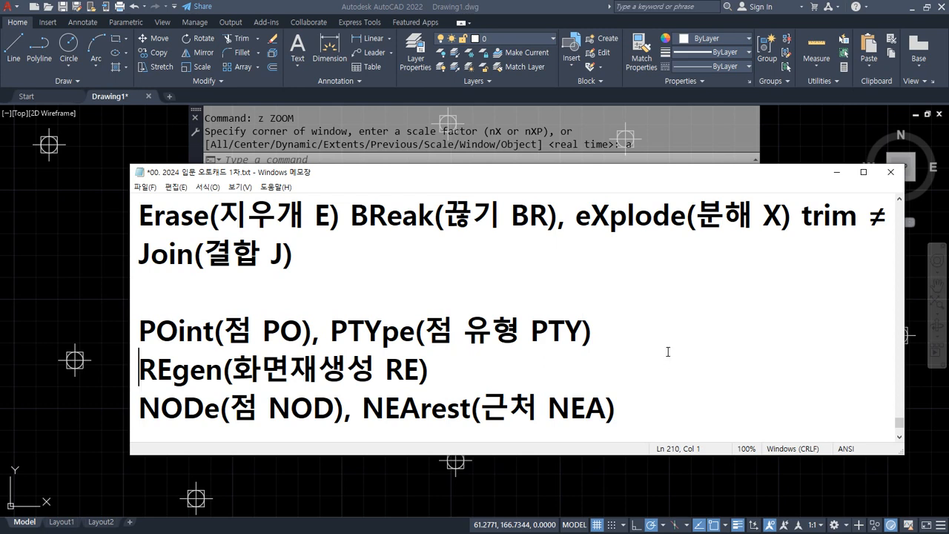
Step: Switch to AutoCAD and regenerate the model with the view close up on the point symbols
{"action": "left_click", "coordinate": [70, 207]}
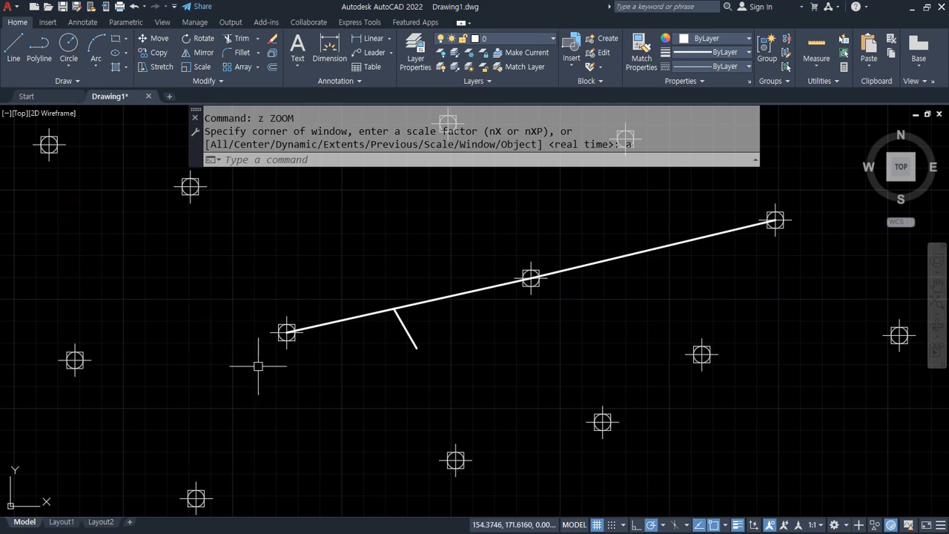
{"action": "scroll", "coordinate": [286, 338], "scroll_direction": "up", "scroll_amount": 5}
{"action": "scroll", "coordinate": [376, 395], "scroll_direction": "up", "scroll_amount": 4}
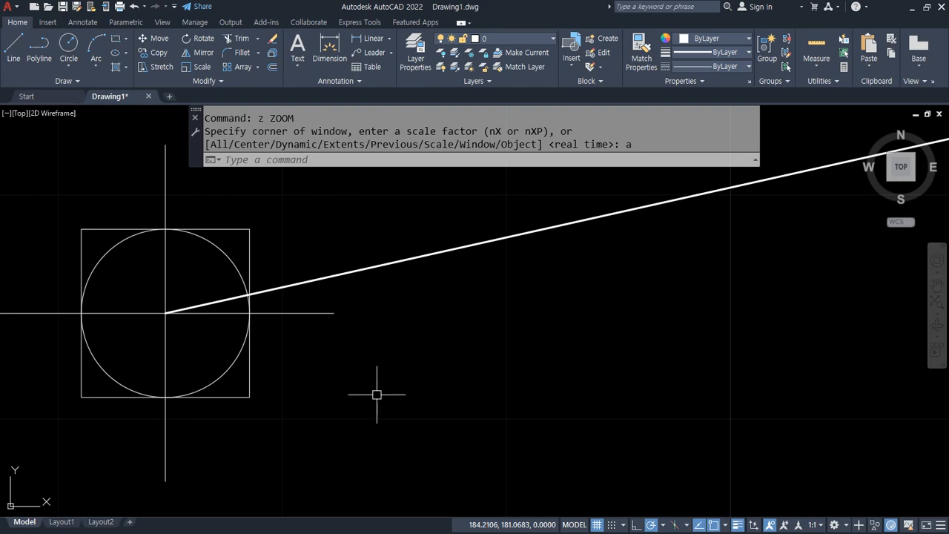
{"action": "scroll", "coordinate": [376, 395], "scroll_direction": "down", "scroll_amount": 9}
{"action": "scroll", "coordinate": [514, 432], "scroll_direction": "down", "scroll_amount": 2}
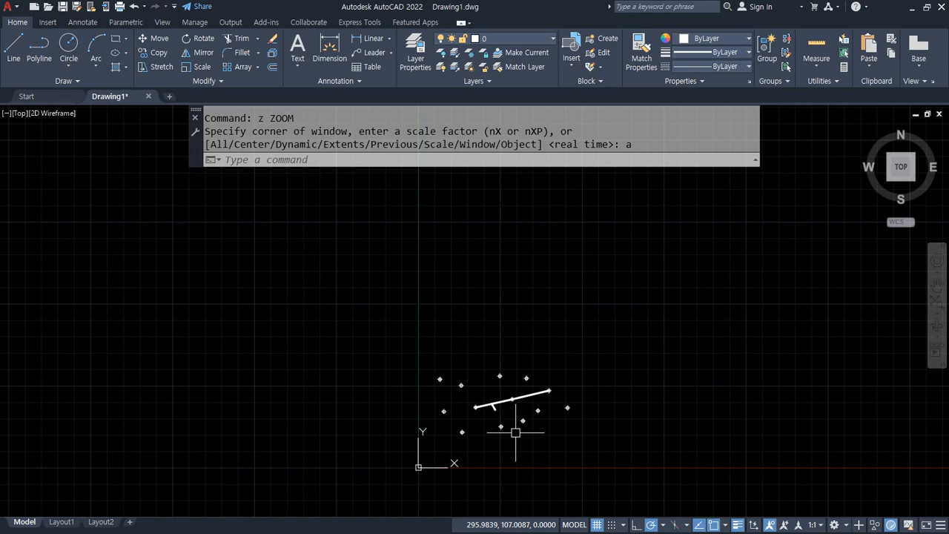
{"action": "scroll", "coordinate": [516, 433], "scroll_direction": "up", "scroll_amount": 10}
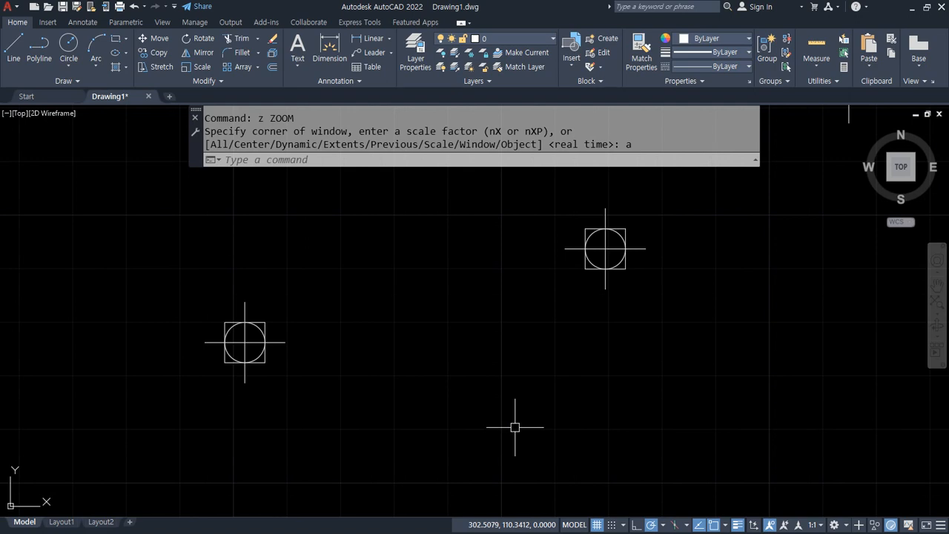
{"action": "type", "text": "re"}
{"action": "key", "text": "Return"}
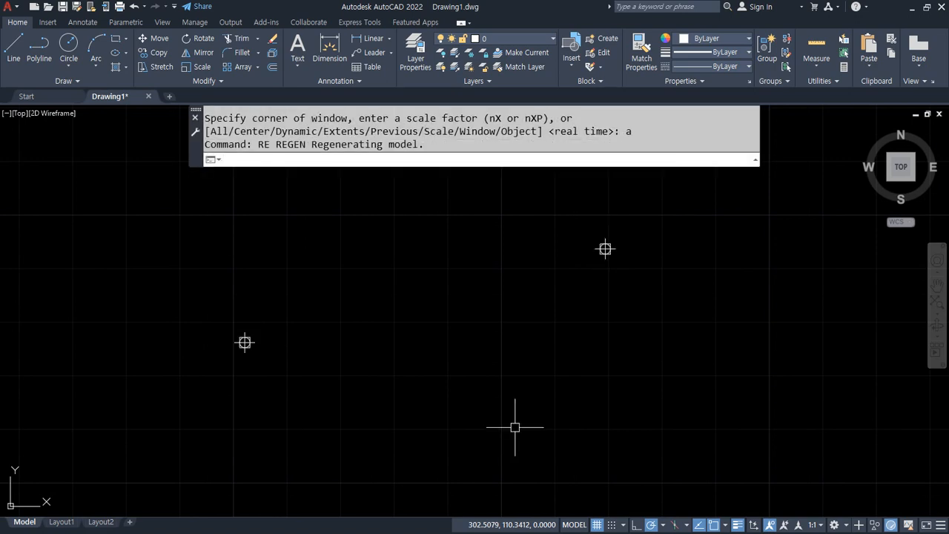
Step: Regenerate the model again with all the points and the line in view
{"action": "scroll", "coordinate": [516, 427], "scroll_direction": "down", "scroll_amount": 6}
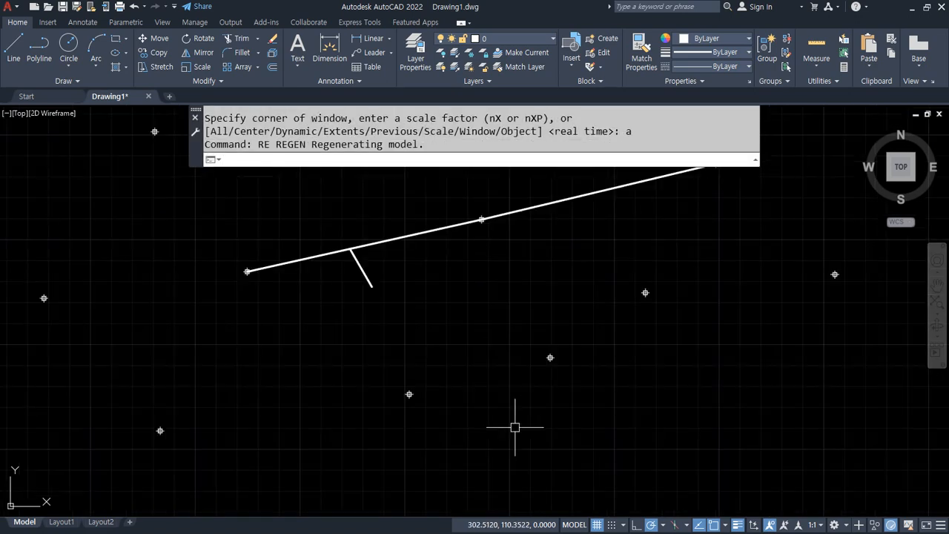
{"action": "scroll", "coordinate": [515, 428], "scroll_direction": "down", "scroll_amount": 2}
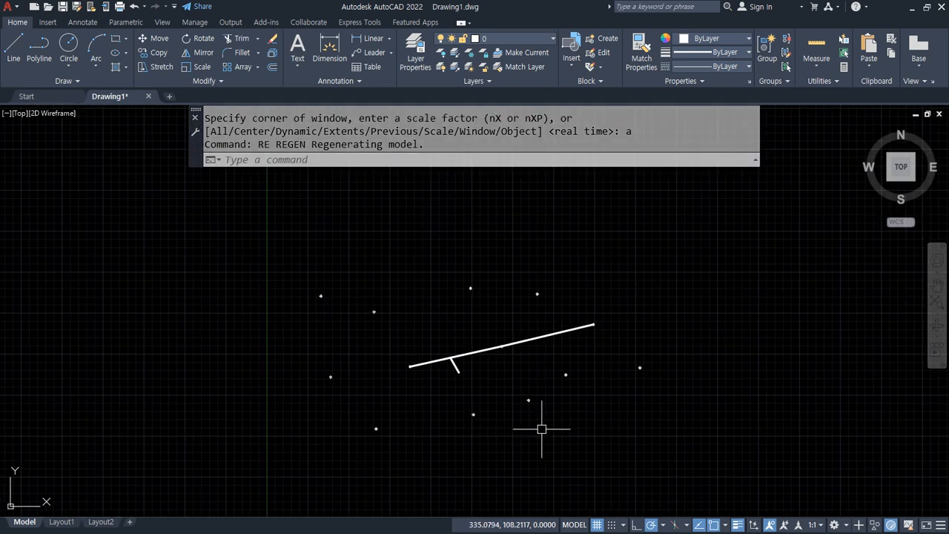
{"action": "type", "text": "re"}
{"action": "key", "text": "Return"}
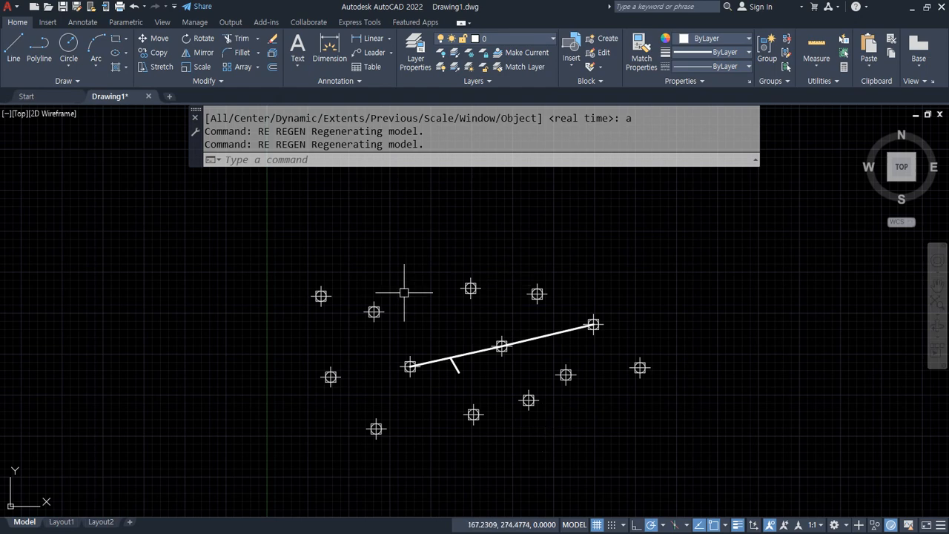
Step: Switch to Notepad and add the line "명령 - CPU - 화면 - Memory" below the REgen note
{"action": "key", "text": "alt+Tab"}
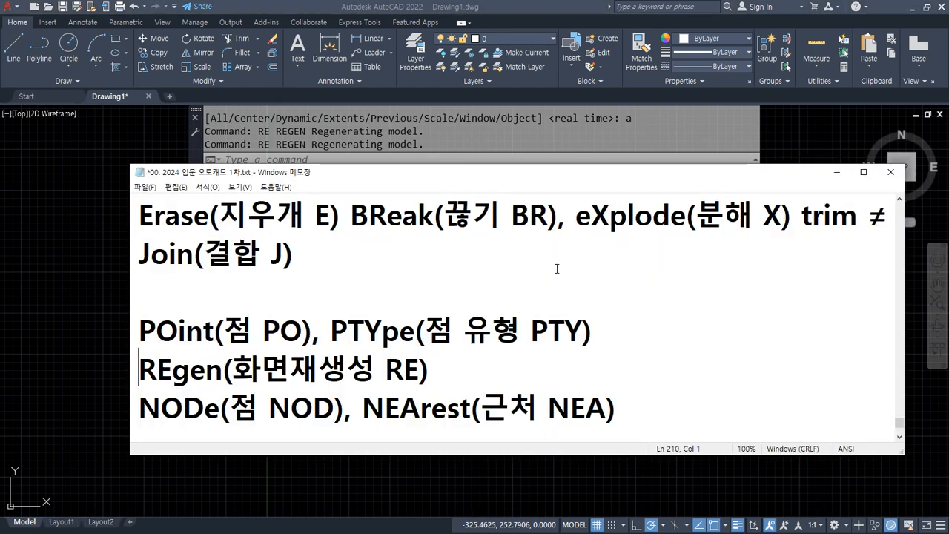
{"action": "left_click", "coordinate": [439, 380]}
{"action": "key", "text": "Return"}
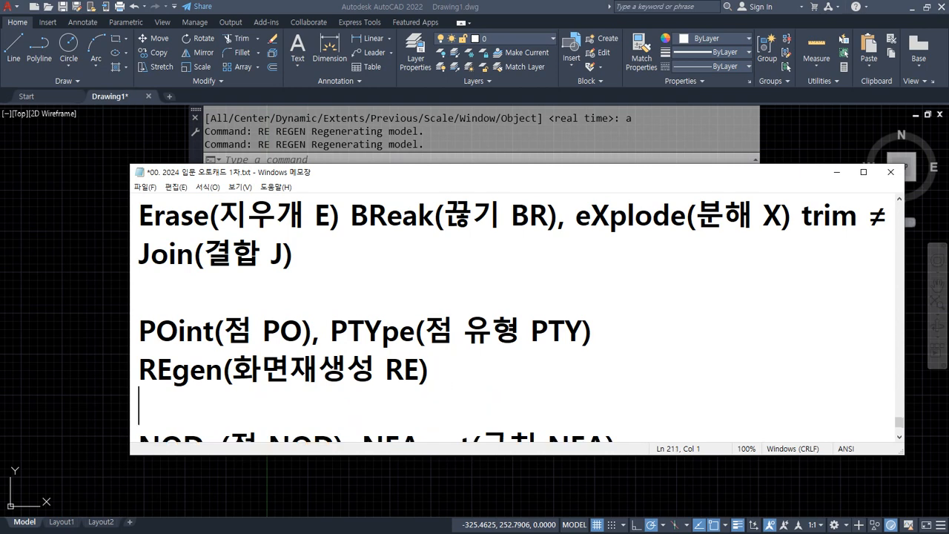
{"action": "type", "text": "명령 -"}
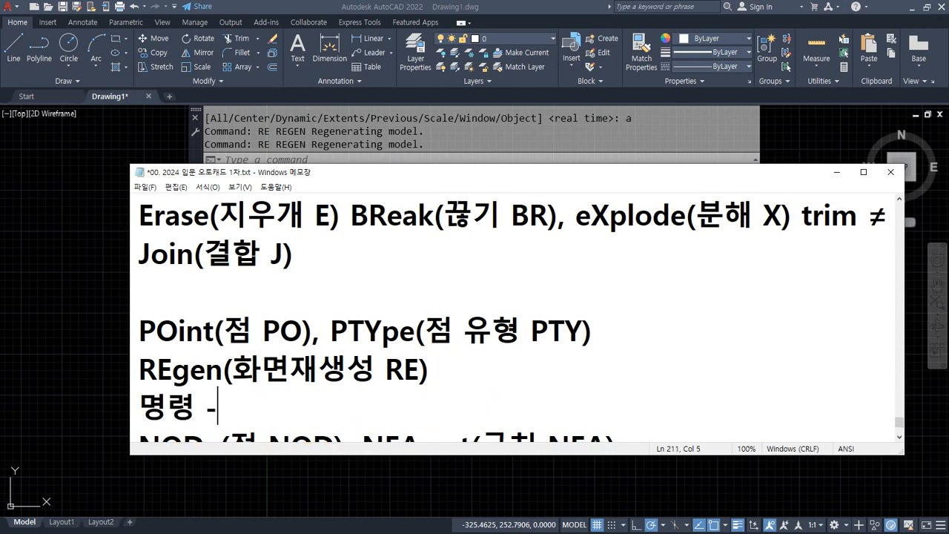
{"action": "type", "text": " CU"}
{"action": "key", "text": "BackSpace"}
{"action": "type", "text": "PU"}
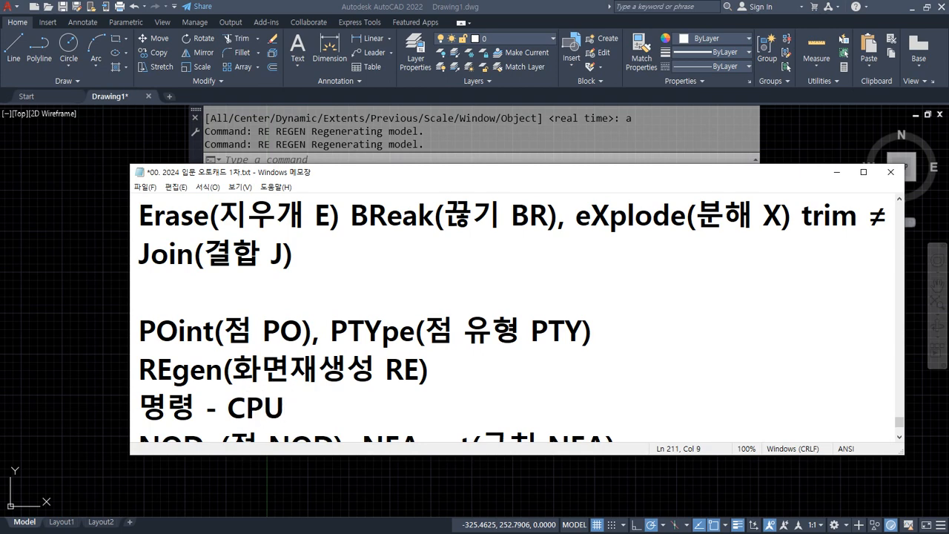
{"action": "type", "text": " - 화면"}
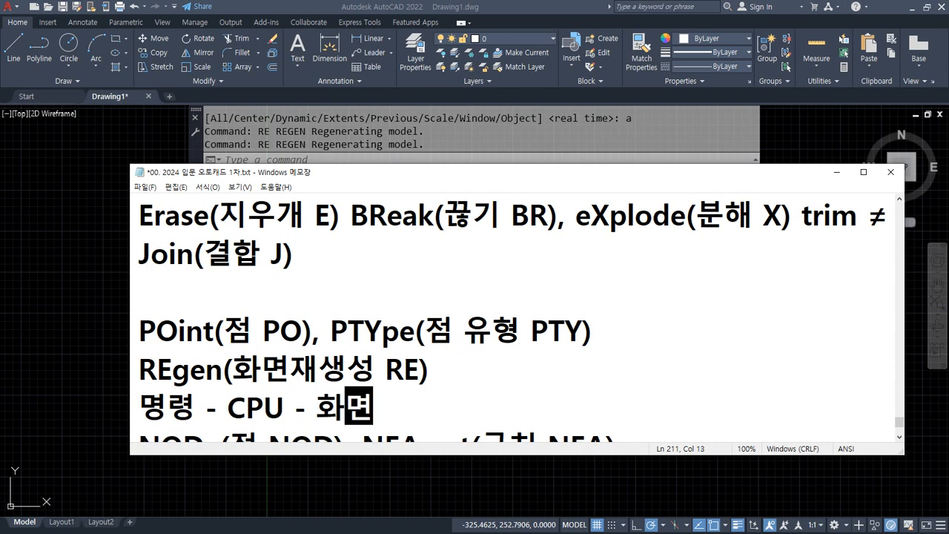
{"action": "type", "text": " - "}
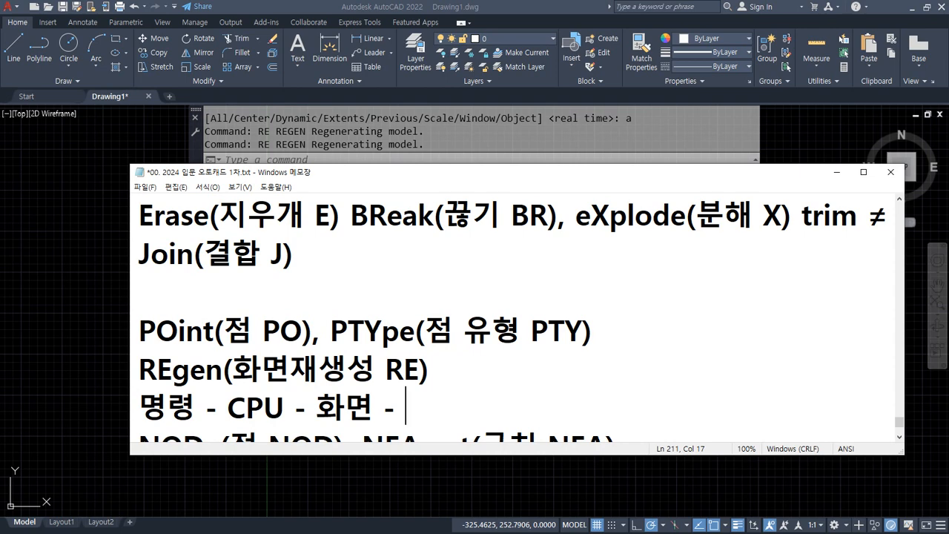
{"action": "type", "text": "Me"}
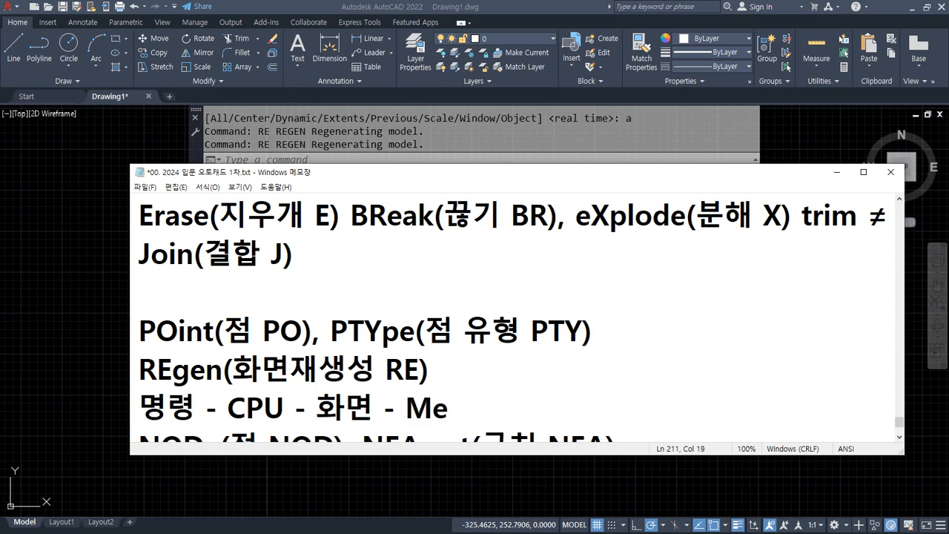
{"action": "type", "text": "mory"}
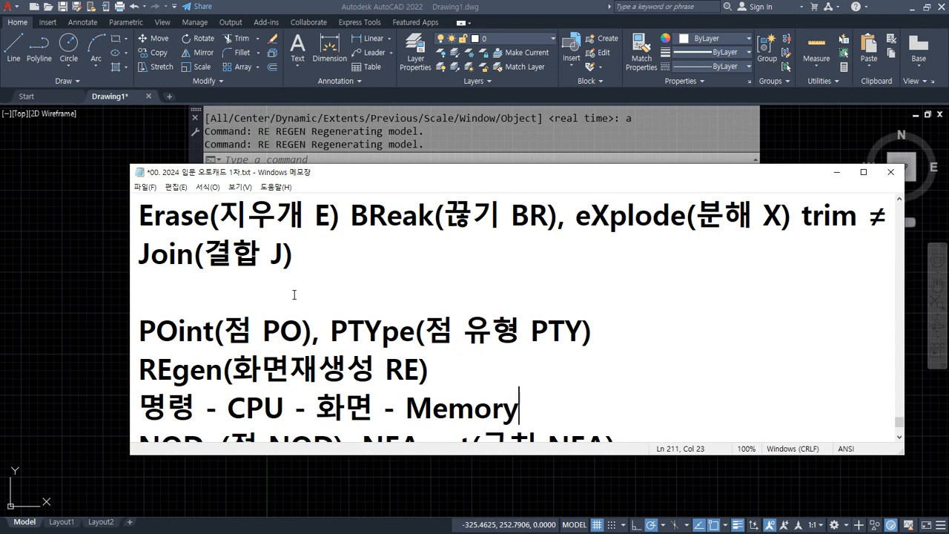
Step: Move "Memory" ahead of "화면" so that the line reads "명령 - CPU - Memory - 화면"
{"action": "double_click", "coordinate": [411, 419]}
{"action": "key", "text": "ctrl+c"}
{"action": "key", "text": "BackSpace"}
{"action": "key", "text": "Left"}
{"action": "key", "text": "Left"}
{"action": "key", "text": "Left"}
{"action": "key", "text": "Left"}
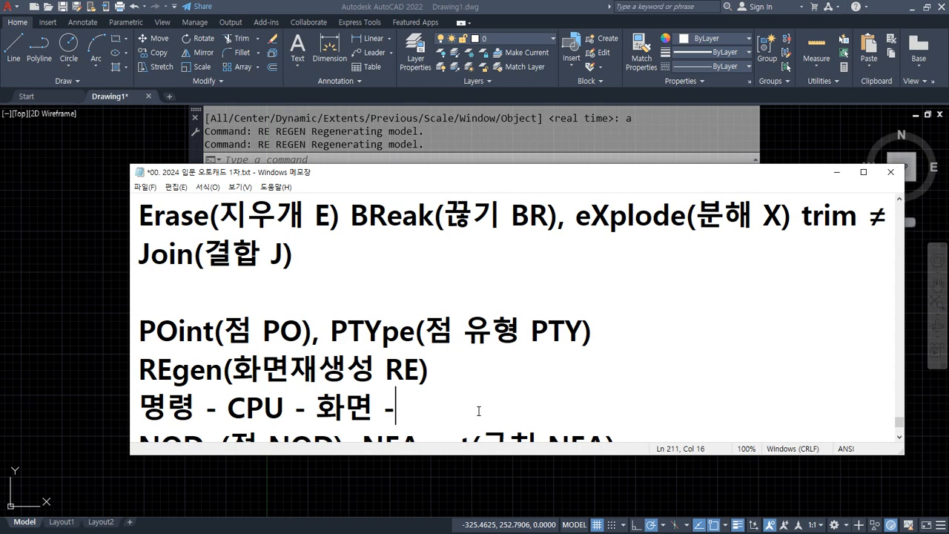
{"action": "key", "text": "Left"}
{"action": "key", "text": "ctrl+v"}
{"action": "type", "text": "-"}
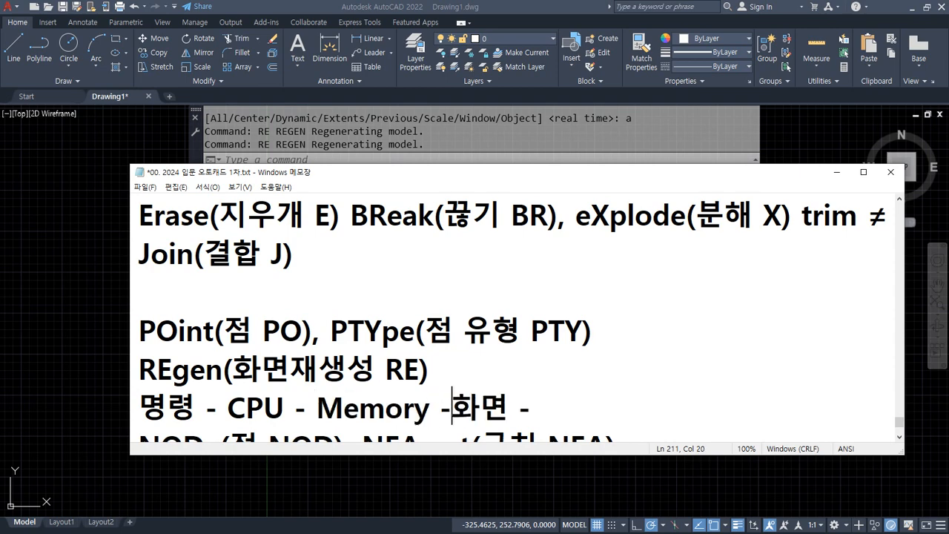
{"action": "key", "text": "End"}
{"action": "key", "text": "BackSpace"}
{"action": "key", "text": "BackSpace"}
{"action": "key", "text": "BackSpace"}
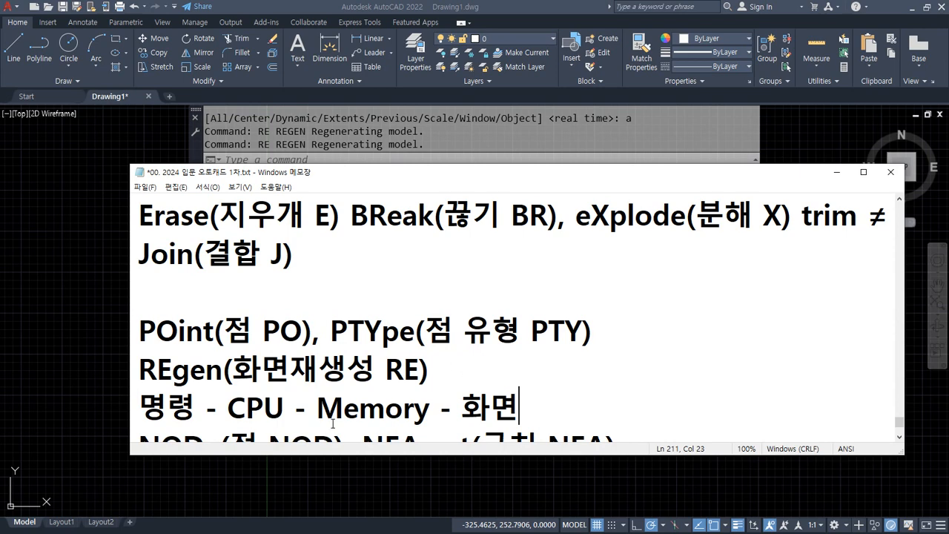
{"action": "left_click_drag", "start_coordinate": [430, 409], "coordinate": [325, 406]}
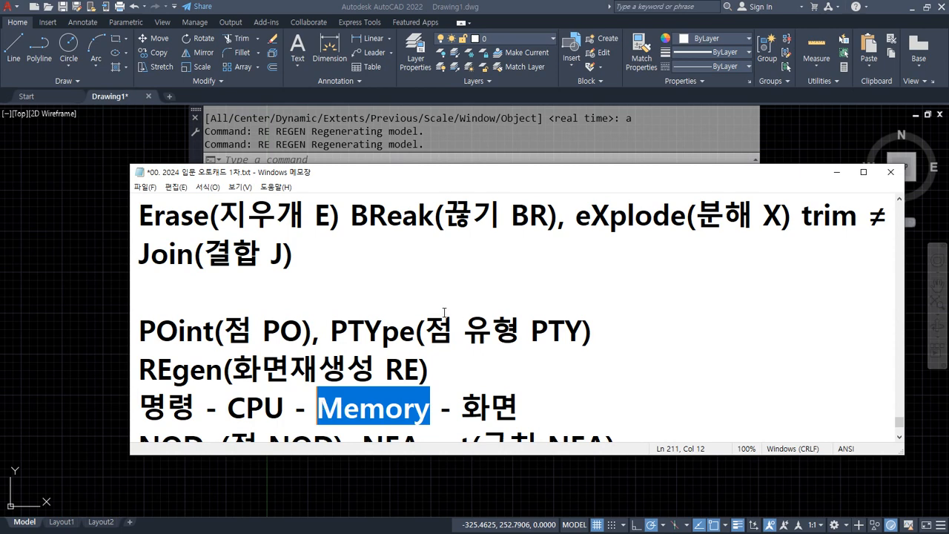
{"action": "left_click", "coordinate": [521, 406]}
{"action": "mouse_move", "coordinate": [437, 428]}
{"action": "left_mouse_down"}
{"action": "mouse_move", "coordinate": [354, 430]}
{"action": "mouse_move", "coordinate": [385, 382]}
{"action": "mouse_move", "coordinate": [422, 440]}
{"action": "mouse_move", "coordinate": [341, 380]}
{"action": "mouse_move", "coordinate": [281, 376]}
{"action": "mouse_move", "coordinate": [259, 387]}
{"action": "mouse_move", "coordinate": [263, 401]}
{"action": "mouse_move", "coordinate": [288, 406]}
{"action": "mouse_move", "coordinate": [280, 424]}
{"action": "mouse_move", "coordinate": [446, 454]}
{"action": "mouse_move", "coordinate": [455, 421]}
{"action": "mouse_move", "coordinate": [474, 429]}
{"action": "left_mouse_up"}
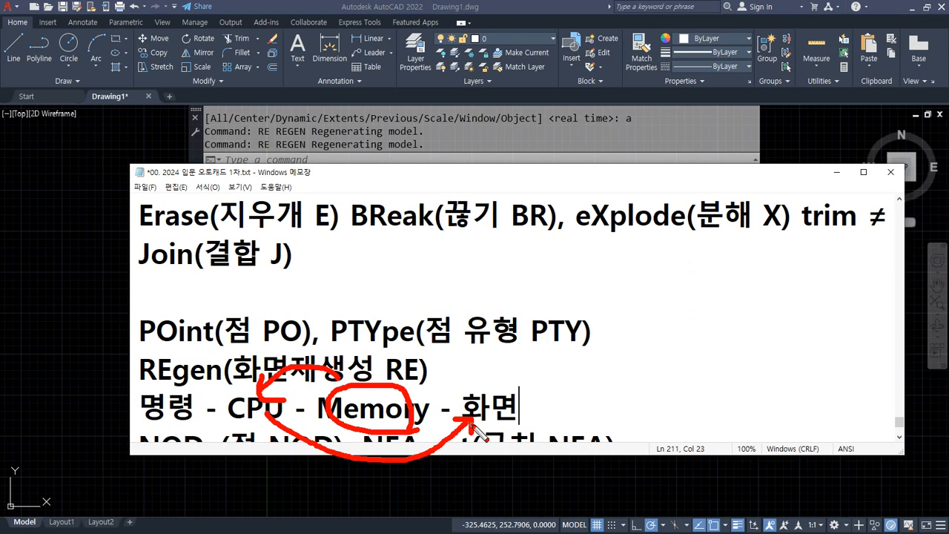
{"action": "key", "text": "Escape"}
Step: Switch to AutoCAD and regenerate the model with the view close up on the line and its points
{"action": "left_click", "coordinate": [27, 227]}
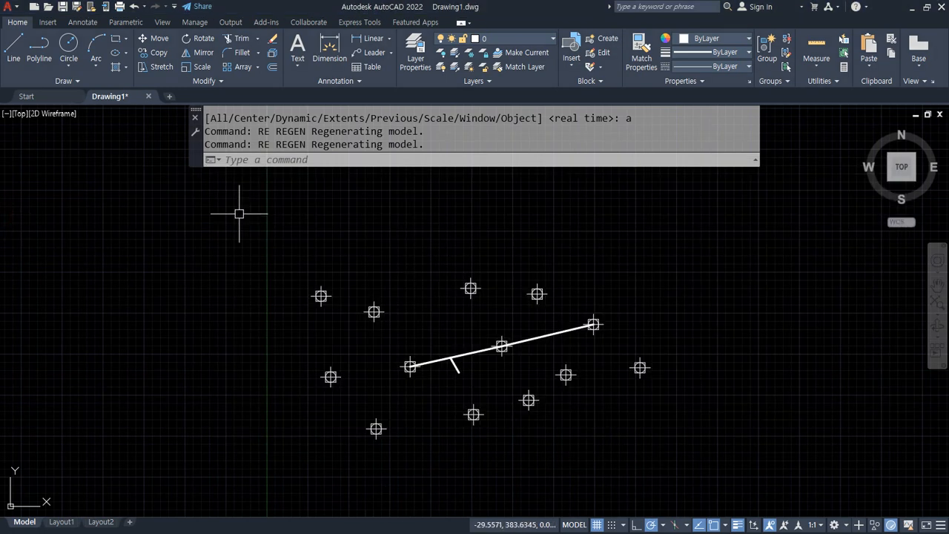
{"action": "scroll", "coordinate": [533, 395], "scroll_direction": "up", "scroll_amount": 4}
{"action": "type", "text": "e"}
{"action": "key", "text": "Escape"}
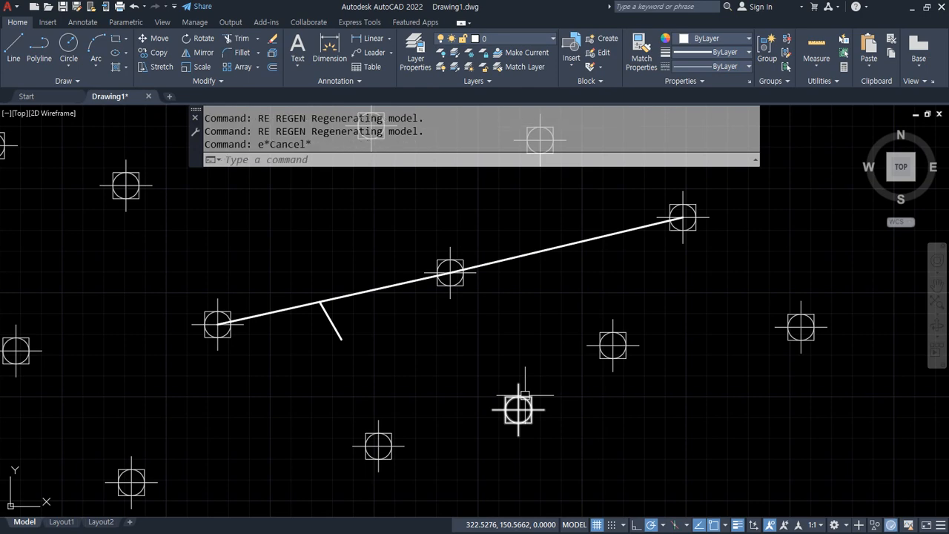
{"action": "type", "text": "re"}
{"action": "key", "text": "Return"}
Step: Regenerate the model twice with the view zoomed out to show every point and the line
{"action": "scroll", "coordinate": [523, 400], "scroll_direction": "down", "scroll_amount": 5}
{"action": "type", "text": "re"}
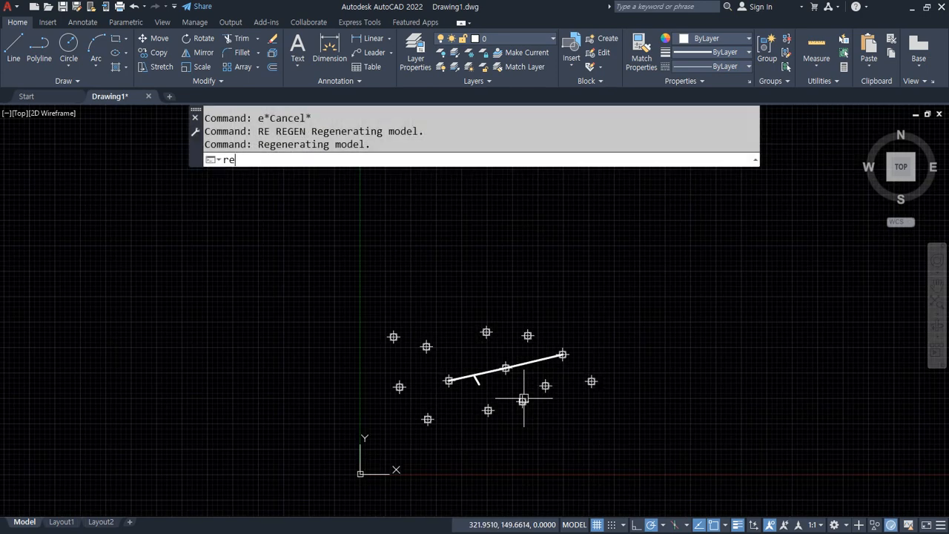
{"action": "key", "text": "Return"}
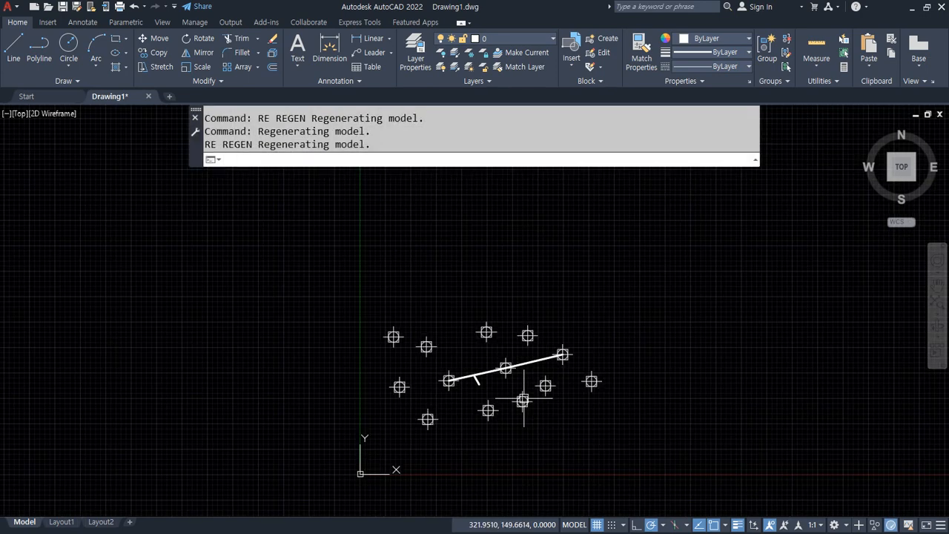
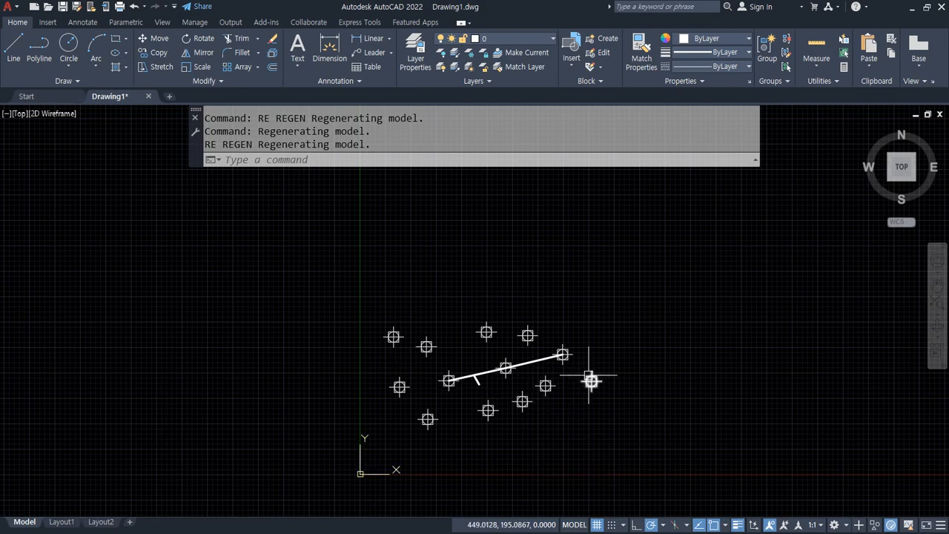
{"action": "type", "text": "re"}
{"action": "key", "text": "Return"}
Step: Regenerate the model again at a close-up view of the point symbols along the line
{"action": "scroll", "coordinate": [531, 399], "scroll_direction": "up", "scroll_amount": 5}
{"action": "type", "text": "re"}
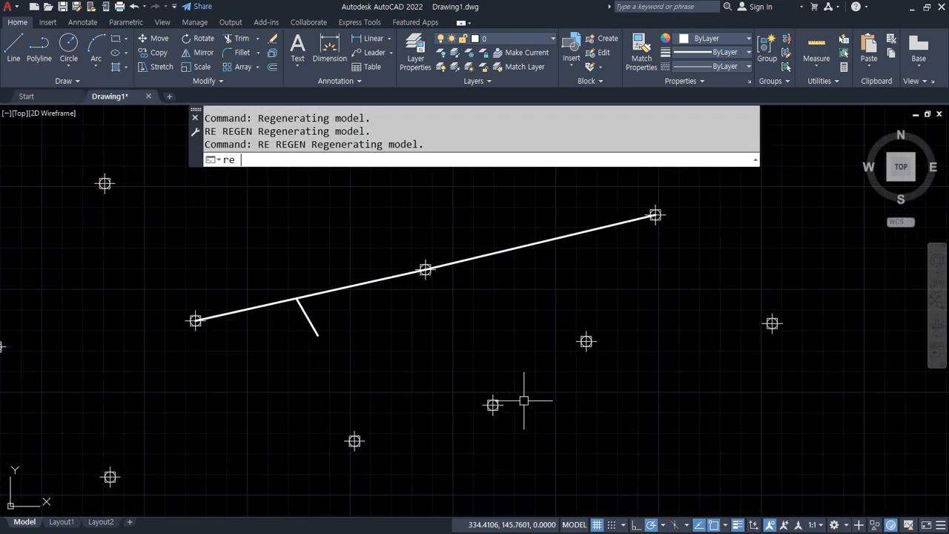
{"action": "key", "text": "Return"}
Step: Regenerate the model in a zoomed-out view that leaves empty space to the right of the points
{"action": "scroll", "coordinate": [524, 400], "scroll_direction": "down", "scroll_amount": 5}
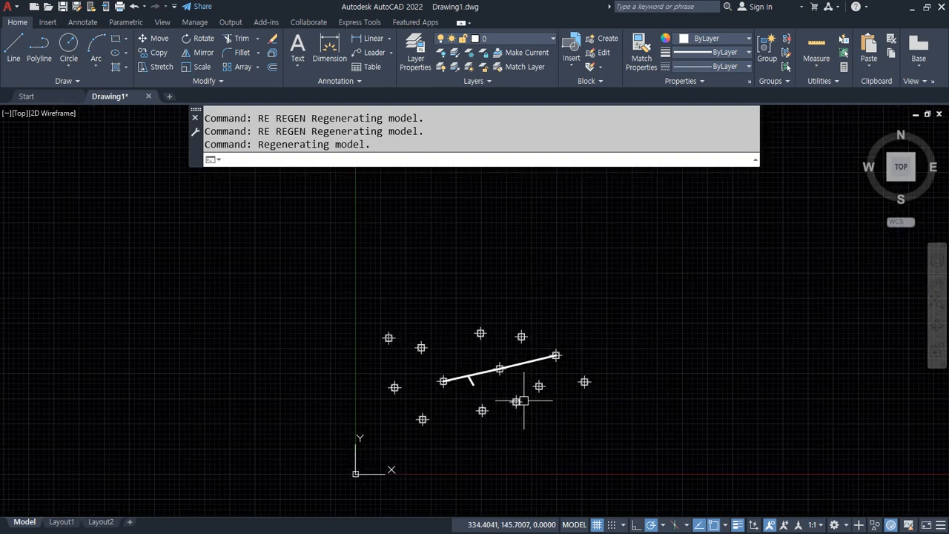
{"action": "middle_click_drag", "start_coordinate": [581, 384], "coordinate": [311, 346]}
{"action": "type", "text": "re"}
{"action": "key", "text": "Return"}
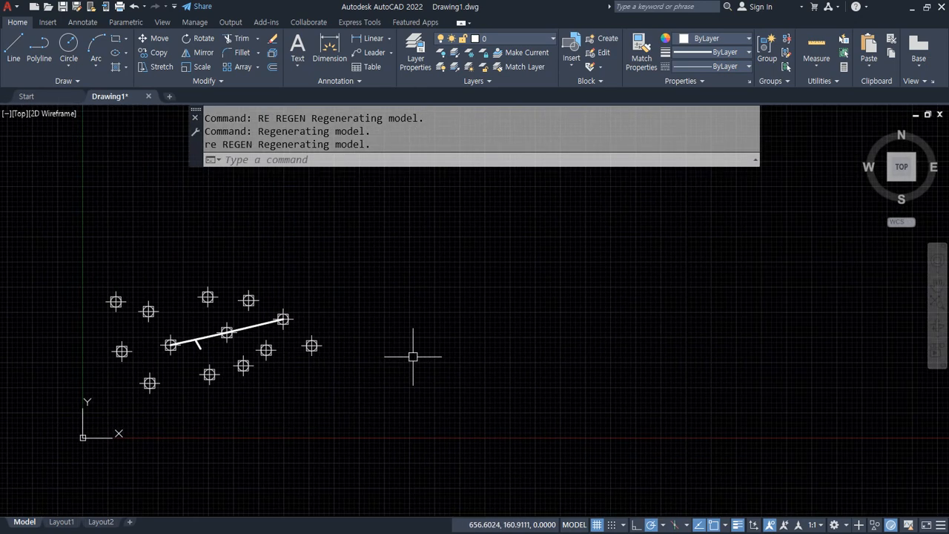
Step: Draw seven donuts with inside diameter 30 and outside diameter 50, scattered in the empty area right of the points
{"action": "type", "text": "do"}
{"action": "key", "text": "Return"}
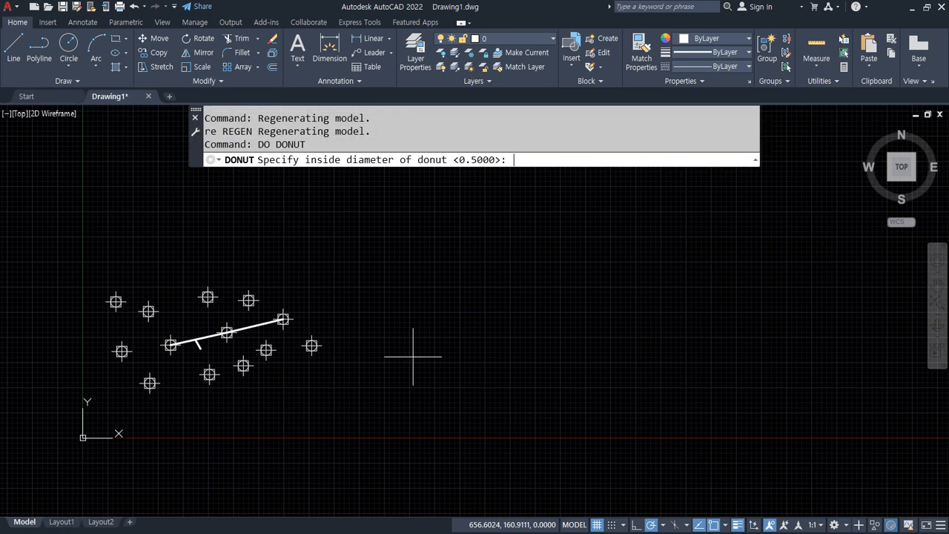
{"action": "type", "text": "30"}
{"action": "key", "text": "Return"}
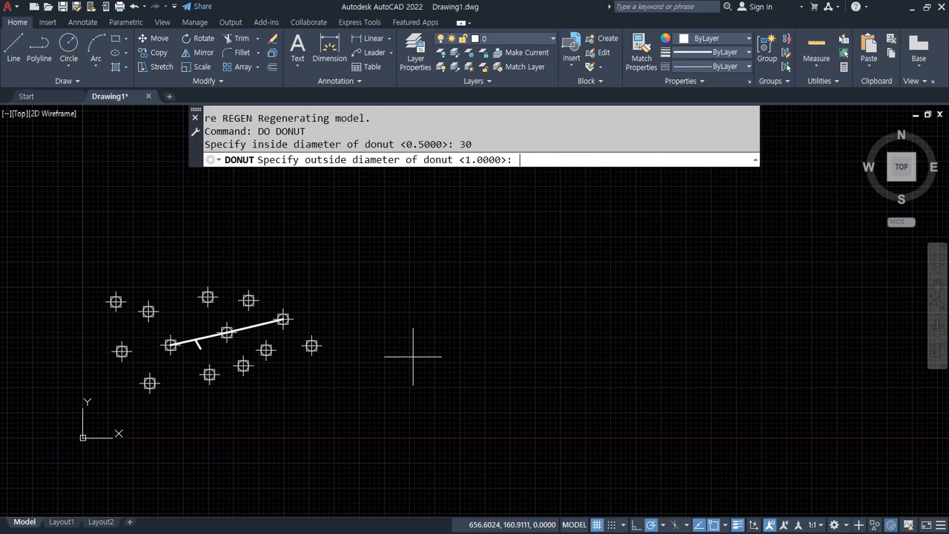
{"action": "type", "text": "50"}
{"action": "key", "text": "Return"}
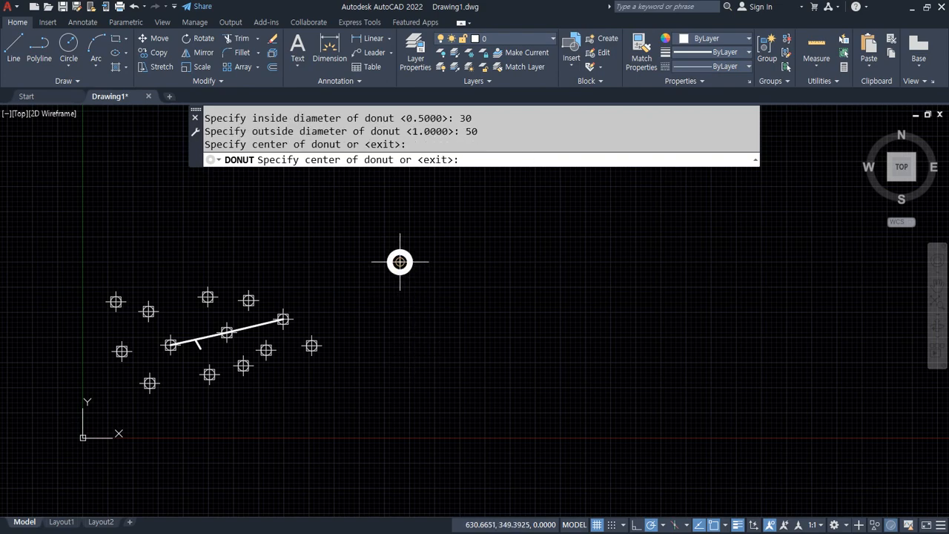
{"action": "left_click", "coordinate": [452, 262]}
{"action": "left_click", "coordinate": [424, 310]}
{"action": "left_click", "coordinate": [509, 310]}
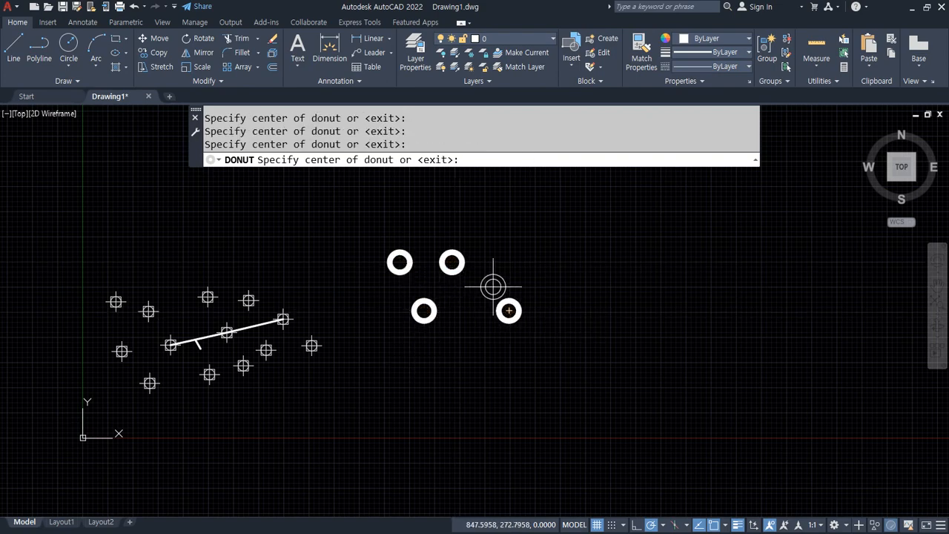
{"action": "left_click", "coordinate": [489, 254]}
{"action": "left_click", "coordinate": [567, 270]}
{"action": "left_click", "coordinate": [442, 221]}
{"action": "key", "text": "Return"}
{"action": "scroll", "coordinate": [469, 249], "scroll_direction": "up", "scroll_amount": 4}
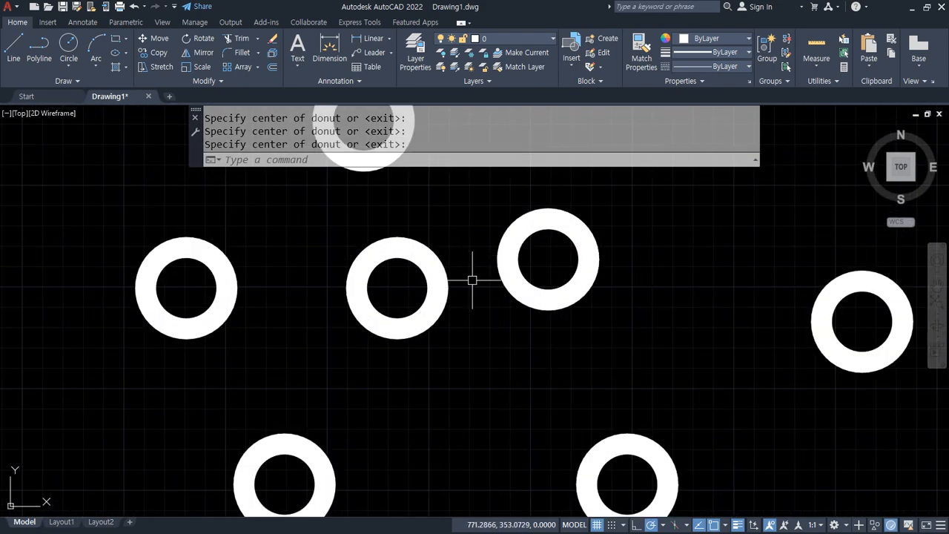
{"action": "middle_click_drag", "start_coordinate": [409, 329], "coordinate": [394, 343]}
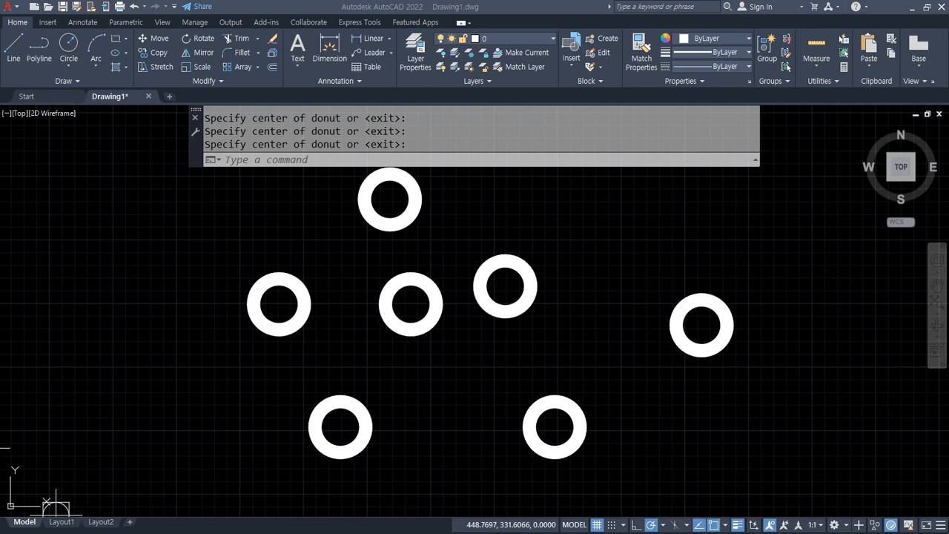
Step: Switch to Notepad and add "fill(채우기) on/off" after "REgen(화면재생성 RE)" on the same line
{"action": "key", "text": "alt+Tab"}
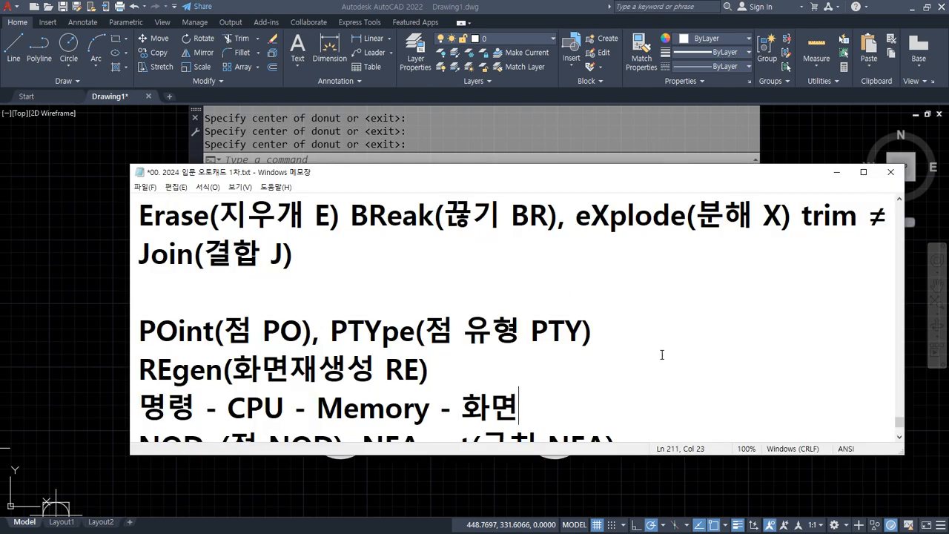
{"action": "scroll", "coordinate": [538, 305], "scroll_direction": "down", "scroll_amount": 1}
{"action": "left_click", "coordinate": [568, 265]}
{"action": "type", "text": "f"}
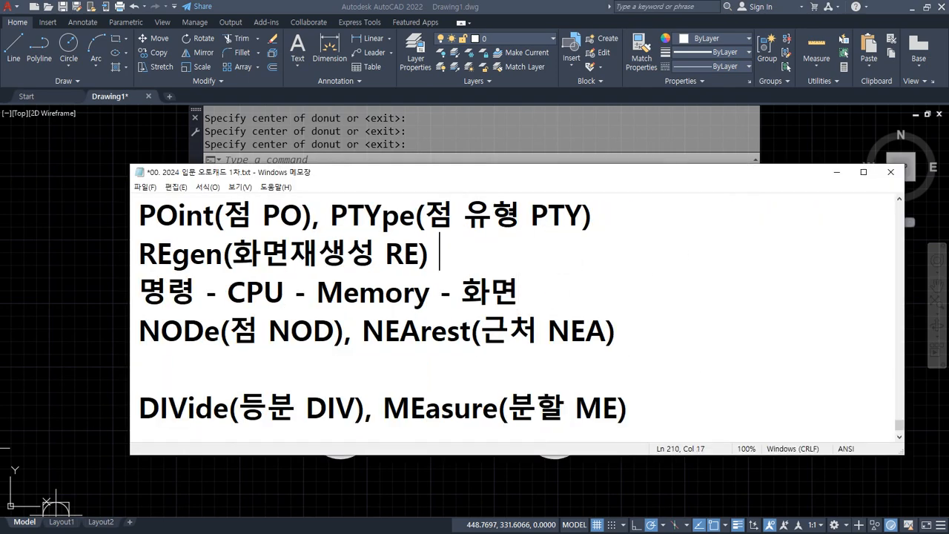
{"action": "type", "text": "ill"}
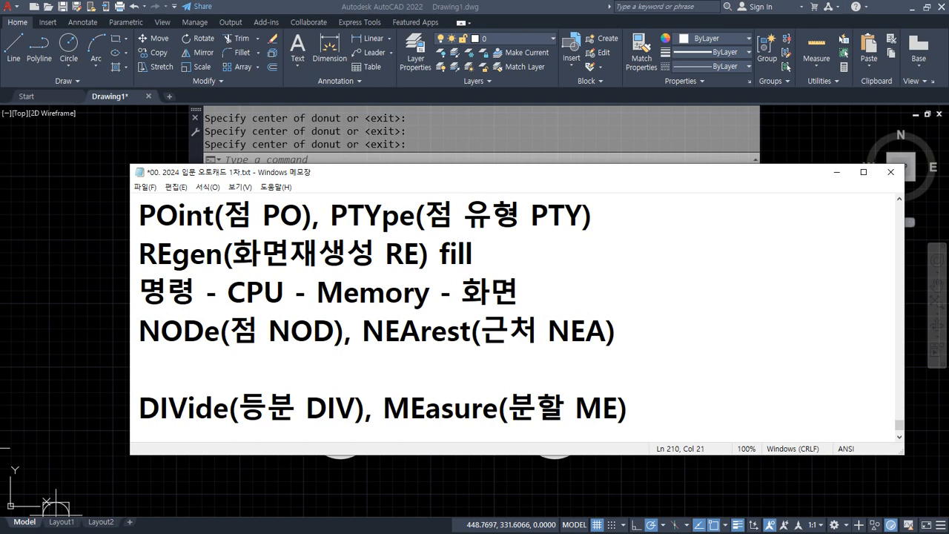
{"action": "type", "text": "(ㅊㅐ"}
{"action": "type", "text": "우기"}
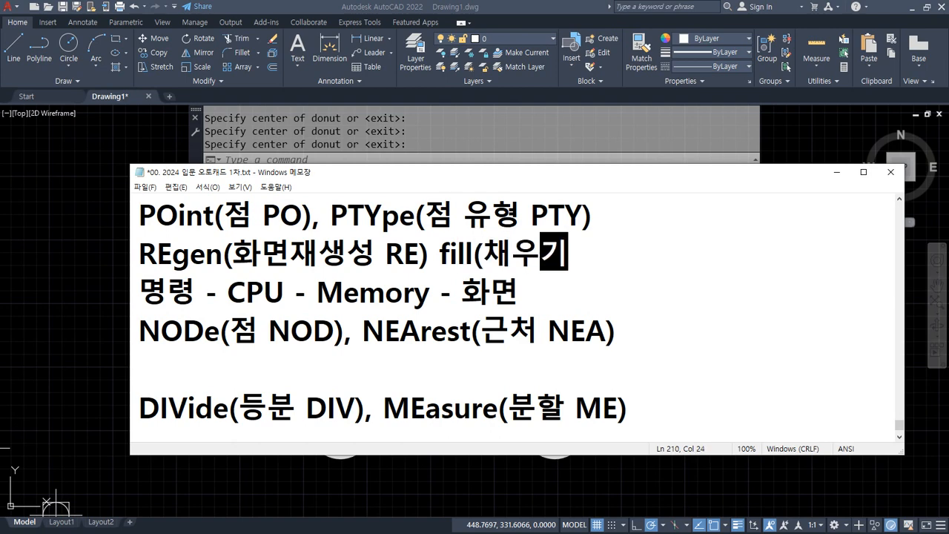
{"action": "type", "text": ") on/of"}
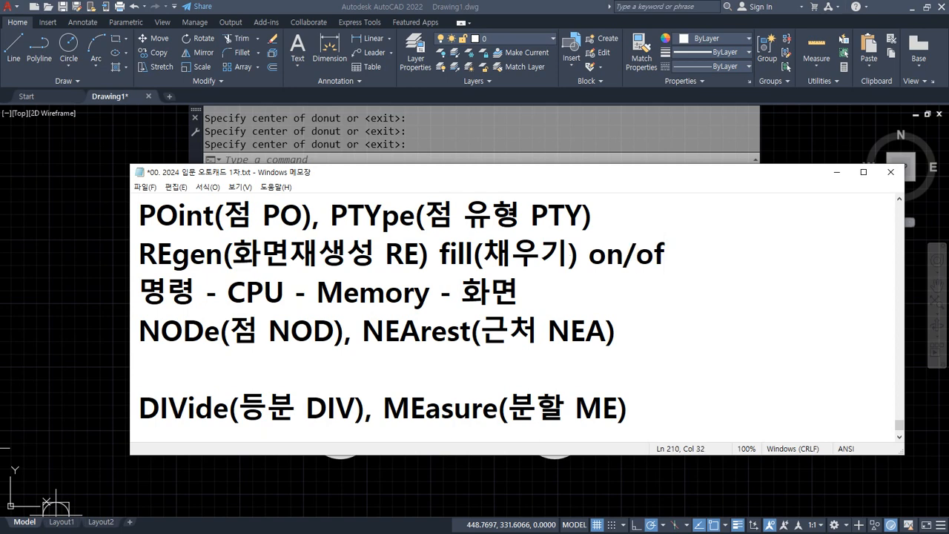
{"action": "type", "text": "f"}
Step: Switch to AutoCAD and set the FILL mode to OFF
{"action": "left_click", "coordinate": [81, 204]}
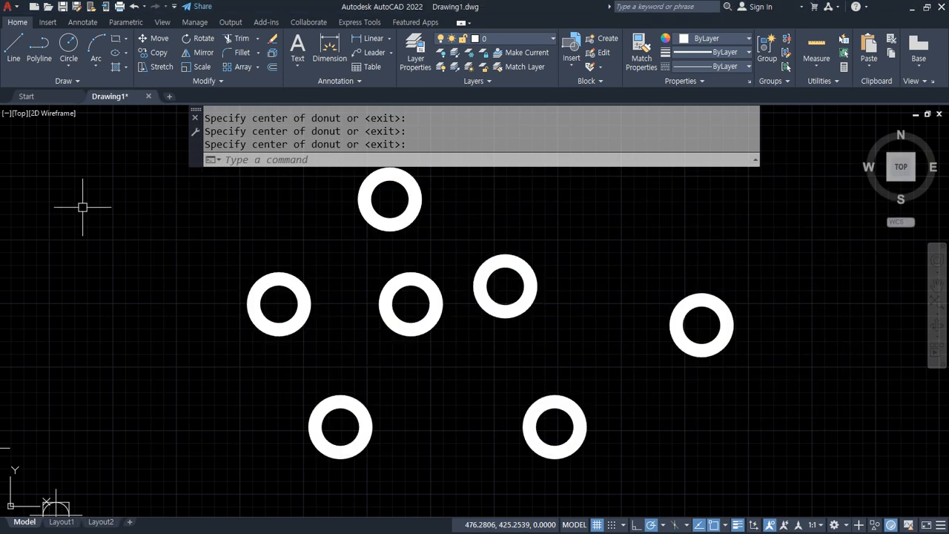
{"action": "type", "text": "FILL"}
{"action": "key", "text": "Return"}
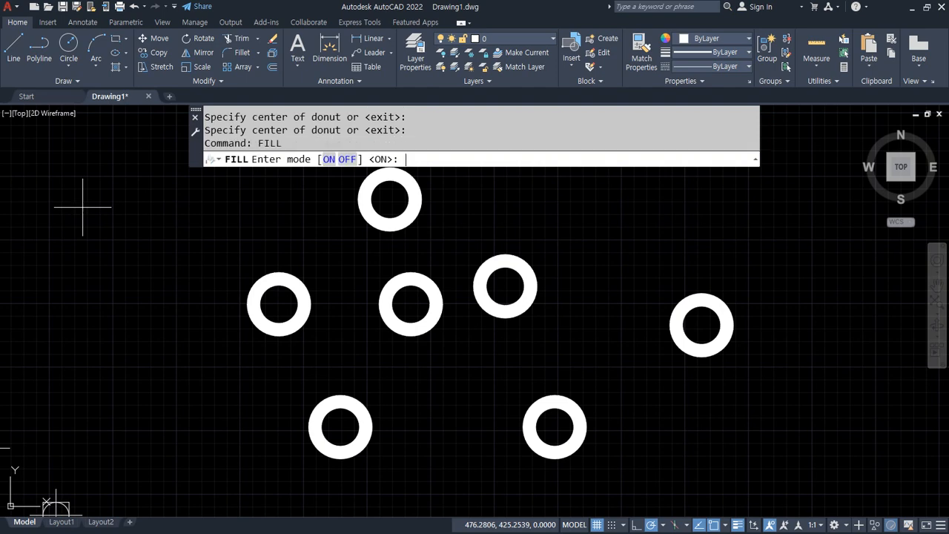
{"action": "type", "text": "on"}
{"action": "key", "text": "BackSpace"}
{"action": "type", "text": "ff"}
{"action": "key", "text": "Return"}
Step: Draw three more donuts to the right of the existing ones, keeping inside diameter 30 and outside diameter 50
{"action": "middle_click_drag", "start_coordinate": [600, 307], "coordinate": [457, 326]}
{"action": "type", "text": "DO"}
{"action": "key", "text": "Return"}
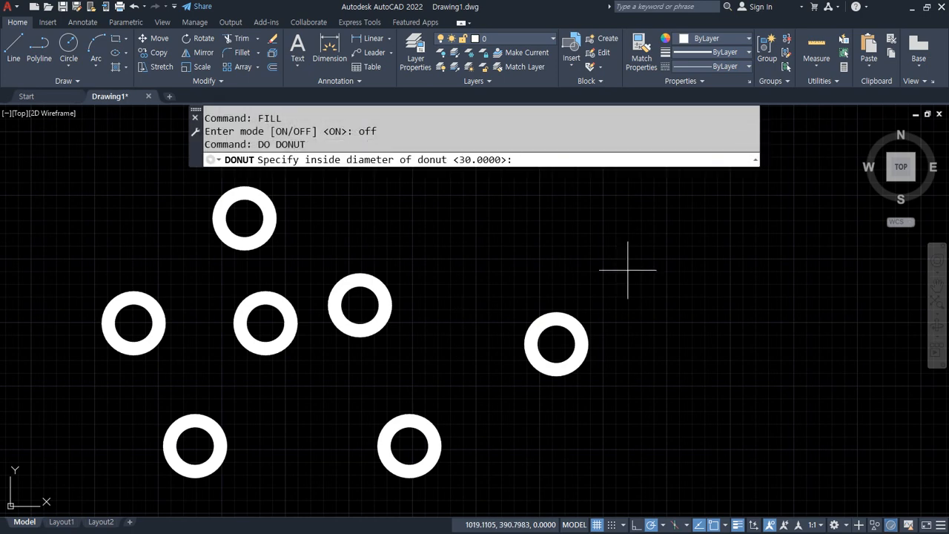
{"action": "key", "text": "Return"}
{"action": "key", "text": "Return"}
{"action": "left_click", "coordinate": [509, 231]}
{"action": "left_click", "coordinate": [622, 250]}
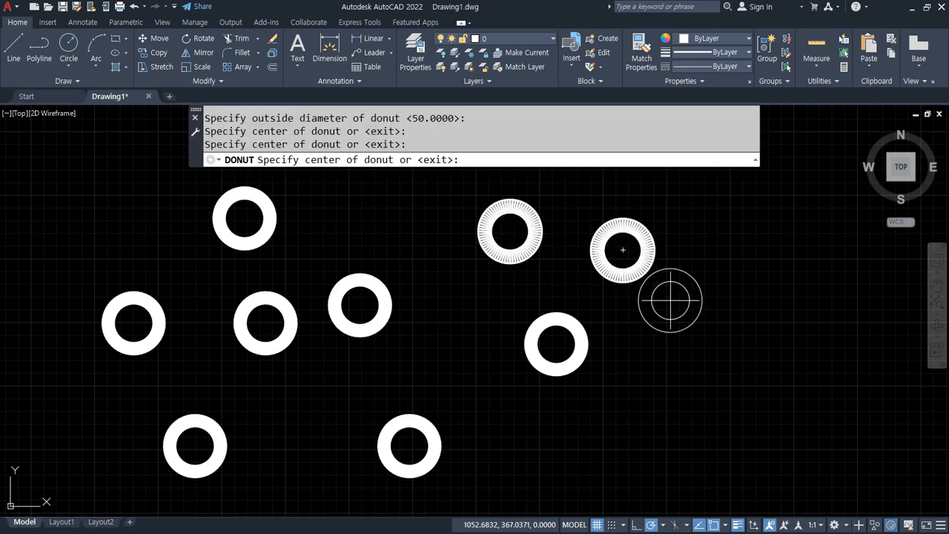
{"action": "left_click", "coordinate": [705, 339]}
{"action": "key", "text": "Return"}
Step: Examine the new donuts up close and compare their ring fill with that of the earlier donuts
{"action": "scroll", "coordinate": [549, 252], "scroll_direction": "up", "scroll_amount": 4}
{"action": "scroll", "coordinate": [545, 296], "scroll_direction": "up", "scroll_amount": 2}
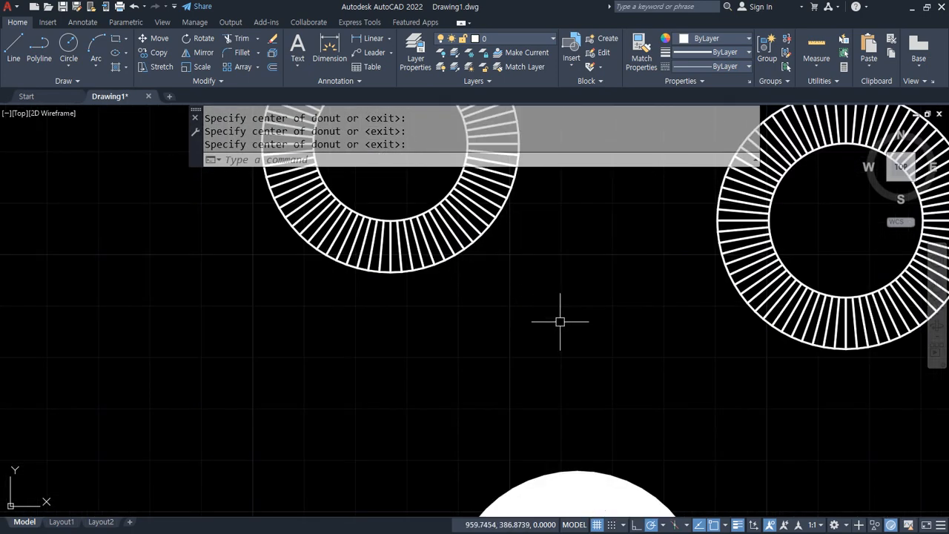
{"action": "scroll", "coordinate": [424, 245], "scroll_direction": "up", "scroll_amount": 2}
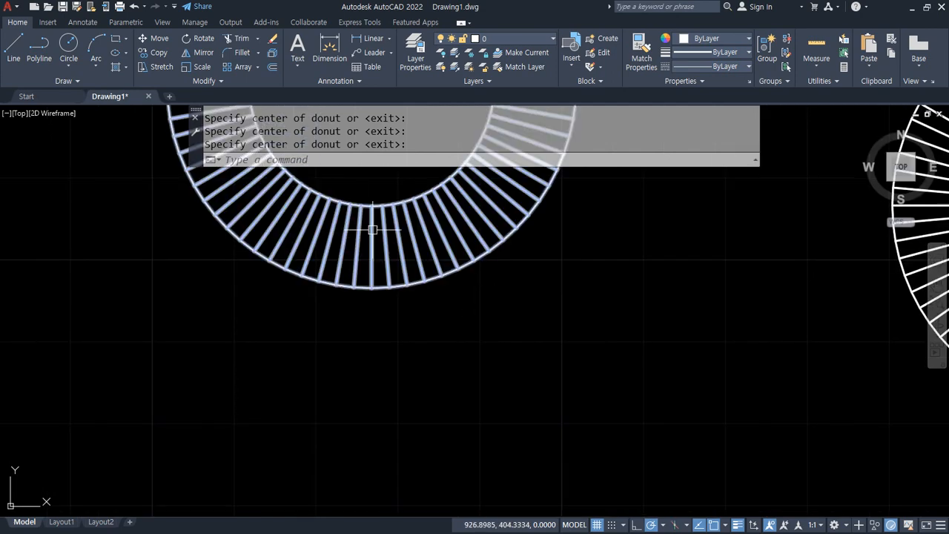
{"action": "scroll", "coordinate": [382, 246], "scroll_direction": "down", "scroll_amount": 5}
{"action": "scroll", "coordinate": [426, 354], "scroll_direction": "up", "scroll_amount": 4}
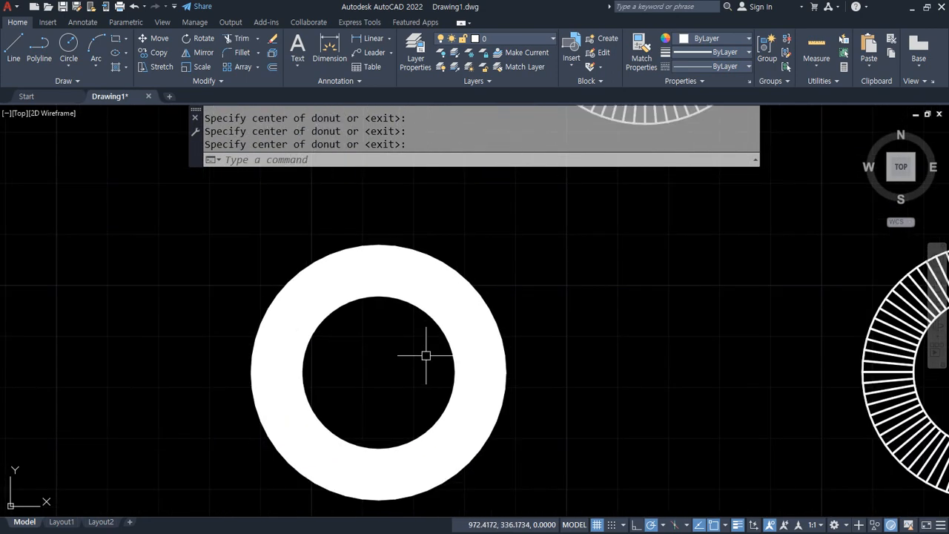
{"action": "scroll", "coordinate": [445, 227], "scroll_direction": "down", "scroll_amount": 4}
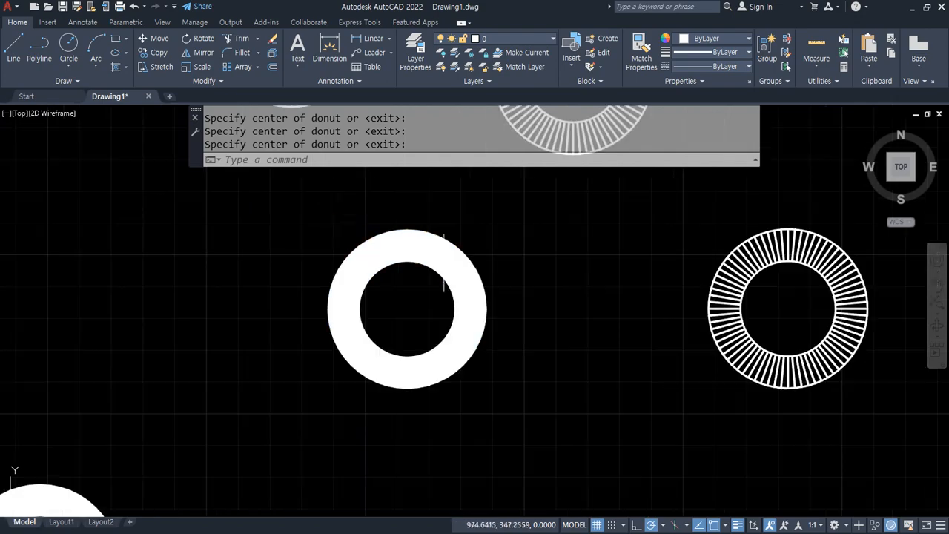
{"action": "middle_click_drag", "start_coordinate": [338, 209], "coordinate": [332, 402]}
{"action": "scroll", "coordinate": [333, 402], "scroll_direction": "up", "scroll_amount": 5}
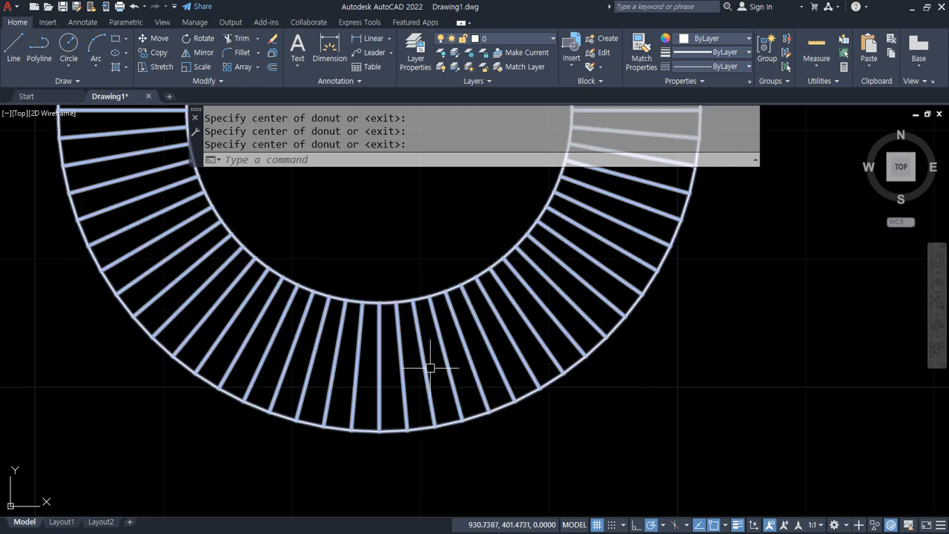
{"action": "mouse_move", "coordinate": [443, 425]}
{"action": "left_mouse_down"}
{"action": "mouse_move", "coordinate": [387, 298]}
{"action": "mouse_move", "coordinate": [435, 417]}
{"action": "left_mouse_up"}
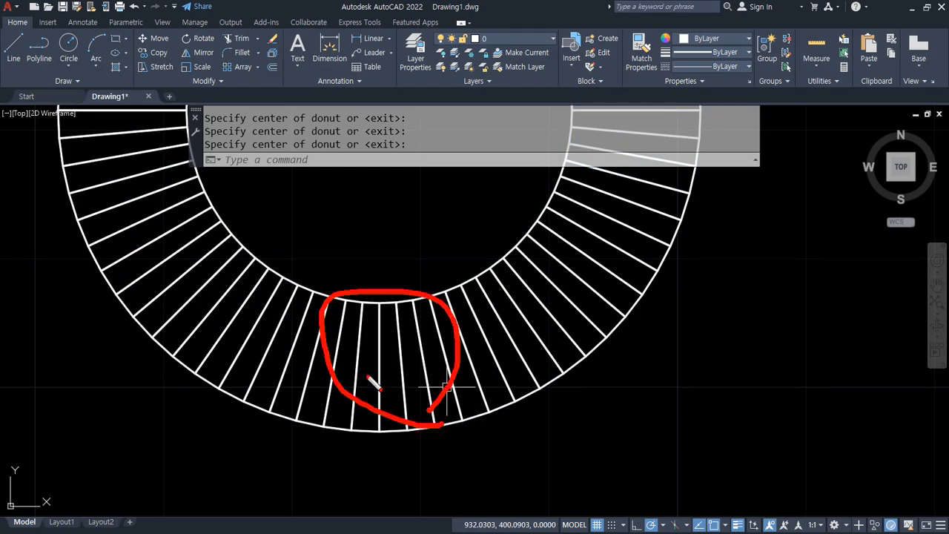
{"action": "key", "text": "Escape"}
{"action": "scroll", "coordinate": [398, 403], "scroll_direction": "down", "scroll_amount": 5}
{"action": "middle_click_drag", "start_coordinate": [398, 403], "coordinate": [239, 152]}
{"action": "mouse_move", "coordinate": [389, 422]}
{"action": "left_mouse_down"}
{"action": "mouse_move", "coordinate": [307, 376]}
{"action": "mouse_move", "coordinate": [402, 432]}
{"action": "left_mouse_up"}
{"action": "key", "text": "Escape"}
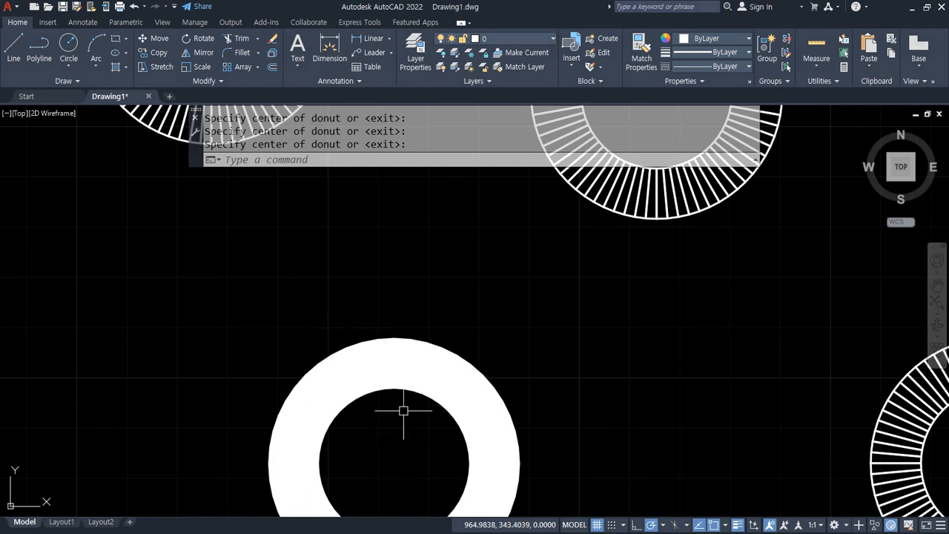
{"action": "scroll", "coordinate": [403, 449], "scroll_direction": "down", "scroll_amount": 2}
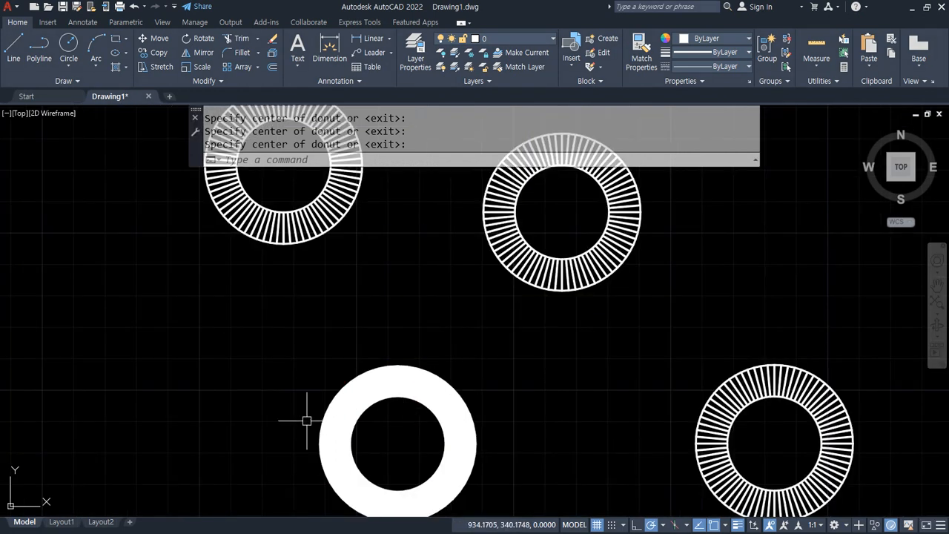
Step: Regenerate the model to apply the current FILL mode to the earlier donuts, and inspect one up close
{"action": "type", "text": "RE"}
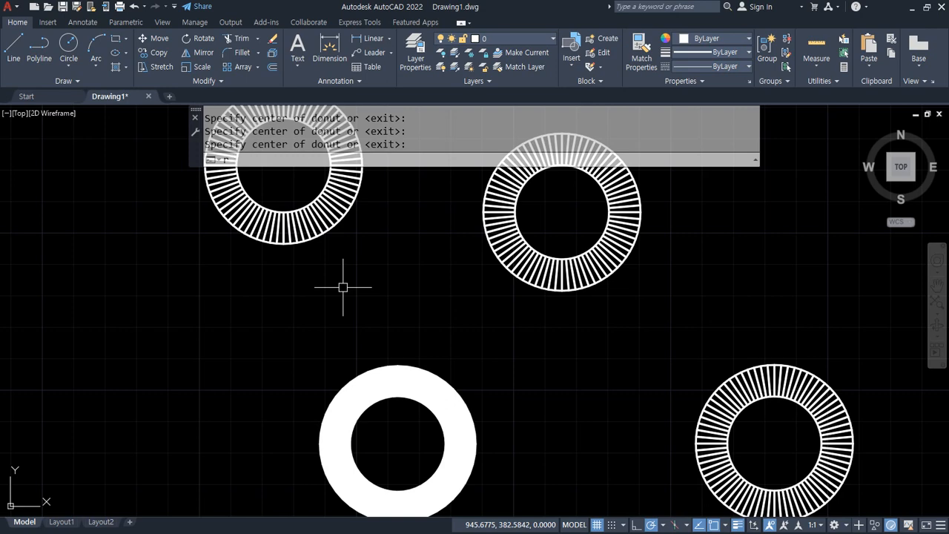
{"action": "key", "text": "Return"}
{"action": "scroll", "coordinate": [373, 427], "scroll_direction": "up", "scroll_amount": 2}
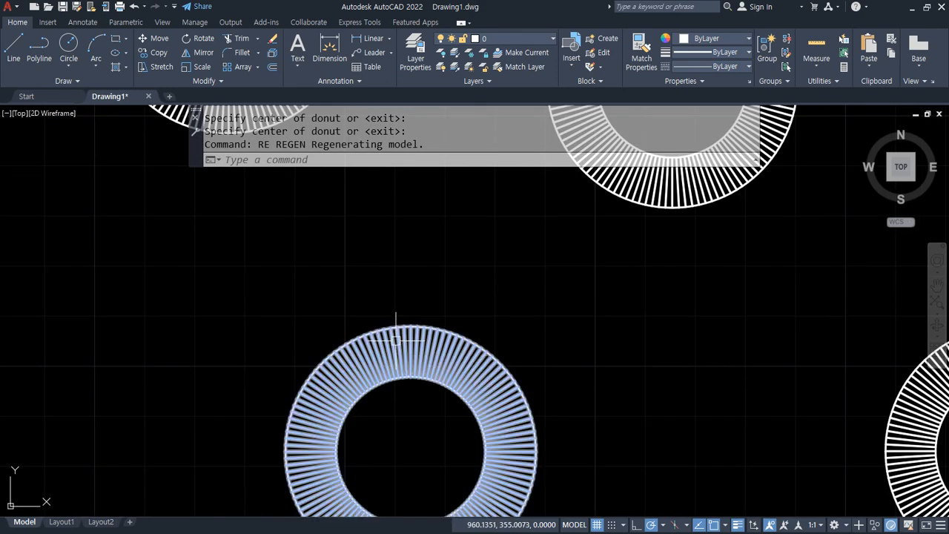
Step: Set the FILL mode back to ON
{"action": "type", "text": "FILL"}
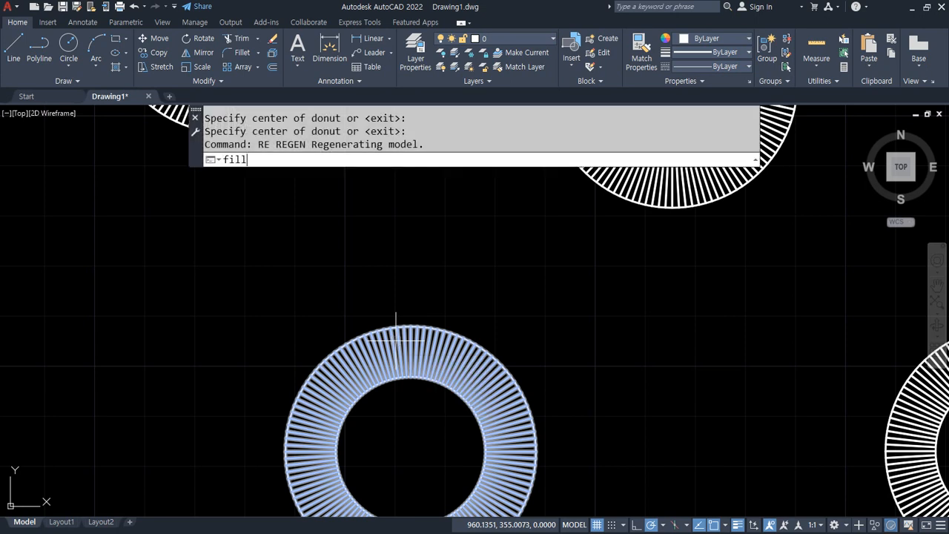
{"action": "key", "text": "Return"}
{"action": "left_click", "coordinate": [329, 159]}
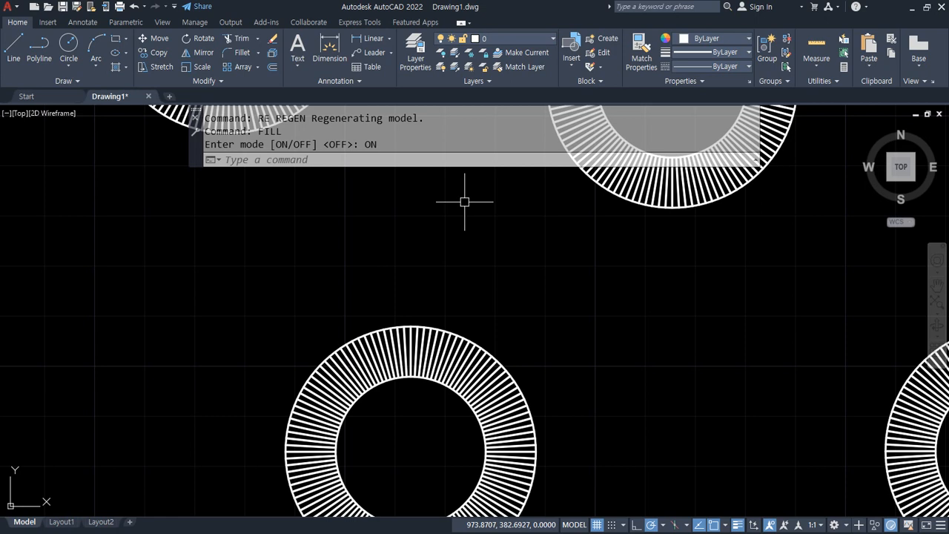
Step: Regenerate the model to redraw the donuts with the current FILL mode
{"action": "type", "text": "re"}
{"action": "key", "text": "Return"}
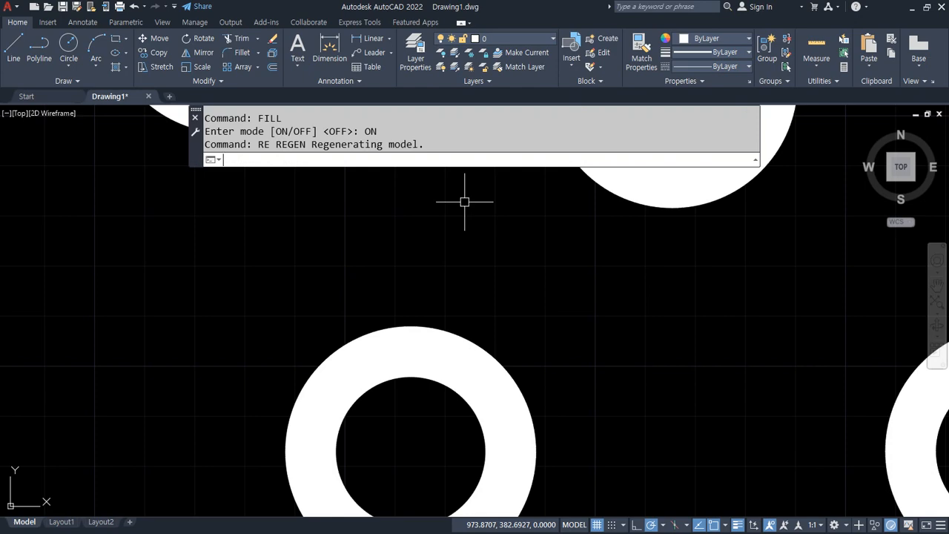
{"action": "scroll", "coordinate": [464, 201], "scroll_direction": "down", "scroll_amount": 3}
{"action": "type", "text": "fil"}
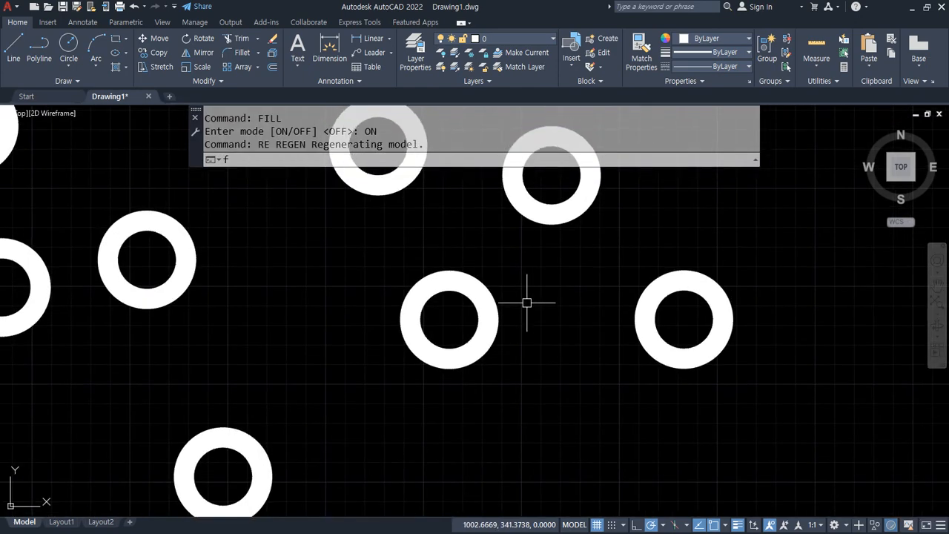
{"action": "key", "text": "Return"}
{"action": "key", "text": "Escape"}
{"action": "key", "text": "Escape"}
Step: Set the FILL mode to OFF and regenerate the model to update the donuts
{"action": "type", "text": "fil"}
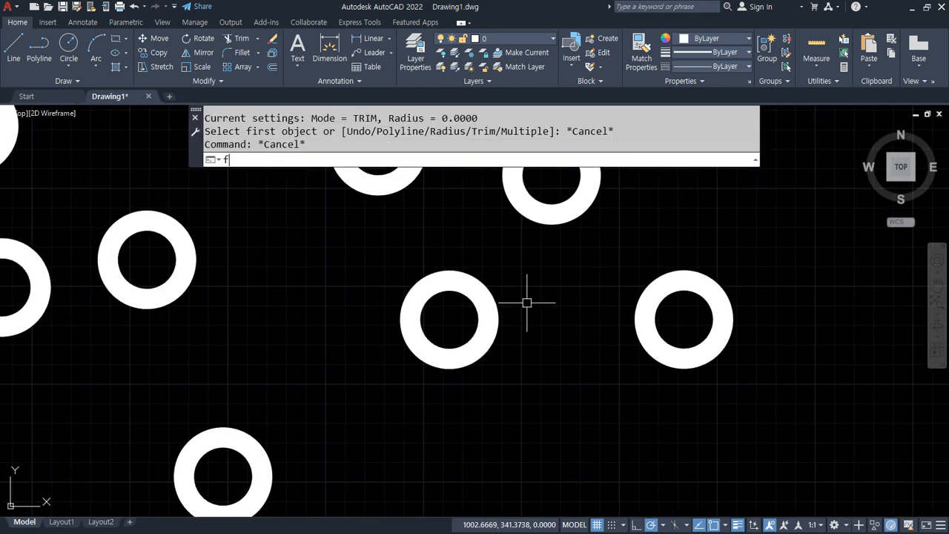
{"action": "type", "text": "l"}
{"action": "key", "text": "Return"}
{"action": "type", "text": "off"}
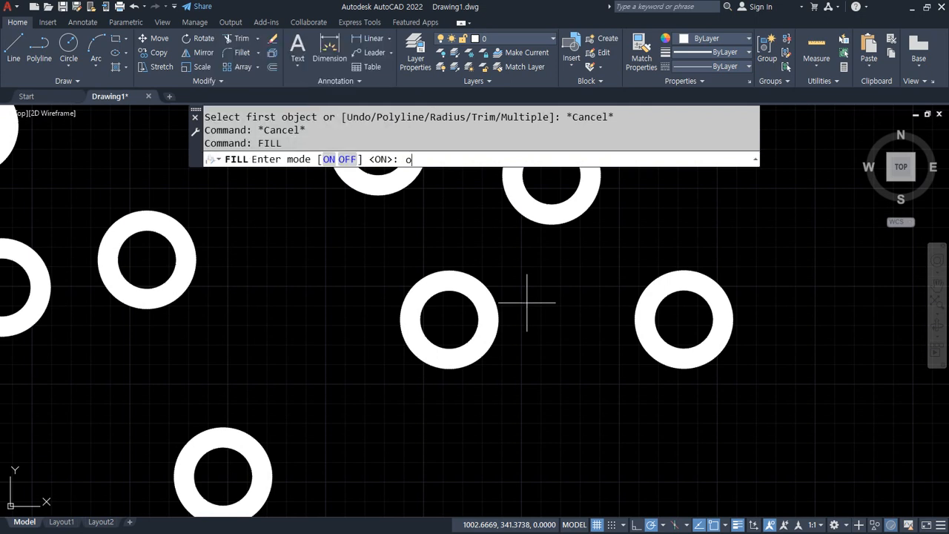
{"action": "key", "text": "Return"}
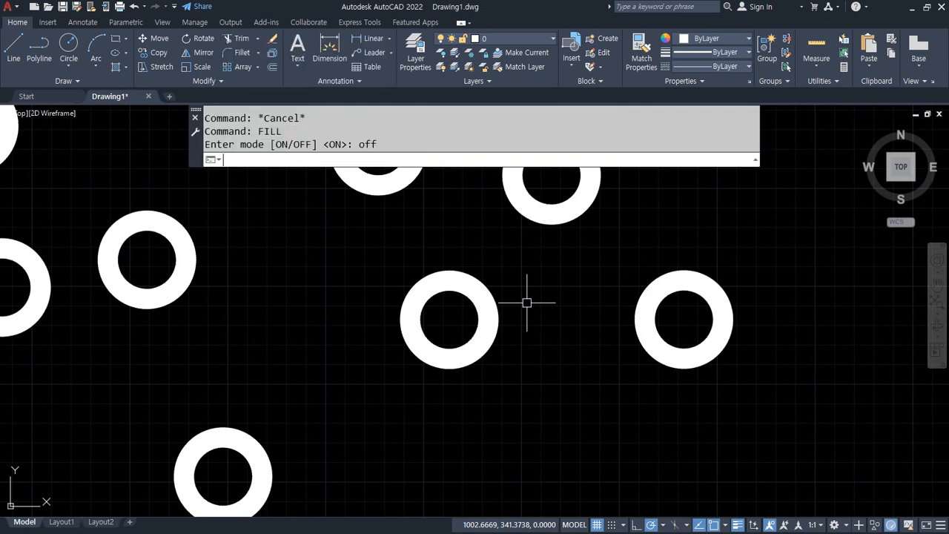
{"action": "scroll", "coordinate": [526, 303], "scroll_direction": "up", "scroll_amount": 4}
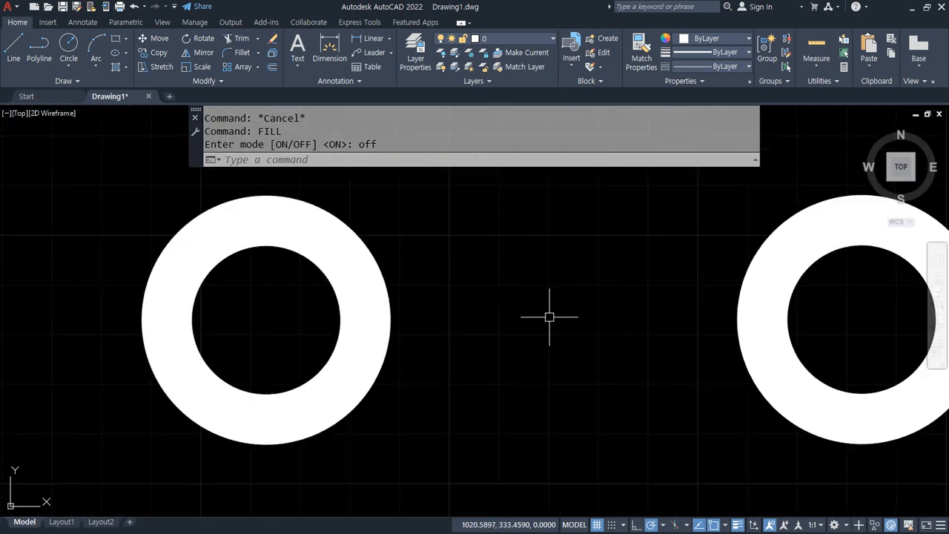
{"action": "mouse_move", "coordinate": [354, 317]}
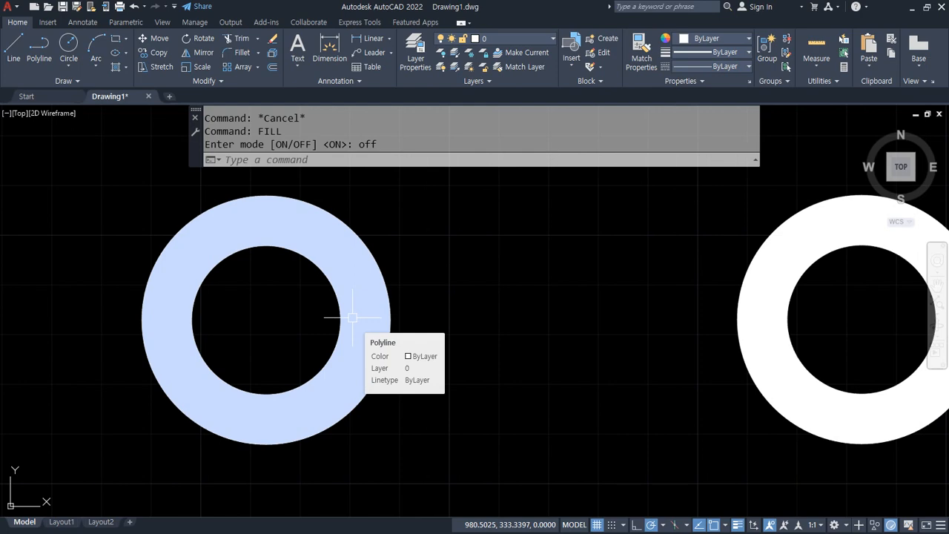
{"action": "type", "text": "re"}
{"action": "key", "text": "Return"}
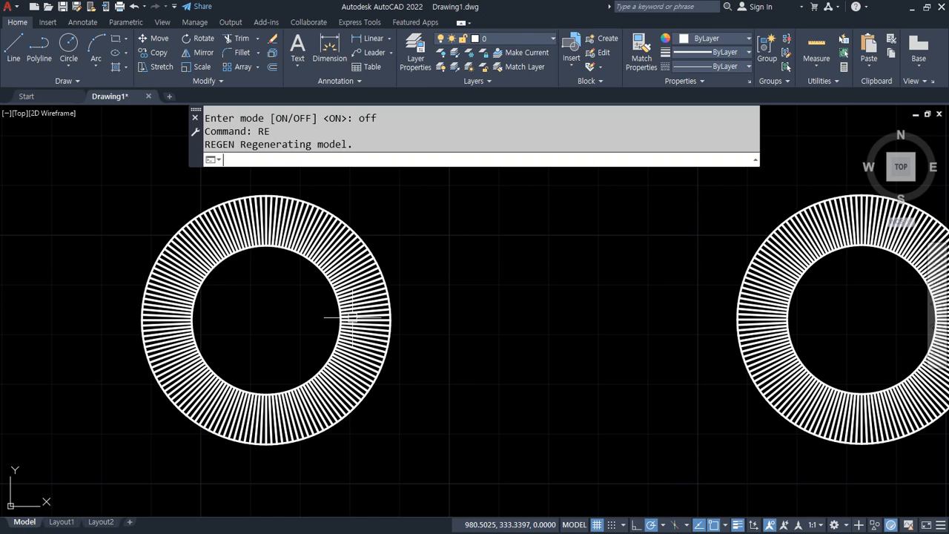
Step: Set the FILL mode to ON and regenerate the model to redraw the donuts
{"action": "type", "text": "fill"}
{"action": "key", "text": "Return"}
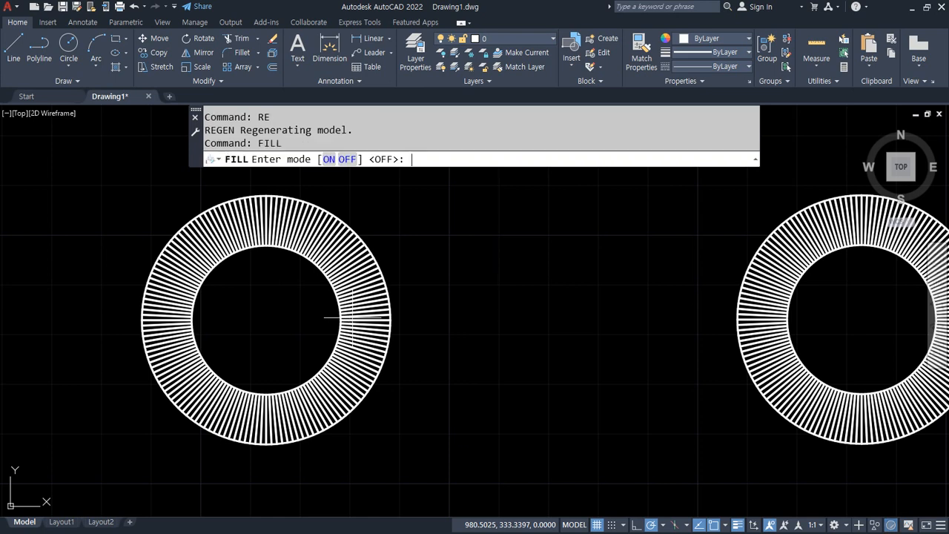
{"action": "type", "text": "on"}
{"action": "key", "text": "Return"}
{"action": "type", "text": "re"}
{"action": "key", "text": "Return"}
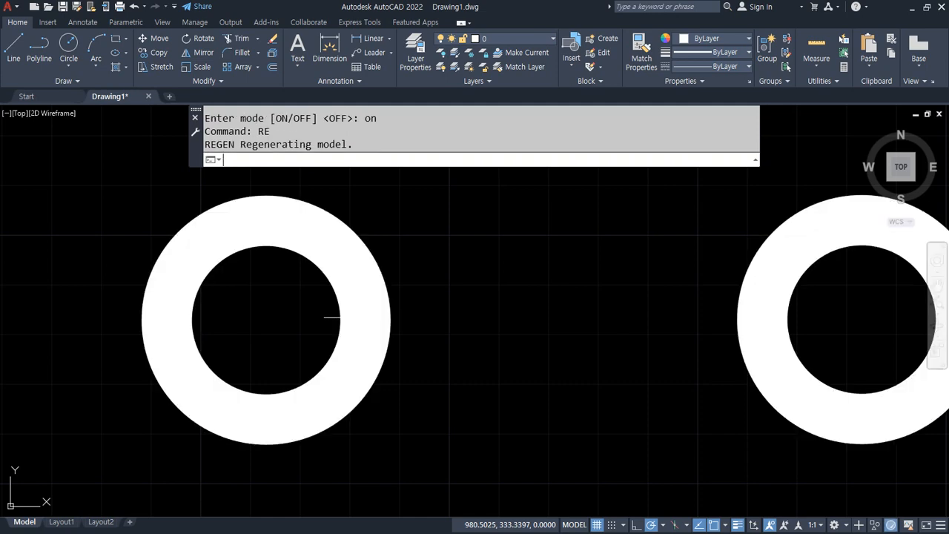
Step: Regenerate the model with the points in close view to refresh their marker size, and compare them with the donuts
{"action": "scroll", "coordinate": [333, 322], "scroll_direction": "down", "scroll_amount": 5}
{"action": "middle_click_drag", "start_coordinate": [333, 322], "coordinate": [562, 265]}
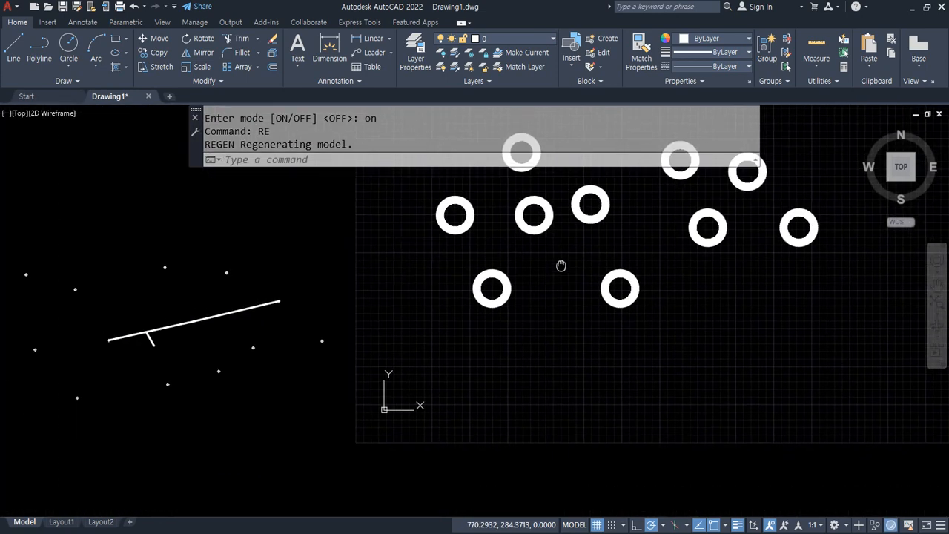
{"action": "scroll", "coordinate": [175, 360], "scroll_direction": "up", "scroll_amount": 5}
{"action": "scroll", "coordinate": [289, 413], "scroll_direction": "up", "scroll_amount": 3}
{"action": "type", "text": "re"}
{"action": "key", "text": "Return"}
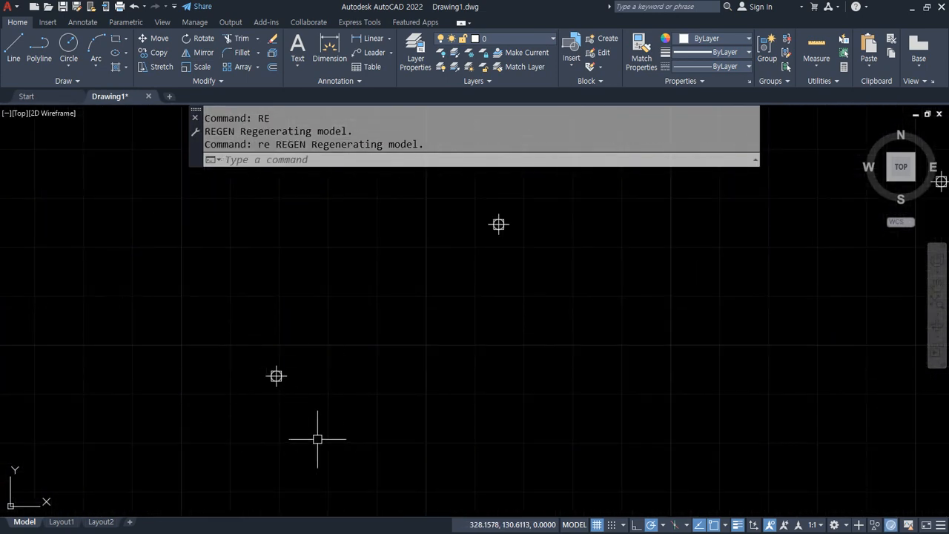
{"action": "left_click_drag", "start_coordinate": [237, 415], "coordinate": [324, 422]}
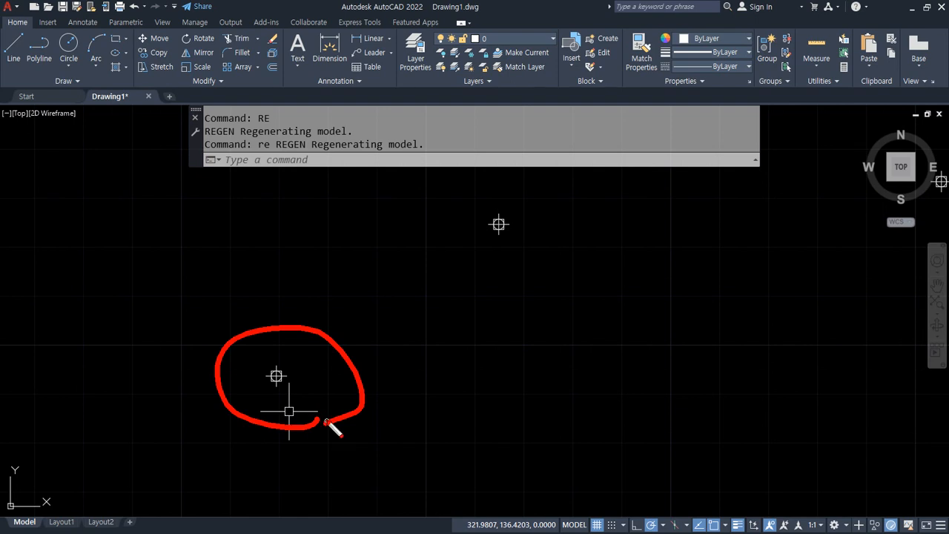
{"action": "scroll", "coordinate": [399, 403], "scroll_direction": "down", "scroll_amount": 3}
{"action": "scroll", "coordinate": [165, 407], "scroll_direction": "up", "scroll_amount": 5}
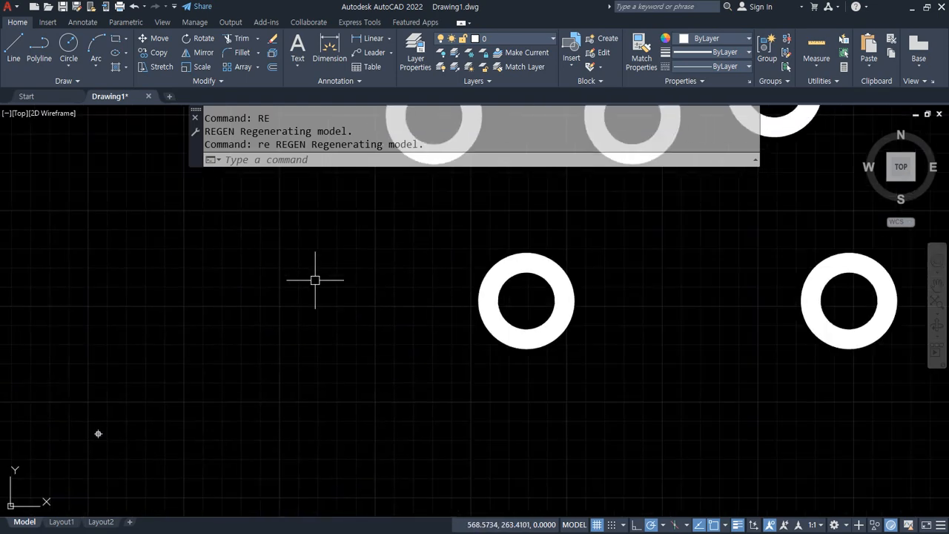
{"action": "scroll", "coordinate": [446, 330], "scroll_direction": "down", "scroll_amount": 3}
Step: Change the point style so that the point size of 5 is set in absolute units
{"action": "type", "text": "ptype"}
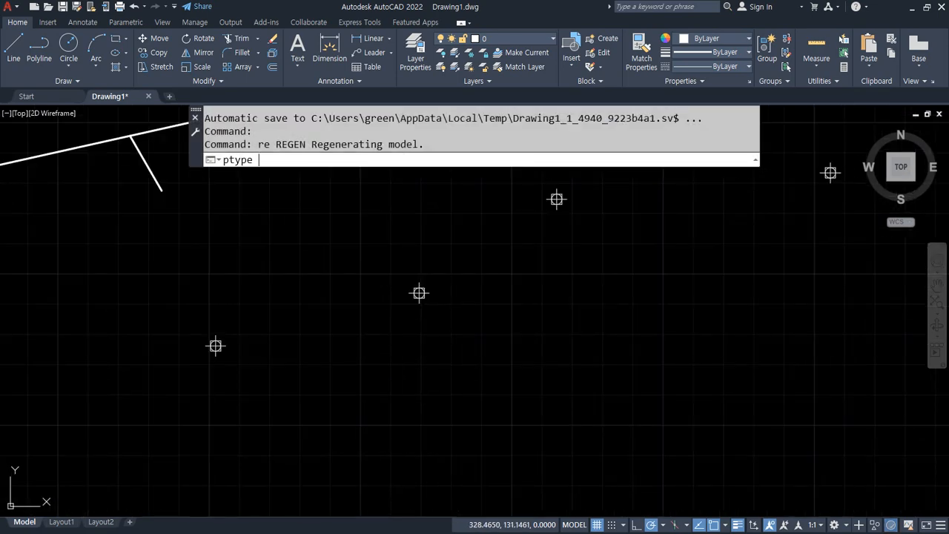
{"action": "key", "text": "Return"}
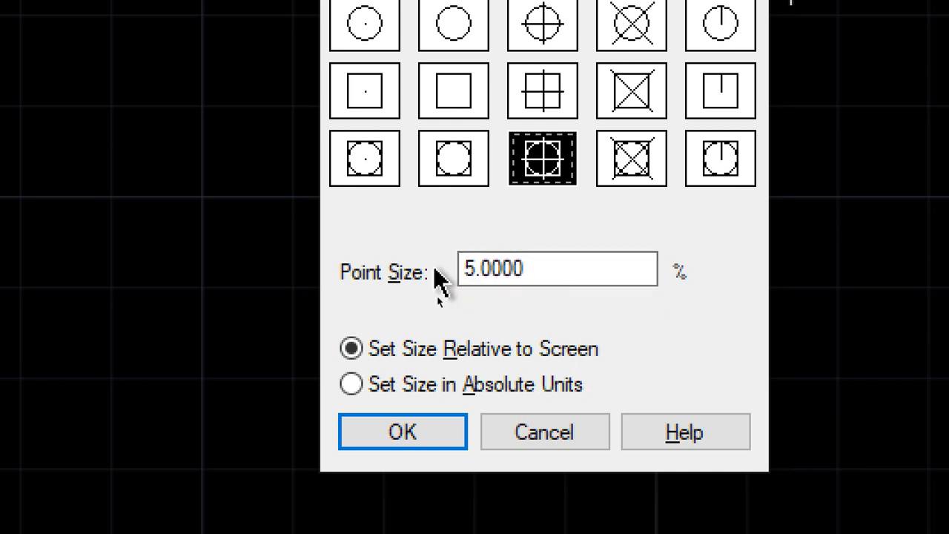
{"action": "left_click", "coordinate": [349, 384]}
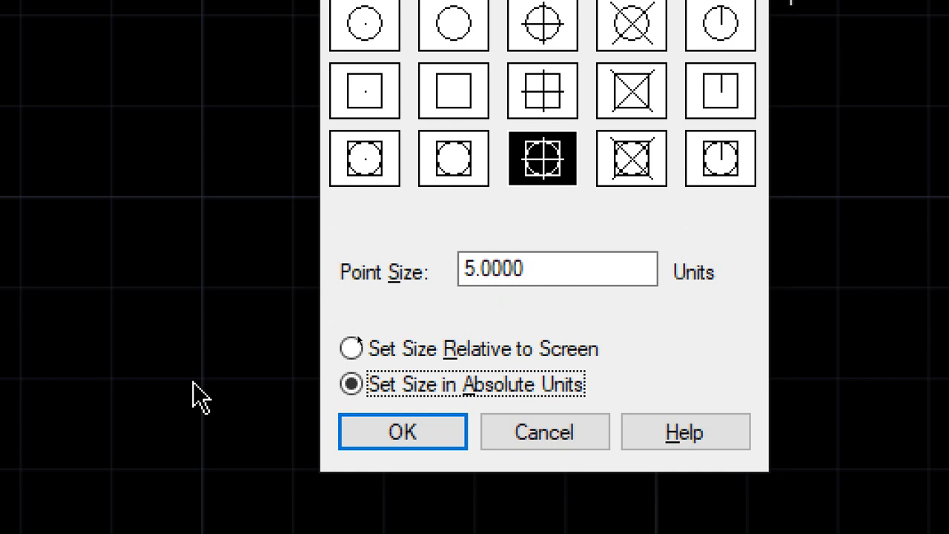
{"action": "left_click", "coordinate": [373, 354]}
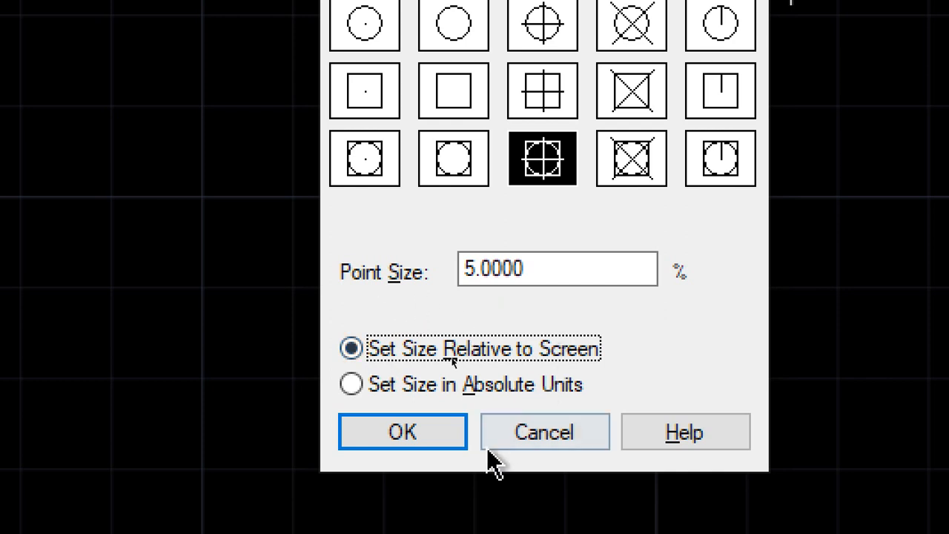
{"action": "left_click", "coordinate": [409, 384]}
{"action": "left_click", "coordinate": [388, 445]}
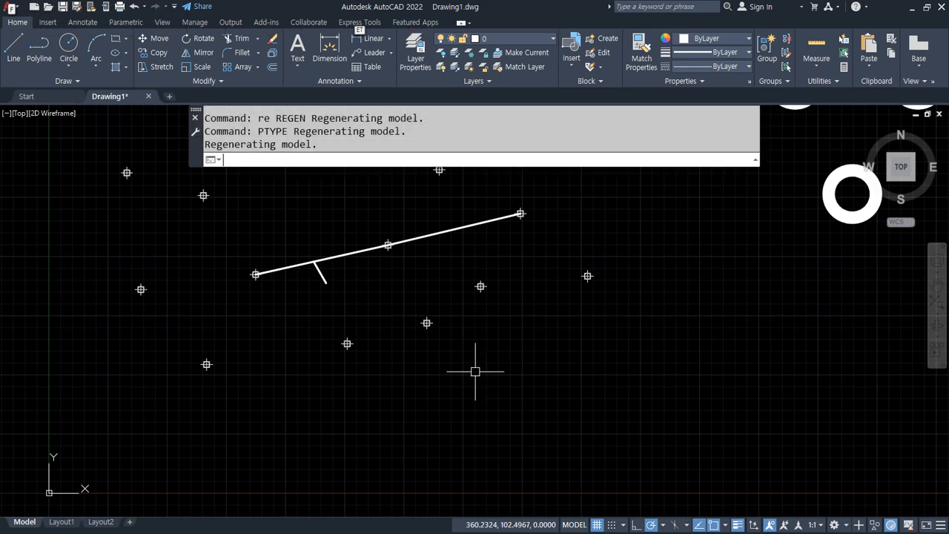
Step: Regenerate the model in close and distant views to check how the absolute-unit point markers display
{"action": "scroll", "coordinate": [431, 338], "scroll_direction": "up", "scroll_amount": 5}
{"action": "middle_click_drag", "start_coordinate": [378, 265], "coordinate": [437, 501]}
{"action": "type", "text": "re"}
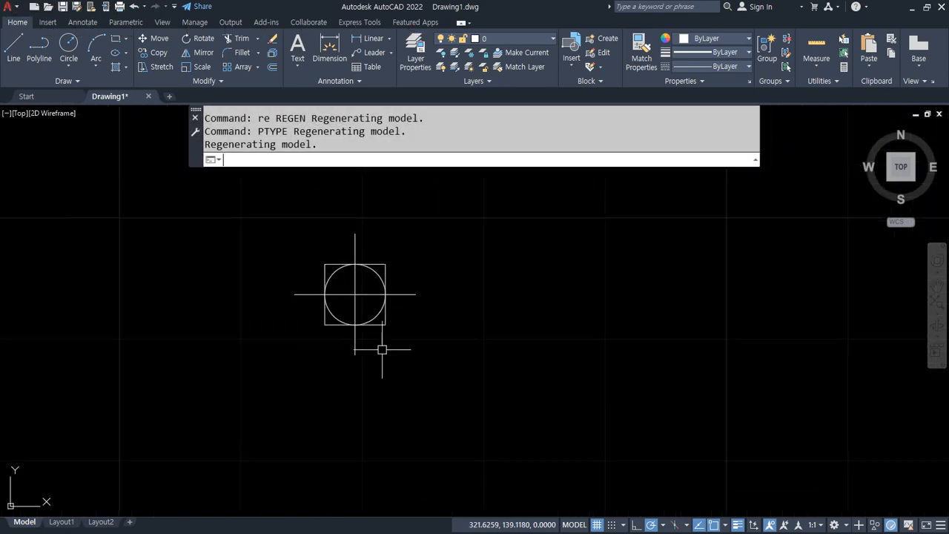
{"action": "key", "text": "Return"}
{"action": "key", "text": "Return"}
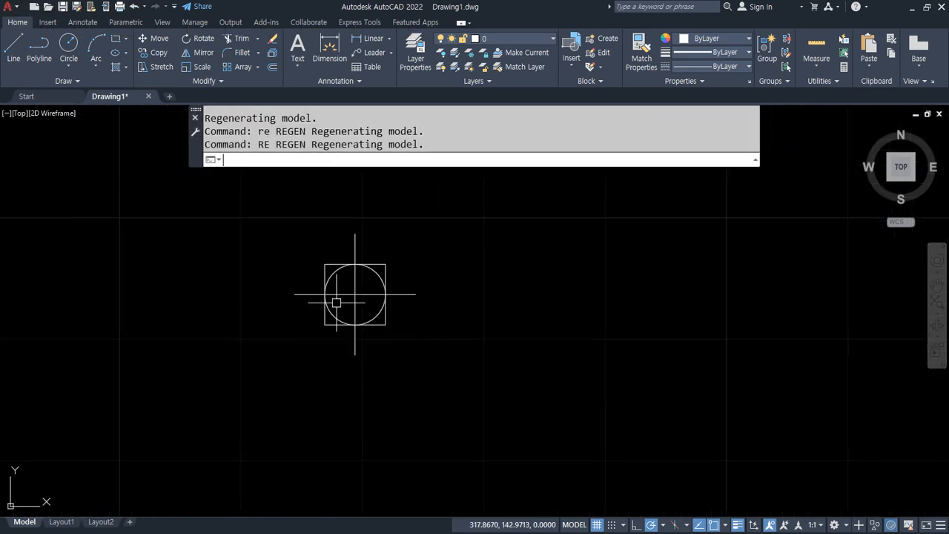
{"action": "key", "text": "Return"}
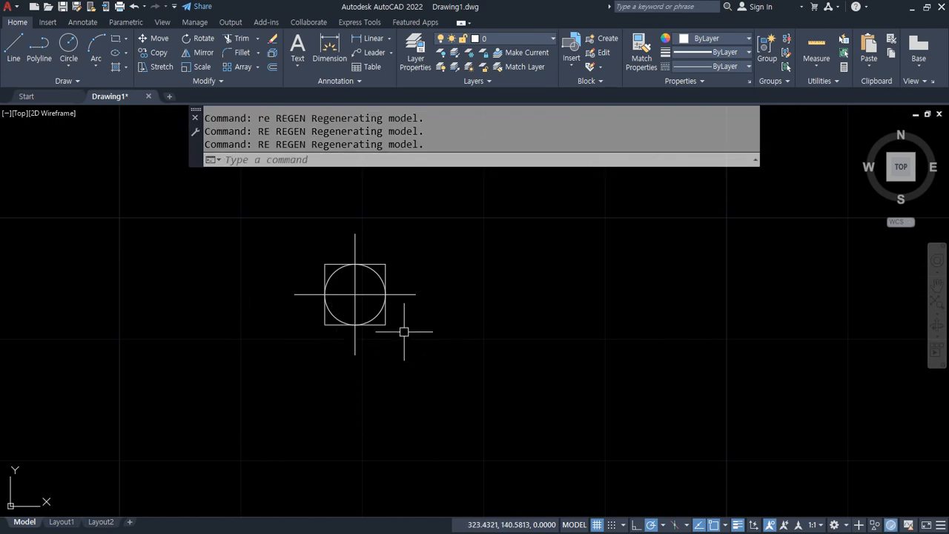
{"action": "scroll", "coordinate": [393, 330], "scroll_direction": "down", "scroll_amount": 10}
{"action": "type", "text": "re"}
{"action": "key", "text": "Return"}
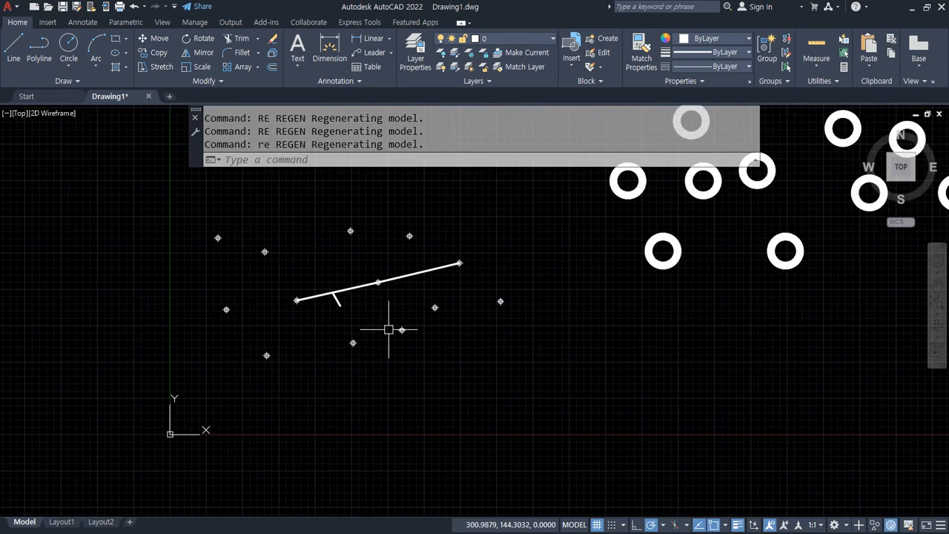
Step: Change the point style so that the point size of 5% is set relative to the screen
{"action": "type", "text": "ptype"}
{"action": "key", "text": "Return"}
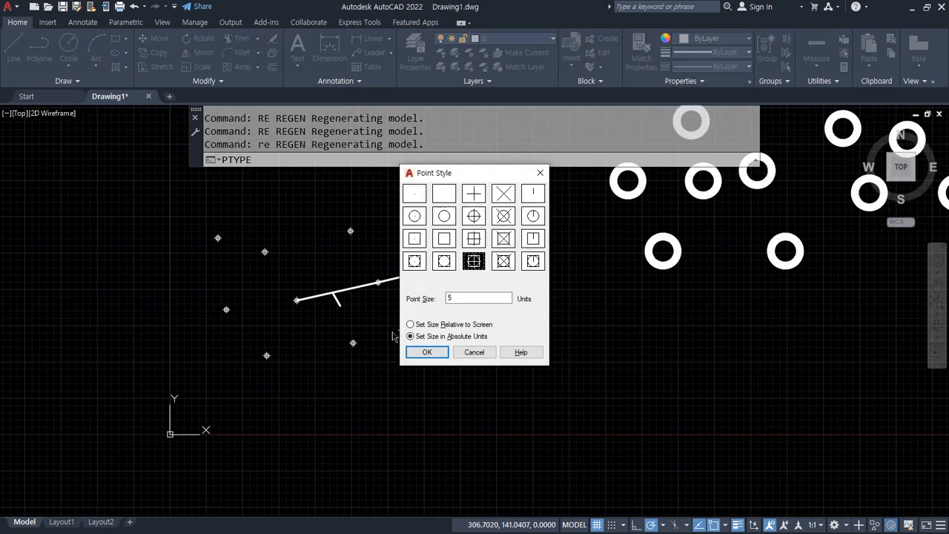
{"action": "left_click", "coordinate": [410, 324]}
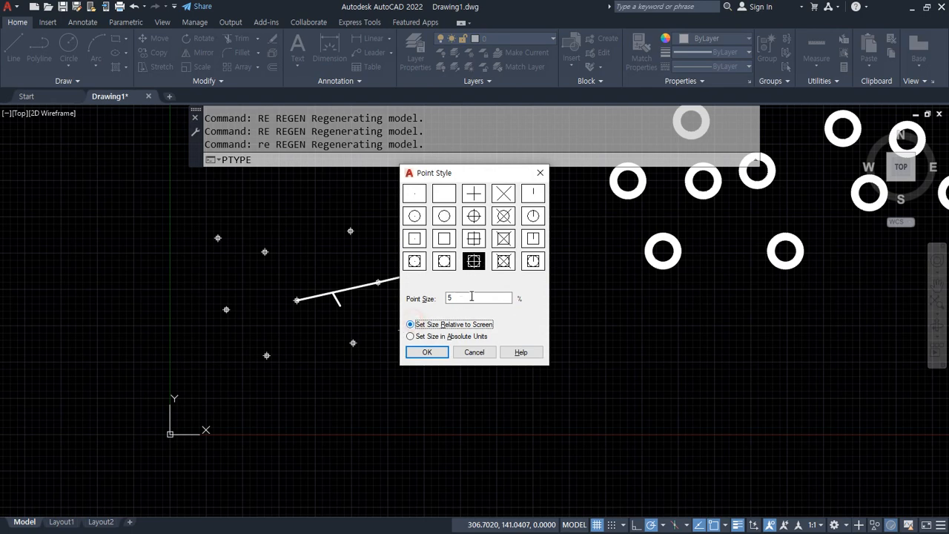
{"action": "left_click", "coordinate": [434, 353]}
Step: Regenerate the model in close and distant views to check how the screen-relative point markers display
{"action": "type", "text": "RE"}
{"action": "key", "text": "Return"}
{"action": "scroll", "coordinate": [380, 357], "scroll_direction": "up", "scroll_amount": 5}
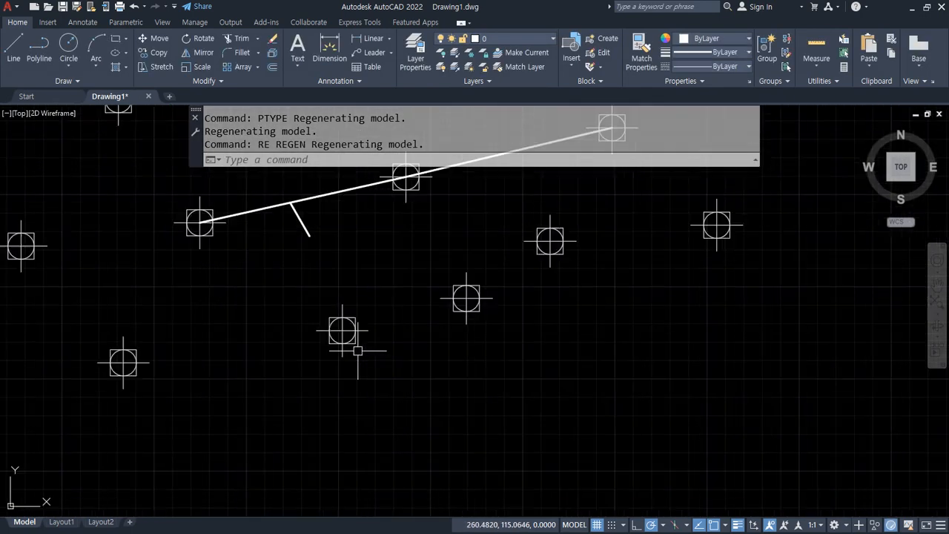
{"action": "type", "text": "re"}
{"action": "key", "text": "Return"}
{"action": "scroll", "coordinate": [358, 351], "scroll_direction": "down", "scroll_amount": 5}
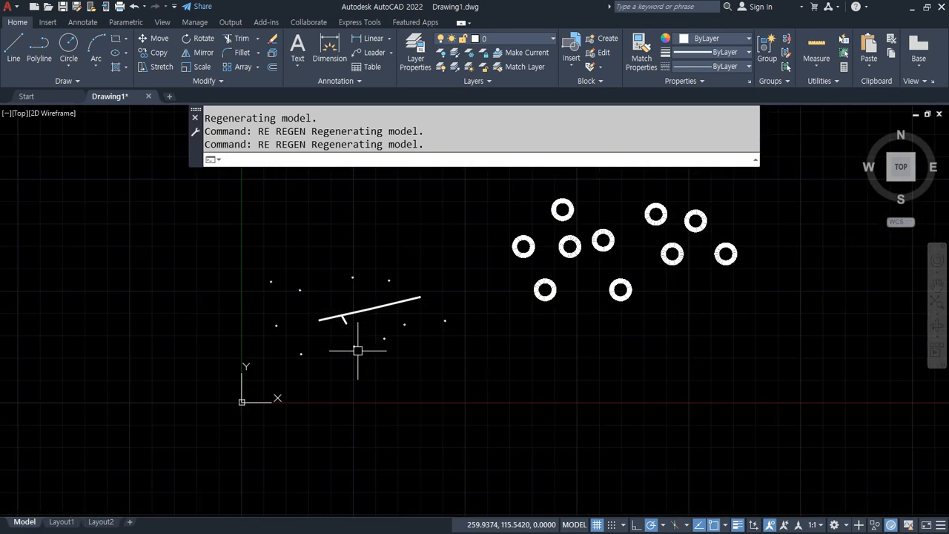
{"action": "type", "text": "re"}
{"action": "key", "text": "Return"}
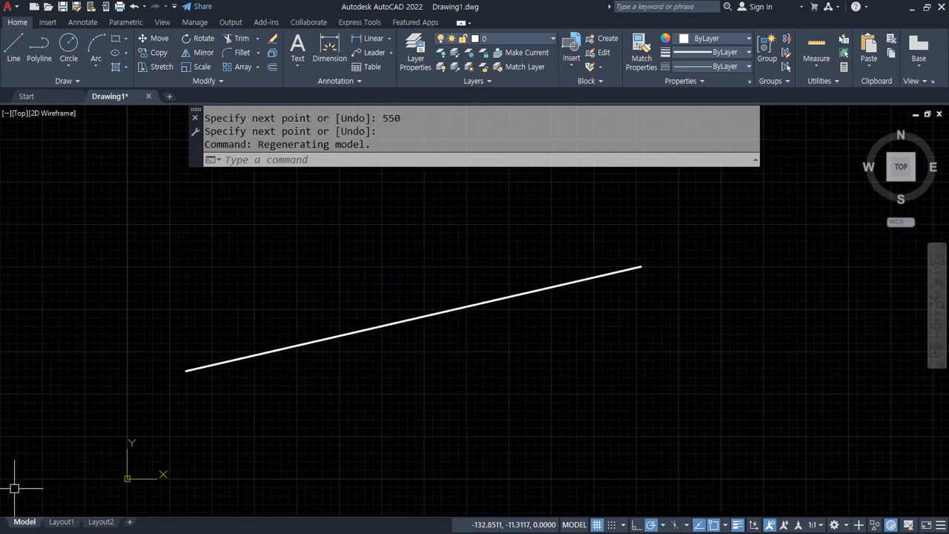
Step: Switch to the Notepad lesson notes and review the DIVide and MEasure command entry
{"action": "key", "text": "alt+Tab"}
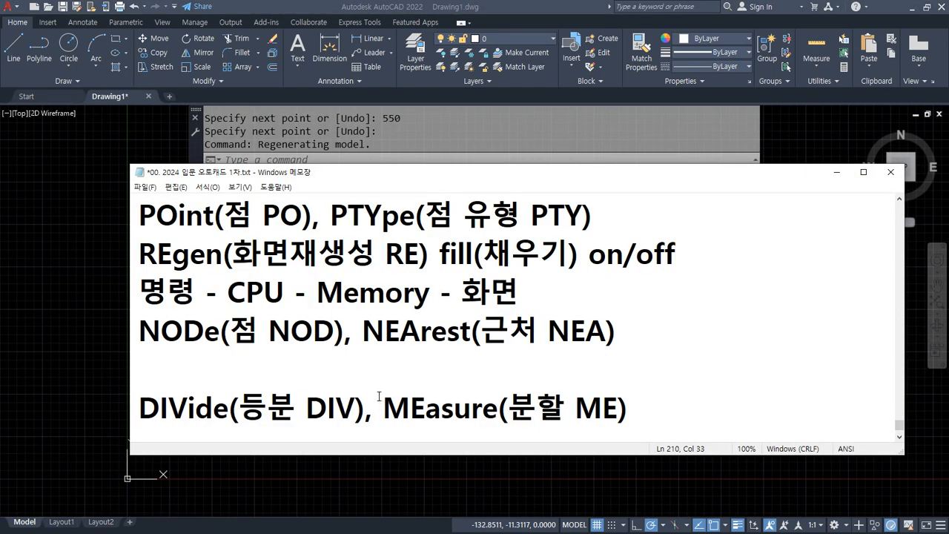
{"action": "left_click_drag", "start_coordinate": [143, 430], "coordinate": [591, 433]}
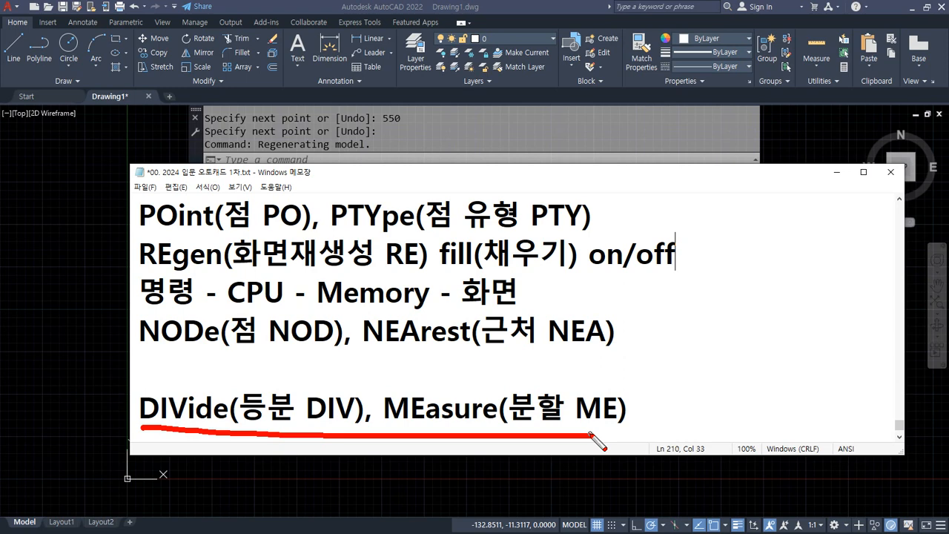
{"action": "key", "text": "Escape"}
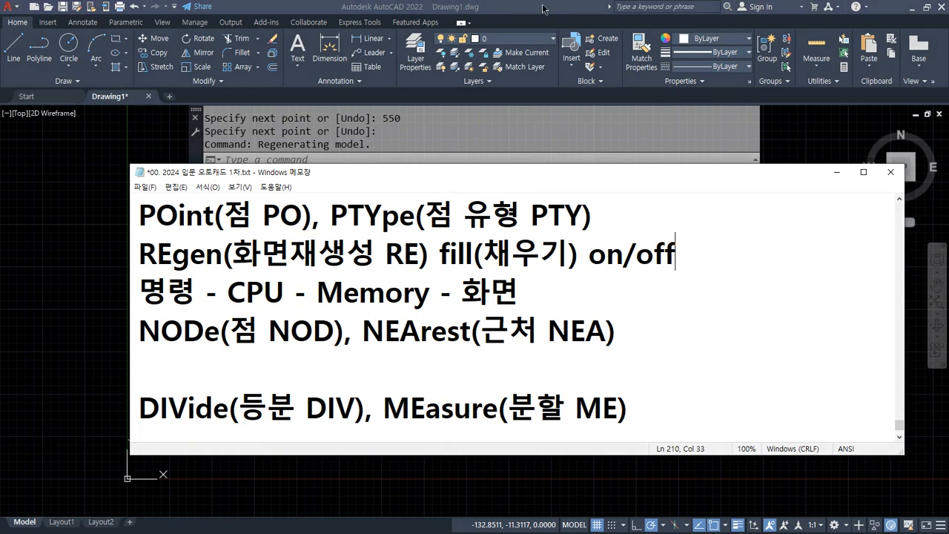
Step: Switch back to AutoCAD and divide the slanted line into 6 equal segments with the Divide command
{"action": "key", "text": "alt+Tab"}
{"action": "type", "text": "di"}
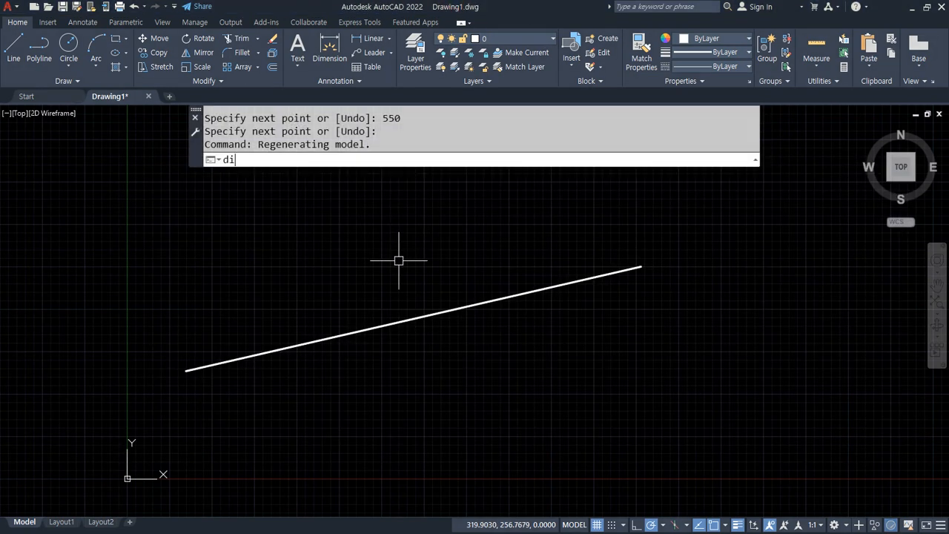
{"action": "type", "text": "v"}
{"action": "key", "text": "Return"}
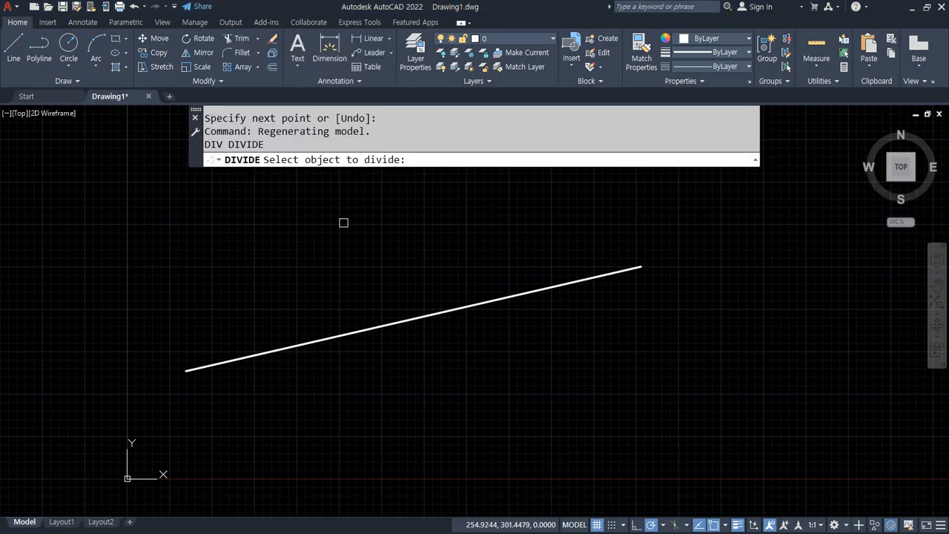
{"action": "left_click", "coordinate": [317, 333]}
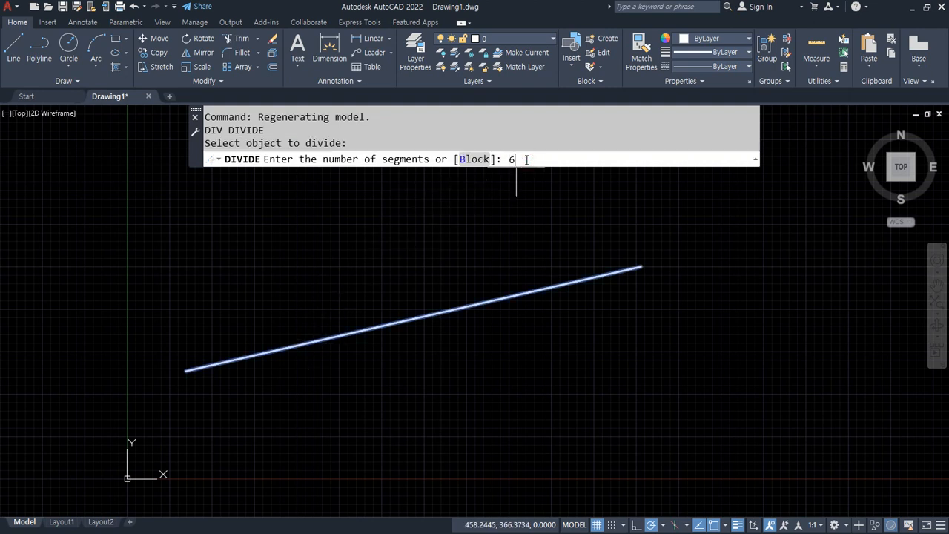
{"action": "key", "text": "Return"}
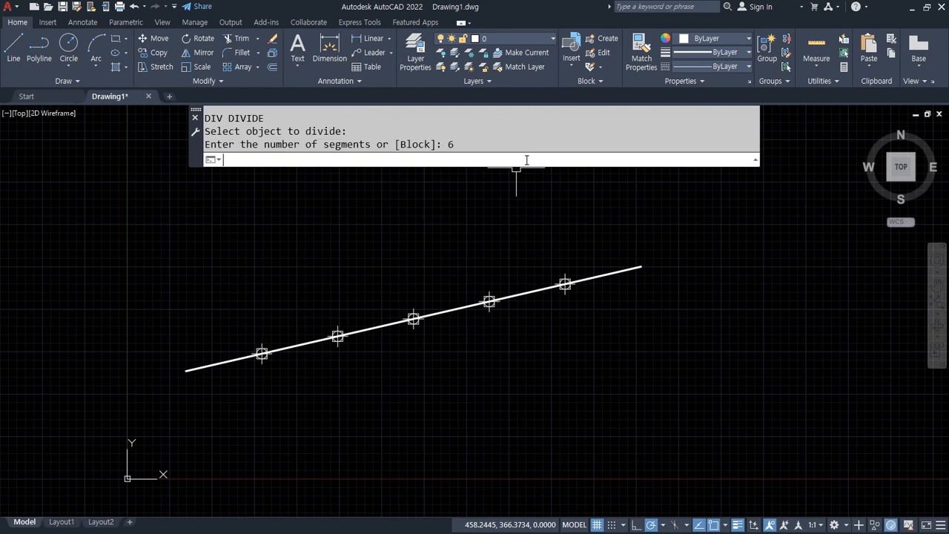
Step: Select the divided line together with its division points to inspect them, and clear the selection
{"action": "left_click", "coordinate": [444, 312]}
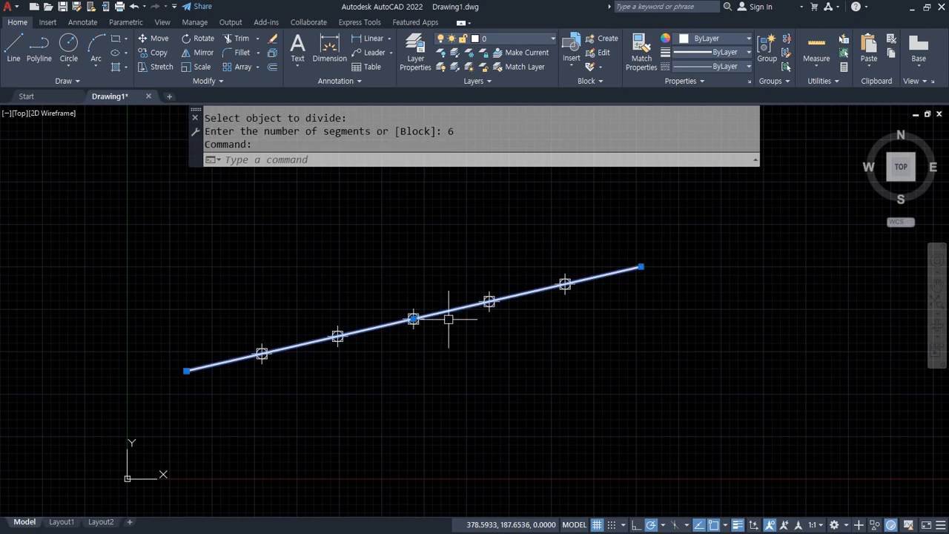
{"action": "left_click", "coordinate": [195, 229]}
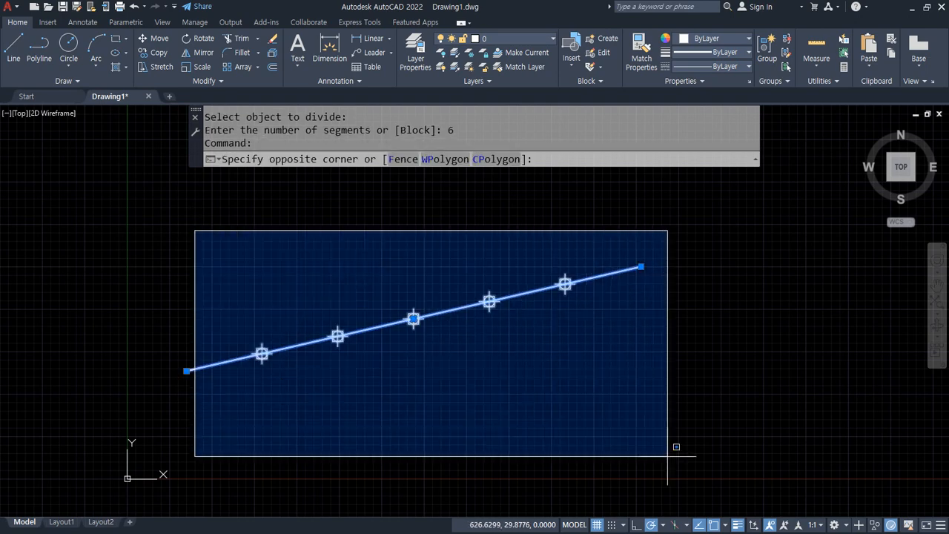
{"action": "left_click", "coordinate": [697, 486]}
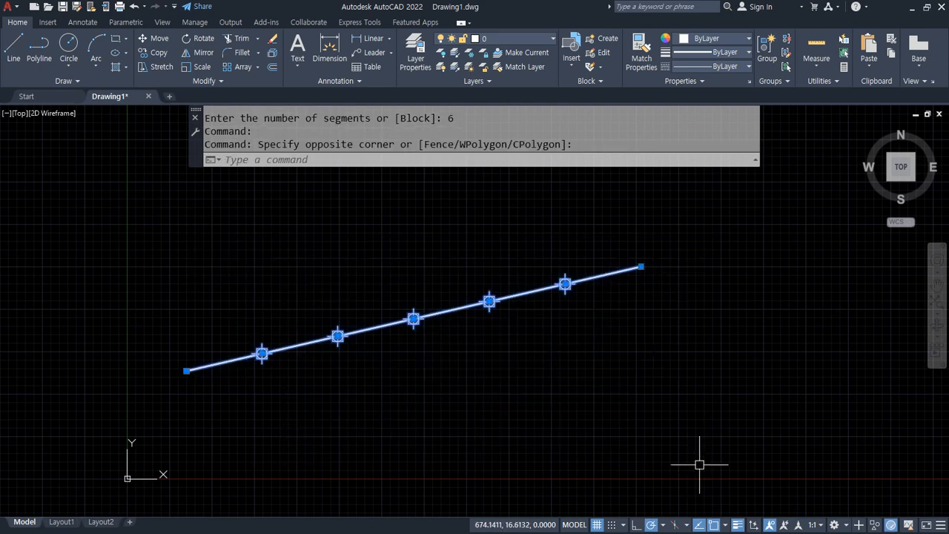
{"action": "key", "text": "Escape"}
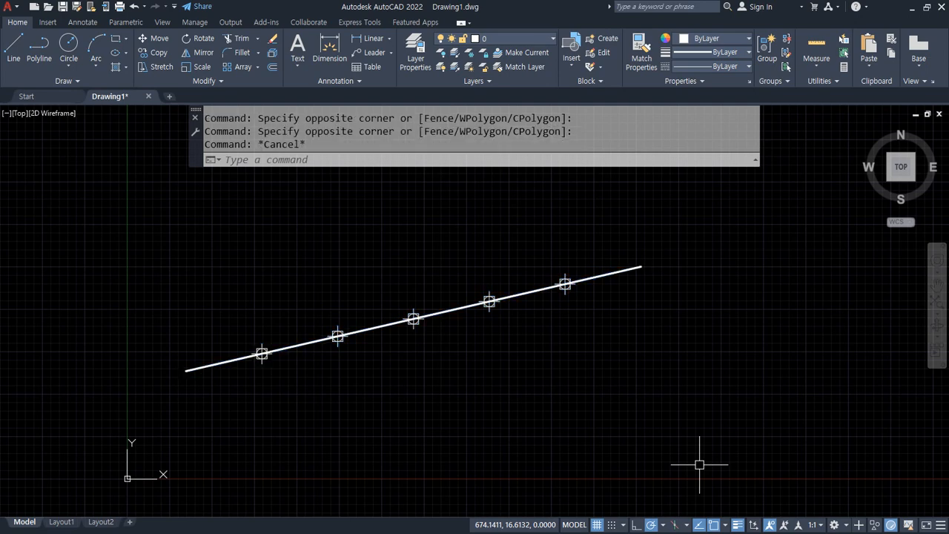
Step: Change the point style to the plain dot and select the slanted line to inspect whether it is one object
{"action": "type", "text": "ptype"}
{"action": "key", "text": "Return"}
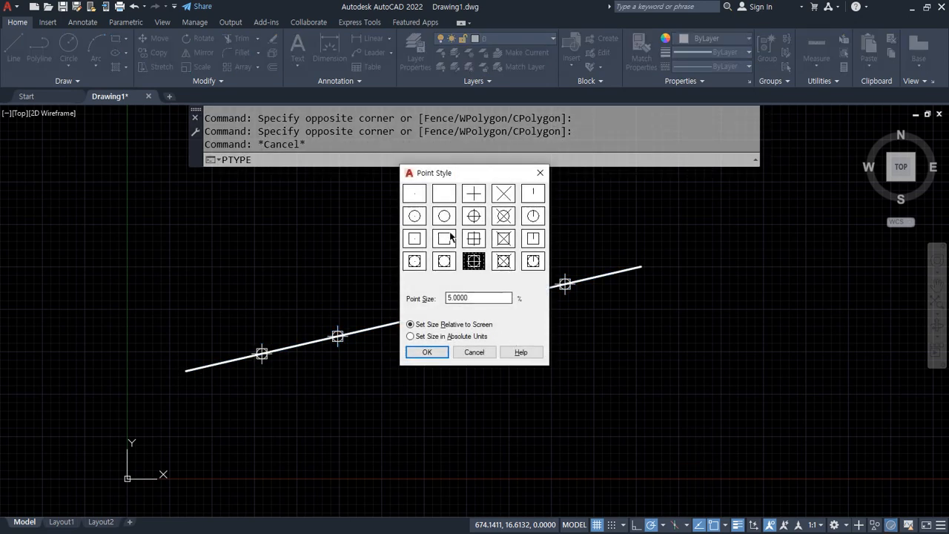
{"action": "left_click", "coordinate": [416, 194]}
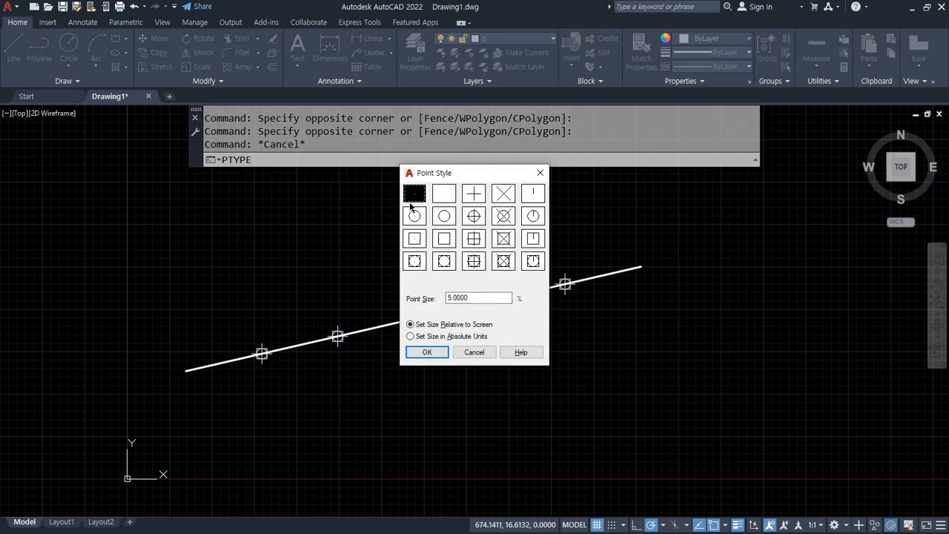
{"action": "left_click", "coordinate": [428, 352]}
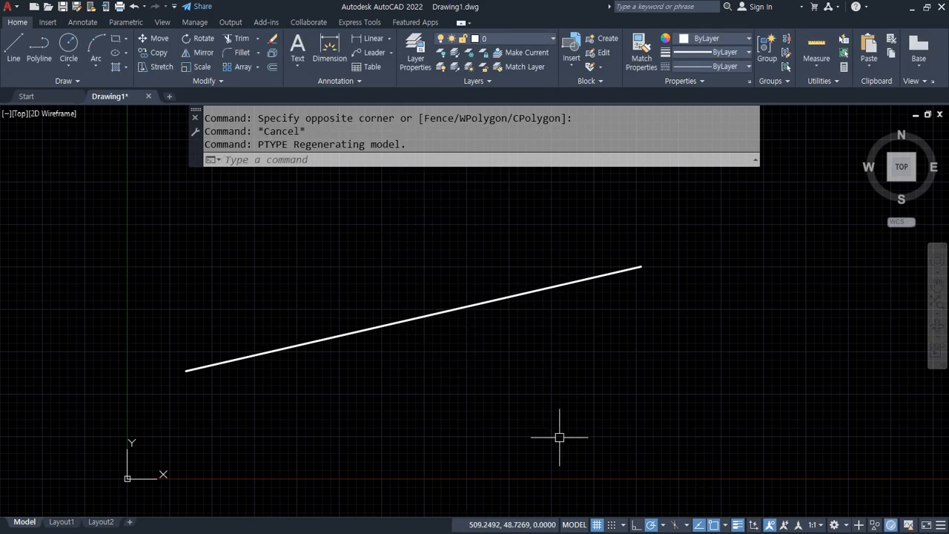
{"action": "left_click", "coordinate": [529, 289]}
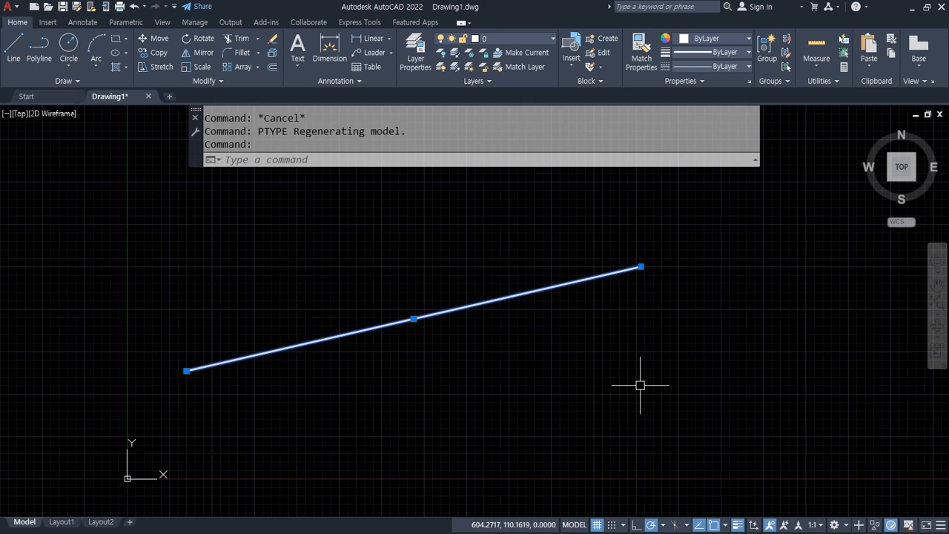
{"action": "key", "text": "Escape"}
Step: Change the point style to the X marker enclosed in a circle and square, keeping the size relative to the screen
{"action": "type", "text": "ptype"}
{"action": "key", "text": "Return"}
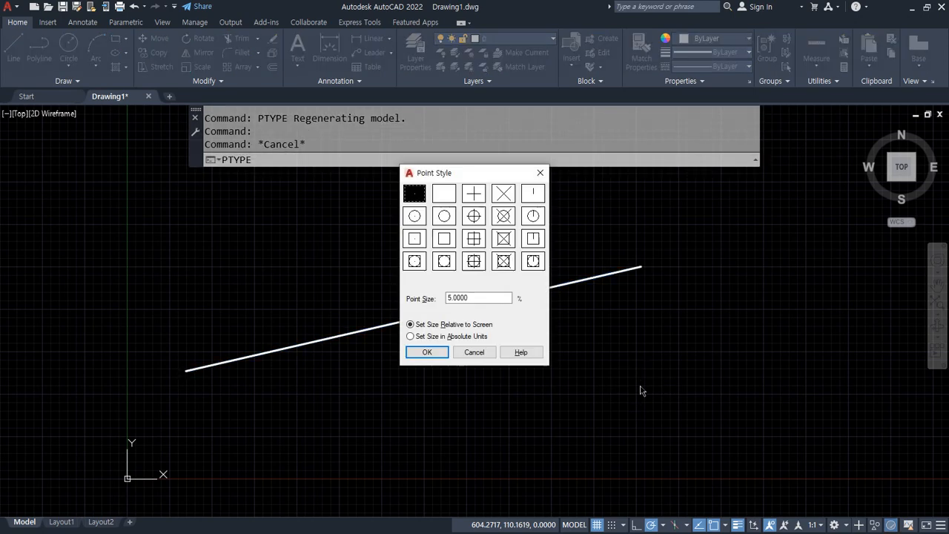
{"action": "left_click", "coordinate": [504, 260]}
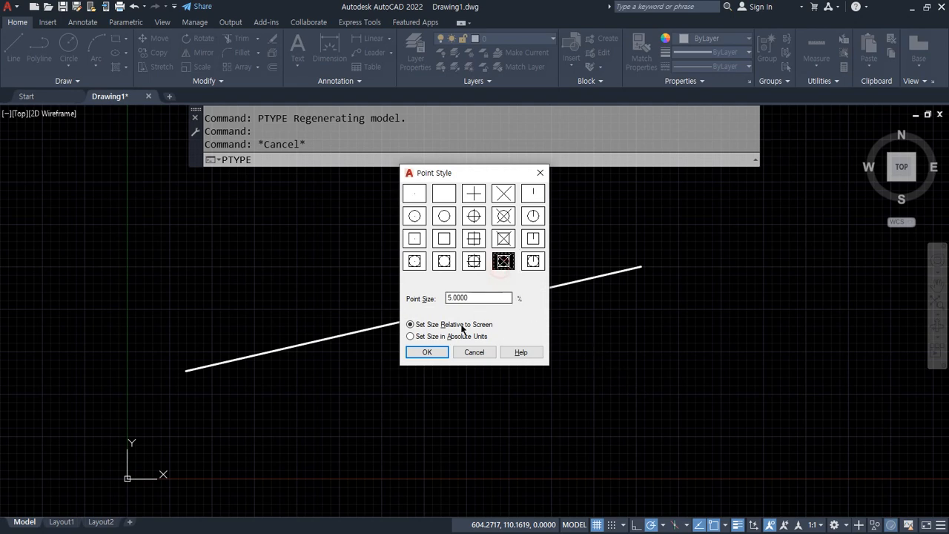
{"action": "left_click", "coordinate": [432, 351]}
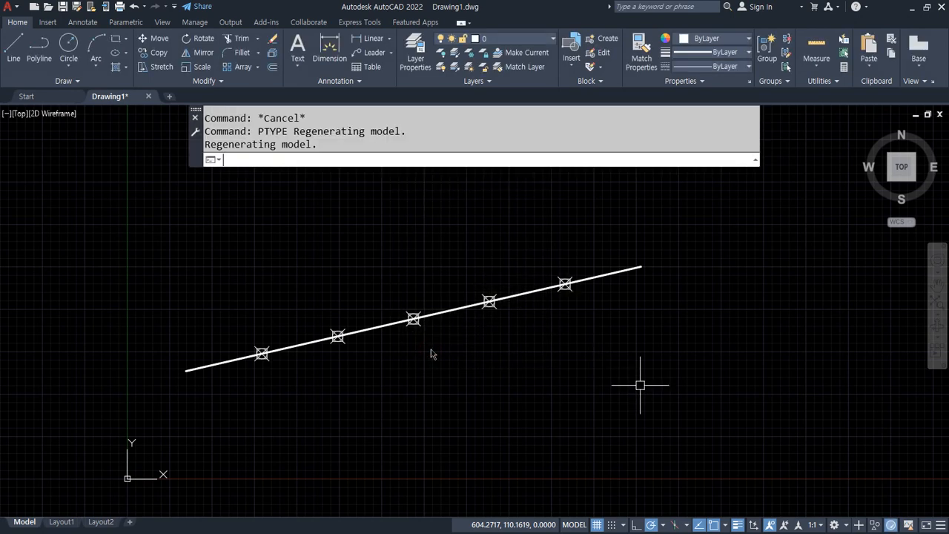
{"action": "left_click", "coordinate": [431, 350]}
{"action": "key", "text": "Escape"}
{"action": "key", "text": "Escape"}
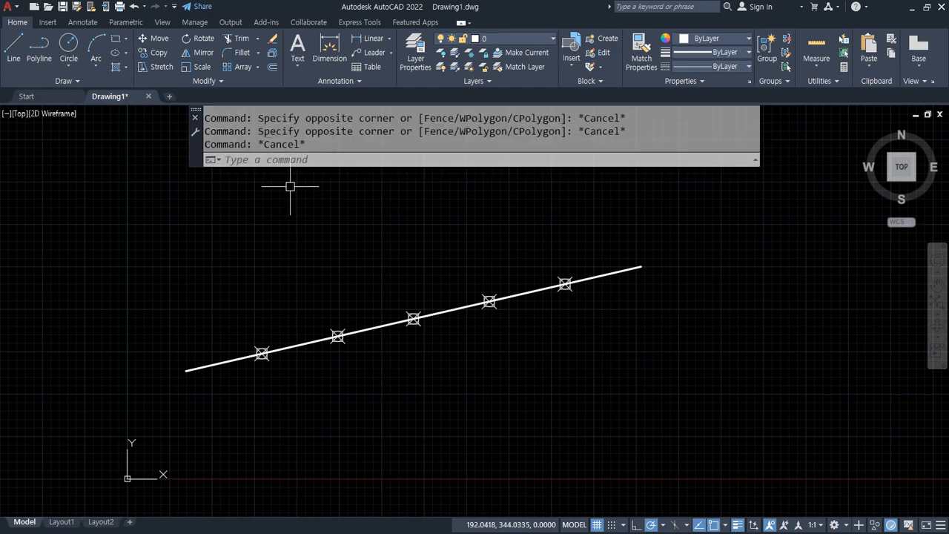
Step: Draw a second slanted line 550 units long above the divided line, roughly parallel to it
{"action": "type", "text": "l"}
{"action": "key", "text": "Return"}
{"action": "left_click", "coordinate": [158, 274]}
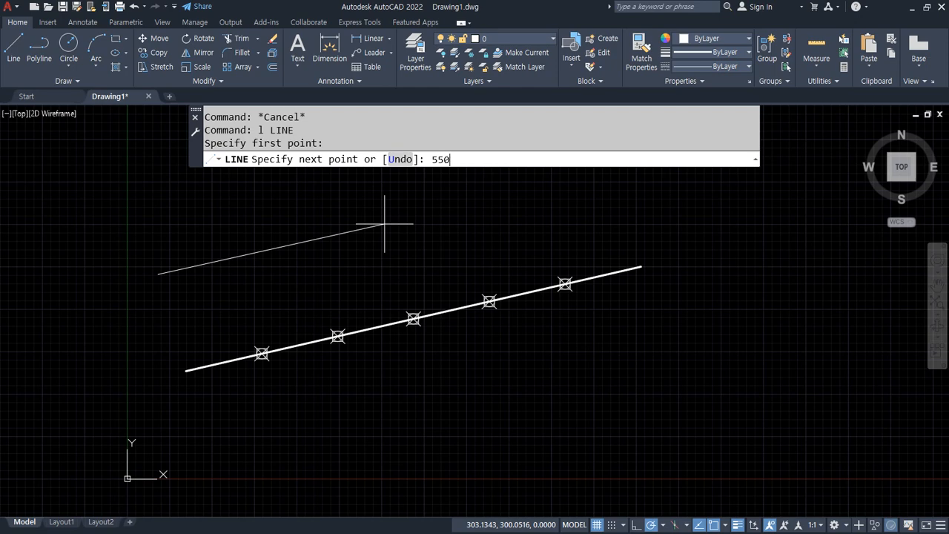
{"action": "type", "text": "550"}
{"action": "key", "text": "Return"}
{"action": "key", "text": "Return"}
{"action": "middle_click_drag", "start_coordinate": [510, 292], "coordinate": [512, 353]}
{"action": "key", "text": "Escape"}
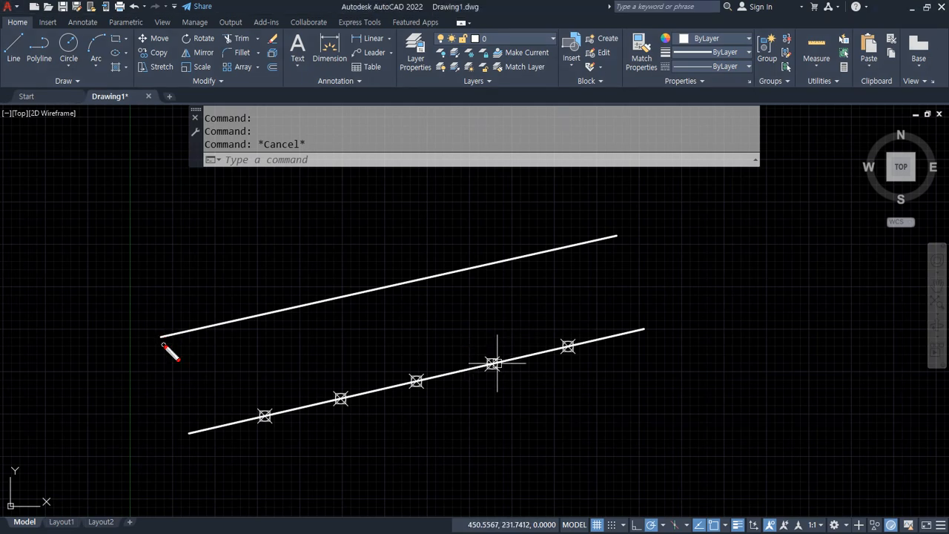
{"action": "left_click_drag", "start_coordinate": [236, 334], "coordinate": [239, 326]}
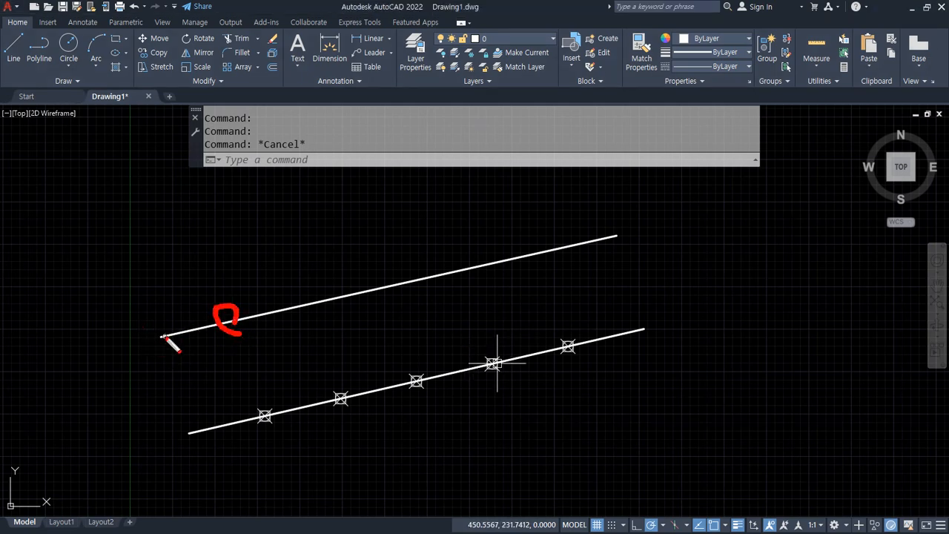
{"action": "mouse_move", "coordinate": [151, 306]}
{"action": "left_mouse_down"}
{"action": "mouse_move", "coordinate": [349, 248]}
{"action": "mouse_move", "coordinate": [354, 280]}
{"action": "left_mouse_up"}
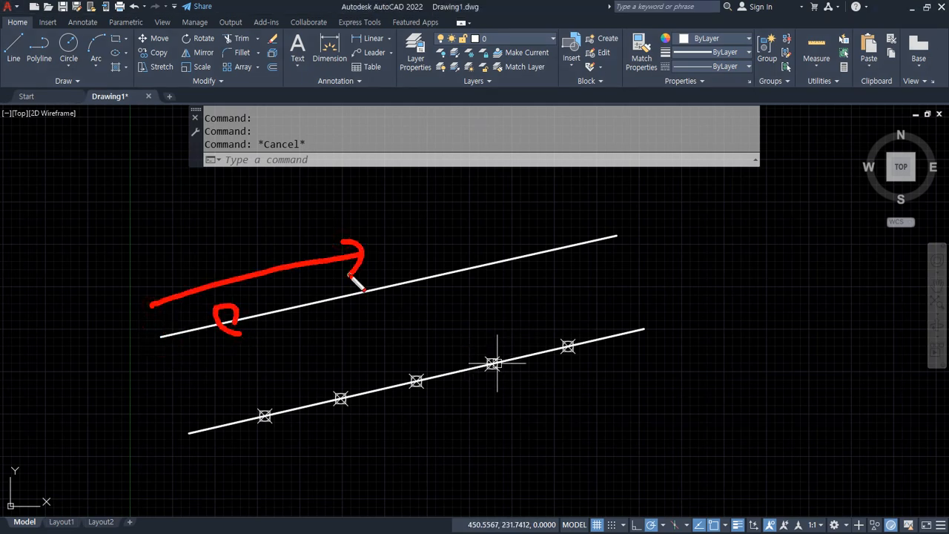
{"action": "left_click_drag", "start_coordinate": [515, 264], "coordinate": [519, 259]}
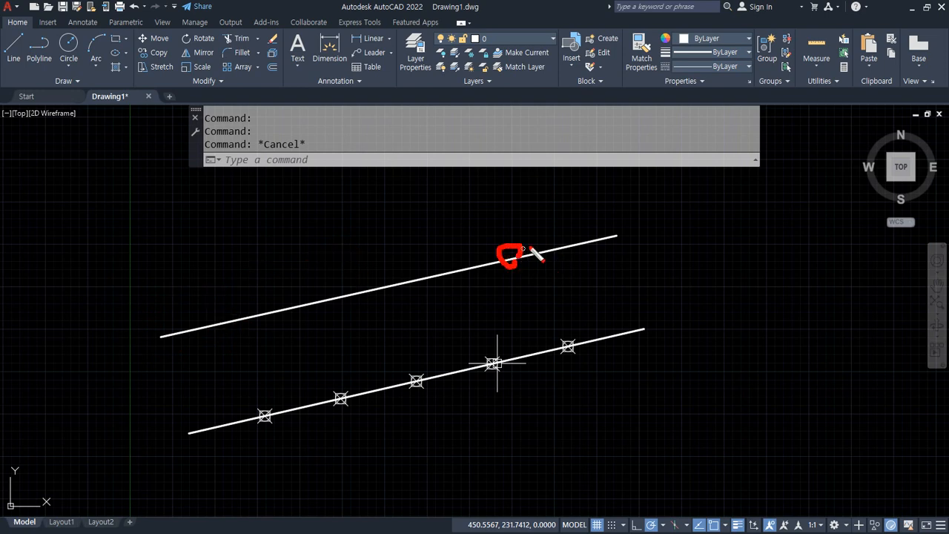
{"action": "mouse_move", "coordinate": [621, 239]}
{"action": "left_mouse_down"}
{"action": "mouse_move", "coordinate": [620, 222]}
{"action": "mouse_move", "coordinate": [589, 191]}
{"action": "mouse_move", "coordinate": [386, 251]}
{"action": "mouse_move", "coordinate": [370, 233]}
{"action": "mouse_move", "coordinate": [391, 266]}
{"action": "left_mouse_up"}
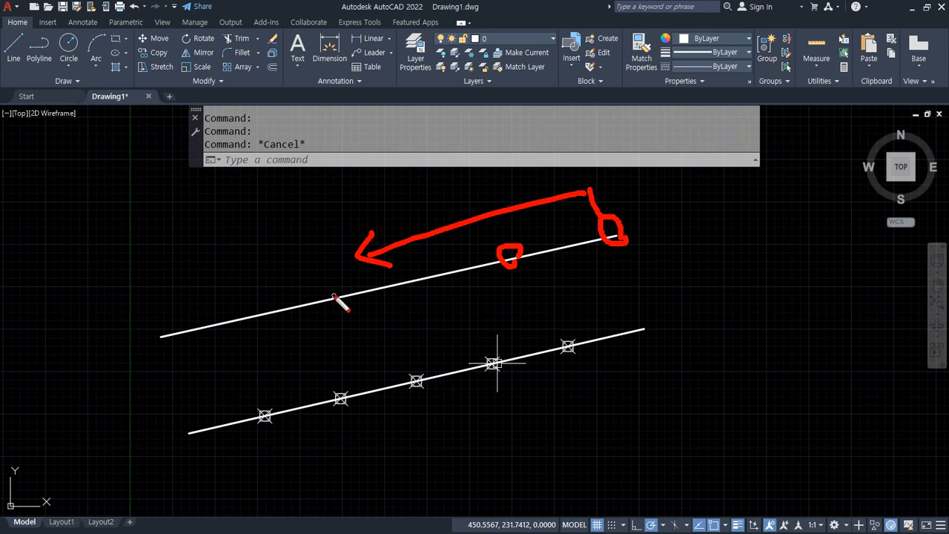
{"action": "key", "text": "Escape"}
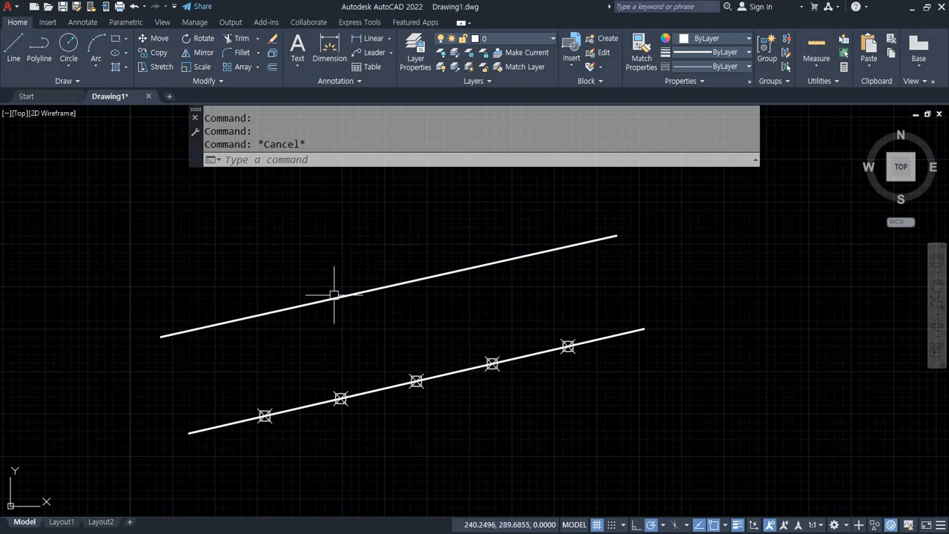
Step: Place points every 100 units along the upper line with the Measure command, starting from its lower-left end
{"action": "type", "text": "me"}
{"action": "key", "text": "Return"}
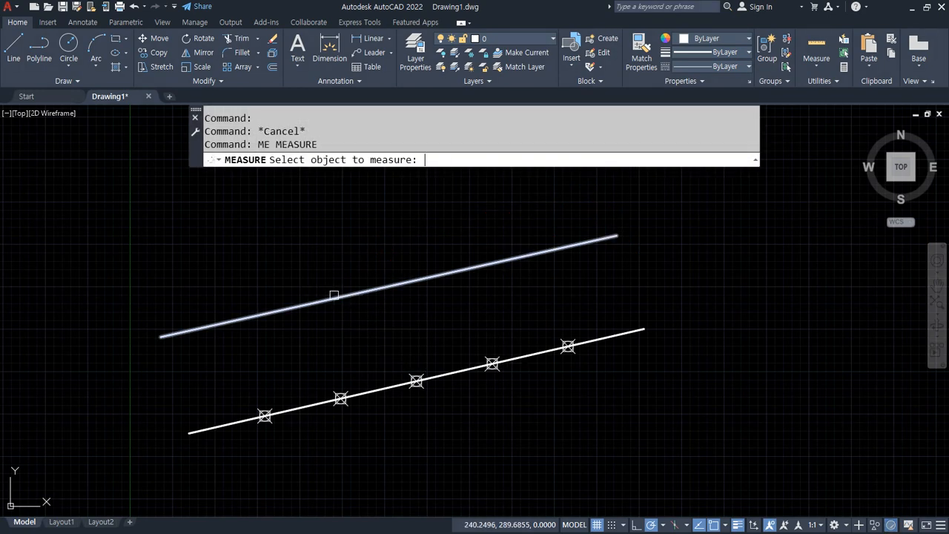
{"action": "left_click", "coordinate": [263, 315]}
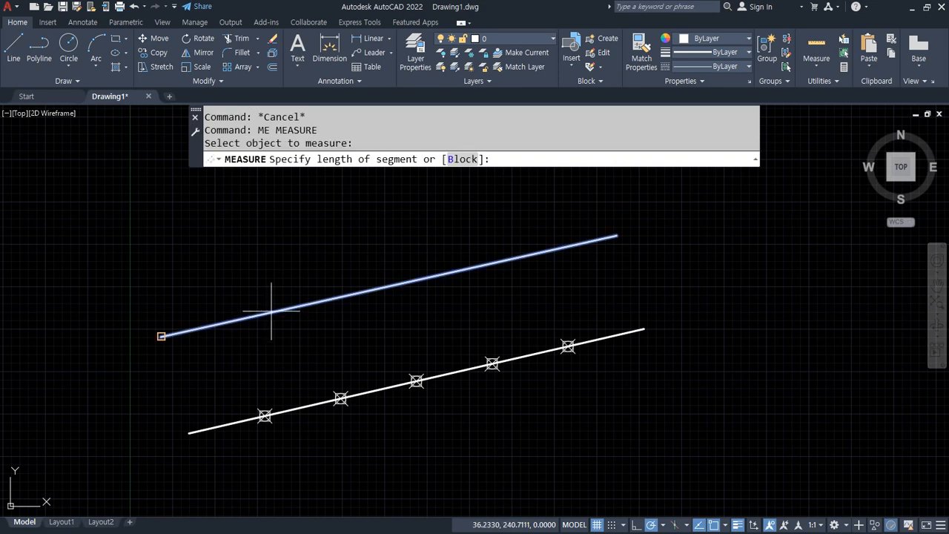
{"action": "type", "text": "500"}
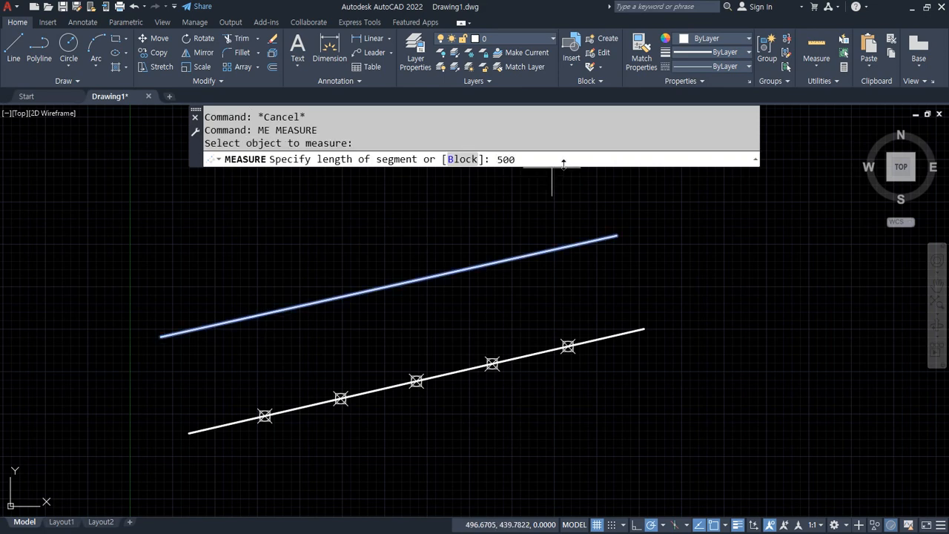
{"action": "key", "text": "BackSpace"}
{"action": "key", "text": "BackSpace"}
{"action": "key", "text": "BackSpace"}
{"action": "type", "text": "100"}
{"action": "key", "text": "Return"}
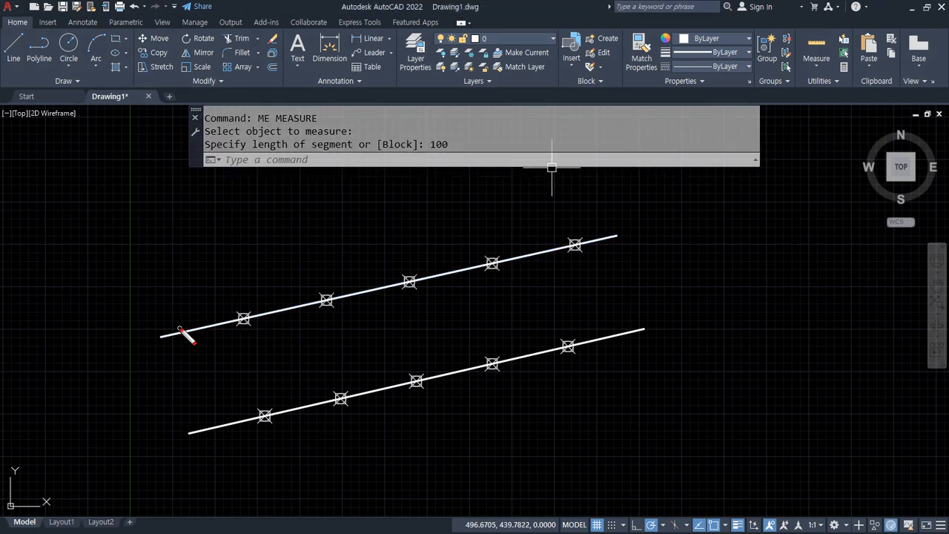
{"action": "mouse_move", "coordinate": [178, 328]}
{"action": "left_mouse_down"}
{"action": "mouse_move", "coordinate": [271, 314]}
{"action": "mouse_move", "coordinate": [370, 276]}
{"action": "mouse_move", "coordinate": [558, 239]}
{"action": "mouse_move", "coordinate": [667, 266]}
{"action": "left_mouse_up"}
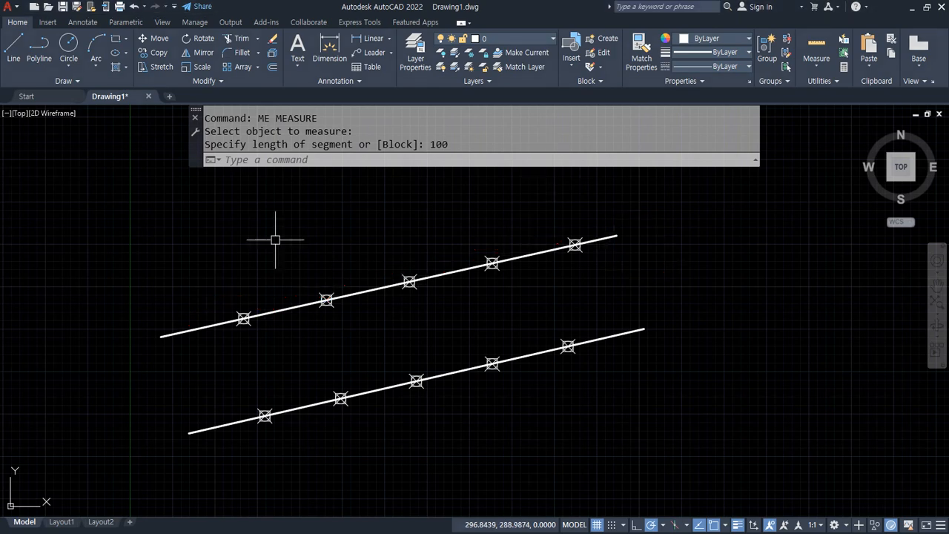
Step: Erase all the measured points from the upper line, keeping the line itself
{"action": "left_click", "coordinate": [191, 180]}
{"action": "left_click", "coordinate": [630, 300]}
{"action": "type", "text": "e"}
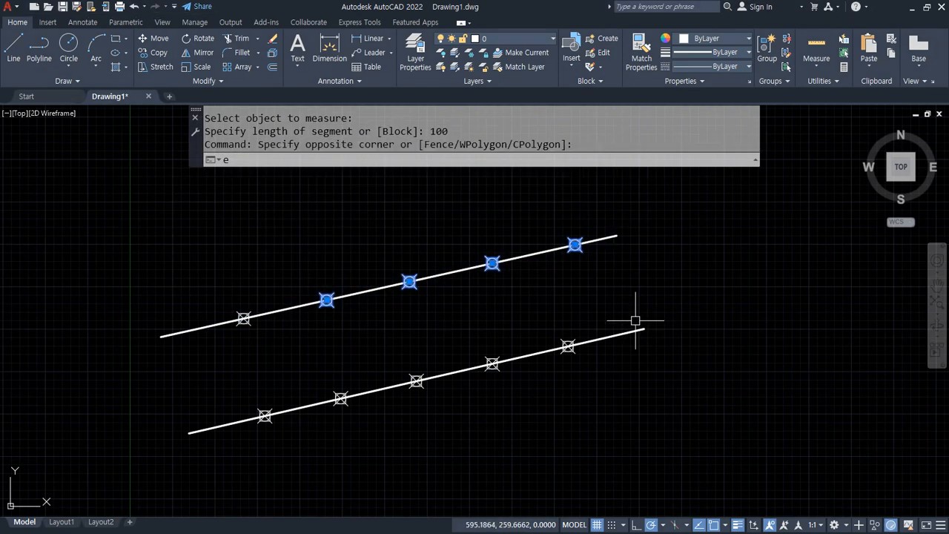
{"action": "key", "text": "Return"}
{"action": "left_click", "coordinate": [212, 275]}
{"action": "left_click", "coordinate": [282, 339]}
{"action": "type", "text": "e"}
{"action": "key", "text": "Return"}
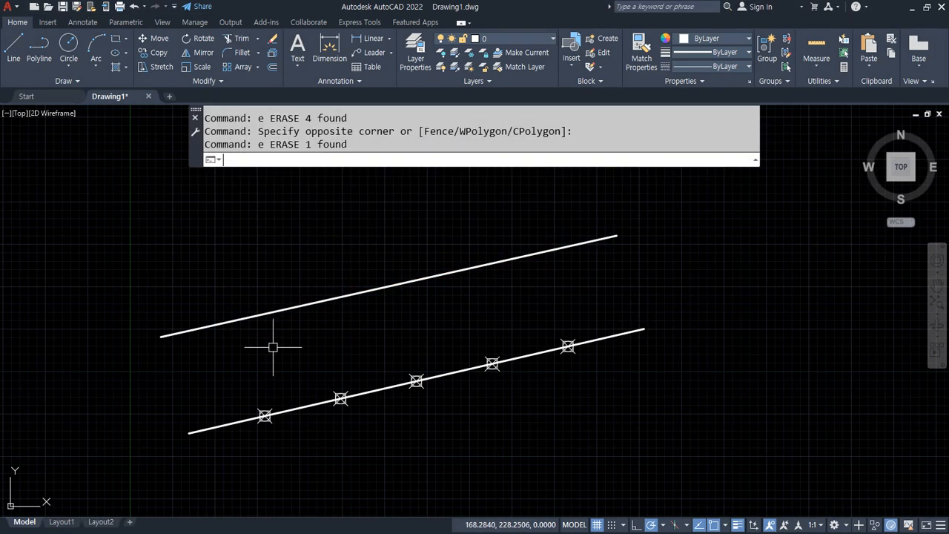
Step: Begin the Measure command on the upper line, picking it near its upper-right end as the starting side
{"action": "type", "text": "me"}
{"action": "key", "text": "Return"}
{"action": "left_click", "coordinate": [552, 250]}
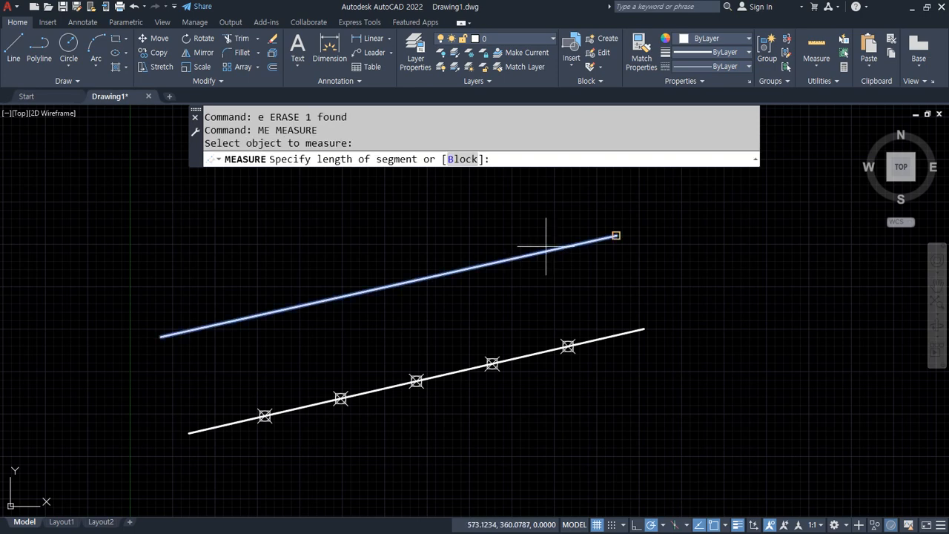
Step: Place point markers along the upper slanted line at a segment length of 100 with the Measure command
{"action": "type", "text": "100"}
{"action": "key", "text": "Return"}
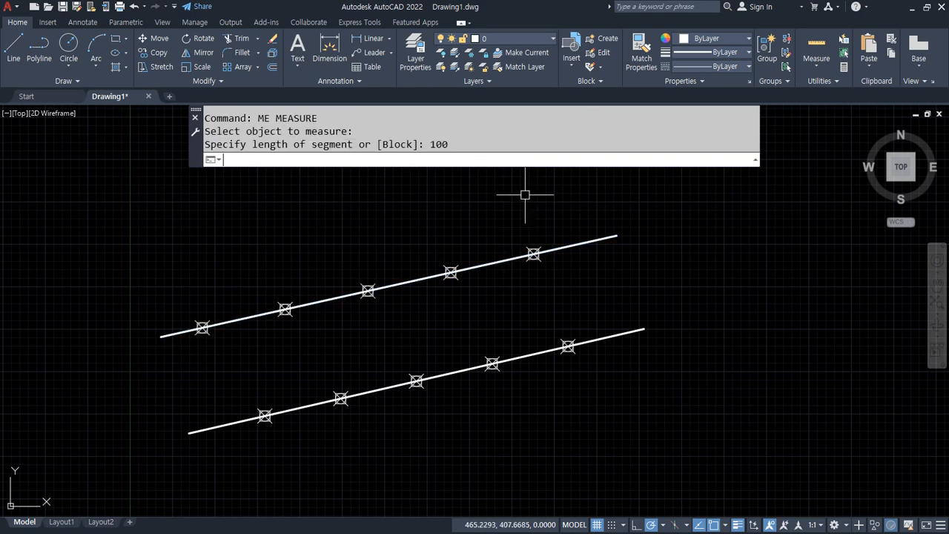
{"action": "mouse_move", "coordinate": [628, 238]}
{"action": "left_mouse_down"}
{"action": "mouse_move", "coordinate": [617, 217]}
{"action": "mouse_move", "coordinate": [640, 242]}
{"action": "left_mouse_up"}
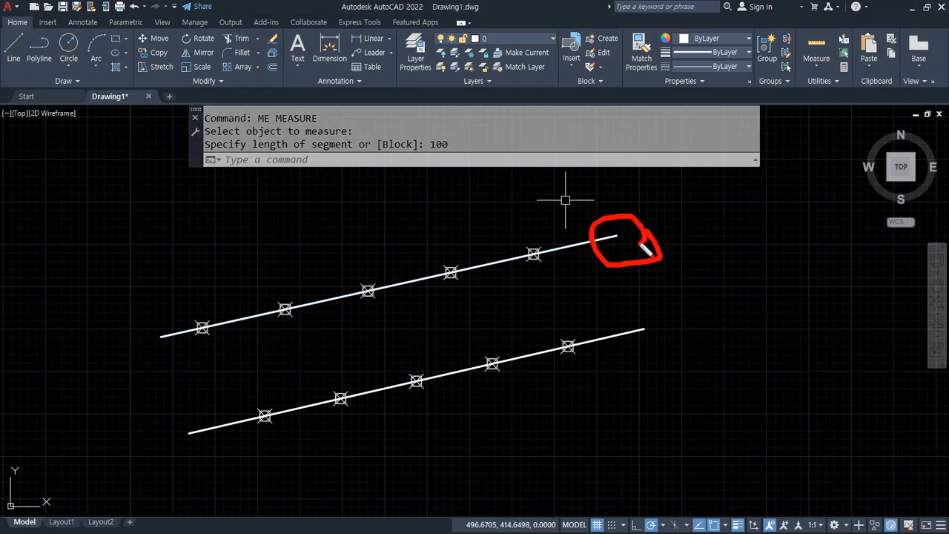
{"action": "mouse_move", "coordinate": [595, 211]}
{"action": "left_mouse_down"}
{"action": "mouse_move", "coordinate": [271, 250]}
{"action": "mouse_move", "coordinate": [276, 280]}
{"action": "left_mouse_up"}
{"action": "mouse_move", "coordinate": [189, 382]}
{"action": "left_mouse_down"}
{"action": "mouse_move", "coordinate": [155, 377]}
{"action": "mouse_move", "coordinate": [171, 371]}
{"action": "left_mouse_up"}
{"action": "key", "text": "Escape"}
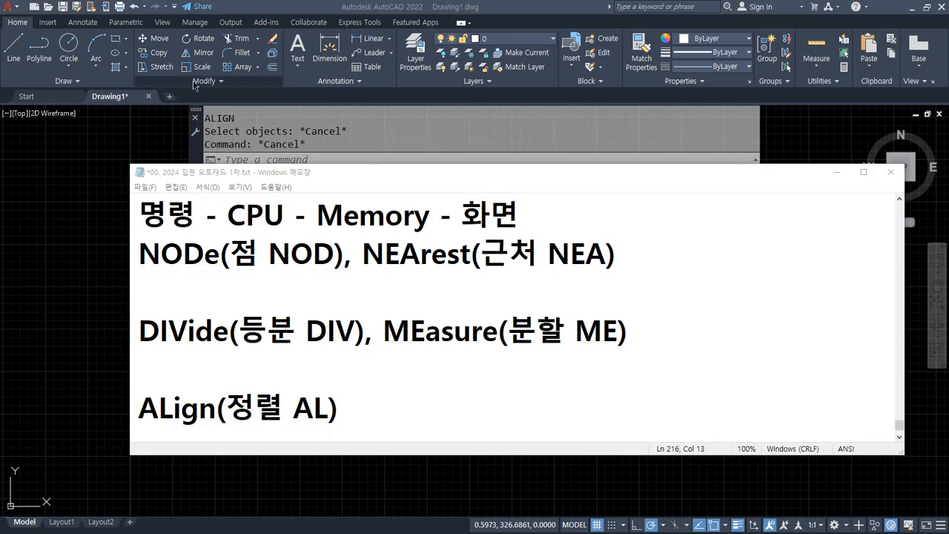
{"action": "left_click", "coordinate": [194, 86]}
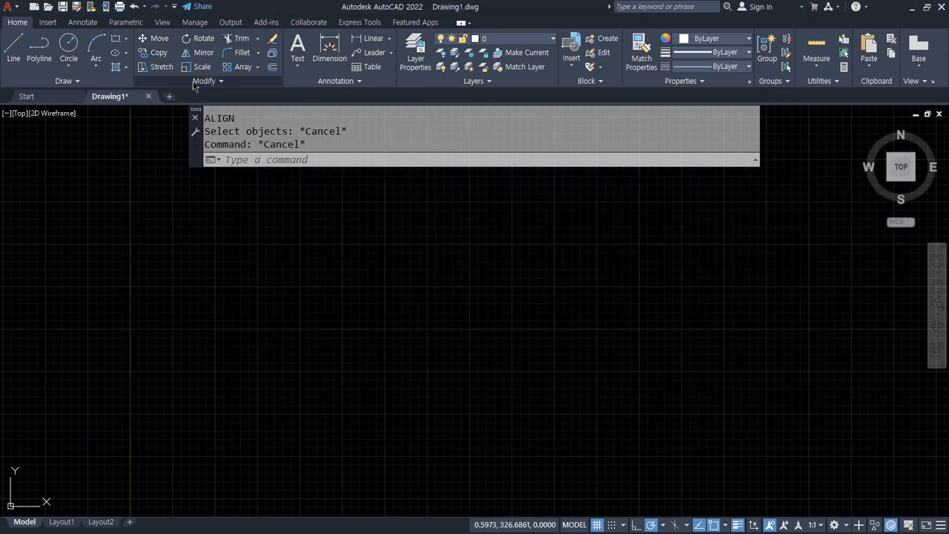
{"action": "left_click", "coordinate": [204, 83]}
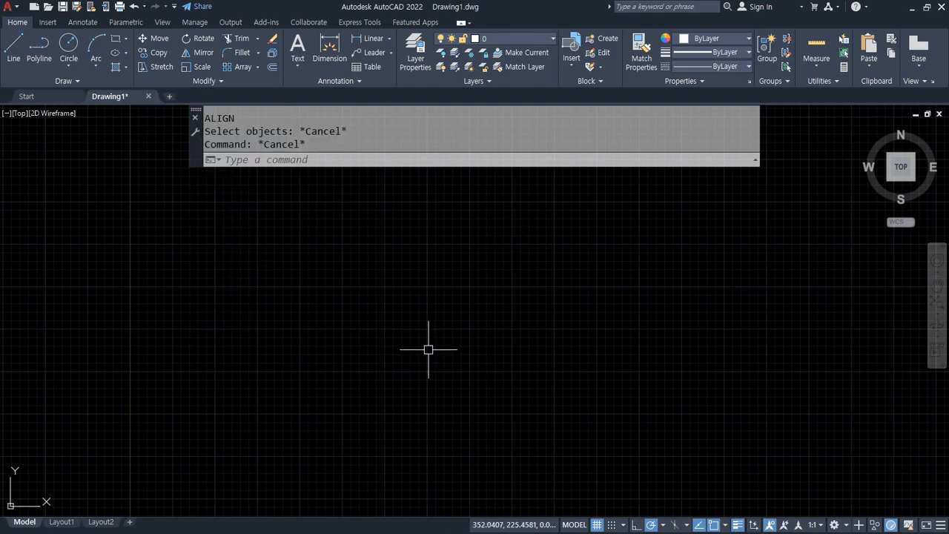
Step: Draw a tall upright rectangle in the left half of the empty drawing
{"action": "key", "text": "Escape"}
{"action": "key", "text": "Escape"}
{"action": "type", "text": "rec"}
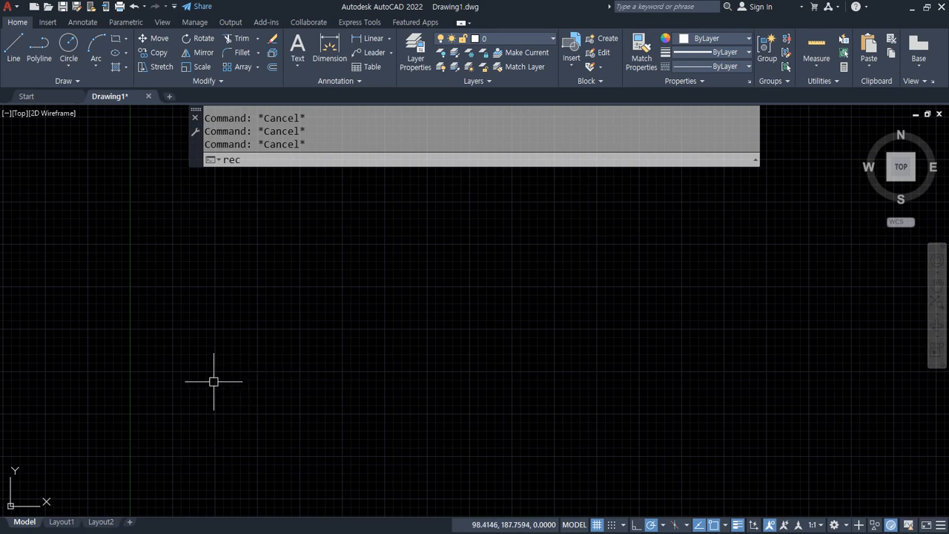
{"action": "key", "text": "Return"}
{"action": "left_click", "coordinate": [215, 397]}
{"action": "left_click", "coordinate": [300, 220]}
Step: Draw a smaller upright rectangle to the right of the tall one, level with its top edge
{"action": "key", "text": "Return"}
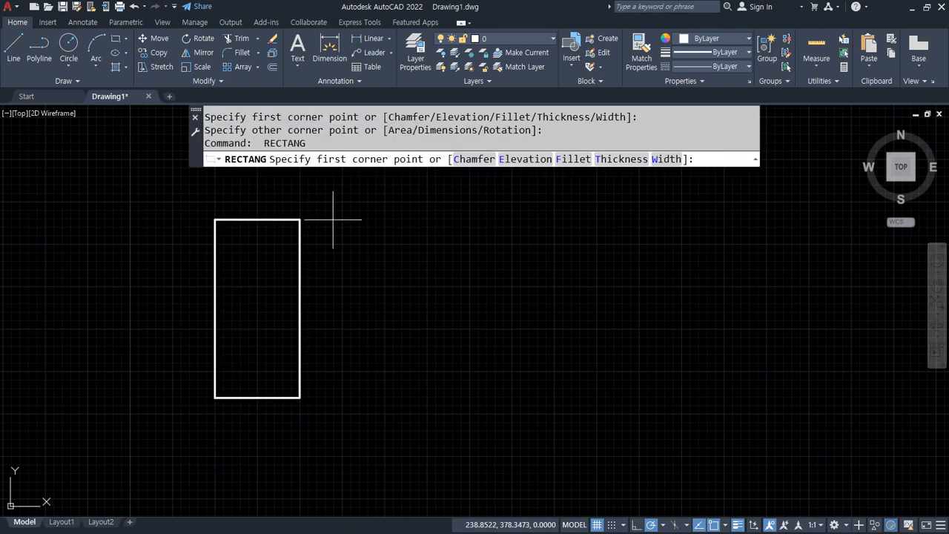
{"action": "left_click", "coordinate": [333, 219]}
{"action": "left_click", "coordinate": [374, 329]}
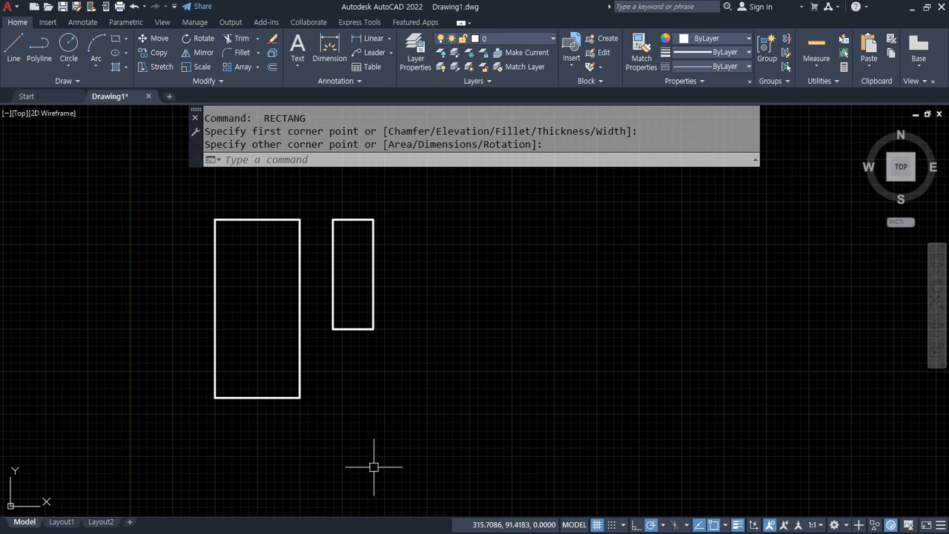
{"action": "key", "text": "Escape"}
{"action": "key", "text": "Escape"}
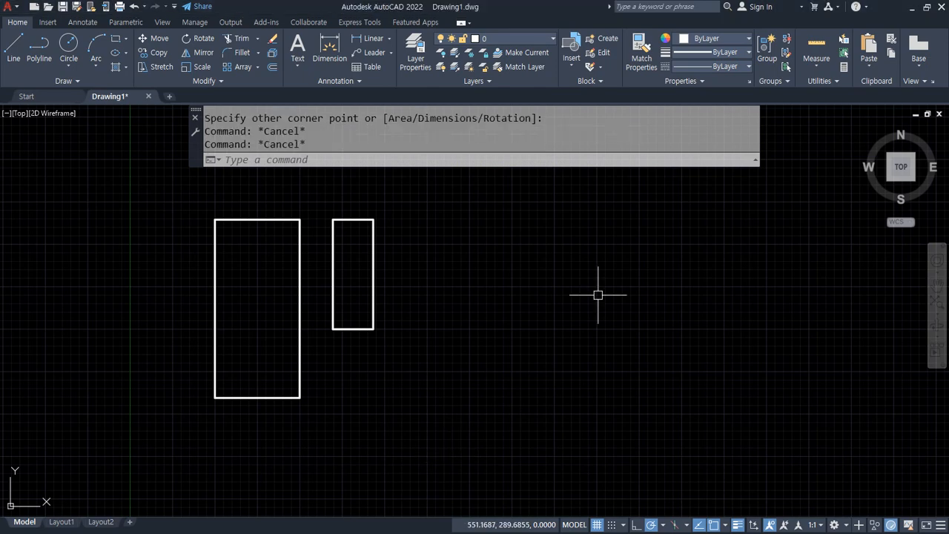
Step: Align the small rectangle's left edge to the tall rectangle's right edge, matching upper then lower corners, without scaling
{"action": "type", "text": "AL"}
{"action": "key", "text": "Return"}
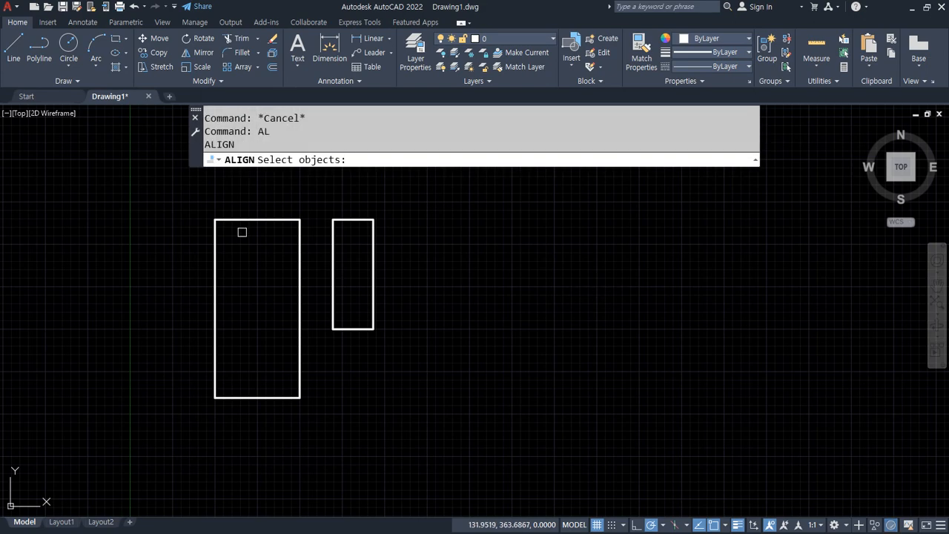
{"action": "scroll", "coordinate": [248, 230], "scroll_direction": "up", "scroll_amount": 2}
{"action": "left_click", "coordinate": [380, 227]}
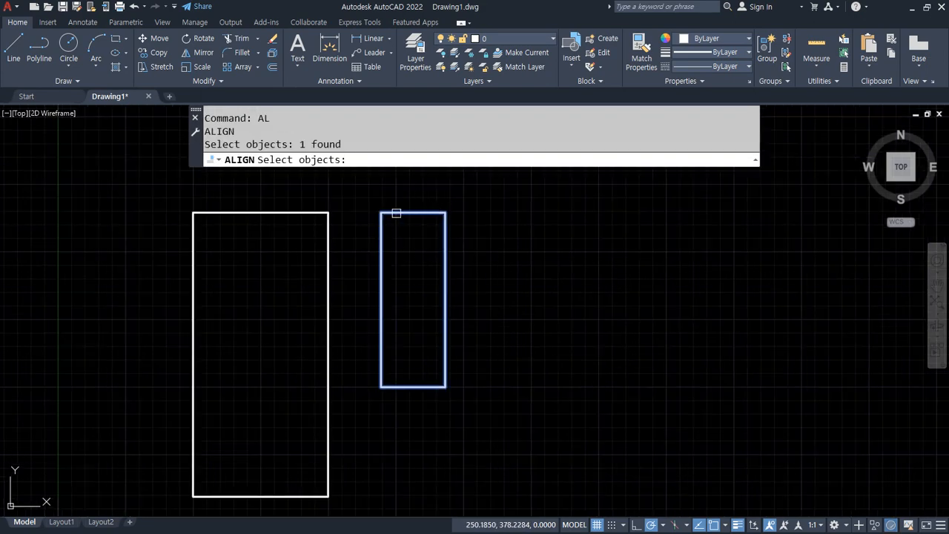
{"action": "left_click_drag", "start_coordinate": [371, 225], "coordinate": [421, 238]}
{"action": "mouse_move", "coordinate": [213, 216]}
{"action": "left_mouse_down"}
{"action": "mouse_move", "coordinate": [347, 218]}
{"action": "mouse_move", "coordinate": [321, 531]}
{"action": "mouse_move", "coordinate": [133, 478]}
{"action": "left_mouse_up"}
{"action": "key", "text": "Escape"}
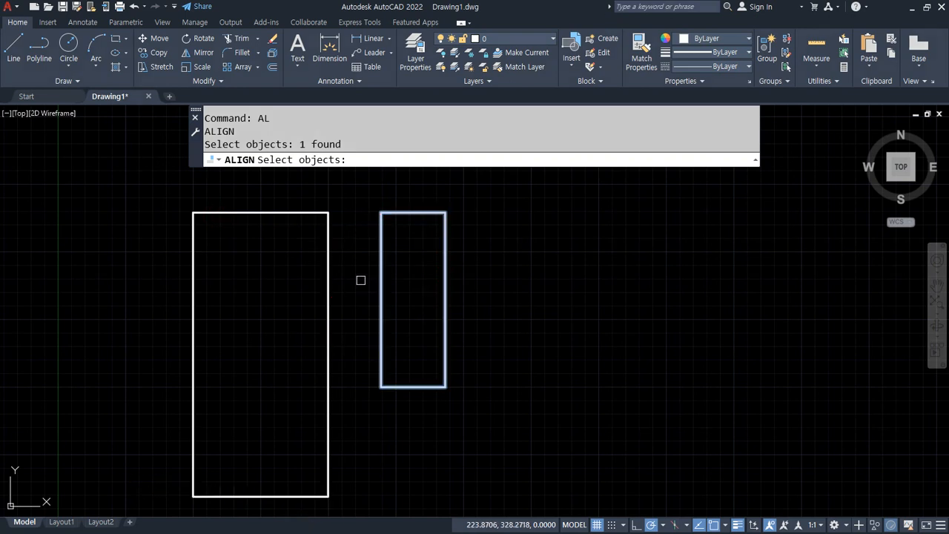
{"action": "key", "text": "Return"}
{"action": "left_click", "coordinate": [380, 213]}
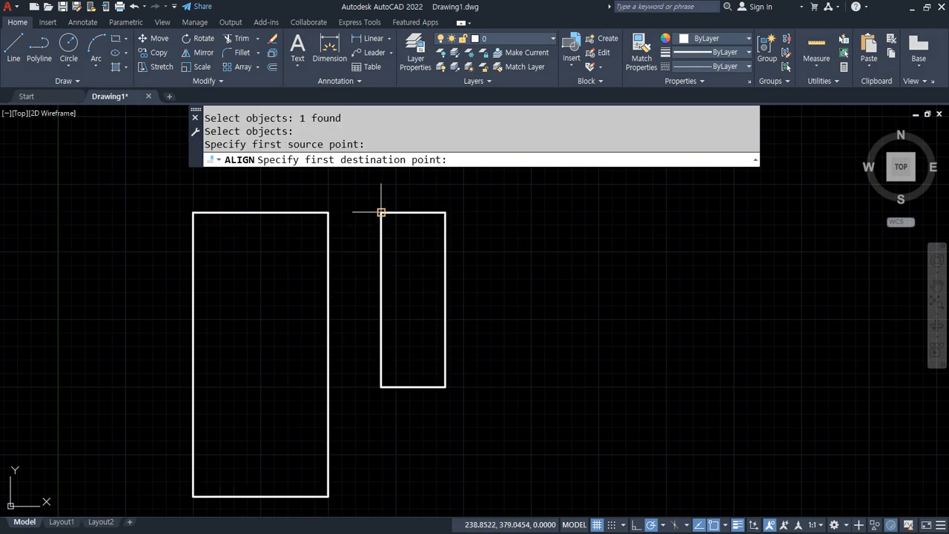
{"action": "left_click", "coordinate": [328, 213]}
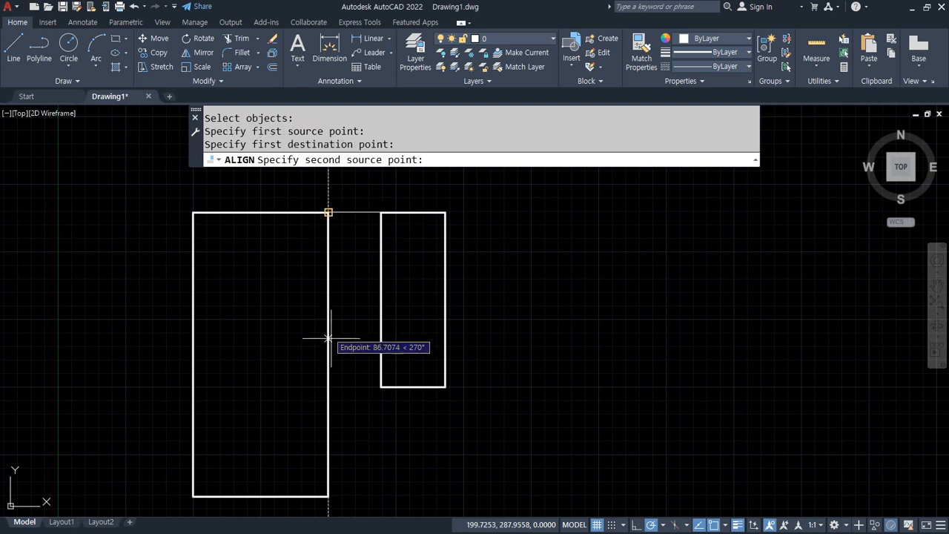
{"action": "left_click", "coordinate": [381, 386]}
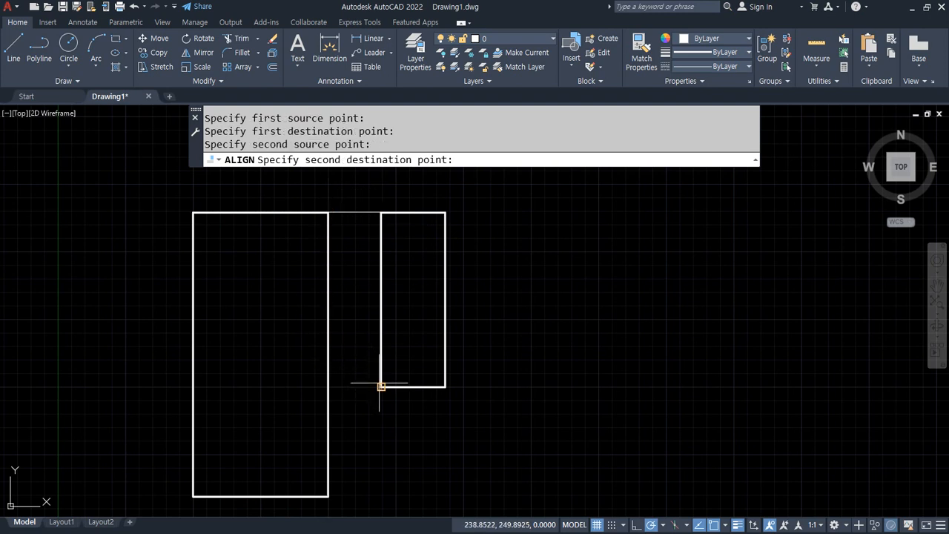
{"action": "left_click", "coordinate": [329, 496]}
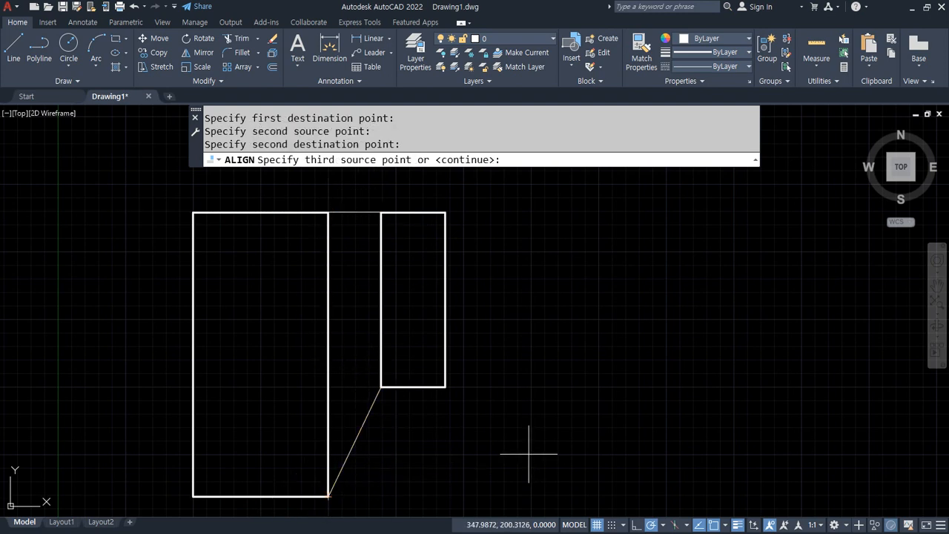
{"action": "key", "text": "Return"}
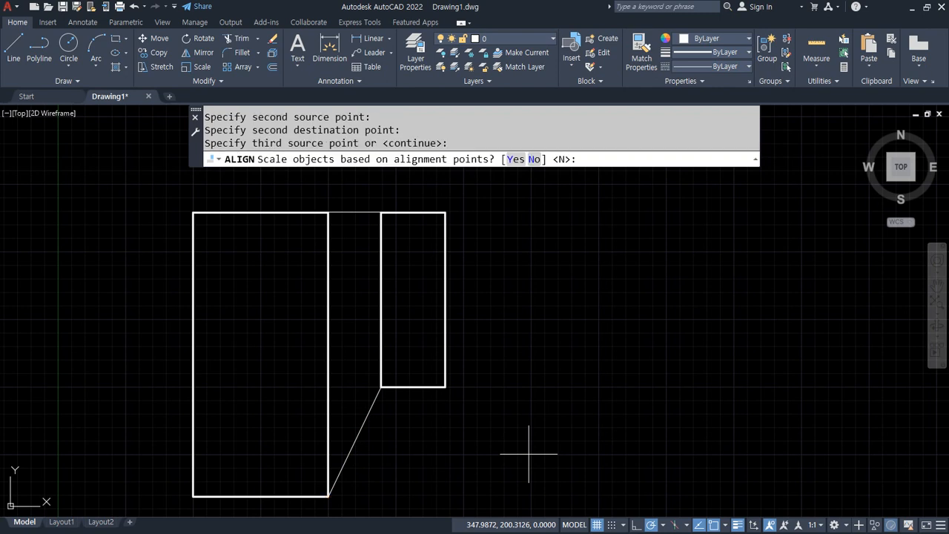
{"action": "key", "text": "Return"}
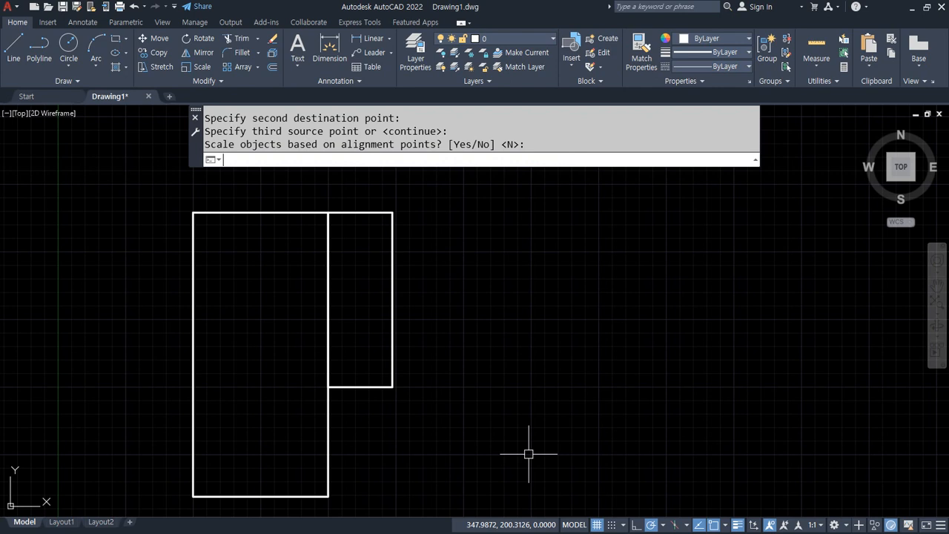
Step: Undo the alignment and erase the small upright rectangle
{"action": "key", "text": "ctrl+z"}
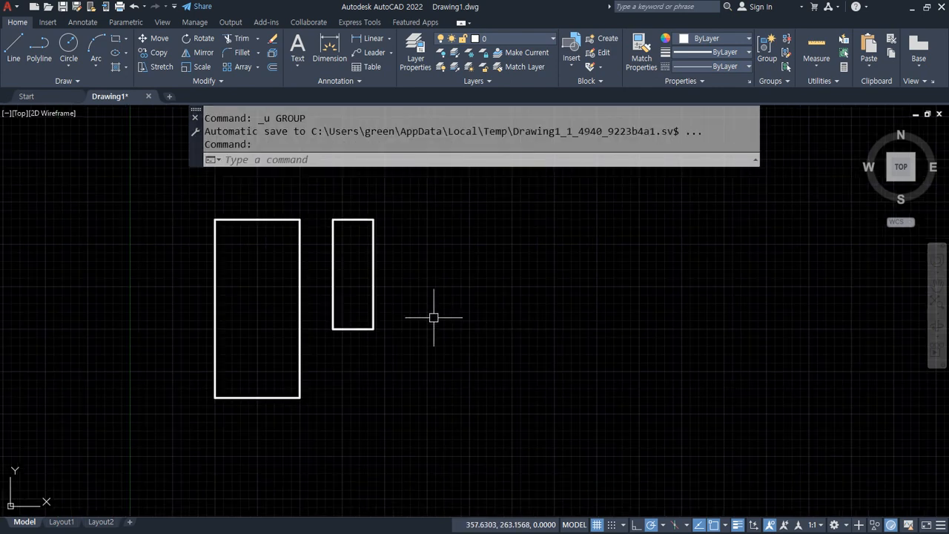
{"action": "left_click", "coordinate": [402, 334]}
{"action": "left_click", "coordinate": [318, 203]}
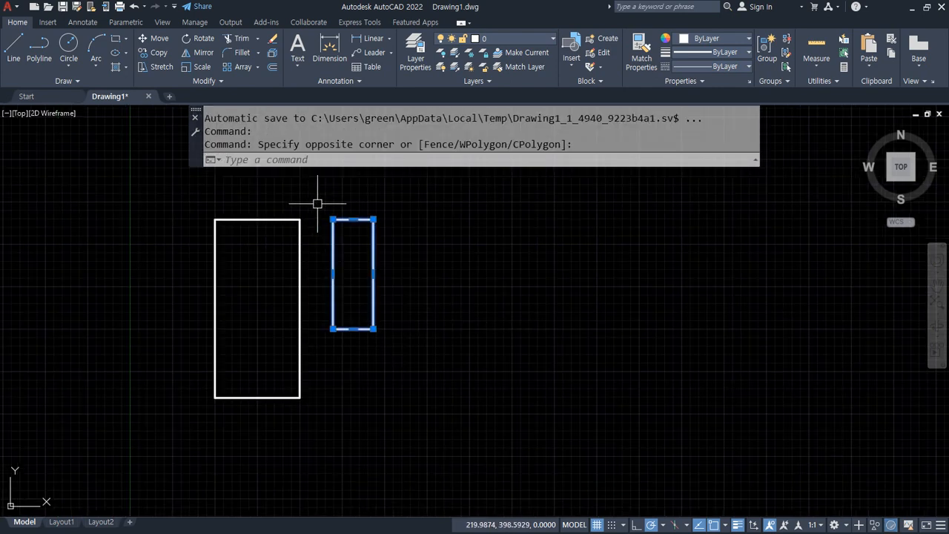
{"action": "type", "text": "e"}
{"action": "key", "text": "Return"}
Step: Draw a horizontal rectangle to the right of the tall one, near its upper end
{"action": "type", "text": "rec"}
{"action": "key", "text": "Return"}
{"action": "left_click", "coordinate": [355, 227]}
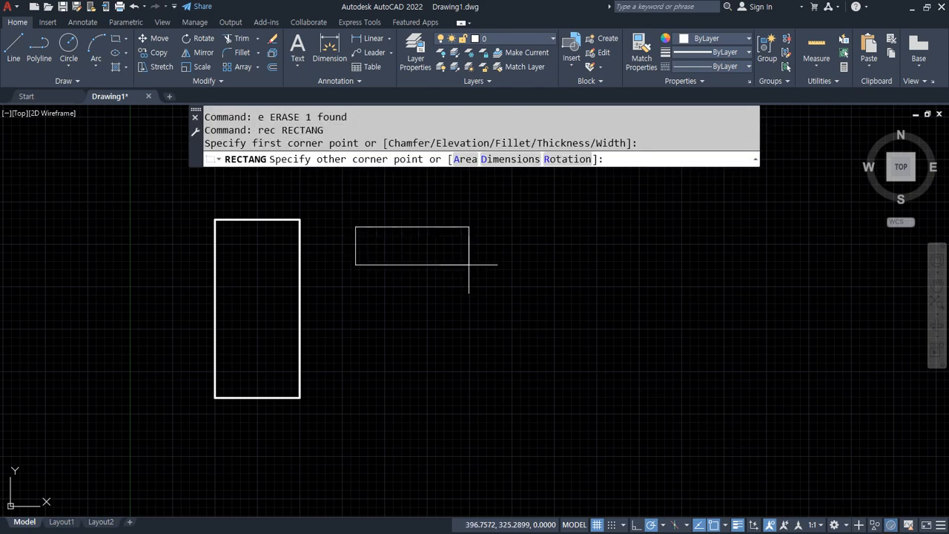
{"action": "left_click", "coordinate": [487, 269]}
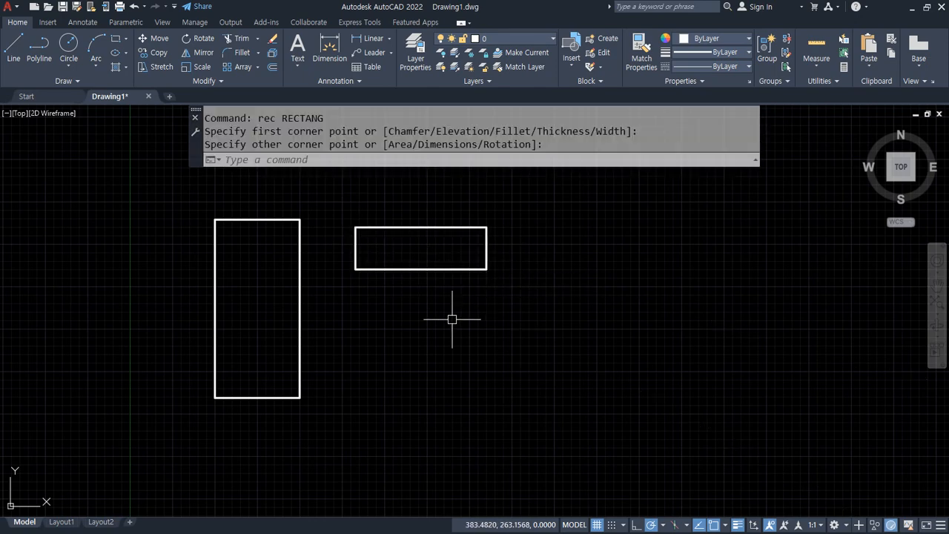
{"action": "mouse_move", "coordinate": [354, 264]}
{"action": "left_mouse_down"}
{"action": "mouse_move", "coordinate": [308, 232]}
{"action": "mouse_move", "coordinate": [304, 243]}
{"action": "mouse_move", "coordinate": [323, 231]}
{"action": "left_mouse_up"}
{"action": "mouse_move", "coordinate": [490, 278]}
{"action": "left_mouse_down"}
{"action": "mouse_move", "coordinate": [338, 386]}
{"action": "mouse_move", "coordinate": [340, 403]}
{"action": "mouse_move", "coordinate": [349, 402]}
{"action": "left_mouse_up"}
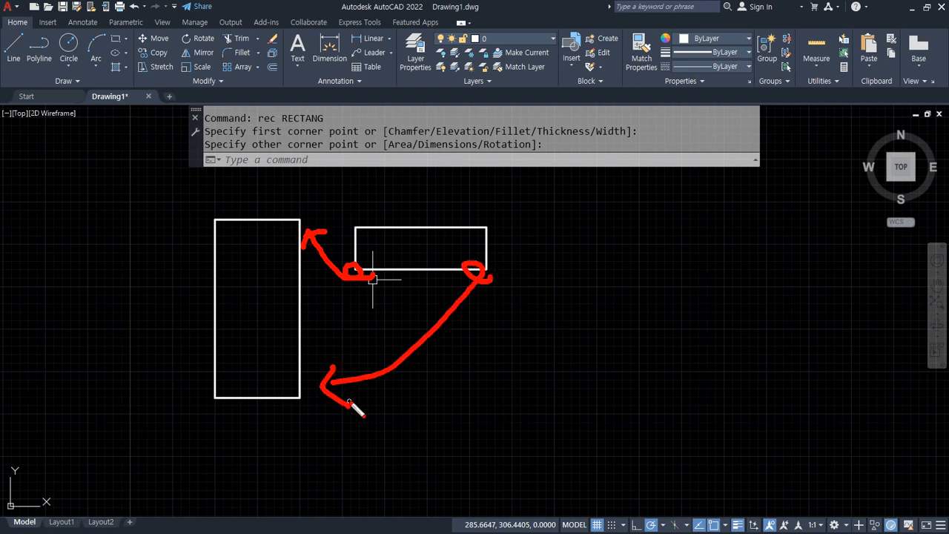
{"action": "key", "text": "Escape"}
Step: Align the horizontal rectangle's bottom edge to the tall rectangle's right edge, lower-left corner to upper-right corner first, without scaling
{"action": "type", "text": "al"}
{"action": "key", "text": "Return"}
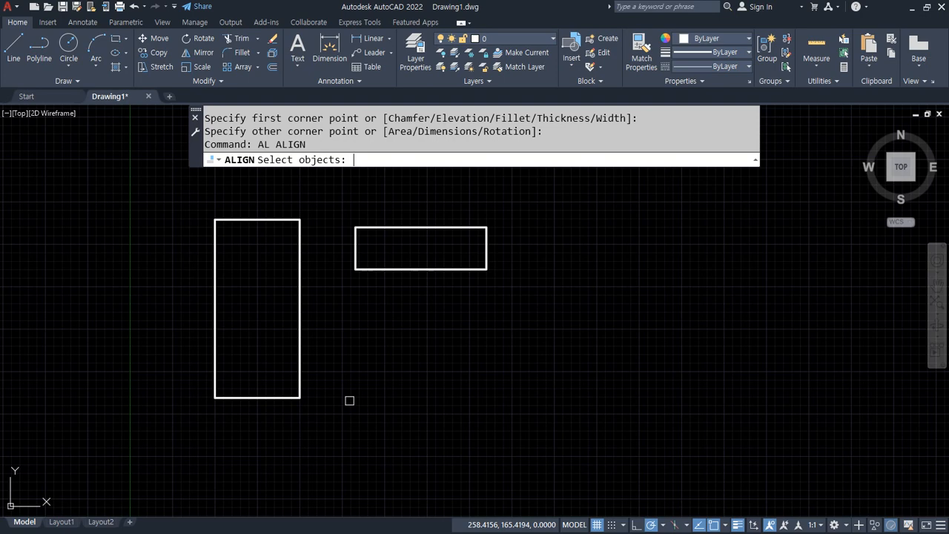
{"action": "left_click", "coordinate": [527, 335]}
{"action": "left_click", "coordinate": [344, 173]}
{"action": "left_click", "coordinate": [355, 269]}
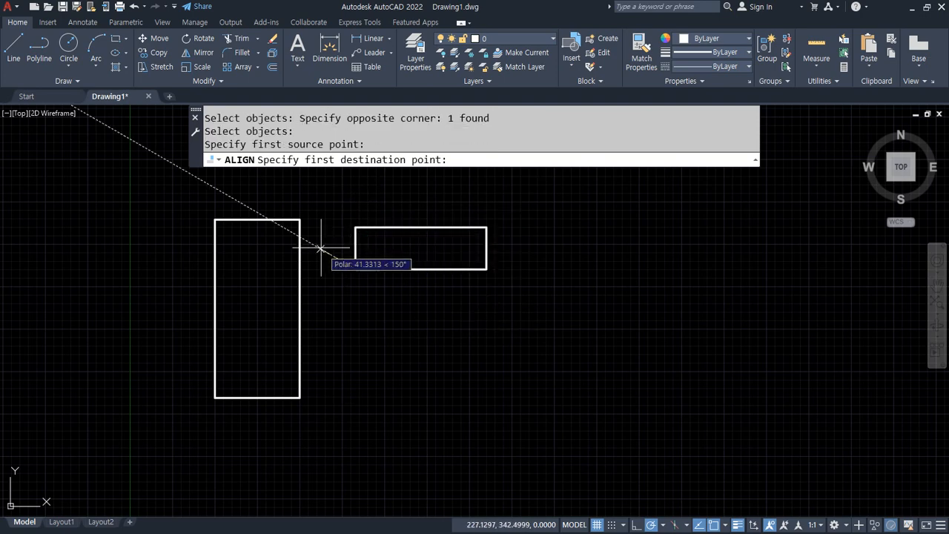
{"action": "left_click", "coordinate": [300, 221]}
{"action": "left_click", "coordinate": [487, 269]}
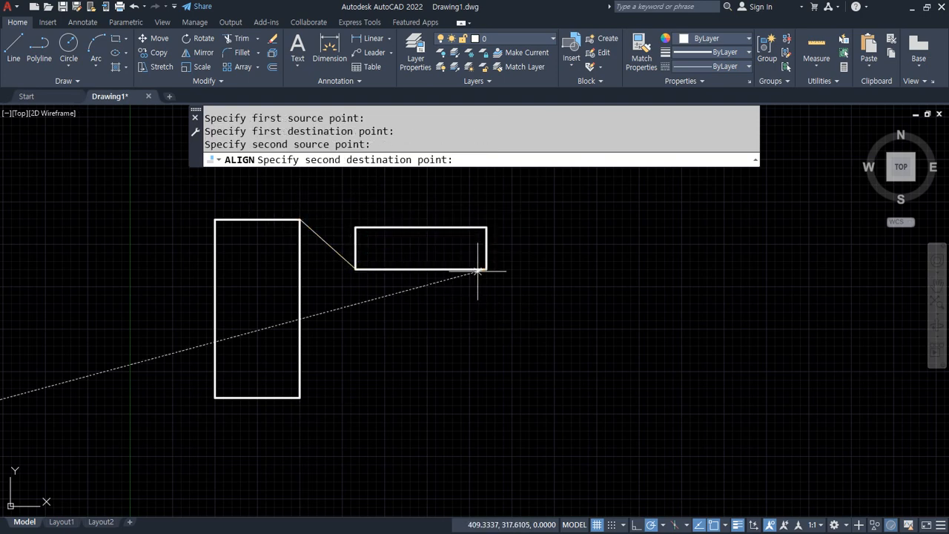
{"action": "left_click", "coordinate": [300, 398]}
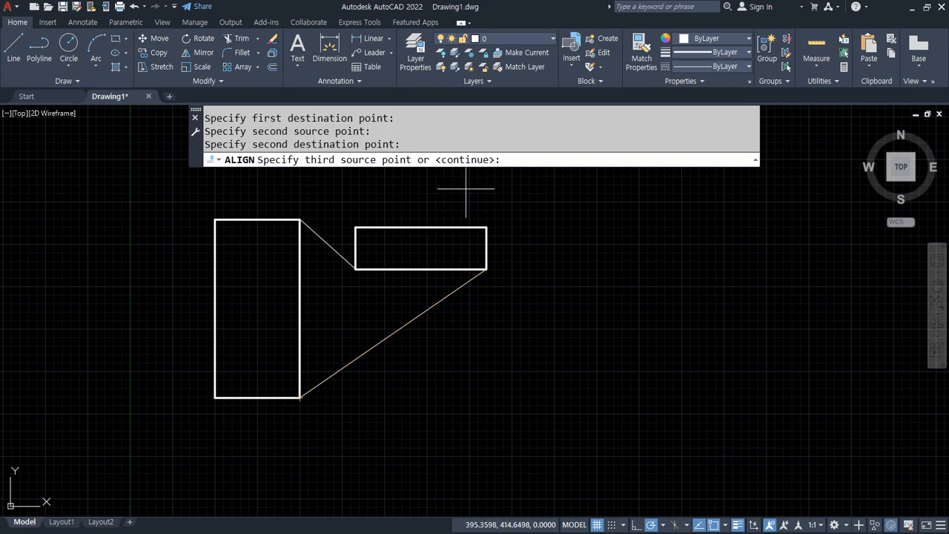
{"action": "key", "text": "Return"}
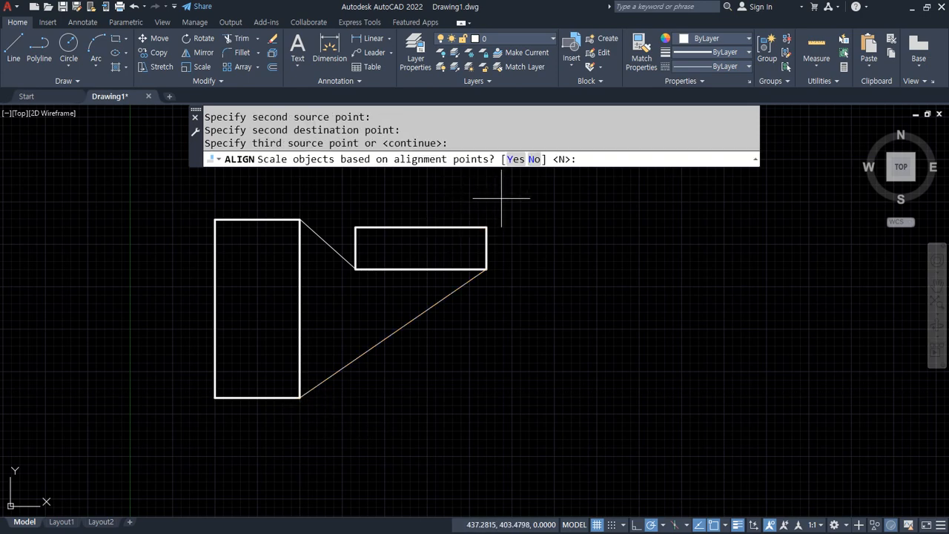
{"action": "left_click", "coordinate": [532, 160]}
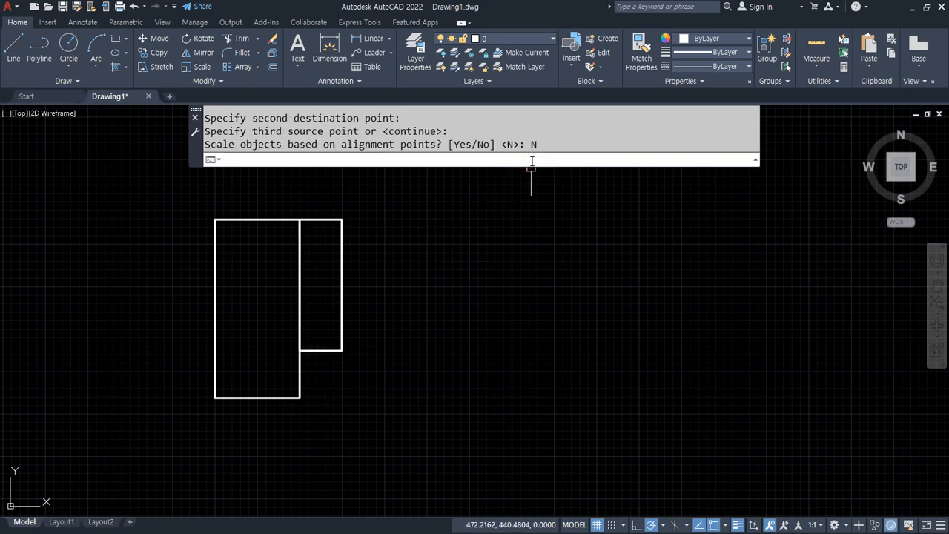
Step: Undo the alignment of the horizontal rectangle
{"action": "key", "text": "ctrl+z"}
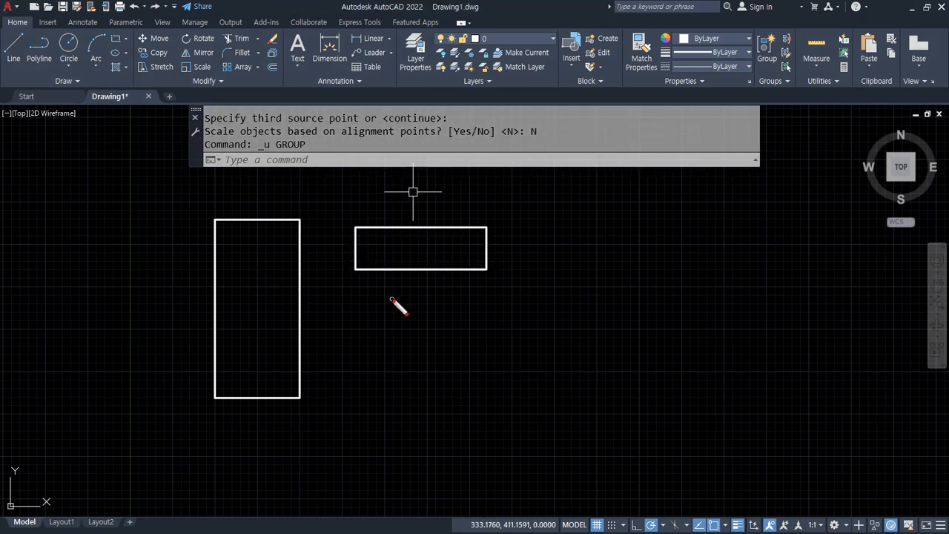
{"action": "mouse_move", "coordinate": [367, 236]}
{"action": "left_mouse_down"}
{"action": "mouse_move", "coordinate": [352, 220]}
{"action": "mouse_move", "coordinate": [241, 226]}
{"action": "mouse_move", "coordinate": [250, 227]}
{"action": "left_mouse_up"}
{"action": "mouse_move", "coordinate": [475, 242]}
{"action": "left_mouse_down"}
{"action": "mouse_move", "coordinate": [219, 373]}
{"action": "mouse_move", "coordinate": [234, 377]}
{"action": "left_mouse_up"}
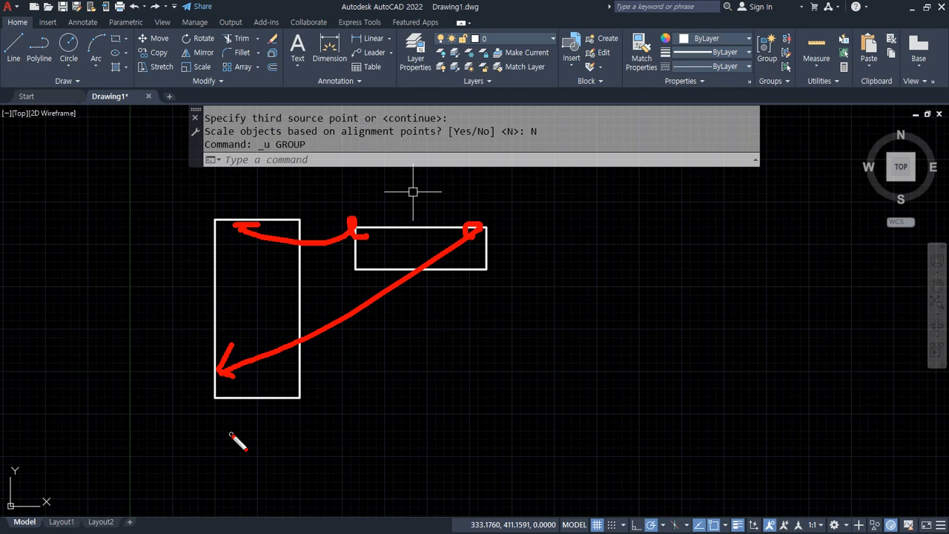
{"action": "key", "text": "Escape"}
Step: Align the horizontal rectangle's top edge to the tall rectangle's left edge, upper-left corner to upper-left corner first, without scaling
{"action": "type", "text": "al"}
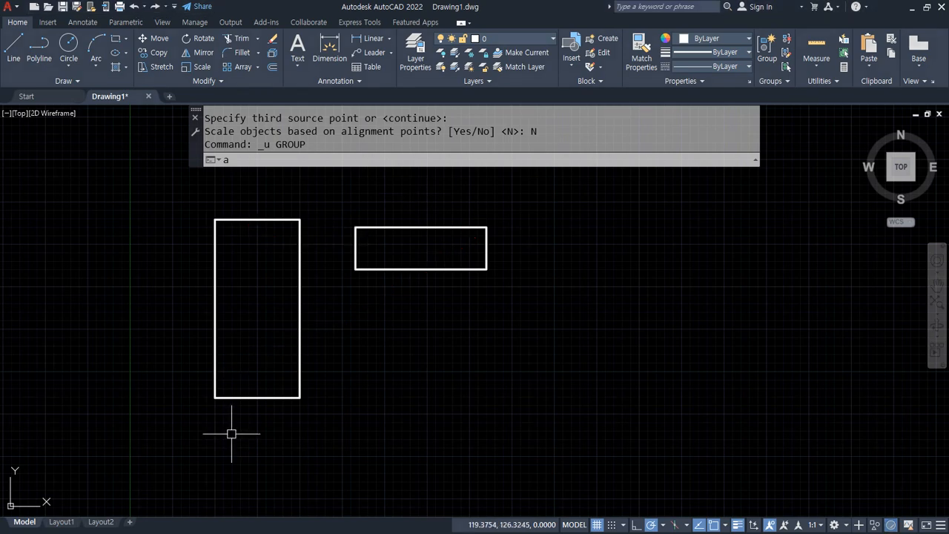
{"action": "key", "text": "Return"}
{"action": "left_click", "coordinate": [464, 305]}
{"action": "left_click", "coordinate": [339, 202]}
{"action": "key", "text": "Return"}
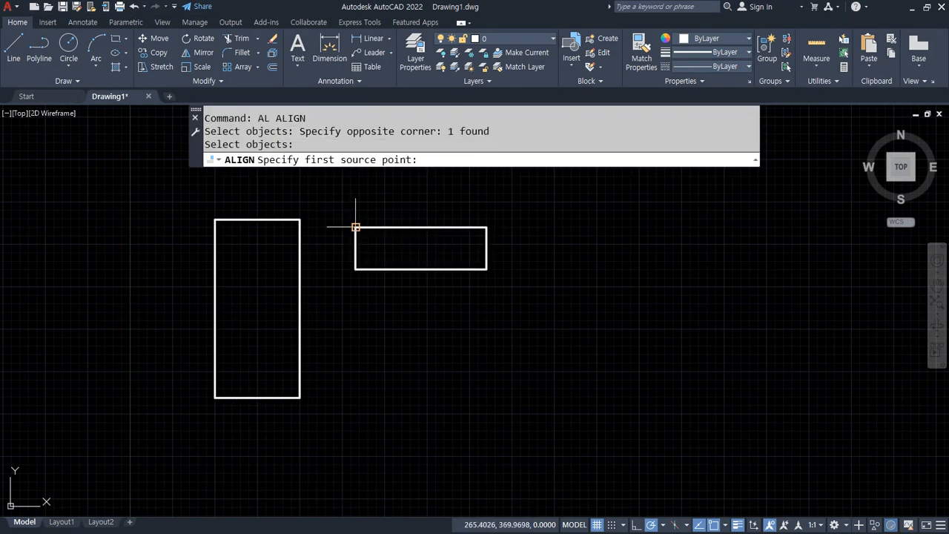
{"action": "left_click", "coordinate": [355, 228]}
{"action": "left_click", "coordinate": [215, 219]}
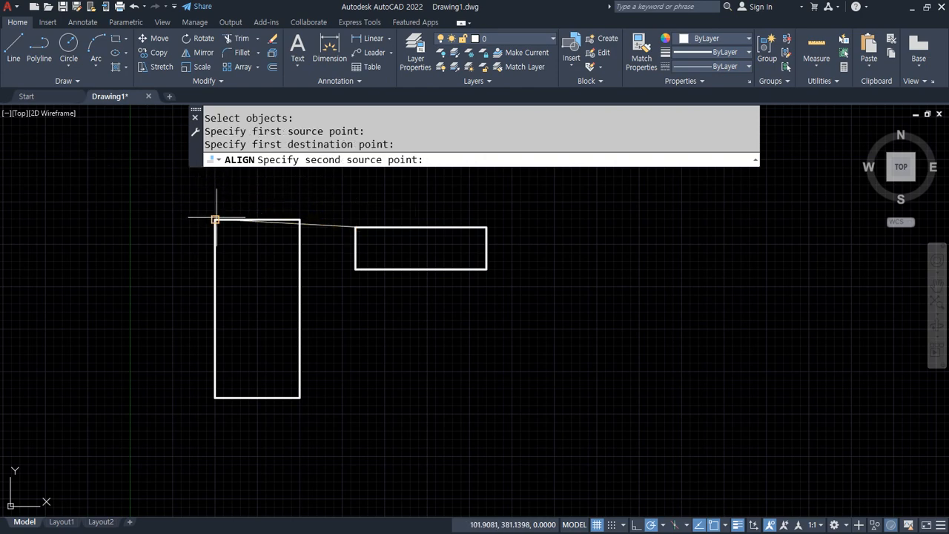
{"action": "left_click", "coordinate": [486, 227]}
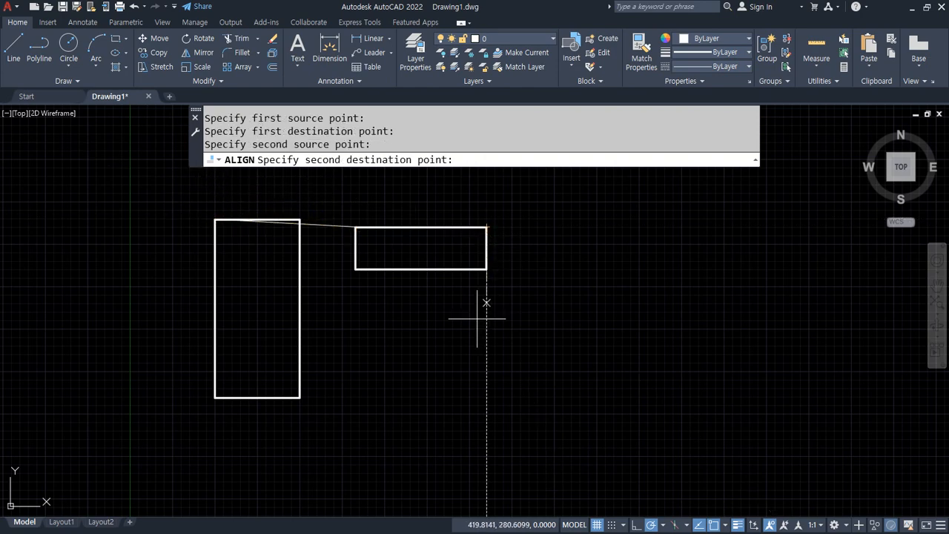
{"action": "left_click", "coordinate": [215, 396]}
{"action": "key", "text": "Return"}
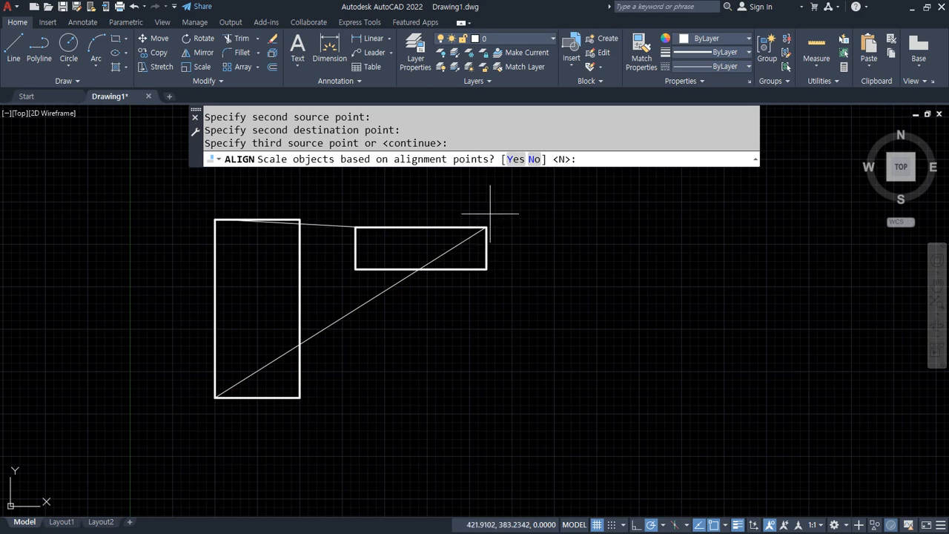
{"action": "left_click", "coordinate": [534, 159]}
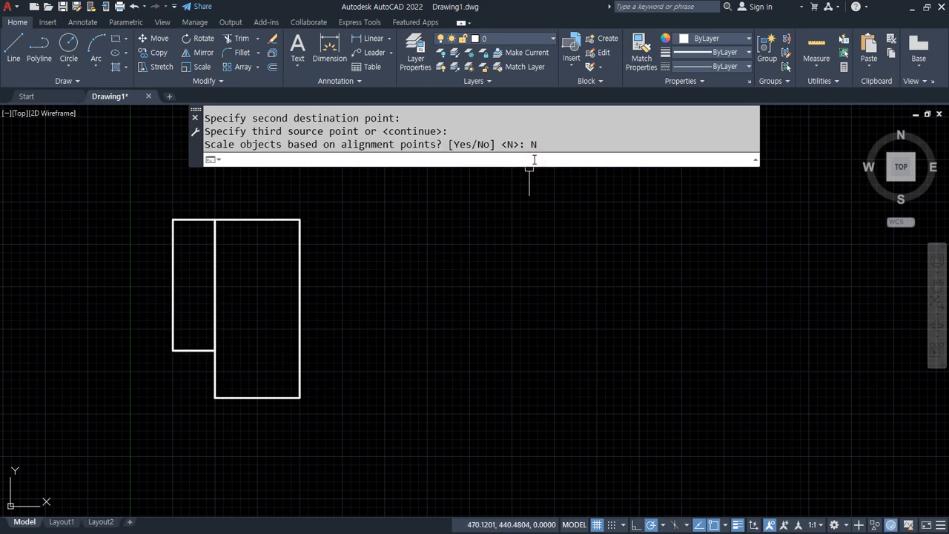
{"action": "key", "text": "Escape"}
{"action": "key", "text": "Escape"}
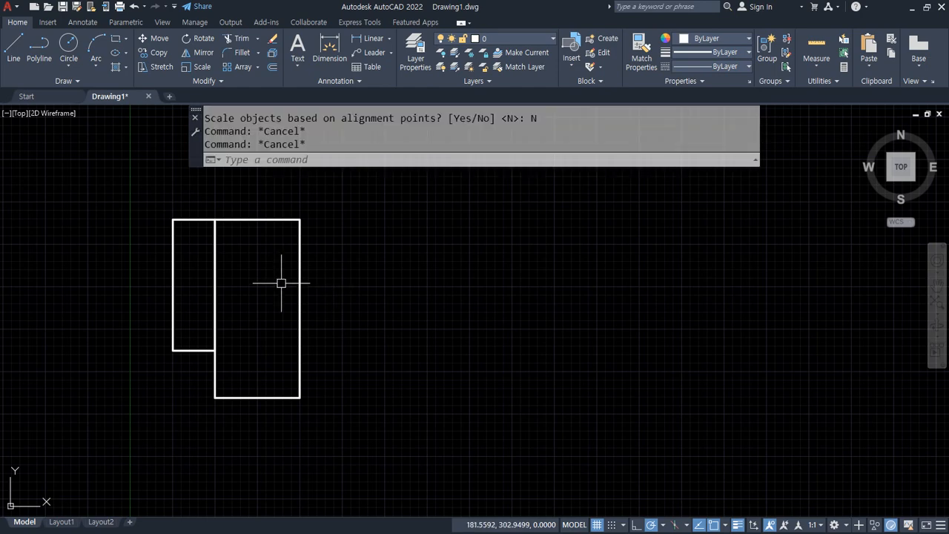
Step: Erase both the aligned rectangle and the tall rectangle
{"action": "left_click", "coordinate": [351, 434]}
{"action": "left_click", "coordinate": [141, 211]}
{"action": "type", "text": "e"}
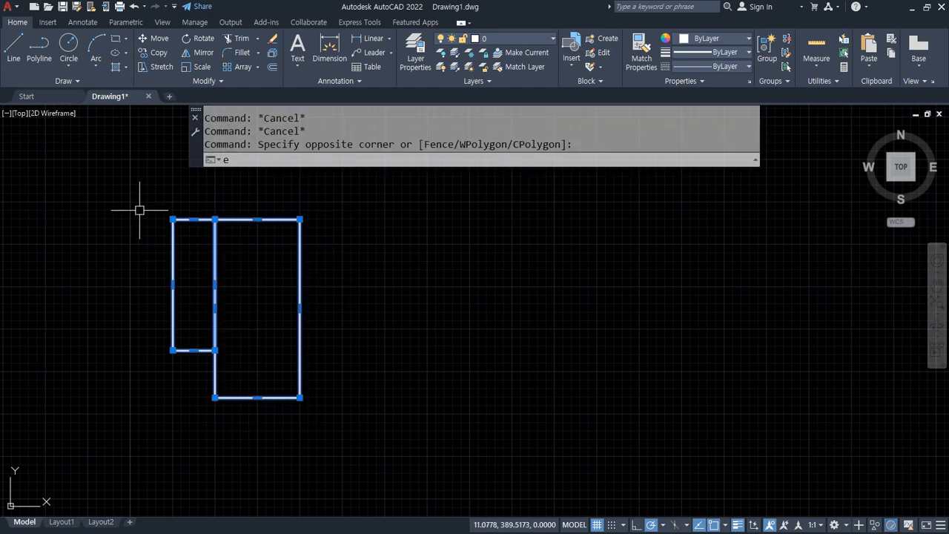
{"action": "key", "text": "Return"}
{"action": "type", "text": "l"}
{"action": "key", "text": "Return"}
{"action": "key", "text": "Return"}
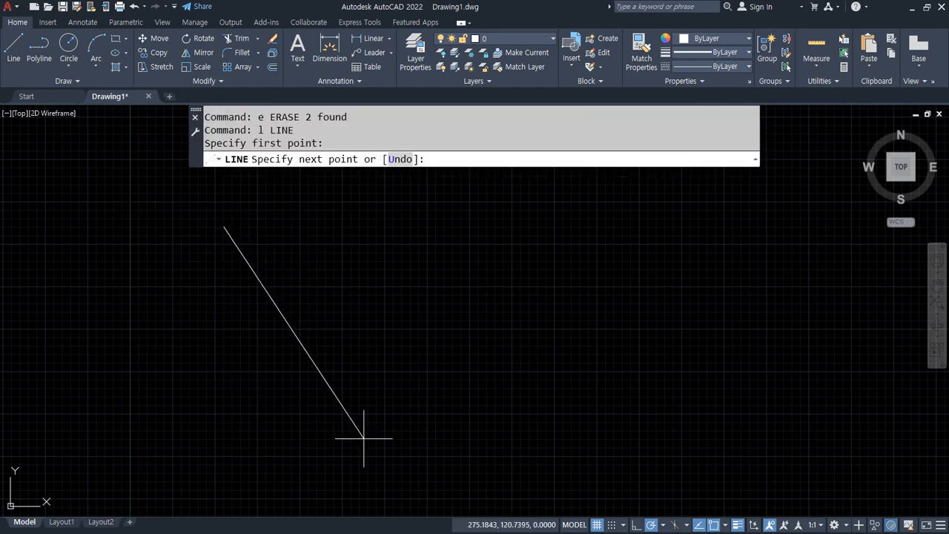
{"action": "key", "text": "Escape"}
Step: Draw a single sloping line rising to the right, in the empty area right of the origin
{"action": "scroll", "coordinate": [428, 290], "scroll_direction": "down", "scroll_amount": 2}
{"action": "mouse_move", "coordinate": [428, 290]}
{"action": "middle_mouse_down"}
{"action": "mouse_move", "coordinate": [368, 283]}
{"action": "mouse_move", "coordinate": [308, 357]}
{"action": "middle_mouse_up"}
{"action": "key", "text": "Return"}
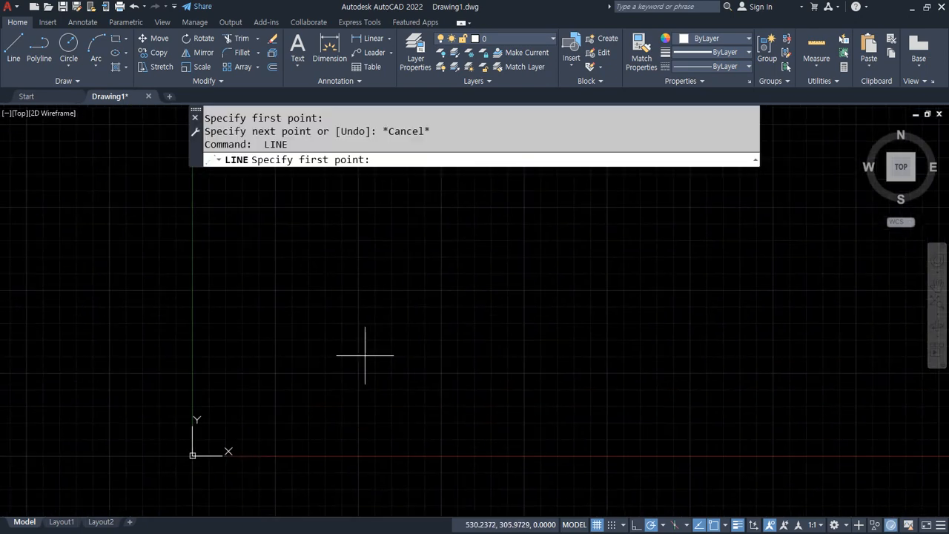
{"action": "left_click", "coordinate": [354, 368]}
{"action": "left_click", "coordinate": [660, 228]}
{"action": "key", "text": "Return"}
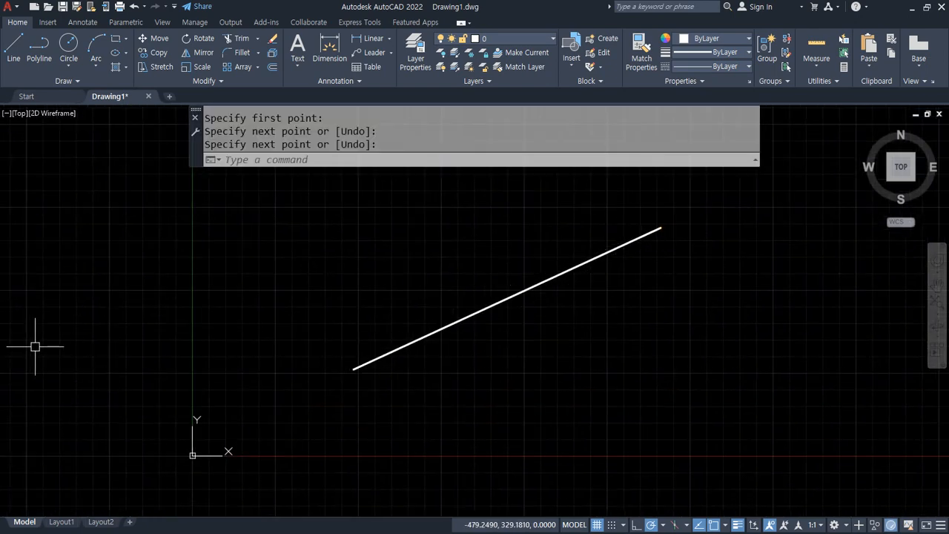
{"action": "key", "text": "Return"}
{"action": "key", "text": "Escape"}
Step: Draw a small horizontal rectangle to the left of the sloping line, just left of the Y axis
{"action": "type", "text": "rec"}
{"action": "key", "text": "Return"}
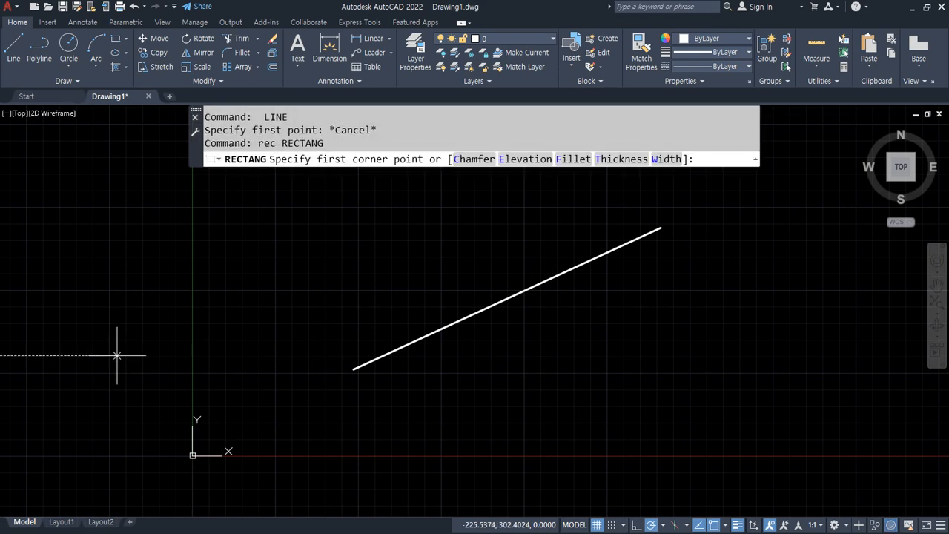
{"action": "left_click", "coordinate": [118, 340]}
{"action": "left_click", "coordinate": [175, 355]}
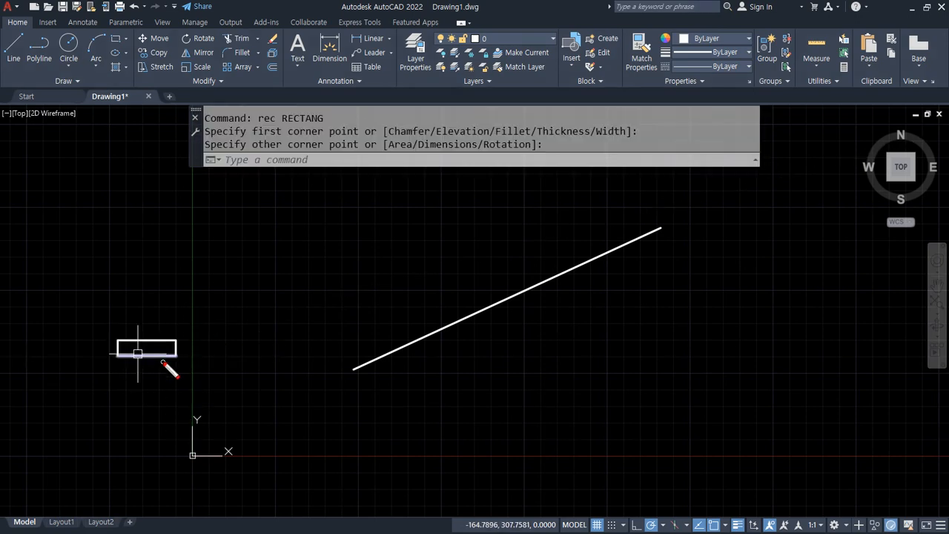
{"action": "left_click_drag", "start_coordinate": [176, 357], "coordinate": [61, 359]}
{"action": "left_click_drag", "start_coordinate": [365, 371], "coordinate": [466, 330]}
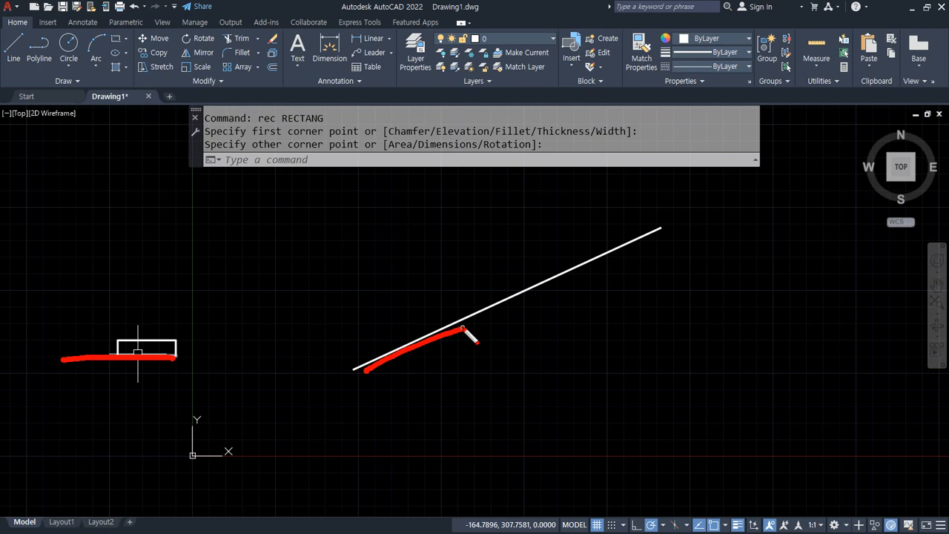
Step: Align the small rectangle's bottom edge to the sloping line, lower-left corner to the line's lower end first, without scaling
{"action": "type", "text": "al"}
{"action": "key", "text": "Return"}
{"action": "left_click", "coordinate": [191, 374]}
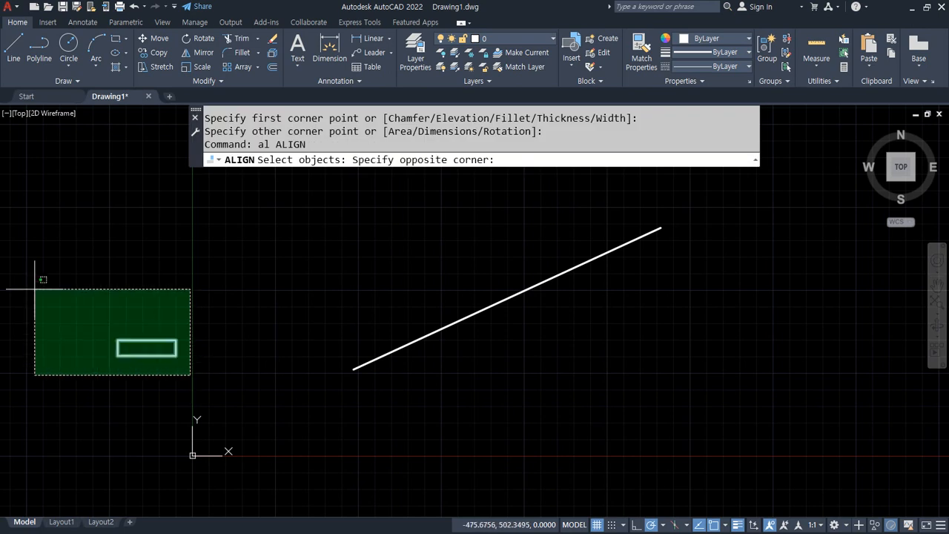
{"action": "left_click", "coordinate": [35, 289]}
{"action": "key", "text": "Return"}
{"action": "left_click", "coordinate": [117, 356]}
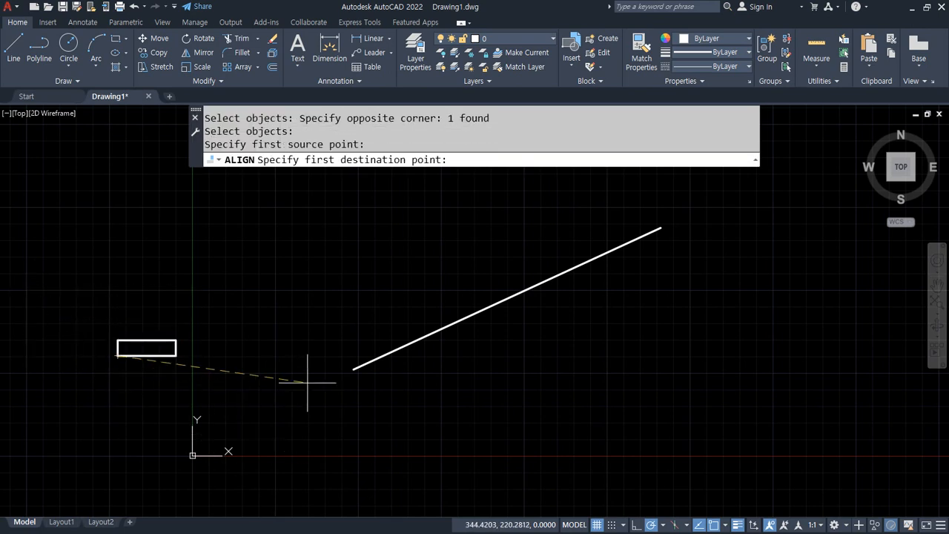
{"action": "left_click", "coordinate": [353, 369]}
{"action": "left_click", "coordinate": [176, 356]}
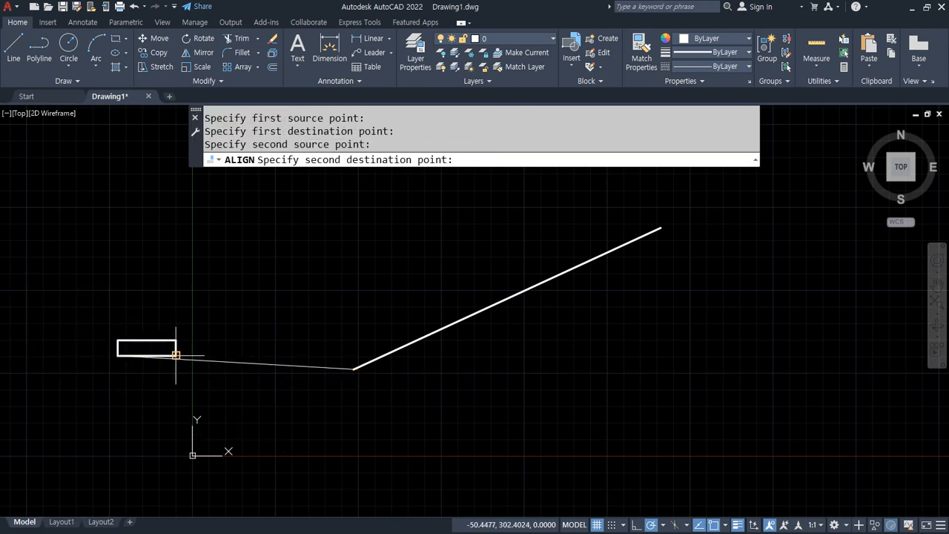
{"action": "left_click", "coordinate": [661, 228]}
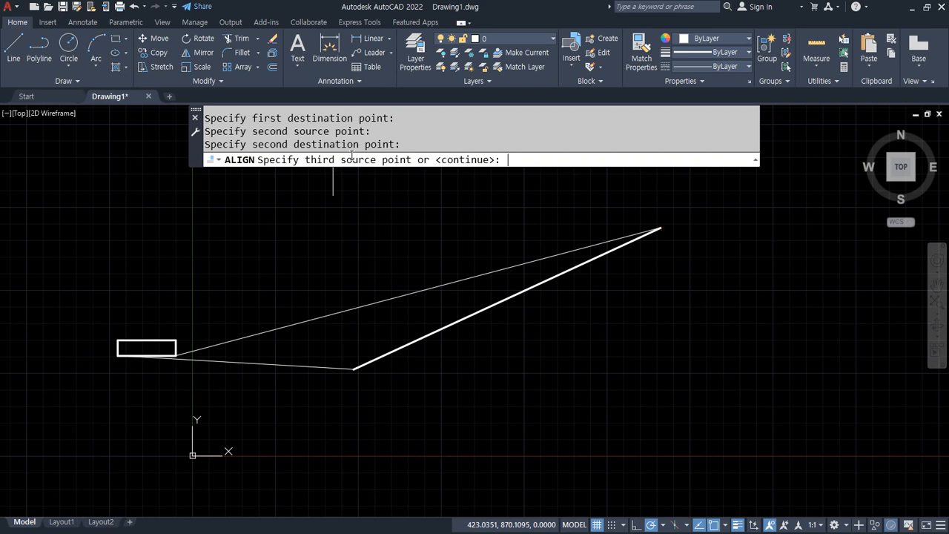
{"action": "key", "text": "Return"}
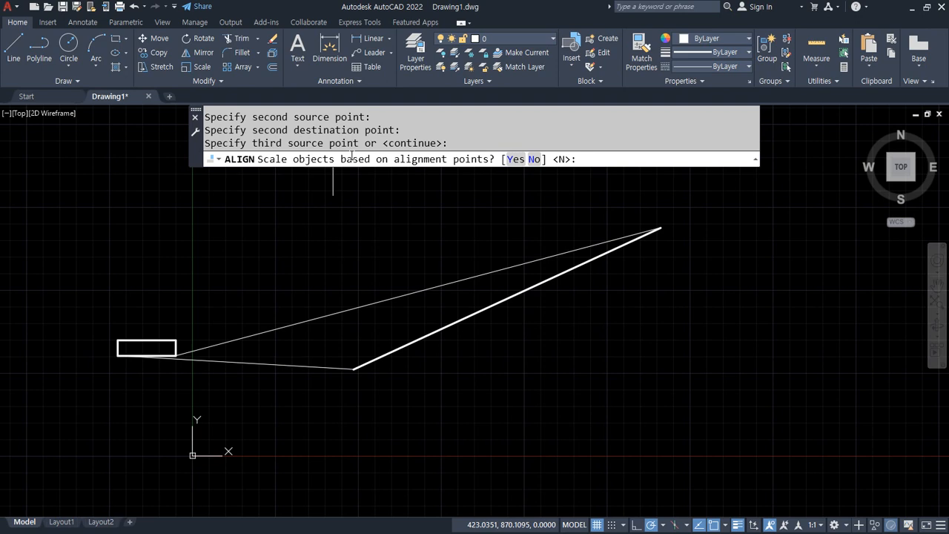
{"action": "key", "text": "Return"}
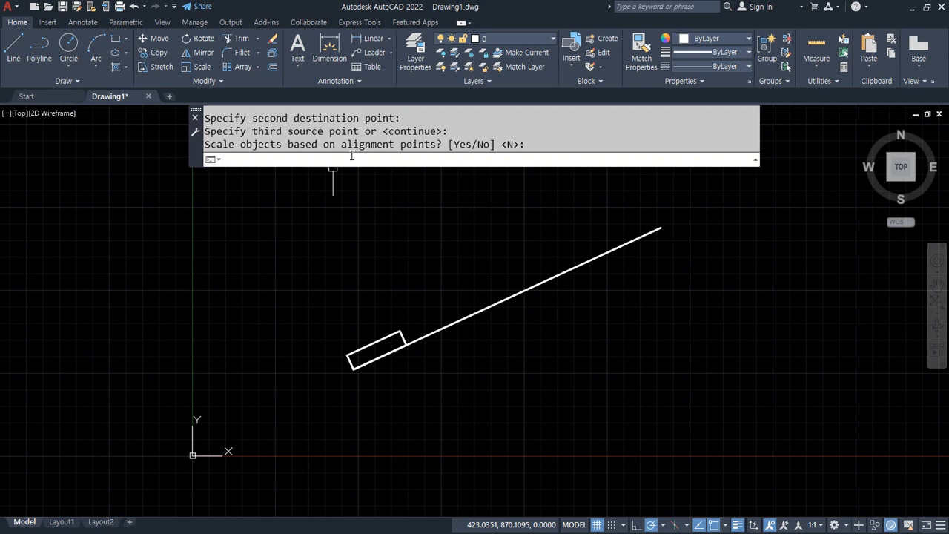
Step: Erase the sloping line and the rectangle aligned to it
{"action": "left_click", "coordinate": [441, 435]}
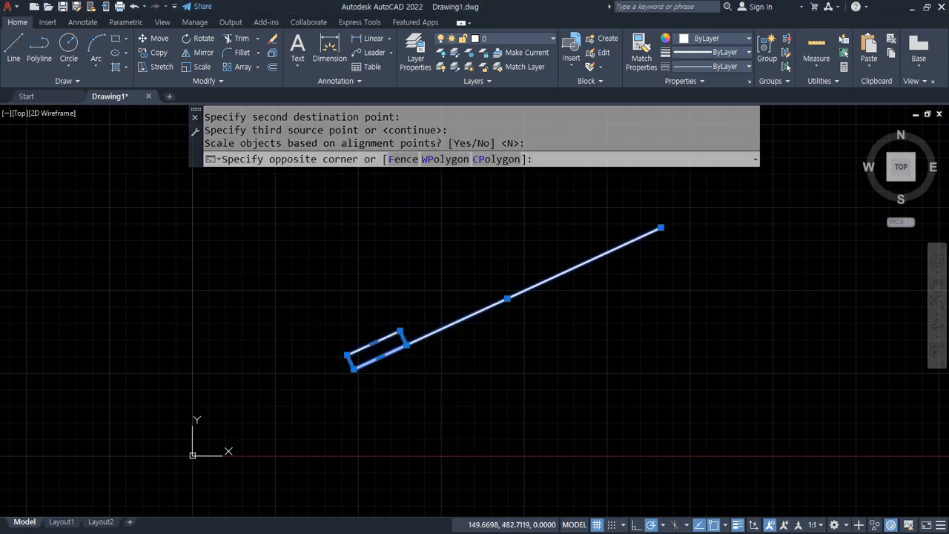
{"action": "left_click", "coordinate": [248, 243]}
{"action": "type", "text": "e"}
{"action": "key", "text": "Return"}
Step: Draw a tall narrow rectangle and a small horizontal rectangle to the right of its upper end
{"action": "type", "text": "rec"}
{"action": "key", "text": "Return"}
{"action": "left_click", "coordinate": [261, 222]}
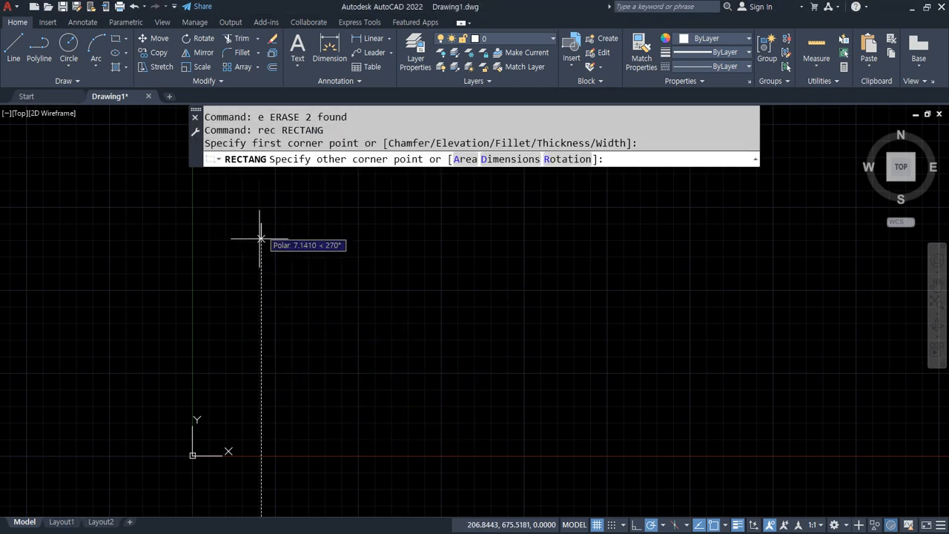
{"action": "left_click", "coordinate": [295, 421]}
{"action": "key", "text": "Return"}
{"action": "left_click", "coordinate": [345, 218]}
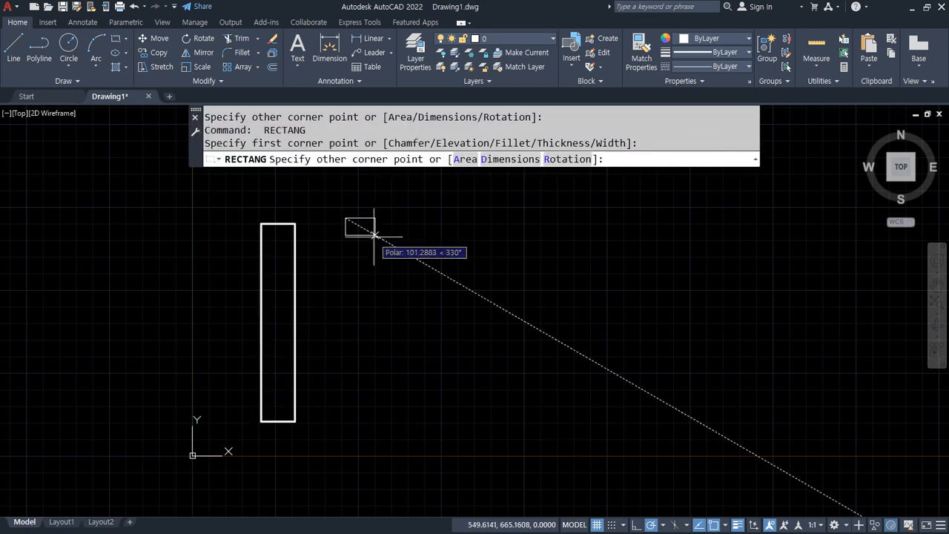
{"action": "left_click", "coordinate": [385, 238]}
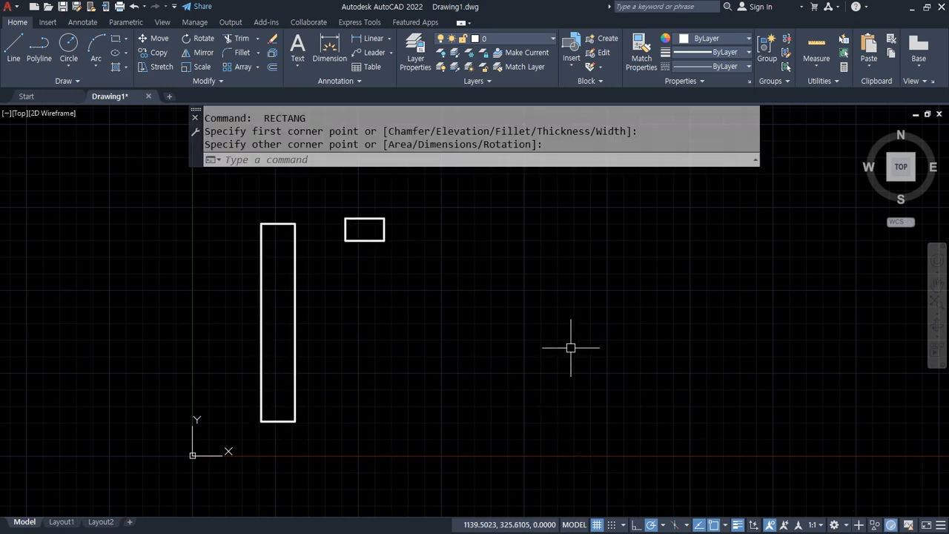
Step: Align the small rectangle's bottom edge to the tall rectangle's right edge, lower-left corner to upper-right corner first, scaling it to the alignment points
{"action": "type", "text": "al"}
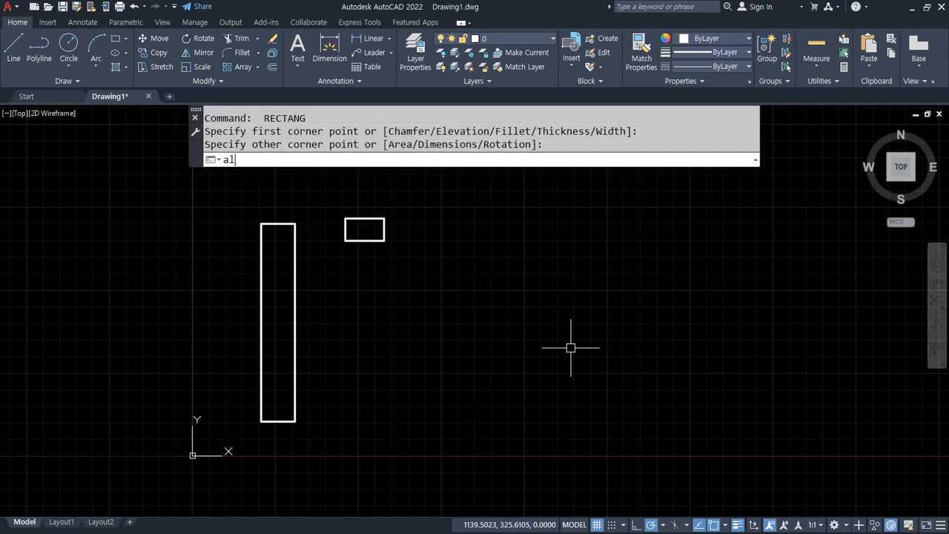
{"action": "key", "text": "Return"}
{"action": "left_click", "coordinate": [473, 293]}
{"action": "left_click", "coordinate": [328, 186]}
{"action": "key", "text": "Return"}
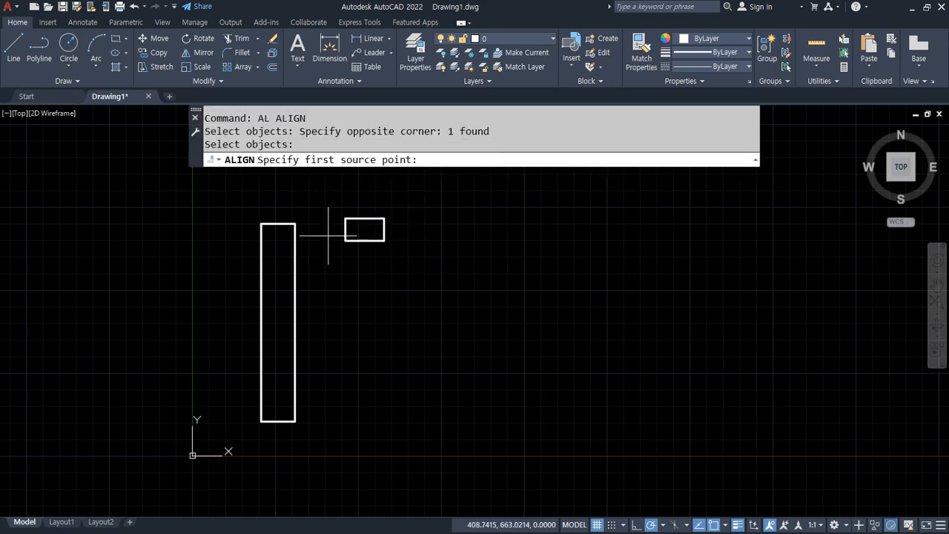
{"action": "left_click", "coordinate": [345, 240]}
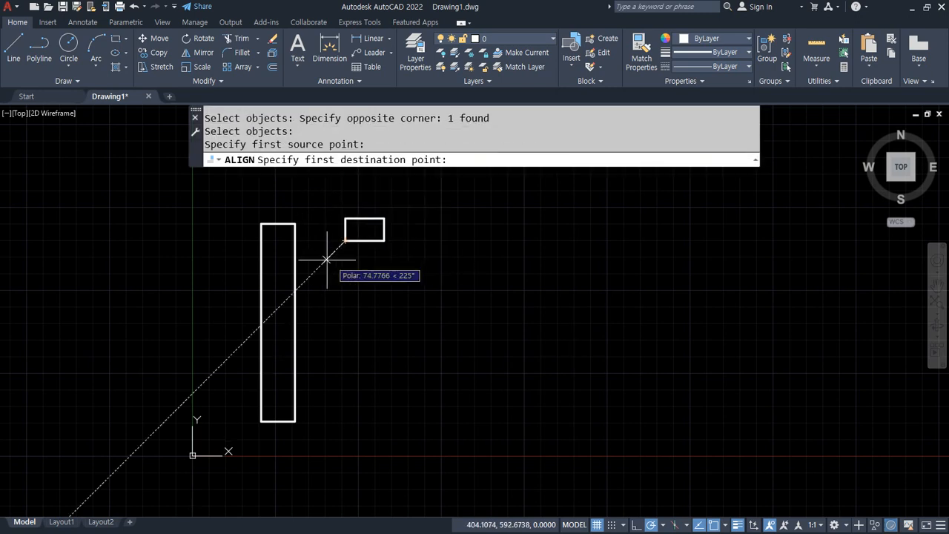
{"action": "left_click", "coordinate": [295, 224]}
{"action": "left_click", "coordinate": [384, 241]}
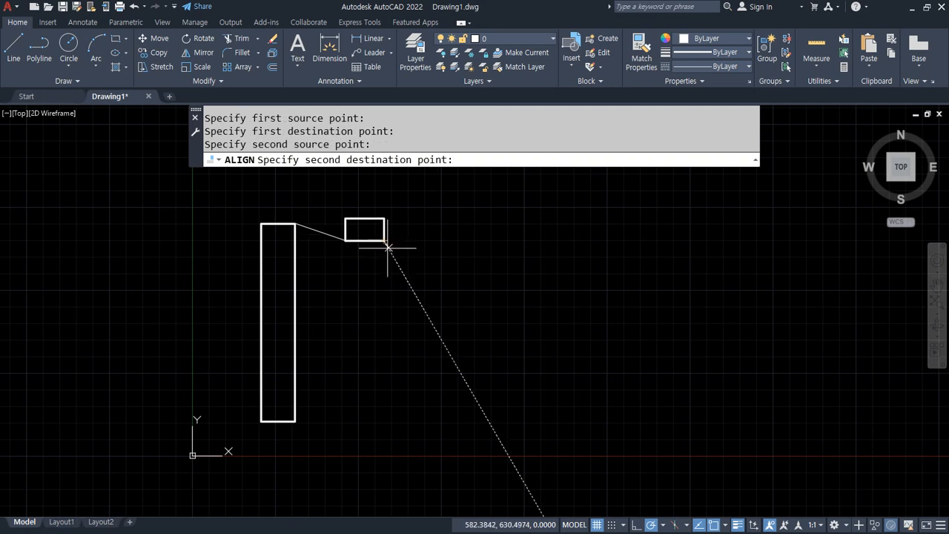
{"action": "left_click", "coordinate": [295, 421]}
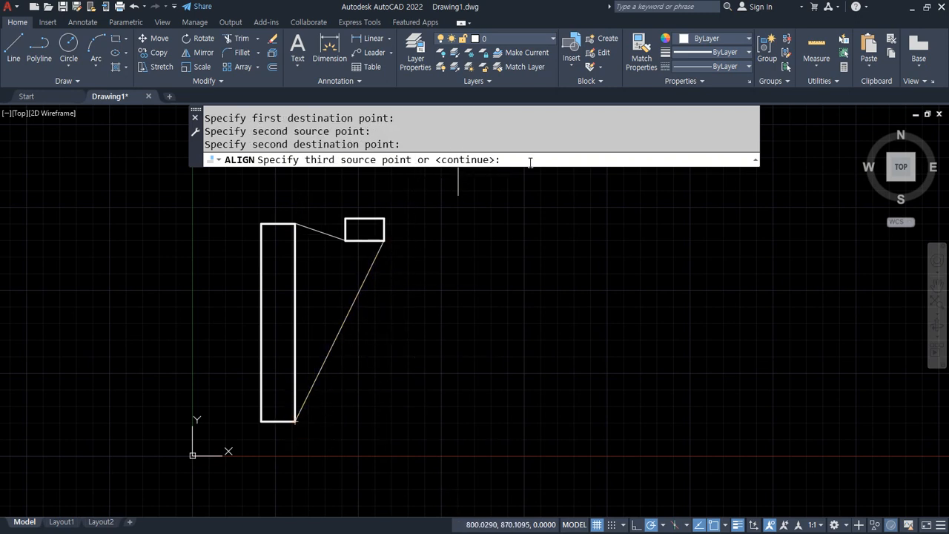
{"action": "key", "text": "Return"}
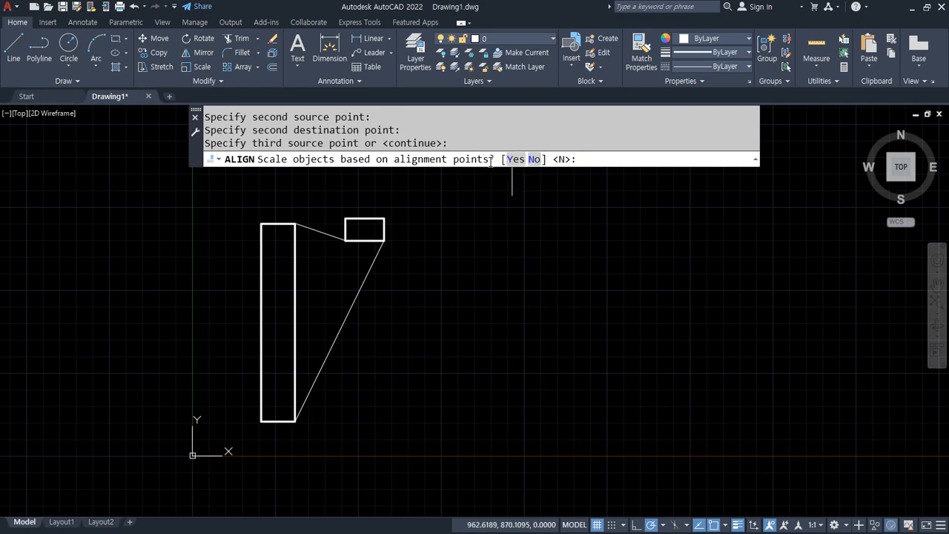
{"action": "left_click_drag", "start_coordinate": [299, 217], "coordinate": [248, 346]}
{"action": "left_click_drag", "start_coordinate": [304, 321], "coordinate": [272, 437]}
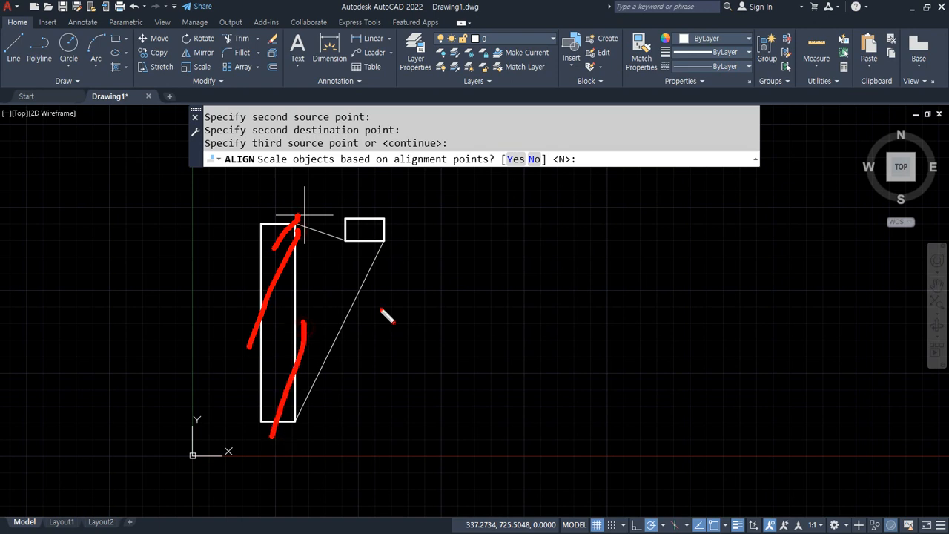
{"action": "mouse_move", "coordinate": [384, 221]}
{"action": "left_mouse_down"}
{"action": "mouse_move", "coordinate": [349, 241]}
{"action": "mouse_move", "coordinate": [393, 234]}
{"action": "mouse_move", "coordinate": [391, 246]}
{"action": "left_mouse_up"}
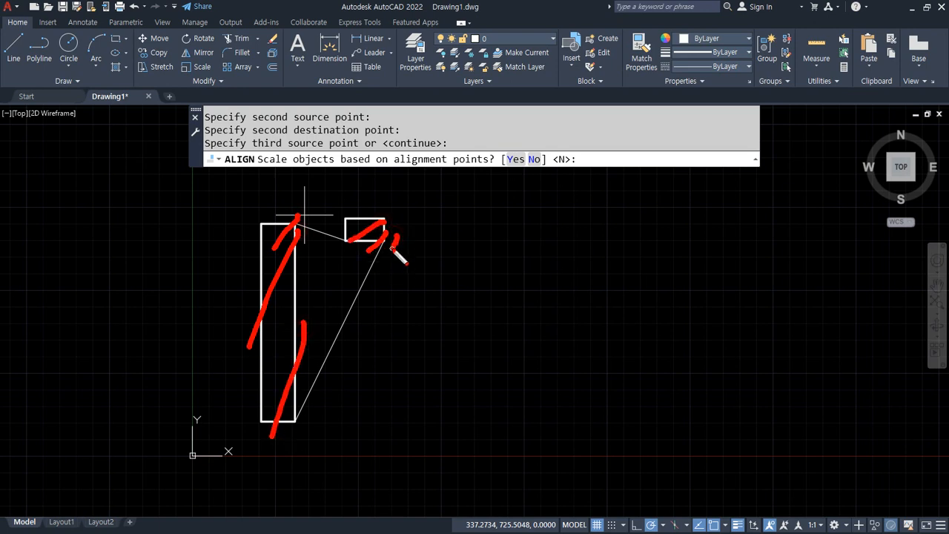
{"action": "key", "text": "Escape"}
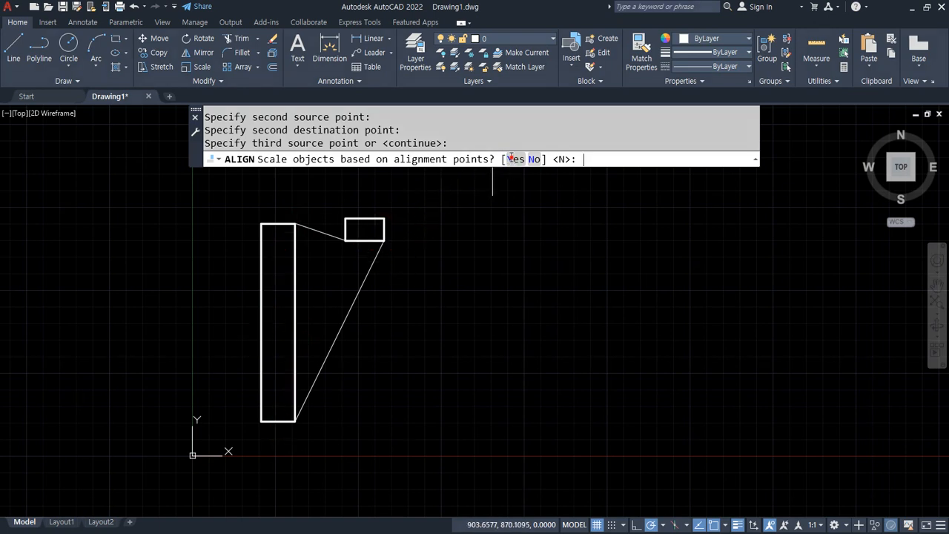
{"action": "left_click", "coordinate": [513, 159]}
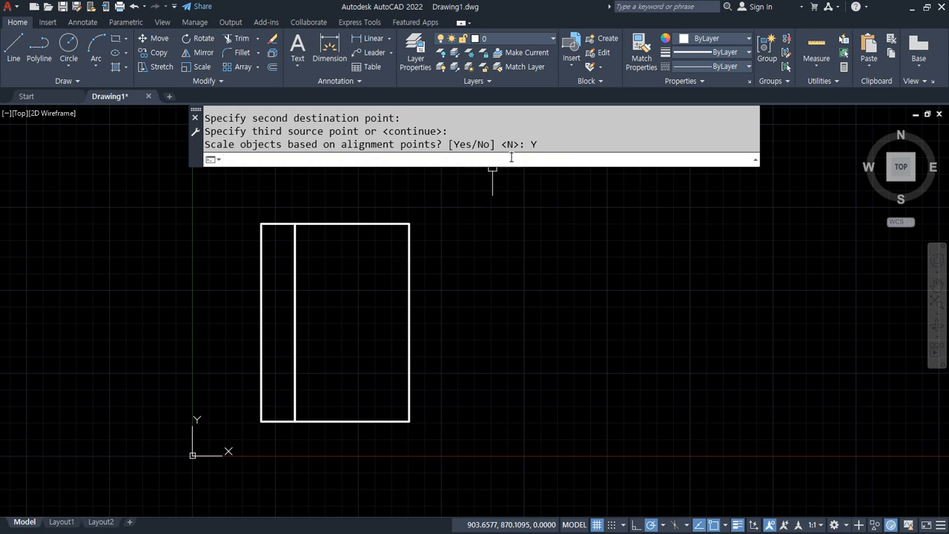
{"action": "mouse_move", "coordinate": [291, 219]}
{"action": "left_mouse_down"}
{"action": "mouse_move", "coordinate": [317, 218]}
{"action": "mouse_move", "coordinate": [307, 409]}
{"action": "mouse_move", "coordinate": [412, 399]}
{"action": "mouse_move", "coordinate": [412, 409]}
{"action": "left_mouse_up"}
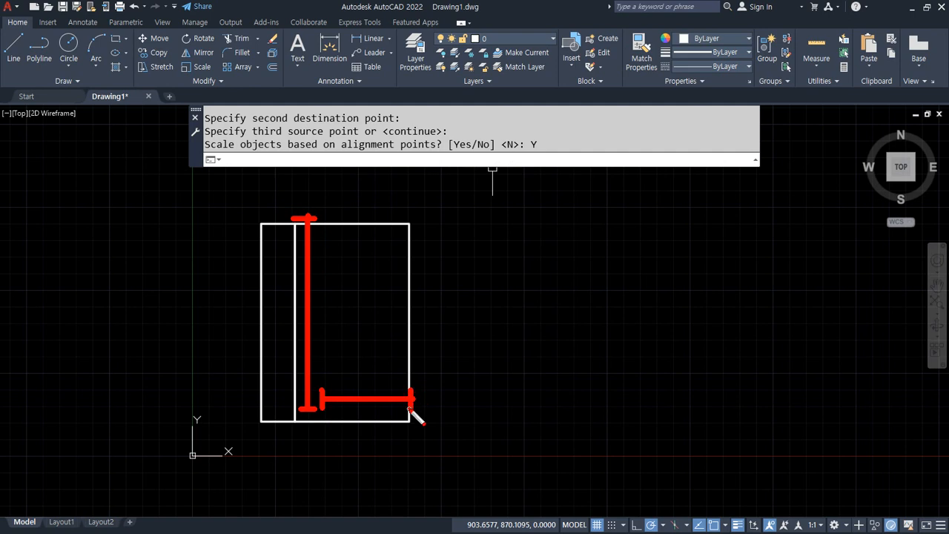
Step: Undo the alignment and redo it, matching the small rectangle's bottom edge to the tall rectangle's right edge, scaled to the alignment points
{"action": "key", "text": "Escape"}
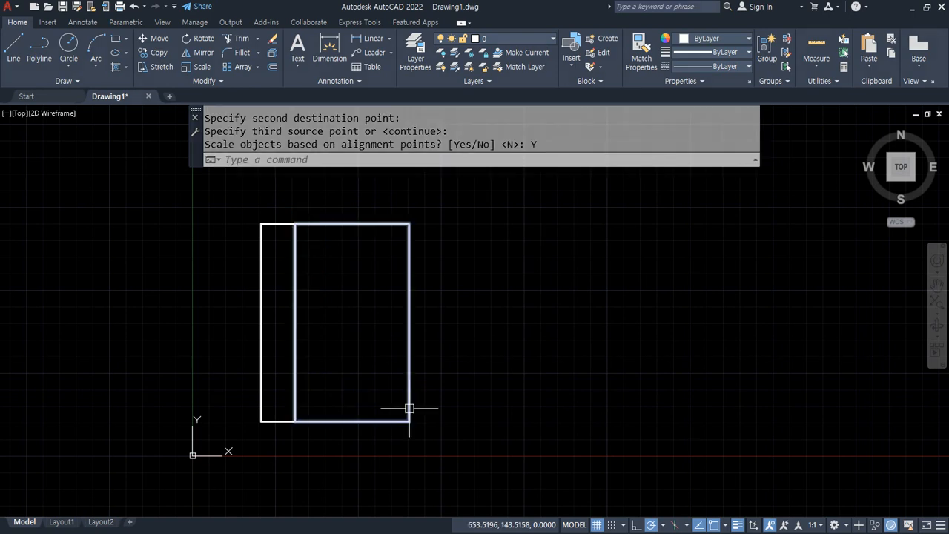
{"action": "key", "text": "ctrl+z"}
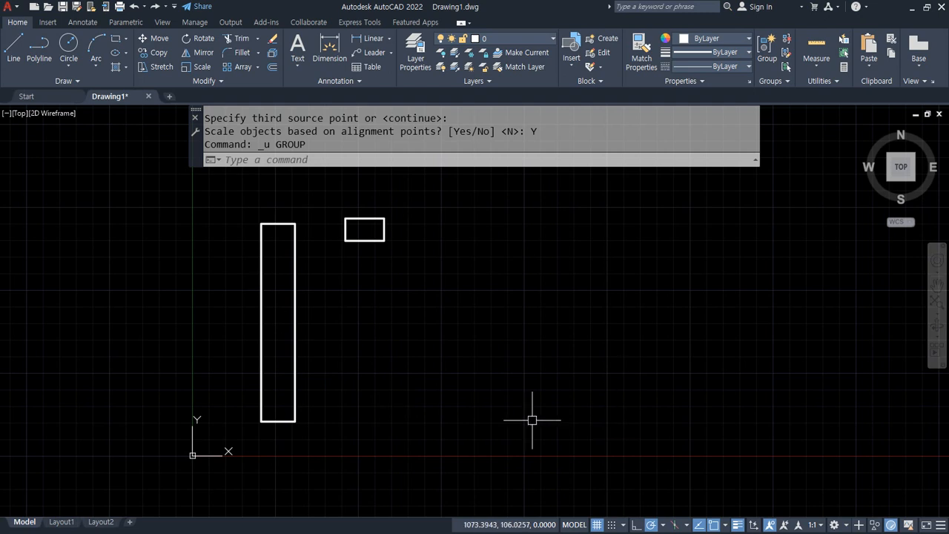
{"action": "type", "text": "al"}
{"action": "key", "text": "Return"}
{"action": "left_click", "coordinate": [456, 326]}
{"action": "left_click", "coordinate": [318, 186]}
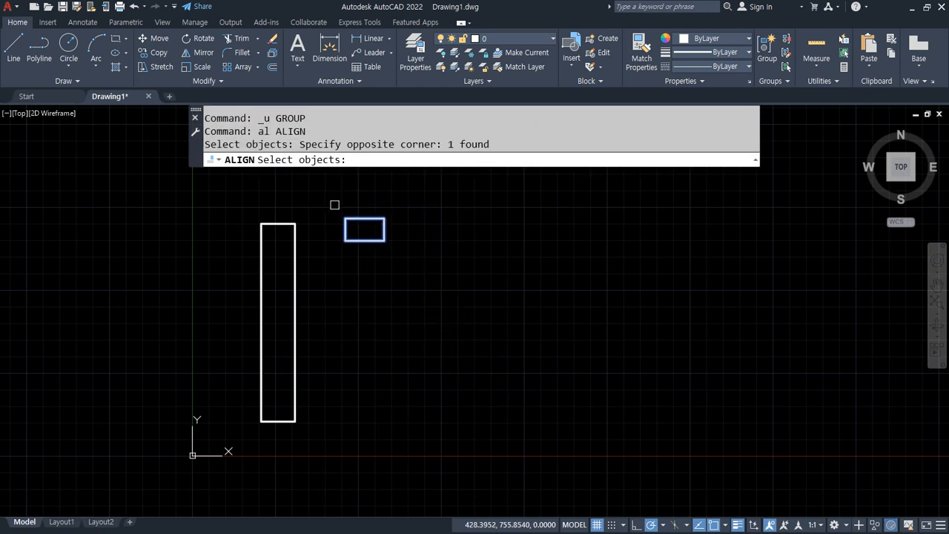
{"action": "key", "text": "Return"}
{"action": "left_click", "coordinate": [344, 240]}
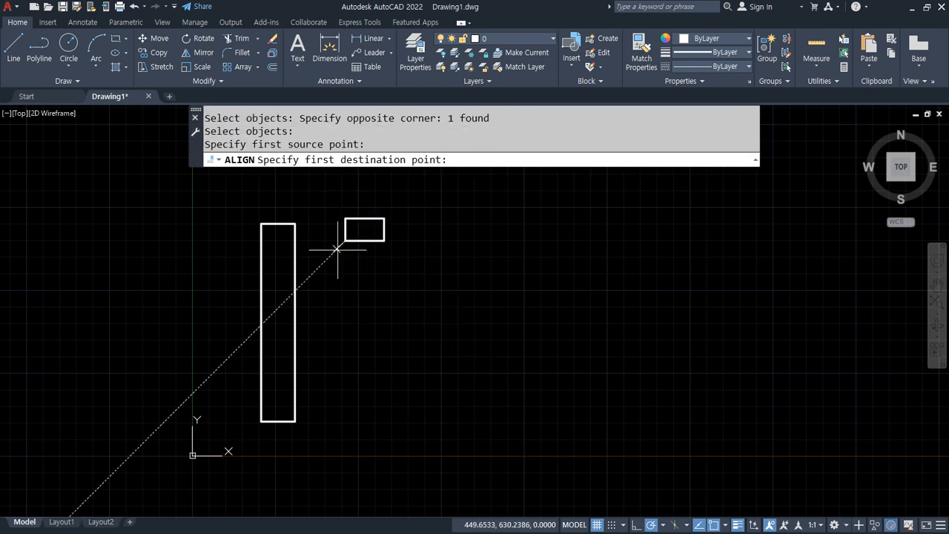
{"action": "left_click", "coordinate": [295, 223]}
{"action": "left_click", "coordinate": [385, 240]}
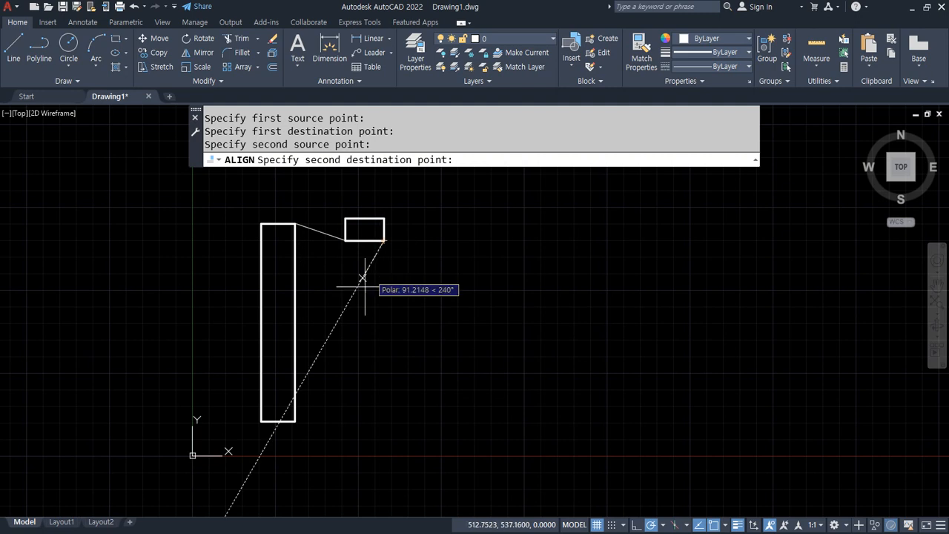
{"action": "left_click", "coordinate": [295, 421]}
{"action": "key", "text": "Return"}
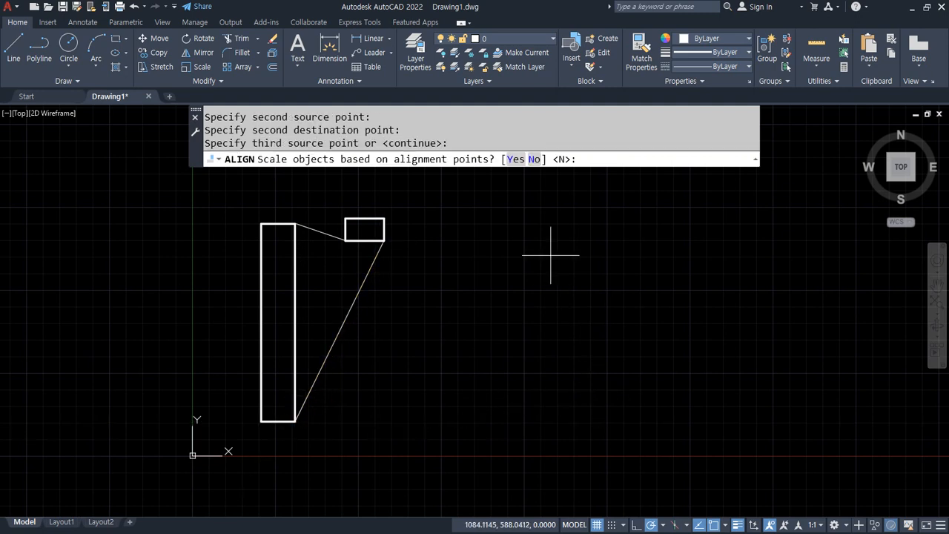
{"action": "left_click", "coordinate": [513, 159]}
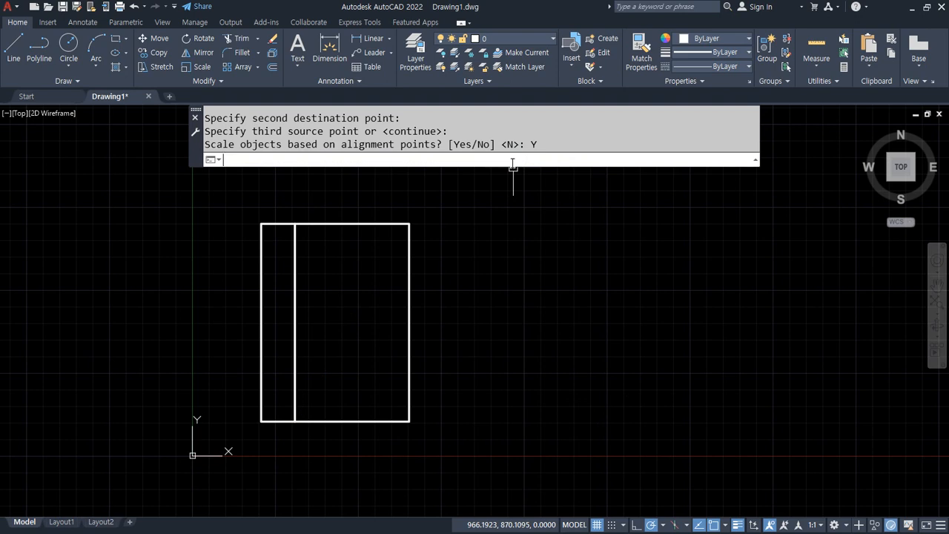
Step: Switch to the browser and examine the isometric block examples for orthographic projection practice
{"action": "key", "text": "alt+Tab"}
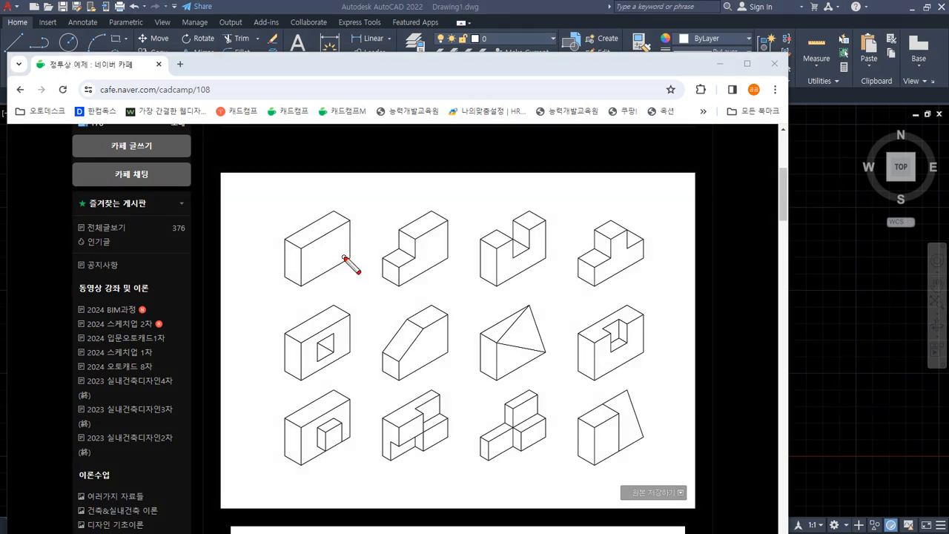
{"action": "mouse_move", "coordinate": [350, 258]}
{"action": "left_mouse_down"}
{"action": "mouse_move", "coordinate": [305, 283]}
{"action": "mouse_move", "coordinate": [349, 260]}
{"action": "mouse_move", "coordinate": [307, 276]}
{"action": "mouse_move", "coordinate": [331, 267]}
{"action": "mouse_move", "coordinate": [319, 274]}
{"action": "mouse_move", "coordinate": [347, 298]}
{"action": "mouse_move", "coordinate": [380, 299]}
{"action": "left_mouse_up"}
{"action": "mouse_move", "coordinate": [300, 285]}
{"action": "left_mouse_down"}
{"action": "mouse_move", "coordinate": [274, 274]}
{"action": "mouse_move", "coordinate": [259, 311]}
{"action": "mouse_move", "coordinate": [277, 302]}
{"action": "mouse_move", "coordinate": [272, 293]}
{"action": "left_mouse_up"}
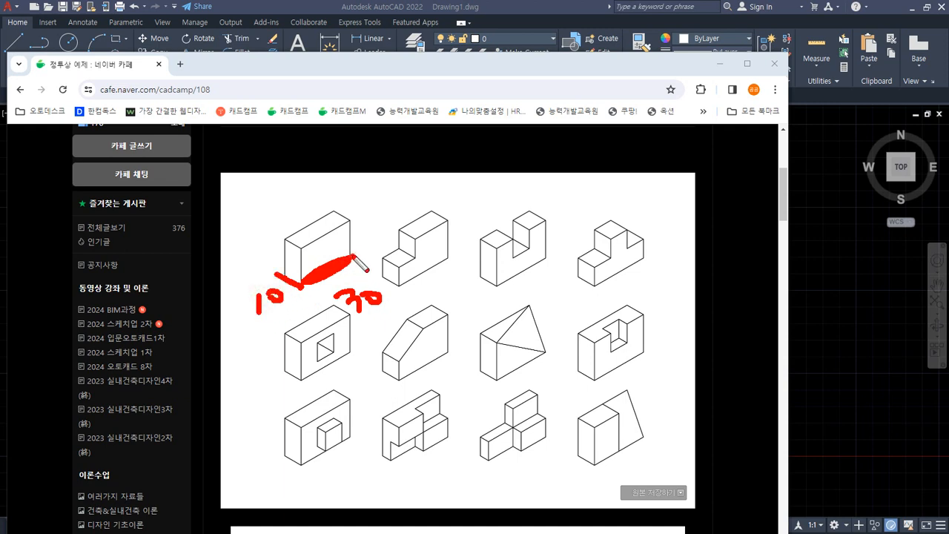
{"action": "mouse_move", "coordinate": [354, 261]}
{"action": "left_mouse_down"}
{"action": "mouse_move", "coordinate": [352, 227]}
{"action": "mouse_move", "coordinate": [380, 236]}
{"action": "mouse_move", "coordinate": [401, 217]}
{"action": "mouse_move", "coordinate": [420, 220]}
{"action": "left_mouse_up"}
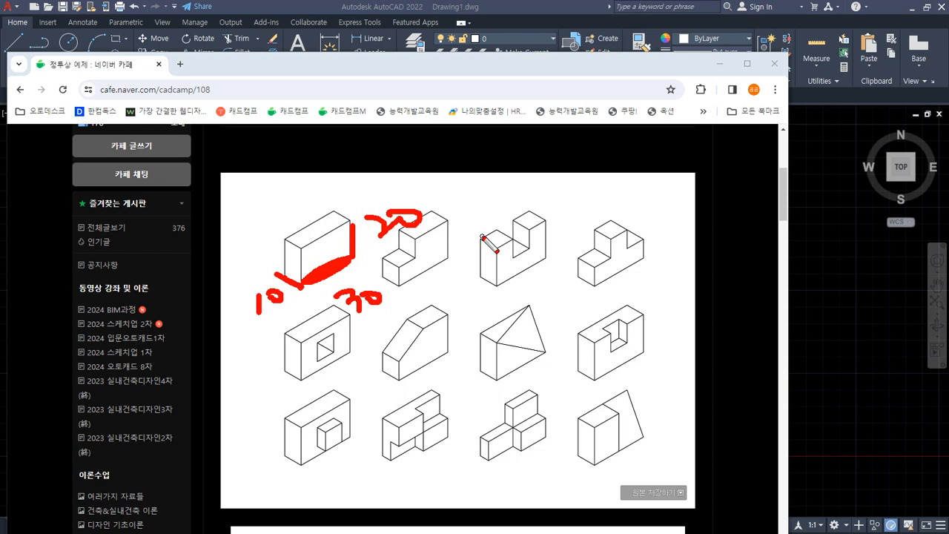
{"action": "key", "text": "e"}
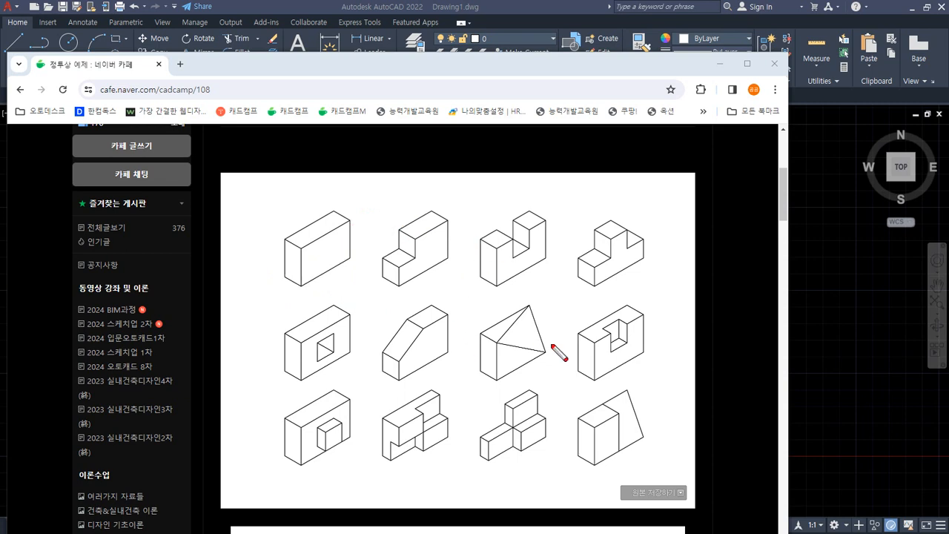
{"action": "mouse_move", "coordinate": [495, 303]}
{"action": "left_mouse_down"}
{"action": "mouse_move", "coordinate": [441, 269]}
{"action": "mouse_move", "coordinate": [459, 267]}
{"action": "mouse_move", "coordinate": [436, 260]}
{"action": "left_mouse_up"}
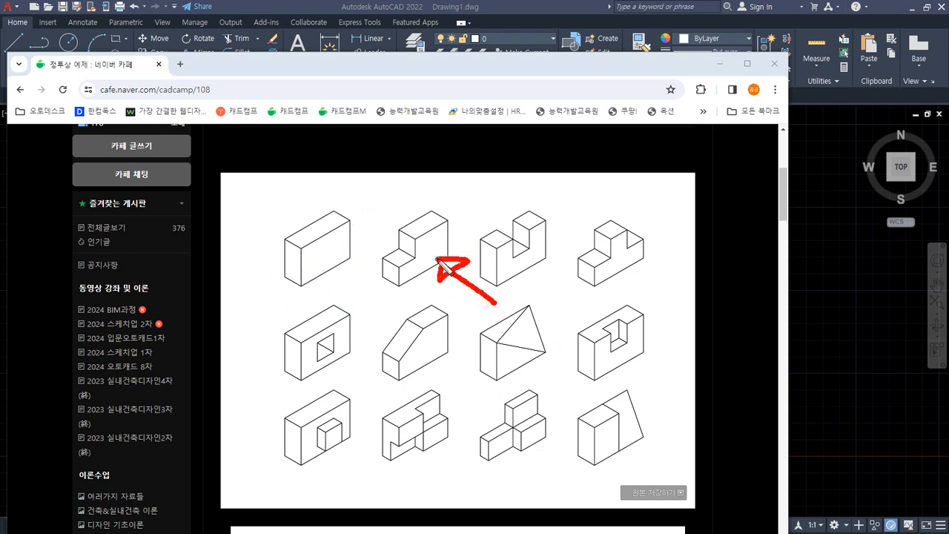
{"action": "mouse_move", "coordinate": [517, 192]}
{"action": "left_mouse_down"}
{"action": "mouse_move", "coordinate": [479, 210]}
{"action": "mouse_move", "coordinate": [490, 209]}
{"action": "left_mouse_up"}
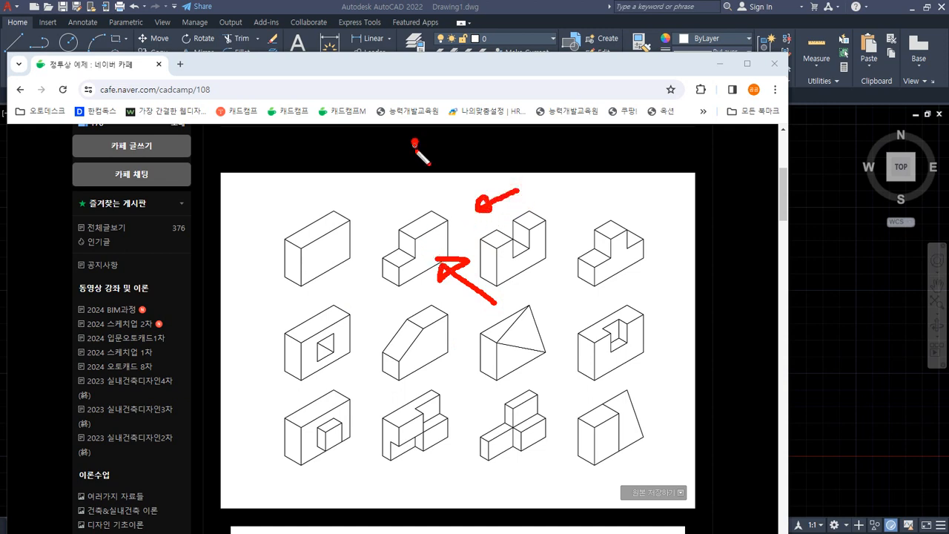
{"action": "left_click_drag", "start_coordinate": [415, 140], "coordinate": [415, 191]}
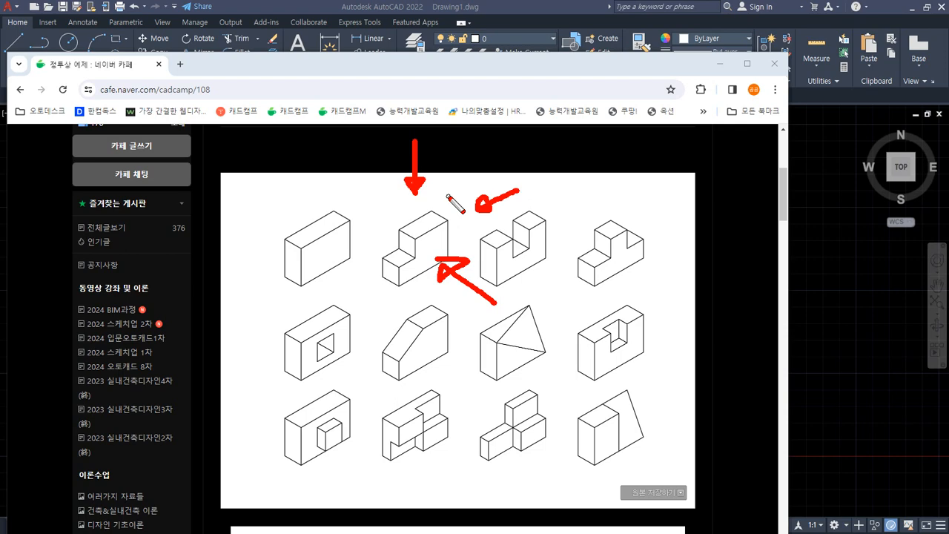
{"action": "key", "text": "Escape"}
{"action": "left_click_drag", "start_coordinate": [430, 66], "coordinate": [0, 103]}
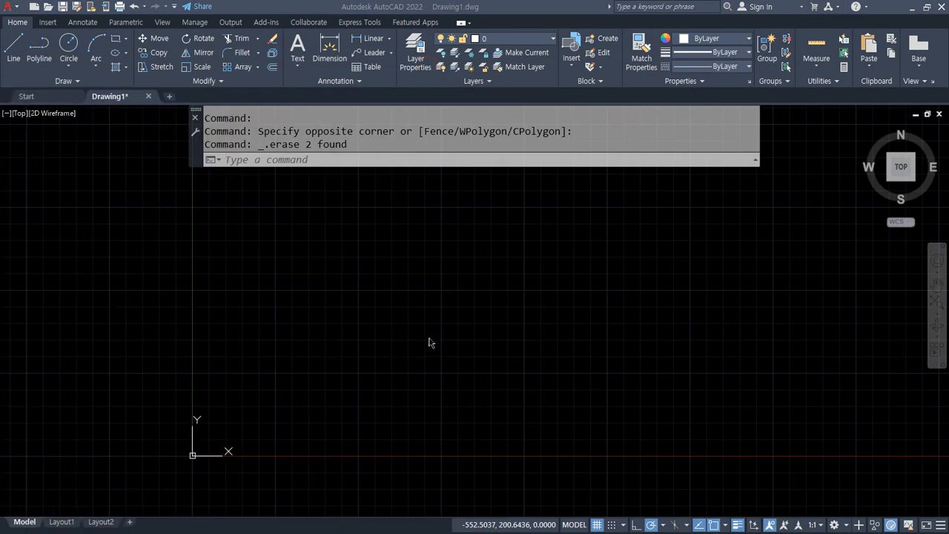
Step: Draw horizontal, vertical and 45° diagonal construction lines through one common point
{"action": "type", "text": "xl"}
{"action": "key", "text": "Return"}
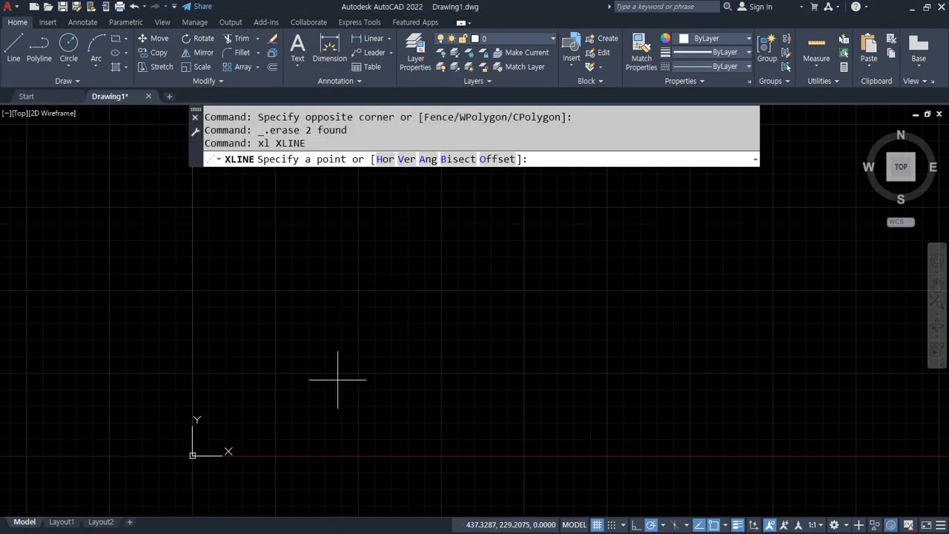
{"action": "left_click", "coordinate": [303, 395]}
{"action": "left_click", "coordinate": [364, 394]}
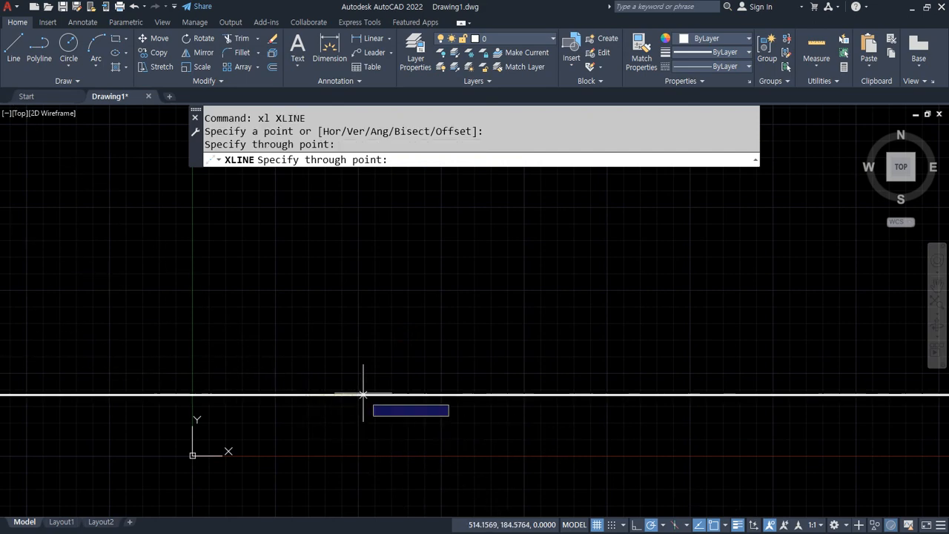
{"action": "left_click", "coordinate": [303, 346]}
{"action": "left_click", "coordinate": [346, 351]}
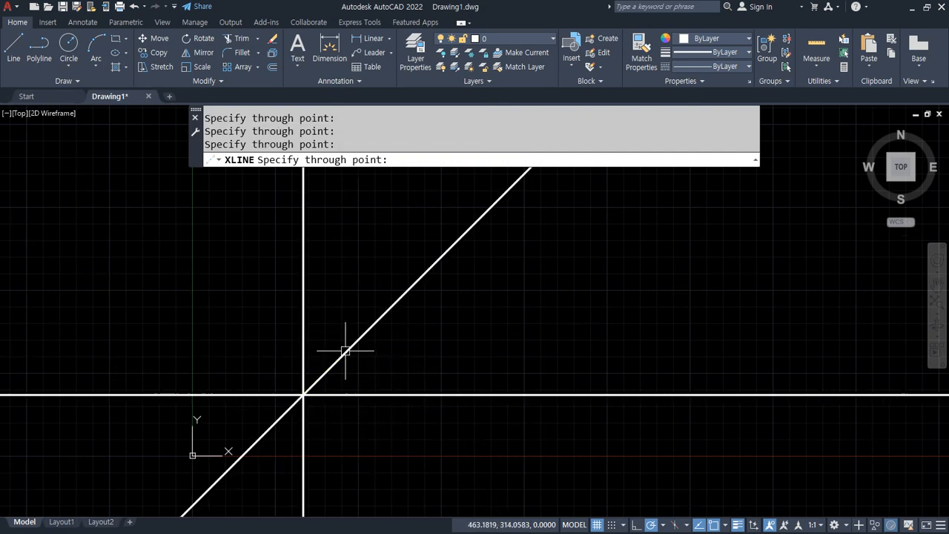
{"action": "key", "text": "Return"}
Step: Trim away the part of the diagonal construction line below the common intersection
{"action": "type", "text": "tr"}
{"action": "key", "text": "Return"}
{"action": "left_click", "coordinate": [281, 417]}
{"action": "middle_click_drag", "start_coordinate": [279, 420], "coordinate": [342, 368]}
Step: Offset the vertical construction line 30 units to the left
{"action": "key", "text": "Return"}
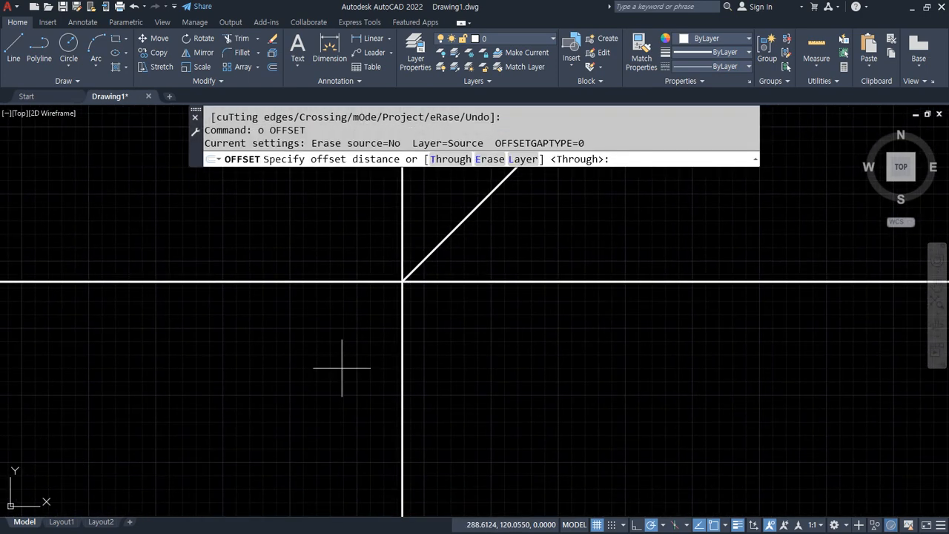
{"action": "type", "text": "30"}
{"action": "key", "text": "Return"}
{"action": "left_click", "coordinate": [398, 345]}
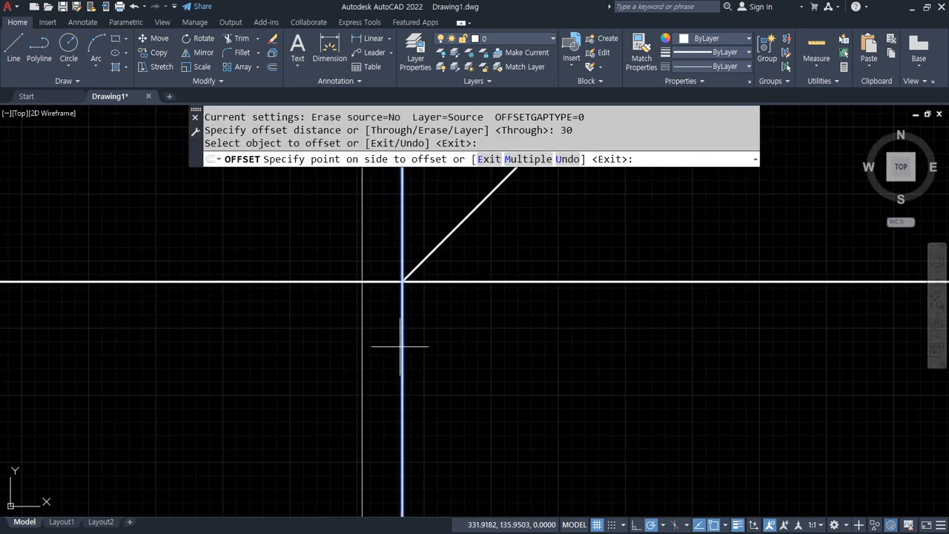
{"action": "left_click", "coordinate": [375, 346]}
{"action": "key", "text": "Return"}
Step: Offset the horizontal construction line 20 units downward
{"action": "key", "text": "Return"}
{"action": "type", "text": "20"}
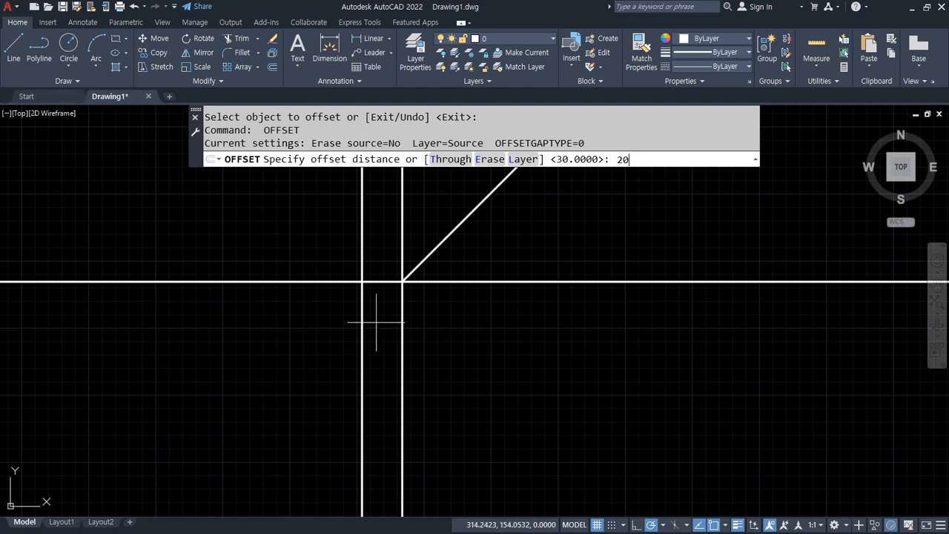
{"action": "key", "text": "Return"}
{"action": "left_click", "coordinate": [384, 282]}
{"action": "left_click", "coordinate": [371, 335]}
{"action": "key", "text": "Return"}
Step: Trim the construction line ends extending below the lower horizontal line and left of the leftmost vertical line
{"action": "type", "text": "tr"}
{"action": "key", "text": "Return"}
{"action": "left_click", "coordinate": [433, 342]}
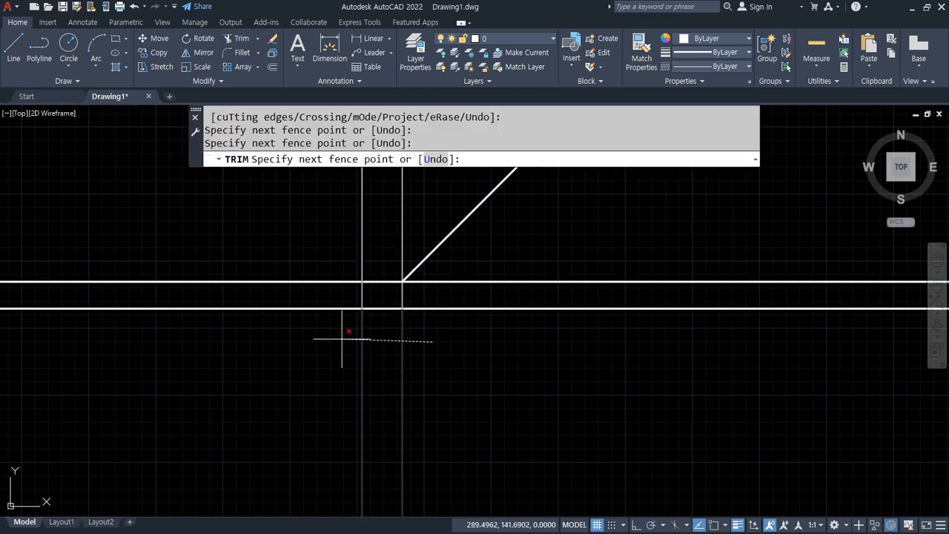
{"action": "key", "text": "Return"}
{"action": "key", "text": "Return"}
{"action": "scroll", "coordinate": [388, 265], "scroll_direction": "up", "scroll_amount": 5}
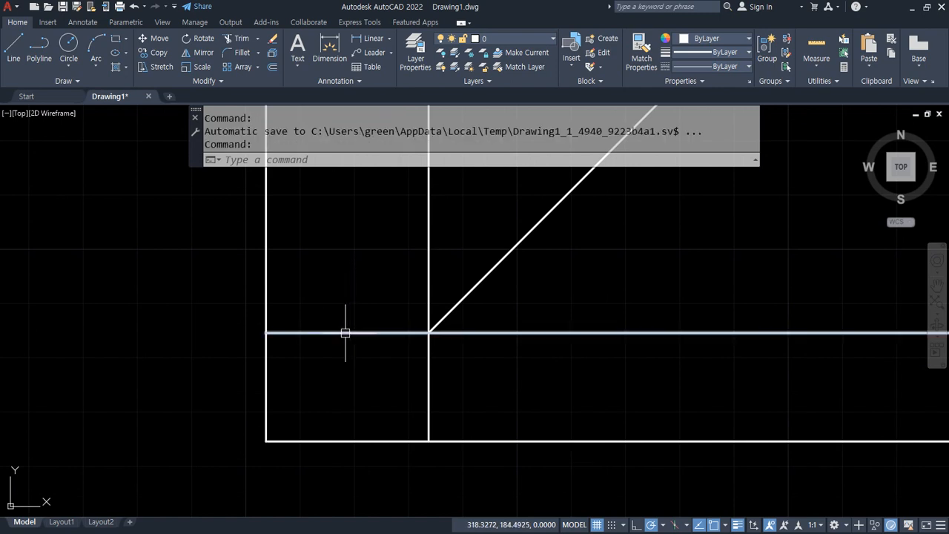
{"action": "left_click_drag", "start_coordinate": [258, 334], "coordinate": [247, 249]}
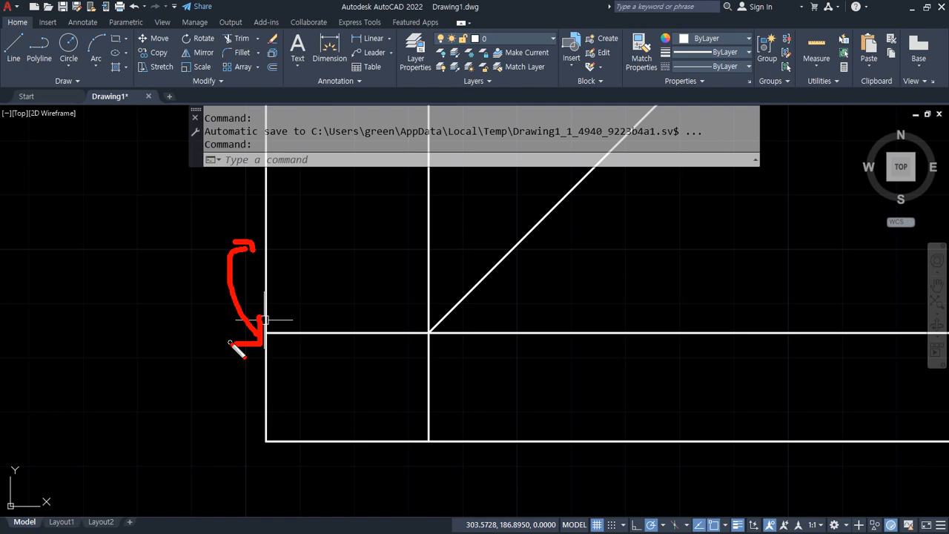
{"action": "key", "text": "Escape"}
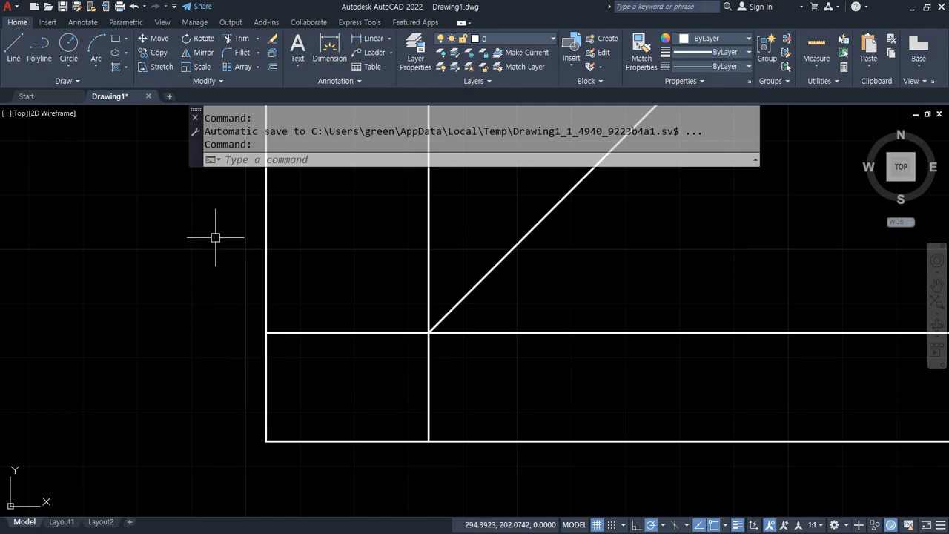
Step: Draw a horizontal line from left of the grid to the diagonal, continuing vertically down to the lower horizontal line
{"action": "type", "text": "l"}
{"action": "key", "text": "Return"}
{"action": "left_click", "coordinate": [178, 258]}
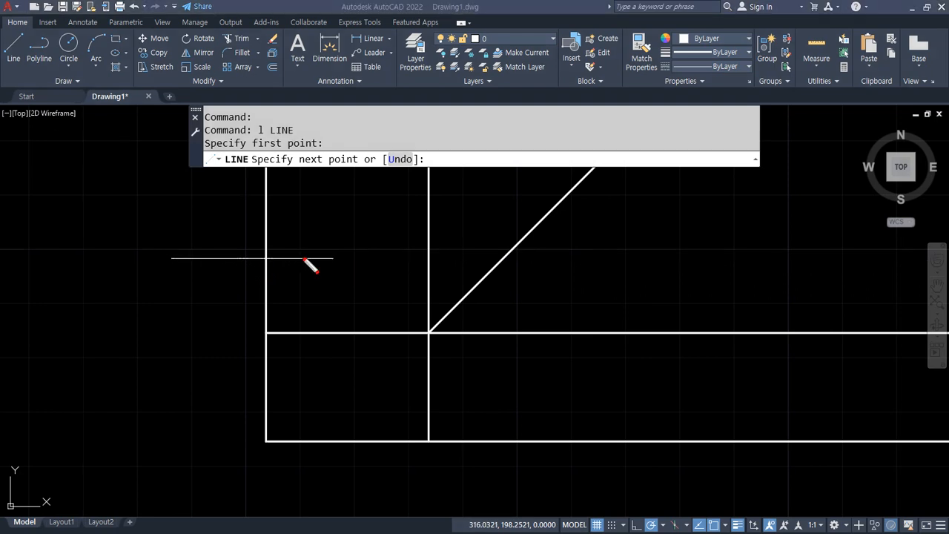
{"action": "left_click_drag", "start_coordinate": [272, 259], "coordinate": [380, 259]}
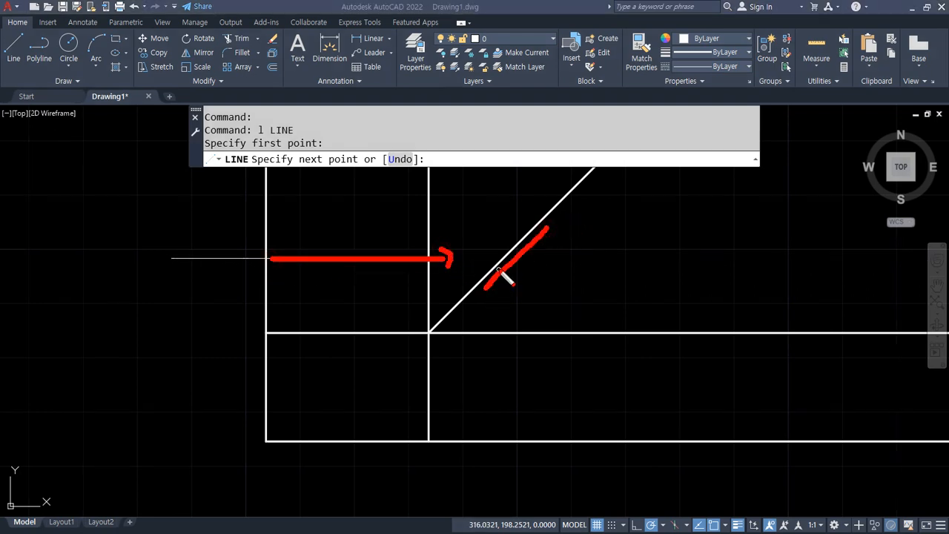
{"action": "left_click_drag", "start_coordinate": [506, 264], "coordinate": [507, 386]}
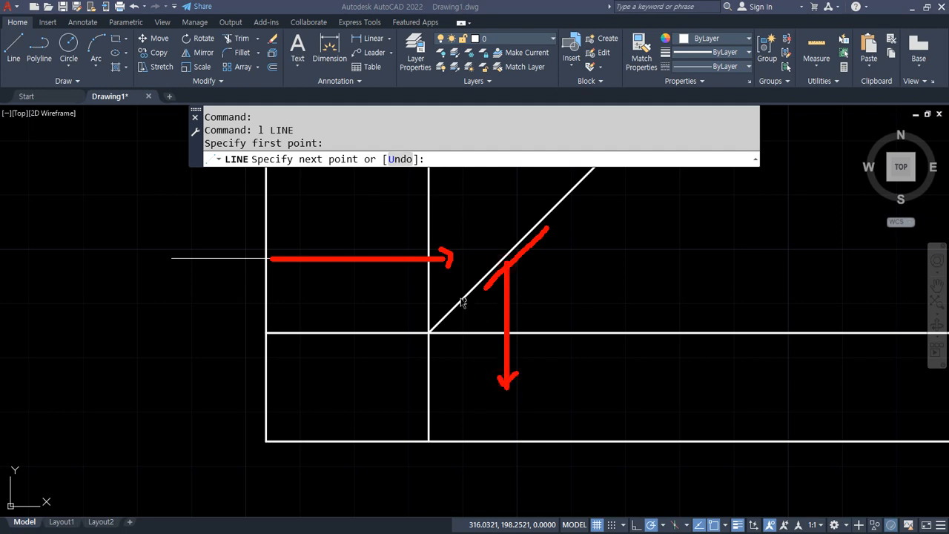
{"action": "key", "text": "Escape"}
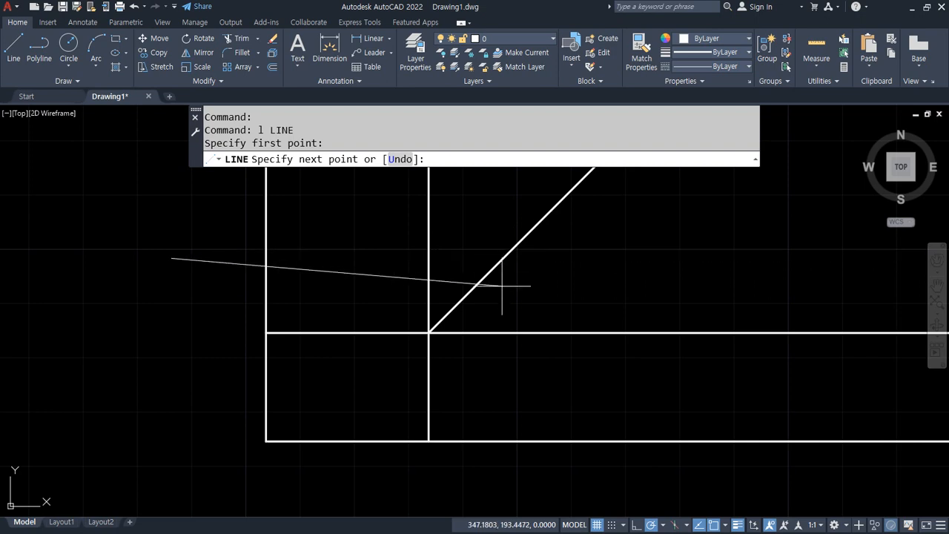
{"action": "left_click", "coordinate": [504, 259]}
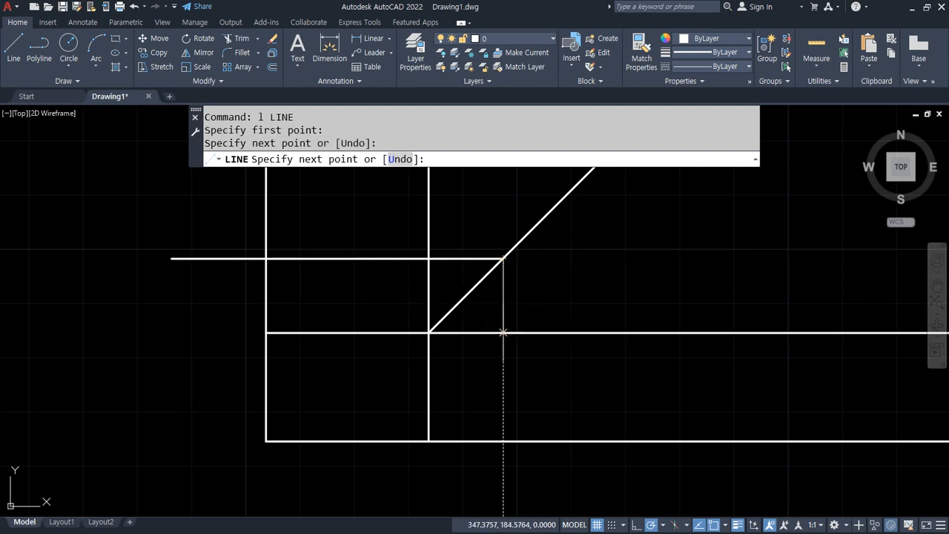
{"action": "left_click", "coordinate": [503, 440]}
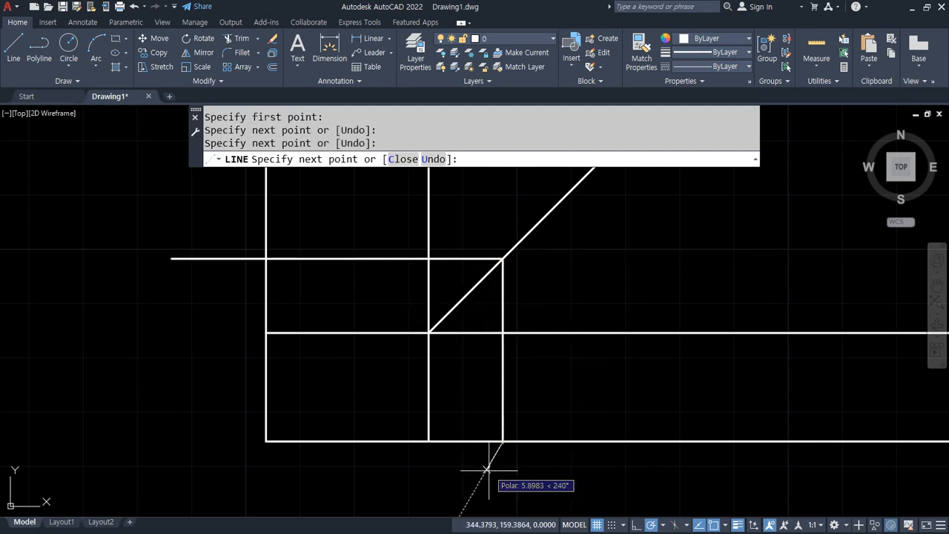
{"action": "key", "text": "Escape"}
Step: Erase the connected horizontal and vertical segments that meet at the diagonal
{"action": "left_click", "coordinate": [505, 387]}
{"action": "left_click", "coordinate": [467, 259]}
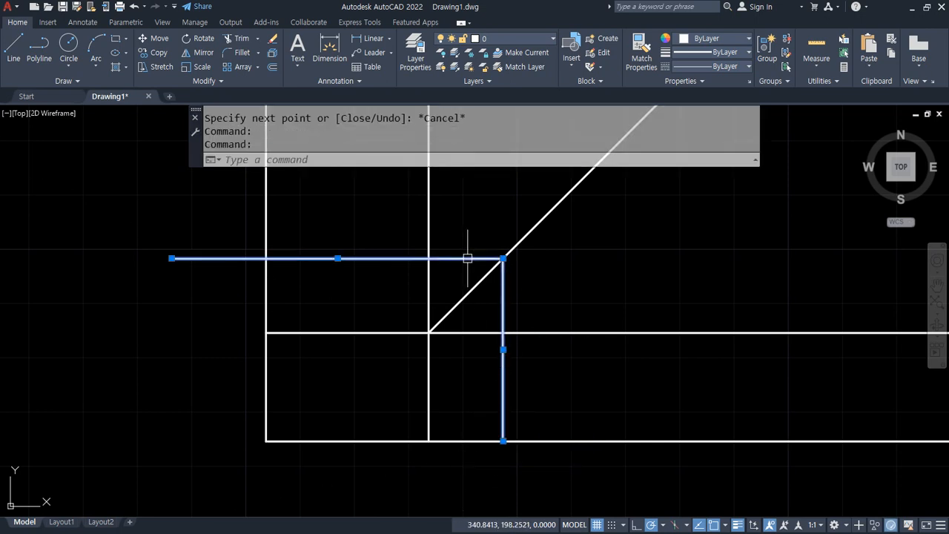
{"action": "type", "text": "e"}
{"action": "key", "text": "Return"}
Step: Draw a horizontal line crossing the diagonal and a vertical line from their intersection down to the lower horizontal line
{"action": "type", "text": "l"}
{"action": "key", "text": "Return"}
{"action": "left_click", "coordinate": [201, 262]}
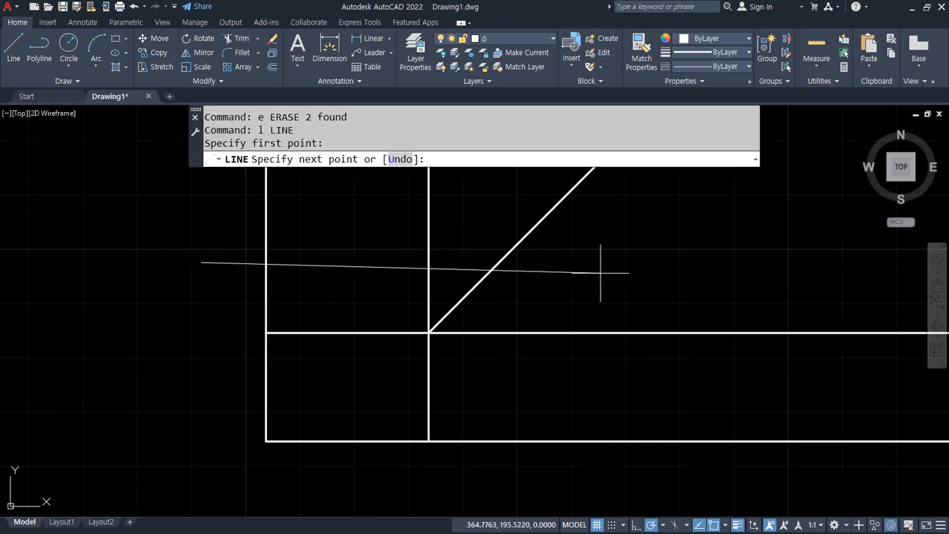
{"action": "left_click", "coordinate": [654, 262]}
{"action": "key", "text": "Return"}
{"action": "key", "text": "Return"}
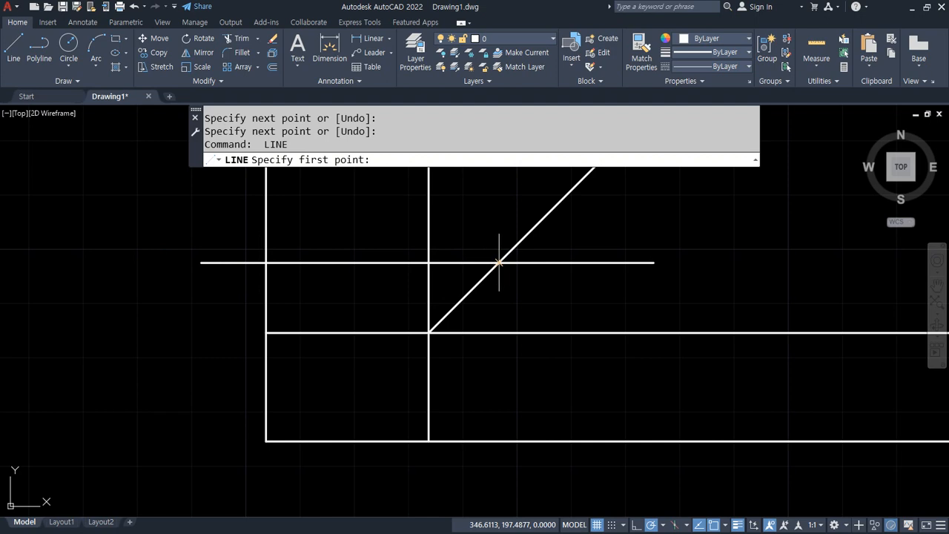
{"action": "left_click", "coordinate": [499, 262]}
{"action": "left_click", "coordinate": [499, 441]}
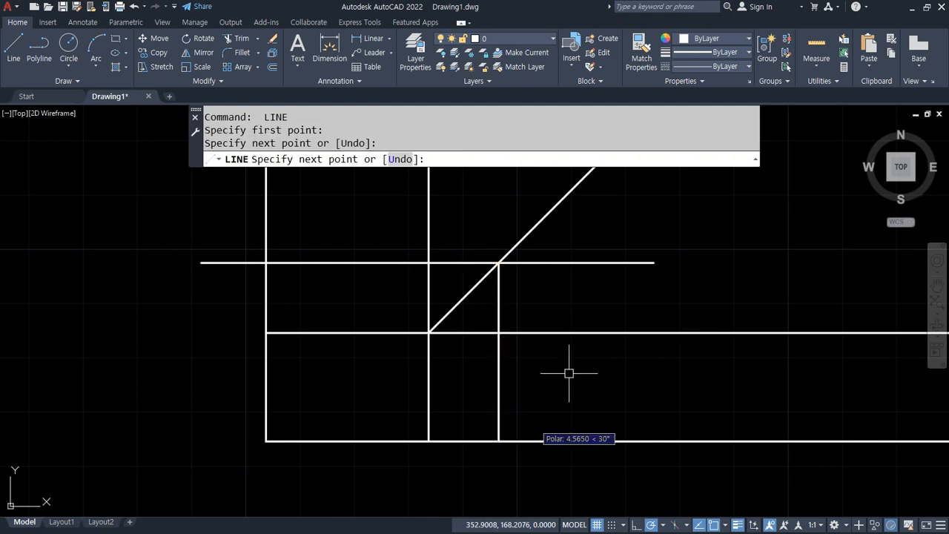
Step: Trim the part of the upper horizontal line that extends past the diagonal
{"action": "key", "text": "Return"}
{"action": "type", "text": "tr"}
{"action": "key", "text": "Return"}
{"action": "left_click", "coordinate": [573, 299]}
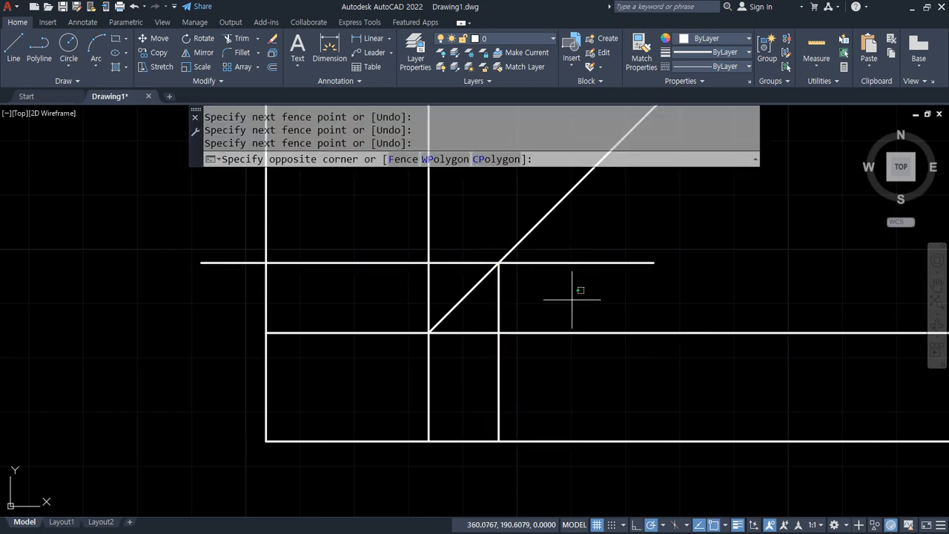
{"action": "key", "text": "Escape"}
{"action": "type", "text": "tr"}
{"action": "key", "text": "Return"}
{"action": "left_click", "coordinate": [582, 263]}
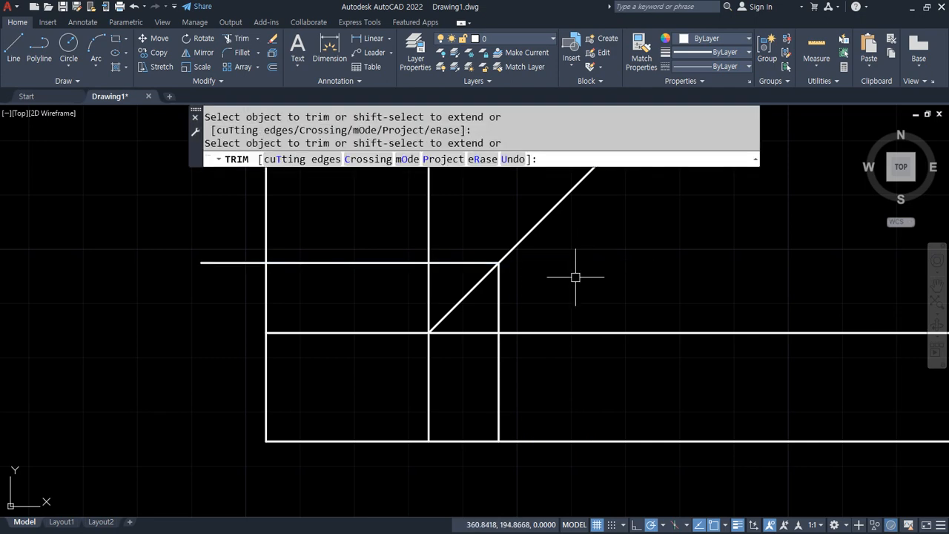
Step: Erase the horizontal line ending at the diagonal and the vertical line descending from that point
{"action": "key", "text": "Return"}
{"action": "left_click", "coordinate": [499, 300]}
{"action": "left_click", "coordinate": [473, 263]}
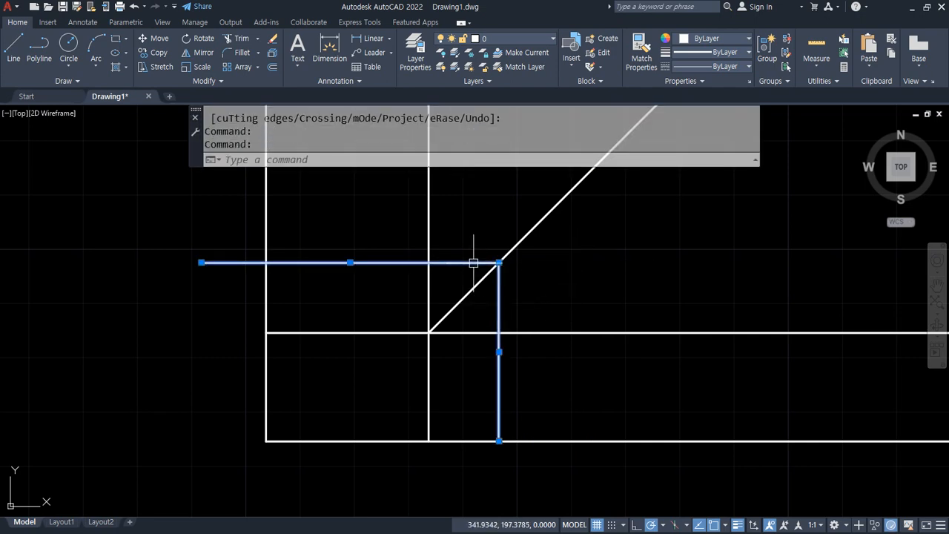
{"action": "type", "text": "e"}
{"action": "key", "text": "Return"}
Step: Draw a horizontal line from left of the grid to the diagonal, continuing vertically down to the lower horizontal line
{"action": "type", "text": "l"}
{"action": "key", "text": "Return"}
{"action": "left_click", "coordinate": [191, 261]}
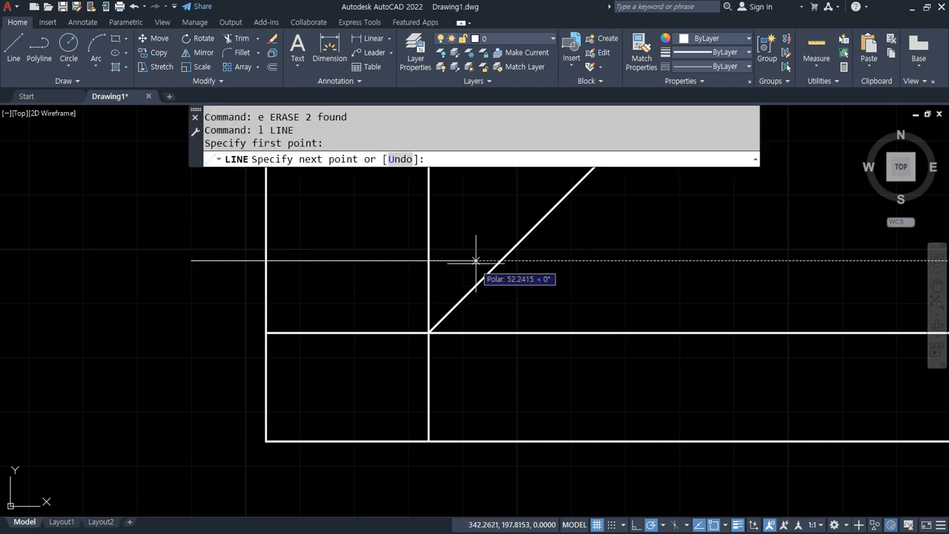
{"action": "left_click", "coordinate": [501, 261]}
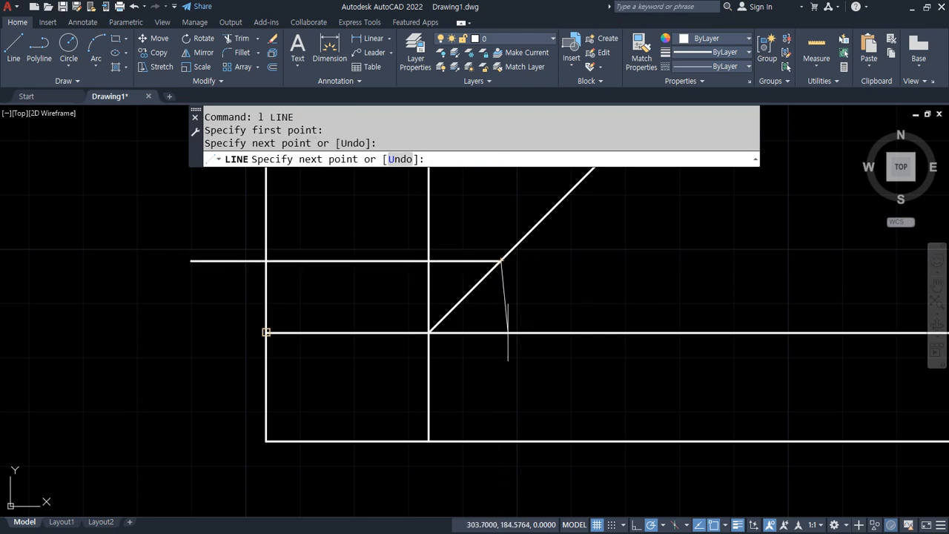
{"action": "left_click", "coordinate": [500, 438]}
{"action": "key", "text": "Return"}
Step: Offset the upper horizontal line upward and the vertical line from the diagonal outward to the right, each by 10
{"action": "type", "text": "o"}
{"action": "key", "text": "Return"}
{"action": "type", "text": "1"}
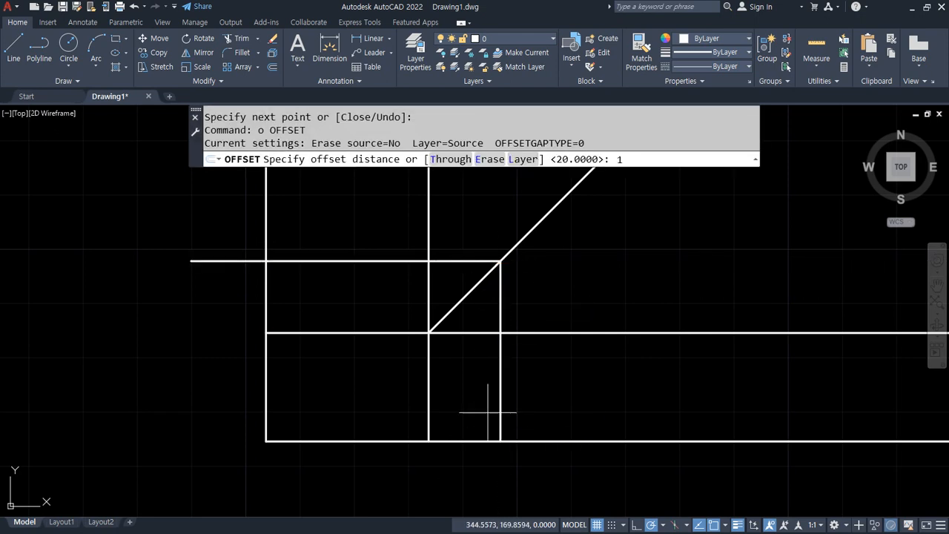
{"action": "type", "text": "0"}
{"action": "key", "text": "Return"}
{"action": "left_click", "coordinate": [347, 261]}
{"action": "left_click", "coordinate": [346, 208]}
{"action": "left_click", "coordinate": [501, 310]}
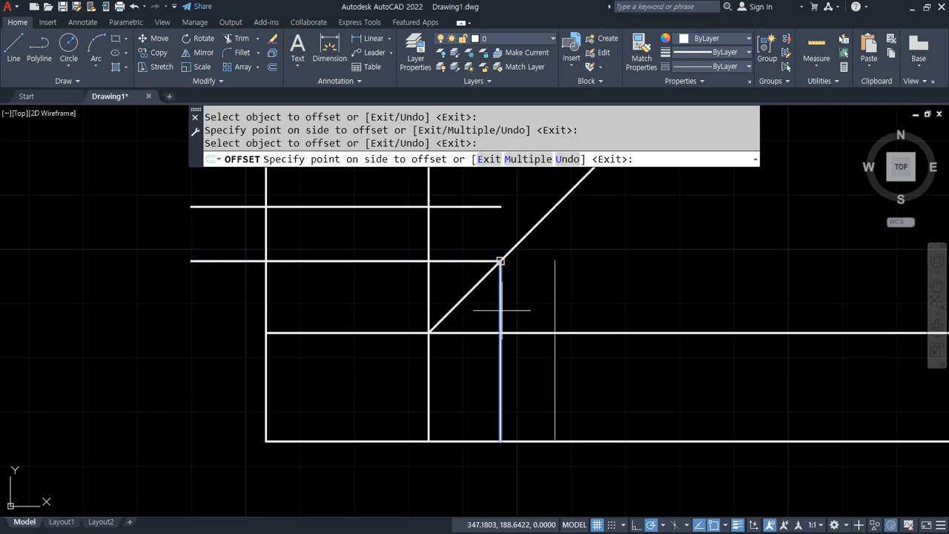
{"action": "left_click", "coordinate": [520, 308]}
{"action": "key", "text": "Return"}
Step: Fillet the outer offset vertical line with the diagonal at radius 0 so they meet in a corner
{"action": "type", "text": "f"}
{"action": "key", "text": "Return"}
{"action": "left_click", "coordinate": [555, 270]}
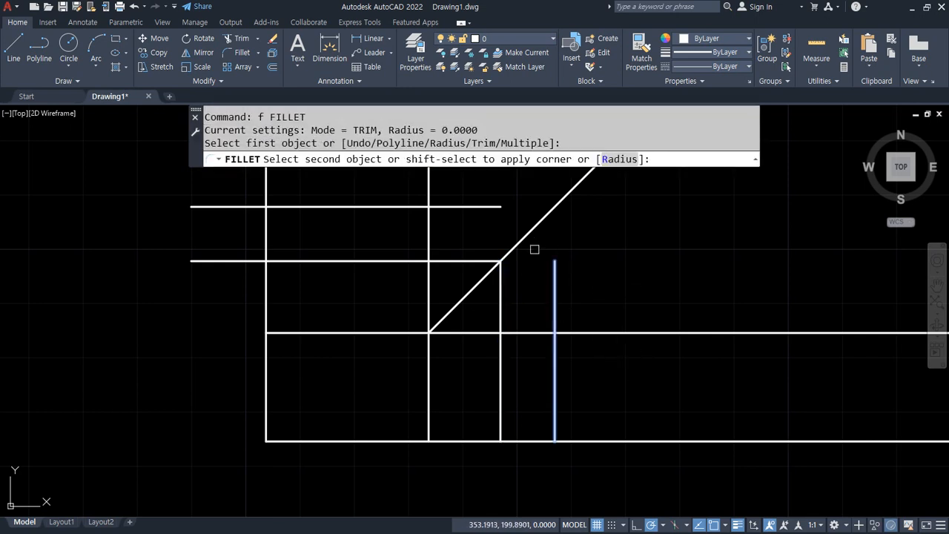
{"action": "left_click", "coordinate": [528, 233]}
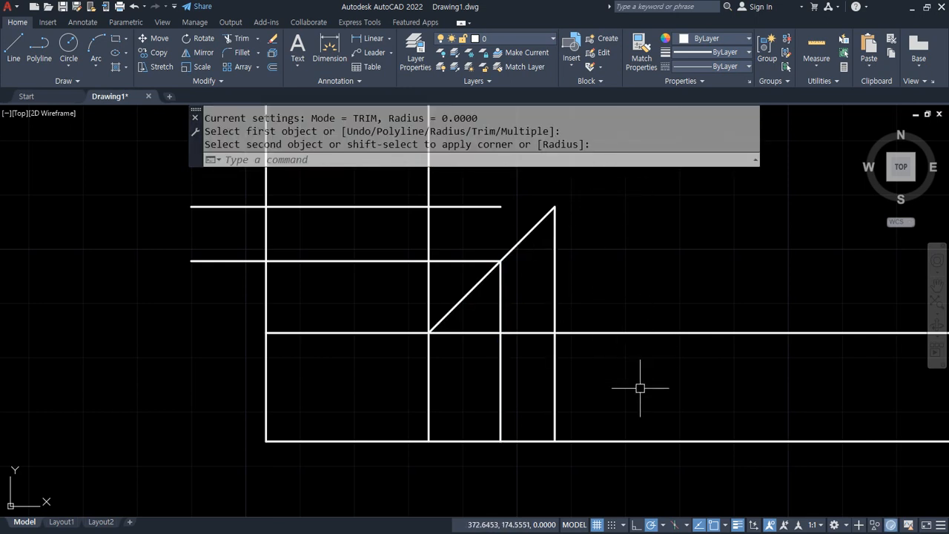
Step: Trim the excess horizontal and vertical segments around the right-hand narrow rectangle, separating it from the lower-left rectangle
{"action": "type", "text": "tr"}
{"action": "key", "text": "Return"}
{"action": "left_click_drag", "start_coordinate": [617, 449], "coordinate": [604, 295]}
{"action": "left_click", "coordinate": [575, 302]}
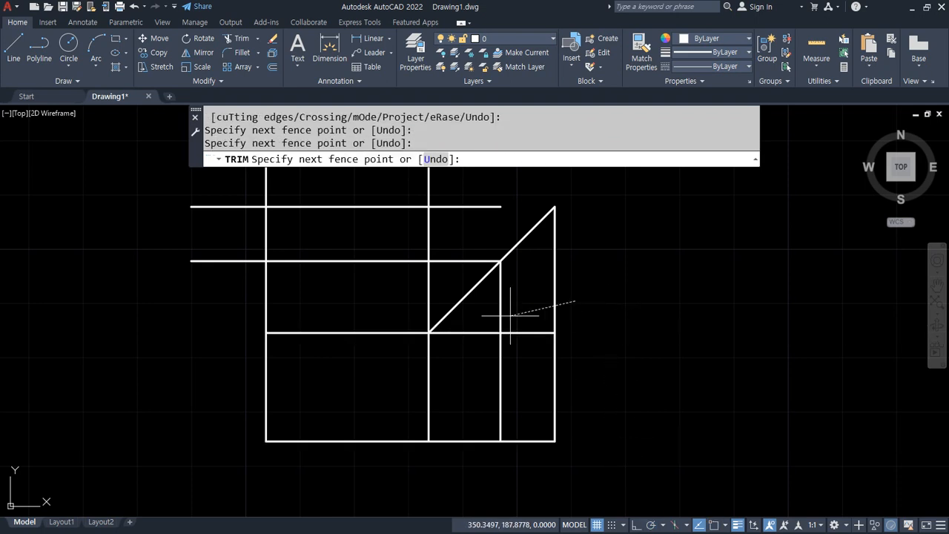
{"action": "left_click", "coordinate": [471, 322]}
{"action": "key", "text": "Return"}
{"action": "left_click", "coordinate": [470, 322]}
{"action": "left_click", "coordinate": [470, 461]}
{"action": "key", "text": "Return"}
Step: Trim the segments between the lower-left and upper rectangles and all line ends projecting beyond the upper rectangle
{"action": "left_click", "coordinate": [198, 285]}
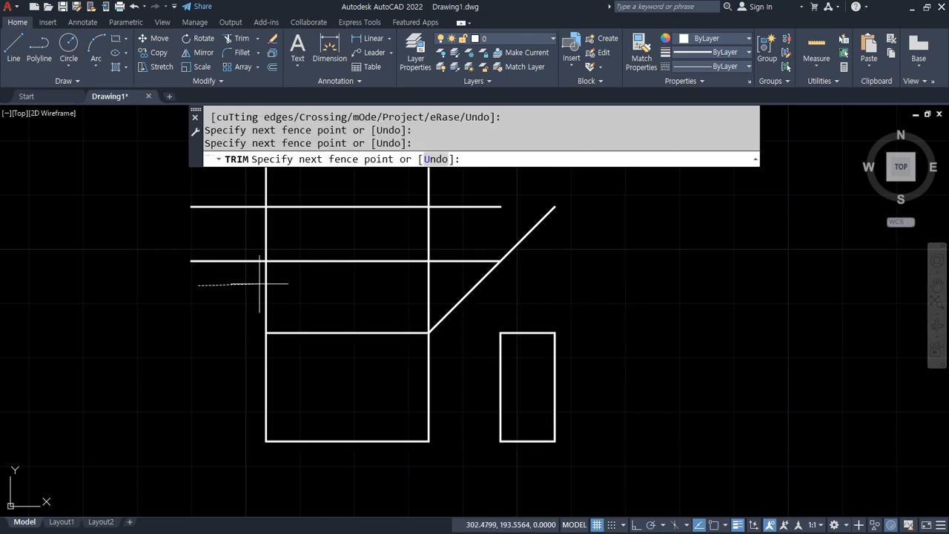
{"action": "left_click", "coordinate": [445, 278]}
{"action": "key", "text": "Return"}
{"action": "left_click", "coordinate": [456, 278]}
{"action": "left_click", "coordinate": [451, 182]}
{"action": "key", "text": "Return"}
{"action": "left_click", "coordinate": [451, 176]}
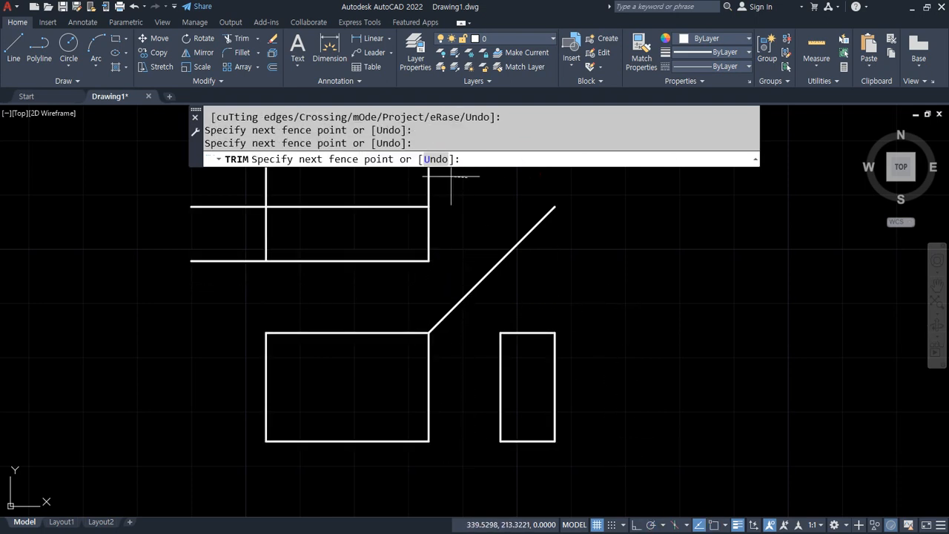
{"action": "left_click", "coordinate": [203, 173]}
{"action": "key", "text": "Return"}
{"action": "left_click", "coordinate": [203, 174]}
{"action": "left_click", "coordinate": [232, 285]}
{"action": "key", "text": "Return"}
{"action": "key", "text": "Return"}
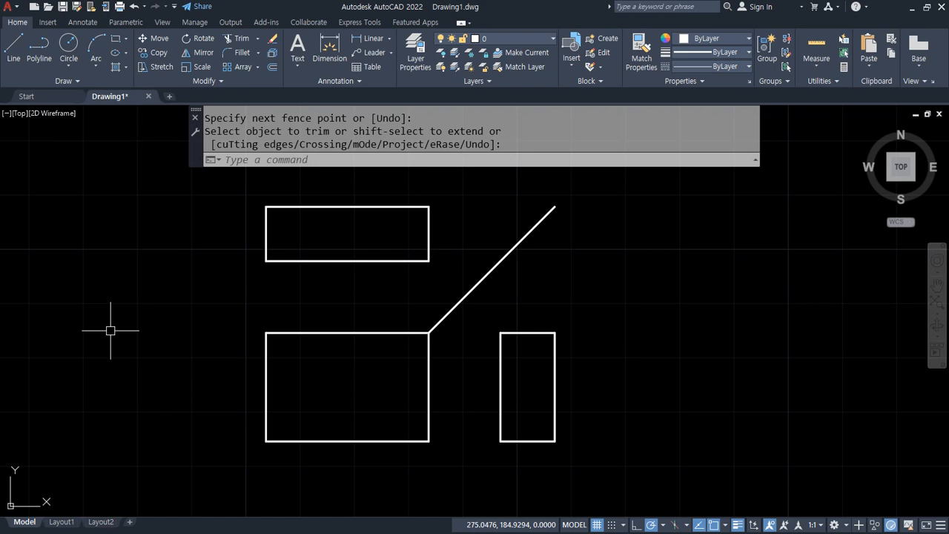
Step: Create a rectangular array of the three view rectangles together with the diagonal line
{"action": "scroll", "coordinate": [519, 312], "scroll_direction": "down", "scroll_amount": 3}
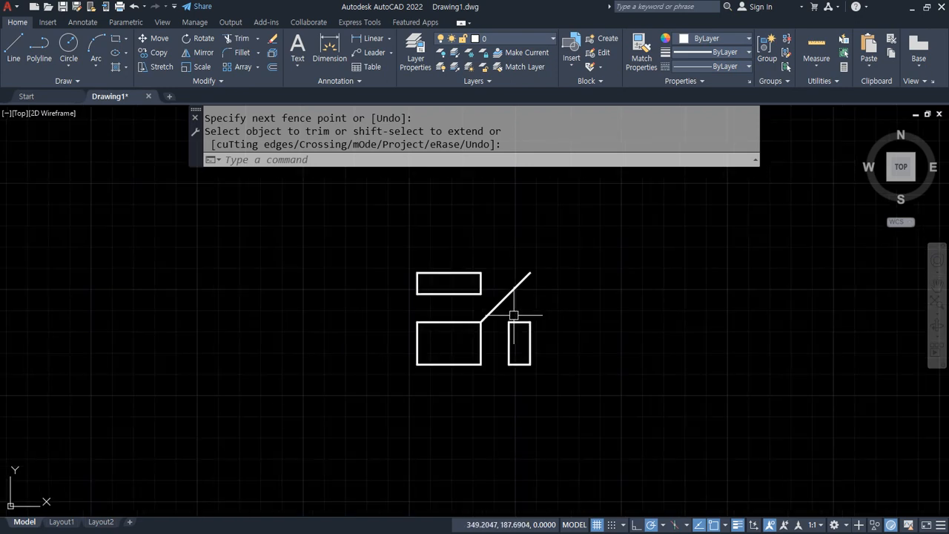
{"action": "middle_click_drag", "start_coordinate": [533, 367], "coordinate": [444, 382]}
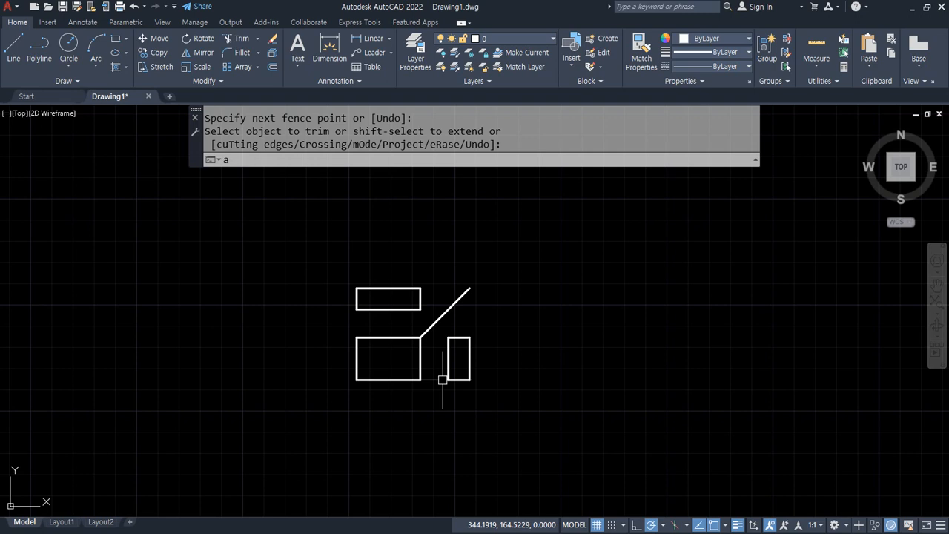
{"action": "type", "text": "r"}
{"action": "key", "text": "Return"}
{"action": "left_click", "coordinate": [276, 199]}
{"action": "left_click", "coordinate": [501, 412]}
{"action": "key", "text": "Return"}
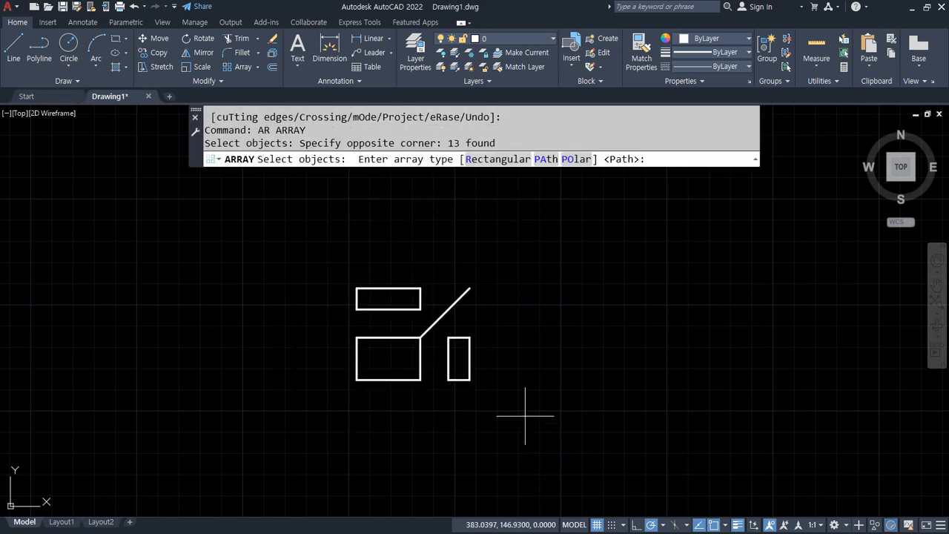
{"action": "left_click", "coordinate": [496, 158]}
{"action": "scroll", "coordinate": [501, 273], "scroll_direction": "down", "scroll_amount": 4}
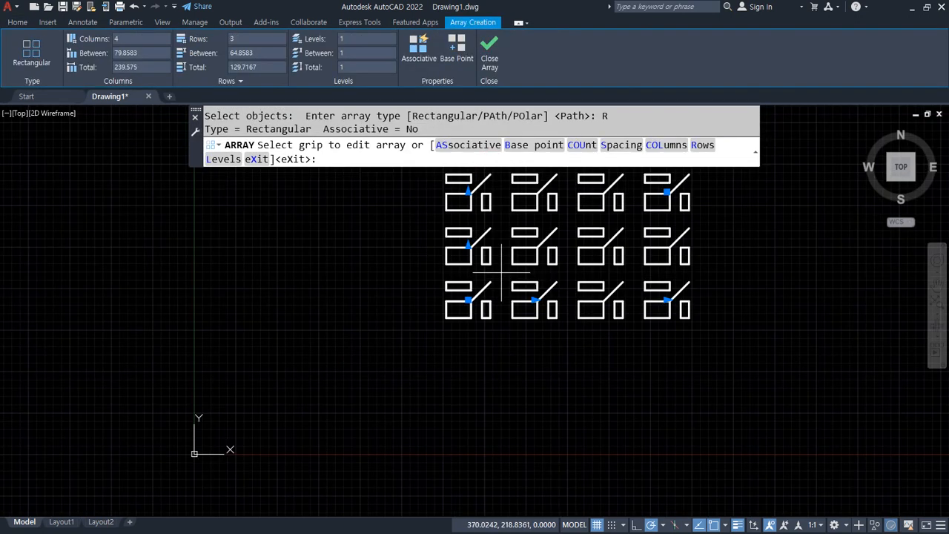
Step: Set both the column spacing and the row spacing of the array to 100 and finish the array
{"action": "middle_click_drag", "start_coordinate": [502, 272], "coordinate": [394, 340]}
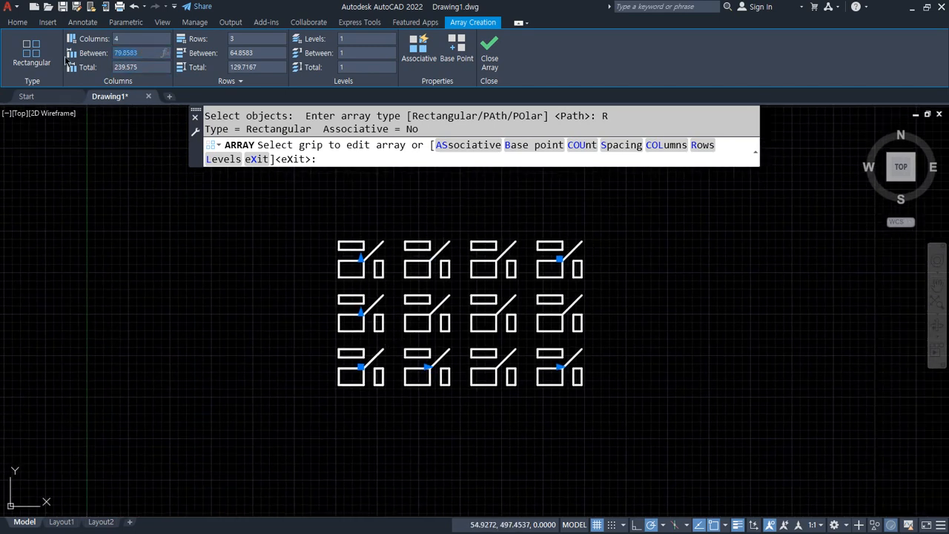
{"action": "type", "text": "100"}
{"action": "key", "text": "Return"}
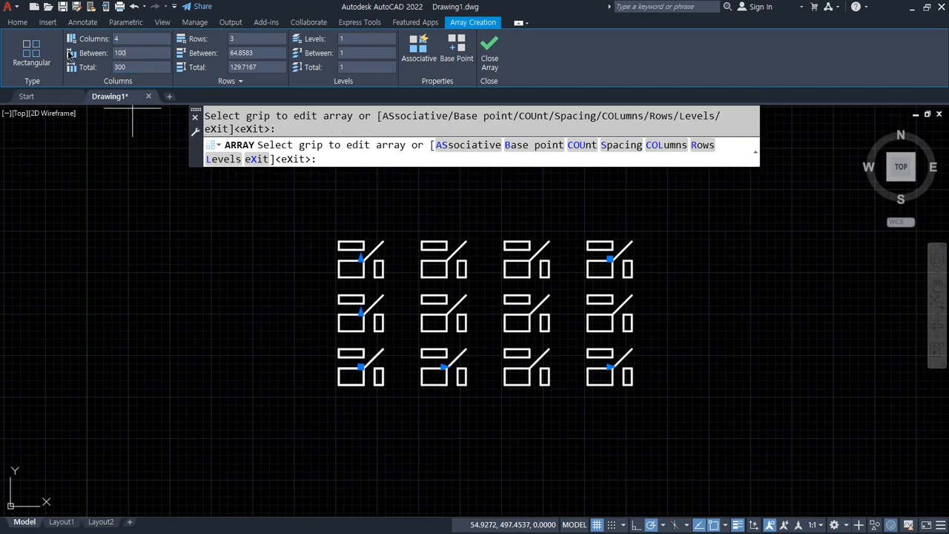
{"action": "type", "text": "10"}
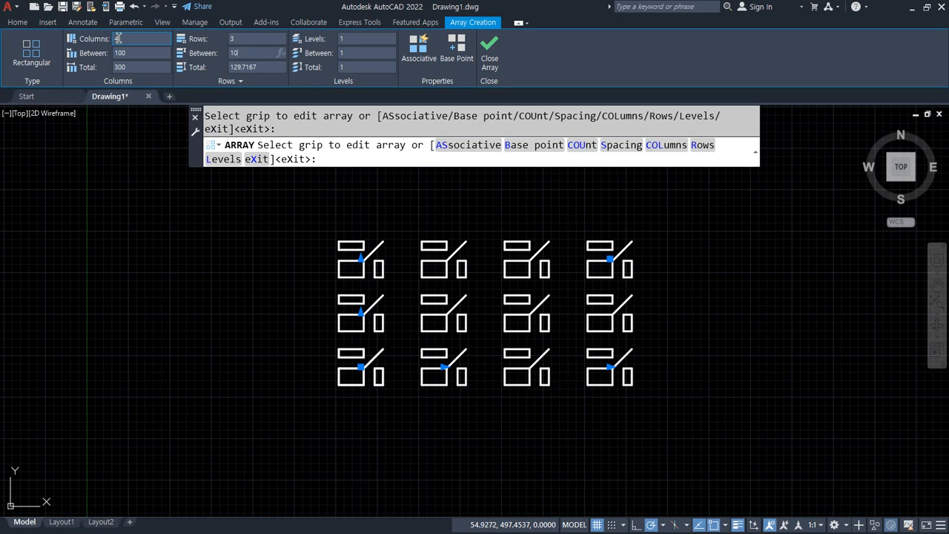
{"action": "type", "text": "0"}
{"action": "key", "text": "Return"}
{"action": "middle_click_drag", "start_coordinate": [377, 326], "coordinate": [250, 375]}
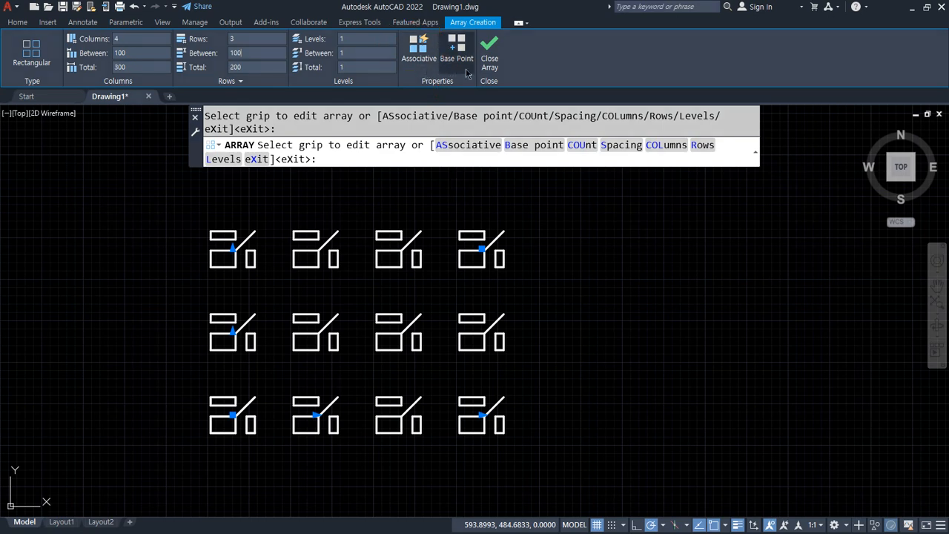
{"action": "left_click", "coordinate": [493, 59]}
Step: Erase the diagonal line from the top-left copy of the arrayed views
{"action": "mouse_move", "coordinate": [534, 462]}
{"action": "left_mouse_down"}
{"action": "mouse_move", "coordinate": [470, 460]}
{"action": "mouse_move", "coordinate": [182, 282]}
{"action": "mouse_move", "coordinate": [557, 207]}
{"action": "mouse_move", "coordinate": [543, 461]}
{"action": "left_mouse_up"}
{"action": "scroll", "coordinate": [265, 244], "scroll_direction": "up", "scroll_amount": 5}
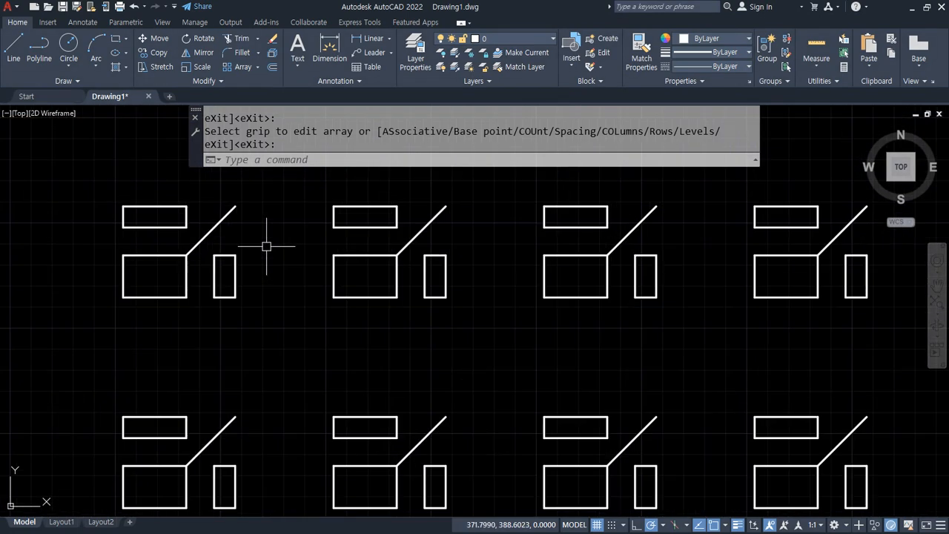
{"action": "left_click", "coordinate": [201, 223]}
{"action": "left_click", "coordinate": [180, 193]}
{"action": "type", "text": "e"}
{"action": "key", "text": "Return"}
Step: Draw a circle with a radius of 20 in an empty area away from the arrayed views
{"action": "middle_click_drag", "start_coordinate": [238, 258], "coordinate": [300, 288]}
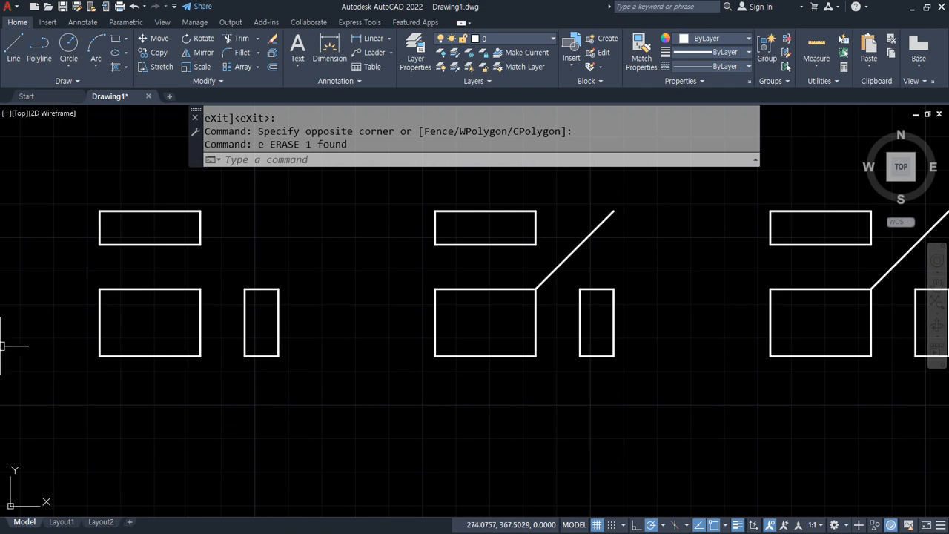
{"action": "scroll", "coordinate": [416, 272], "scroll_direction": "up", "scroll_amount": 5}
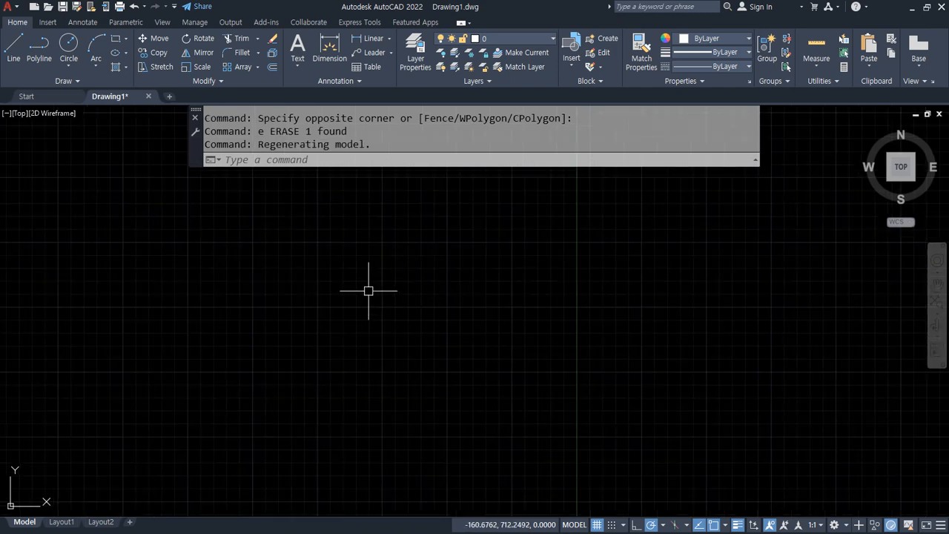
{"action": "type", "text": "c"}
{"action": "key", "text": "Return"}
{"action": "left_click", "coordinate": [261, 365]}
{"action": "type", "text": "2"}
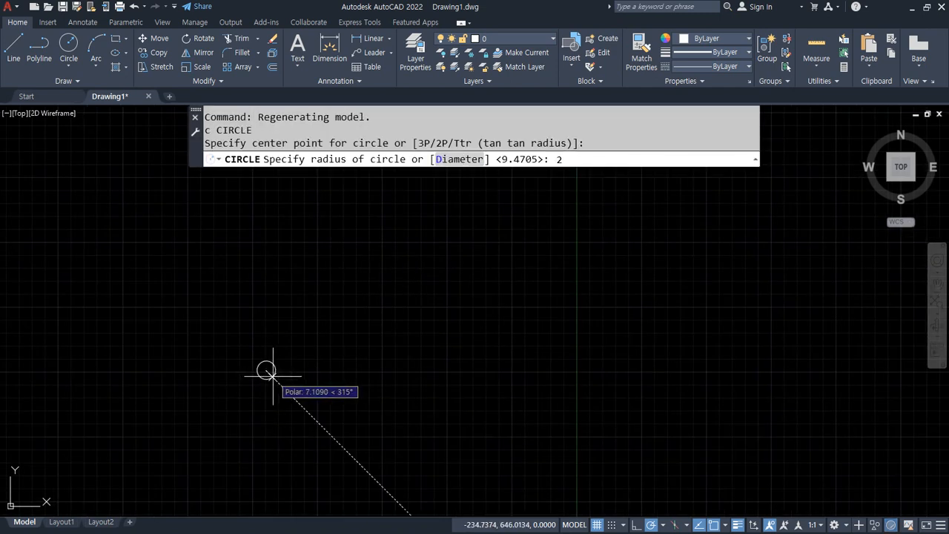
{"action": "type", "text": "0"}
{"action": "key", "text": "Return"}
Step: Create a rectangular array of the circle
{"action": "type", "text": "ar"}
{"action": "key", "text": "Return"}
{"action": "left_click", "coordinate": [329, 416]}
{"action": "left_click", "coordinate": [154, 273]}
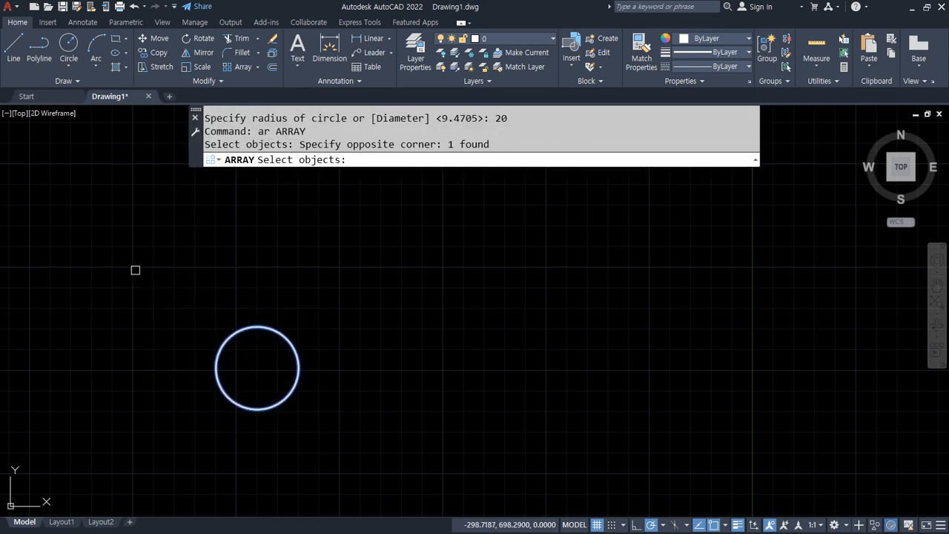
{"action": "key", "text": "Return"}
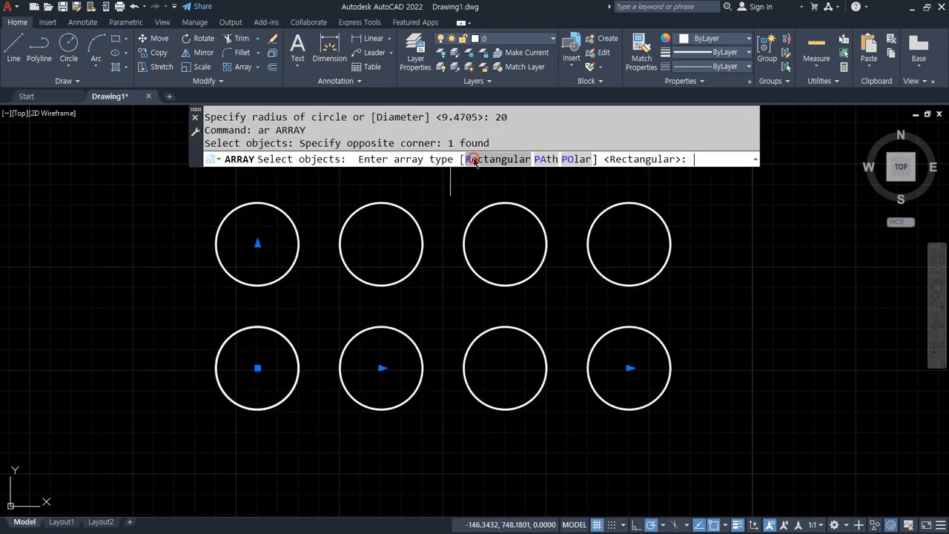
{"action": "left_click", "coordinate": [463, 159]}
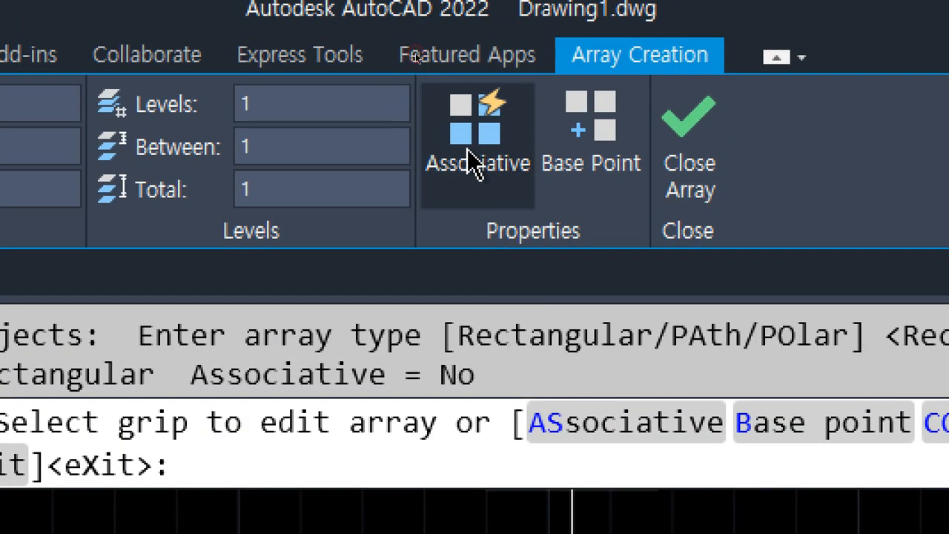
Step: Make the circle array associative and finish it
{"action": "left_click", "coordinate": [479, 182]}
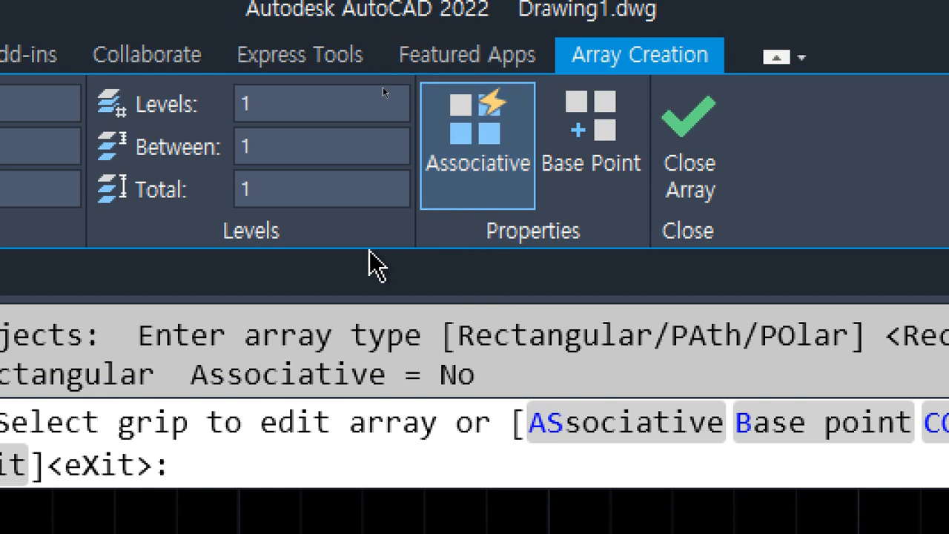
{"action": "left_click", "coordinate": [456, 178]}
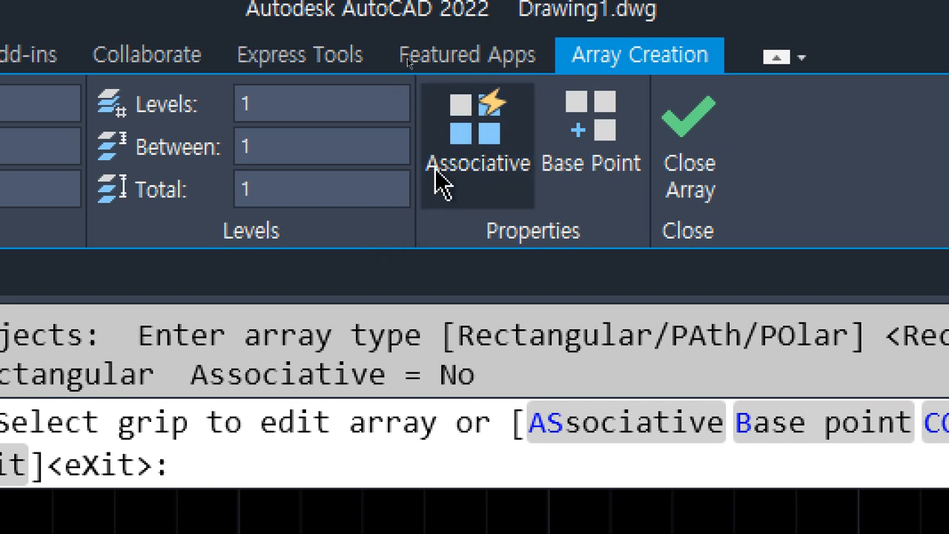
{"action": "left_click", "coordinate": [475, 152]}
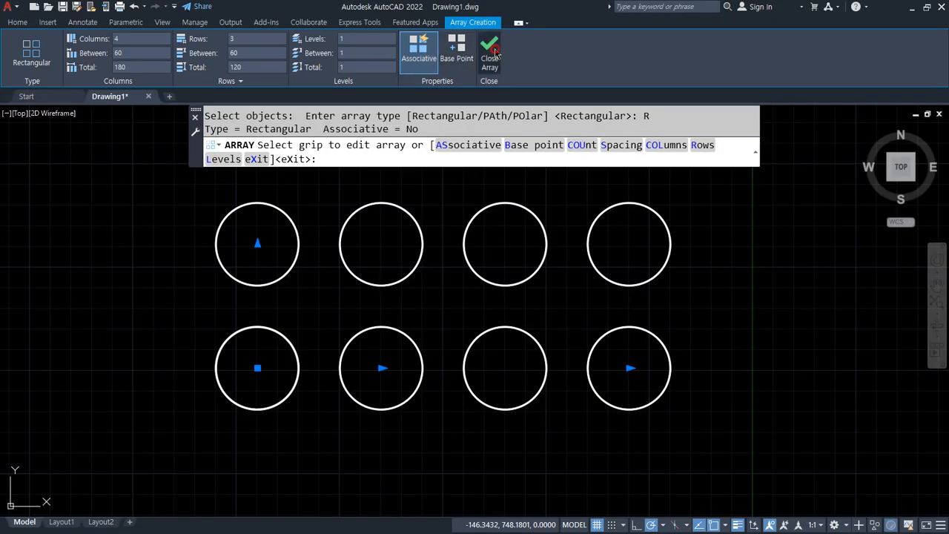
{"action": "left_click", "coordinate": [491, 52]}
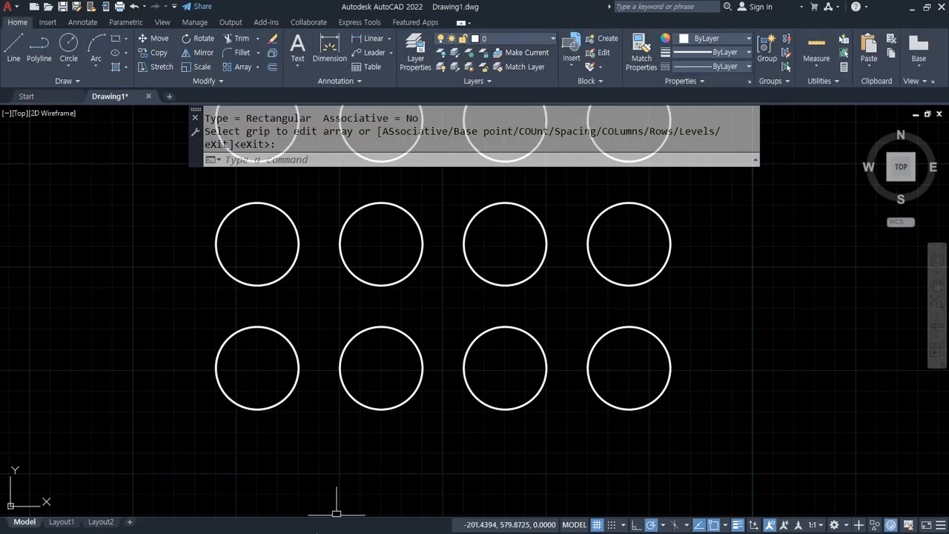
Step: Select the associative circle array as a single object to examine its grouping, and clear the selection
{"action": "middle_click_drag", "start_coordinate": [314, 455], "coordinate": [275, 402]}
{"action": "left_click", "coordinate": [363, 275]}
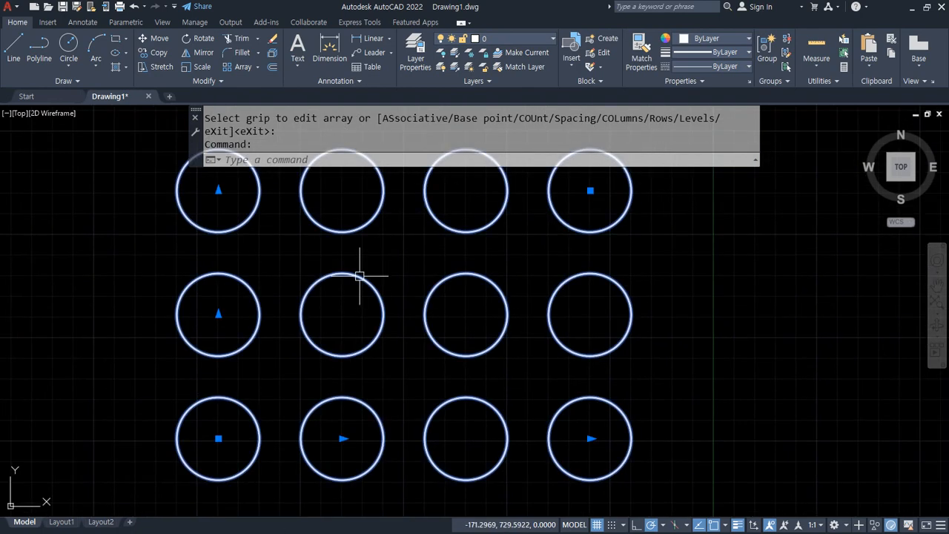
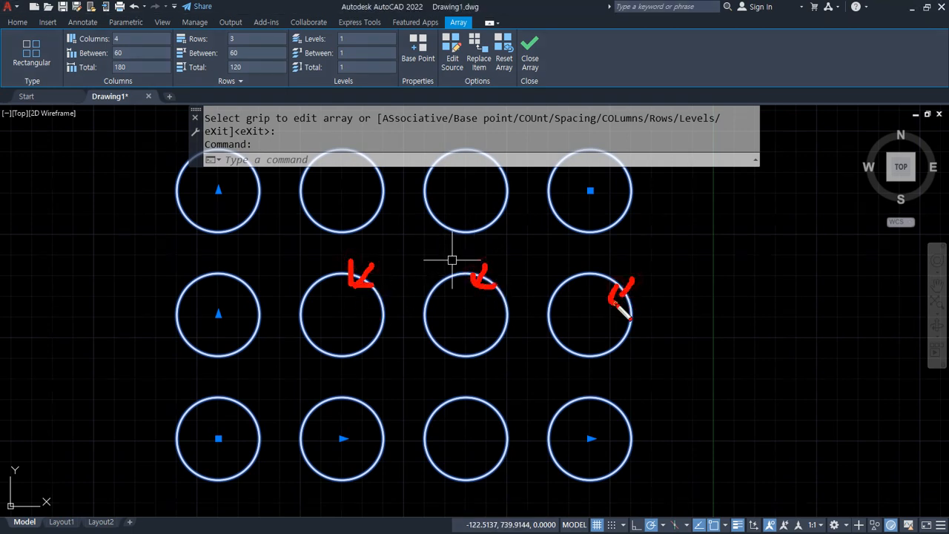
{"action": "key", "text": "Escape"}
{"action": "key", "text": "Escape"}
{"action": "scroll", "coordinate": [408, 275], "scroll_direction": "down", "scroll_amount": 2}
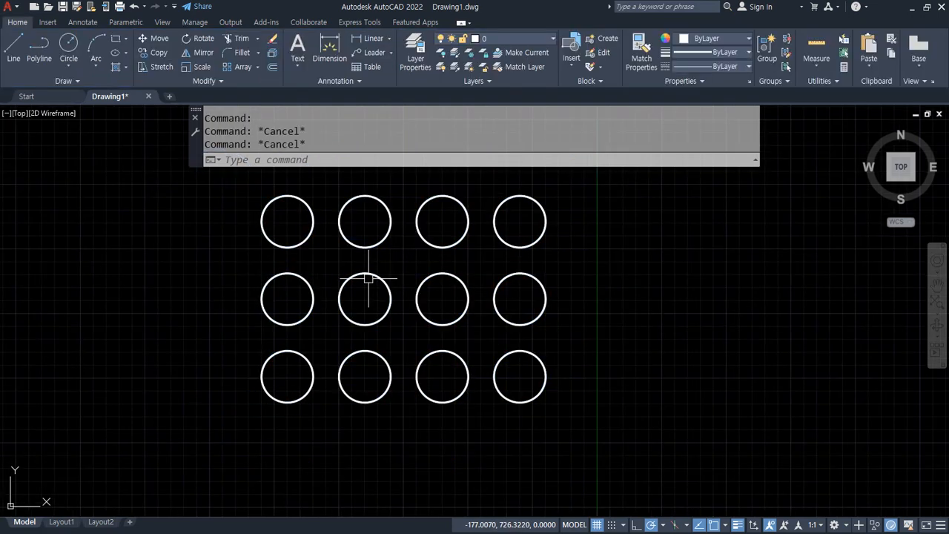
Step: Explode the associative circle array into individual circles
{"action": "middle_click_drag", "start_coordinate": [369, 278], "coordinate": [356, 322]}
{"action": "left_click", "coordinate": [314, 315]}
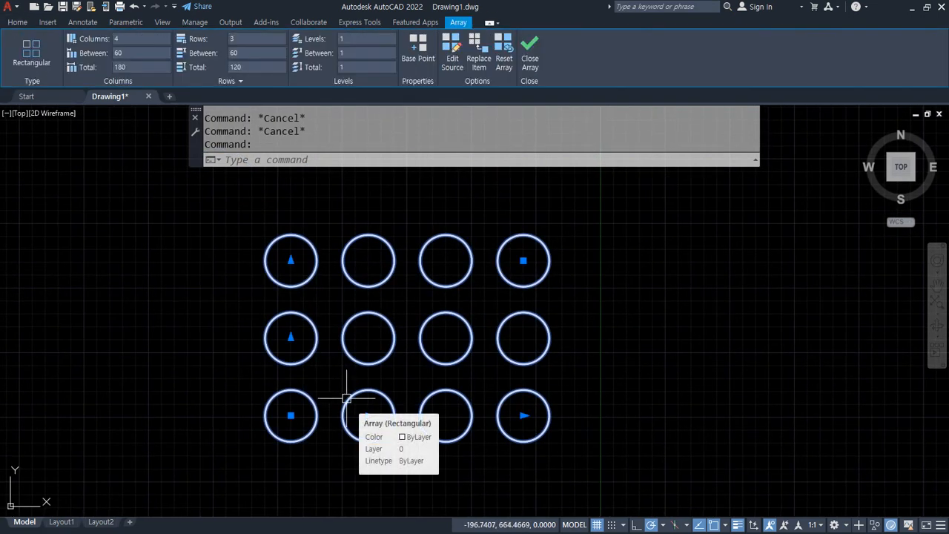
{"action": "key", "text": "Escape"}
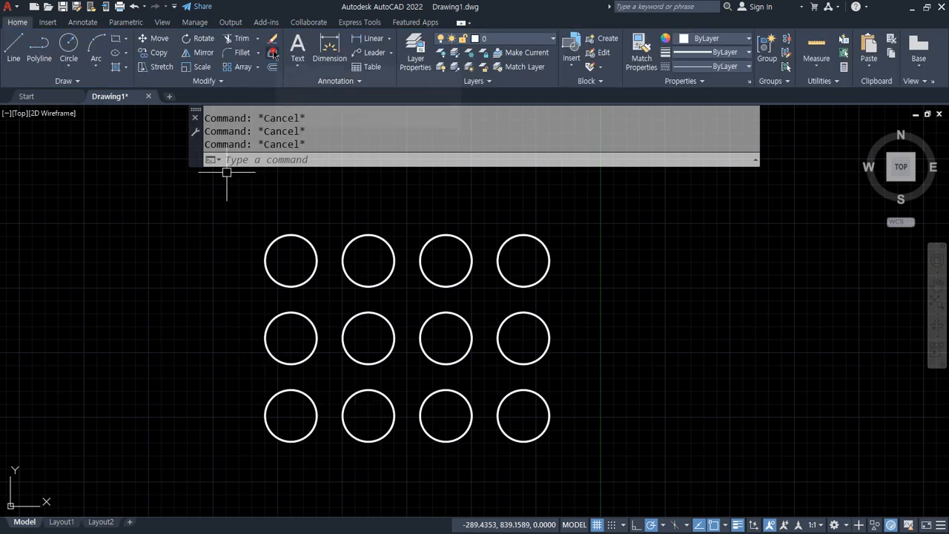
{"action": "left_click", "coordinate": [273, 53]}
{"action": "left_click", "coordinate": [297, 234]}
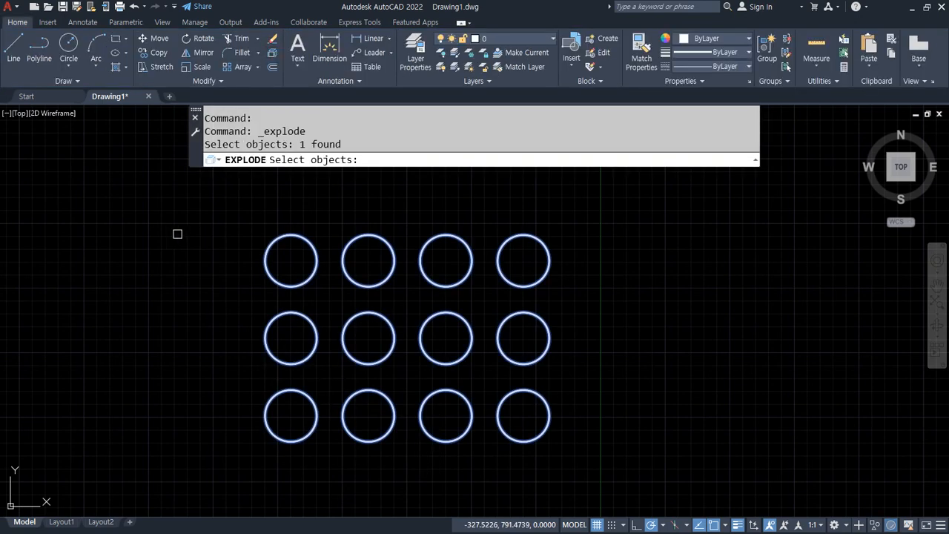
{"action": "key", "text": "Return"}
Step: Select several circles of the exploded array one by one to examine whether they are separate objects, and clear the selection
{"action": "left_click", "coordinate": [309, 279]}
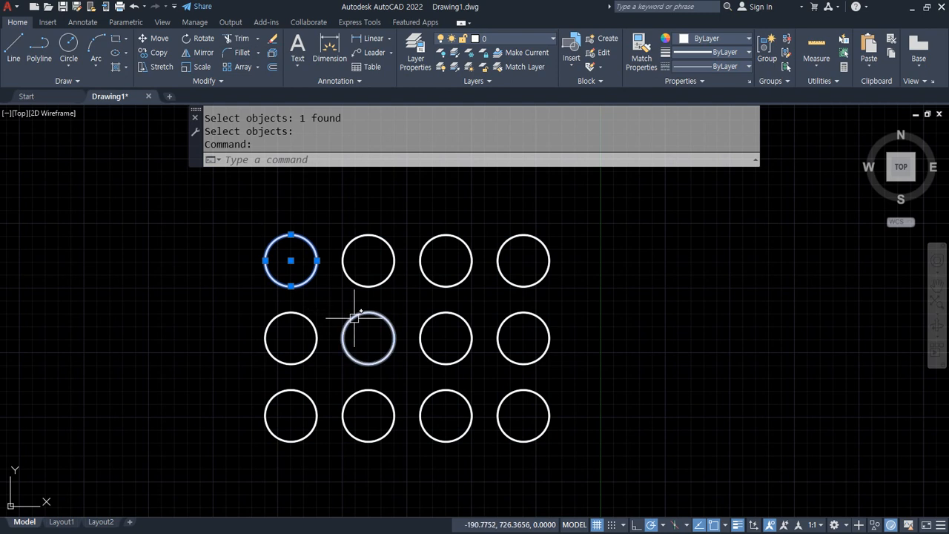
{"action": "left_click", "coordinate": [355, 318]}
{"action": "left_click", "coordinate": [426, 387]}
{"action": "left_click", "coordinate": [415, 413]}
{"action": "key", "text": "Escape"}
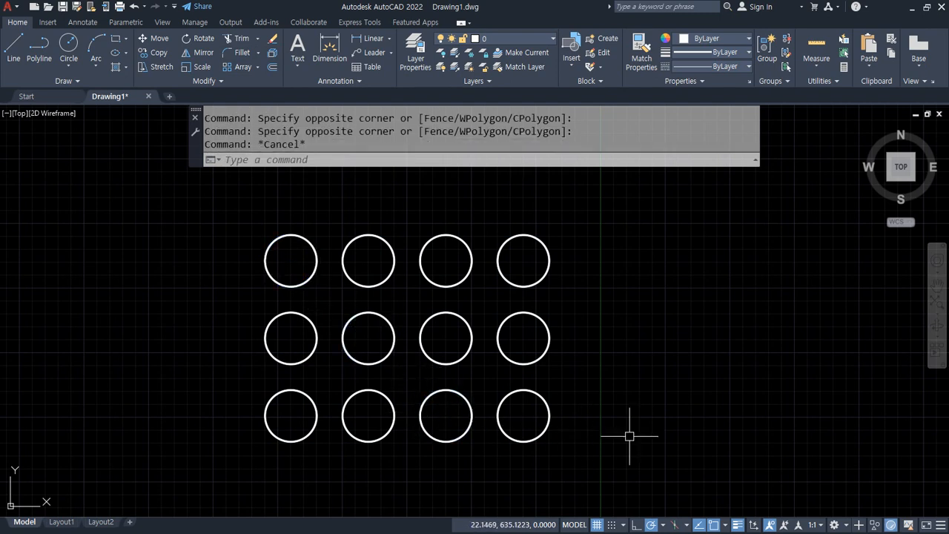
Step: Erase all the circles except the lower-left one
{"action": "left_click", "coordinate": [630, 436]}
{"action": "left_click", "coordinate": [364, 256]}
{"action": "left_click", "coordinate": [303, 206]}
{"action": "left_click", "coordinate": [239, 361]}
{"action": "type", "text": "e"}
{"action": "key", "text": "Return"}
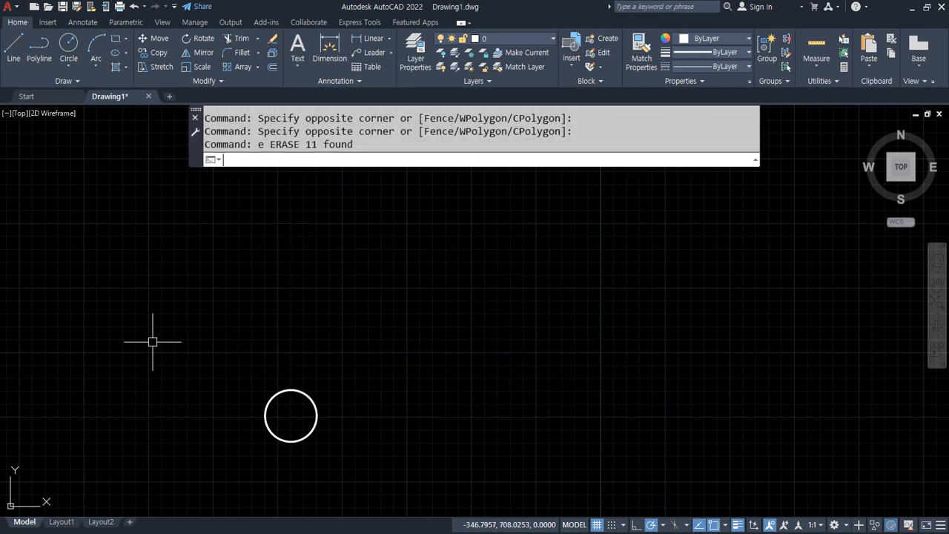
Step: Create a non-associative rectangular array of the remaining circle with 4 columns and 3 rows spaced 60 apart
{"action": "type", "text": "ar"}
{"action": "key", "text": "Return"}
{"action": "left_click", "coordinate": [346, 346]}
{"action": "left_click", "coordinate": [200, 485]}
{"action": "key", "text": "Return"}
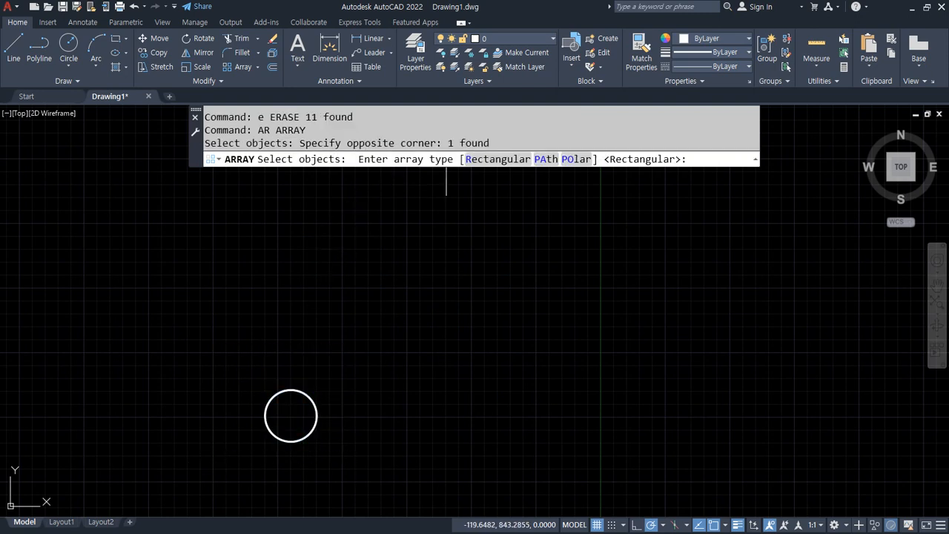
{"action": "type", "text": "r"}
{"action": "key", "text": "Return"}
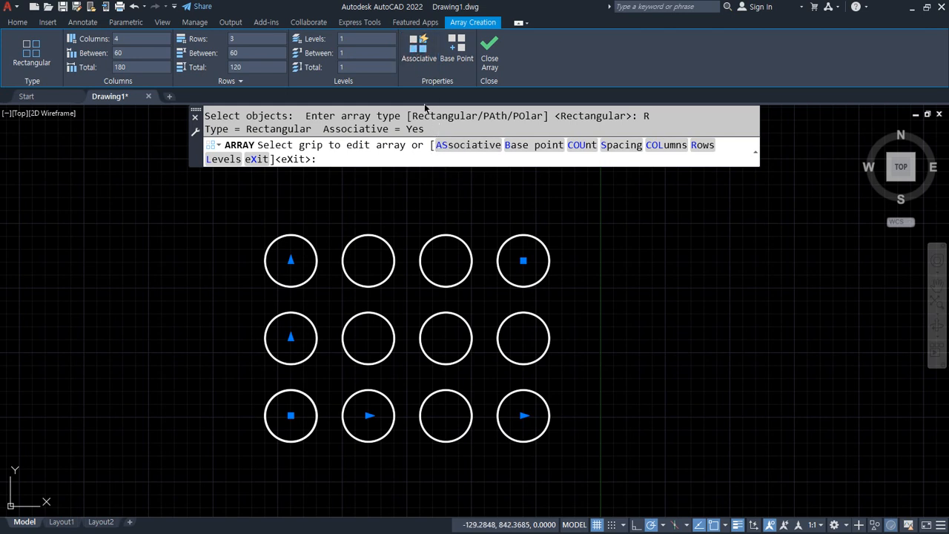
{"action": "left_click", "coordinate": [491, 50]}
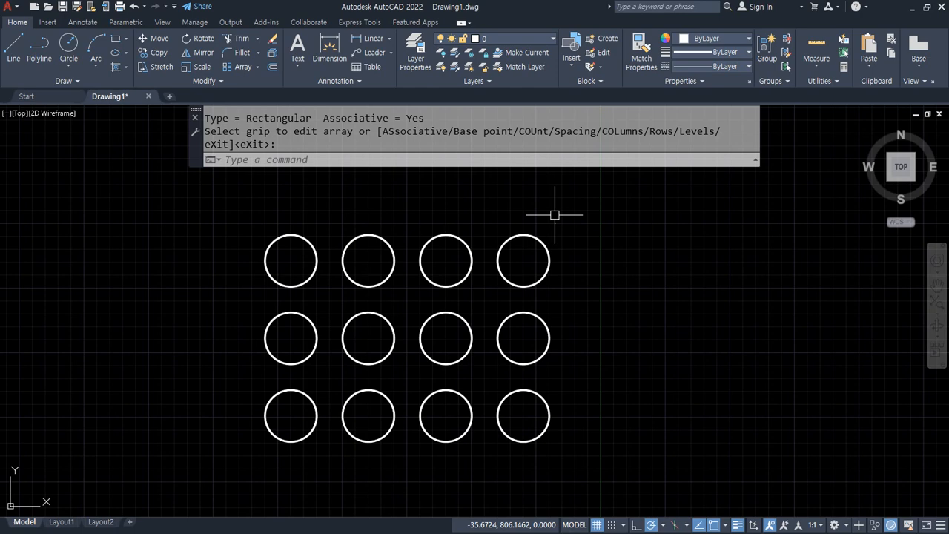
Step: Erase all the arrayed circles
{"action": "left_click", "coordinate": [604, 472]}
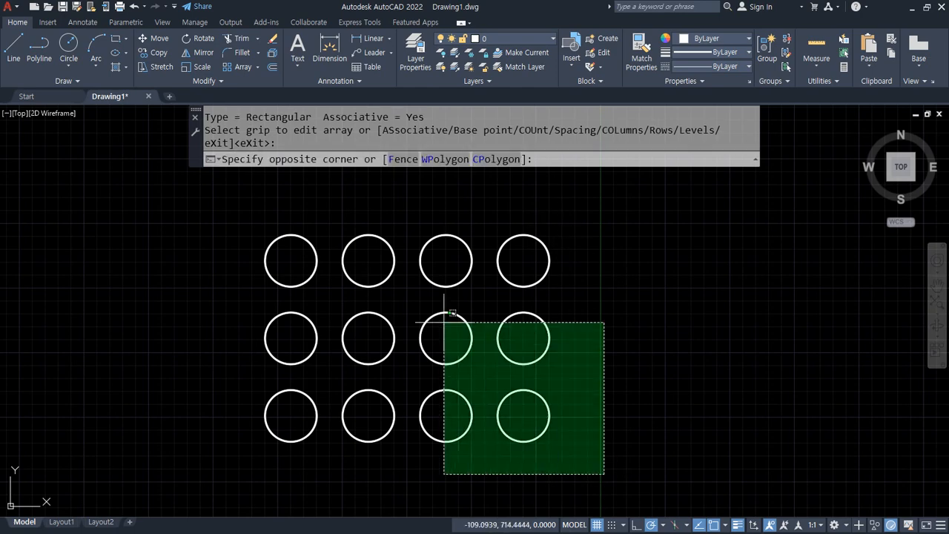
{"action": "left_click", "coordinate": [196, 187]}
{"action": "type", "text": "e"}
{"action": "key", "text": "Return"}
Step: Offset the left and top edges of the front view inward by 10 in the upper row's second view template
{"action": "scroll", "coordinate": [366, 273], "scroll_direction": "down", "scroll_amount": 5}
{"action": "scroll", "coordinate": [557, 422], "scroll_direction": "up", "scroll_amount": 6}
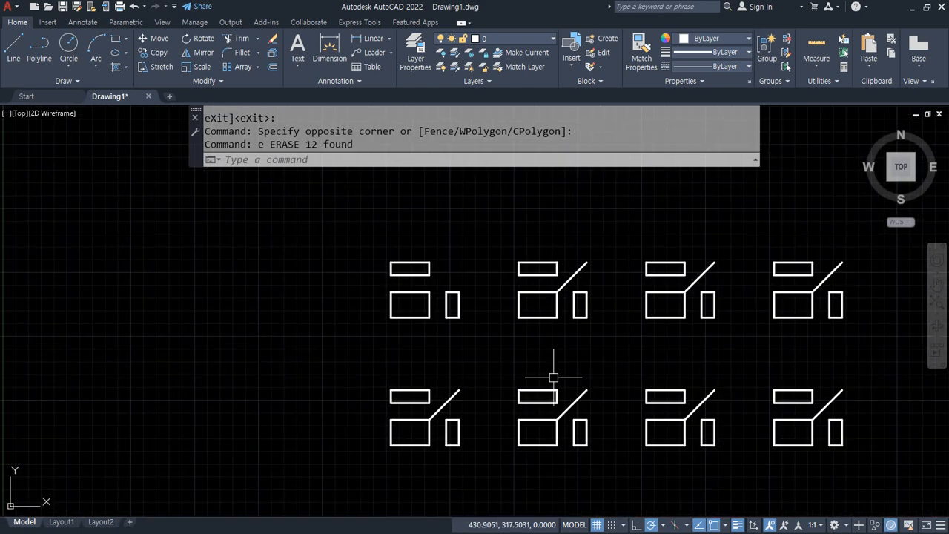
{"action": "middle_click_drag", "start_coordinate": [556, 377], "coordinate": [405, 368]}
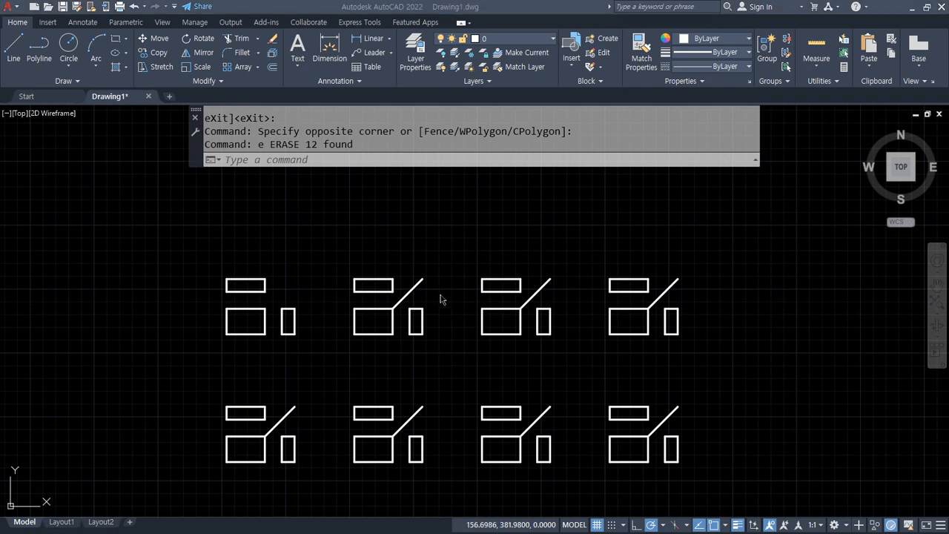
{"action": "scroll", "coordinate": [441, 299], "scroll_direction": "up", "scroll_amount": 4}
{"action": "middle_click_drag", "start_coordinate": [231, 319], "coordinate": [237, 319]}
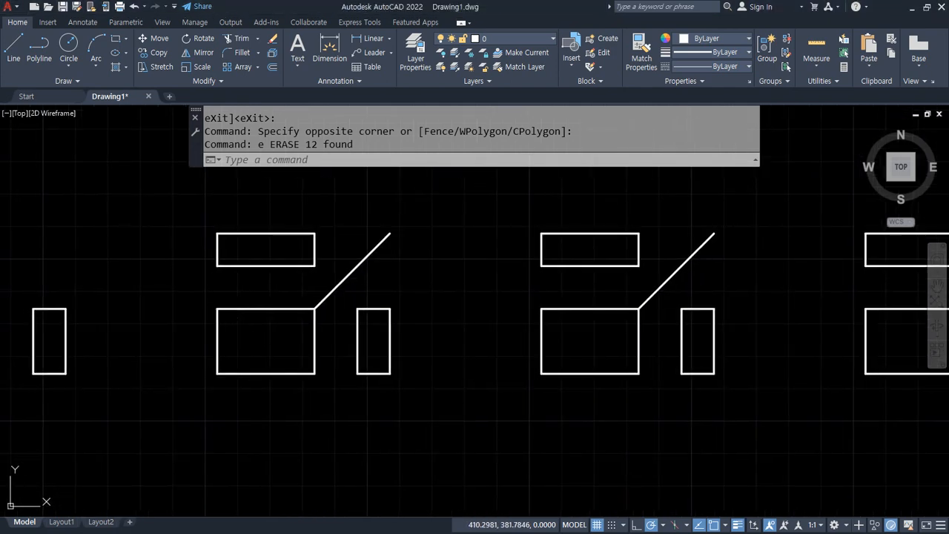
{"action": "type", "text": "o"}
{"action": "key", "text": "Return"}
{"action": "type", "text": "10"}
{"action": "key", "text": "Return"}
{"action": "left_click", "coordinate": [217, 333]}
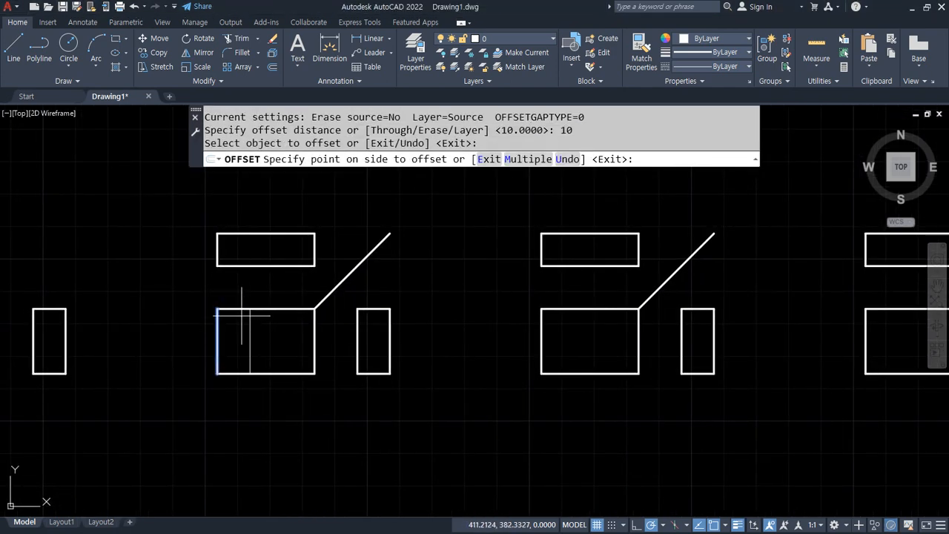
{"action": "left_click", "coordinate": [248, 321]}
{"action": "left_click", "coordinate": [250, 309]}
{"action": "left_click", "coordinate": [234, 332]}
{"action": "scroll", "coordinate": [233, 333], "scroll_direction": "up", "scroll_amount": 5}
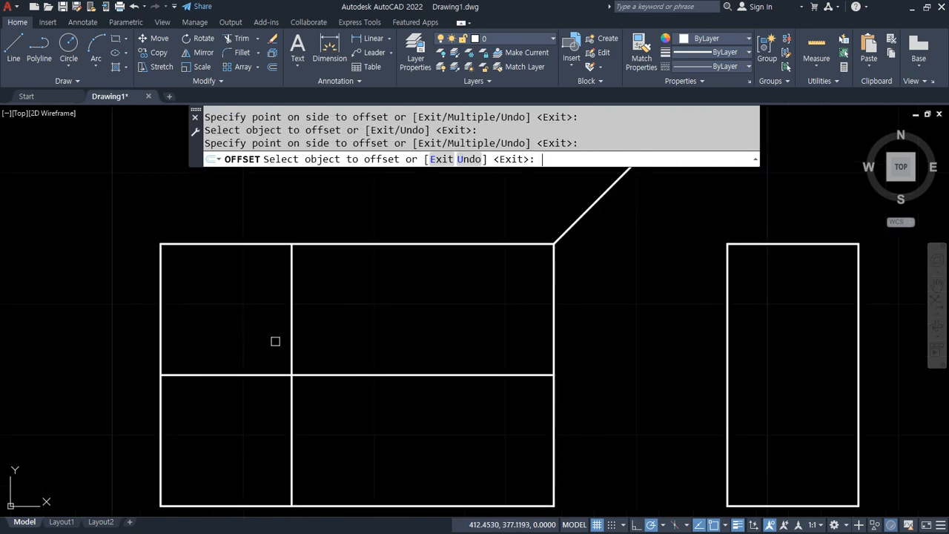
{"action": "key", "text": "Return"}
Step: Fillet the offset lines and outline edges with radius 0 to form a square notch at the front view's upper-left corner
{"action": "type", "text": "f"}
{"action": "key", "text": "Return"}
{"action": "left_click", "coordinate": [265, 362]}
{"action": "left_click", "coordinate": [259, 375]}
{"action": "left_click", "coordinate": [291, 354]}
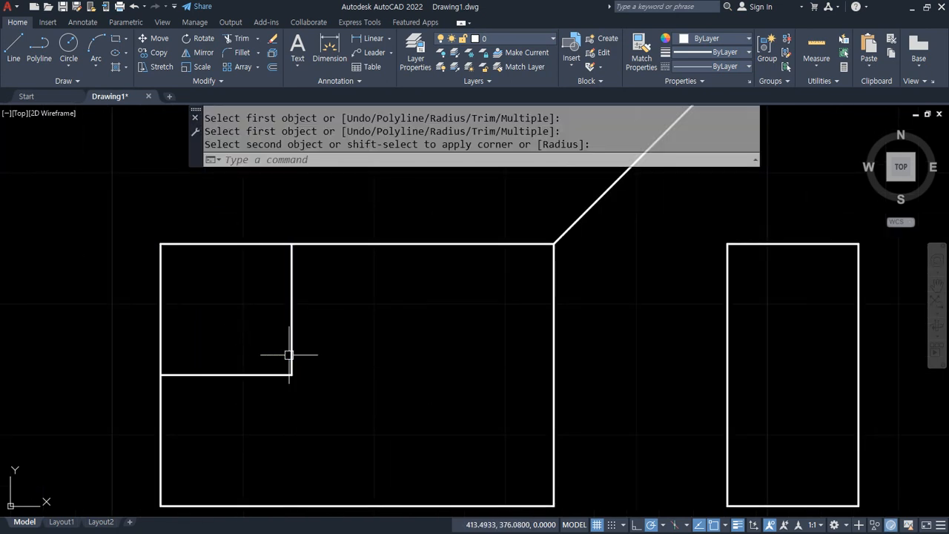
{"action": "key", "text": "Return"}
{"action": "left_click", "coordinate": [299, 244]}
{"action": "left_click", "coordinate": [292, 270]}
{"action": "key", "text": "Return"}
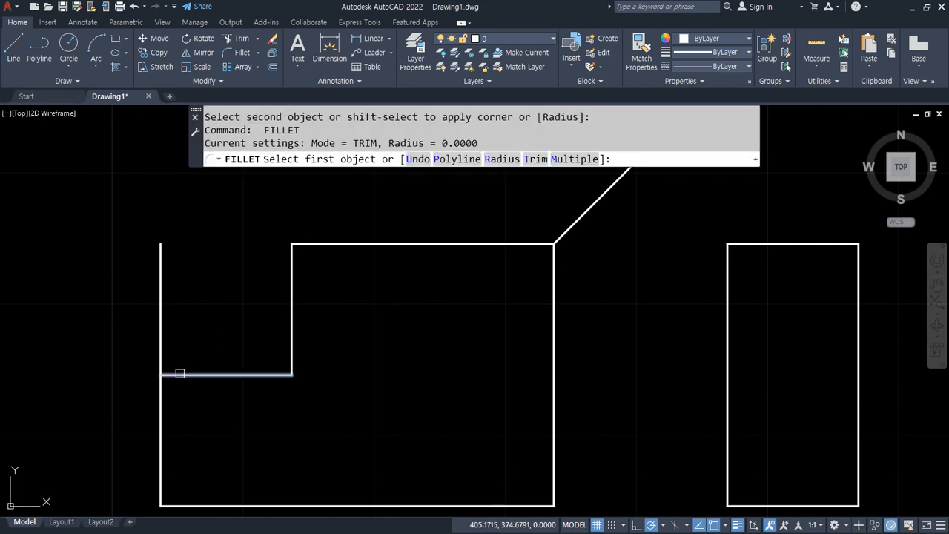
{"action": "left_click", "coordinate": [178, 374]}
{"action": "left_click", "coordinate": [159, 391]}
Step: Draw a vertical line across the top view, aligned with the vertical edge of the front view's notch
{"action": "scroll", "coordinate": [179, 336], "scroll_direction": "down", "scroll_amount": 6}
{"action": "scroll", "coordinate": [191, 297], "scroll_direction": "up", "scroll_amount": 5}
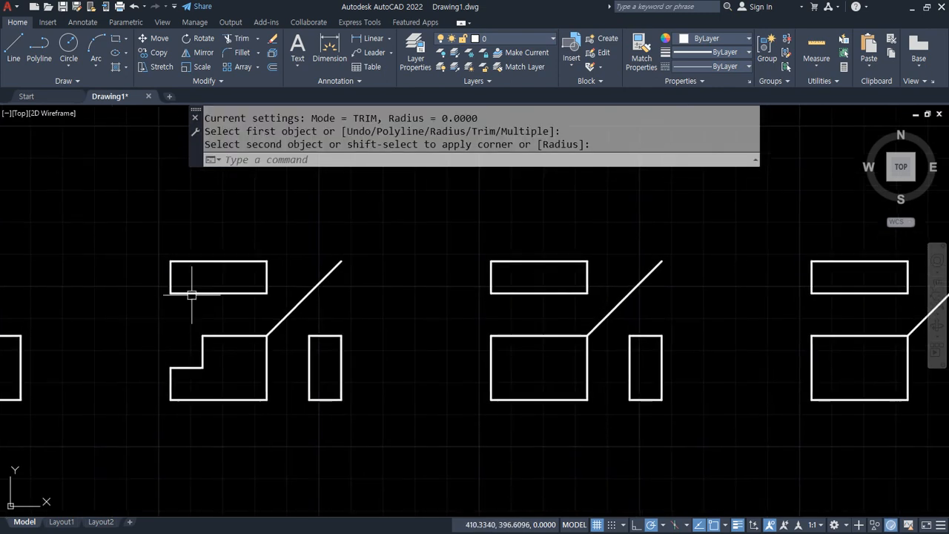
{"action": "type", "text": "l"}
{"action": "key", "text": "Return"}
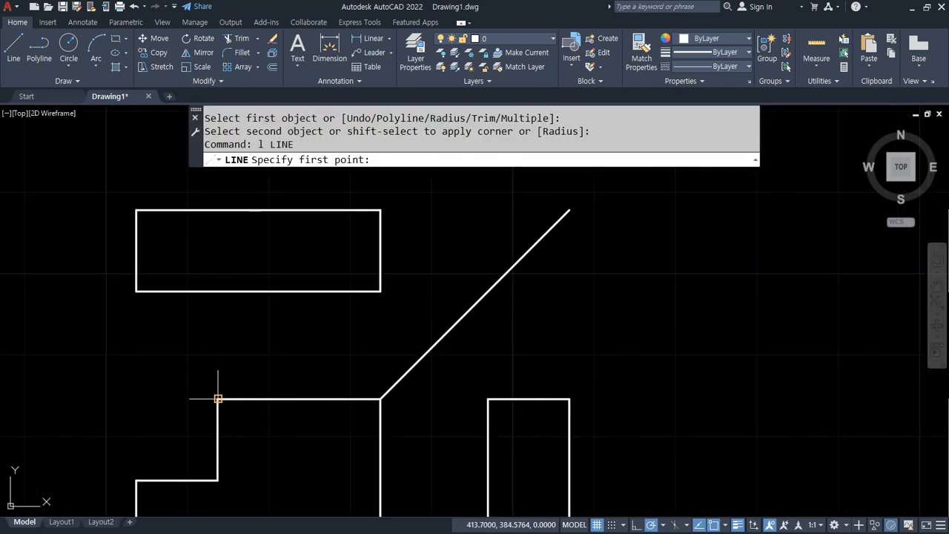
{"action": "left_click", "coordinate": [218, 291]}
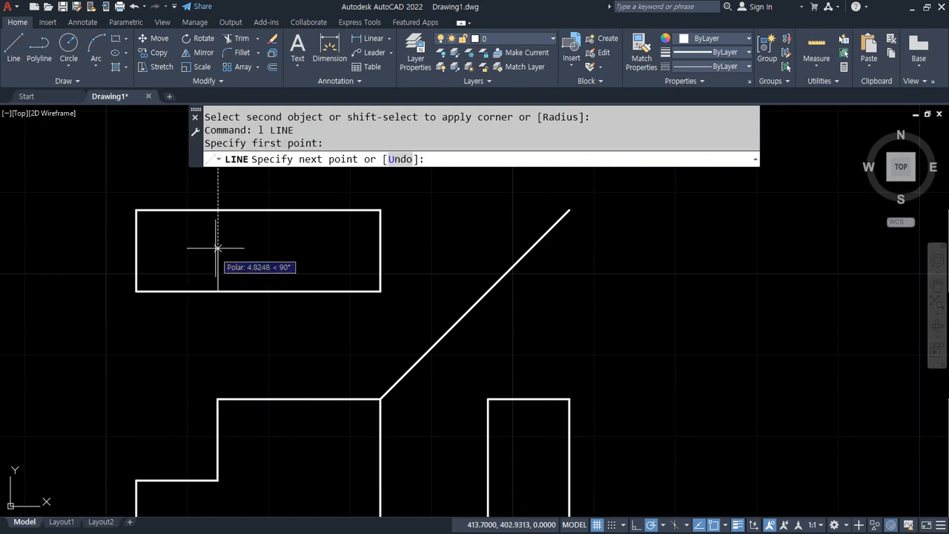
{"action": "left_click", "coordinate": [218, 210]}
{"action": "key", "text": "Return"}
{"action": "scroll", "coordinate": [276, 337], "scroll_direction": "down", "scroll_amount": 4}
{"action": "middle_click_drag", "start_coordinate": [276, 338], "coordinate": [280, 306]}
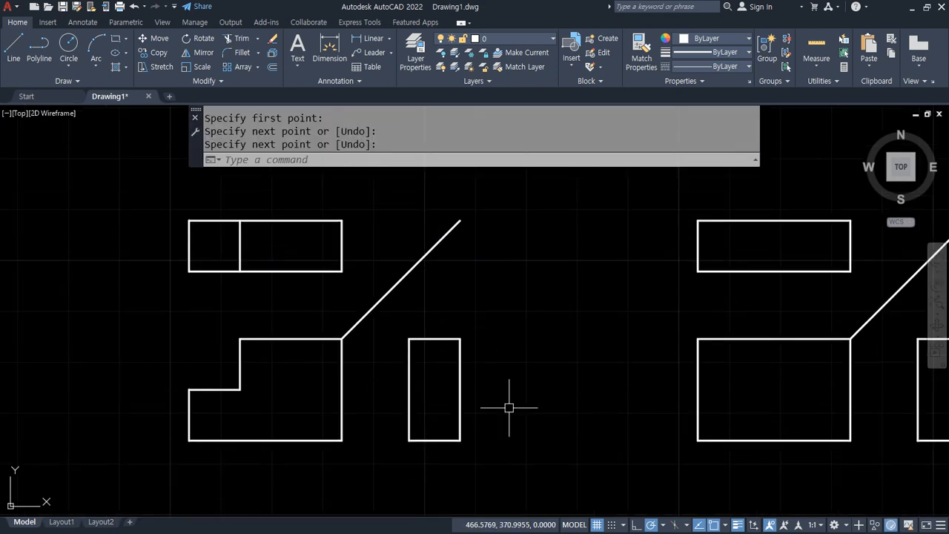
{"action": "left_click_drag", "start_coordinate": [231, 405], "coordinate": [280, 356]}
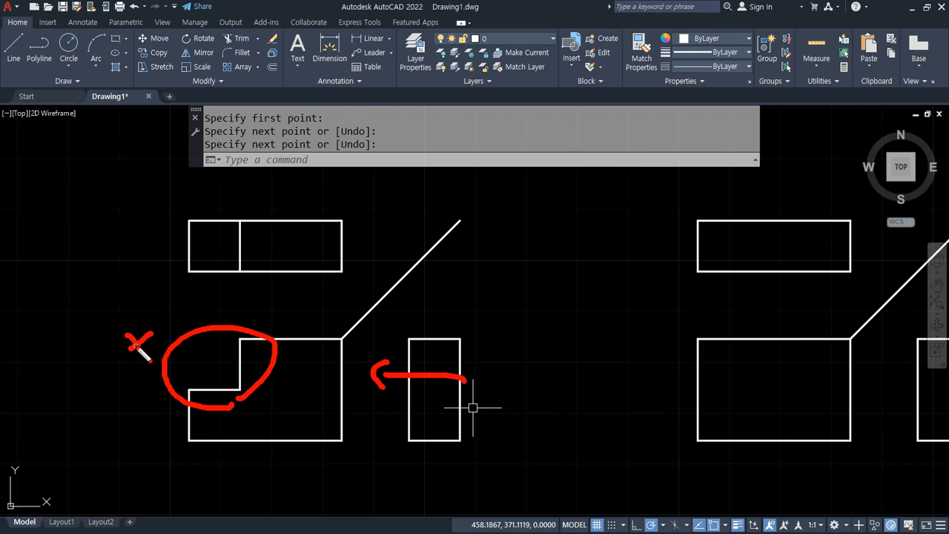
{"action": "key", "text": "Escape"}
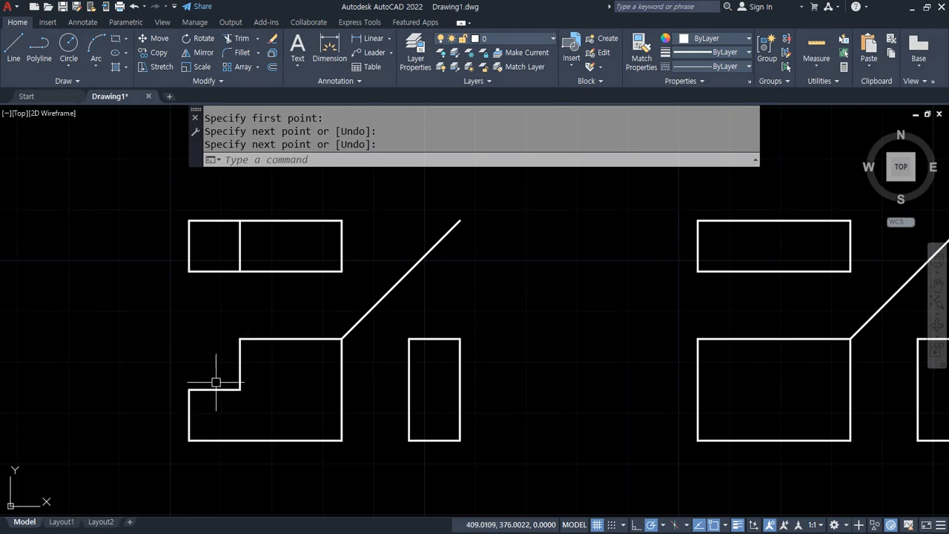
Step: Draw a horizontal line across the side view at the height of the front view's notch floor
{"action": "type", "text": "l"}
{"action": "key", "text": "Return"}
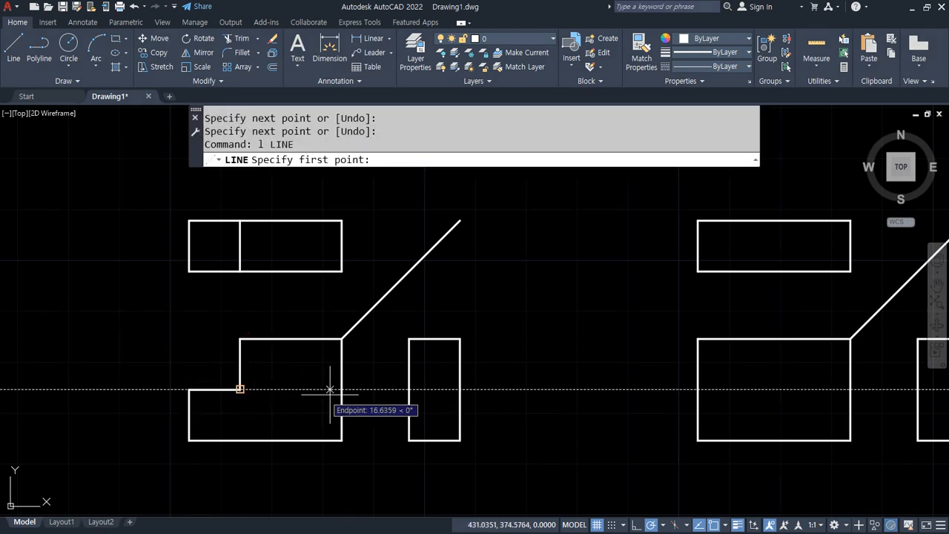
{"action": "left_click", "coordinate": [410, 388]}
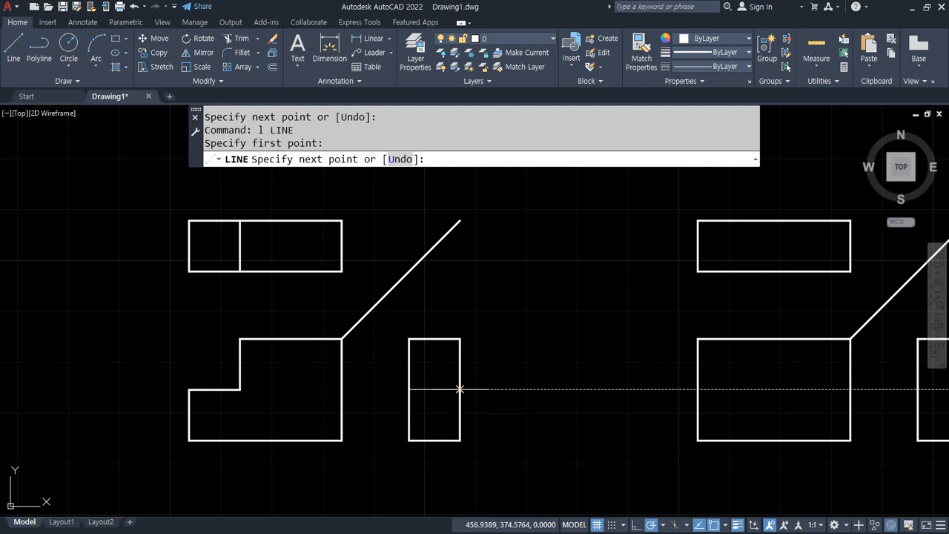
{"action": "left_click", "coordinate": [460, 389]}
{"action": "key", "text": "Escape"}
Step: Create a layer named 은선 and set its color to index 2 (yellow)
{"action": "left_click", "coordinate": [416, 53]}
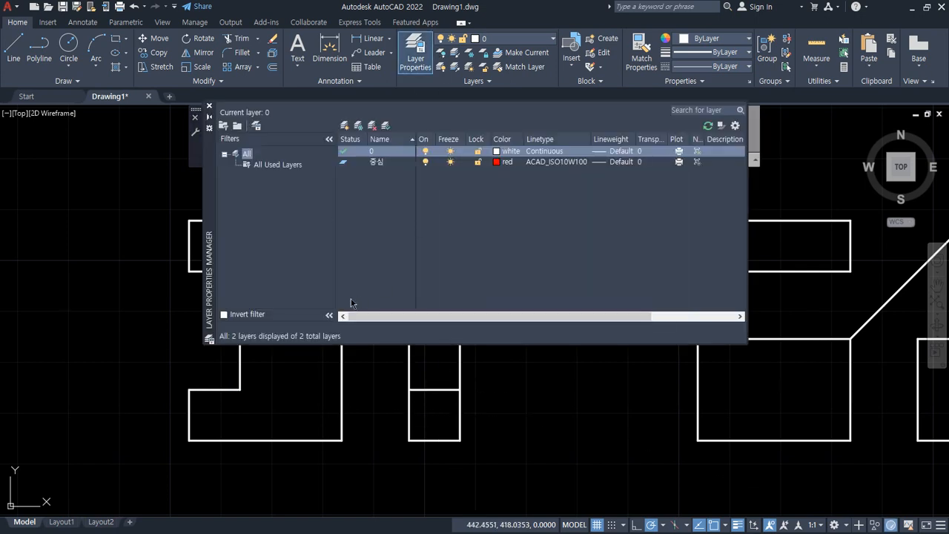
{"action": "left_click", "coordinate": [346, 128]}
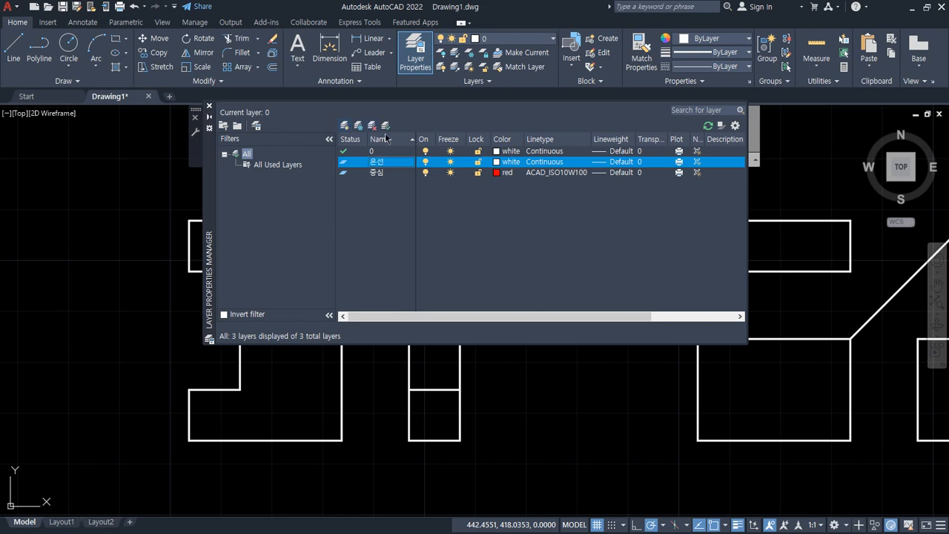
{"action": "left_click", "coordinate": [506, 164]}
{"action": "type", "text": "2"}
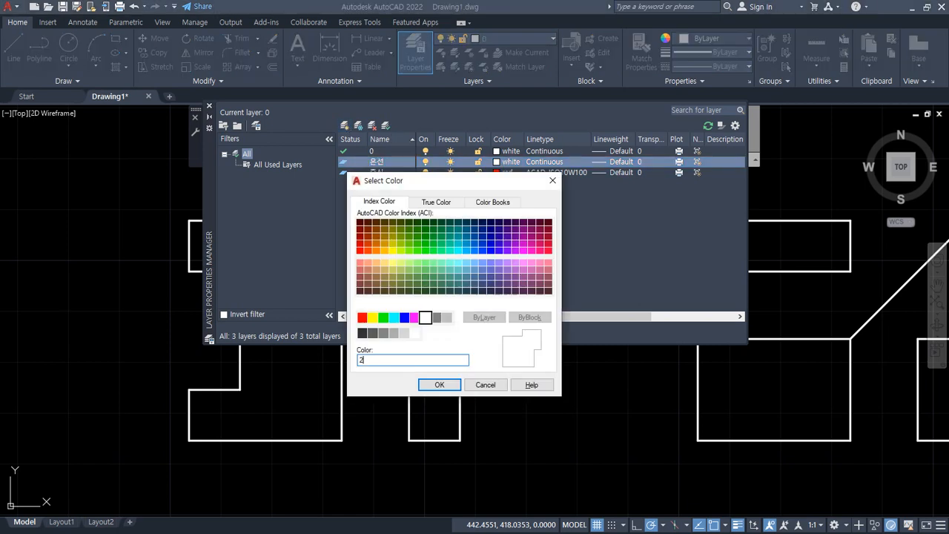
{"action": "key", "text": "Return"}
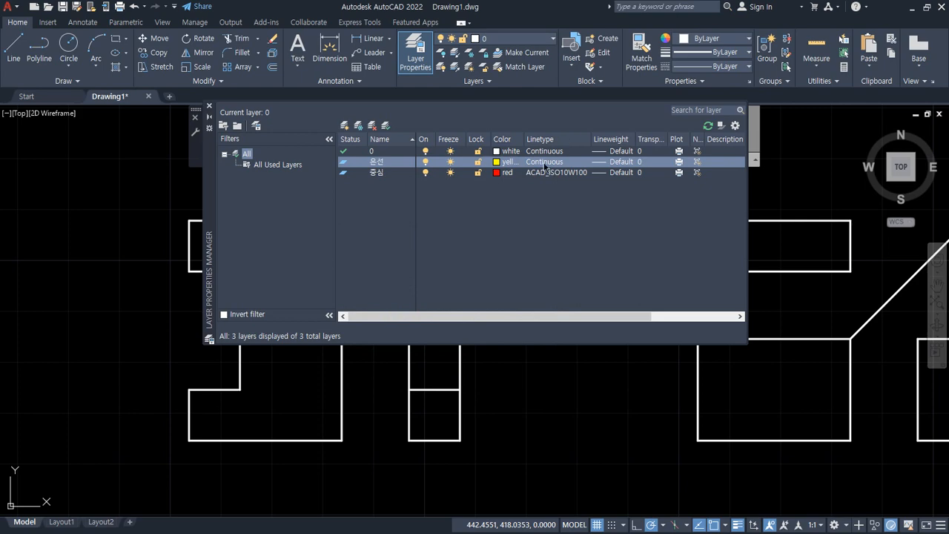
Step: Assign the HIDDEN linetype to the 은선 layer and close the layer manager
{"action": "left_click", "coordinate": [545, 166]}
{"action": "left_click", "coordinate": [593, 267]}
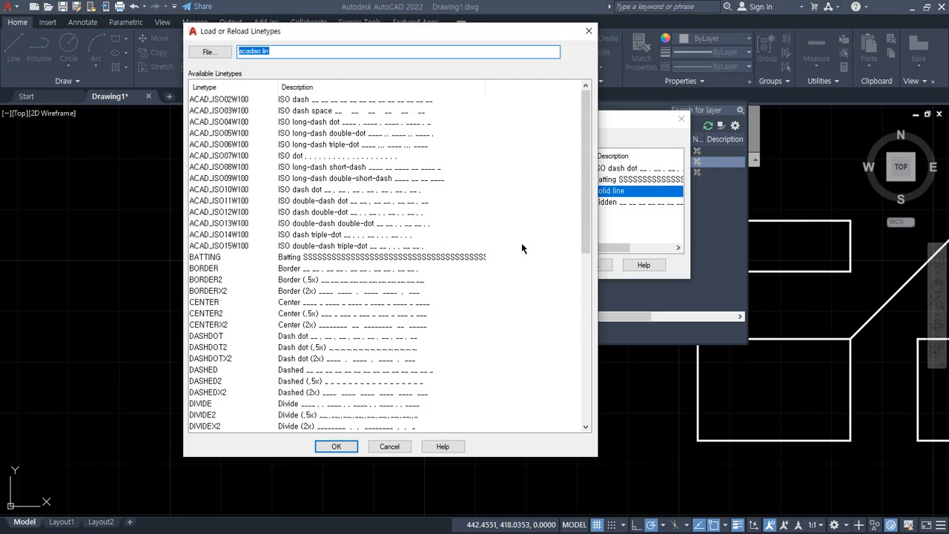
{"action": "key", "text": "Escape"}
{"action": "left_click", "coordinate": [463, 203]}
{"action": "left_click", "coordinate": [482, 265]}
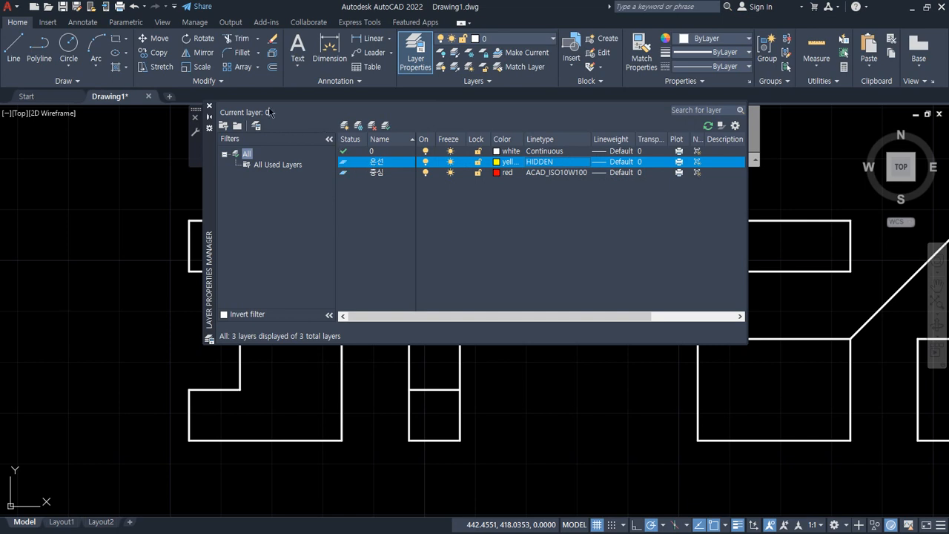
{"action": "left_click", "coordinate": [209, 106]}
Step: Move the horizontal line in the side view to the 은선 layer and clear the selection
{"action": "left_click", "coordinate": [434, 389]}
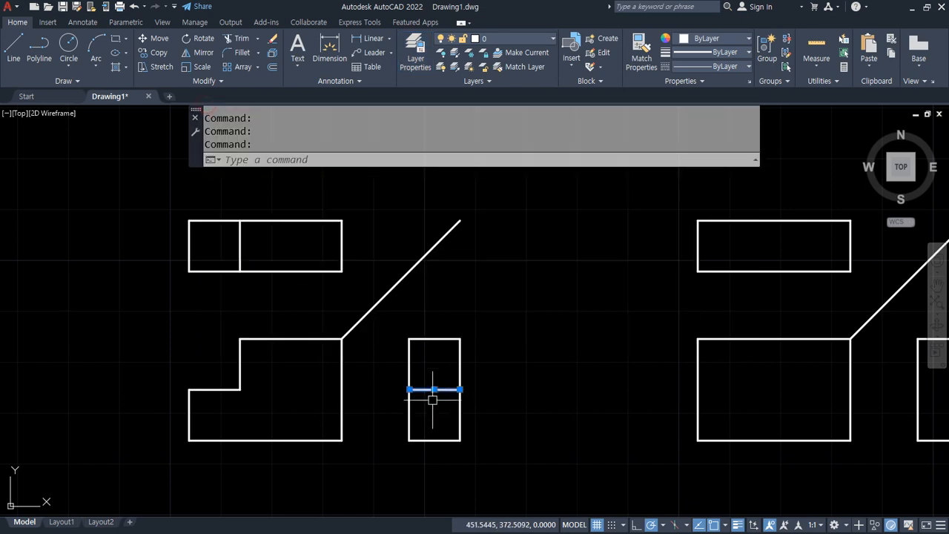
{"action": "left_click", "coordinate": [519, 39]}
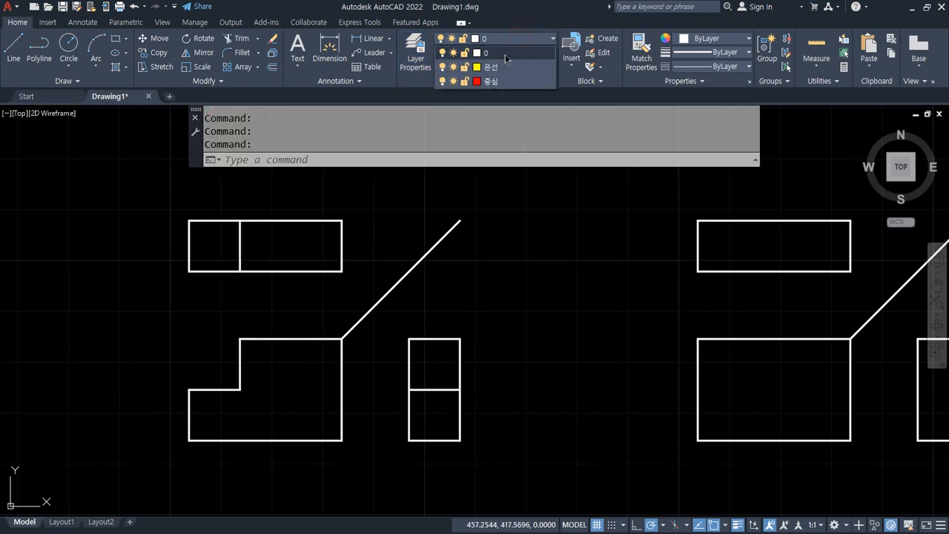
{"action": "left_click", "coordinate": [504, 69]}
{"action": "key", "text": "Escape"}
{"action": "key", "text": "Escape"}
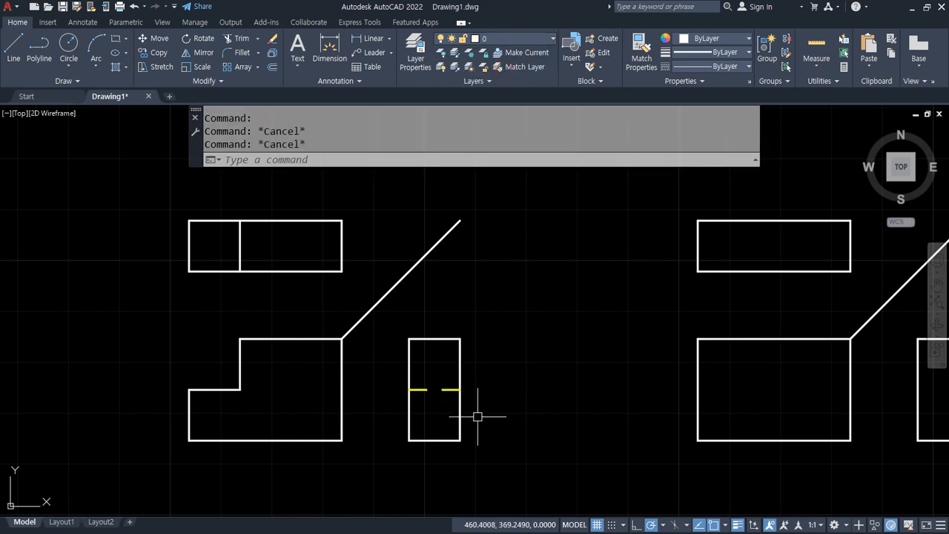
Step: Set the global linetype scale factor to 0.3
{"action": "type", "text": "lts"}
{"action": "key", "text": "Return"}
{"action": "type", "text": "0.3"}
{"action": "key", "text": "Return"}
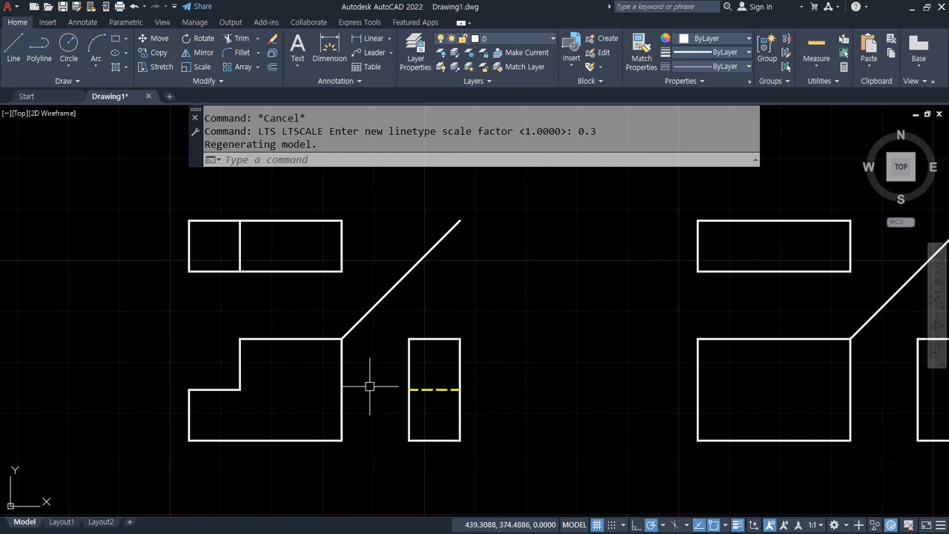
Step: Erase the 45° diagonal of the second example, the one with the L-shaped front view
{"action": "left_click", "coordinate": [426, 269]}
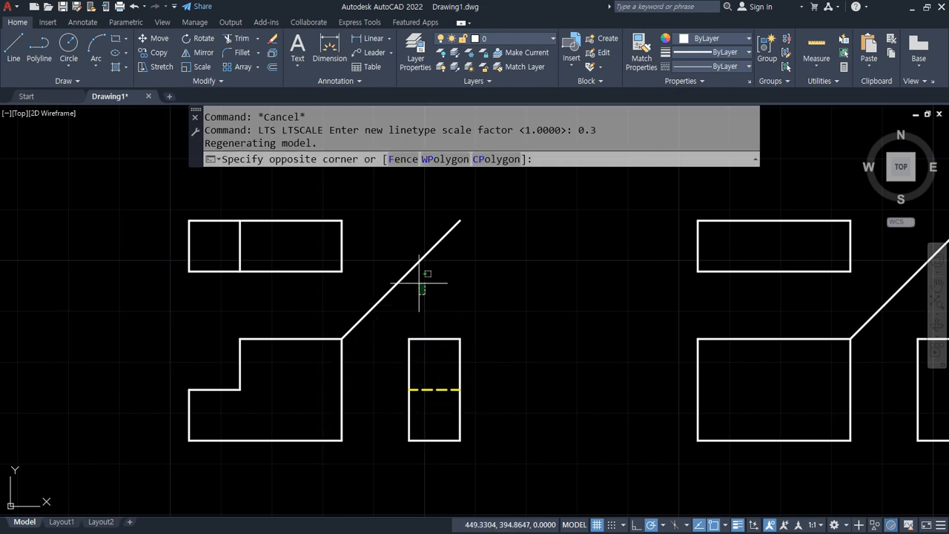
{"action": "left_click", "coordinate": [392, 248]}
{"action": "type", "text": "e"}
{"action": "key", "text": "Return"}
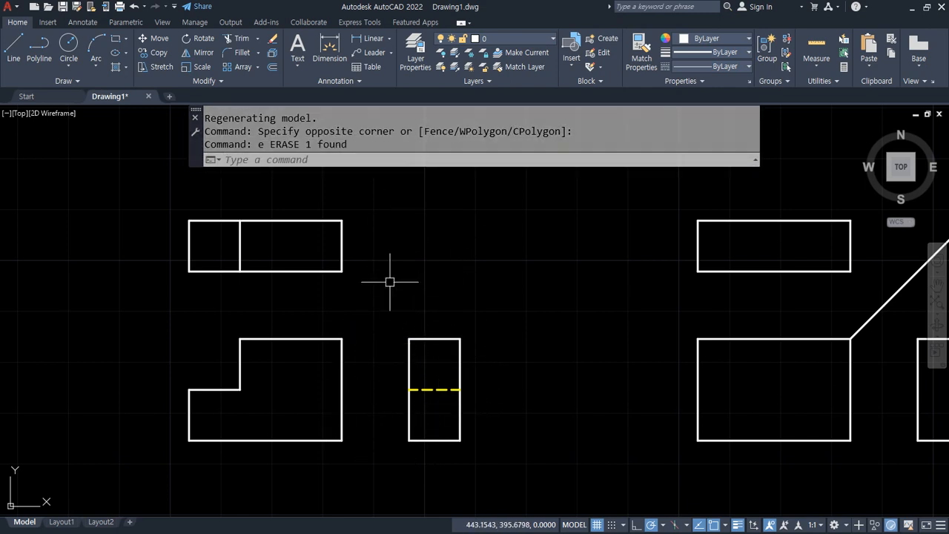
Step: Set the global linetype scale factor to 0.5
{"action": "middle_click_drag", "start_coordinate": [454, 284], "coordinate": [556, 276]}
{"action": "scroll", "coordinate": [392, 299], "scroll_direction": "up", "scroll_amount": 2}
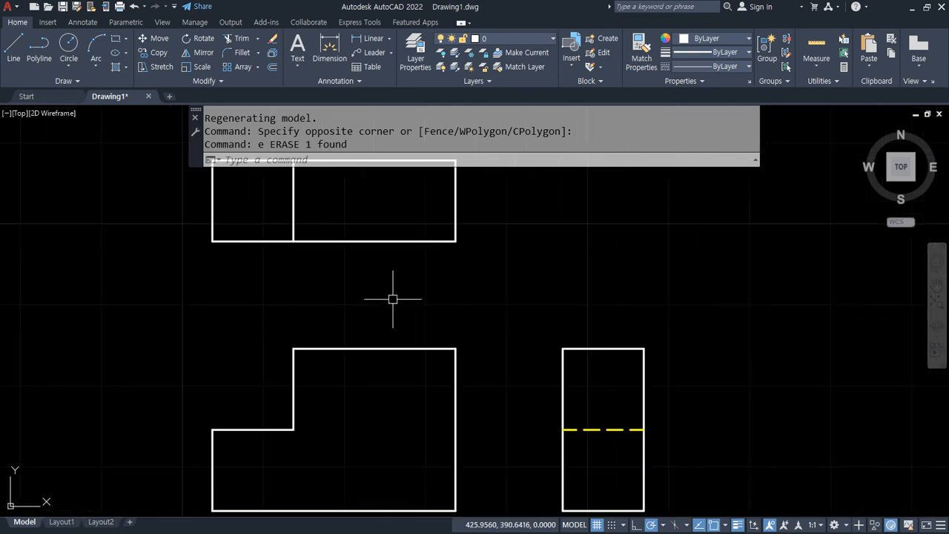
{"action": "scroll", "coordinate": [395, 299], "scroll_direction": "down", "scroll_amount": 2}
{"action": "type", "text": "lts"}
{"action": "key", "text": "Return"}
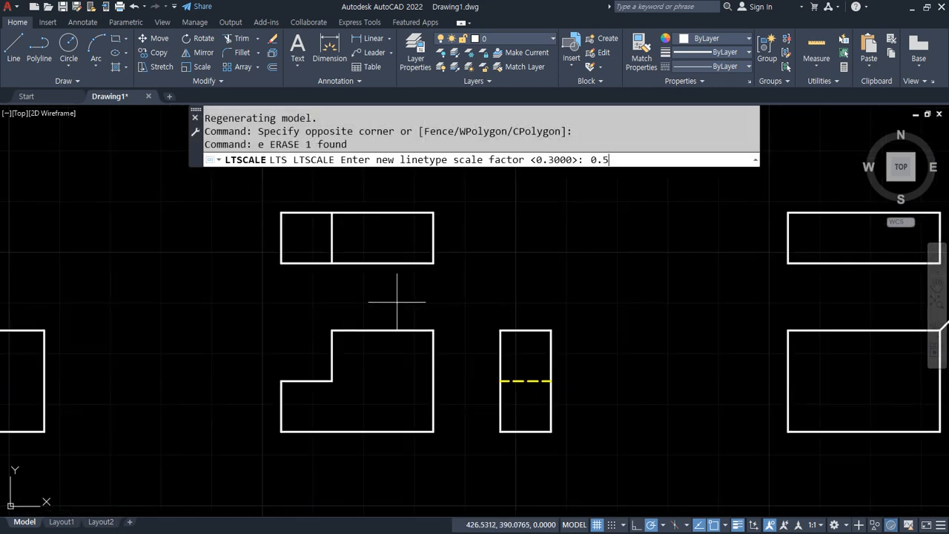
{"action": "type", "text": "0.5"}
{"action": "key", "text": "Return"}
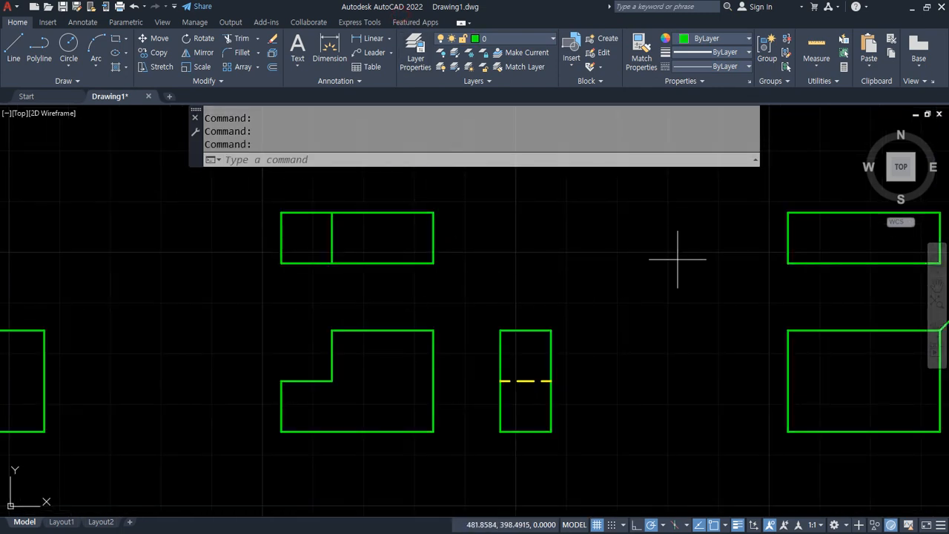
{"action": "left_click", "coordinate": [677, 259]}
Step: Offset the left, bottom and right edges of the third example's front view inward by 10
{"action": "middle_click_drag", "start_coordinate": [729, 279], "coordinate": [454, 321]}
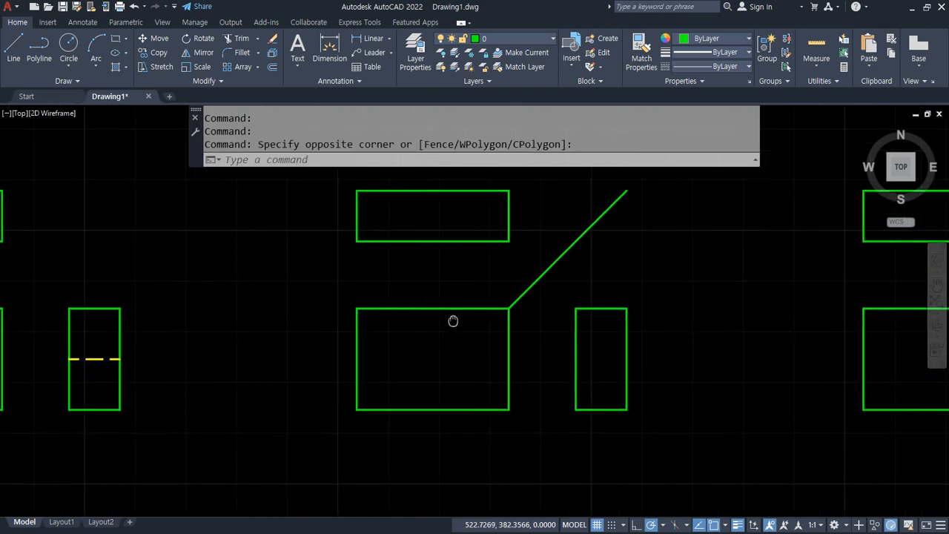
{"action": "scroll", "coordinate": [454, 320], "scroll_direction": "up", "scroll_amount": 2}
{"action": "type", "text": "o"}
{"action": "key", "text": "Return"}
{"action": "type", "text": "10"}
{"action": "key", "text": "Return"}
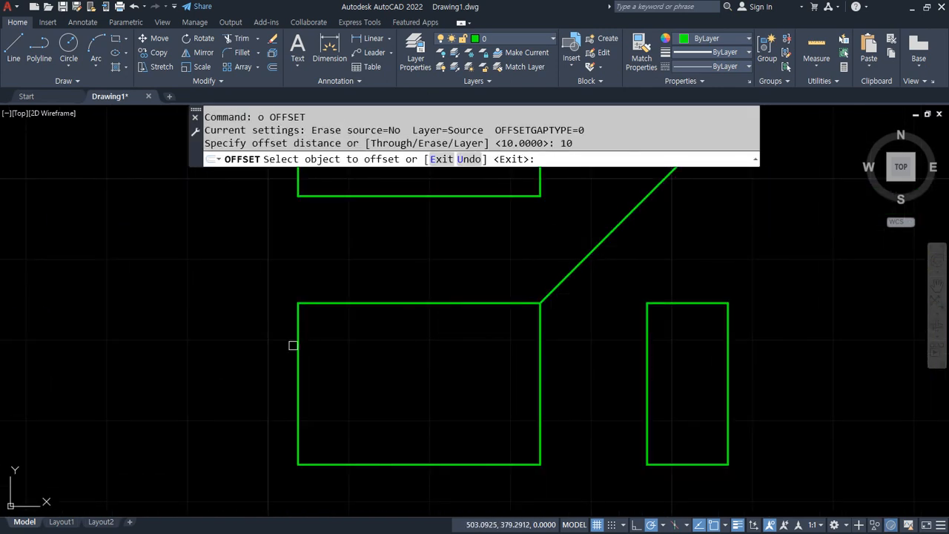
{"action": "left_click", "coordinate": [298, 319]}
{"action": "left_click", "coordinate": [428, 426]}
{"action": "left_click", "coordinate": [428, 465]}
{"action": "left_click", "coordinate": [443, 383]}
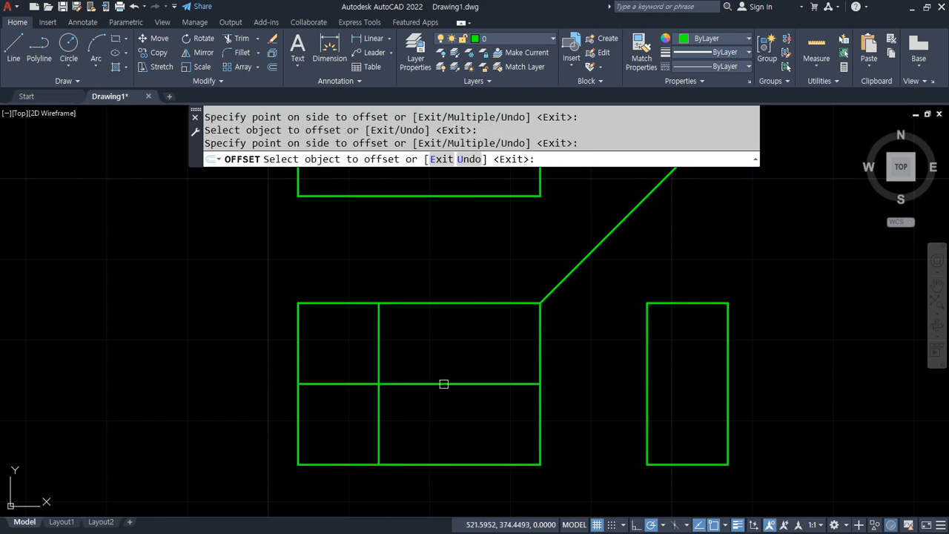
{"action": "left_click", "coordinate": [539, 358]}
{"action": "left_click", "coordinate": [473, 344]}
{"action": "key", "text": "Return"}
Step: Trim the third front view's offset lines and top edge to leave a U-shaped outline with a central notch
{"action": "type", "text": "tr"}
{"action": "key", "text": "Return"}
{"action": "left_click_drag", "start_coordinate": [418, 252], "coordinate": [421, 337]}
{"action": "mouse_move", "coordinate": [348, 366]}
{"action": "left_mouse_down"}
{"action": "mouse_move", "coordinate": [420, 434]}
{"action": "mouse_move", "coordinate": [512, 375]}
{"action": "left_mouse_up"}
{"action": "middle_click_drag", "start_coordinate": [412, 262], "coordinate": [364, 314]}
{"action": "key", "text": "Return"}
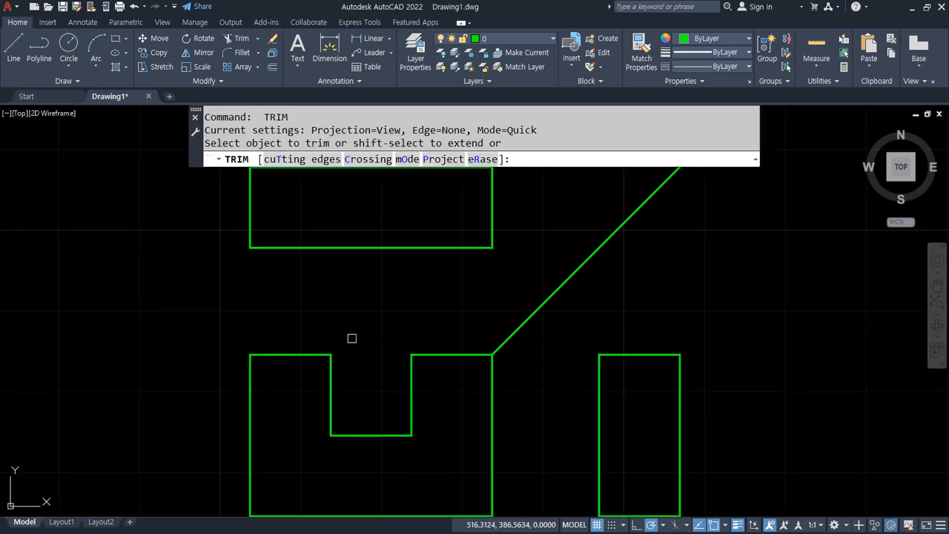
{"action": "key", "text": "Escape"}
{"action": "key", "text": "Escape"}
Step: Draw two vertical lines across the third example's top view, aligned with both sides of the notch
{"action": "type", "text": "l"}
{"action": "key", "text": "Return"}
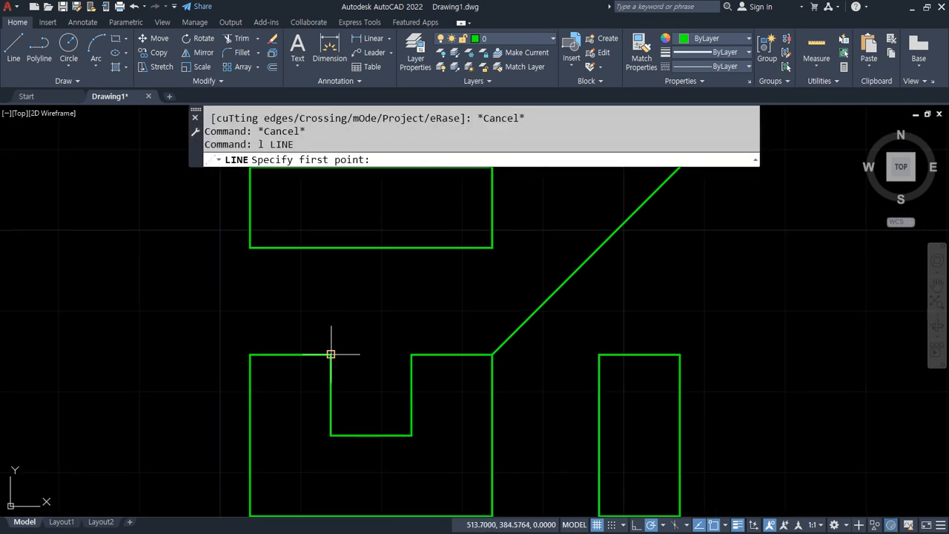
{"action": "left_click", "coordinate": [331, 247]}
{"action": "middle_click_drag", "start_coordinate": [328, 231], "coordinate": [328, 254]}
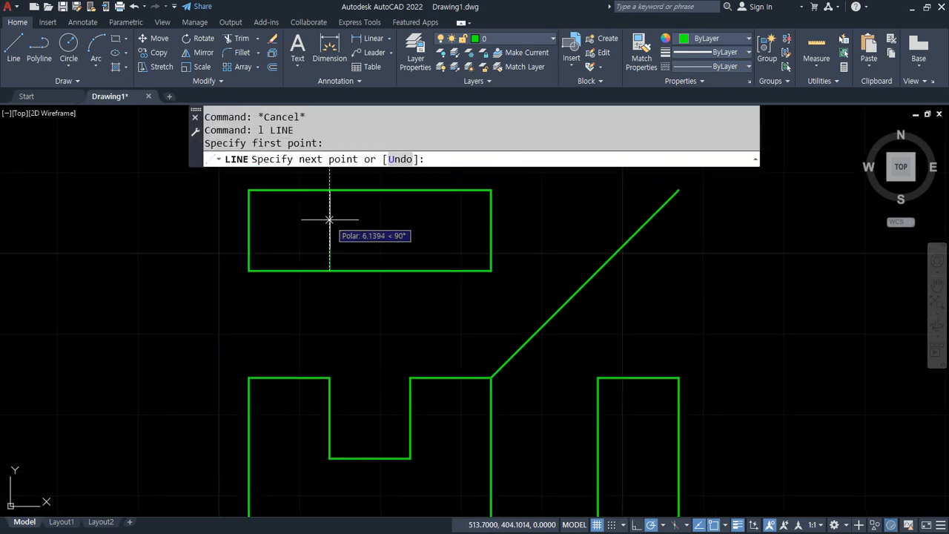
{"action": "left_click", "coordinate": [329, 191]}
{"action": "key", "text": "Return"}
{"action": "key", "text": "Return"}
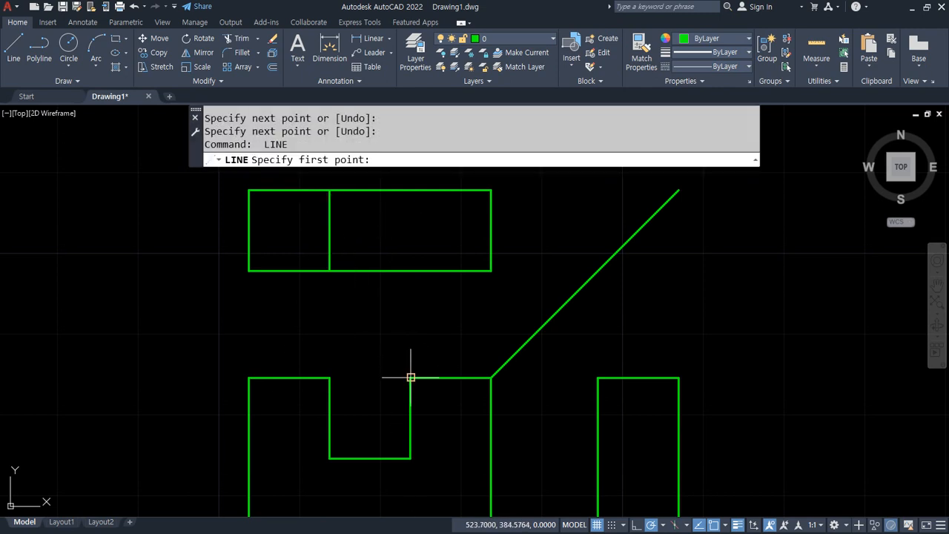
{"action": "left_click", "coordinate": [410, 271]}
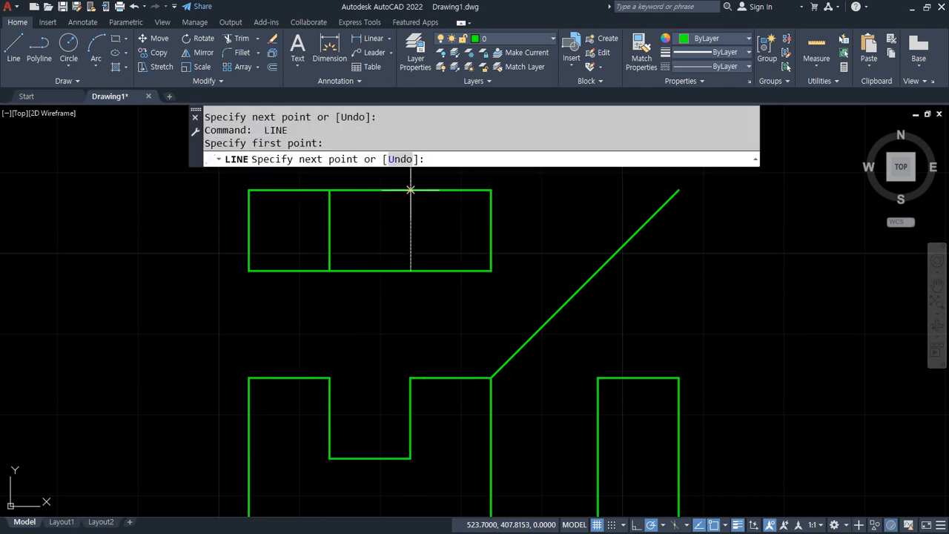
{"action": "left_click", "coordinate": [410, 191]}
{"action": "key", "text": "Return"}
Step: Draw a horizontal line across the third example's side view at the notch floor height and move it to the 은선 layer
{"action": "middle_click_drag", "start_coordinate": [445, 397], "coordinate": [413, 284]}
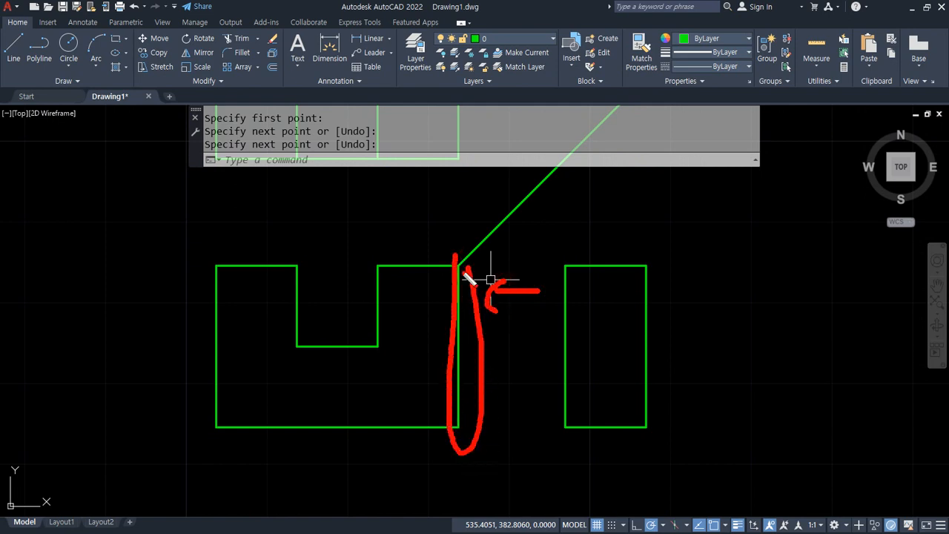
{"action": "left_click_drag", "start_coordinate": [351, 377], "coordinate": [380, 351]}
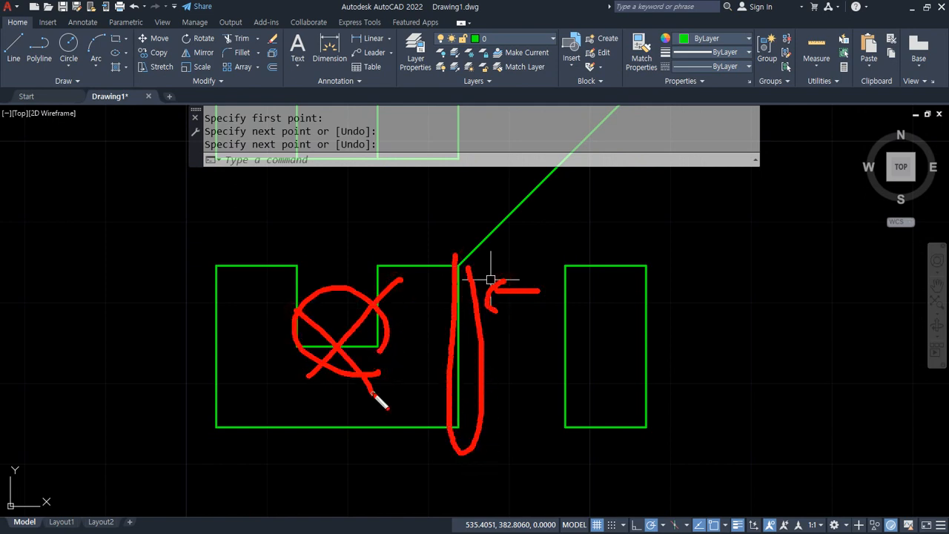
{"action": "key", "text": "Escape"}
{"action": "type", "text": "l"}
{"action": "key", "text": "Return"}
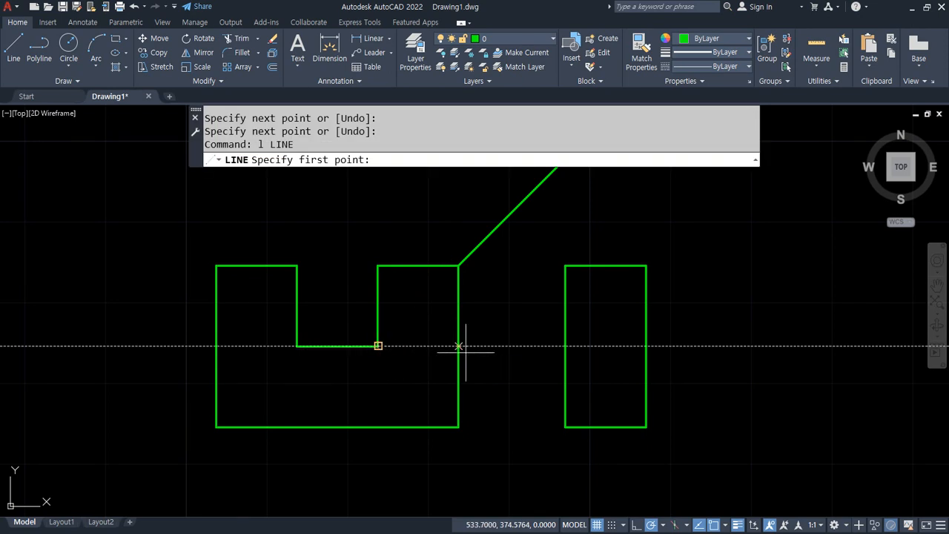
{"action": "left_click", "coordinate": [566, 345]}
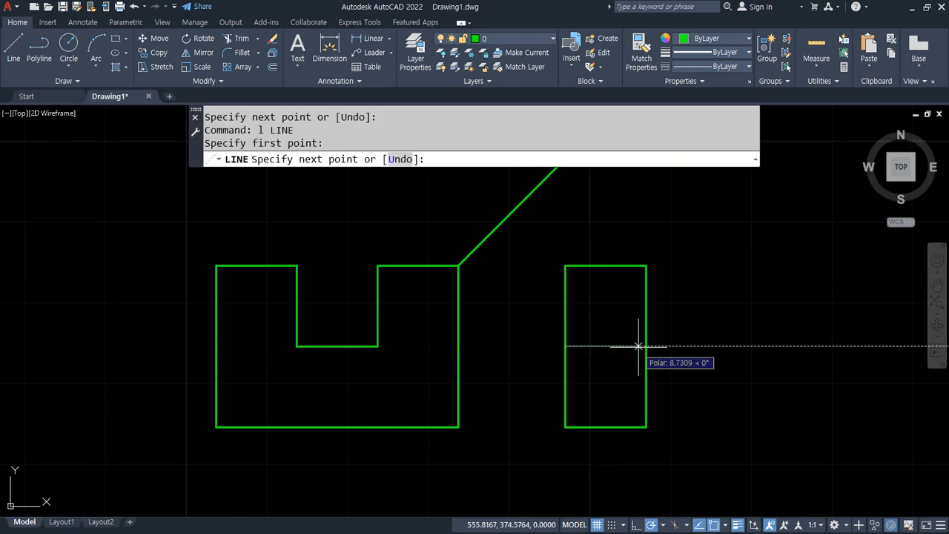
{"action": "left_click", "coordinate": [646, 346]}
{"action": "key", "text": "Return"}
{"action": "left_click", "coordinate": [609, 345]}
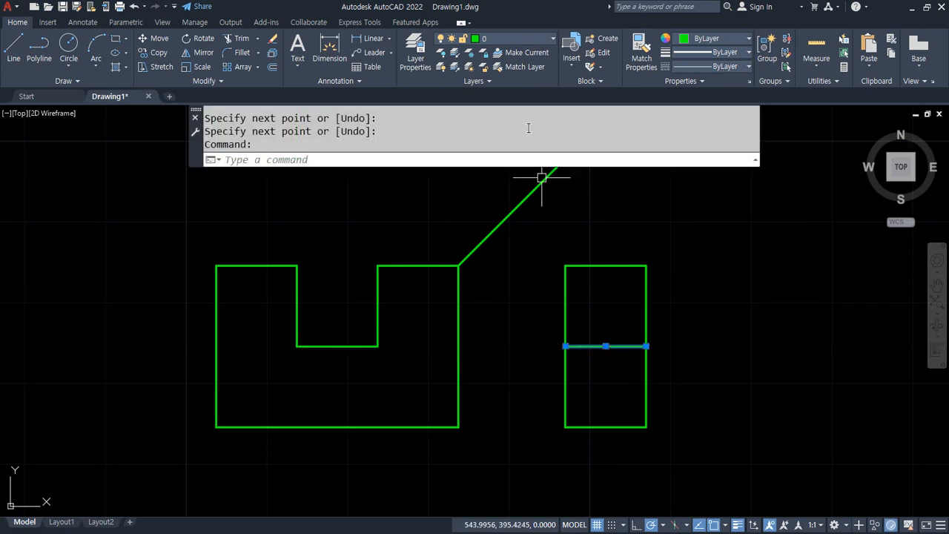
{"action": "left_click", "coordinate": [519, 39]}
{"action": "left_click", "coordinate": [512, 69]}
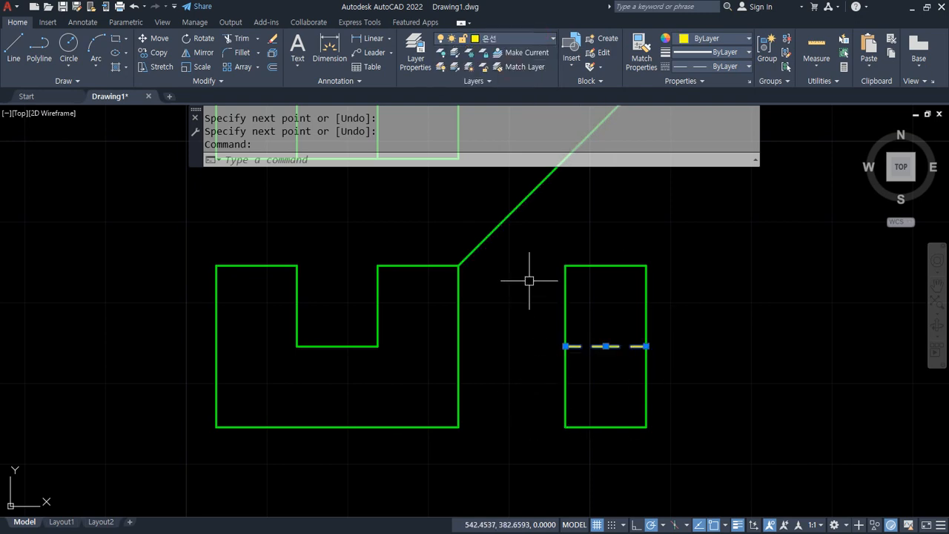
Step: Erase the third example's 45° diagonal together with the selected dashed line in its side view
{"action": "scroll", "coordinate": [530, 274], "scroll_direction": "down", "scroll_amount": 3}
{"action": "middle_click_drag", "start_coordinate": [543, 246], "coordinate": [422, 321]}
{"action": "left_click", "coordinate": [437, 319]}
{"action": "left_click", "coordinate": [423, 238]}
{"action": "type", "text": "e"}
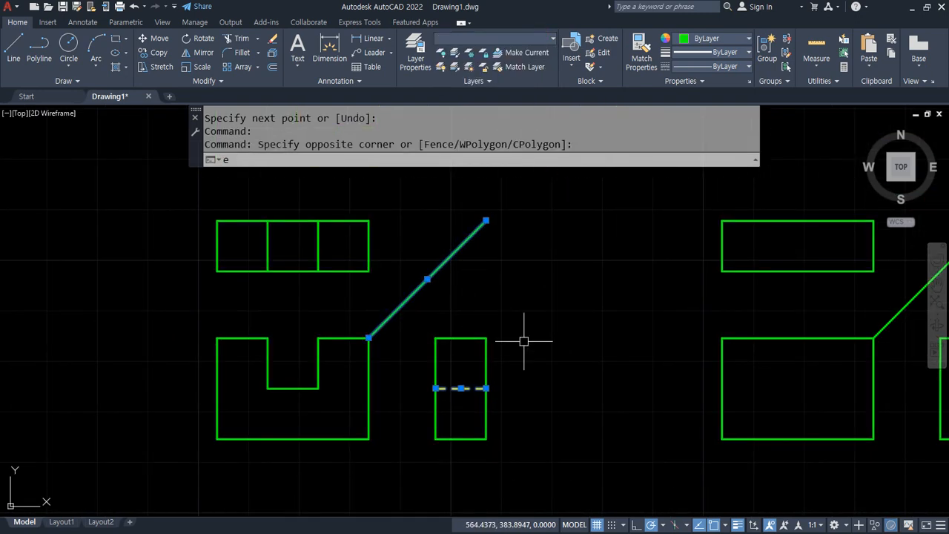
{"action": "key", "text": "Return"}
Step: In the fourth example's front view, offset the left edge rightward twice and the top edge downward once, each by 10
{"action": "middle_click_drag", "start_coordinate": [524, 341], "coordinate": [225, 334]}
{"action": "type", "text": "o"}
{"action": "key", "text": "Return"}
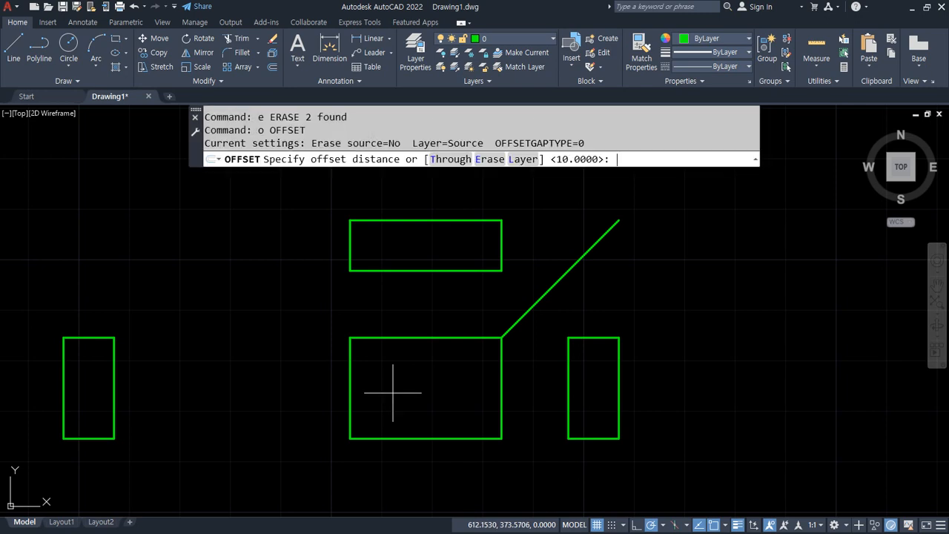
{"action": "type", "text": "10"}
{"action": "key", "text": "Return"}
{"action": "left_click", "coordinate": [350, 395]}
{"action": "left_click", "coordinate": [367, 384]}
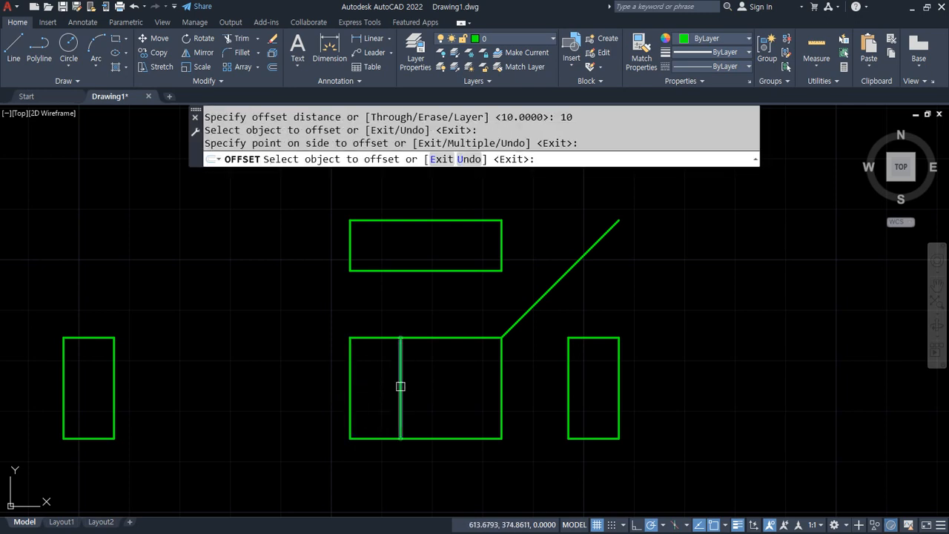
{"action": "left_click", "coordinate": [400, 384]}
{"action": "left_click", "coordinate": [474, 367]}
{"action": "left_click", "coordinate": [473, 337]}
{"action": "left_click", "coordinate": [468, 396]}
{"action": "key", "text": "Return"}
{"action": "type", "text": "t"}
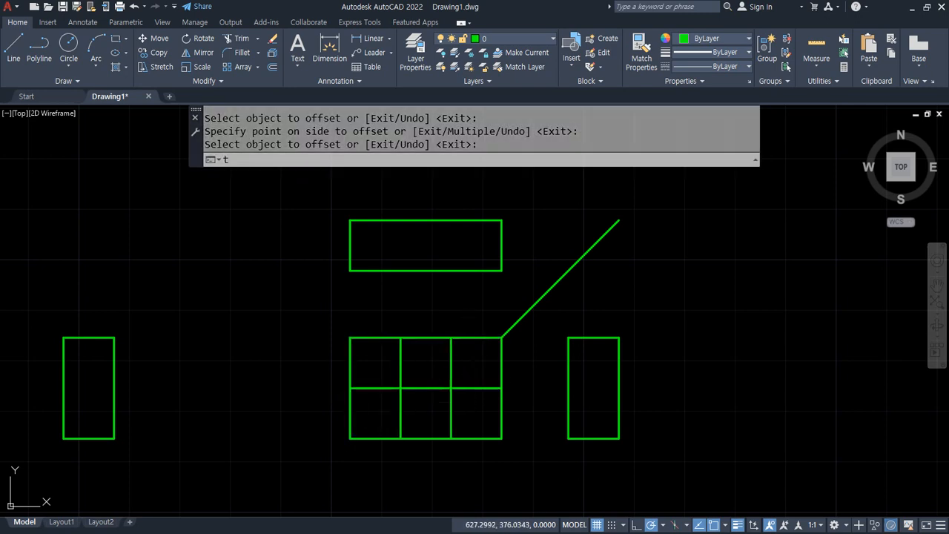
{"action": "key", "text": "Return"}
{"action": "key", "text": "Escape"}
Step: Trim the fourth front view's upper corners and inner lines to leave an inverted-T outline
{"action": "type", "text": "tr"}
{"action": "key", "text": "Return"}
{"action": "left_click_drag", "start_coordinate": [515, 373], "coordinate": [467, 327]}
{"action": "mouse_move", "coordinate": [314, 366]}
{"action": "left_mouse_down"}
{"action": "mouse_move", "coordinate": [378, 349]}
{"action": "mouse_move", "coordinate": [386, 333]}
{"action": "left_mouse_up"}
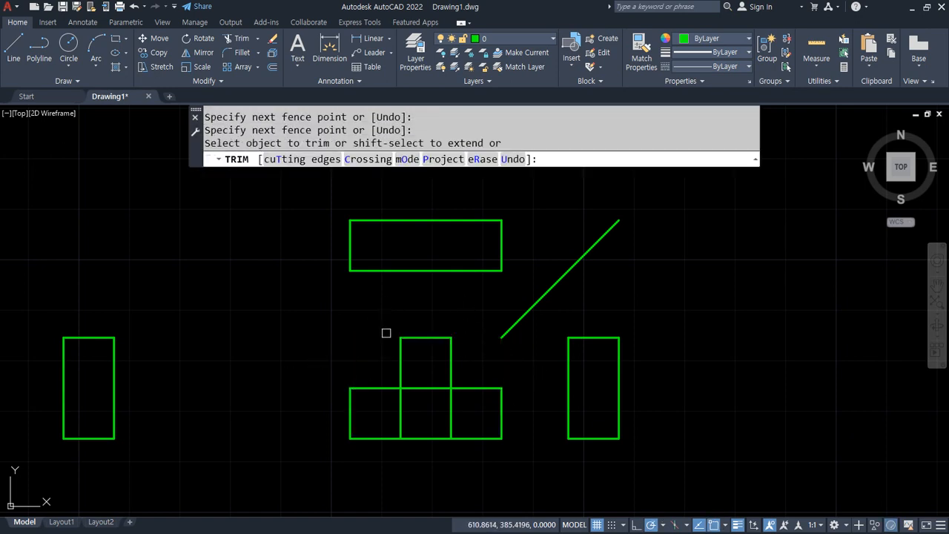
{"action": "left_click_drag", "start_coordinate": [389, 426], "coordinate": [462, 418]}
{"action": "left_click", "coordinate": [425, 388]}
{"action": "key", "text": "Return"}
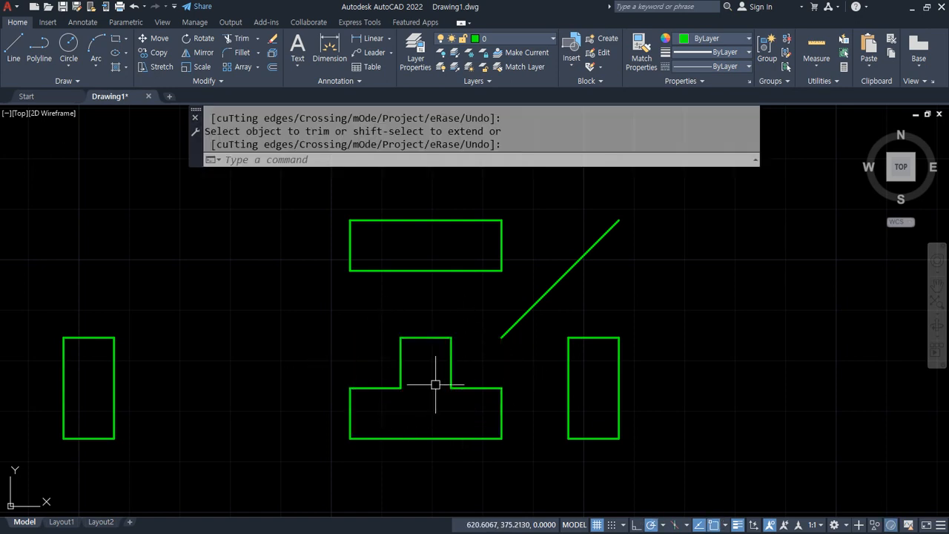
Step: Draw two vertical lines across the fourth example's top view, aligned with both sides of the raised middle block
{"action": "type", "text": "l"}
{"action": "key", "text": "Return"}
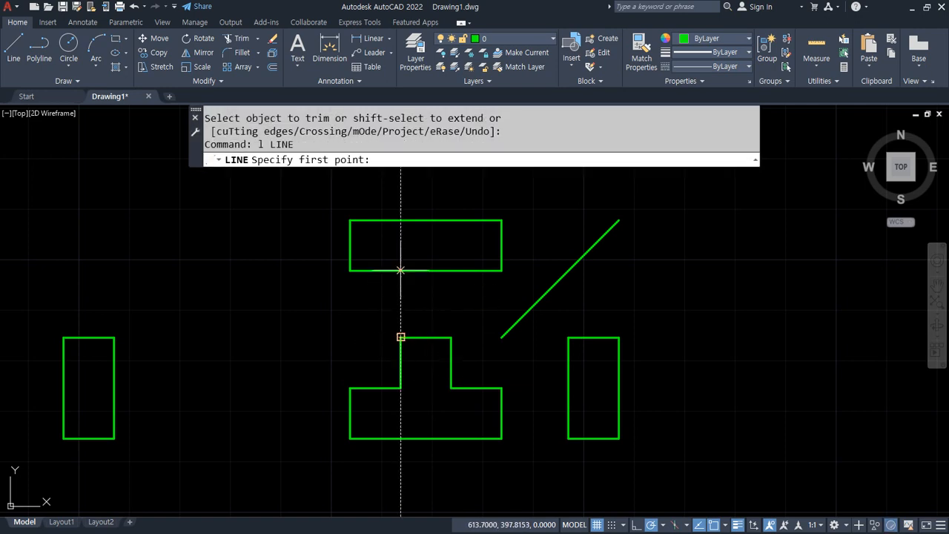
{"action": "left_click", "coordinate": [401, 337]}
{"action": "left_click", "coordinate": [401, 220]}
{"action": "key", "text": "Return"}
{"action": "key", "text": "Return"}
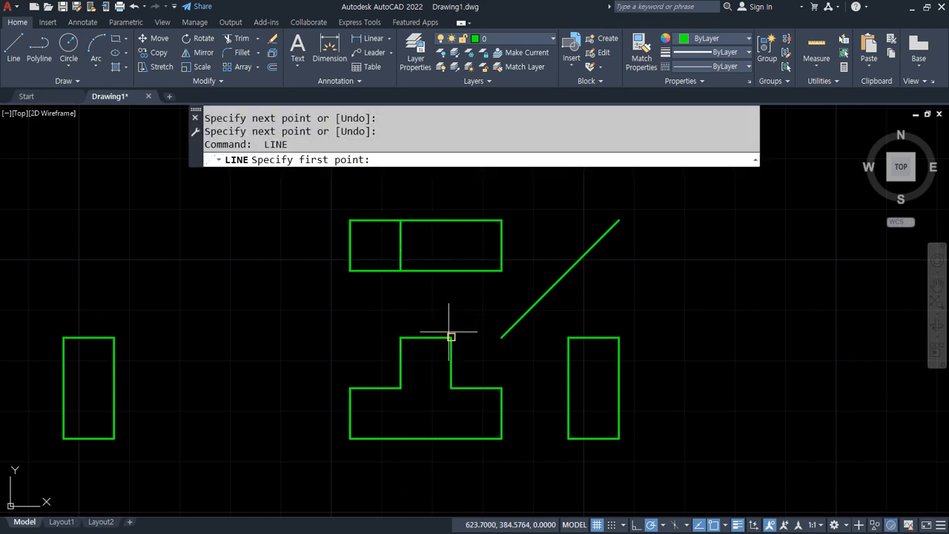
{"action": "left_click", "coordinate": [451, 271]}
{"action": "left_click", "coordinate": [451, 220]}
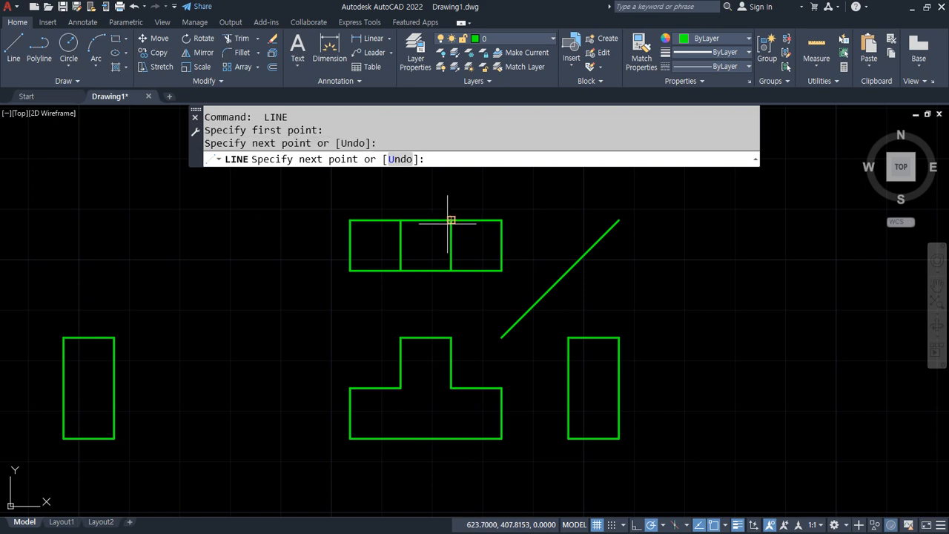
{"action": "key", "text": "Return"}
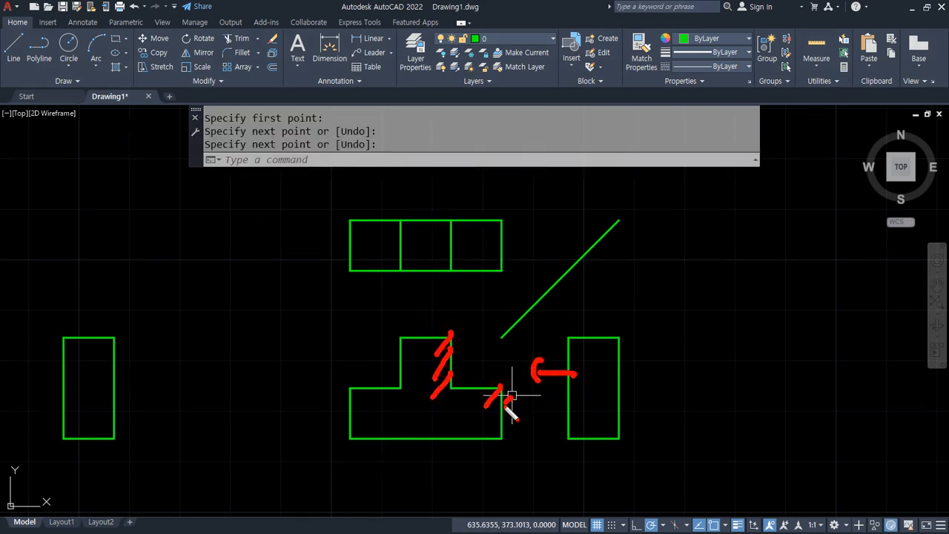
Step: Draw a horizontal line across the fourth example's side view, level with the front view's lower step
{"action": "left_click_drag", "start_coordinate": [509, 399], "coordinate": [449, 405]}
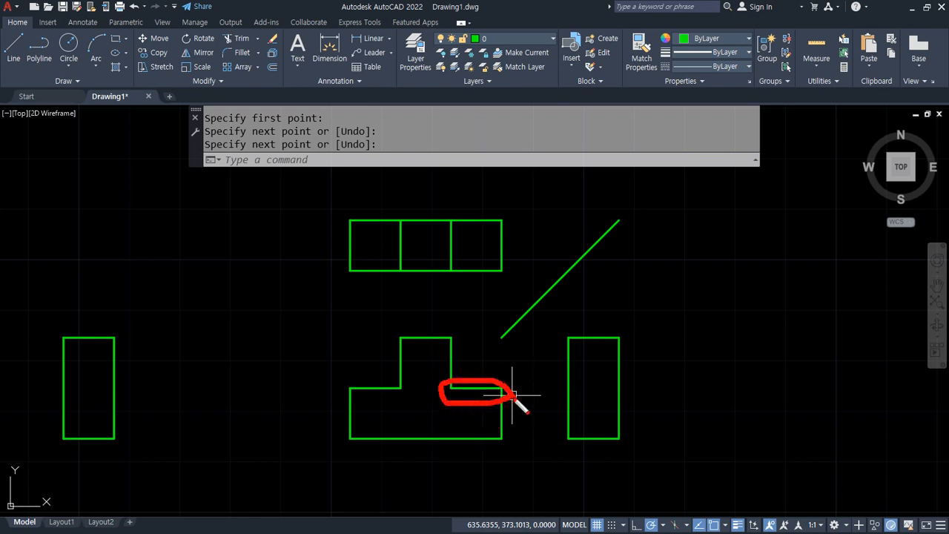
{"action": "type", "text": "l"}
{"action": "key", "text": "Return"}
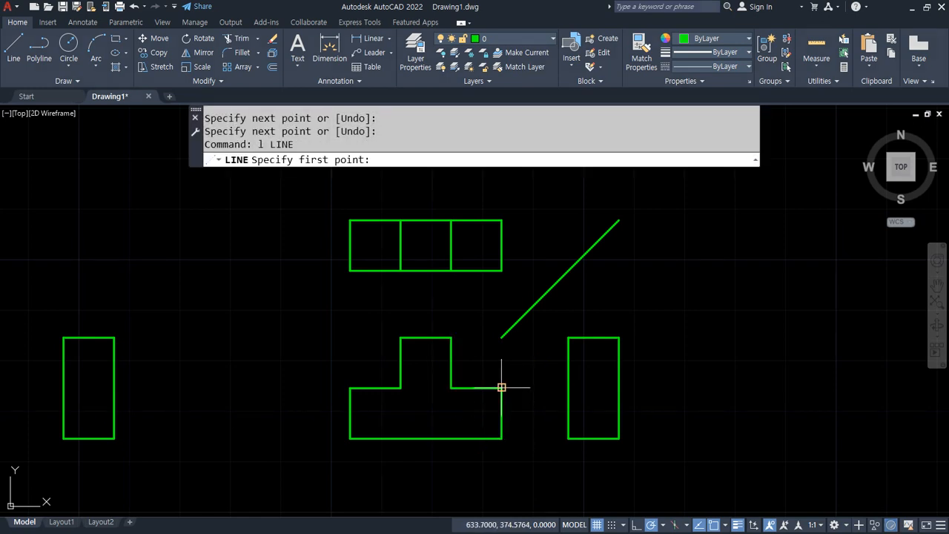
{"action": "left_click", "coordinate": [568, 387]}
{"action": "left_click", "coordinate": [617, 388]}
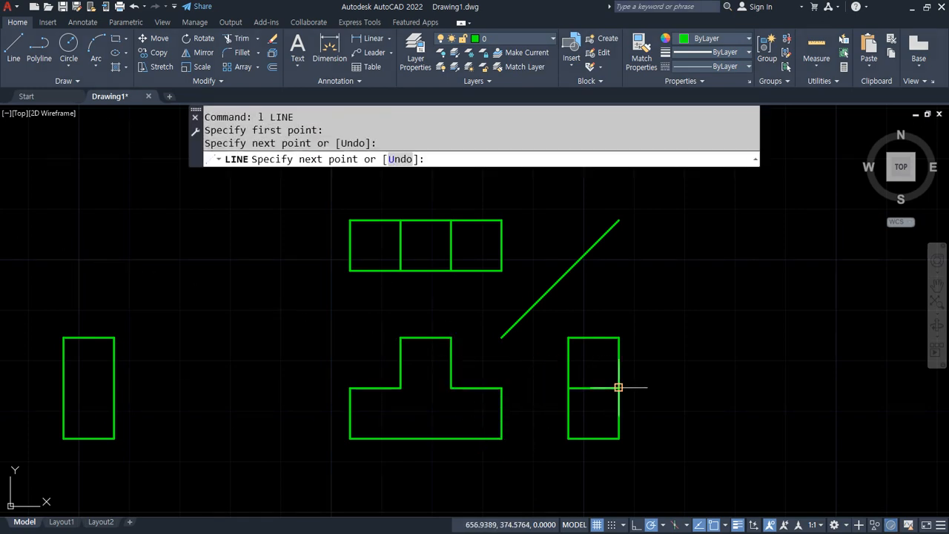
{"action": "key", "text": "Return"}
Step: Erase the 45° diagonal of the fourth example
{"action": "left_click_drag", "start_coordinate": [593, 286], "coordinate": [562, 240]}
{"action": "type", "text": "e"}
{"action": "key", "text": "Return"}
Step: Examine the upper row of four view sets, comparing their front, top and side views
{"action": "scroll", "coordinate": [332, 385], "scroll_direction": "down", "scroll_amount": 3}
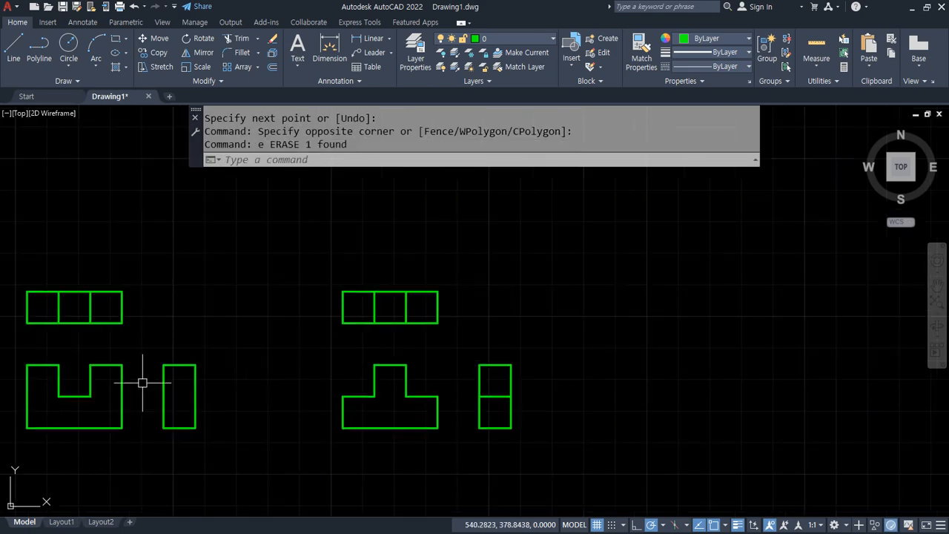
{"action": "mouse_move", "coordinate": [141, 381]}
{"action": "middle_mouse_down"}
{"action": "mouse_move", "coordinate": [547, 375]}
{"action": "mouse_move", "coordinate": [403, 333]}
{"action": "middle_mouse_up"}
{"action": "scroll", "coordinate": [523, 367], "scroll_direction": "down", "scroll_amount": 2}
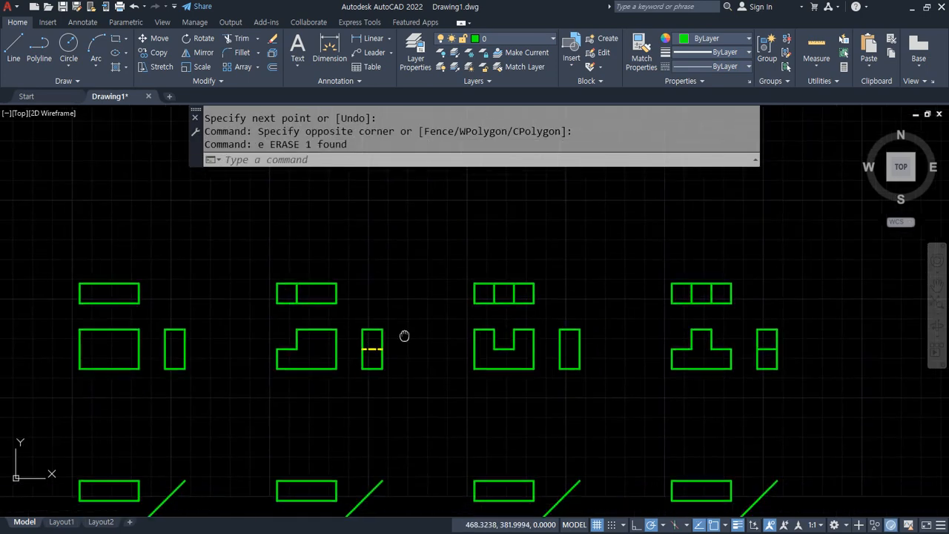
{"action": "type", "text": "z"}
{"action": "key", "text": "Return"}
{"action": "key", "text": "Return"}
{"action": "left_click_drag", "start_coordinate": [423, 343], "coordinate": [452, 278]}
{"action": "key", "text": "Escape"}
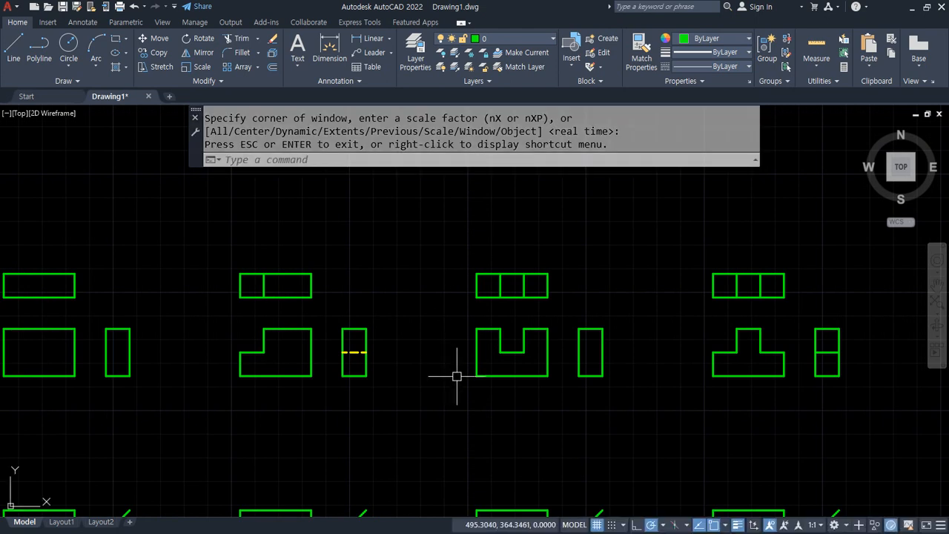
Step: Draw a horizontal line across the third example's side view, level with the bottom of the front view's notch
{"action": "type", "text": "l"}
{"action": "key", "text": "Return"}
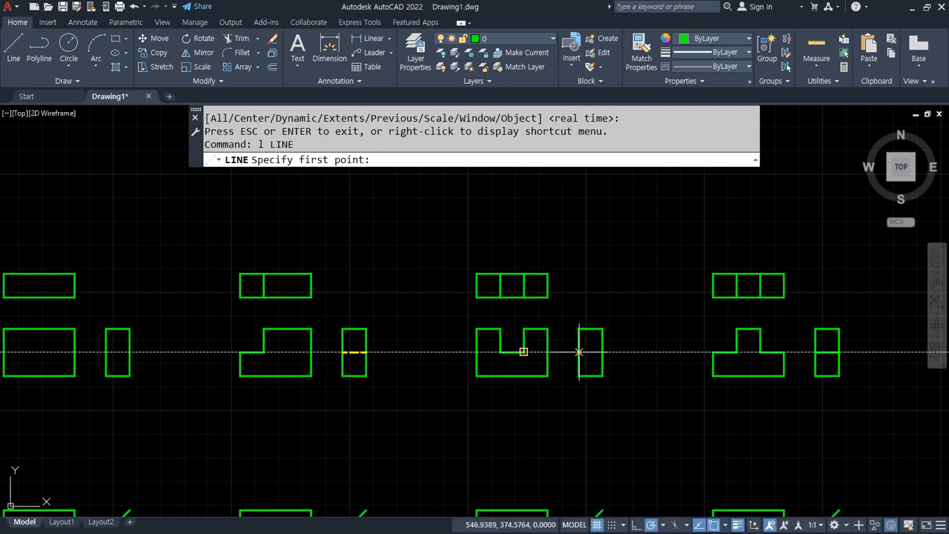
{"action": "left_click", "coordinate": [602, 351]}
{"action": "left_click", "coordinate": [602, 352]}
{"action": "key", "text": "Return"}
Step: Match the new line in the third example's side view to the dashed hidden line of the second example
{"action": "type", "text": "m"}
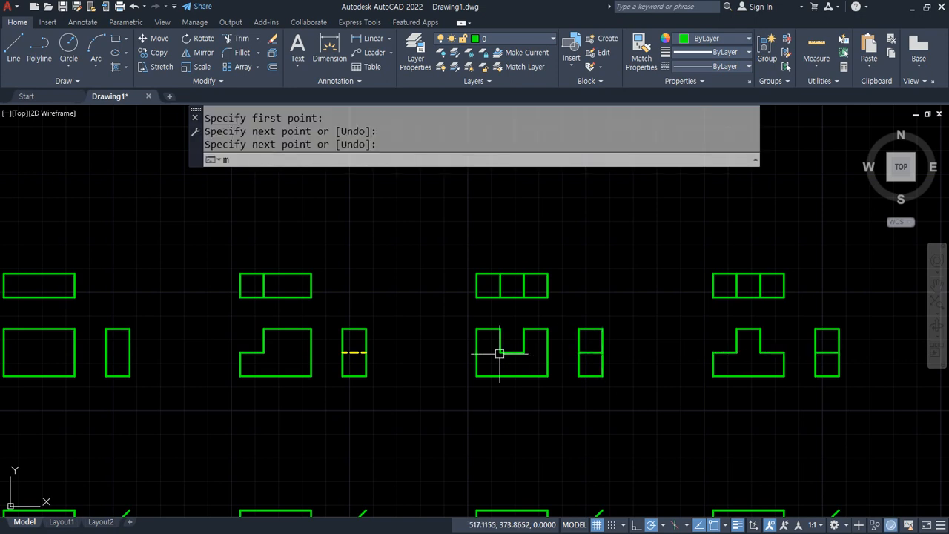
{"action": "type", "text": "a"}
{"action": "key", "text": "Return"}
{"action": "left_click", "coordinate": [354, 352]}
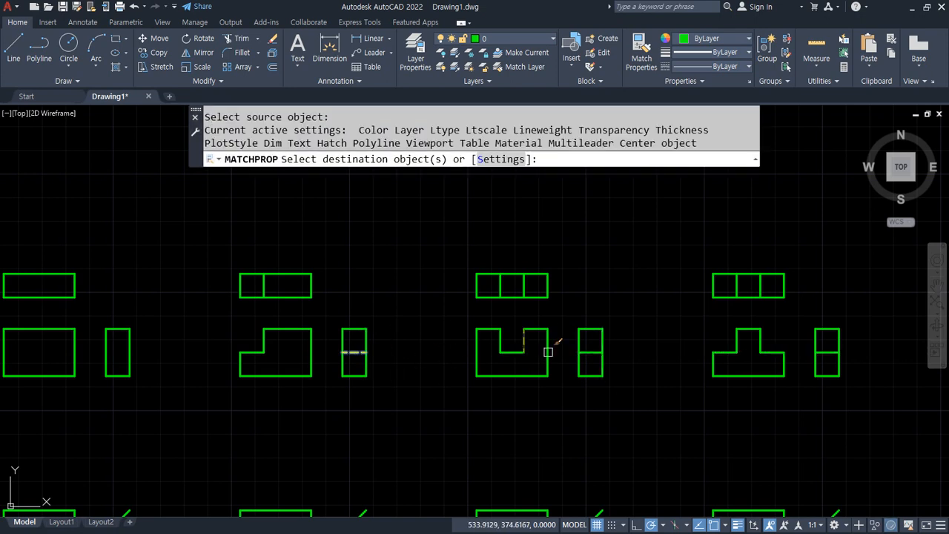
{"action": "left_click", "coordinate": [589, 353]}
{"action": "key", "text": "Return"}
Step: Offset the left and right edges of the fifth example's front view 10 inward, in the second row
{"action": "mouse_move", "coordinate": [493, 460]}
{"action": "middle_mouse_down"}
{"action": "mouse_move", "coordinate": [515, 458]}
{"action": "mouse_move", "coordinate": [463, 454]}
{"action": "middle_mouse_up"}
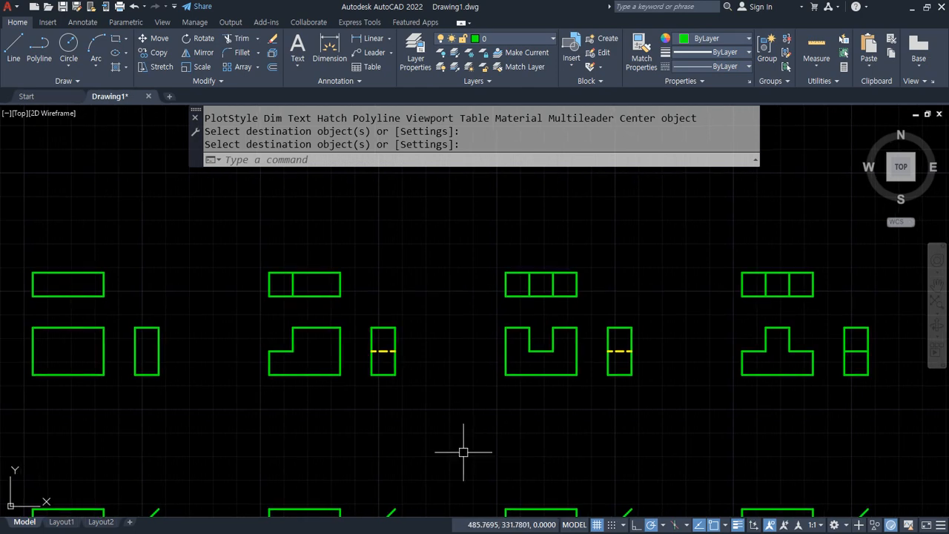
{"action": "mouse_move", "coordinate": [413, 417]}
{"action": "middle_mouse_down"}
{"action": "mouse_move", "coordinate": [388, 415]}
{"action": "mouse_move", "coordinate": [420, 191]}
{"action": "middle_mouse_up"}
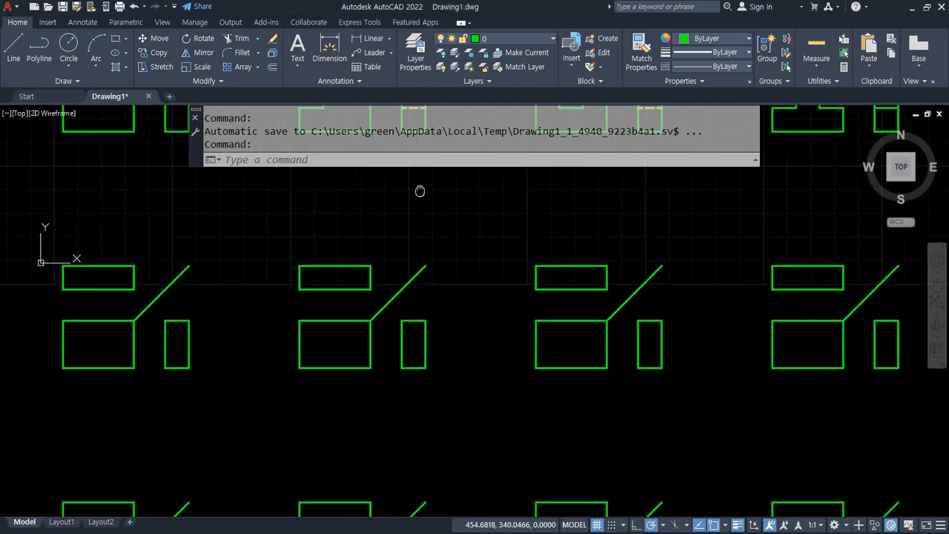
{"action": "middle_click_drag", "start_coordinate": [197, 271], "coordinate": [197, 415]}
{"action": "scroll", "coordinate": [155, 416], "scroll_direction": "up", "scroll_amount": 2}
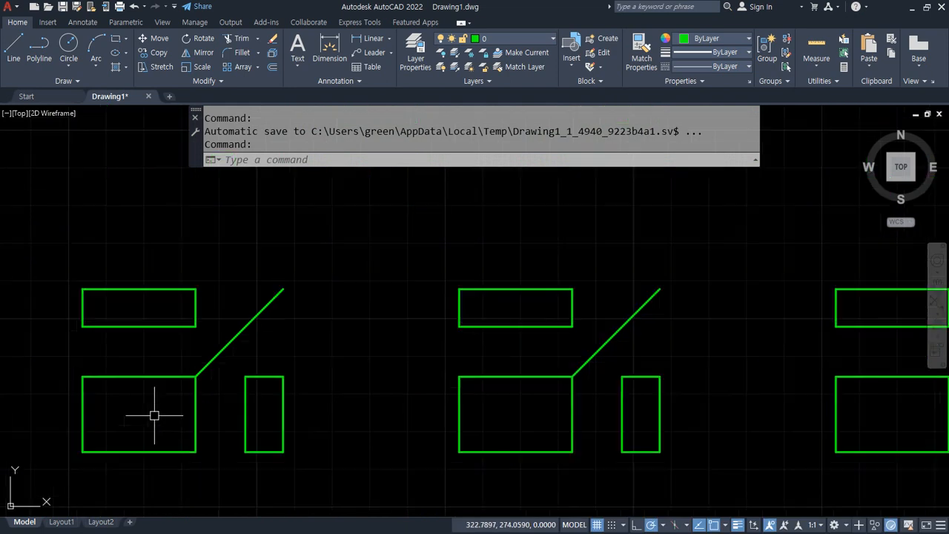
{"action": "scroll", "coordinate": [140, 421], "scroll_direction": "up", "scroll_amount": 2}
{"action": "scroll", "coordinate": [119, 420], "scroll_direction": "up", "scroll_amount": 4}
{"action": "scroll", "coordinate": [173, 388], "scroll_direction": "down", "scroll_amount": 2}
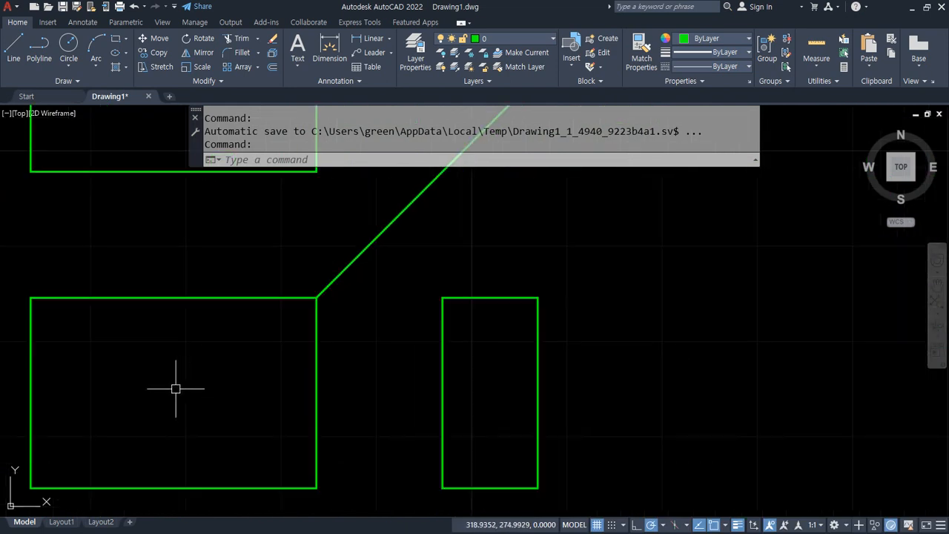
{"action": "middle_click_drag", "start_coordinate": [174, 388], "coordinate": [284, 367]}
{"action": "key", "text": "Return"}
{"action": "type", "text": "1"}
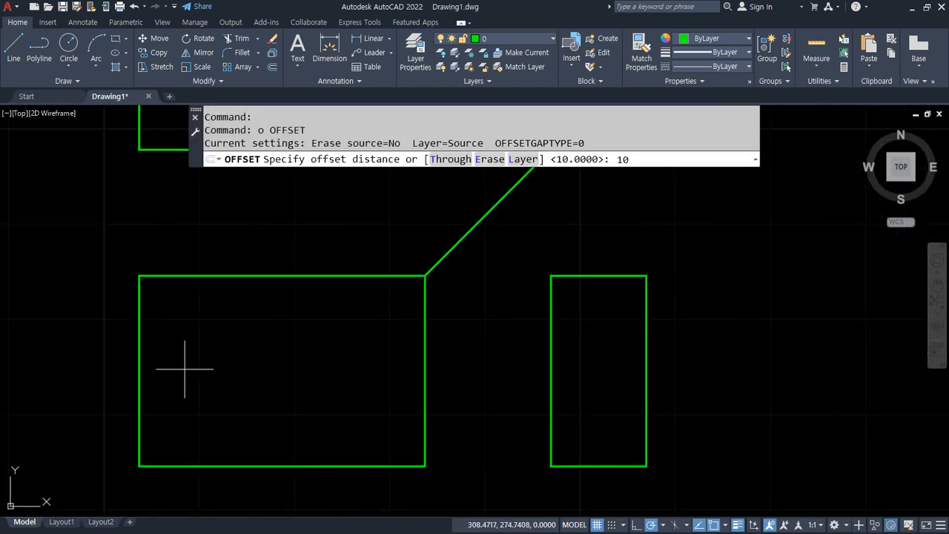
{"action": "type", "text": "0"}
{"action": "key", "text": "Return"}
{"action": "left_click", "coordinate": [144, 369]}
{"action": "left_click", "coordinate": [141, 370]}
{"action": "left_click", "coordinate": [223, 374]}
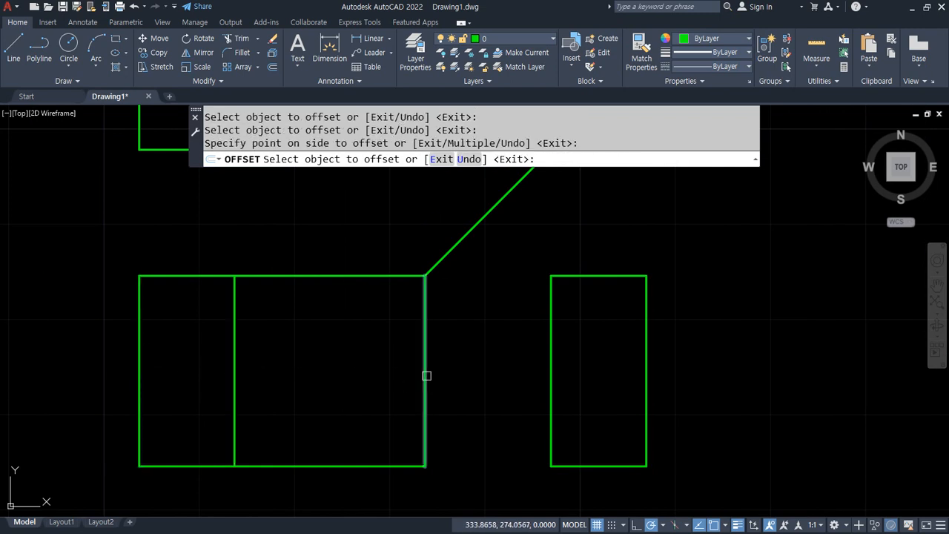
{"action": "left_click", "coordinate": [426, 375]}
{"action": "left_click", "coordinate": [334, 377]}
{"action": "key", "text": "Return"}
Step: Offset the upper and lower edges of the fifth example's front view 5 inward
{"action": "key", "text": "Return"}
{"action": "type", "text": "5"}
{"action": "key", "text": "Return"}
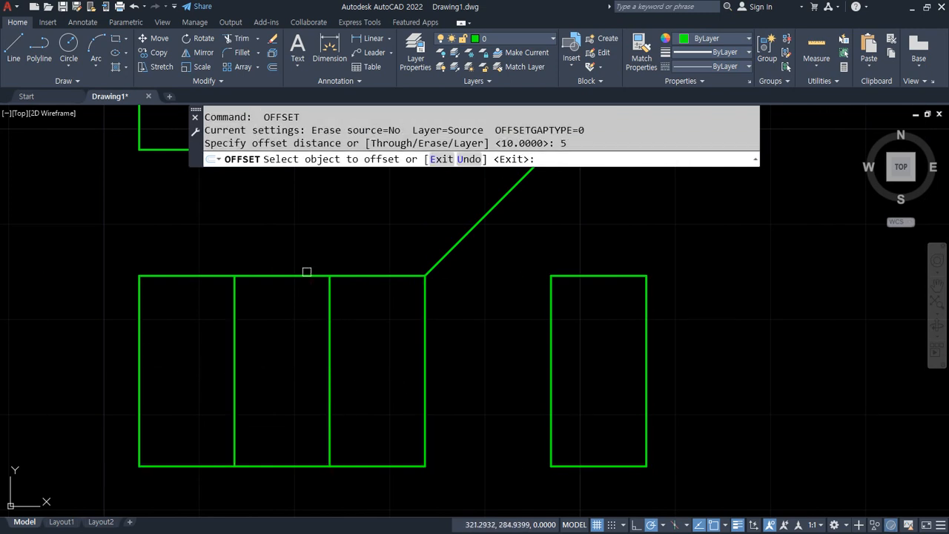
{"action": "left_click", "coordinate": [307, 274]}
{"action": "left_click", "coordinate": [291, 369]}
{"action": "left_click", "coordinate": [292, 465]}
{"action": "left_click", "coordinate": [281, 434]}
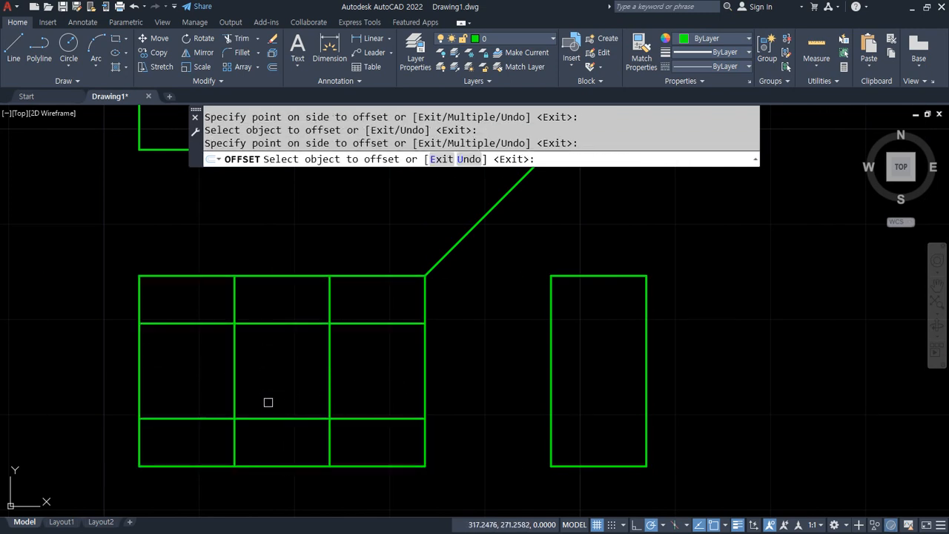
{"action": "key", "text": "Return"}
Step: Fillet the four offset lines at radius 0 to form a closed square hole in the fifth example's front view
{"action": "type", "text": "f"}
{"action": "key", "text": "Return"}
{"action": "left_click", "coordinate": [242, 324]}
{"action": "left_click", "coordinate": [235, 344]}
{"action": "key", "text": "Return"}
{"action": "left_click", "coordinate": [235, 375]}
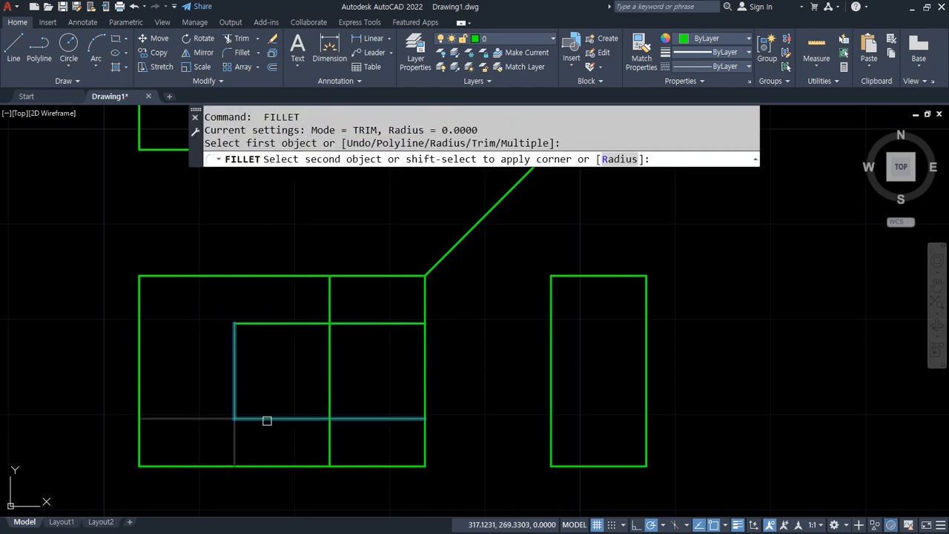
{"action": "left_click", "coordinate": [267, 421]}
{"action": "key", "text": "Return"}
{"action": "left_click", "coordinate": [330, 398]}
{"action": "left_click", "coordinate": [316, 419]}
{"action": "key", "text": "Return"}
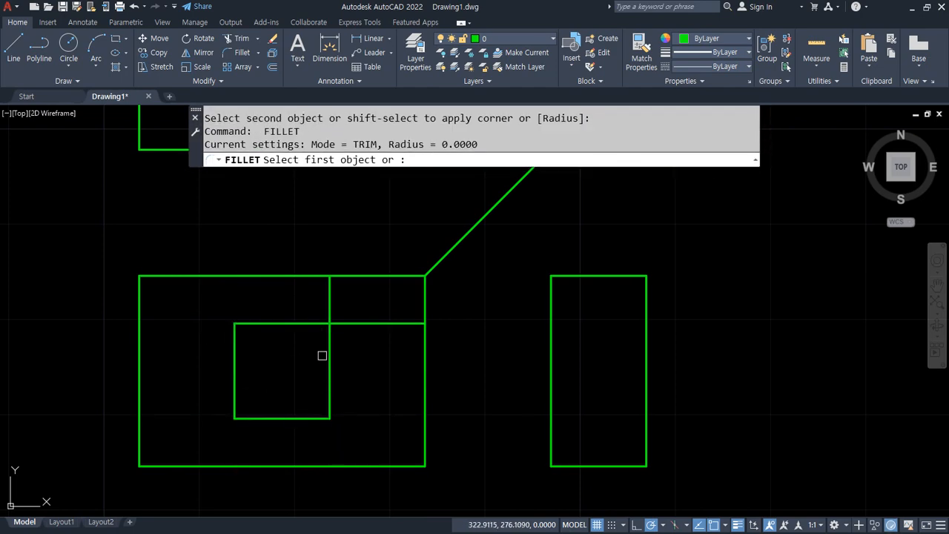
{"action": "left_click", "coordinate": [323, 350]}
{"action": "left_click", "coordinate": [315, 324]}
Step: Draw a vertical line across the fifth example's top view, aligned with the left side of the square hole
{"action": "scroll", "coordinate": [305, 329], "scroll_direction": "down", "scroll_amount": 2}
{"action": "middle_click_drag", "start_coordinate": [292, 333], "coordinate": [259, 386]}
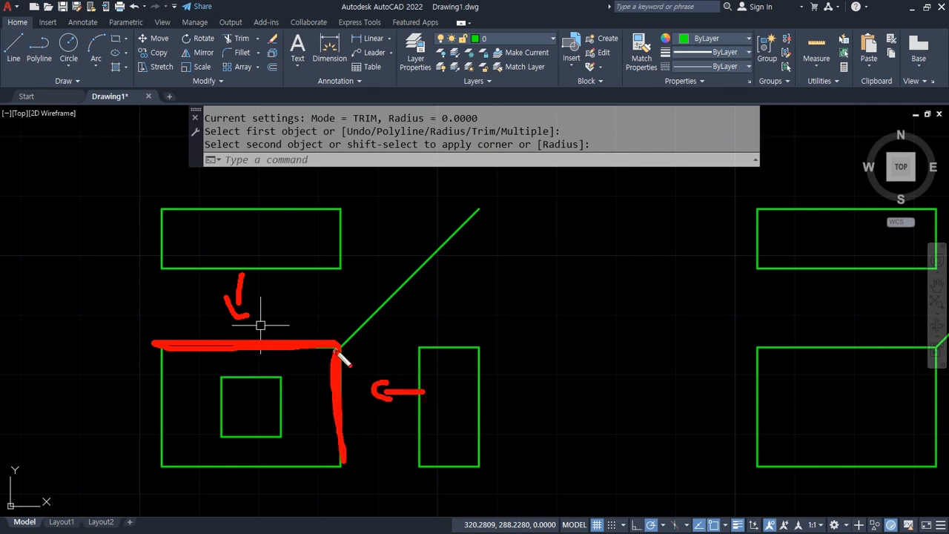
{"action": "type", "text": "l"}
{"action": "key", "text": "Return"}
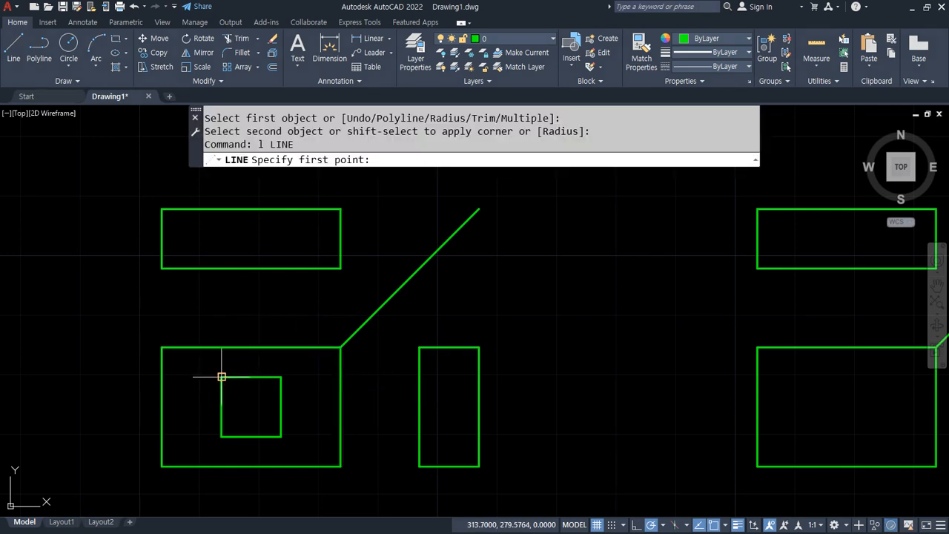
{"action": "left_click", "coordinate": [222, 268]}
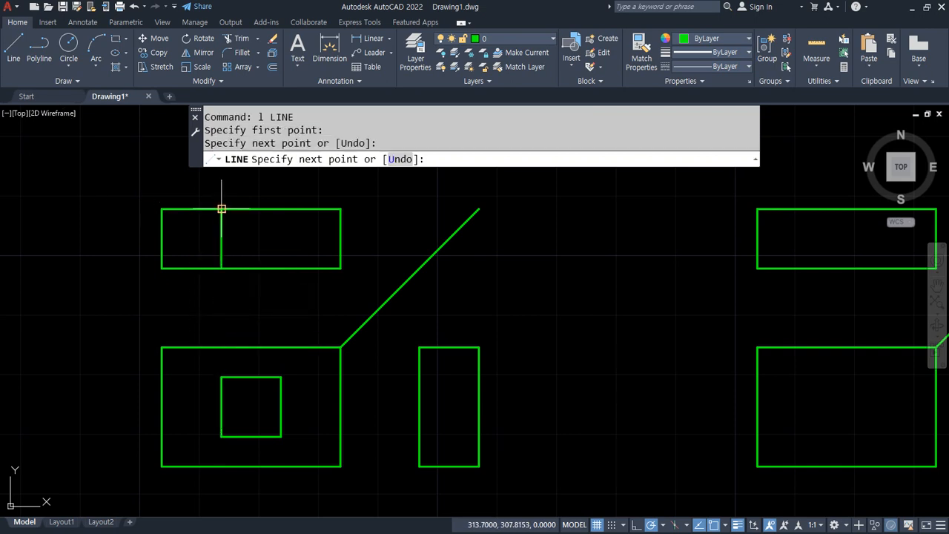
{"action": "left_click", "coordinate": [221, 209]}
{"action": "key", "text": "Return"}
{"action": "key", "text": "Return"}
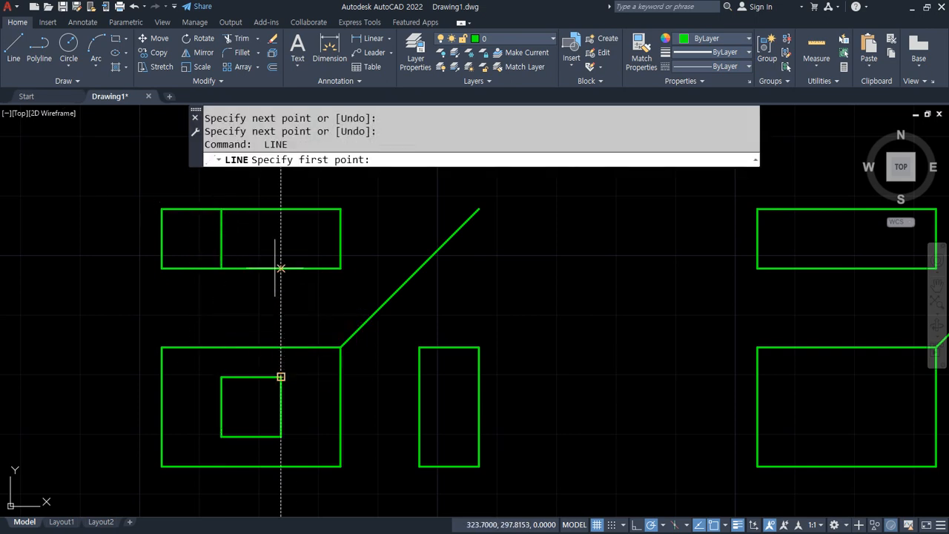
{"action": "left_click", "coordinate": [280, 268]}
{"action": "key", "text": "Escape"}
Step: Draw a line from the square hole's upper right corner straight up to and across the fifth example's top view
{"action": "key", "text": "Return"}
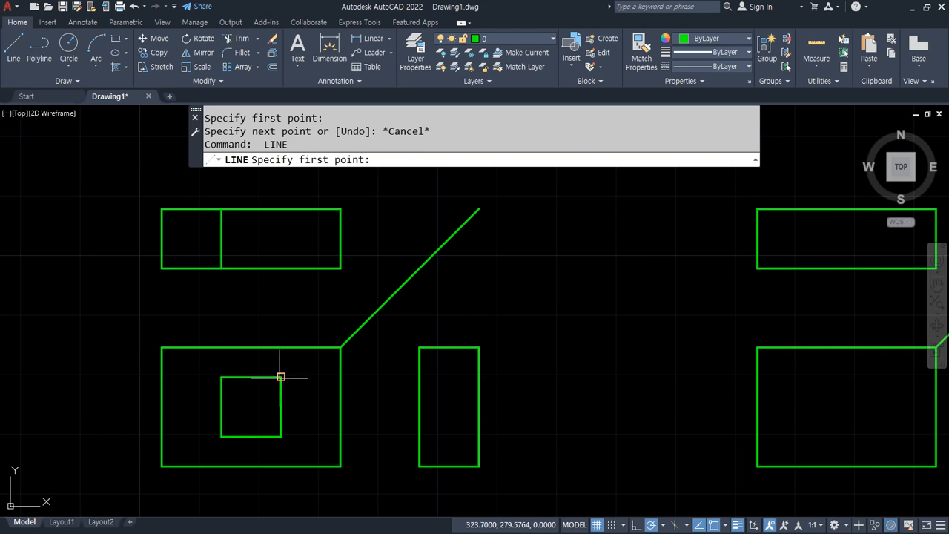
{"action": "left_click", "coordinate": [280, 377]}
{"action": "left_click", "coordinate": [281, 269]}
{"action": "left_click", "coordinate": [280, 209]}
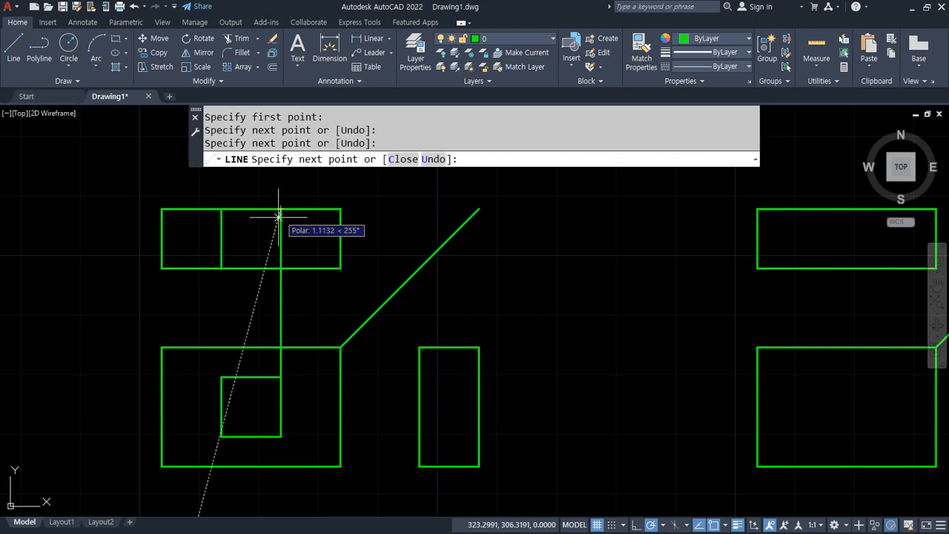
{"action": "key", "text": "Return"}
Step: Draw two horizontal lines across the fifth example's side view, level with the square hole's upper and lower sides
{"action": "key", "text": "Return"}
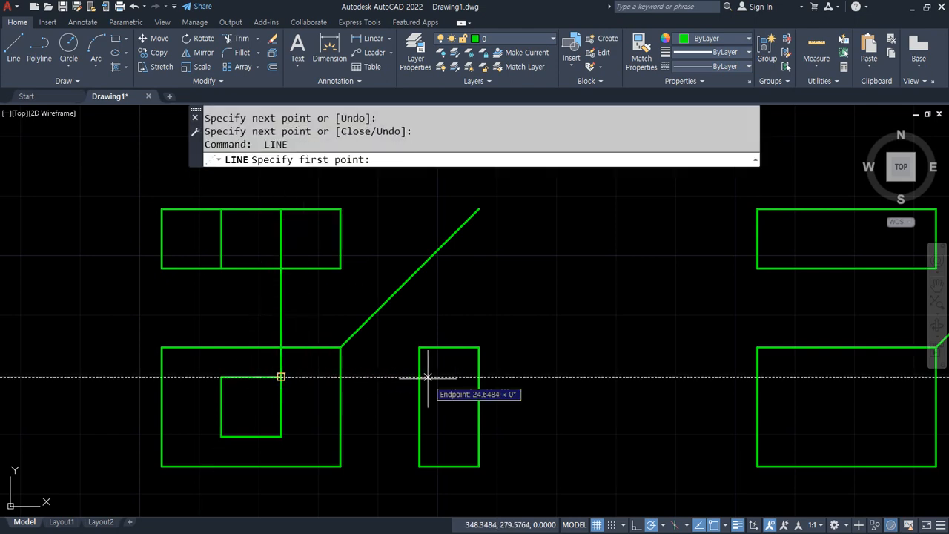
{"action": "left_click", "coordinate": [420, 376]}
{"action": "left_click", "coordinate": [479, 376]}
{"action": "key", "text": "Return"}
{"action": "key", "text": "Return"}
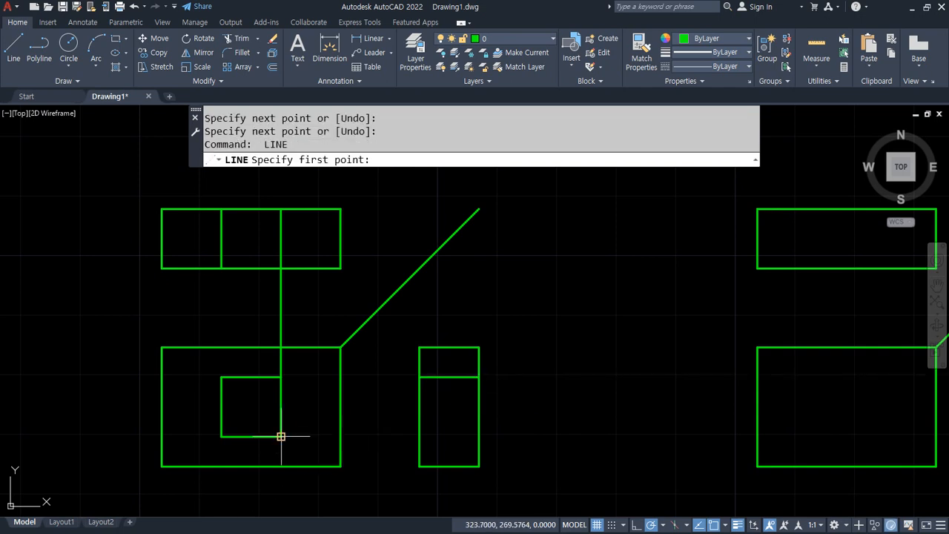
{"action": "left_click", "coordinate": [420, 436]}
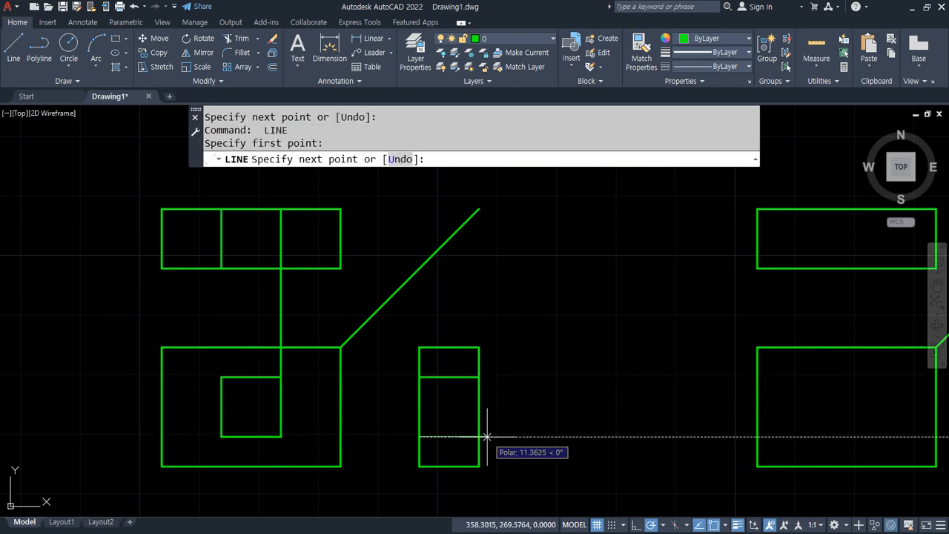
{"action": "left_click", "coordinate": [479, 436]}
{"action": "key", "text": "Return"}
Step: Erase the extra projection segment between the fifth example's square hole and its top view
{"action": "left_click", "coordinate": [278, 301]}
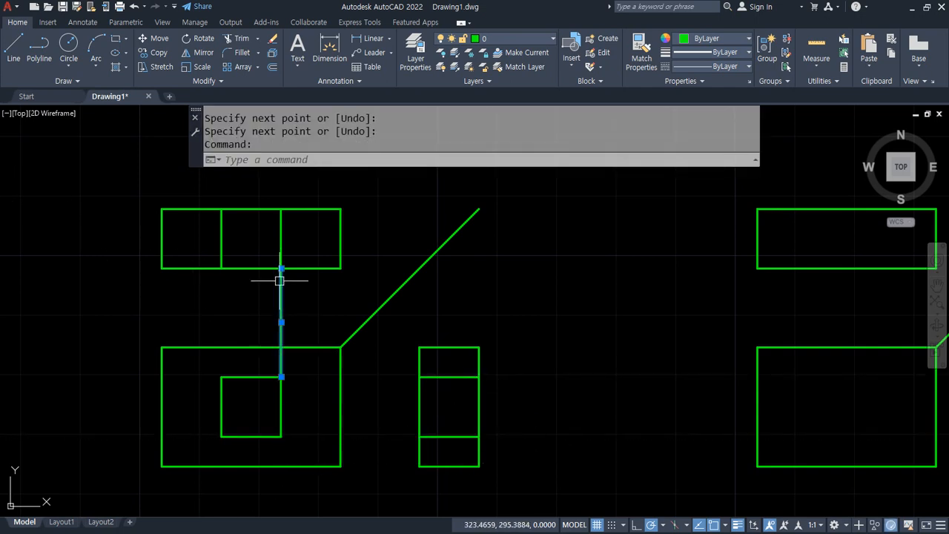
{"action": "type", "text": "e"}
{"action": "key", "text": "Return"}
Step: Move the four projected hole lines in the top and side views to layer 은선 and erase the fifth example's 45° diagonal
{"action": "left_click_drag", "start_coordinate": [290, 245], "coordinate": [211, 233]}
{"action": "left_click", "coordinate": [451, 362]}
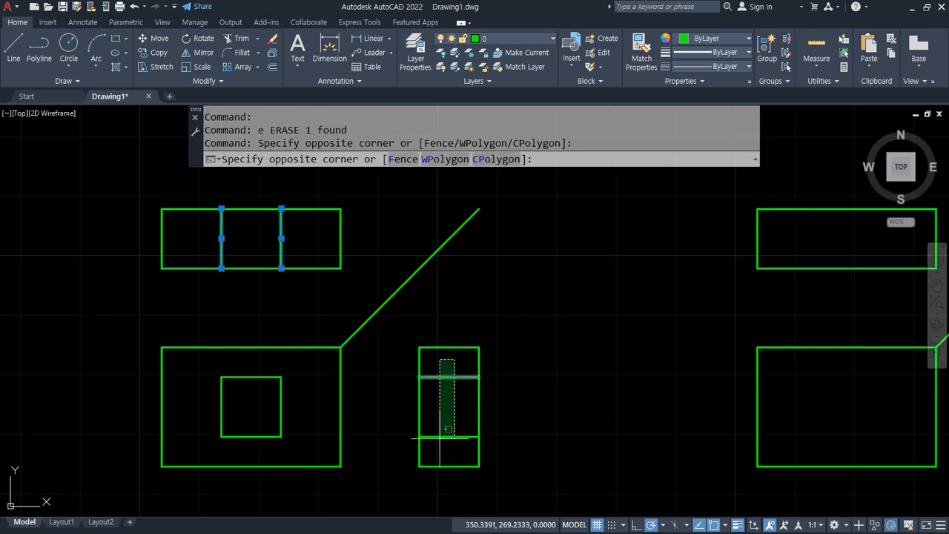
{"action": "left_click", "coordinate": [439, 454]}
{"action": "left_click", "coordinate": [504, 40]}
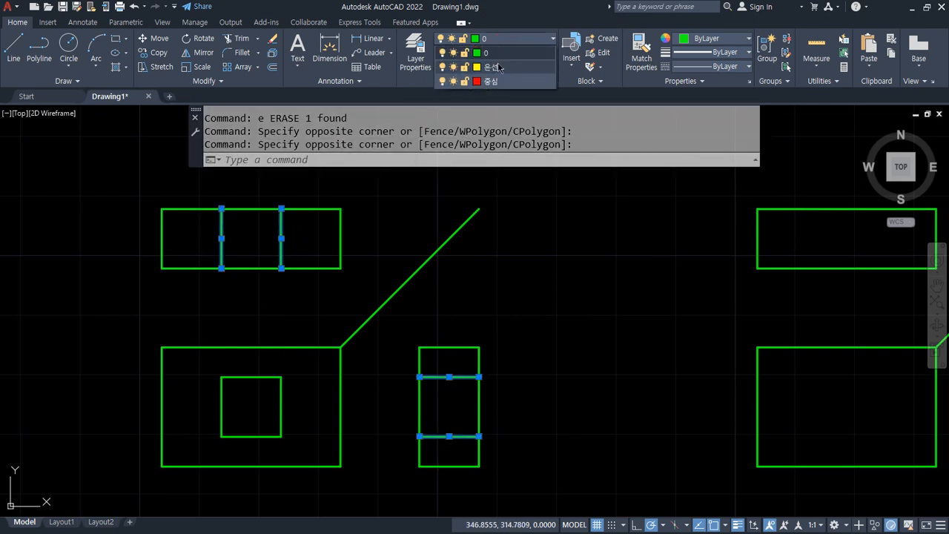
{"action": "left_click", "coordinate": [498, 69]}
{"action": "key", "text": "Escape"}
{"action": "key", "text": "Escape"}
{"action": "type", "text": "e"}
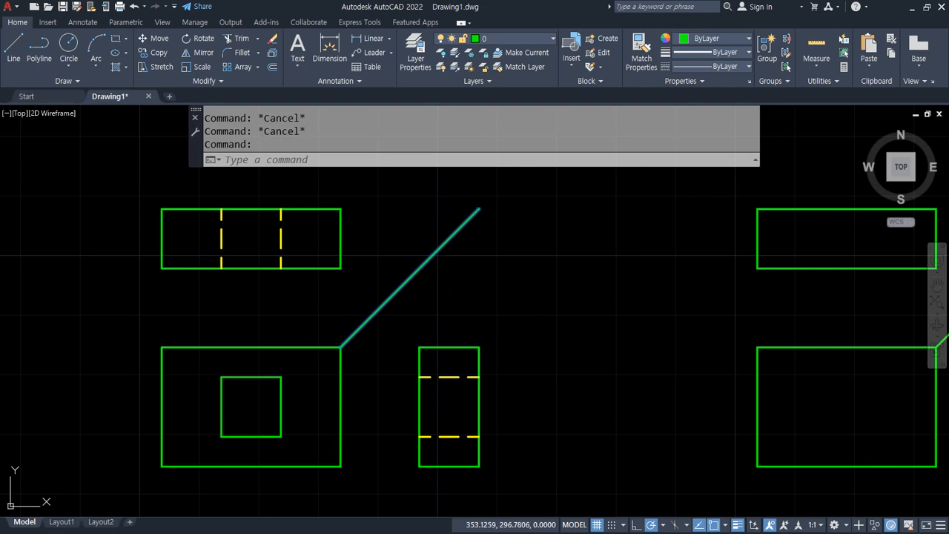
{"action": "key", "text": "Return"}
{"action": "middle_click_drag", "start_coordinate": [597, 326], "coordinate": [227, 307]}
{"action": "type", "text": "l"}
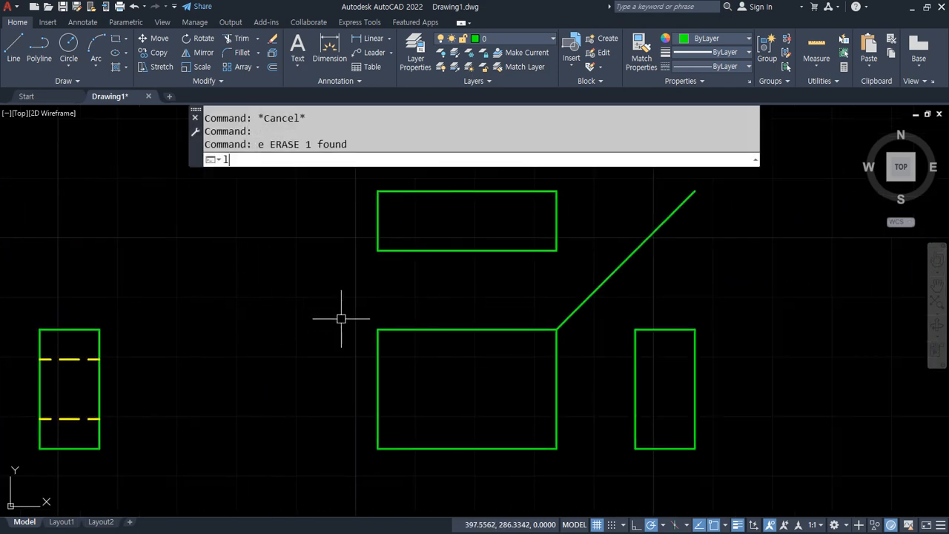
{"action": "key", "text": "Return"}
{"action": "type", "text": "mi"}
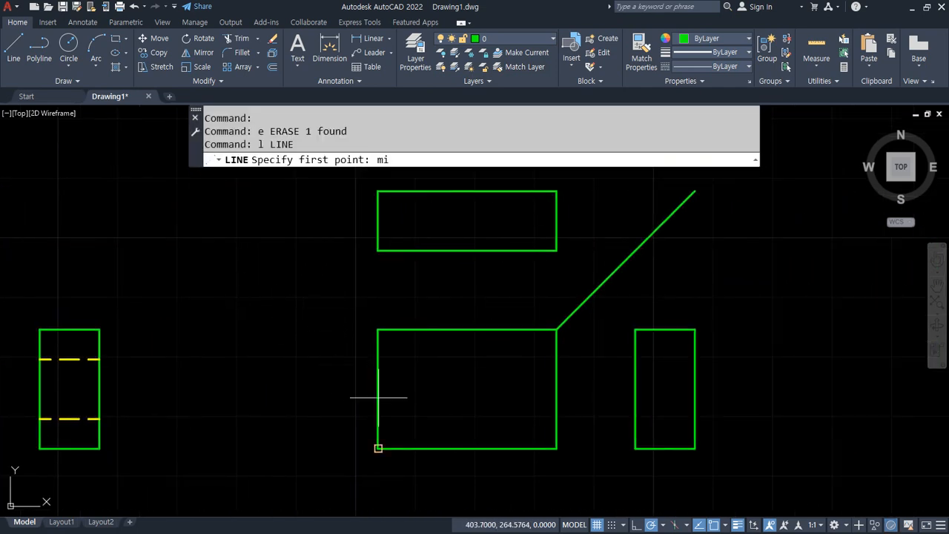
{"action": "key", "text": "Return"}
{"action": "type", "text": "dmid"}
{"action": "key", "text": "Return"}
{"action": "key", "text": "Return"}
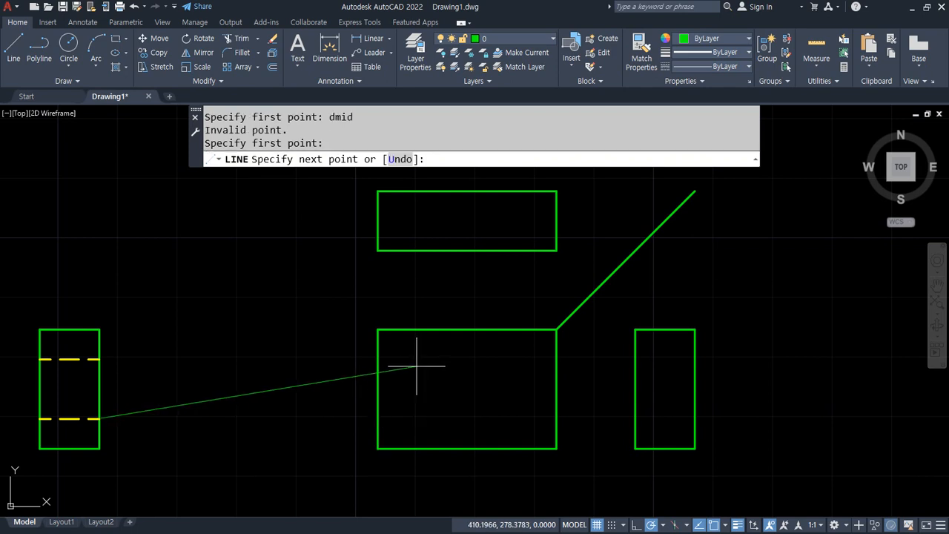
{"action": "key", "text": "Escape"}
{"action": "key", "text": "Escape"}
Step: Draw a sloped line from the midpoint of the left edge to the midpoint of the upper edge in the sixth example's front view
{"action": "key", "text": "Return"}
{"action": "type", "text": "mid"}
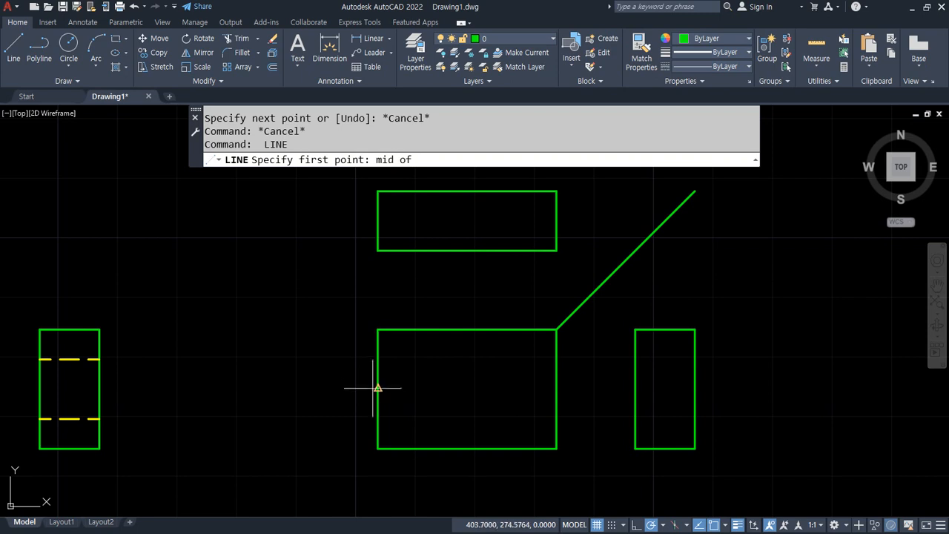
{"action": "left_click", "coordinate": [373, 388]}
{"action": "type", "text": "mid"}
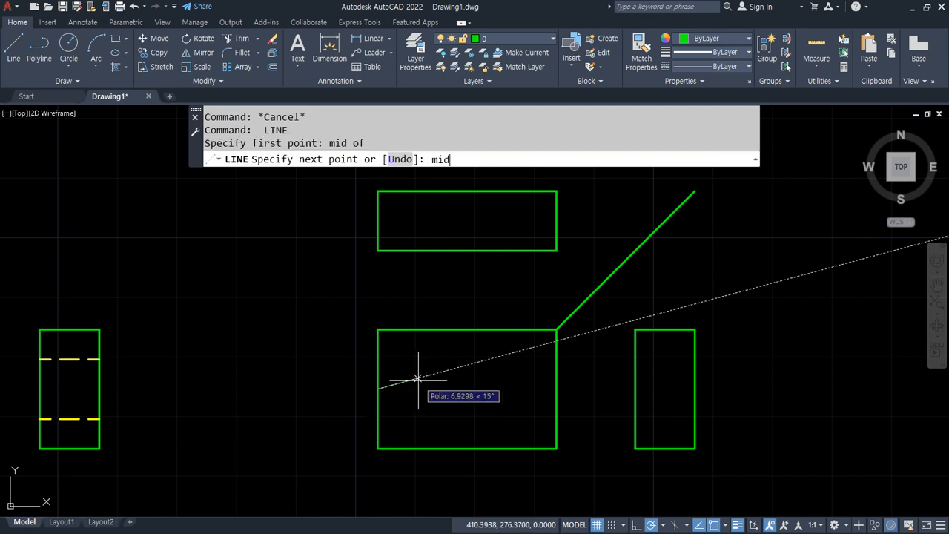
{"action": "key", "text": "Return"}
{"action": "left_click", "coordinate": [461, 329]}
Step: Trim away the corner above the sloped line in the sixth example's front view
{"action": "type", "text": "t"}
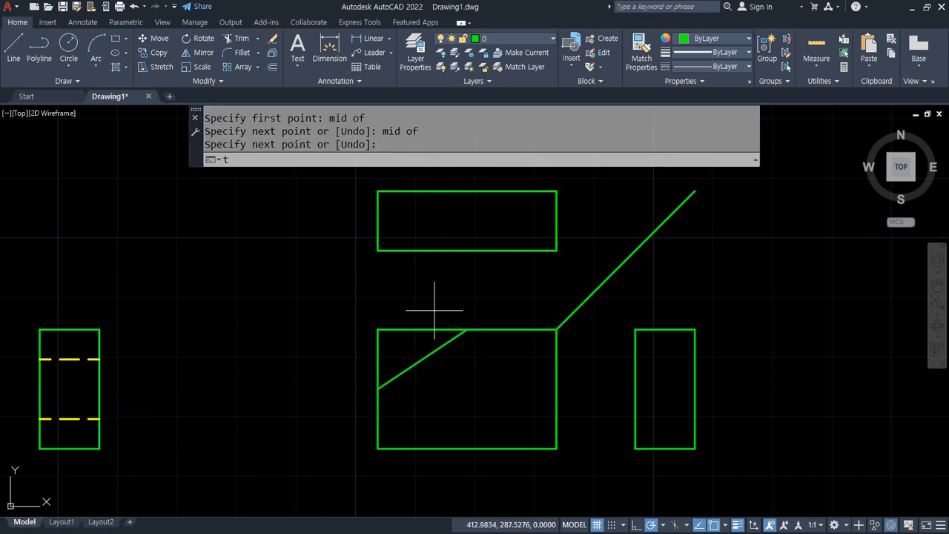
{"action": "key", "text": "Return"}
{"action": "left_click_drag", "start_coordinate": [435, 310], "coordinate": [339, 378]}
{"action": "key", "text": "Return"}
Step: Draw a vertical line across the sixth example's top view, aligned with the upper end of the slope
{"action": "type", "text": "l"}
{"action": "key", "text": "Return"}
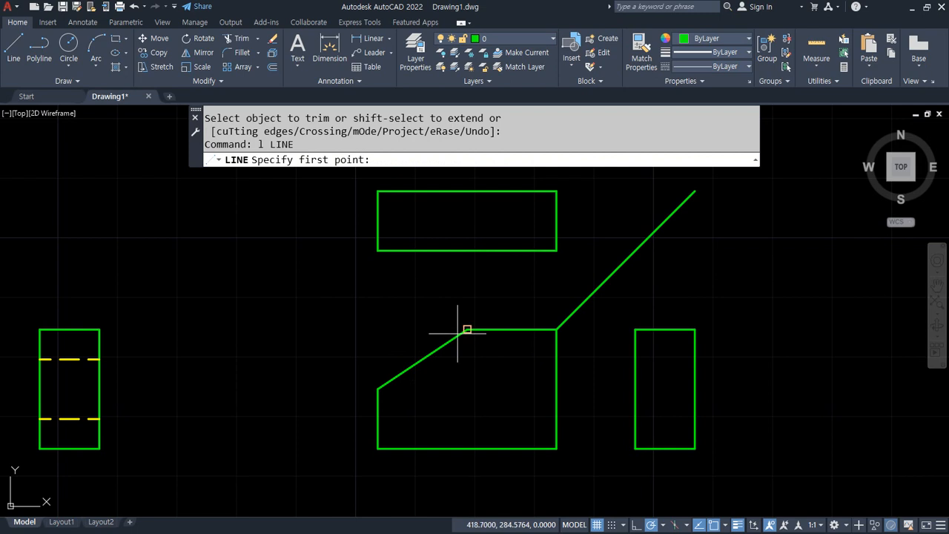
{"action": "left_click", "coordinate": [467, 250]}
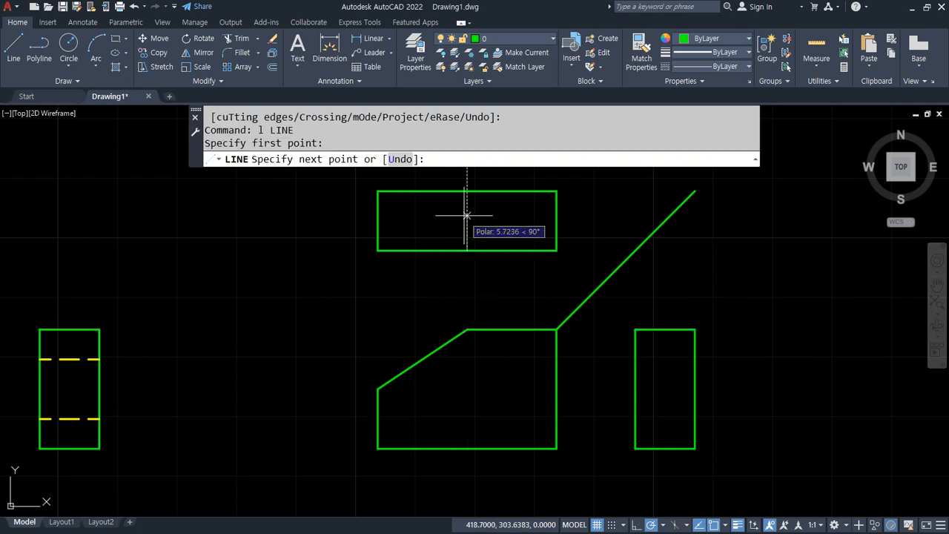
{"action": "left_click", "coordinate": [467, 191]}
{"action": "key", "text": "Return"}
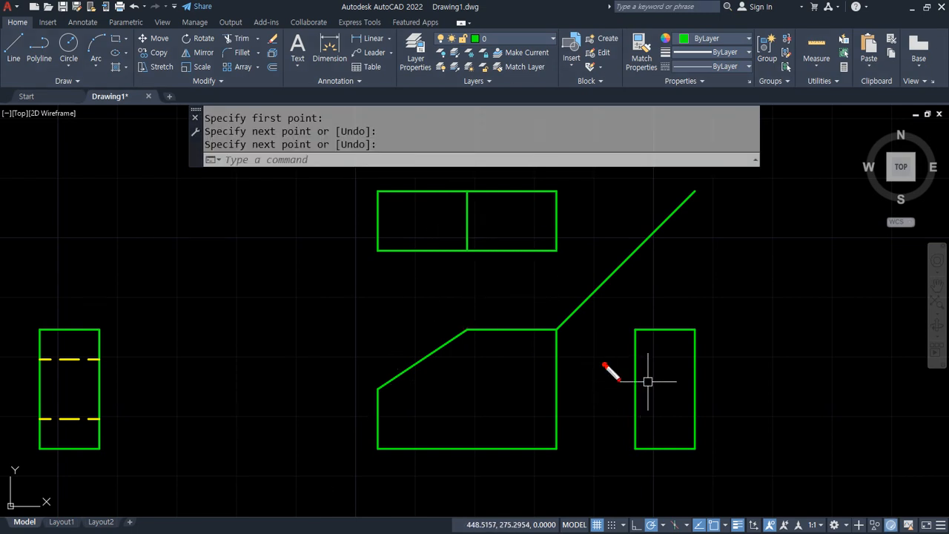
{"action": "mouse_move", "coordinate": [548, 321]}
{"action": "left_mouse_down"}
{"action": "mouse_move", "coordinate": [547, 445]}
{"action": "mouse_move", "coordinate": [568, 343]}
{"action": "left_mouse_up"}
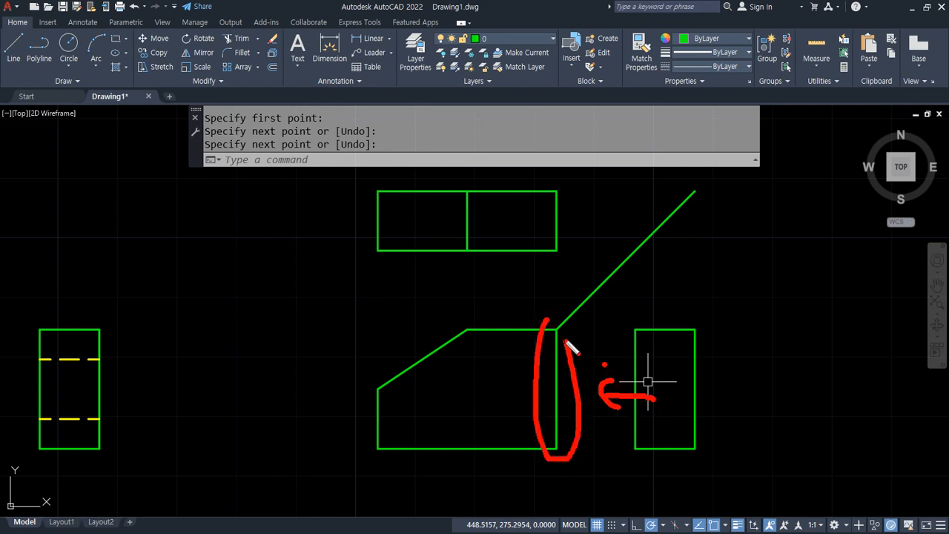
{"action": "left_click_drag", "start_coordinate": [405, 429], "coordinate": [395, 410]}
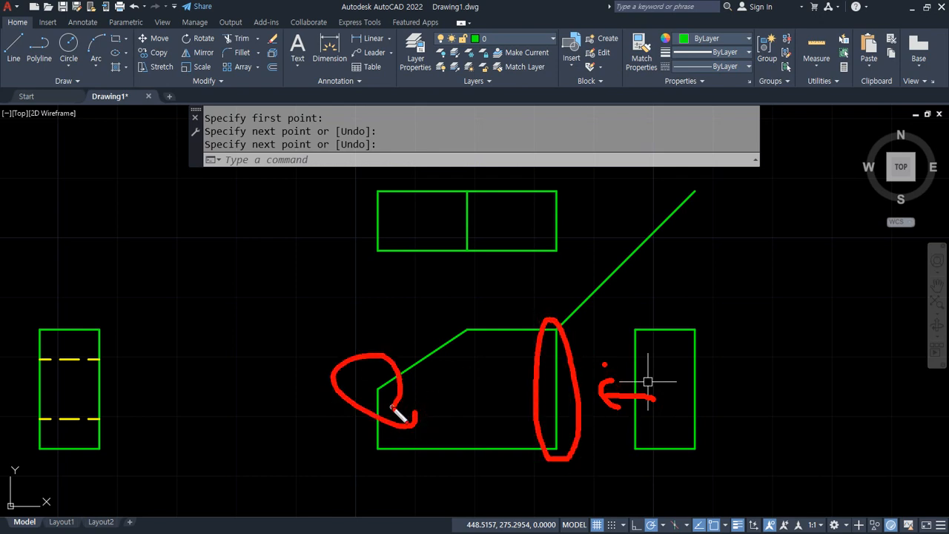
{"action": "left_click", "coordinate": [649, 382]}
Step: Draw a horizontal line across the sixth example's side view, aligned with the lower end of the front view's slope
{"action": "type", "text": "l"}
{"action": "key", "text": "Return"}
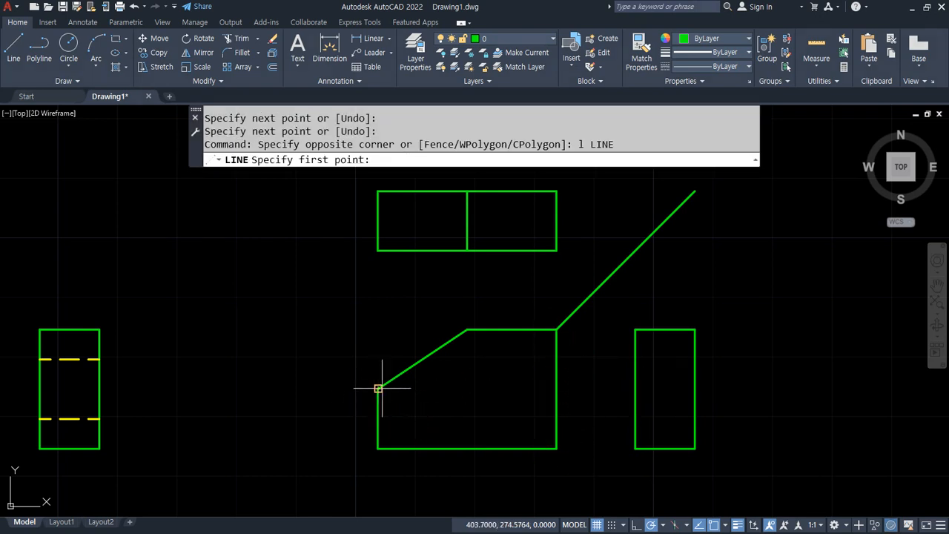
{"action": "left_click", "coordinate": [636, 388]}
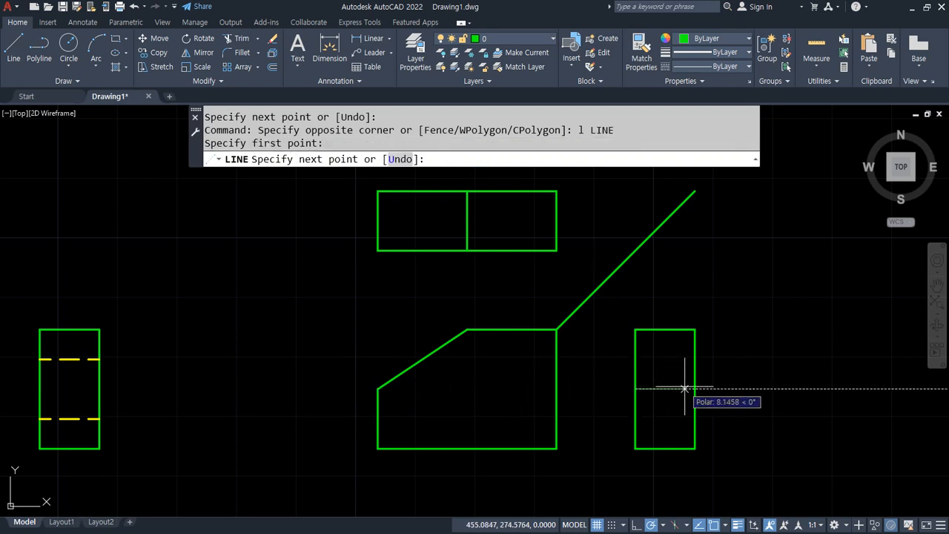
{"action": "left_click", "coordinate": [695, 388]}
{"action": "key", "text": "Return"}
Step: Move the horizontal line in the sixth example's side view to layer 은선
{"action": "left_click", "coordinate": [668, 388]}
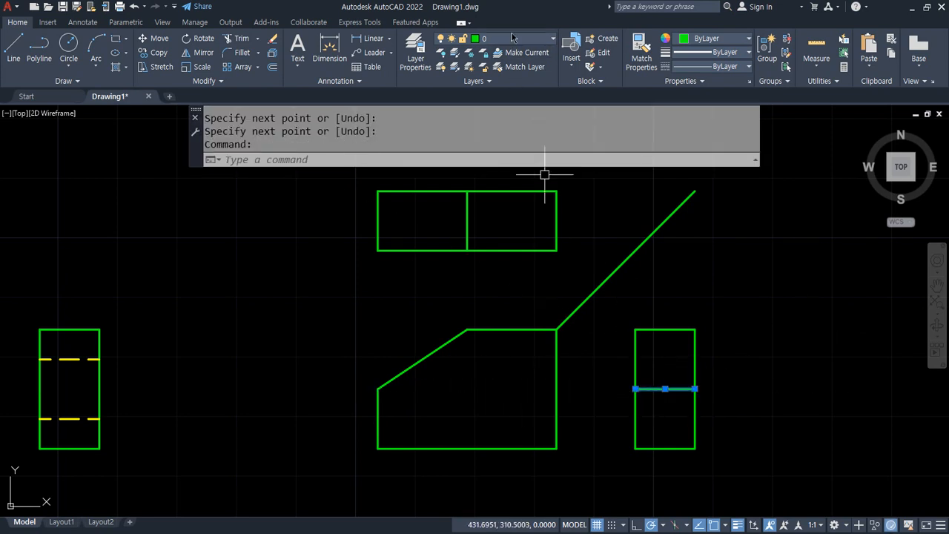
{"action": "left_click", "coordinate": [512, 38]}
{"action": "left_click", "coordinate": [493, 69]}
{"action": "key", "text": "Escape"}
{"action": "key", "text": "Escape"}
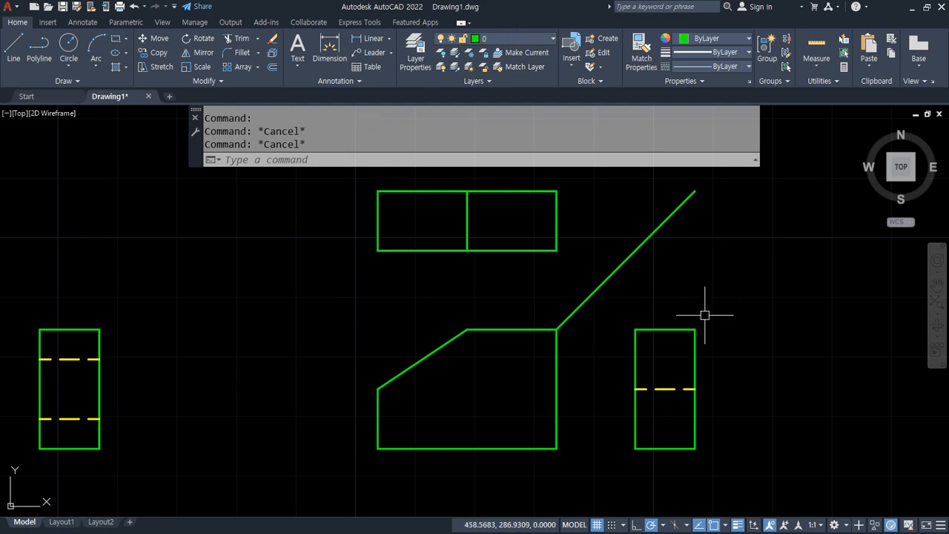
Step: Draw a diagonal in the seventh example's top view from the upper right corner to the lower left corner
{"action": "middle_click_drag", "start_coordinate": [706, 314], "coordinate": [52, 319]}
{"action": "type", "text": "l"}
{"action": "key", "text": "Return"}
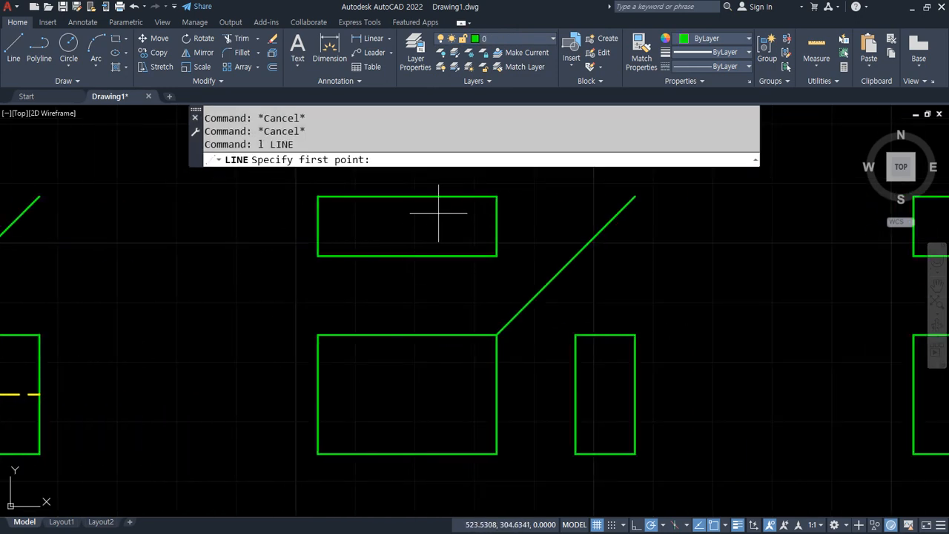
{"action": "left_click", "coordinate": [496, 196]}
{"action": "left_click", "coordinate": [317, 256]}
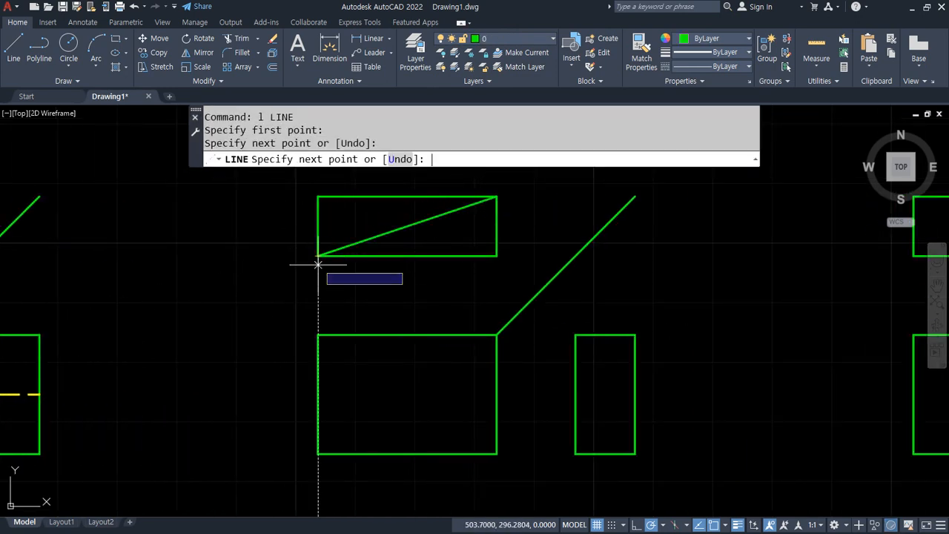
{"action": "key", "text": "Return"}
Step: Draw corner-to-corner diagonals in the seventh example's front view, sloping down to the right, and side view, rising to the right
{"action": "key", "text": "Return"}
{"action": "left_click", "coordinate": [318, 335]}
{"action": "left_click", "coordinate": [496, 454]}
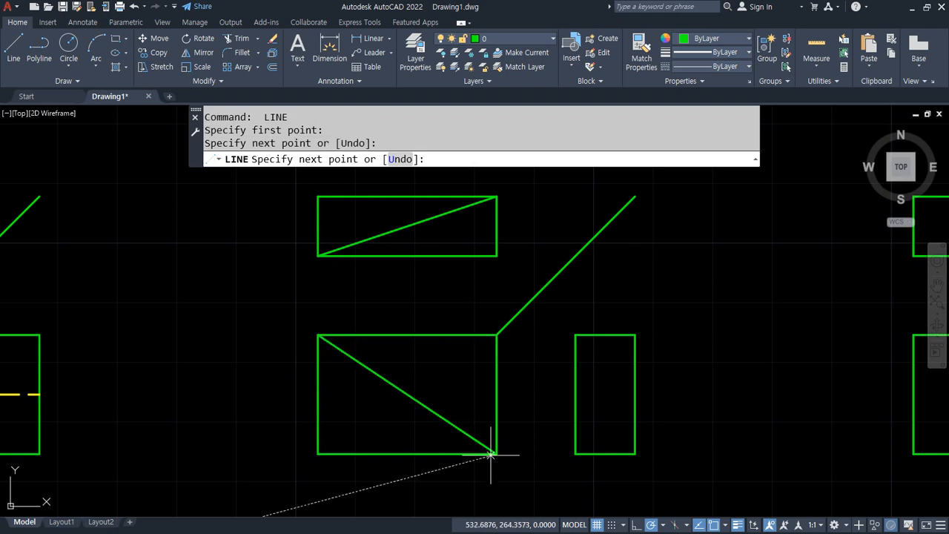
{"action": "key", "text": "Return"}
{"action": "key", "text": "Return"}
{"action": "left_click", "coordinate": [575, 454]}
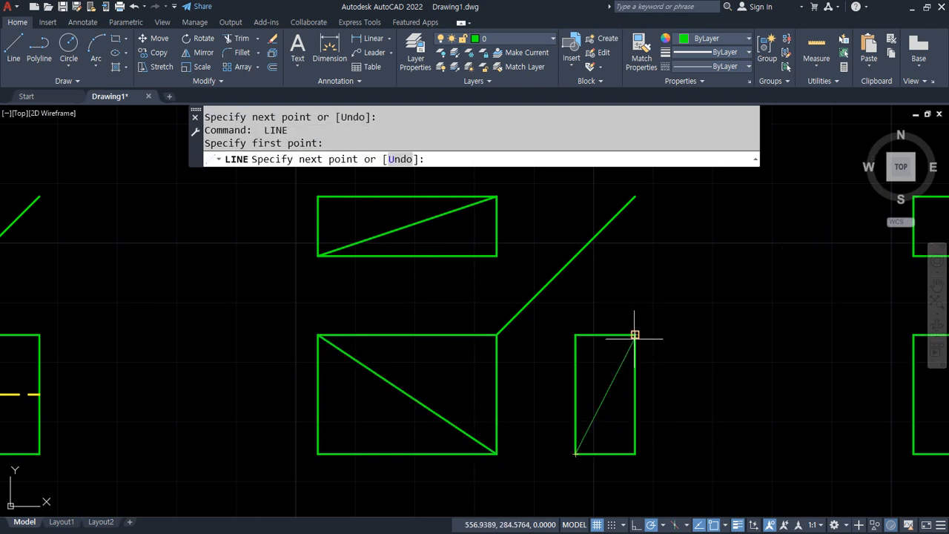
{"action": "left_click", "coordinate": [636, 335]}
{"action": "key", "text": "Return"}
Step: Erase the 45° projection diagonals of the seventh and sixth examples
{"action": "left_click", "coordinate": [608, 270]}
{"action": "left_click", "coordinate": [571, 250]}
{"action": "type", "text": "e"}
{"action": "key", "text": "Return"}
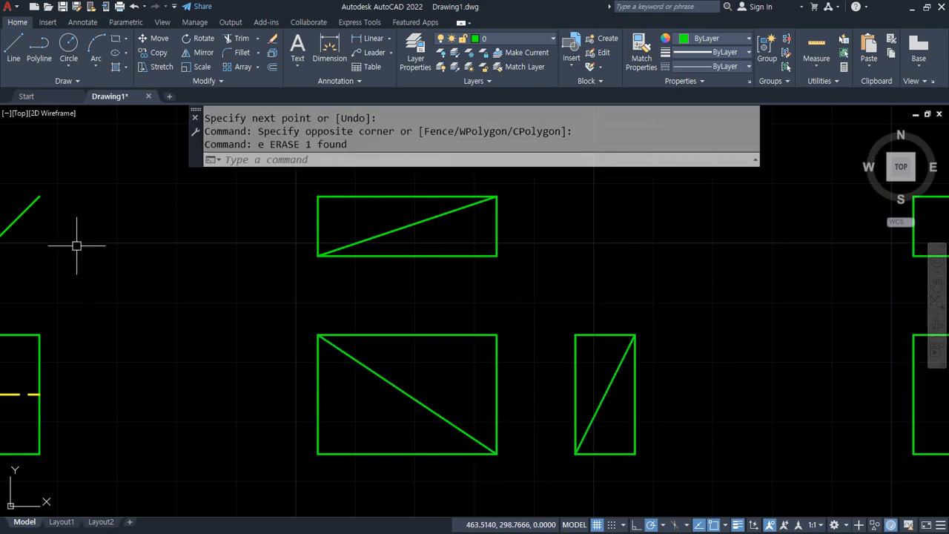
{"action": "left_click", "coordinate": [70, 230]}
{"action": "left_click", "coordinate": [11, 163]}
{"action": "type", "text": "e"}
{"action": "key", "text": "Return"}
Step: Offset the left, bottom and right edges of the eighth example's front view inward by 10
{"action": "scroll", "coordinate": [147, 343], "scroll_direction": "down", "scroll_amount": 5}
{"action": "mouse_move", "coordinate": [335, 325]}
{"action": "middle_mouse_down"}
{"action": "mouse_move", "coordinate": [542, 334]}
{"action": "mouse_move", "coordinate": [282, 344]}
{"action": "middle_mouse_up"}
{"action": "scroll", "coordinate": [284, 341], "scroll_direction": "up", "scroll_amount": 5}
{"action": "middle_click_drag", "start_coordinate": [423, 375], "coordinate": [262, 362]}
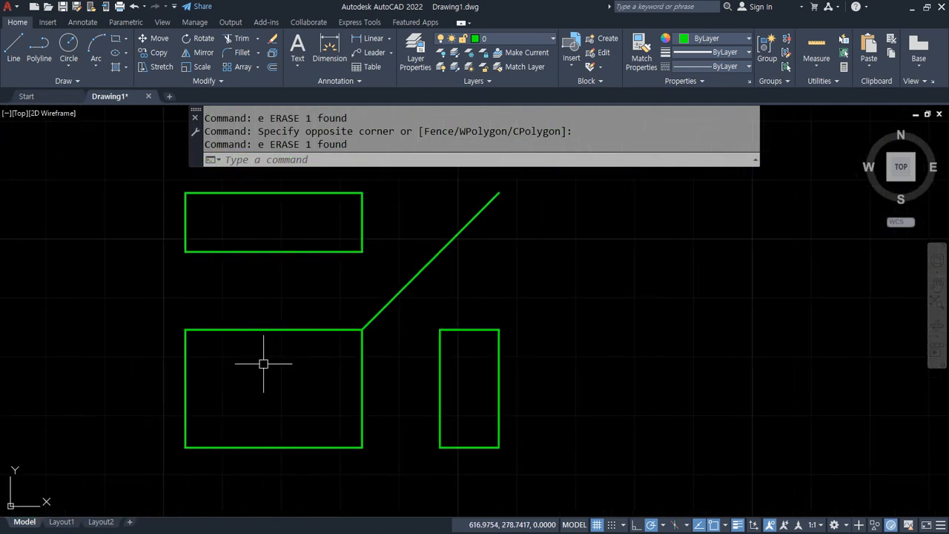
{"action": "type", "text": "o"}
{"action": "key", "text": "Return"}
{"action": "type", "text": "10"}
{"action": "key", "text": "Return"}
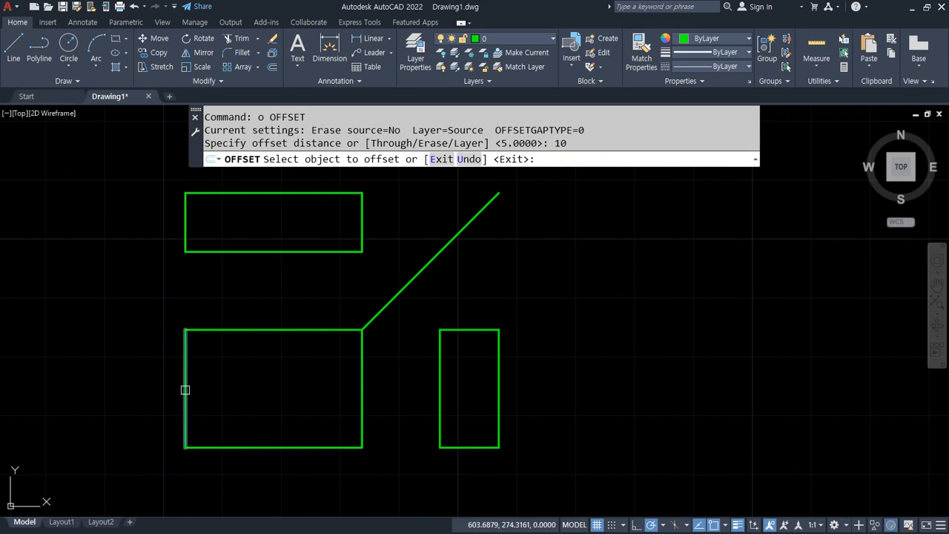
{"action": "left_click", "coordinate": [185, 388]}
{"action": "left_click", "coordinate": [266, 389]}
{"action": "left_click", "coordinate": [306, 445]}
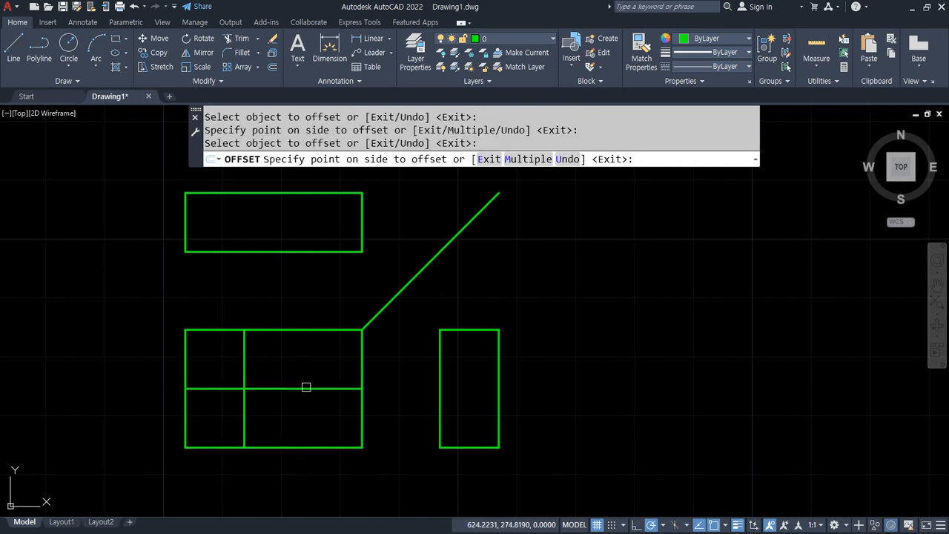
{"action": "left_click", "coordinate": [307, 386]}
{"action": "left_click", "coordinate": [362, 371]}
{"action": "left_click", "coordinate": [303, 360]}
{"action": "key", "text": "Return"}
Step: Trim the offset lines in the eighth example's front view into a square pocket open at the upper edge
{"action": "type", "text": "tr"}
{"action": "key", "text": "Return"}
{"action": "mouse_move", "coordinate": [343, 373]}
{"action": "left_mouse_down"}
{"action": "mouse_move", "coordinate": [293, 419]}
{"action": "mouse_move", "coordinate": [214, 375]}
{"action": "left_mouse_up"}
{"action": "key", "text": "Return"}
Step: Offset the lower edge of the eighth example's top view upward by 5
{"action": "type", "text": "o"}
{"action": "key", "text": "Return"}
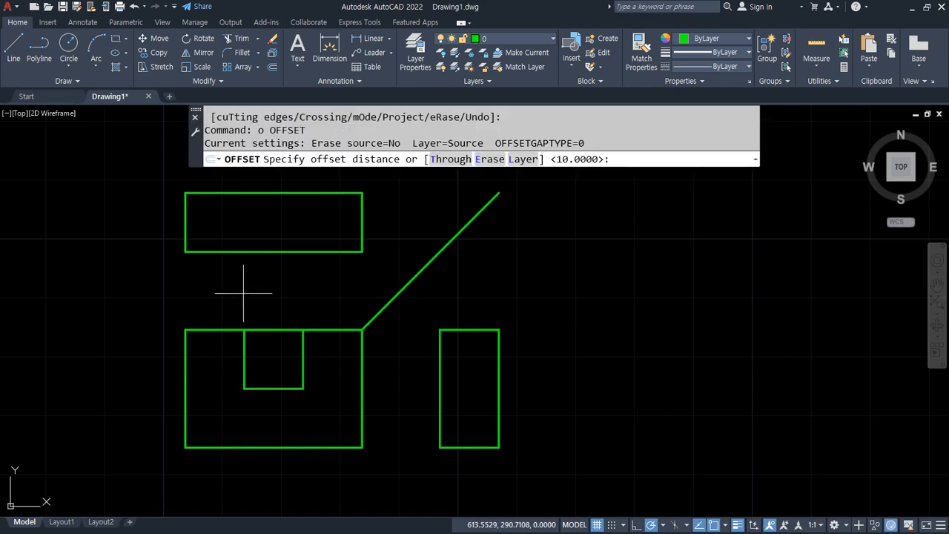
{"action": "type", "text": "5"}
{"action": "key", "text": "Return"}
{"action": "left_click", "coordinate": [261, 253]}
{"action": "left_click", "coordinate": [260, 225]}
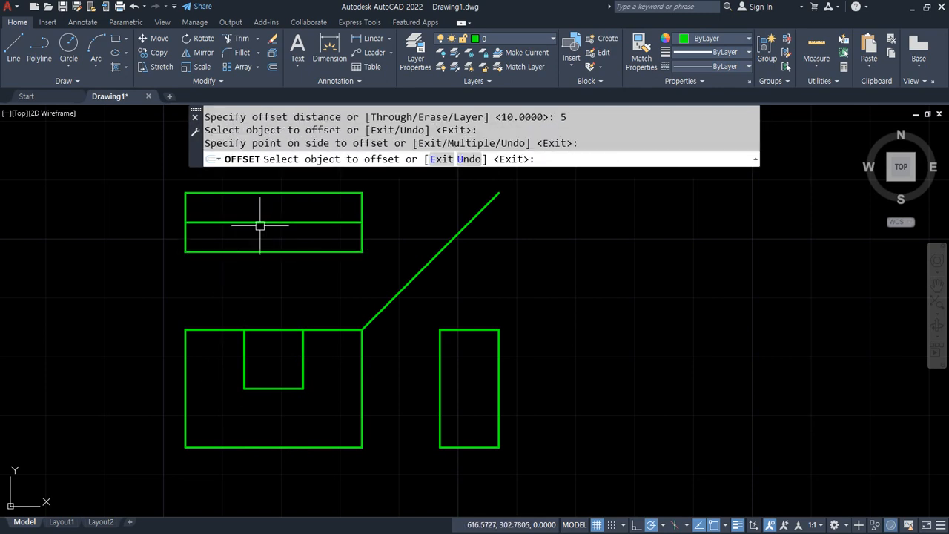
{"action": "key", "text": "Return"}
Step: Draw two vertical lines in the eighth example's top view, aligned with the pocket's sides, from the lower edge to the offset line
{"action": "type", "text": "l"}
{"action": "key", "text": "Return"}
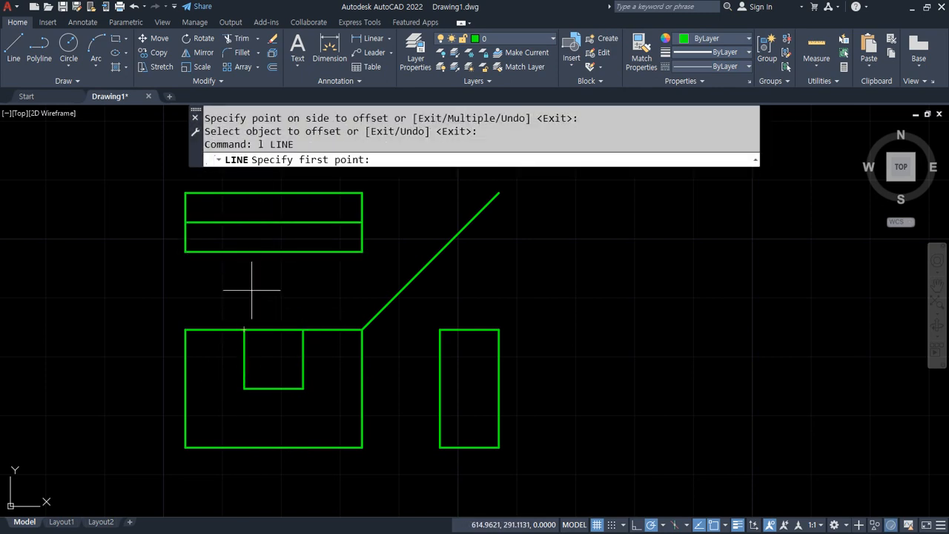
{"action": "left_click", "coordinate": [244, 253]}
{"action": "left_click", "coordinate": [244, 222]}
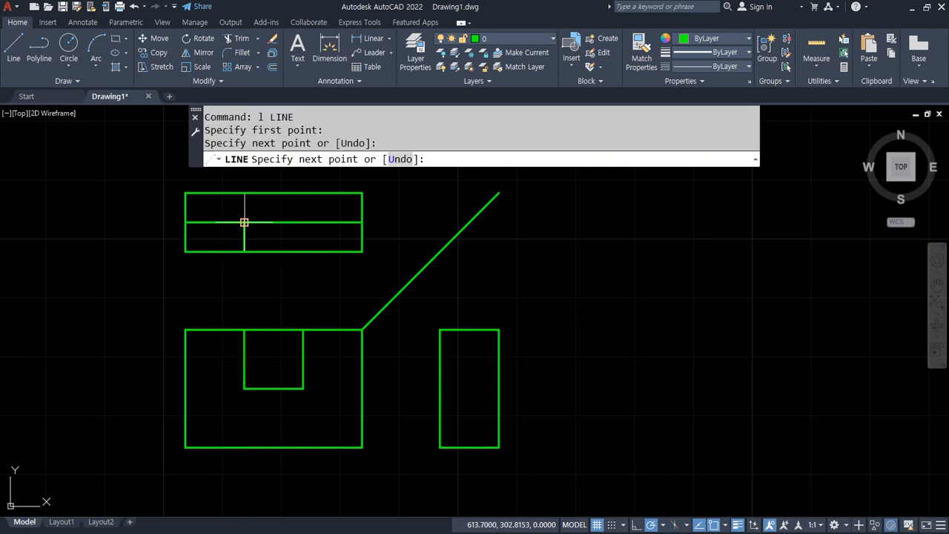
{"action": "key", "text": "Return"}
{"action": "key", "text": "Return"}
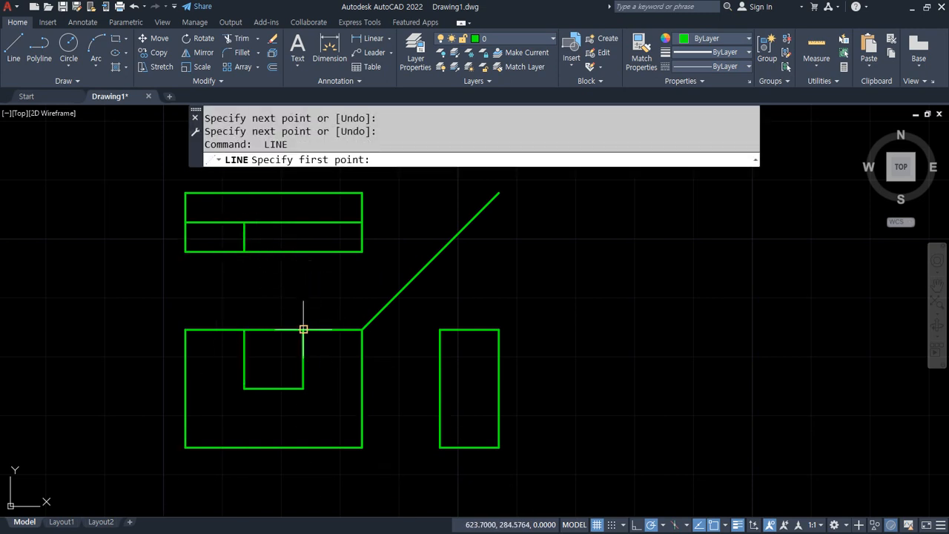
{"action": "left_click", "coordinate": [304, 251]}
{"action": "left_click", "coordinate": [303, 223]}
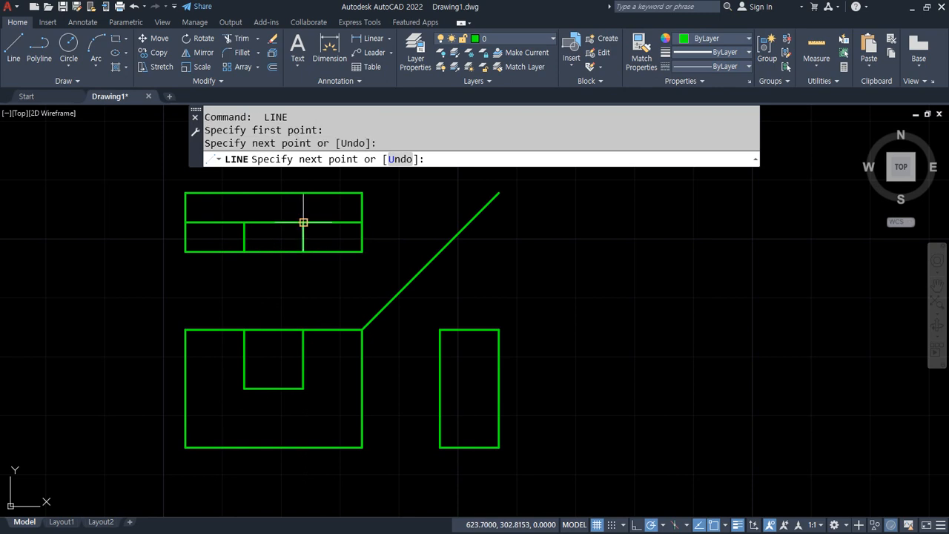
{"action": "key", "text": "Return"}
Step: Fillet the pocket's corners in the eighth example's top view with radius 0, cutting the offset line back to the two vertical lines
{"action": "type", "text": "F"}
{"action": "key", "text": "Return"}
{"action": "left_click", "coordinate": [288, 222]}
{"action": "left_click", "coordinate": [244, 239]}
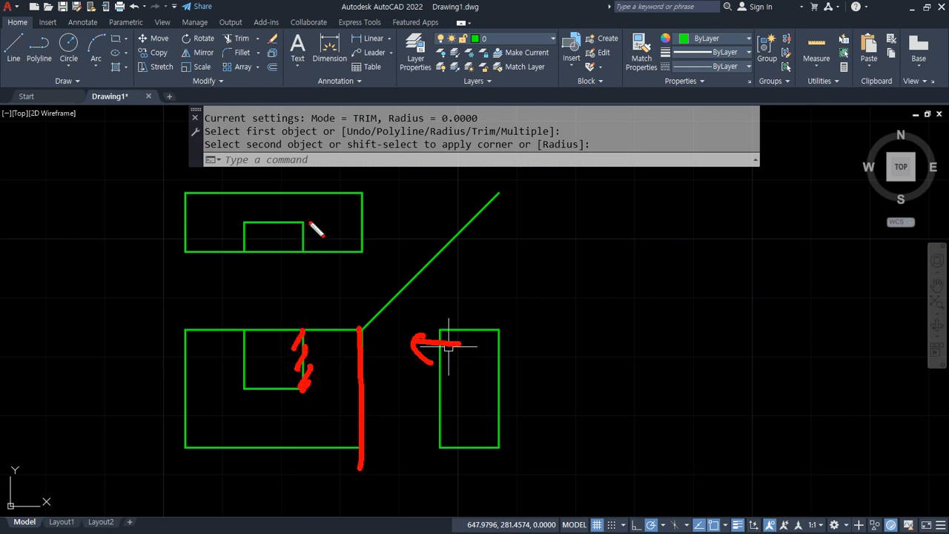
{"action": "key", "text": "Escape"}
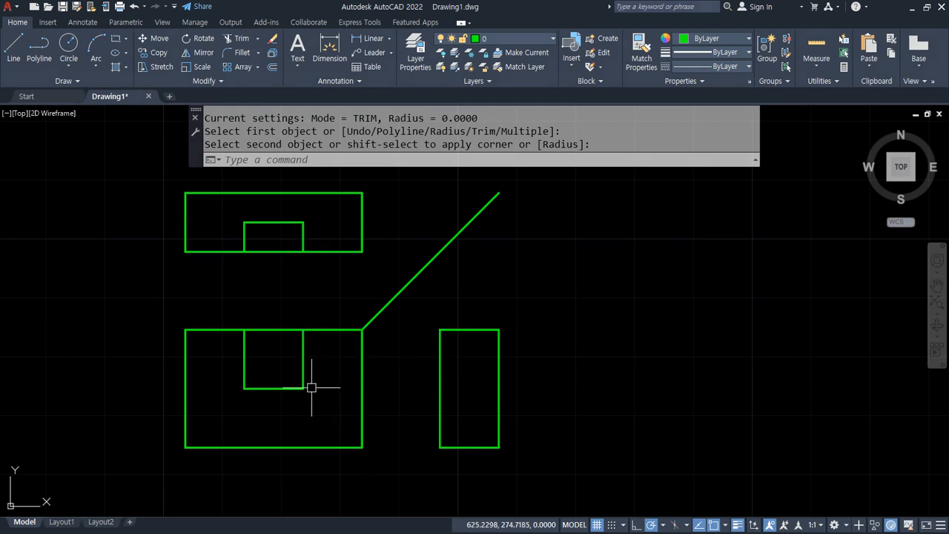
Step: Draw a horizontal line across the eighth example's side view, level with the bottom of the front view's pocket
{"action": "type", "text": "l"}
{"action": "key", "text": "Return"}
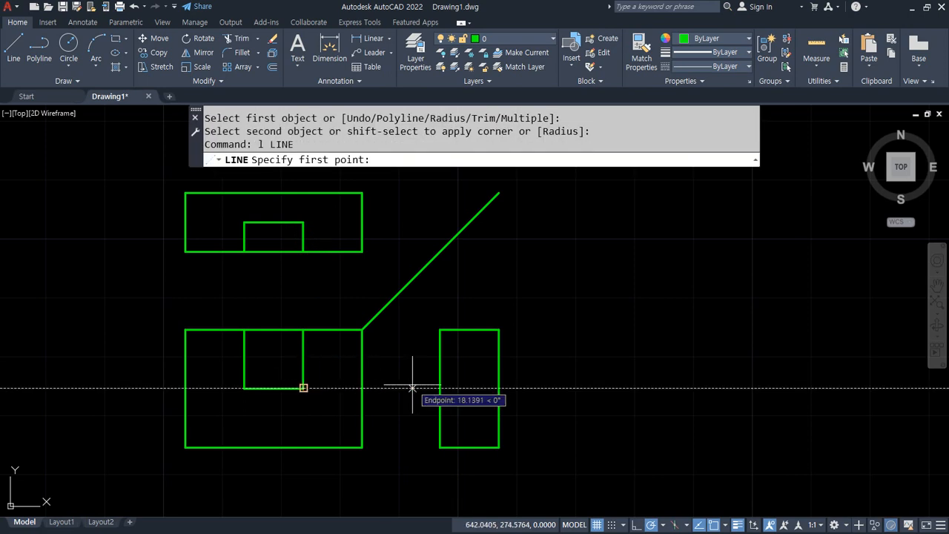
{"action": "left_click", "coordinate": [440, 388]}
{"action": "left_click", "coordinate": [499, 388]}
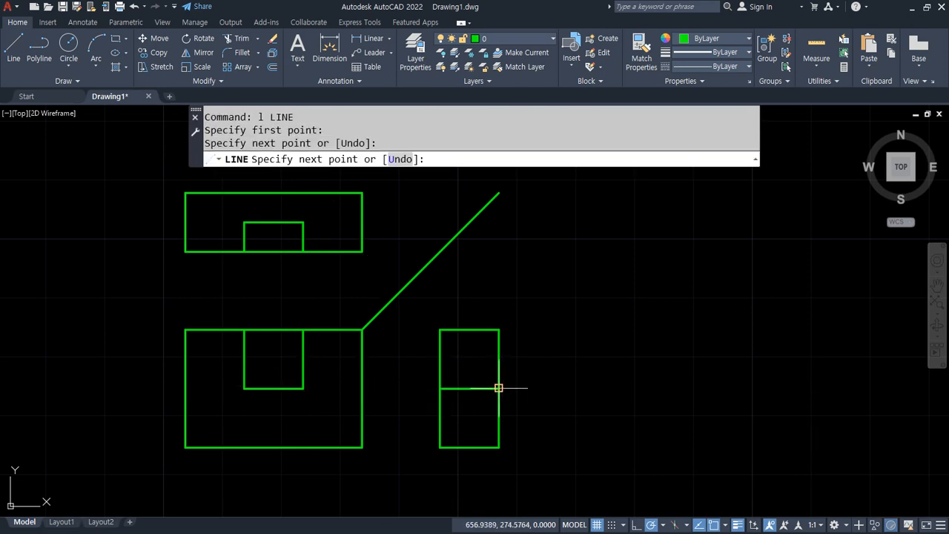
{"action": "key", "text": "Return"}
Step: Project the pocket's back corner from the top view to the 45° diagonal and down to the side view's horizontal line
{"action": "key", "text": "Return"}
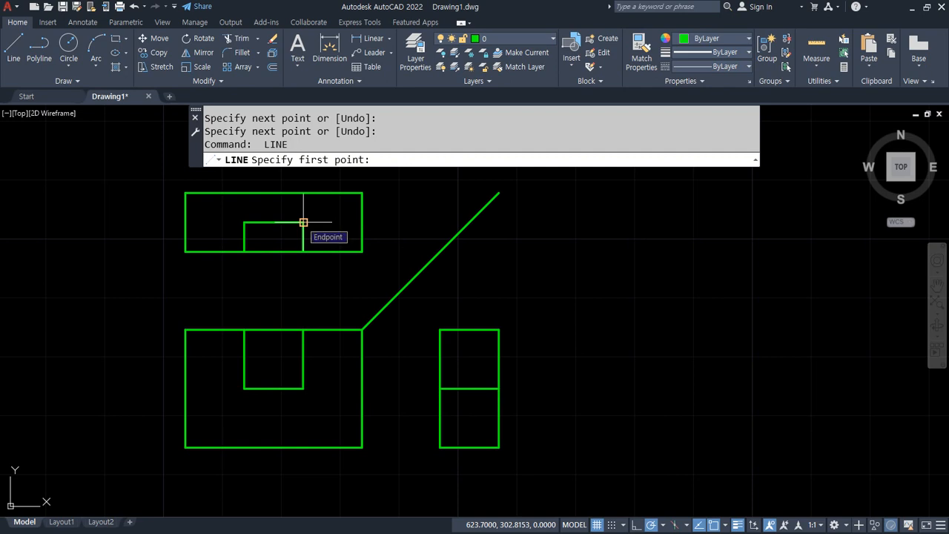
{"action": "left_click", "coordinate": [303, 222]}
{"action": "left_click", "coordinate": [471, 222]}
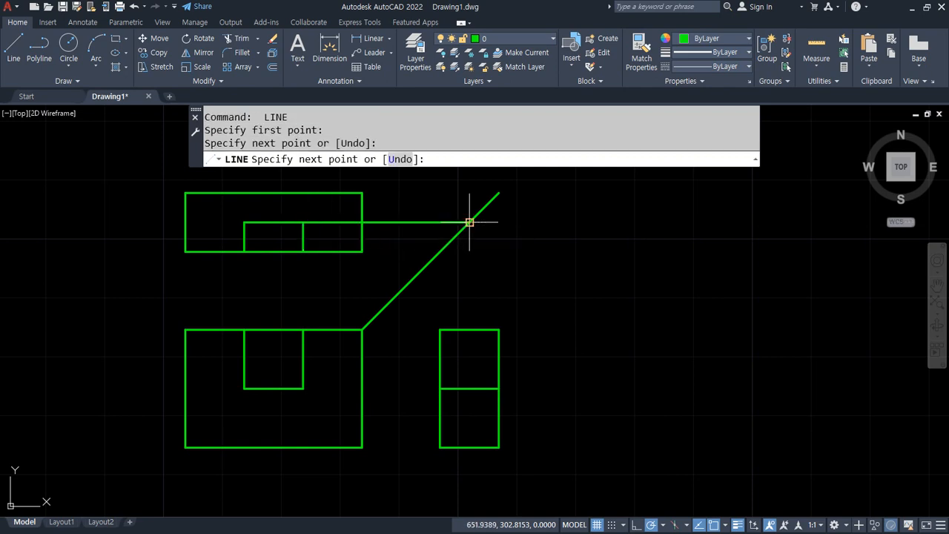
{"action": "left_click", "coordinate": [469, 388]}
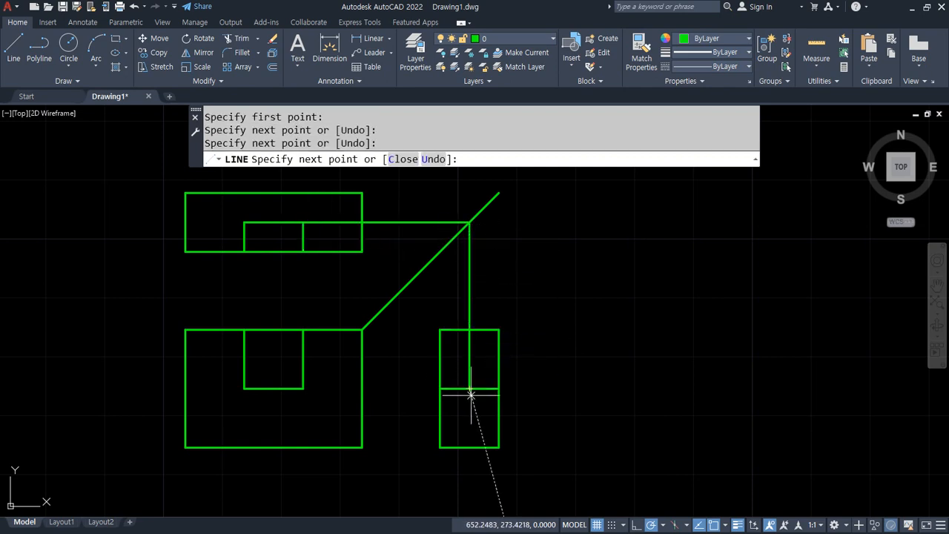
Step: Fillet the horizontal line and the projected vertical line in the side view into a sharp corner with radius 0
{"action": "type", "text": "f"}
{"action": "key", "text": "Return"}
{"action": "left_click", "coordinate": [460, 388]}
{"action": "left_click", "coordinate": [470, 373]}
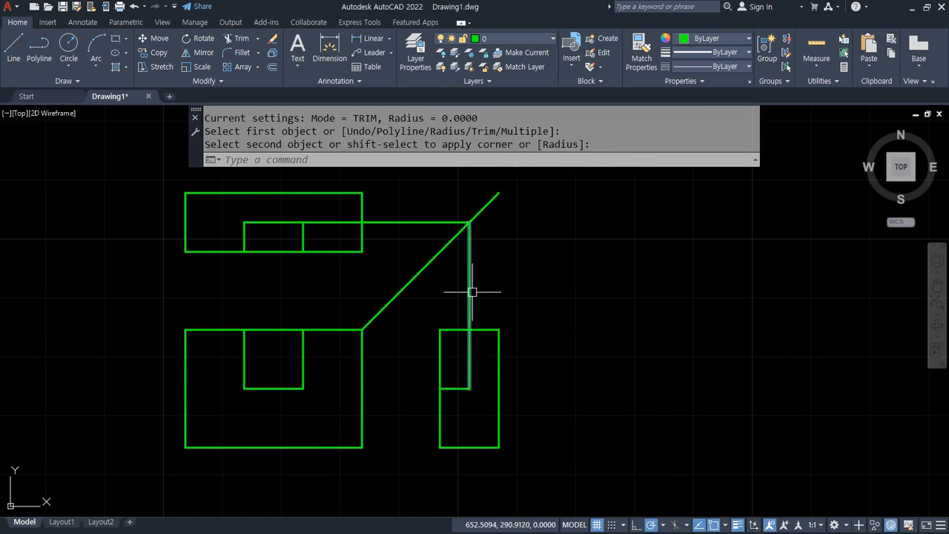
Step: Trim the projected vertical line above the side view and erase the horizontal projection line from the top view
{"action": "type", "text": "tr"}
{"action": "key", "text": "Return"}
{"action": "left_click", "coordinate": [470, 292]}
{"action": "key", "text": "Return"}
{"action": "left_click", "coordinate": [416, 221]}
{"action": "type", "text": "e"}
{"action": "key", "text": "Return"}
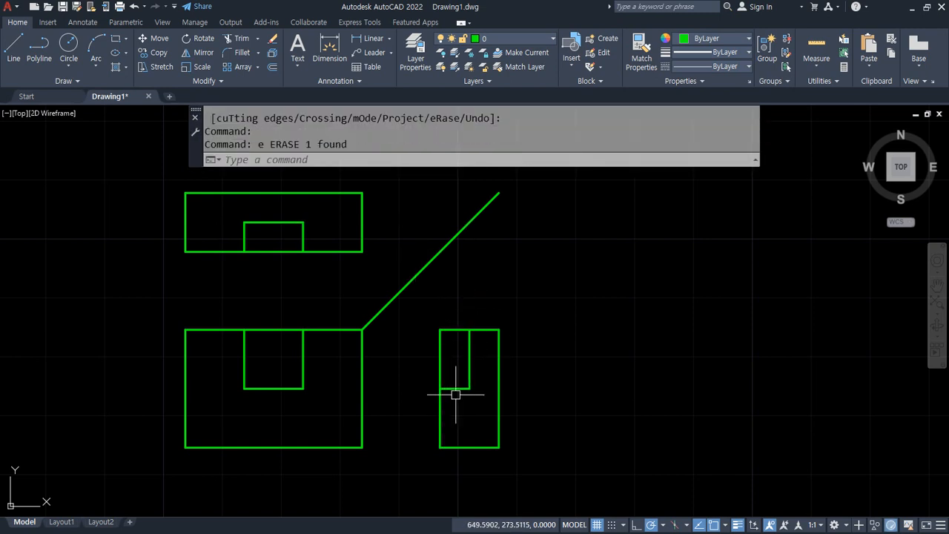
Step: Move the two pocket lines in the eighth example's side view to layer 은선
{"action": "left_click", "coordinate": [481, 379]}
{"action": "left_click", "coordinate": [464, 393]}
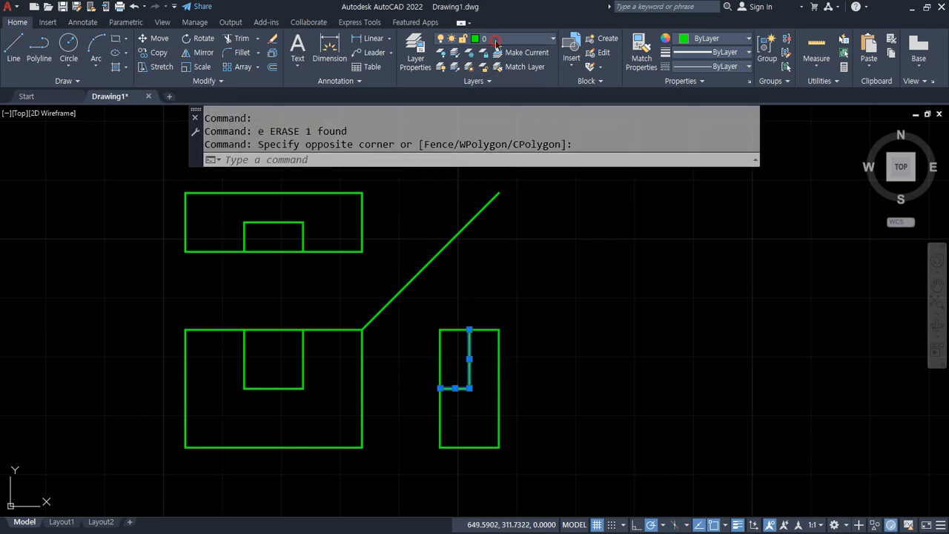
{"action": "left_click", "coordinate": [495, 39]}
{"action": "left_click", "coordinate": [485, 78]}
{"action": "key", "text": "Escape"}
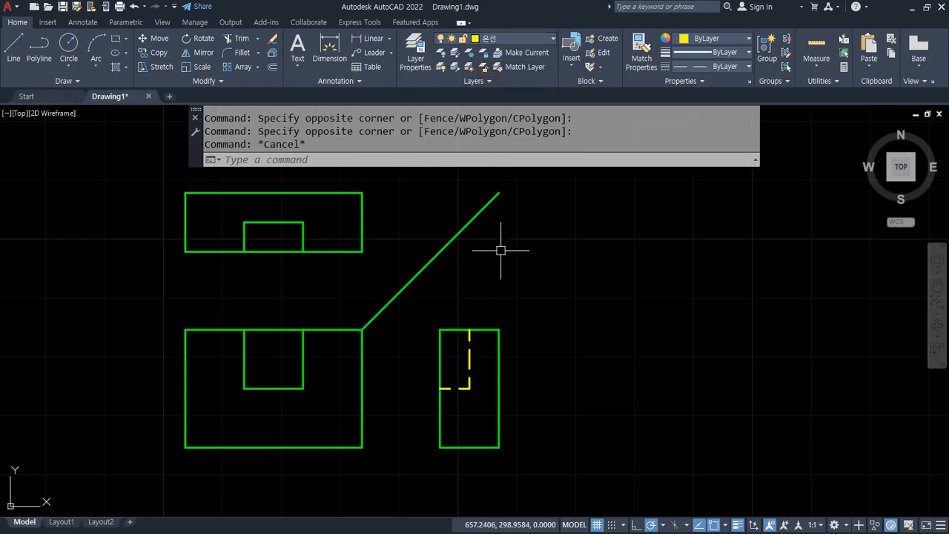
Step: Erase the eighth example's 45° projection diagonal
{"action": "left_click", "coordinate": [500, 250]}
{"action": "left_click", "coordinate": [440, 193]}
{"action": "type", "text": "e"}
{"action": "key", "text": "Return"}
Step: Examine the second row of finished examples and the first blank view template in the row below
{"action": "scroll", "coordinate": [292, 350], "scroll_direction": "down", "scroll_amount": 5}
{"action": "middle_click_drag", "start_coordinate": [292, 349], "coordinate": [527, 339]}
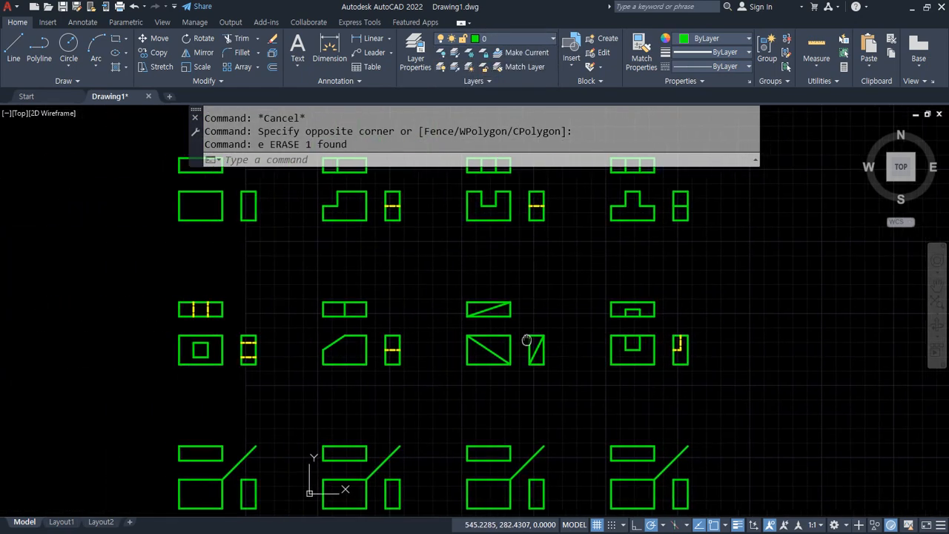
{"action": "scroll", "coordinate": [362, 343], "scroll_direction": "up", "scroll_amount": 2}
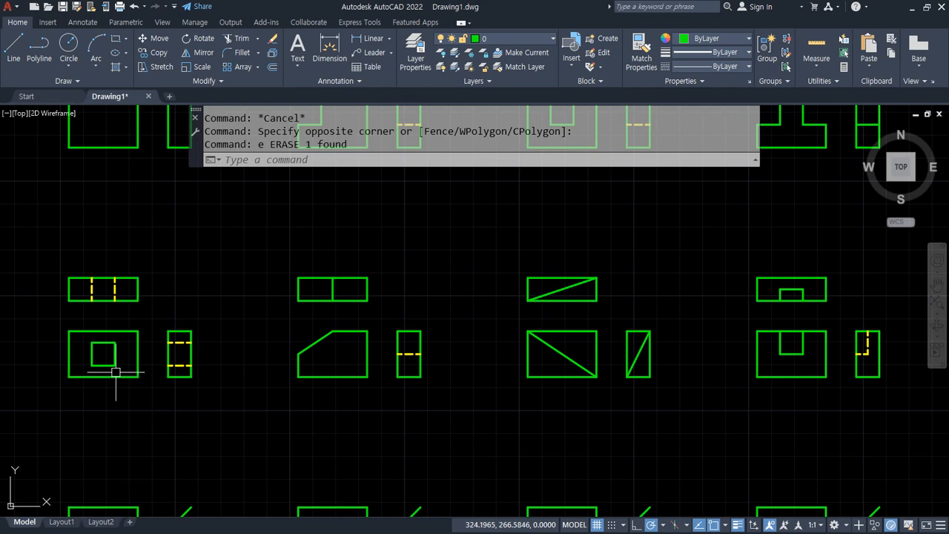
{"action": "scroll", "coordinate": [116, 373], "scroll_direction": "up", "scroll_amount": 4}
{"action": "mouse_move", "coordinate": [218, 367]}
{"action": "middle_mouse_down"}
{"action": "mouse_move", "coordinate": [244, 373]}
{"action": "mouse_move", "coordinate": [244, 259]}
{"action": "mouse_move", "coordinate": [247, 413]}
{"action": "middle_mouse_up"}
{"action": "scroll", "coordinate": [221, 216], "scroll_direction": "down", "scroll_amount": 2}
{"action": "middle_click_drag", "start_coordinate": [221, 216], "coordinate": [221, 360]}
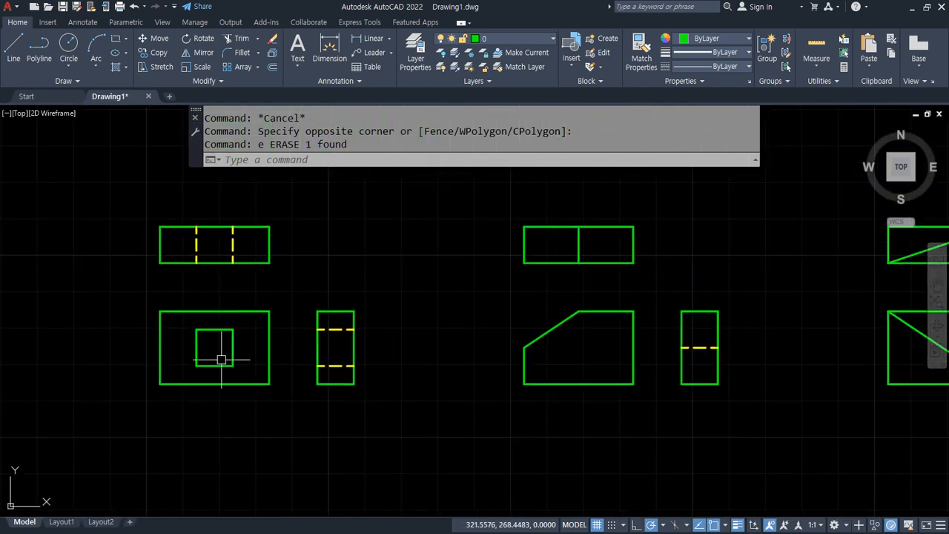
{"action": "middle_click_drag", "start_coordinate": [238, 430], "coordinate": [244, 208]}
{"action": "middle_click_drag", "start_coordinate": [245, 349], "coordinate": [249, 264]}
{"action": "scroll", "coordinate": [232, 400], "scroll_direction": "up", "scroll_amount": 2}
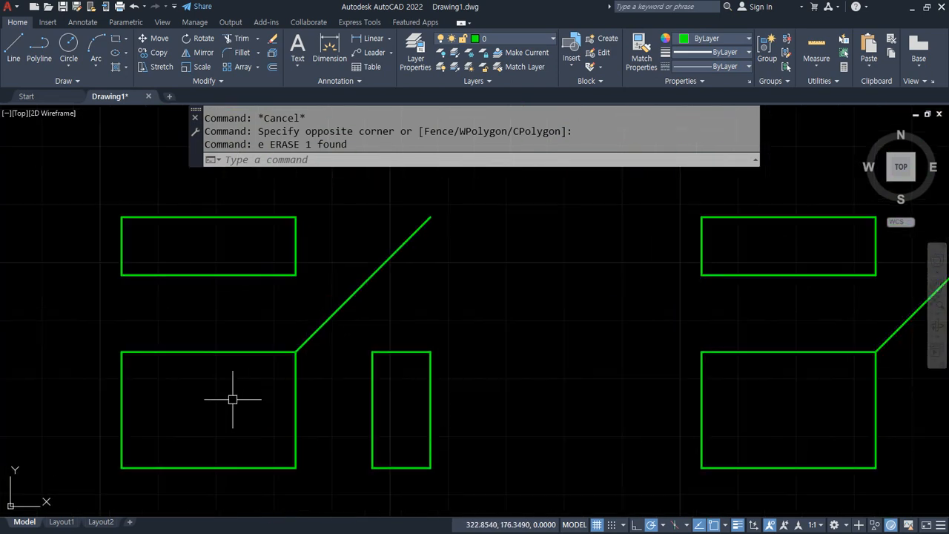
Step: Offset the left and right edges of the ninth example's front view inward by 10
{"action": "type", "text": "o"}
{"action": "key", "text": "Return"}
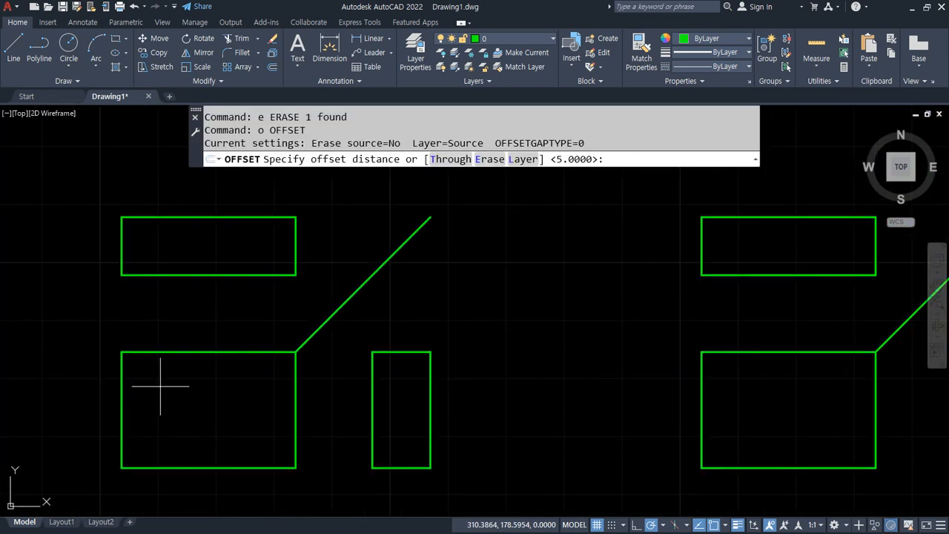
{"action": "key", "text": "Return"}
{"action": "left_click", "coordinate": [122, 395]}
{"action": "left_click", "coordinate": [165, 388]}
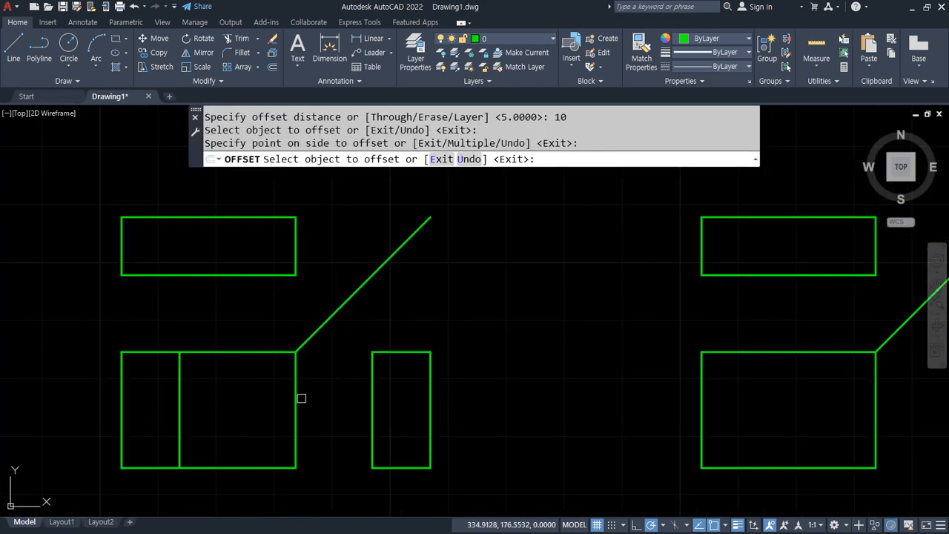
{"action": "left_click", "coordinate": [296, 396]}
{"action": "left_click", "coordinate": [229, 403]}
{"action": "key", "text": "Return"}
Step: Offset the upper and lower edges of the ninth example's front view inward by 5
{"action": "key", "text": "Return"}
{"action": "type", "text": "5"}
{"action": "key", "text": "Return"}
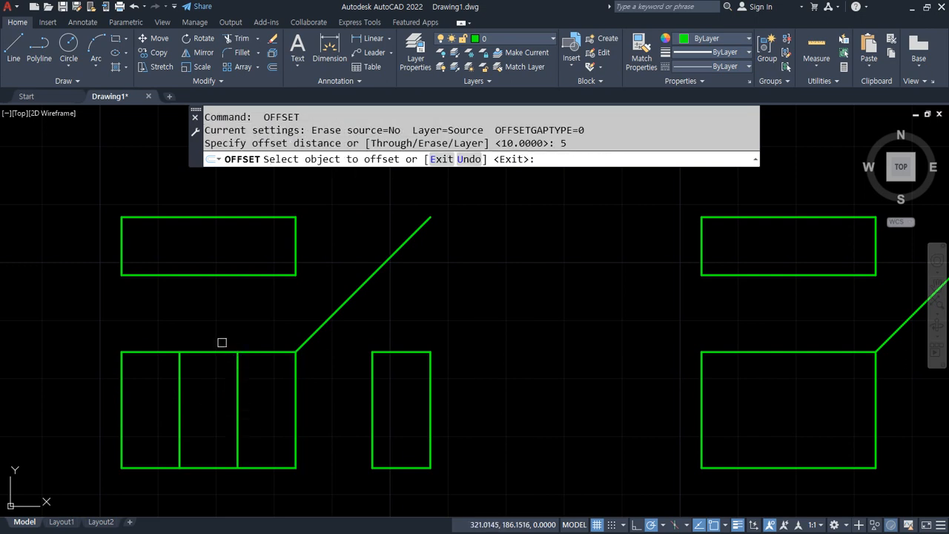
{"action": "left_click", "coordinate": [211, 353]}
{"action": "left_click", "coordinate": [206, 393]}
{"action": "left_click", "coordinate": [206, 467]}
{"action": "left_click", "coordinate": [223, 449]}
{"action": "key", "text": "Return"}
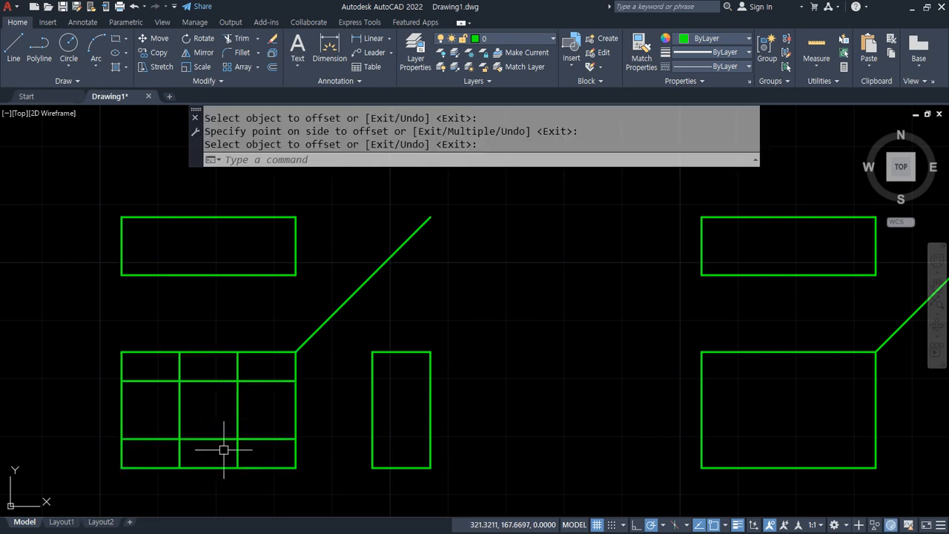
Step: Trim the offset lines in the ninth example's front view down to a closed central square
{"action": "type", "text": "tr"}
{"action": "key", "text": "Return"}
{"action": "left_click", "coordinate": [226, 453]}
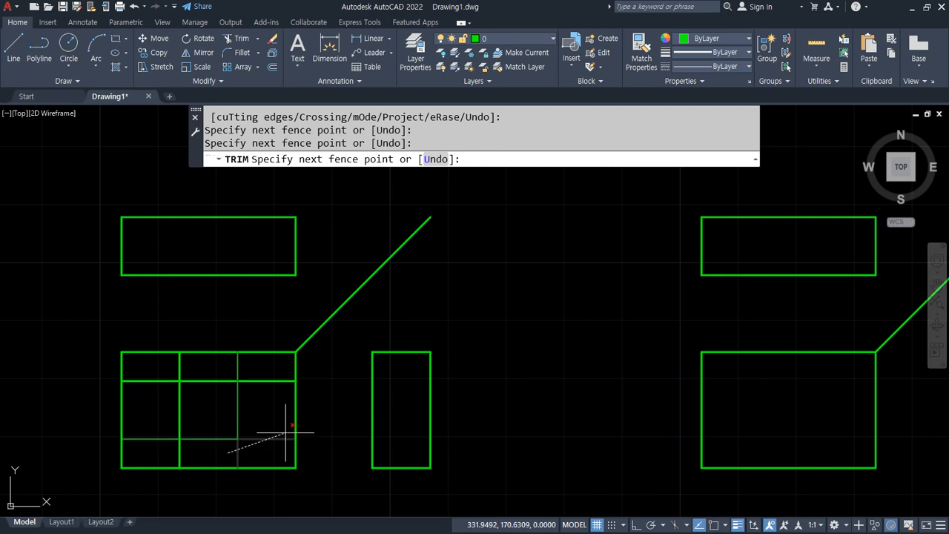
{"action": "left_click", "coordinate": [285, 433]}
{"action": "left_click", "coordinate": [269, 388]}
{"action": "left_click", "coordinate": [231, 362]}
{"action": "left_click", "coordinate": [196, 367]}
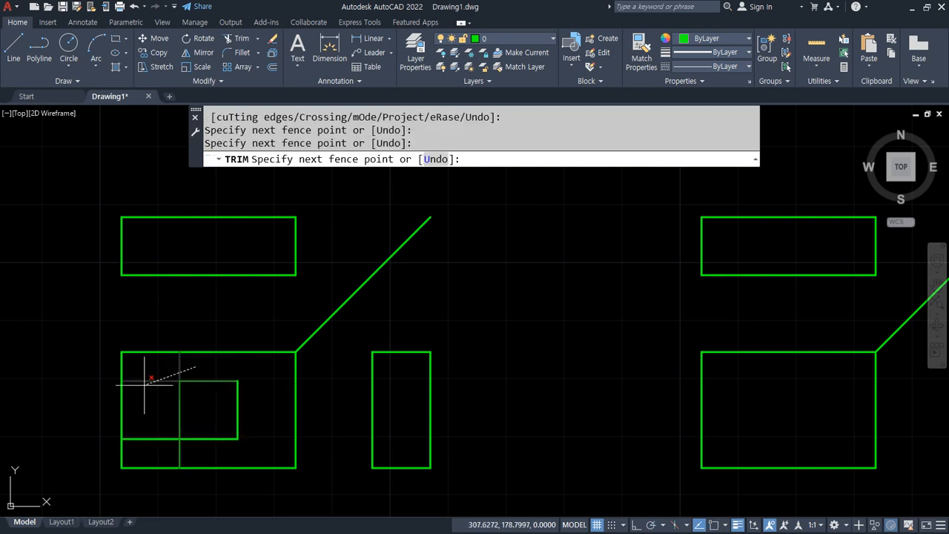
{"action": "left_click", "coordinate": [145, 384]}
{"action": "key", "text": "Return"}
{"action": "left_click", "coordinate": [149, 418]}
{"action": "left_click", "coordinate": [192, 449]}
{"action": "key", "text": "Return"}
{"action": "key", "text": "Return"}
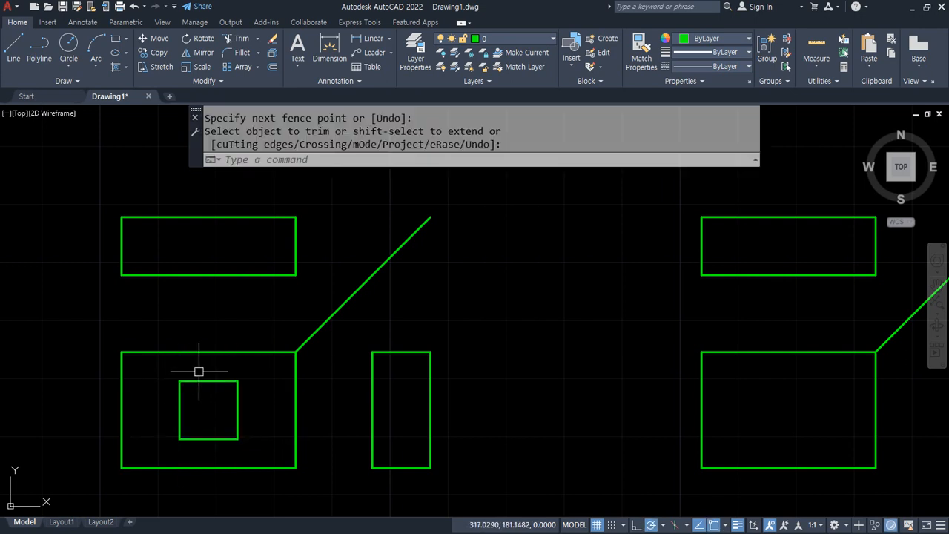
Step: Project vertical lines from the central square's two upper corners up to the top view's lower edge
{"action": "type", "text": "l"}
{"action": "key", "text": "Return"}
{"action": "left_click", "coordinate": [180, 382]}
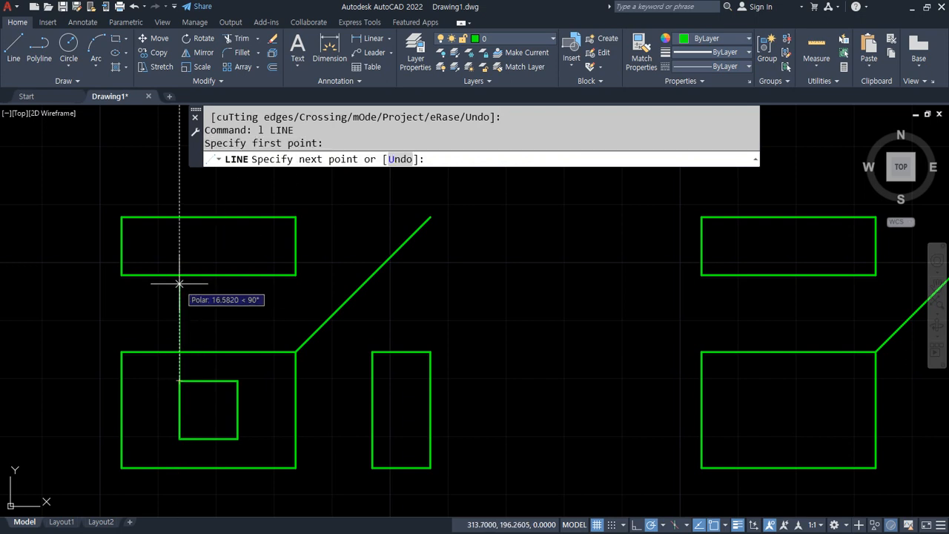
{"action": "left_click", "coordinate": [179, 275]}
{"action": "key", "text": "Return"}
{"action": "key", "text": "Return"}
{"action": "left_click", "coordinate": [238, 381]}
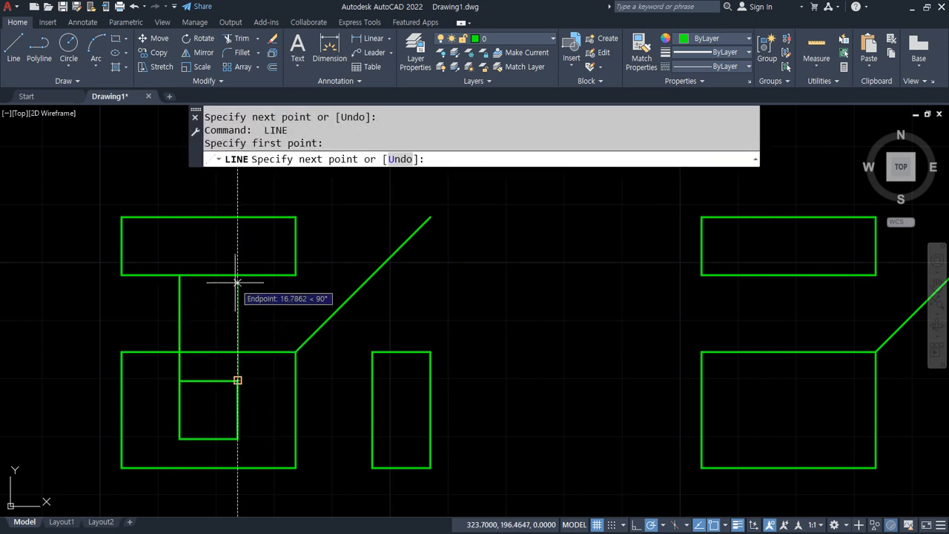
{"action": "left_click", "coordinate": [237, 275]}
{"action": "key", "text": "Return"}
Step: Project horizontal lines from the central square's two right corners to the side view's left edge
{"action": "key", "text": "Return"}
{"action": "left_click", "coordinate": [237, 381]}
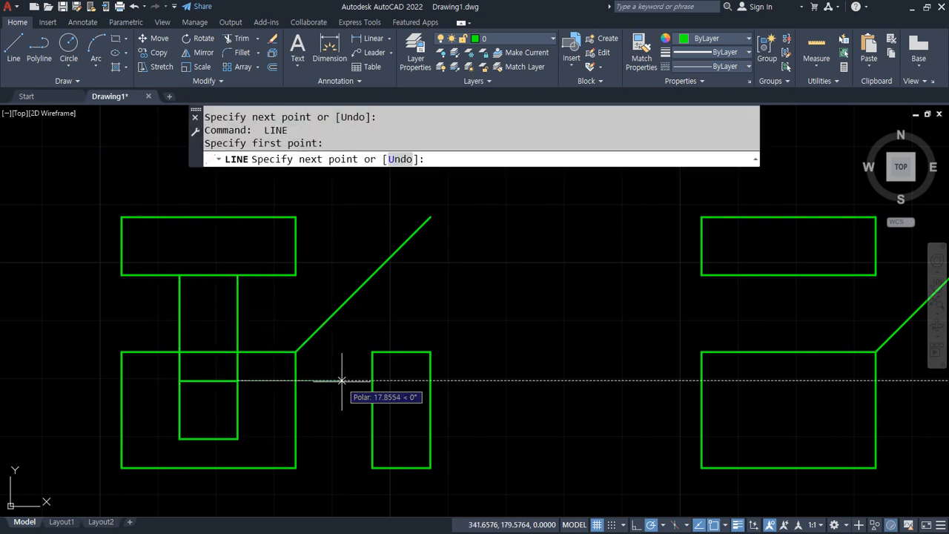
{"action": "left_click", "coordinate": [371, 382]}
{"action": "key", "text": "Return"}
{"action": "key", "text": "Return"}
{"action": "left_click", "coordinate": [241, 439]}
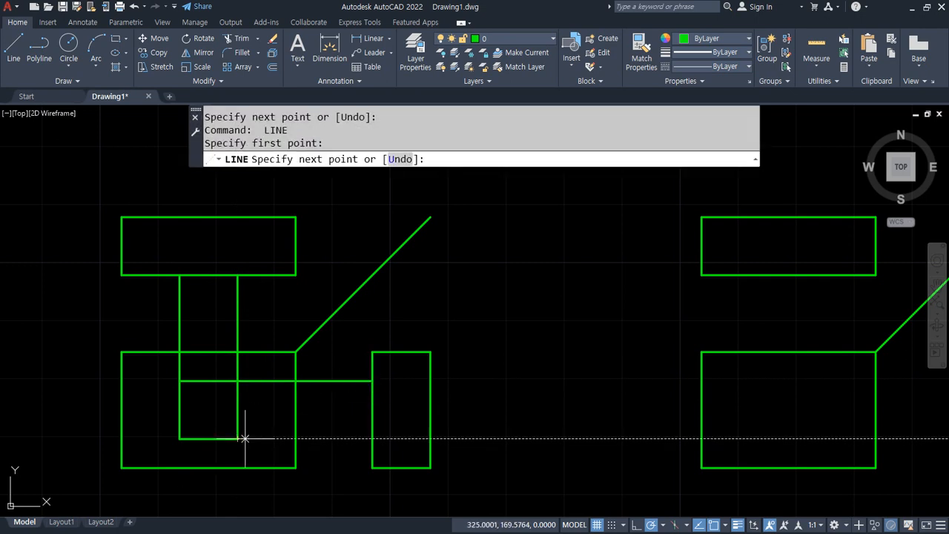
{"action": "left_click", "coordinate": [372, 439]}
{"action": "key", "text": "Return"}
Step: Offset the top view's lower edge and the side view's left edge outward by 5
{"action": "type", "text": "o"}
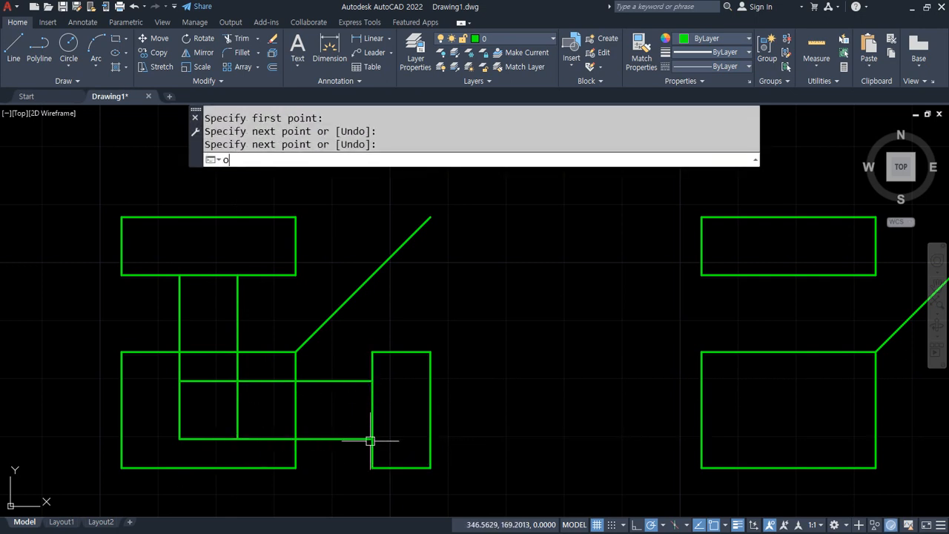
{"action": "key", "text": "Return"}
{"action": "type", "text": "5"}
{"action": "key", "text": "Return"}
{"action": "left_click", "coordinate": [295, 274]}
{"action": "left_click", "coordinate": [326, 359]}
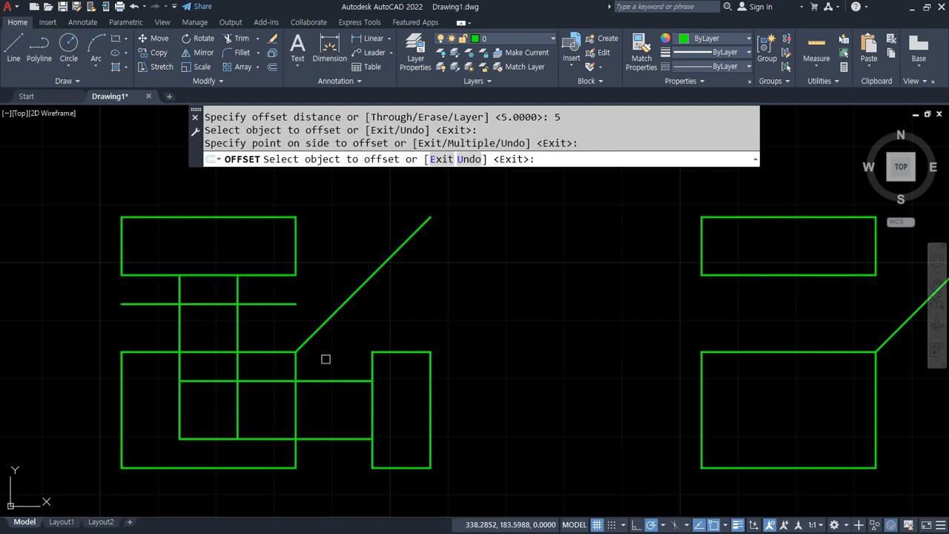
{"action": "left_click", "coordinate": [376, 371]}
{"action": "left_click", "coordinate": [372, 371]}
{"action": "left_click", "coordinate": [349, 382]}
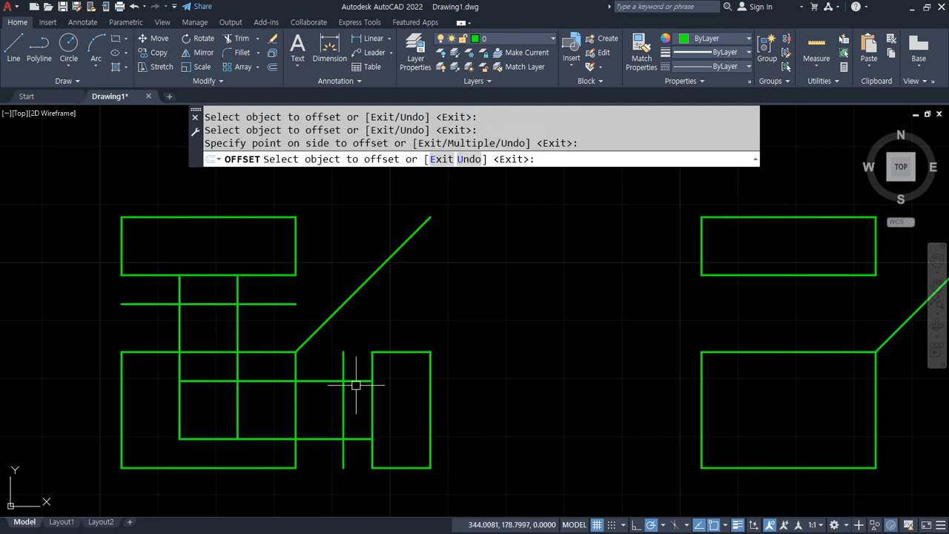
{"action": "key", "text": "Return"}
Step: Fillet the projected lines with the offset line at zero radius to form the boss outline in the side view
{"action": "type", "text": "f"}
{"action": "key", "text": "Return"}
{"action": "left_click", "coordinate": [357, 379]}
{"action": "left_click", "coordinate": [341, 396]}
{"action": "key", "text": "Return"}
{"action": "left_click", "coordinate": [346, 433]}
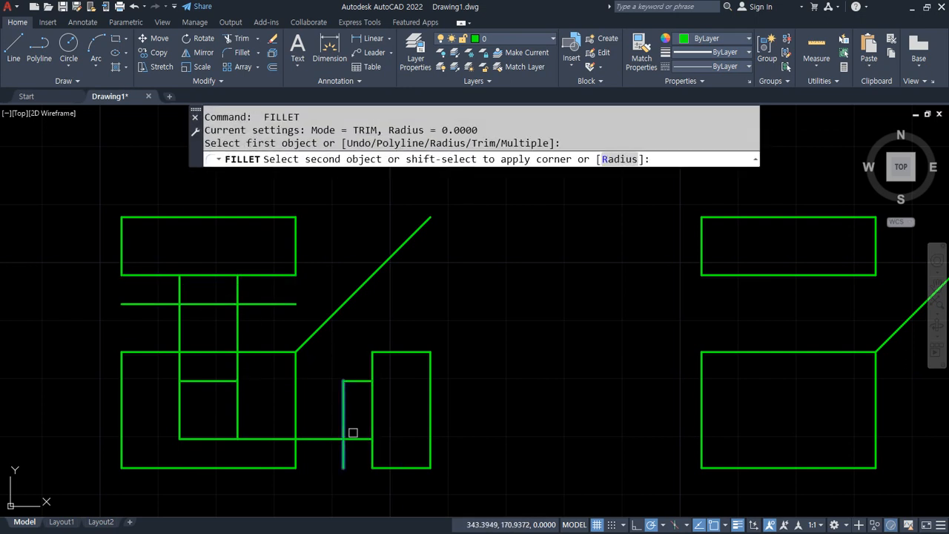
{"action": "left_click", "coordinate": [358, 446]}
{"action": "left_click", "coordinate": [354, 441]}
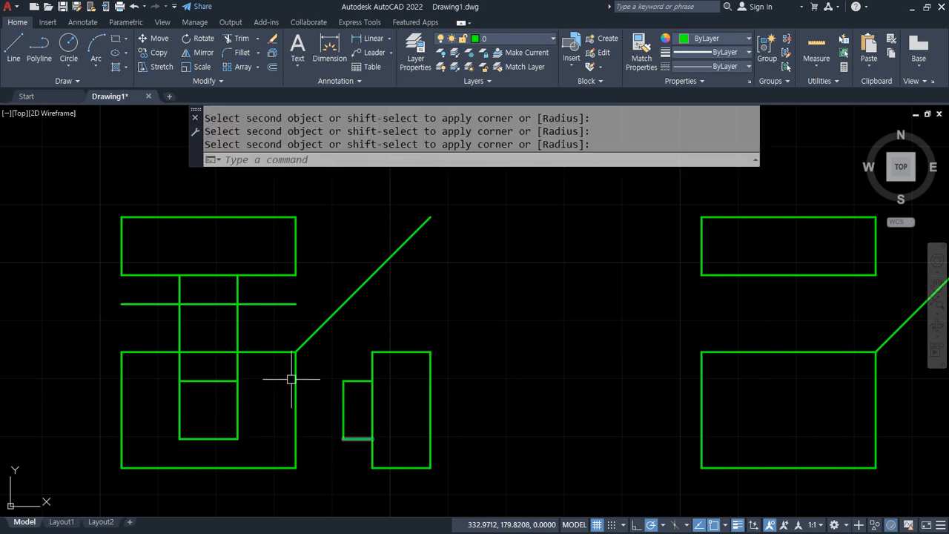
Step: Fillet the two vertical projections with the offset line to close the boss outline below the top view
{"action": "key", "text": "Return"}
{"action": "left_click", "coordinate": [233, 292]}
{"action": "left_click", "coordinate": [230, 302]}
{"action": "key", "text": "Return"}
{"action": "left_click", "coordinate": [197, 302]}
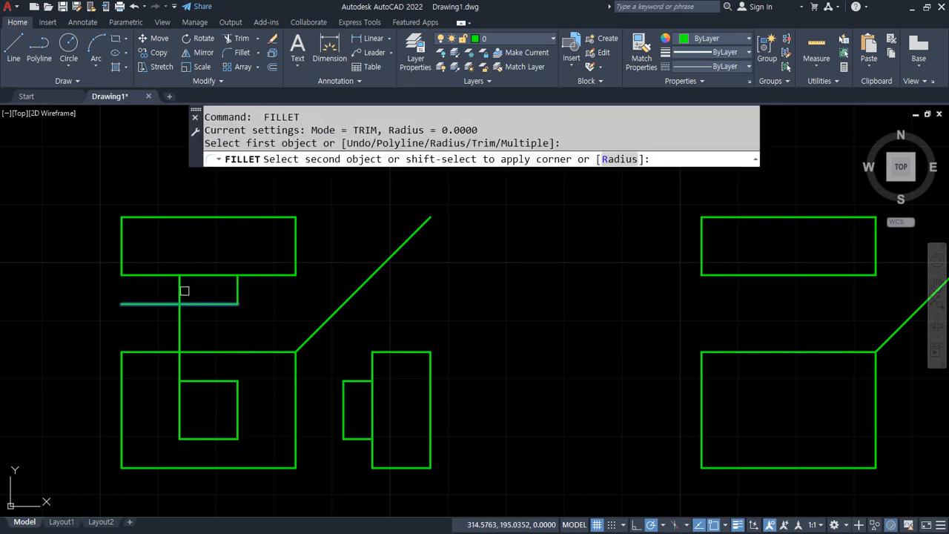
{"action": "left_click", "coordinate": [181, 289]}
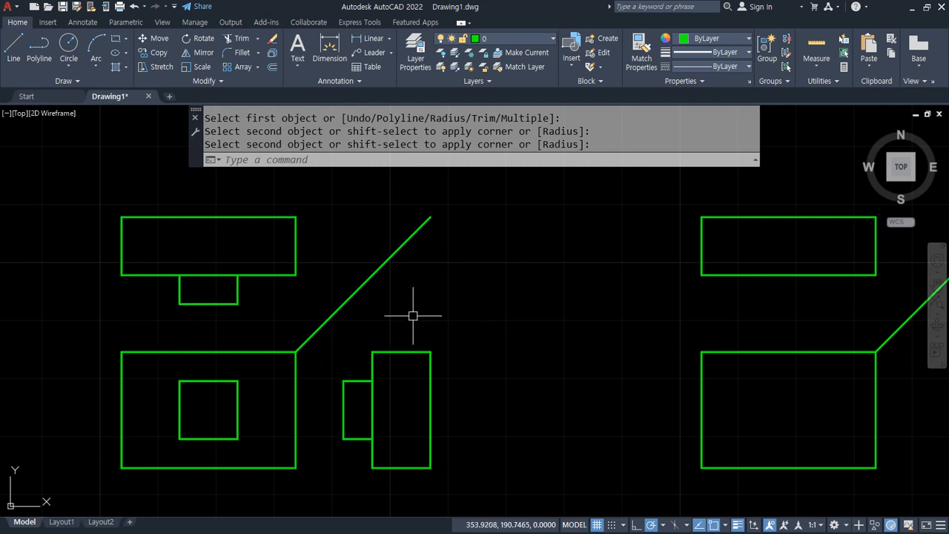
Step: Erase the ninth example's 45° projection diagonal
{"action": "key", "text": "Escape"}
{"action": "left_click", "coordinate": [413, 315]}
{"action": "left_click", "coordinate": [349, 244]}
{"action": "type", "text": "e"}
{"action": "key", "text": "Return"}
Step: Draw a horizontal line across the tenth example's front view from the midpoint of its left edge to its right edge
{"action": "mouse_move", "coordinate": [540, 328]}
{"action": "middle_mouse_down"}
{"action": "mouse_move", "coordinate": [155, 297]}
{"action": "mouse_move", "coordinate": [149, 322]}
{"action": "middle_mouse_up"}
{"action": "type", "text": "l"}
{"action": "key", "text": "Return"}
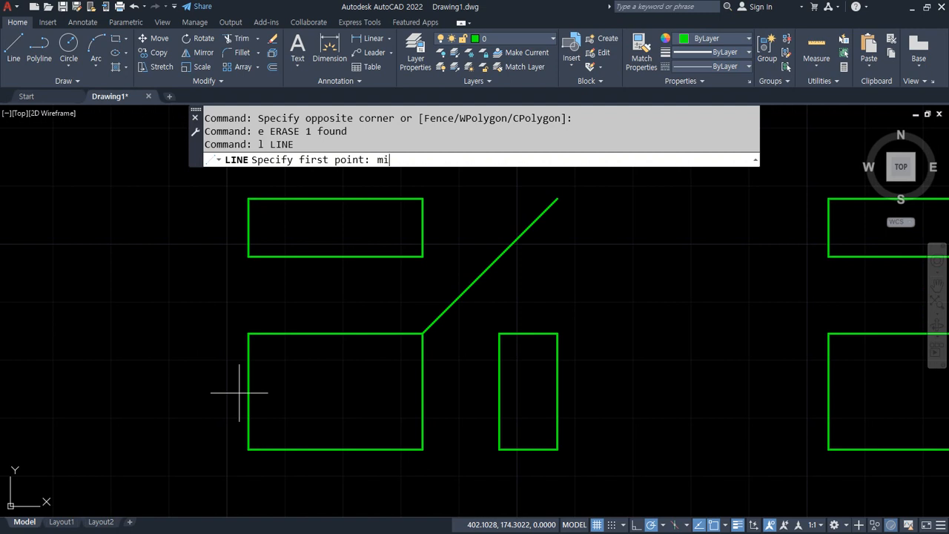
{"action": "left_click", "coordinate": [248, 390]}
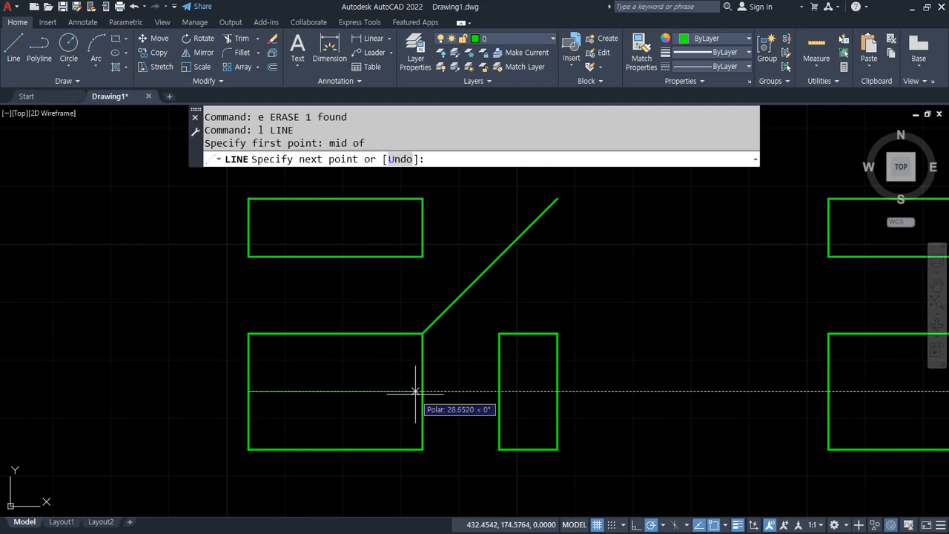
{"action": "left_click", "coordinate": [423, 391]}
{"action": "key", "text": "Return"}
Step: Draw a vertical line through the tenth example's front view from the midpoint of its upper edge to its lower edge
{"action": "key", "text": "Return"}
{"action": "type", "text": "mid"}
{"action": "key", "text": "Return"}
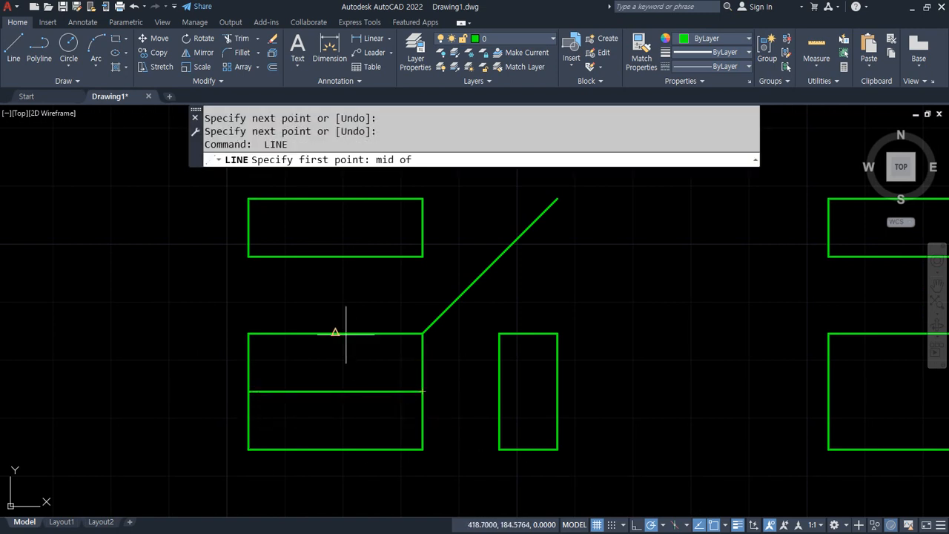
{"action": "left_click", "coordinate": [335, 334]}
{"action": "left_click", "coordinate": [335, 448]}
{"action": "key", "text": "Return"}
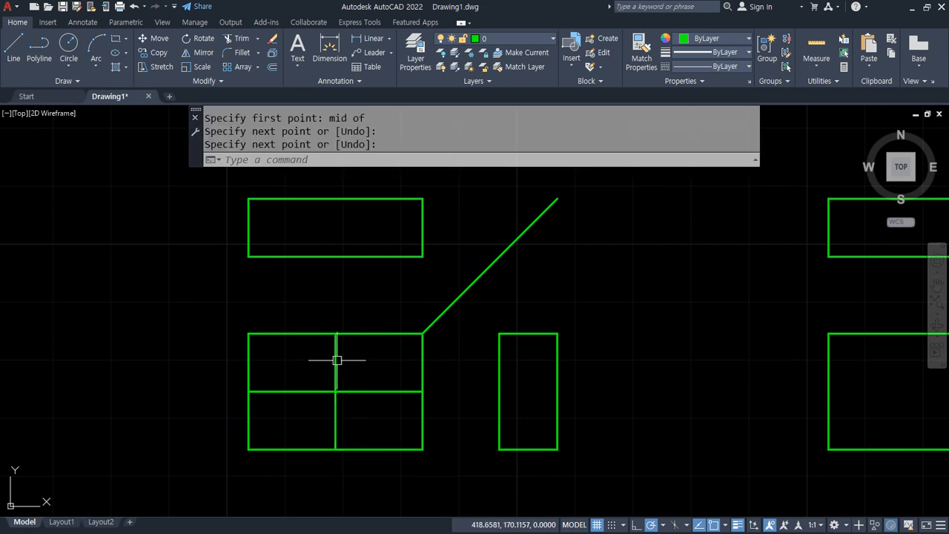
Step: Offset the lower edge of the tenth example's top view upward by 5
{"action": "scroll", "coordinate": [339, 361], "scroll_direction": "up", "scroll_amount": 2}
{"action": "type", "text": "o"}
{"action": "key", "text": "Return"}
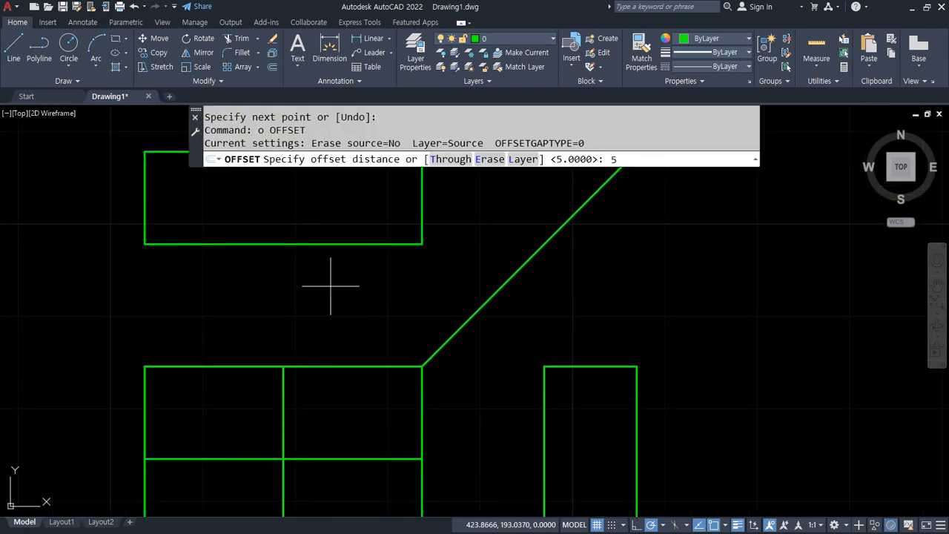
{"action": "key", "text": "Return"}
{"action": "left_click", "coordinate": [325, 243]}
{"action": "left_click", "coordinate": [314, 218]}
{"action": "middle_click_drag", "start_coordinate": [314, 218], "coordinate": [307, 255]}
{"action": "key", "text": "Return"}
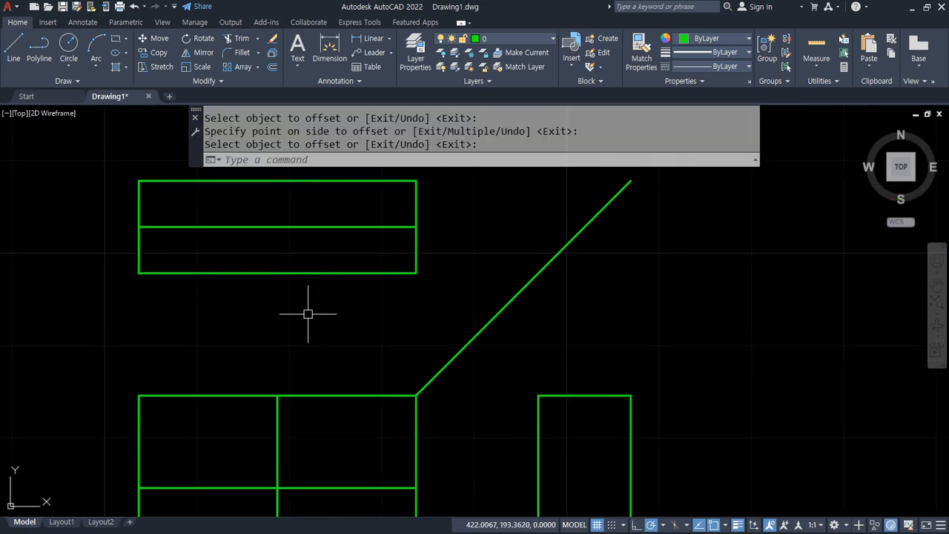
Step: Draw a vertical line through the tenth example's top view, aligned with the front view's vertical centre line
{"action": "type", "text": "l"}
{"action": "key", "text": "Return"}
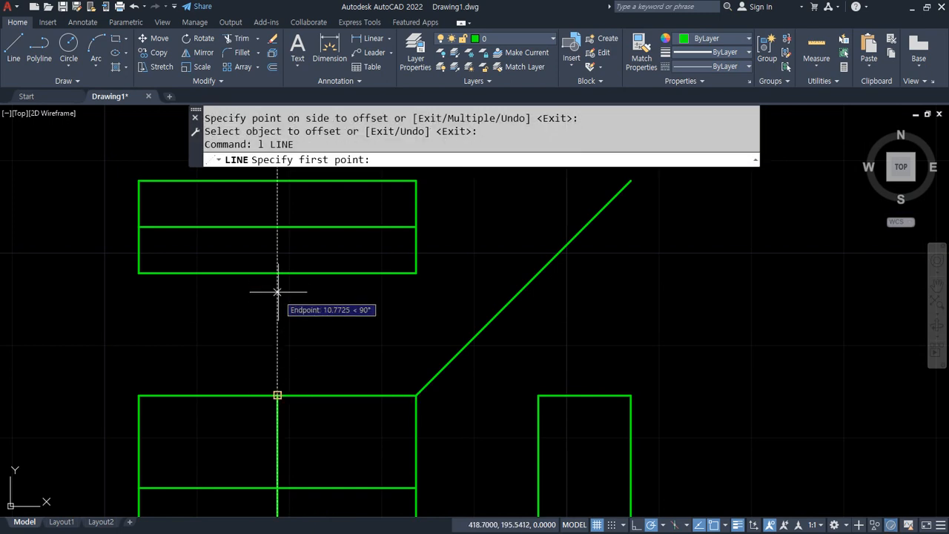
{"action": "left_click", "coordinate": [278, 273]}
{"action": "left_click", "coordinate": [278, 181]}
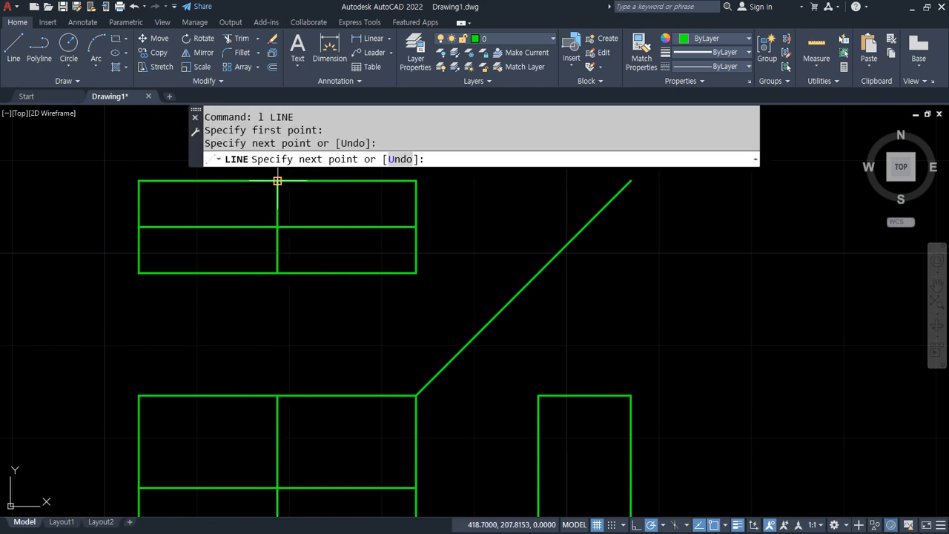
{"action": "key", "text": "Return"}
Step: Fillet the top view's inner lines at zero radius, keeping the step outline in its lower-right quarter
{"action": "type", "text": "f"}
{"action": "key", "text": "Return"}
{"action": "left_click", "coordinate": [292, 228]}
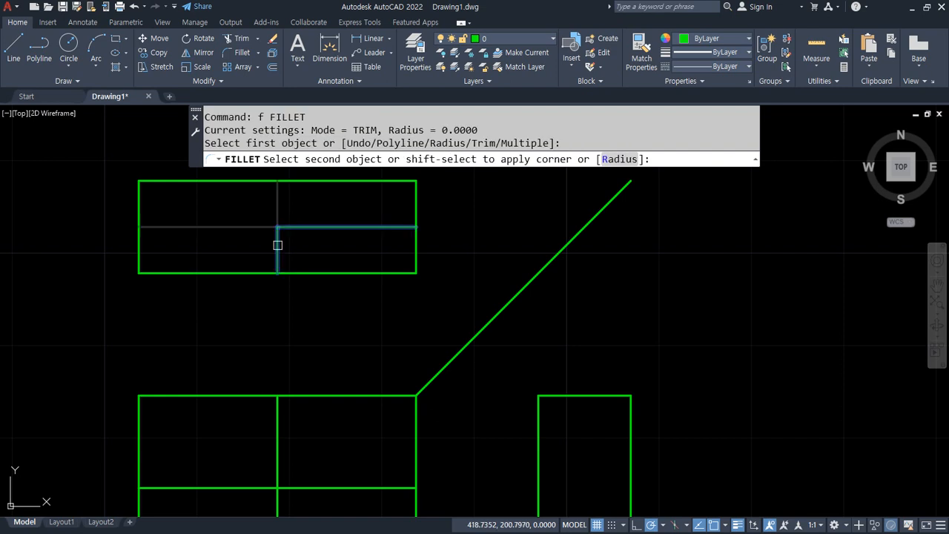
{"action": "left_click", "coordinate": [278, 248]}
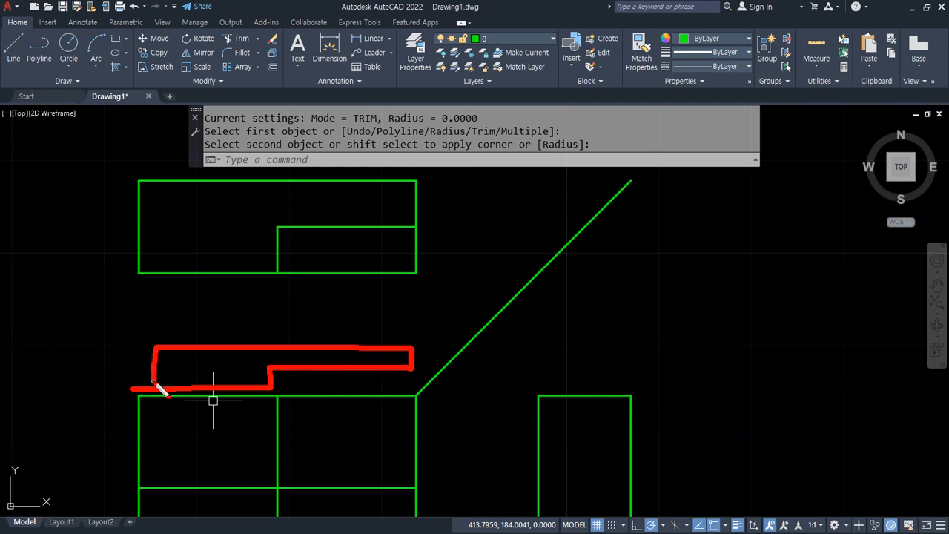
{"action": "key", "text": "Escape"}
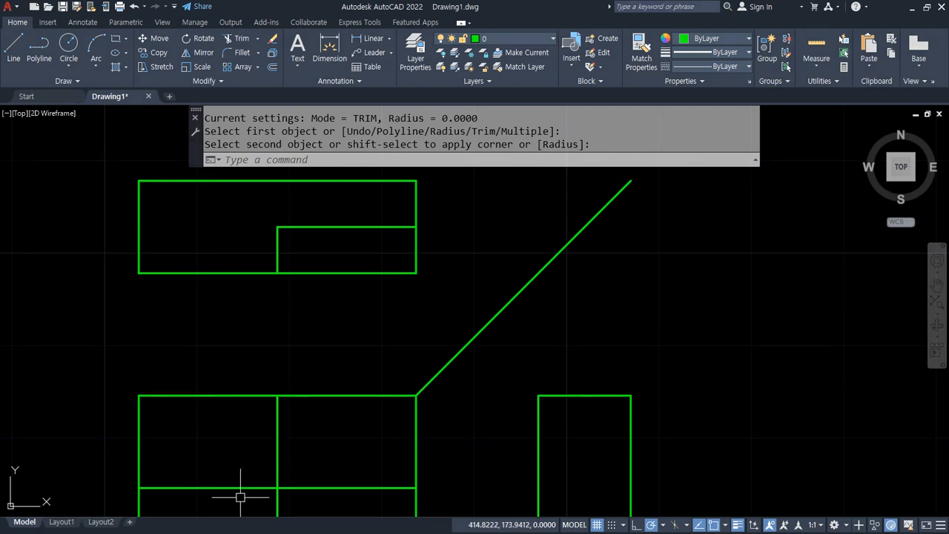
{"action": "key", "text": "Escape"}
{"action": "middle_click_drag", "start_coordinate": [238, 430], "coordinate": [260, 340]}
{"action": "key", "text": "ctrl+2"}
{"action": "left_click_drag", "start_coordinate": [258, 465], "coordinate": [225, 464]}
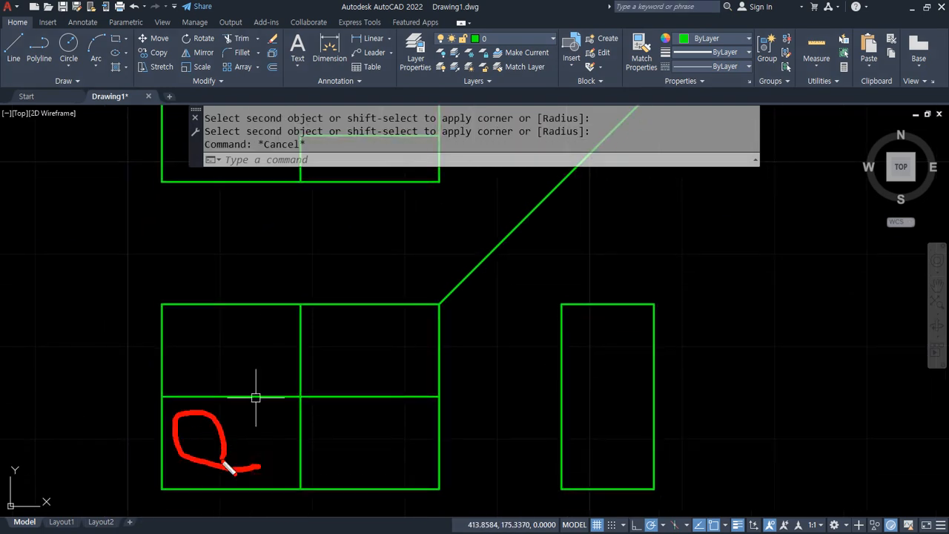
{"action": "key", "text": "Escape"}
Step: Draw a horizontal line from the step corner in the tenth example's top view to its left edge
{"action": "middle_click_drag", "start_coordinate": [312, 218], "coordinate": [299, 318]}
{"action": "type", "text": "l"}
{"action": "key", "text": "Return"}
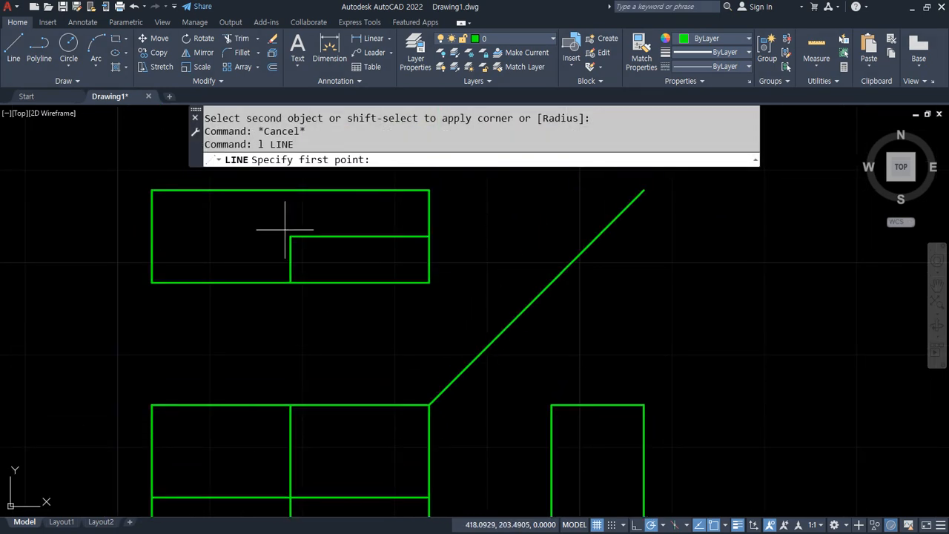
{"action": "left_click", "coordinate": [290, 236]}
{"action": "left_click", "coordinate": [152, 236]}
{"action": "key", "text": "Return"}
Step: Move the left horizontal line in the tenth example's top view to layer 은선
{"action": "left_click", "coordinate": [215, 236]}
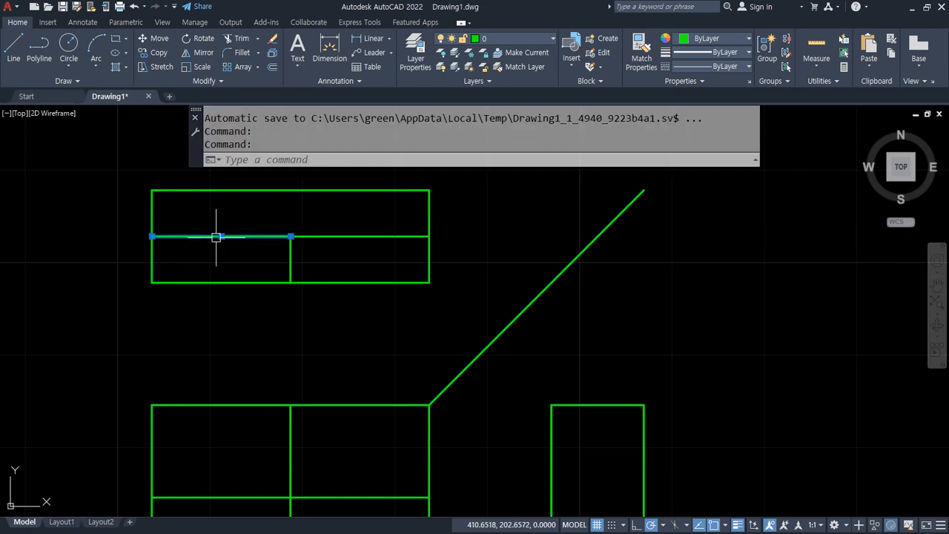
{"action": "left_click", "coordinate": [544, 43]}
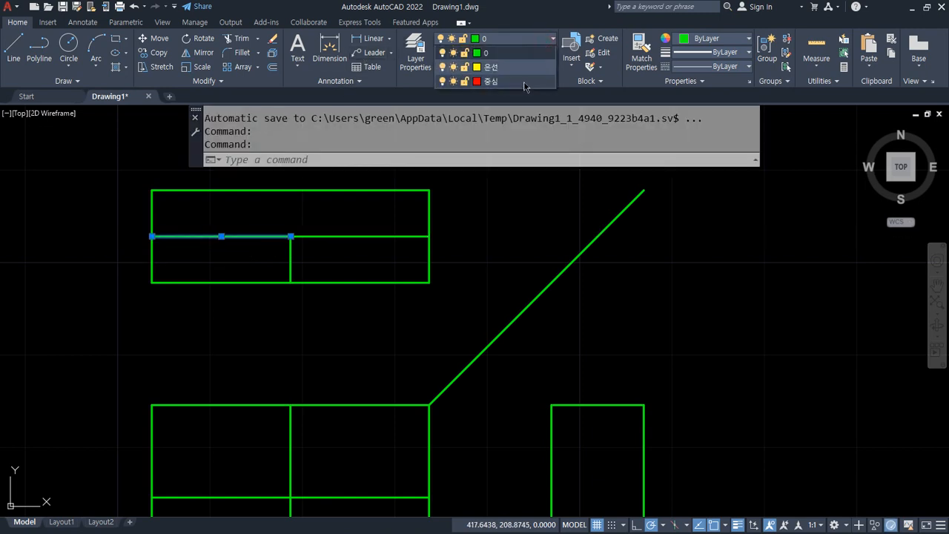
{"action": "left_click", "coordinate": [489, 74]}
{"action": "key", "text": "Escape"}
Step: Draw a vertical line down the middle of the tenth example's side view, from its top edge to its bottom edge
{"action": "middle_click_drag", "start_coordinate": [405, 362], "coordinate": [283, 256]}
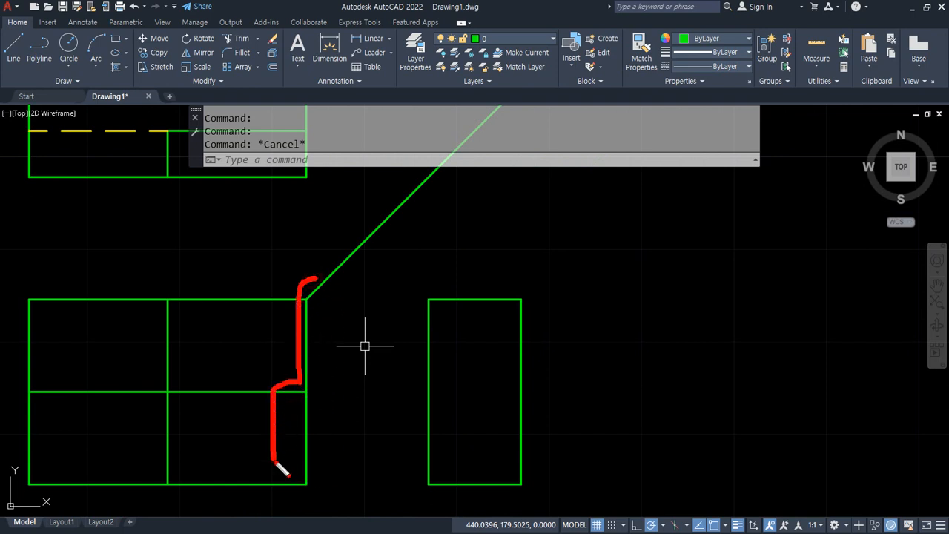
{"action": "type", "text": "l"}
{"action": "key", "text": "Return"}
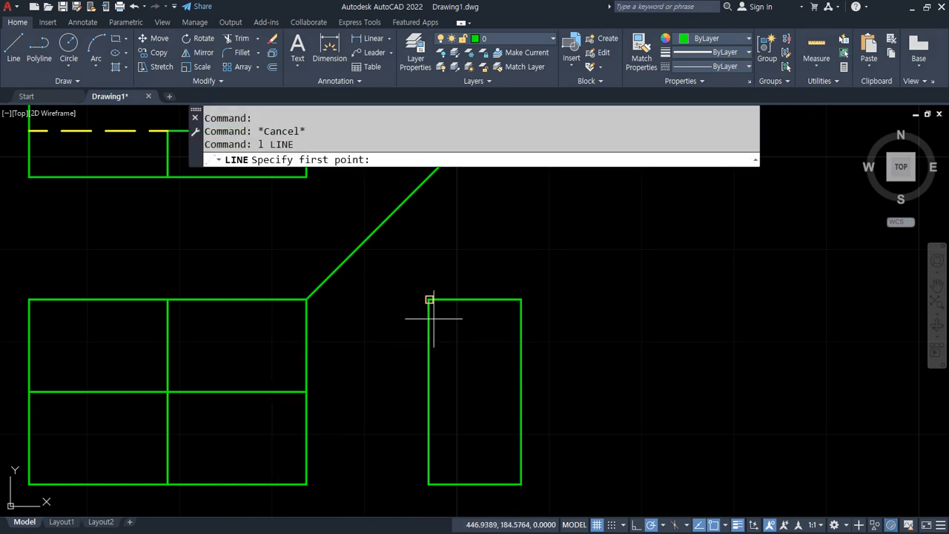
{"action": "left_click", "coordinate": [475, 299]}
{"action": "left_click", "coordinate": [476, 488]}
{"action": "key", "text": "Return"}
Step: Draw a horizontal line from the front view's mid-height line across to the side view's right edge
{"action": "key", "text": "Return"}
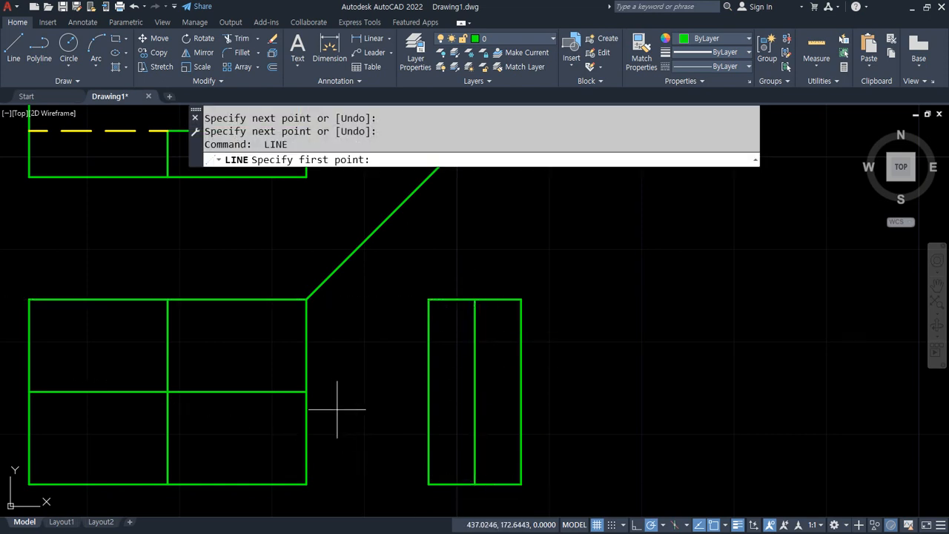
{"action": "left_click", "coordinate": [306, 392]}
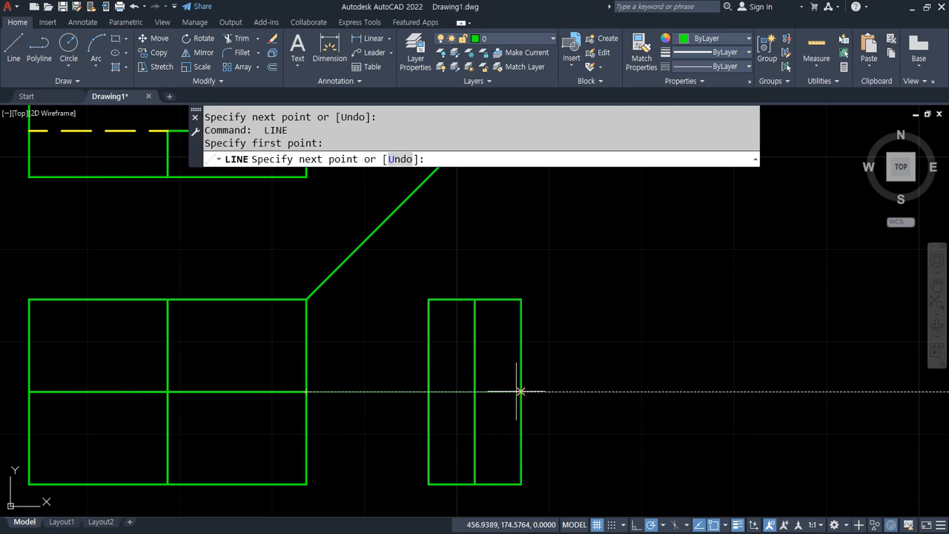
{"action": "left_click", "coordinate": [515, 392]}
{"action": "key", "text": "Return"}
Step: Fillet the side view's inner lines at zero radius, keeping the upper-left step, and trim the projection line between the views
{"action": "type", "text": "f"}
{"action": "key", "text": "Return"}
{"action": "left_click", "coordinate": [475, 381]}
{"action": "left_click", "coordinate": [452, 392]}
{"action": "key", "text": "t"}
{"action": "key", "text": "Return"}
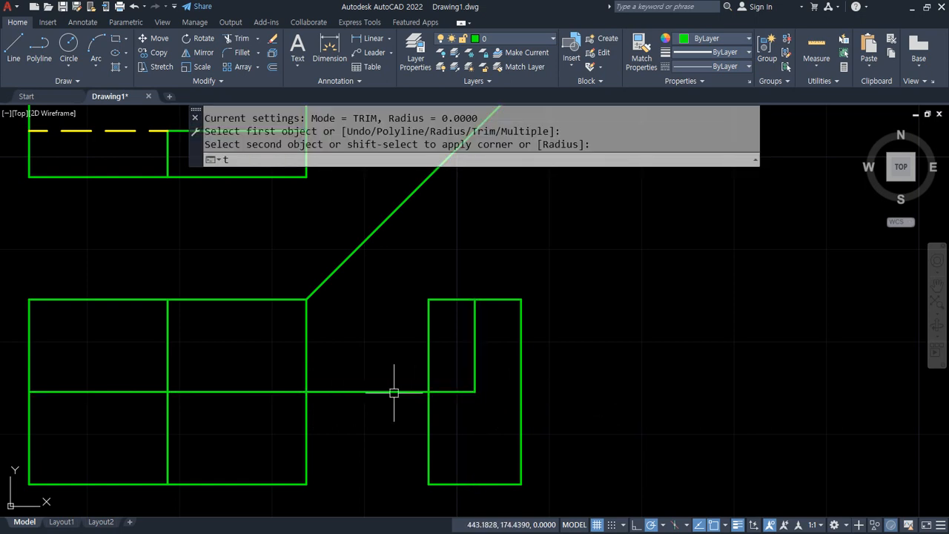
{"action": "left_click", "coordinate": [393, 392]}
{"action": "key", "text": "Return"}
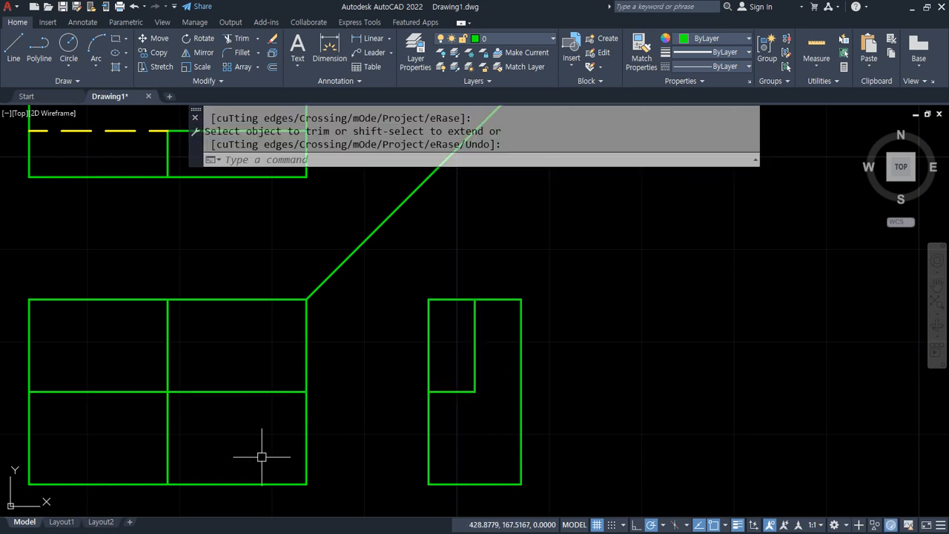
Step: Draw a vertical line from the step corner in the tenth example's side view to its bottom edge
{"action": "left_click_drag", "start_coordinate": [75, 477], "coordinate": [92, 407]}
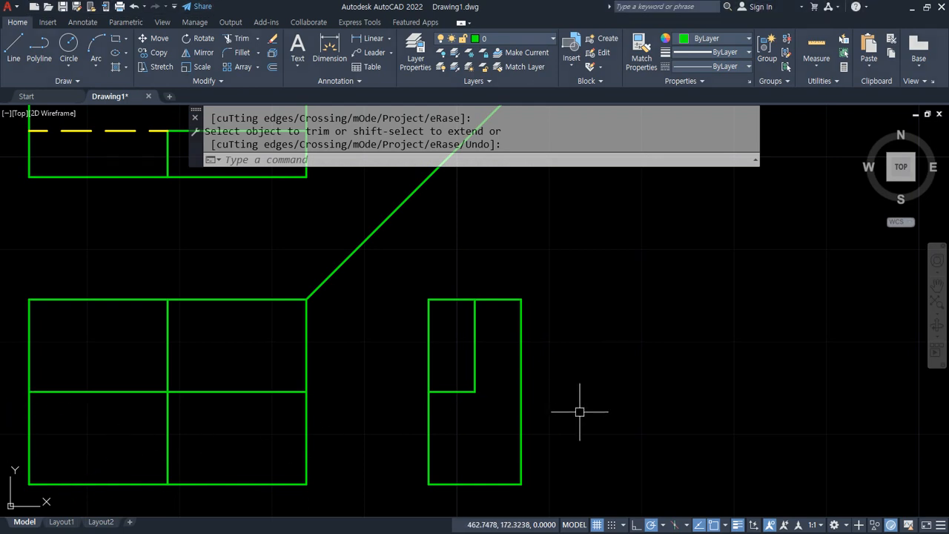
{"action": "type", "text": "l"}
{"action": "key", "text": "Return"}
{"action": "left_click", "coordinate": [475, 392]}
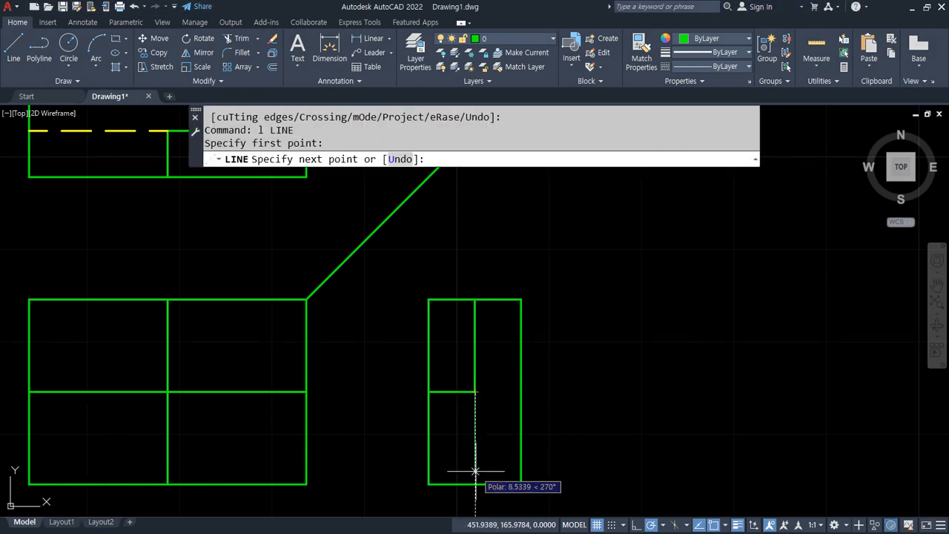
{"action": "left_click", "coordinate": [475, 484]}
{"action": "key", "text": "Return"}
Step: Move the lower vertical line in the tenth example's side view to layer 은선
{"action": "left_click", "coordinate": [473, 439]}
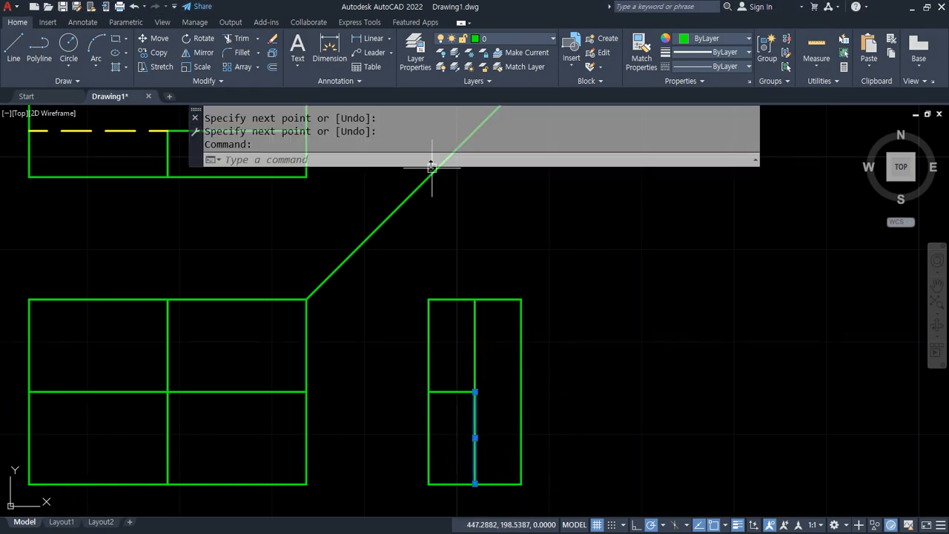
{"action": "left_click", "coordinate": [512, 38]}
{"action": "left_click", "coordinate": [490, 68]}
{"action": "key", "text": "Escape"}
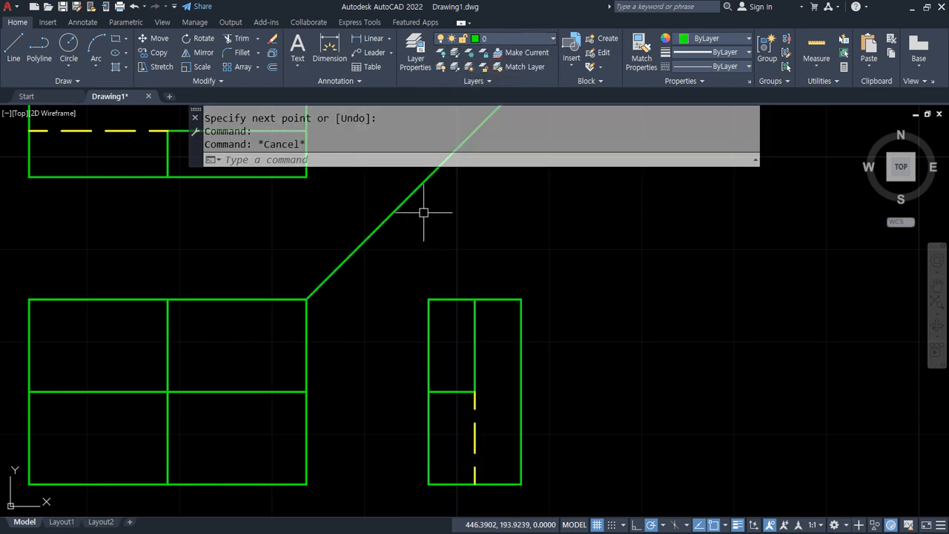
Step: Erase the tenth example's 45° diagonal line
{"action": "left_click", "coordinate": [395, 209]}
{"action": "type", "text": "e"}
{"action": "key", "text": "Return"}
Step: Draw a vertical line through the middle of the eleventh example's front view, from top-edge midpoint to bottom edge
{"action": "scroll", "coordinate": [489, 275], "scroll_direction": "down", "scroll_amount": 2}
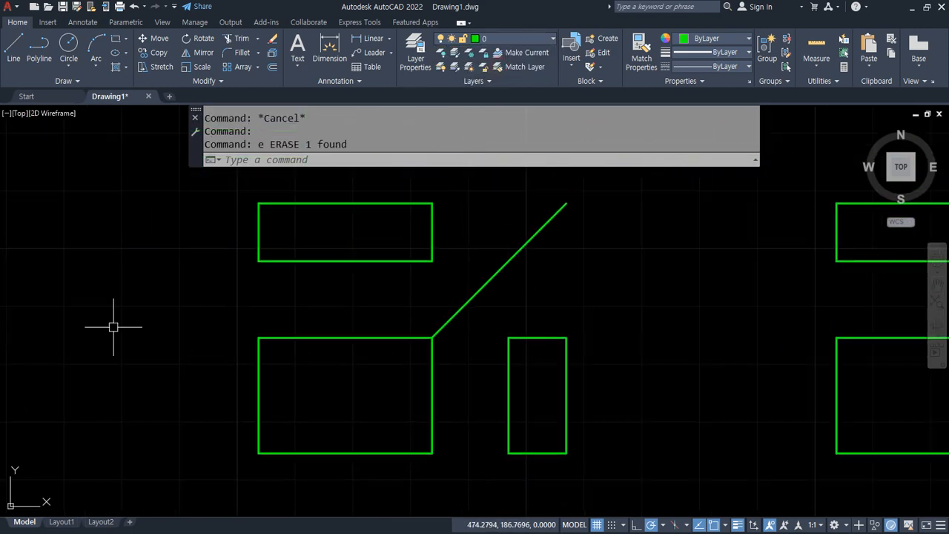
{"action": "middle_click_drag", "start_coordinate": [394, 329], "coordinate": [388, 312]}
{"action": "type", "text": "l"}
{"action": "key", "text": "Return"}
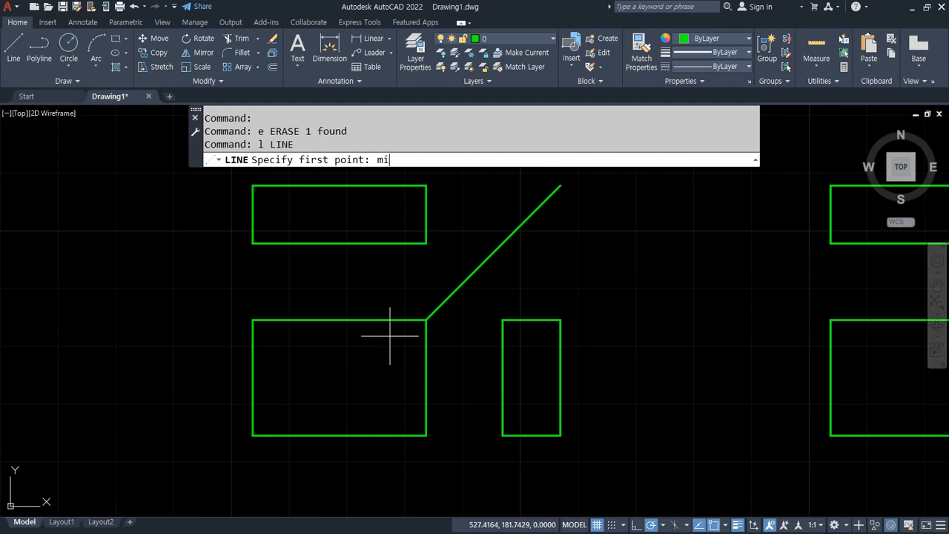
{"action": "type", "text": "mid"}
{"action": "key", "text": "Return"}
{"action": "left_click", "coordinate": [340, 320]}
{"action": "left_click", "coordinate": [340, 435]}
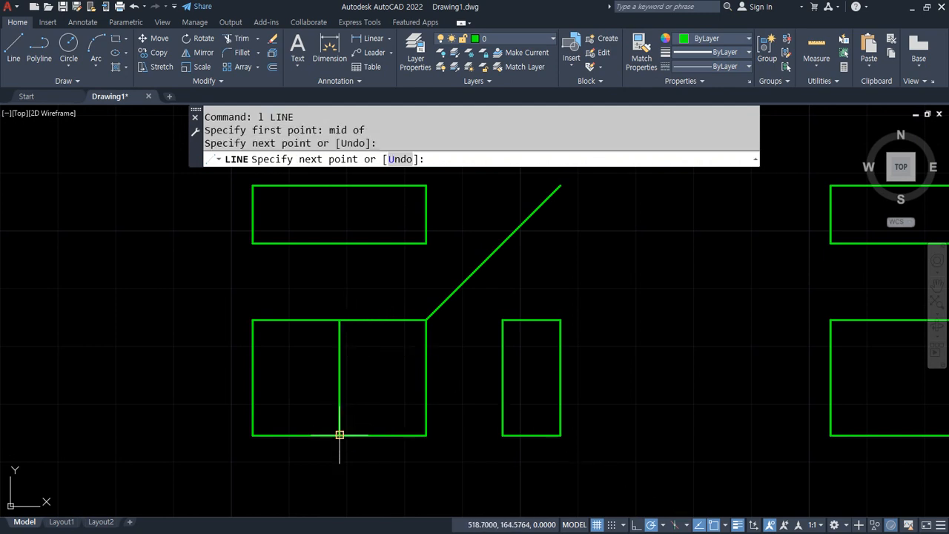
{"action": "key", "text": "Return"}
Step: Draw a horizontal line across the eleventh example's front view between the midpoints of its side edges
{"action": "key", "text": "Return"}
{"action": "type", "text": "mid"}
{"action": "key", "text": "Return"}
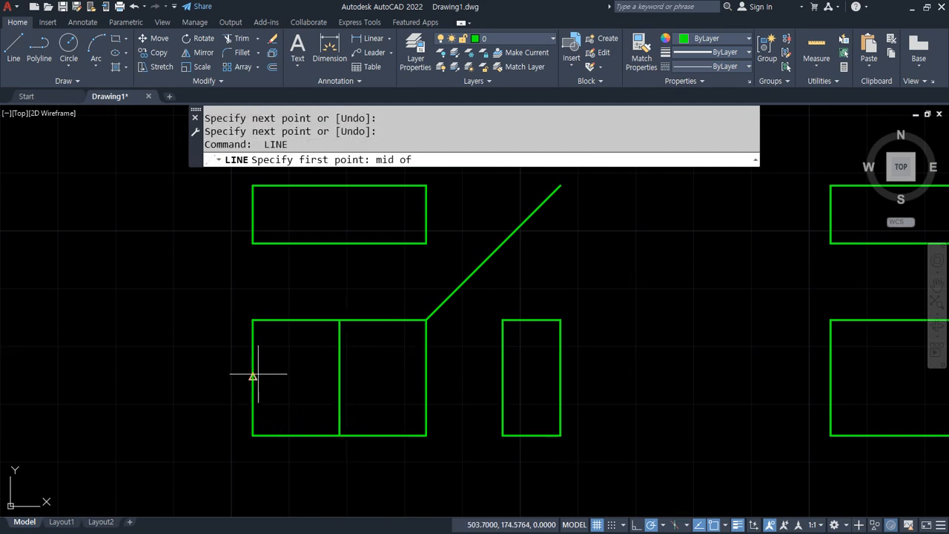
{"action": "left_click", "coordinate": [253, 376]}
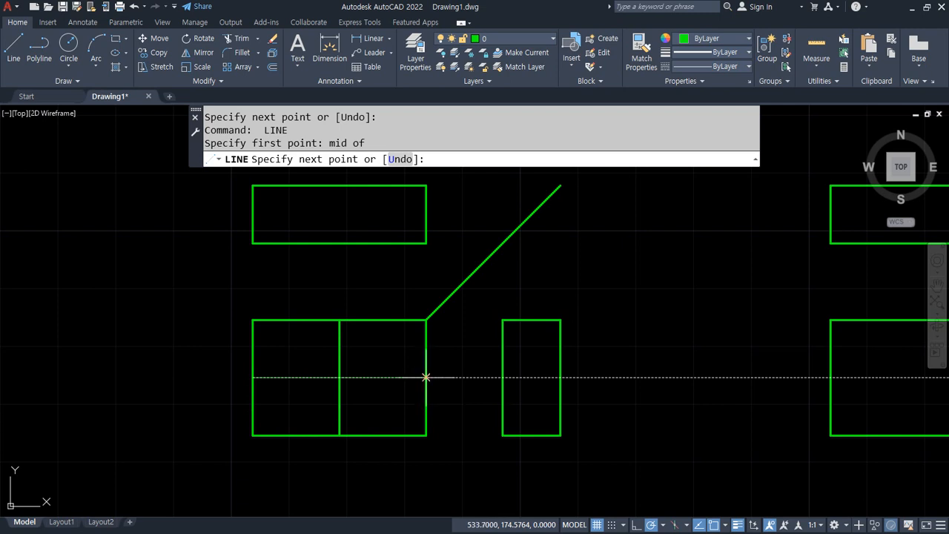
{"action": "left_click", "coordinate": [426, 378]}
{"action": "key", "text": "Return"}
Step: Trim away the outer edges of the upper-left quarter of the eleventh example's front view
{"action": "type", "text": "tr"}
{"action": "key", "text": "Return"}
{"action": "left_click", "coordinate": [307, 301]}
{"action": "left_click", "coordinate": [213, 361]}
{"action": "key", "text": "Return"}
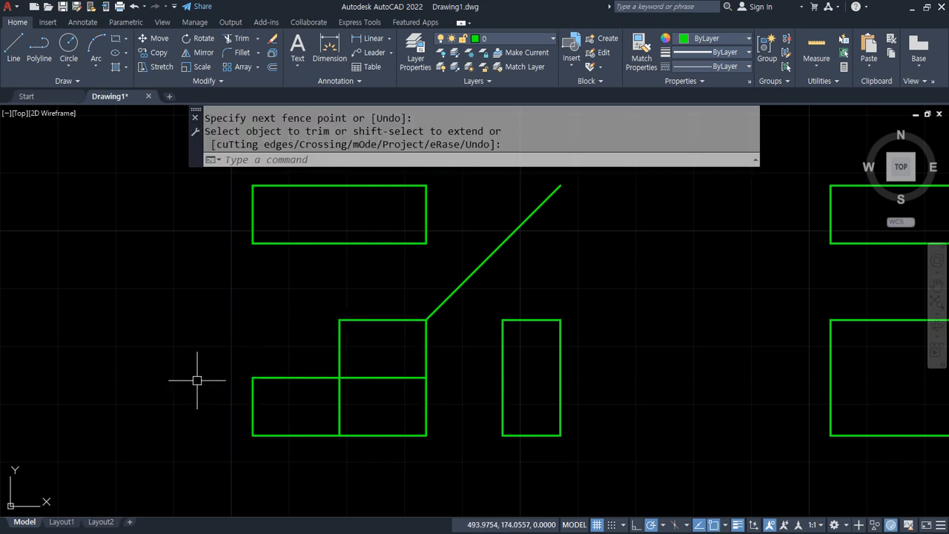
Step: Draw a horizontal line across the eleventh example's top view from its right-edge midpoint to its left edge
{"action": "scroll", "coordinate": [206, 367], "scroll_direction": "down", "scroll_amount": 4}
{"action": "scroll", "coordinate": [278, 369], "scroll_direction": "up", "scroll_amount": 2}
{"action": "scroll", "coordinate": [278, 369], "scroll_direction": "up", "scroll_amount": 3}
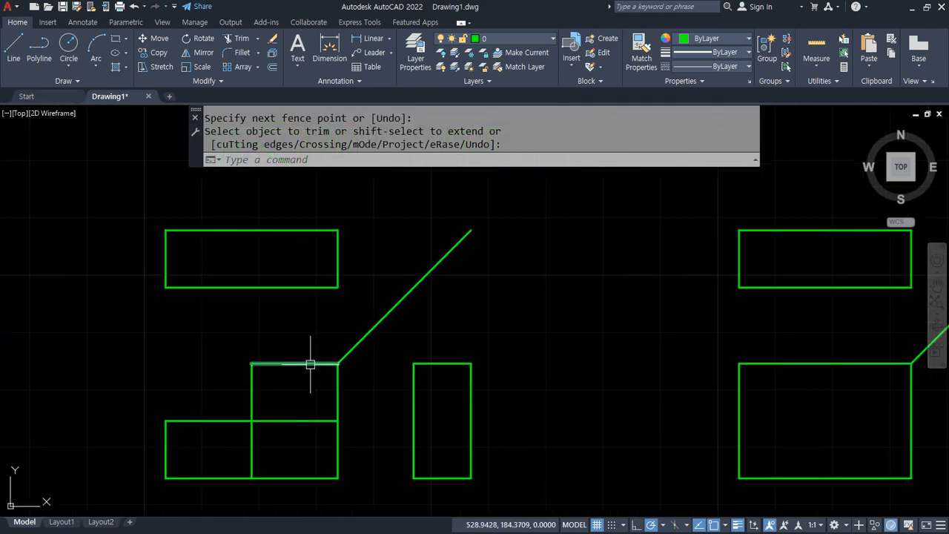
{"action": "type", "text": "l"}
{"action": "key", "text": "Return"}
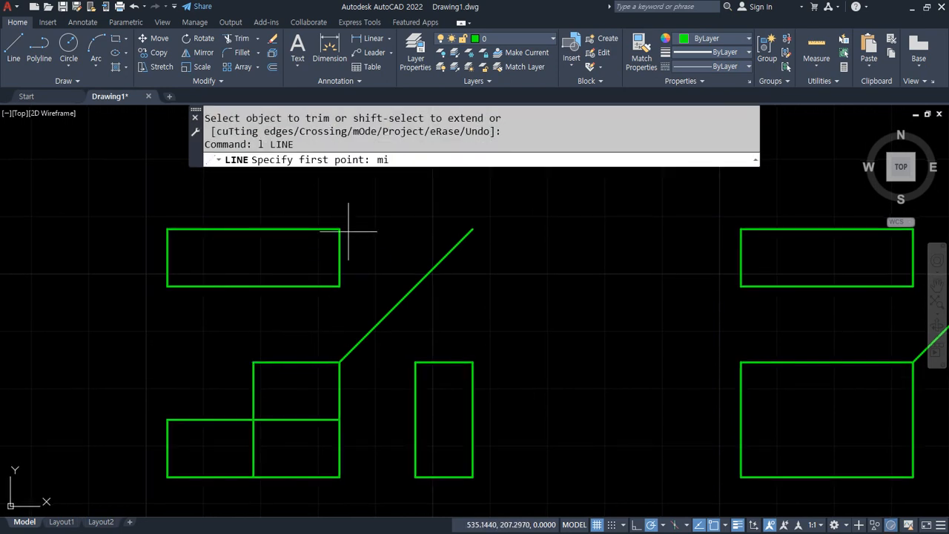
{"action": "left_click", "coordinate": [340, 257]}
{"action": "left_click", "coordinate": [168, 258]}
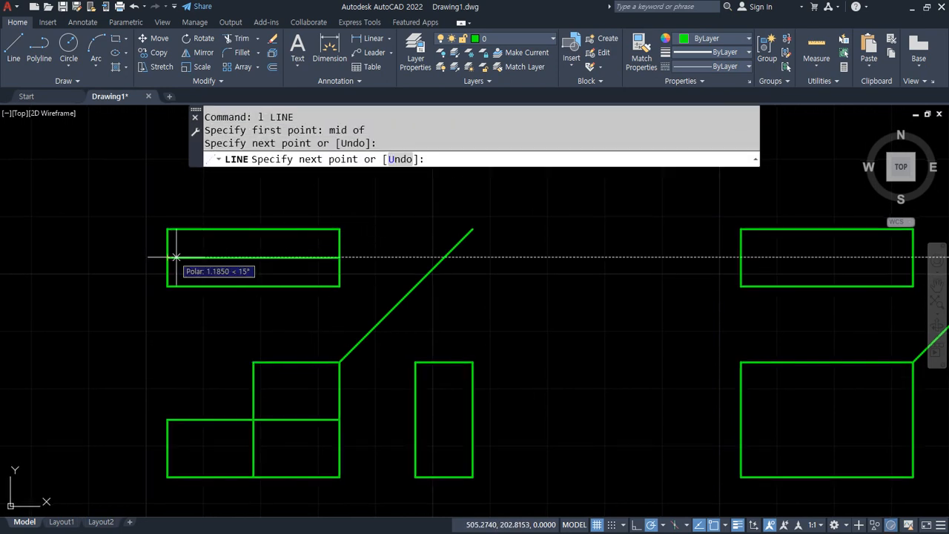
{"action": "key", "text": "Return"}
Step: Draw a vertical line through the eleventh example's top view, aligned with the front view's vertical centre line
{"action": "key", "text": "Return"}
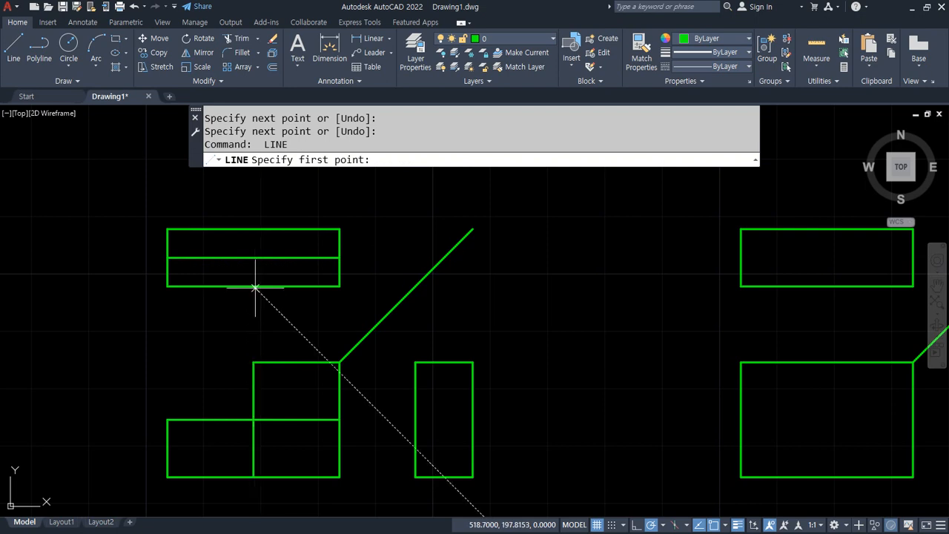
{"action": "left_click", "coordinate": [259, 233]}
{"action": "left_click", "coordinate": [254, 229]}
{"action": "key", "text": "Return"}
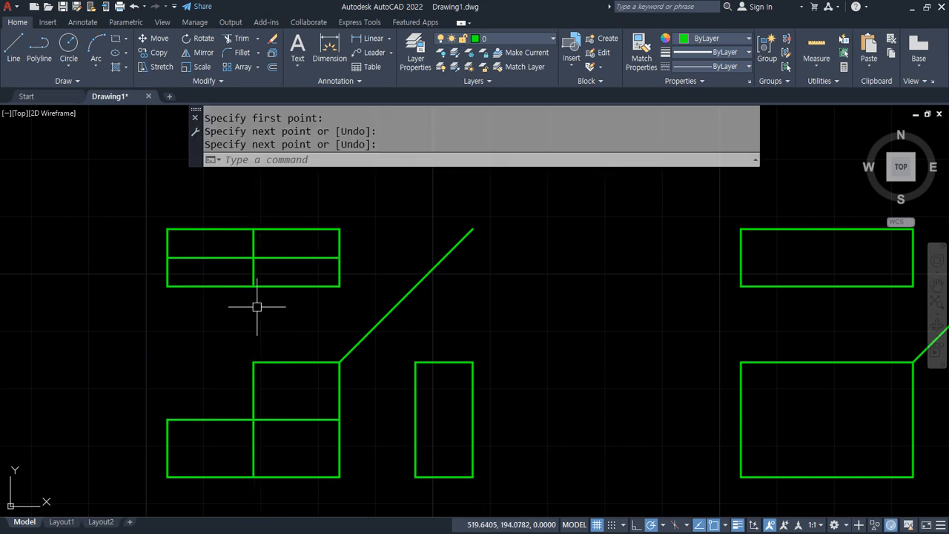
Step: Trim away the outer edges of the lower-left quarter of the eleventh example's top view
{"action": "type", "text": "tr"}
{"action": "key", "text": "Return"}
{"action": "mouse_move", "coordinate": [256, 306]}
{"action": "left_mouse_down"}
{"action": "mouse_move", "coordinate": [154, 269]}
{"action": "mouse_move", "coordinate": [123, 342]}
{"action": "left_mouse_up"}
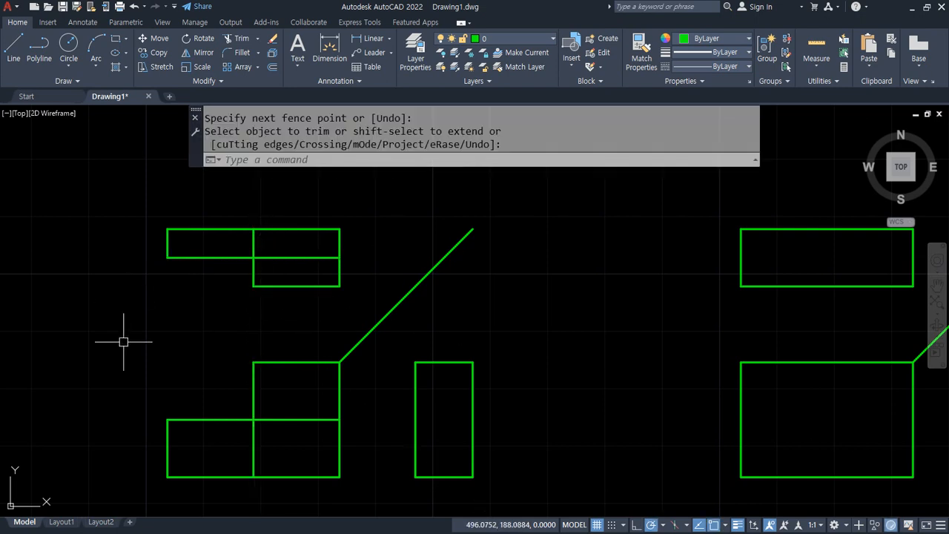
{"action": "left_click_drag", "start_coordinate": [327, 243], "coordinate": [326, 241]}
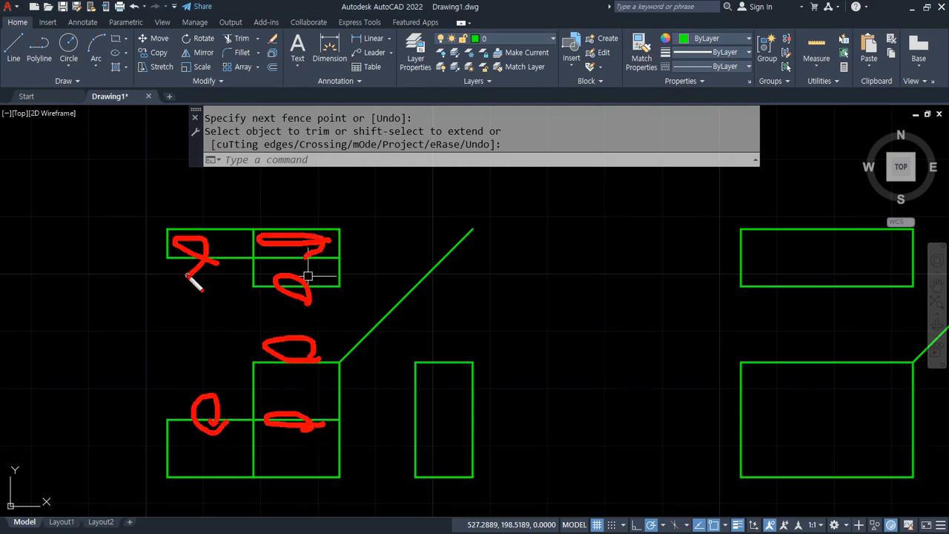
{"action": "key", "text": "Escape"}
Step: Draw a vertical line through the eleventh example's side view from its top-edge midpoint to its bottom edge
{"action": "key", "text": "Return"}
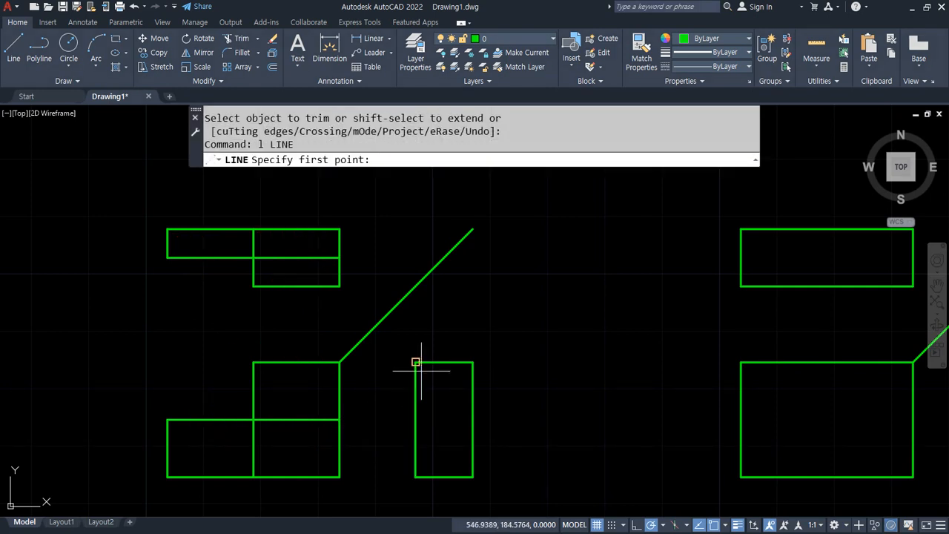
{"action": "type", "text": "mid"}
{"action": "key", "text": "Return"}
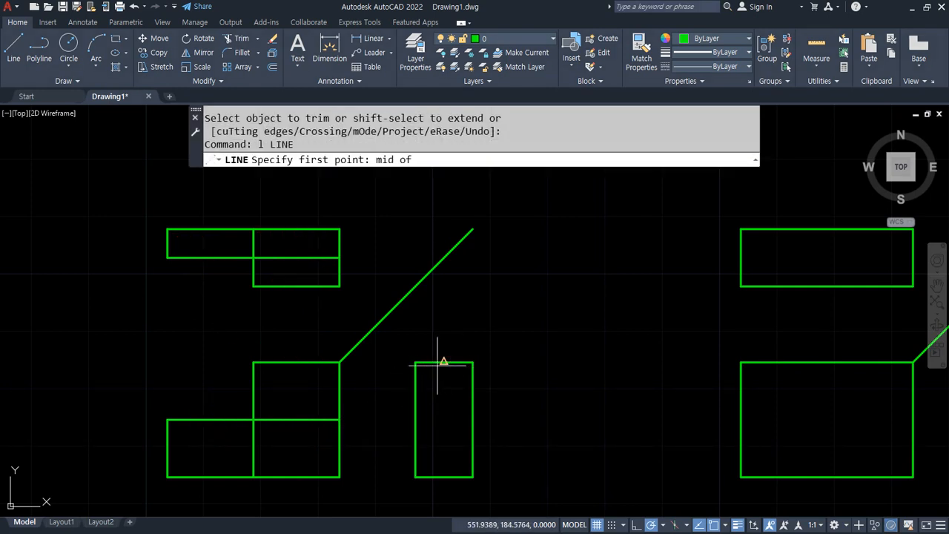
{"action": "left_click", "coordinate": [445, 363]}
{"action": "left_click", "coordinate": [444, 477]}
{"action": "key", "text": "Return"}
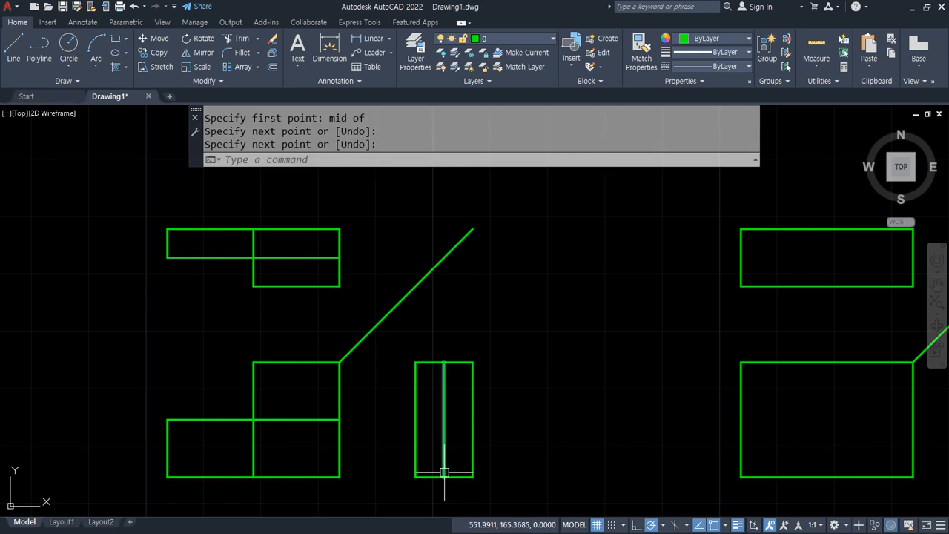
Step: Draw a horizontal line across the eleventh example's side view, aligned with the front view's mid-height line
{"action": "type", "text": "l"}
{"action": "key", "text": "Return"}
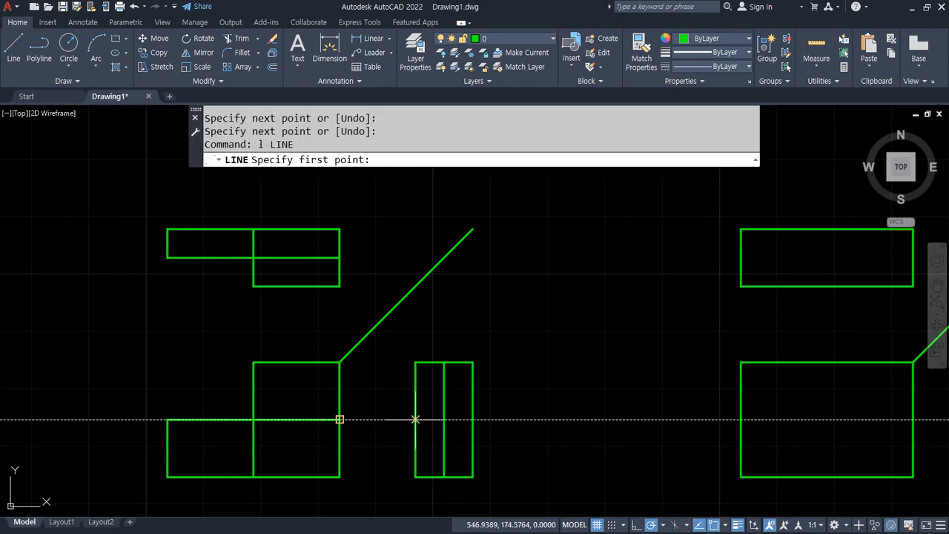
{"action": "left_click", "coordinate": [444, 419]}
{"action": "left_click", "coordinate": [472, 420]}
{"action": "key", "text": "Return"}
Step: Fillet the side view's inner lines and outline at zero radius, forming an L-shape with the upper-left quarter removed
{"action": "type", "text": "f FILLET"}
{"action": "key", "text": "Return"}
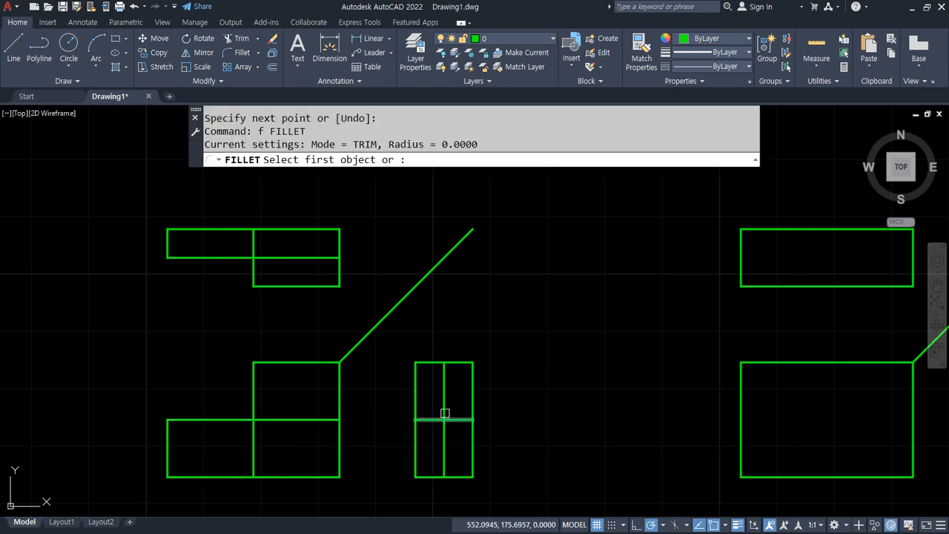
{"action": "left_click", "coordinate": [443, 414]}
{"action": "left_click", "coordinate": [436, 419]}
{"action": "key", "text": "Return"}
{"action": "left_click", "coordinate": [446, 365]}
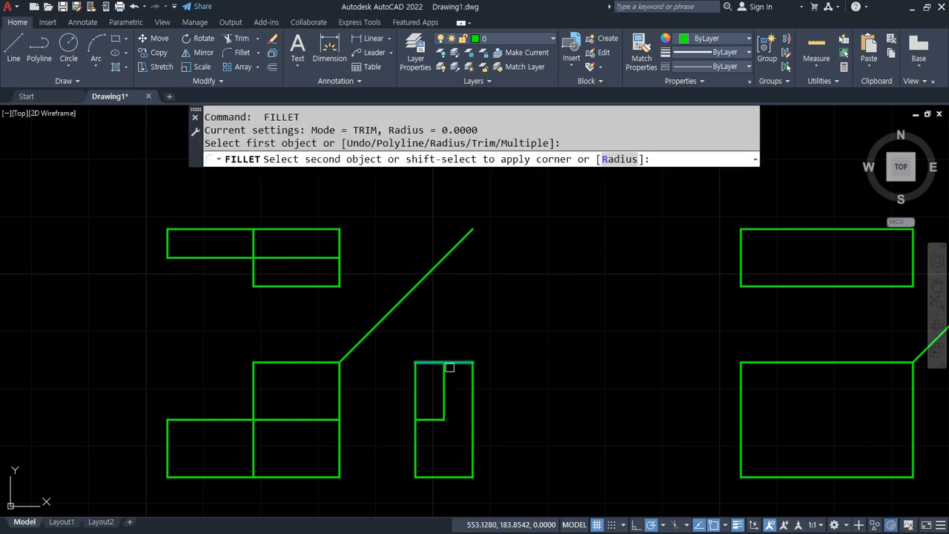
{"action": "left_click", "coordinate": [443, 393]}
{"action": "key", "text": "Return"}
{"action": "left_click", "coordinate": [430, 420]}
{"action": "left_click", "coordinate": [416, 434]}
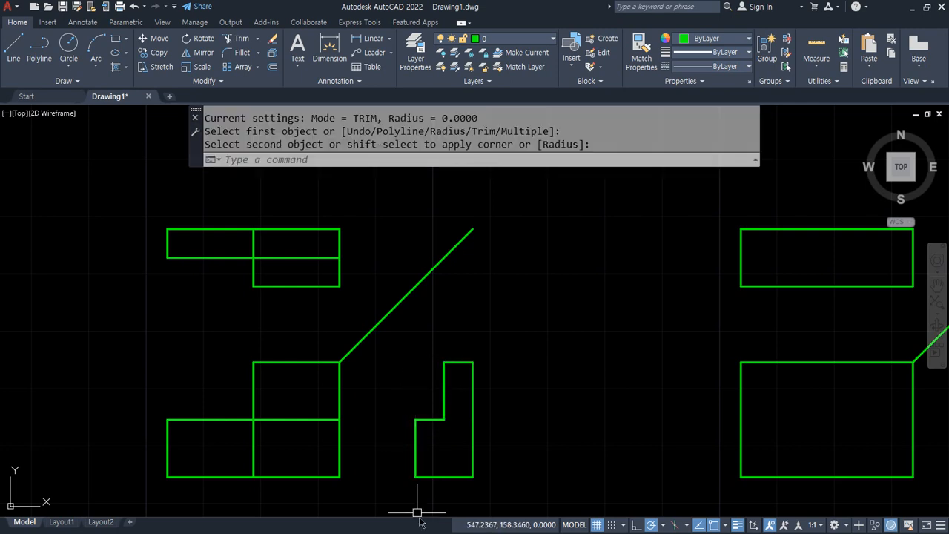
{"action": "scroll", "coordinate": [450, 500], "scroll_direction": "up", "scroll_amount": 2}
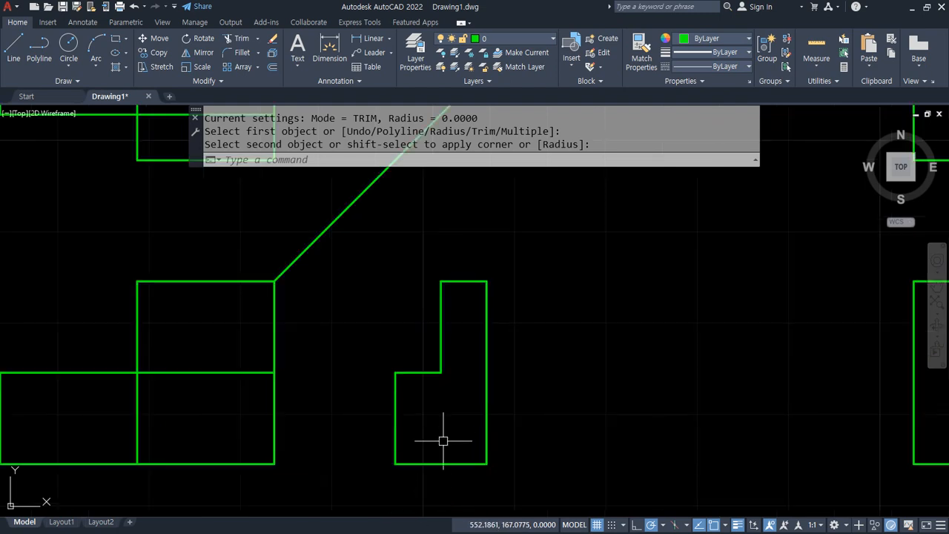
{"action": "scroll", "coordinate": [297, 450], "scroll_direction": "up", "scroll_amount": 2}
{"action": "key", "text": "Escape"}
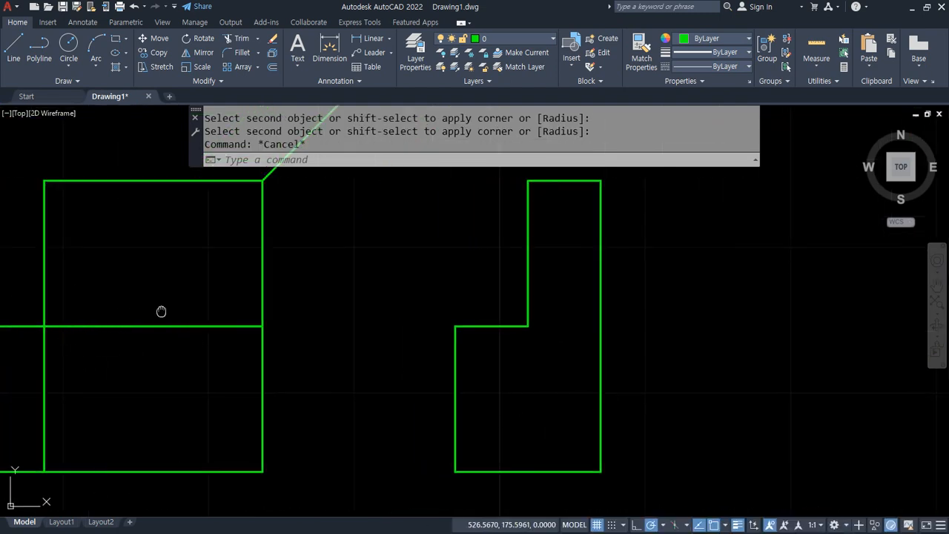
{"action": "middle_click_drag", "start_coordinate": [159, 312], "coordinate": [176, 353]}
{"action": "left_click_drag", "start_coordinate": [132, 339], "coordinate": [171, 369]}
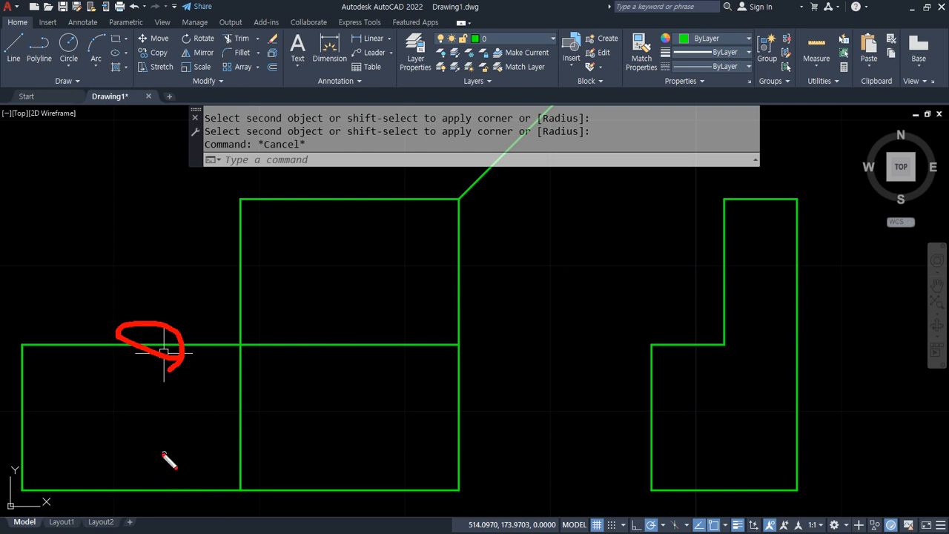
{"action": "mouse_move", "coordinate": [145, 463]}
{"action": "left_mouse_down"}
{"action": "mouse_move", "coordinate": [43, 446]}
{"action": "mouse_move", "coordinate": [124, 464]}
{"action": "left_mouse_up"}
{"action": "key", "text": "Escape"}
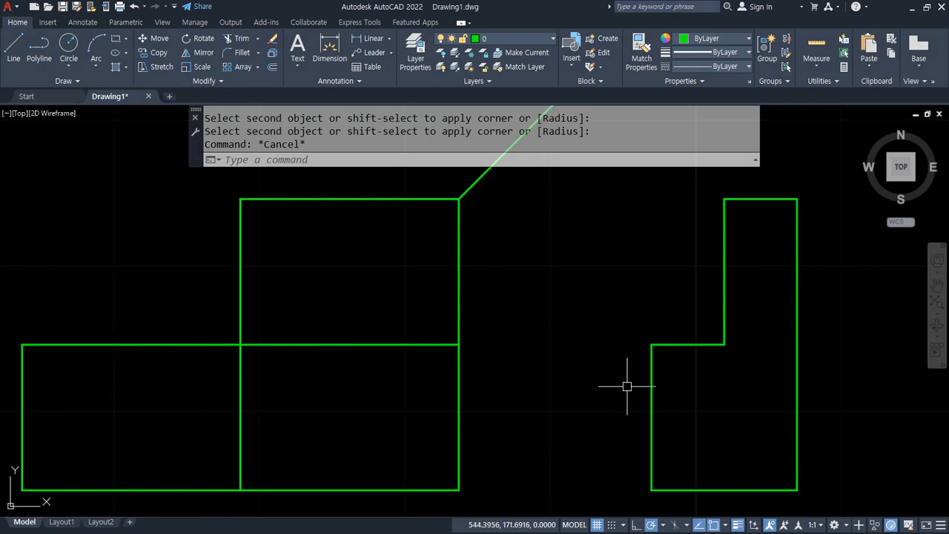
Step: Draw a line in the eleventh example's side view from the right edge's midpoint to the inner corner and down to the bottom edge
{"action": "type", "text": "l"}
{"action": "key", "text": "Return"}
{"action": "type", "text": "mid"}
{"action": "key", "text": "Return"}
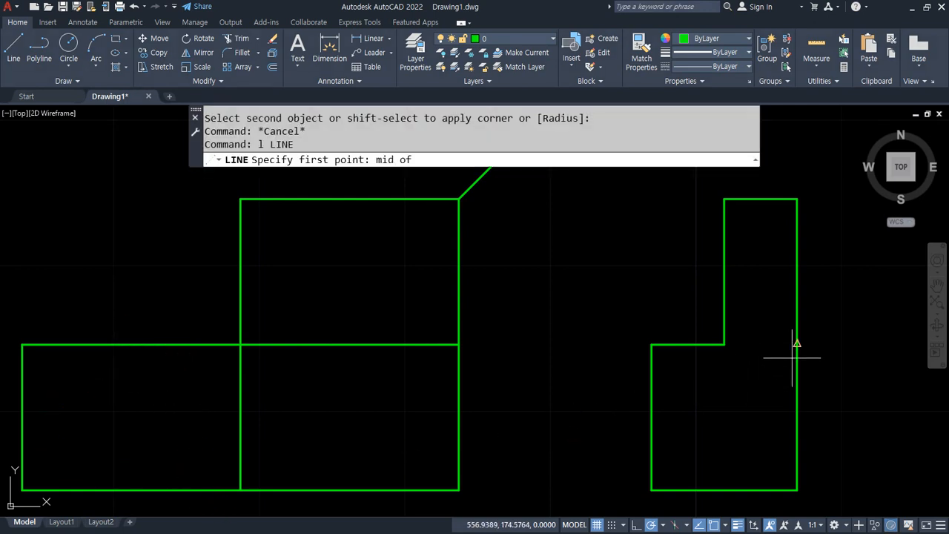
{"action": "left_click", "coordinate": [772, 343]}
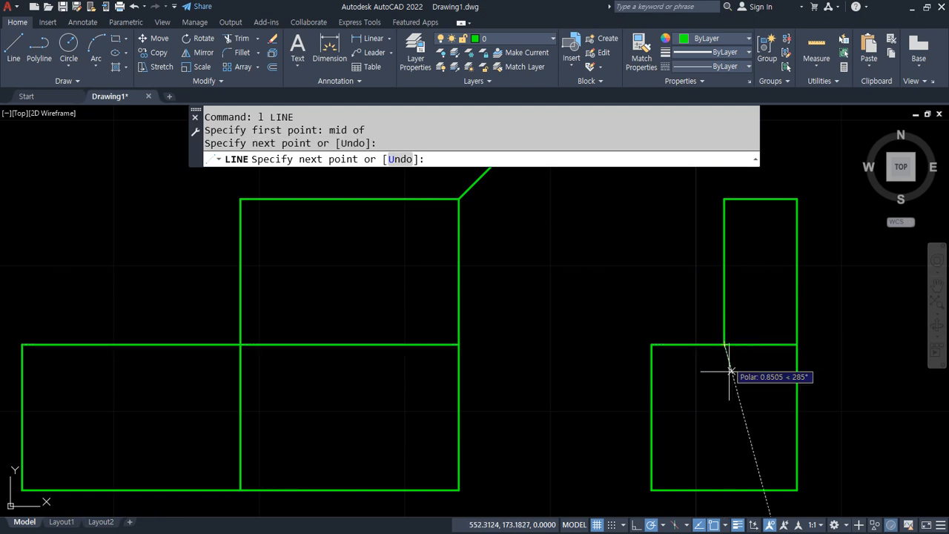
{"action": "left_click", "coordinate": [724, 490]}
{"action": "key", "text": "Return"}
Step: Move the side view's two new inner line segments to the dashed hidden-line layer 은선
{"action": "left_click", "coordinate": [726, 416]}
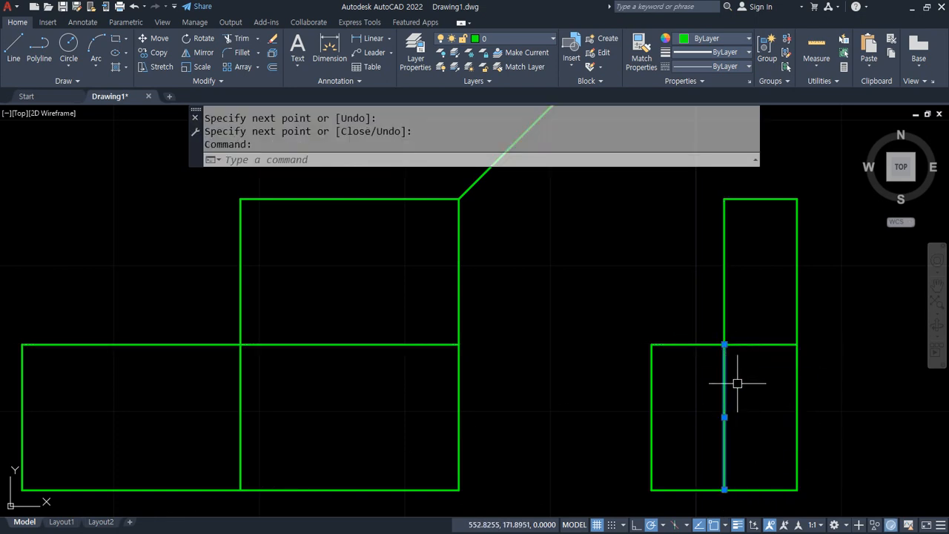
{"action": "left_click", "coordinate": [753, 346]}
{"action": "left_click", "coordinate": [512, 41]}
{"action": "left_click", "coordinate": [503, 66]}
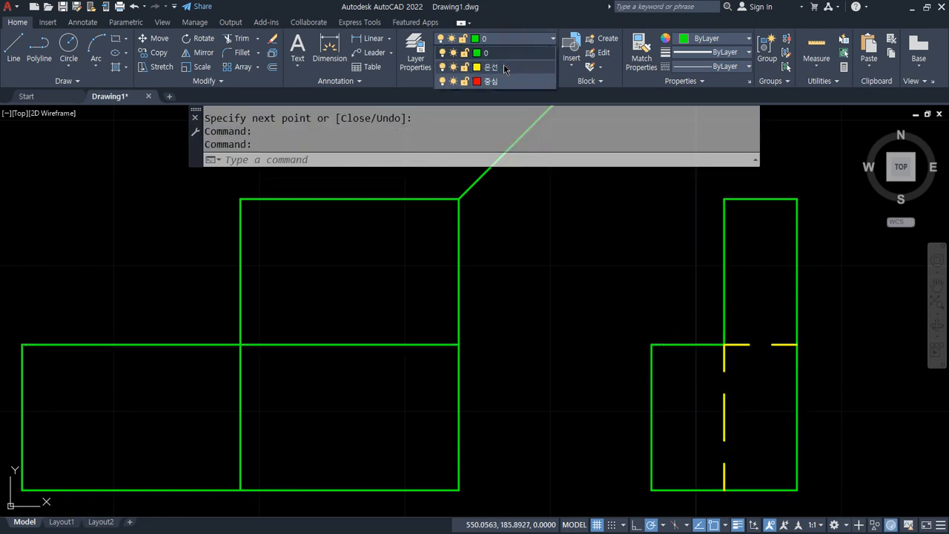
{"action": "key", "text": "Escape"}
{"action": "key", "text": "Escape"}
{"action": "left_click_drag", "start_coordinate": [799, 358], "coordinate": [732, 351]}
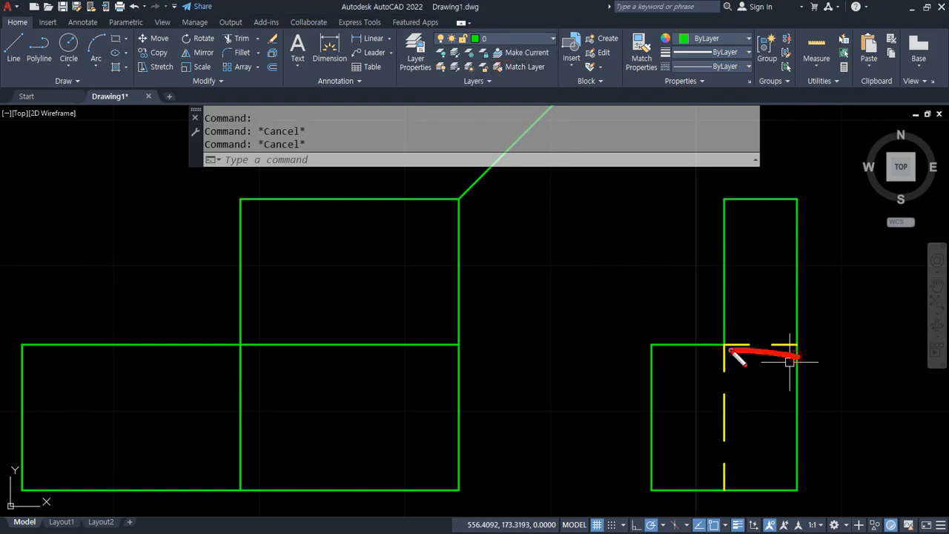
{"action": "left_click_drag", "start_coordinate": [795, 354], "coordinate": [801, 371]}
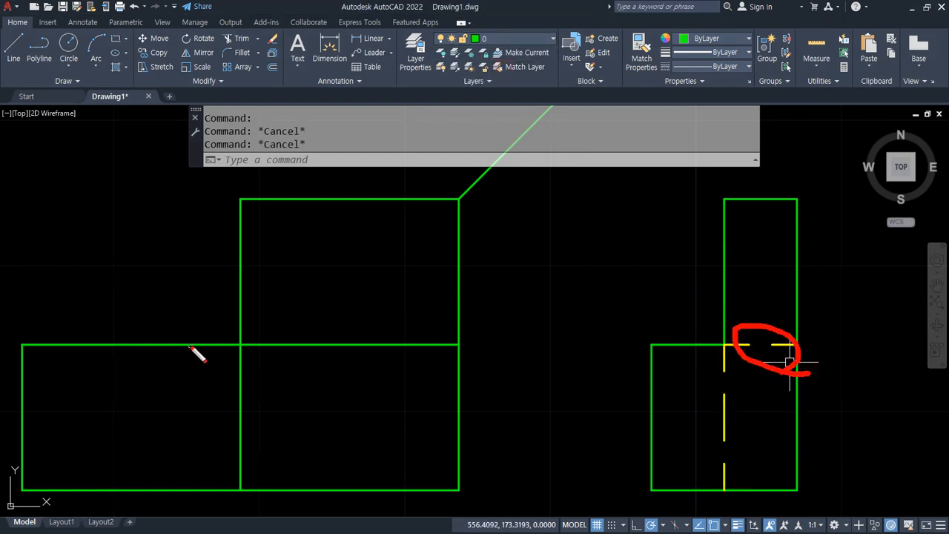
{"action": "left_click_drag", "start_coordinate": [191, 348], "coordinate": [140, 307]}
{"action": "mouse_move", "coordinate": [711, 336]}
{"action": "left_mouse_down"}
{"action": "mouse_move", "coordinate": [721, 488]}
{"action": "mouse_move", "coordinate": [742, 355]}
{"action": "left_mouse_up"}
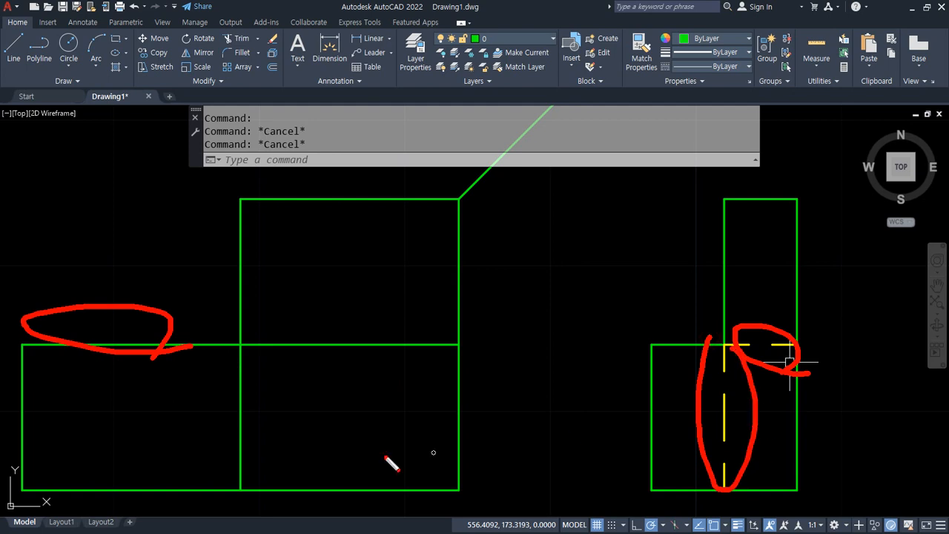
{"action": "left_click_drag", "start_coordinate": [12, 354], "coordinate": [3, 351]}
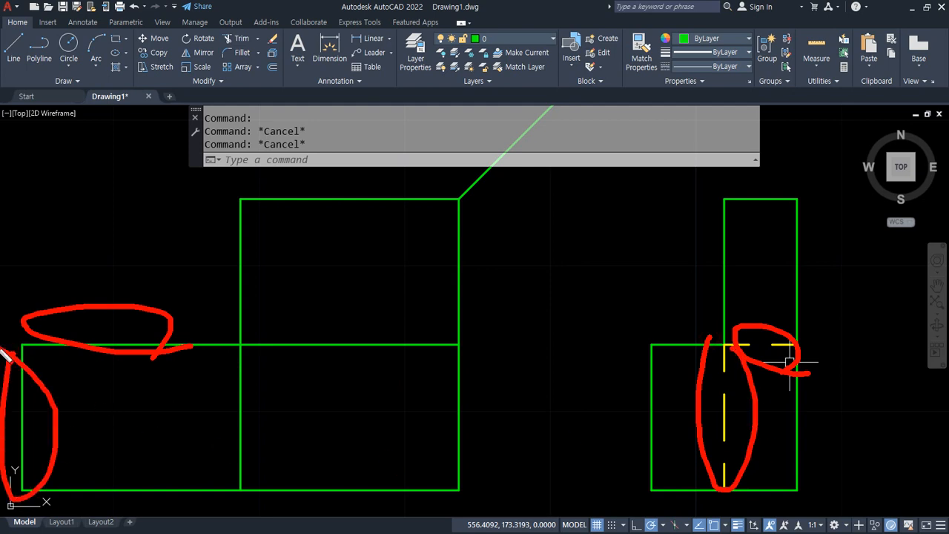
{"action": "key", "text": "Escape"}
Step: Erase the 45° diagonal of the eleventh example
{"action": "scroll", "coordinate": [237, 381], "scroll_direction": "down", "scroll_amount": 5}
{"action": "middle_click_drag", "start_coordinate": [634, 390], "coordinate": [408, 400]}
{"action": "left_click", "coordinate": [225, 262]}
{"action": "left_click", "coordinate": [159, 207]}
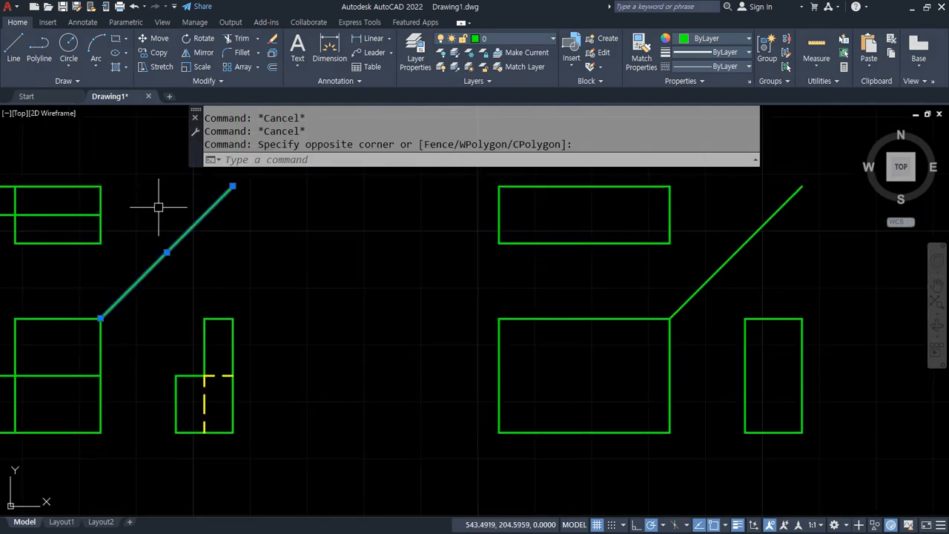
{"action": "type", "text": "e"}
{"action": "key", "text": "Return"}
Step: Draw a vertical line through the twelfth example's front view from the top edge's midpoint to the bottom edge
{"action": "middle_click_drag", "start_coordinate": [499, 346], "coordinate": [318, 356]}
{"action": "type", "text": "l"}
{"action": "key", "text": "Return"}
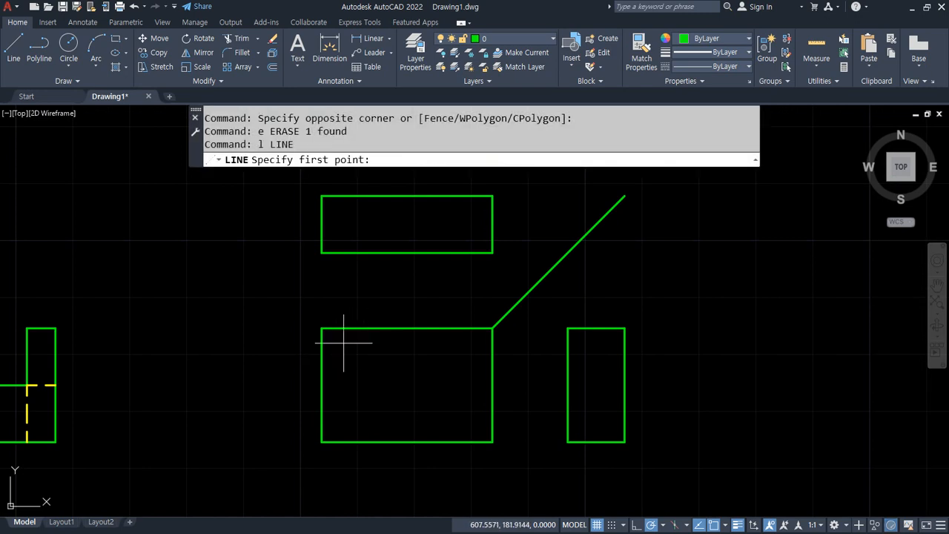
{"action": "type", "text": "mid"}
{"action": "key", "text": "Return"}
{"action": "left_click", "coordinate": [406, 327]}
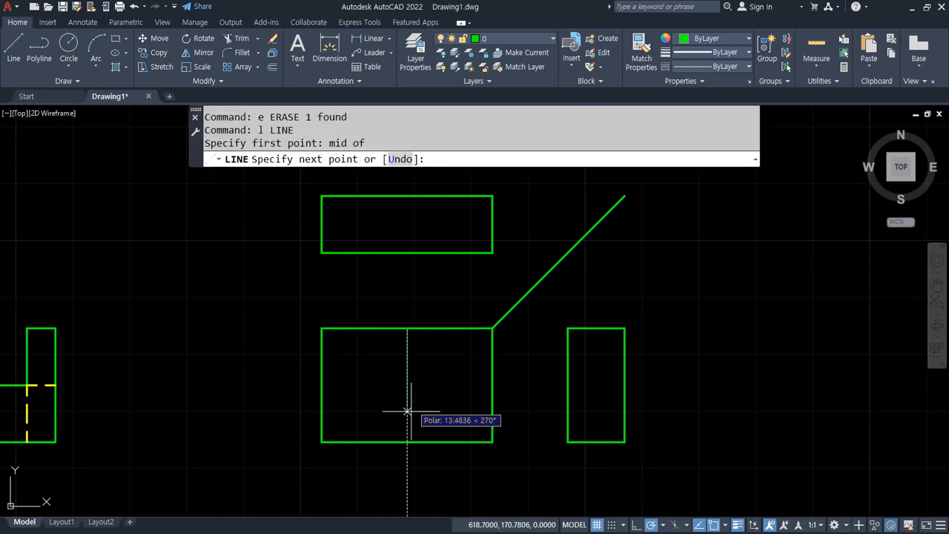
{"action": "left_click", "coordinate": [407, 442]}
{"action": "key", "text": "Return"}
Step: Draw a vertical line through the twelfth example's top view from the upper edge's midpoint to the lower edge
{"action": "key", "text": "Return"}
{"action": "type", "text": "mi"}
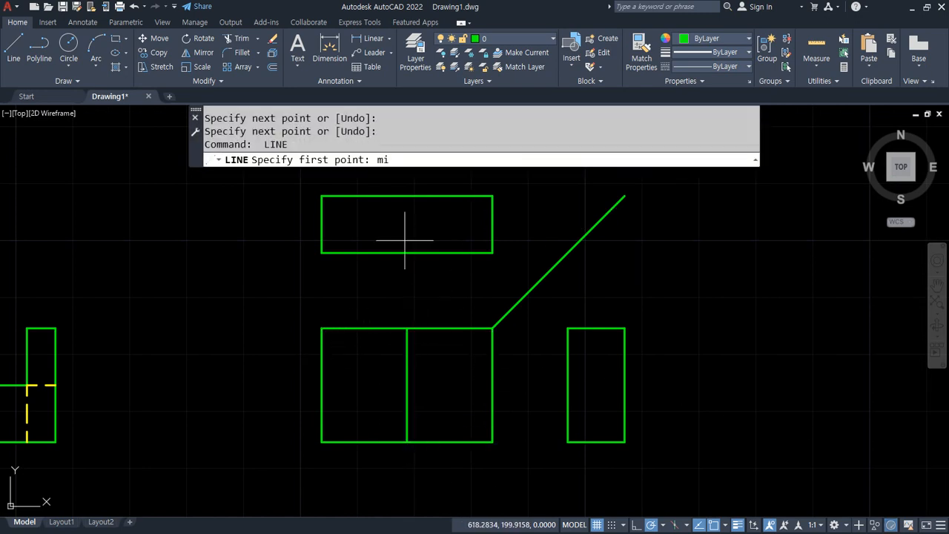
{"action": "type", "text": "d"}
{"action": "key", "text": "Return"}
{"action": "left_click", "coordinate": [406, 197]}
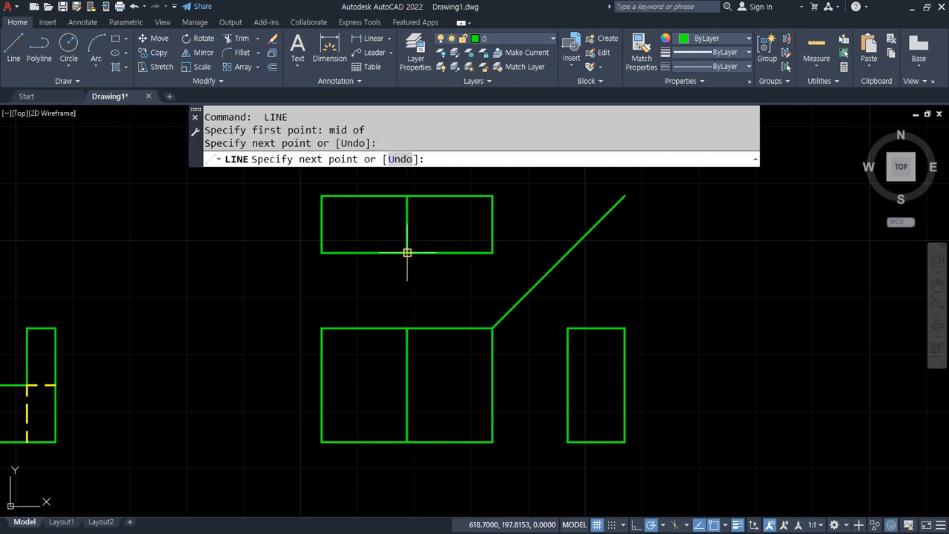
{"action": "left_click", "coordinate": [407, 253]}
{"action": "key", "text": "Return"}
Step: Draw a diagonal line across the twelfth example's side view from its upper-right corner to its lower-left corner
{"action": "key", "text": "Return"}
{"action": "left_click", "coordinate": [625, 328]}
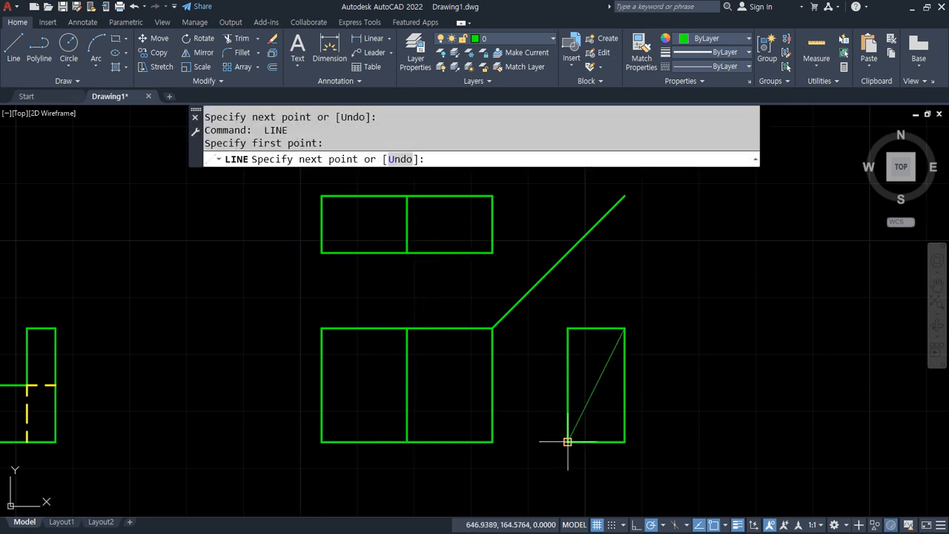
{"action": "left_click", "coordinate": [567, 442]}
{"action": "key", "text": "Return"}
Step: Erase the 45° diagonal between the twelfth example's views
{"action": "left_click", "coordinate": [591, 244]}
{"action": "left_click", "coordinate": [556, 240]}
{"action": "type", "text": "e"}
{"action": "key", "text": "Return"}
{"action": "scroll", "coordinate": [599, 346], "scroll_direction": "down", "scroll_amount": 4}
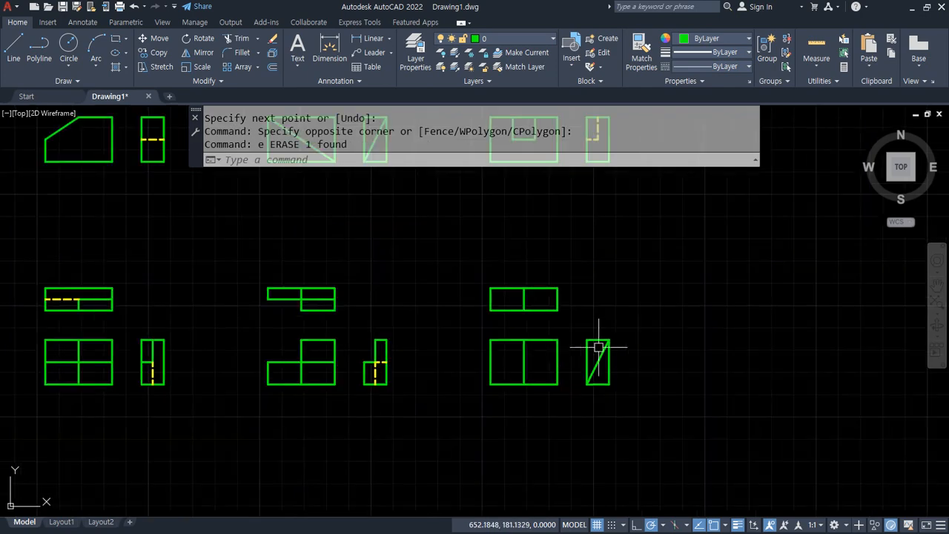
{"action": "mouse_move", "coordinate": [599, 346]}
{"action": "middle_mouse_down"}
{"action": "mouse_move", "coordinate": [646, 360]}
{"action": "mouse_move", "coordinate": [602, 360]}
{"action": "middle_mouse_up"}
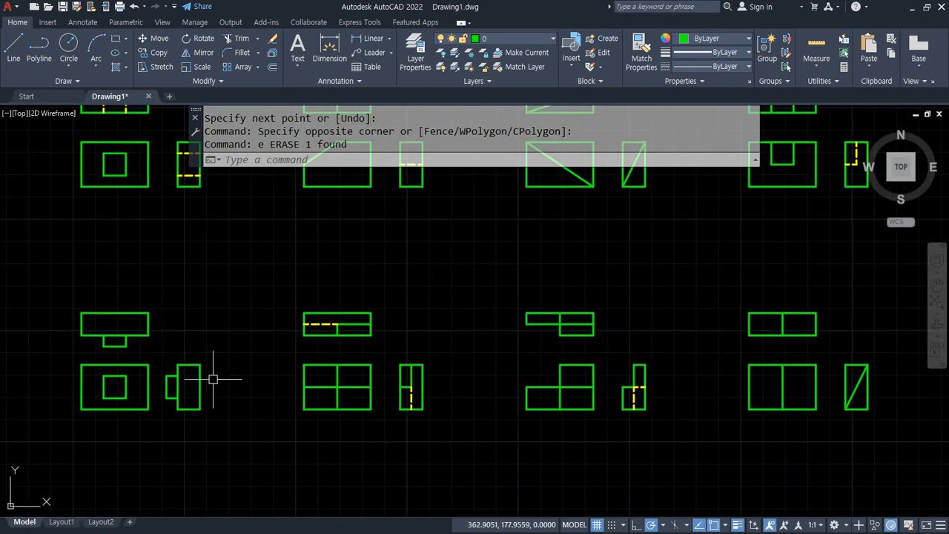